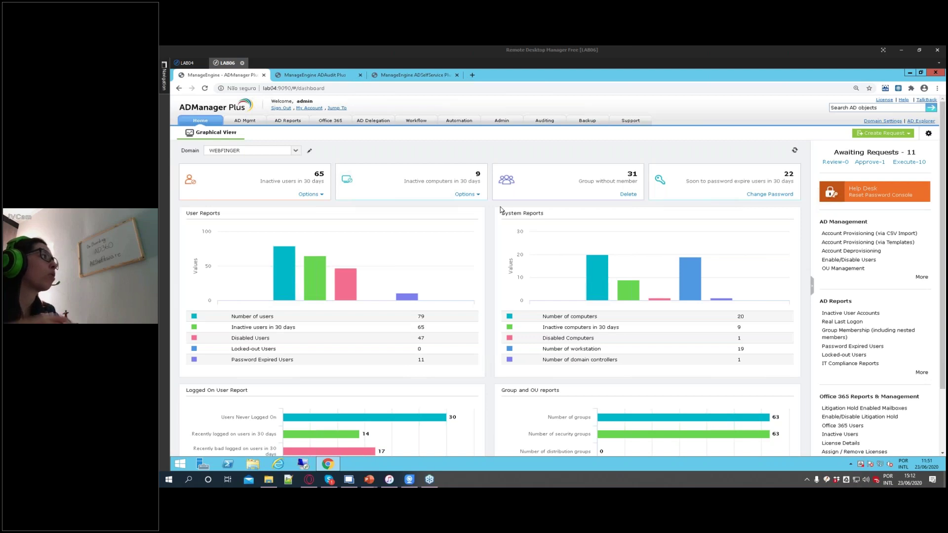
- Select '#/dashboard' in the address bar and follow the Domain Settings link, reaching the 'Unable to connect' page
{"action": "left_click", "coordinate": [295, 88]}
{"action": "left_click_drag", "start_coordinate": [291, 87], "coordinate": [324, 88]}
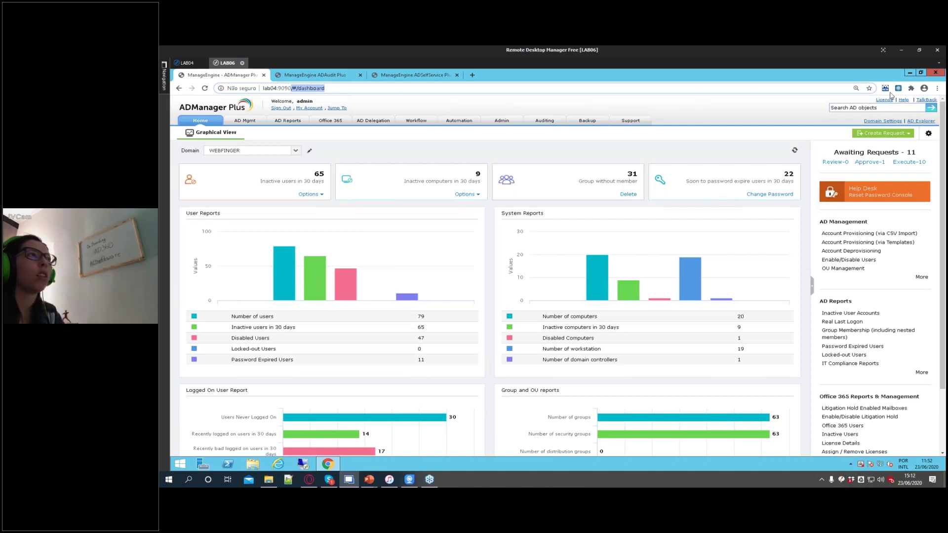
{"action": "left_click", "coordinate": [738, 109]}
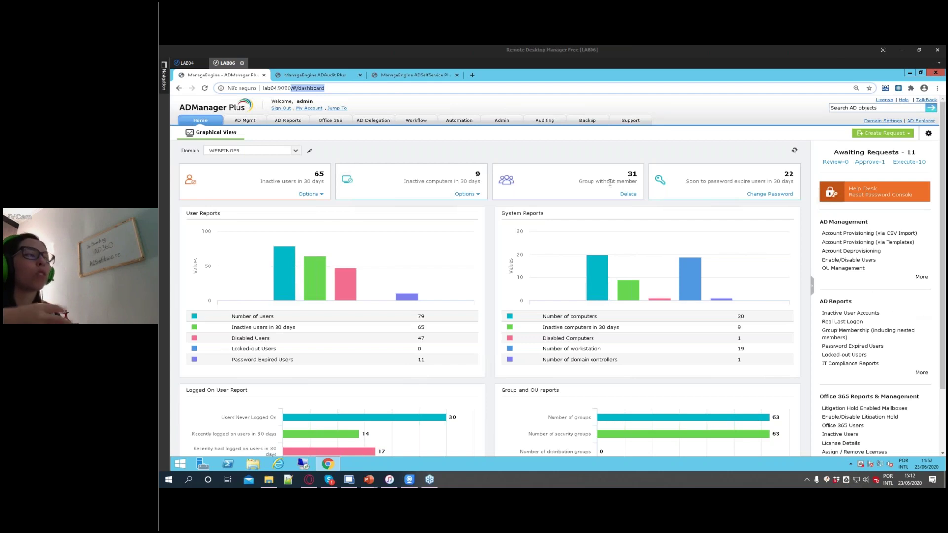
{"action": "left_click", "coordinate": [541, 164]}
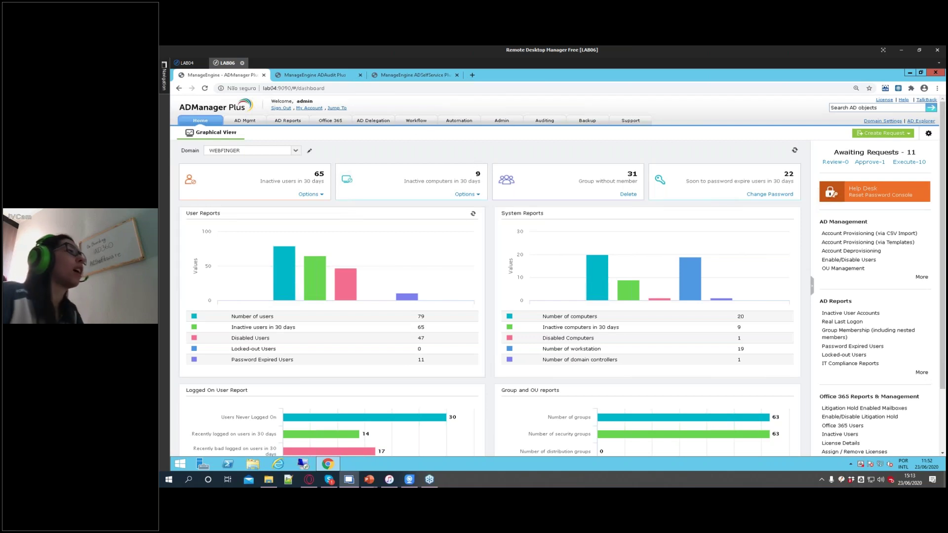
{"action": "left_click", "coordinate": [882, 121]}
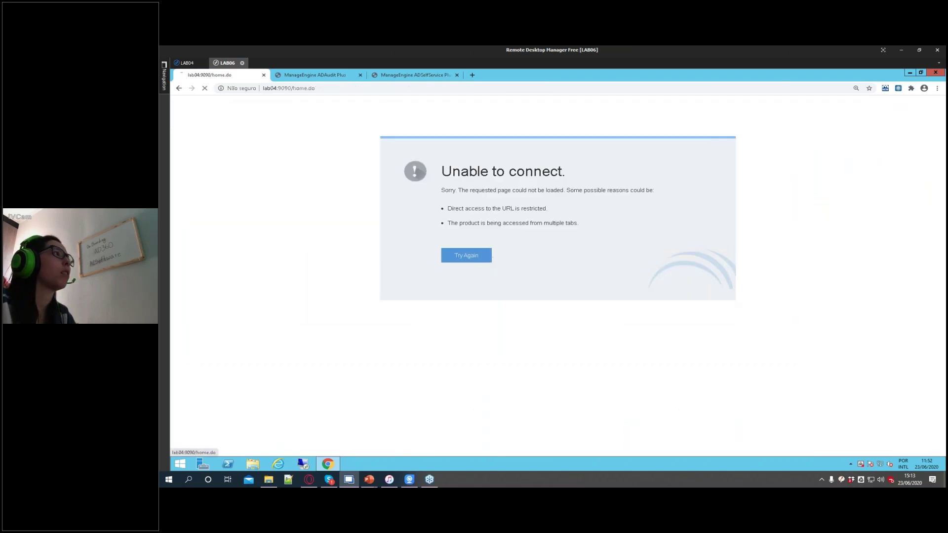
- Retry the page and highlight the WEBFINGER domain name and services username in Available Domains
{"action": "left_click", "coordinate": [487, 255]}
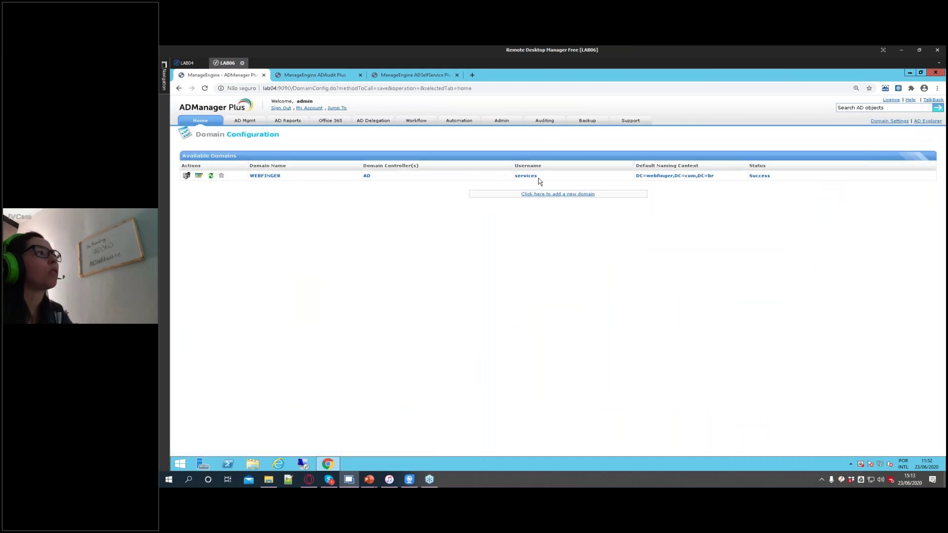
{"action": "left_click_drag", "start_coordinate": [533, 178], "coordinate": [517, 177]}
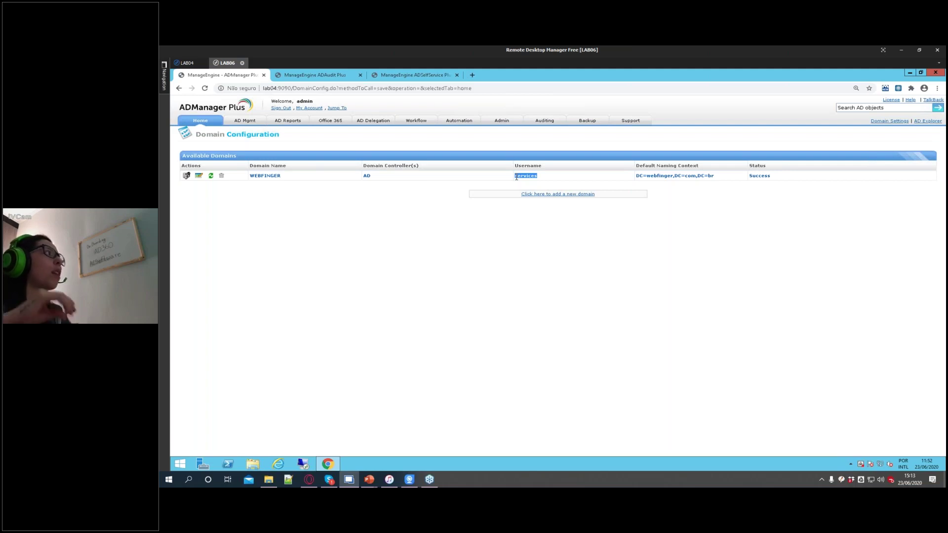
{"action": "left_click", "coordinate": [295, 193]}
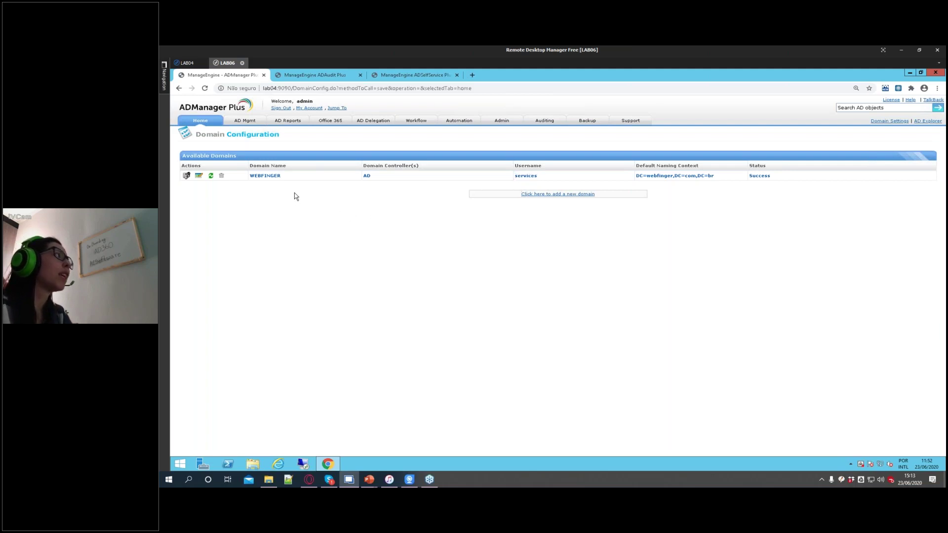
{"action": "left_click_drag", "start_coordinate": [283, 177], "coordinate": [250, 176]}
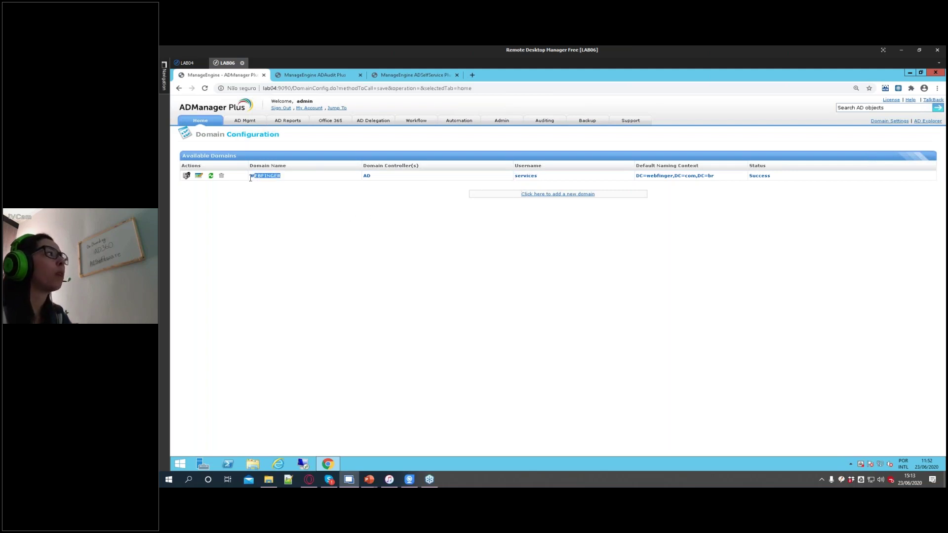
{"action": "double_click", "coordinate": [526, 176]}
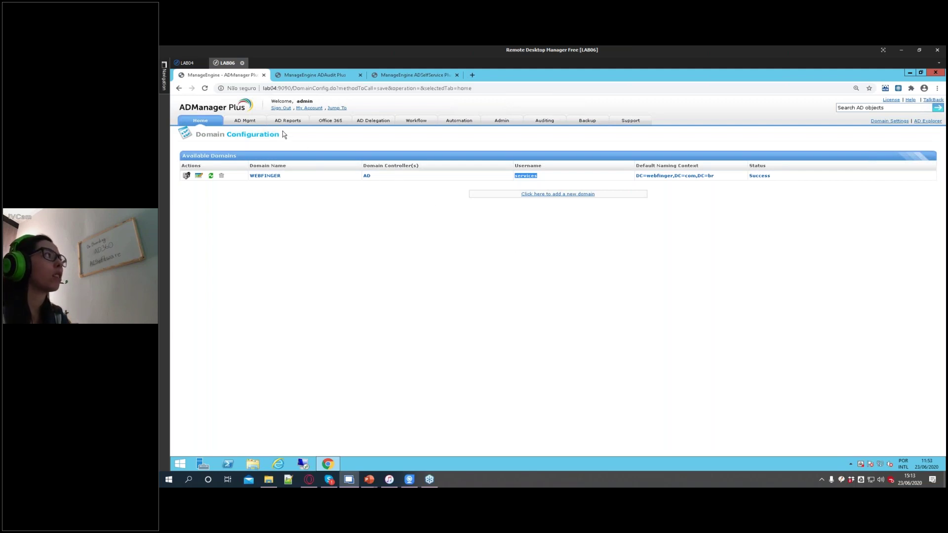
- Go to AD Mgmt and list the User Creation Templates for WEBFINGER
{"action": "left_click", "coordinate": [248, 121]}
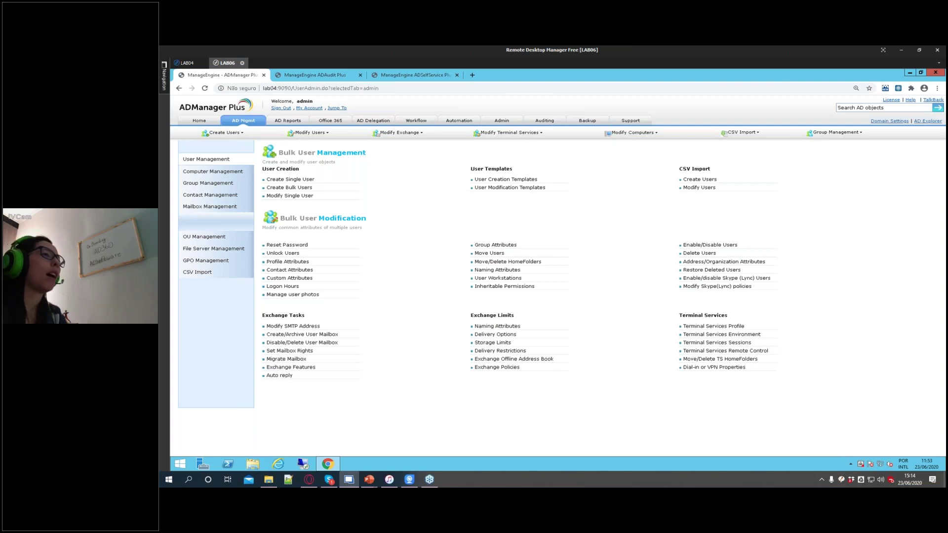
{"action": "left_click", "coordinate": [500, 180]}
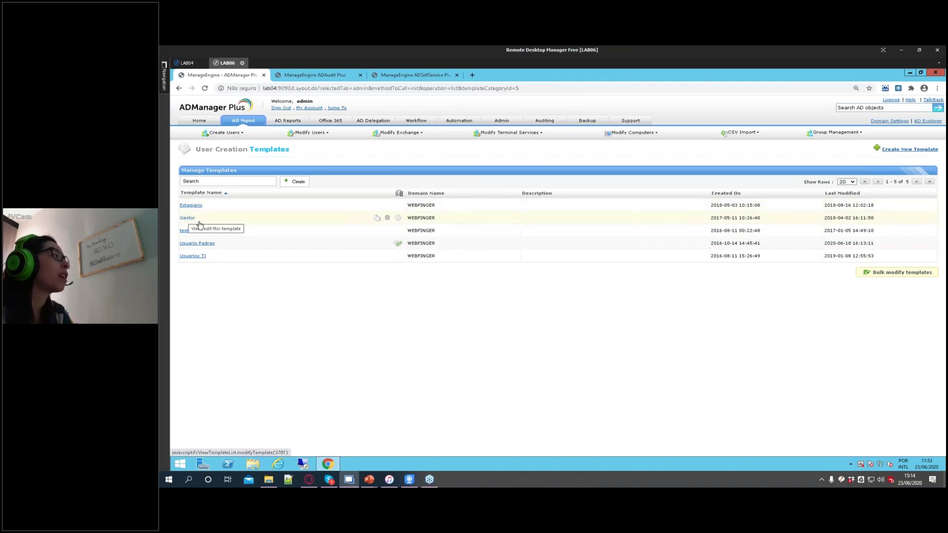
- Start a new user creation template, CreateUserTemplate1, for the WEBFINGER domain
{"action": "left_click", "coordinate": [188, 256]}
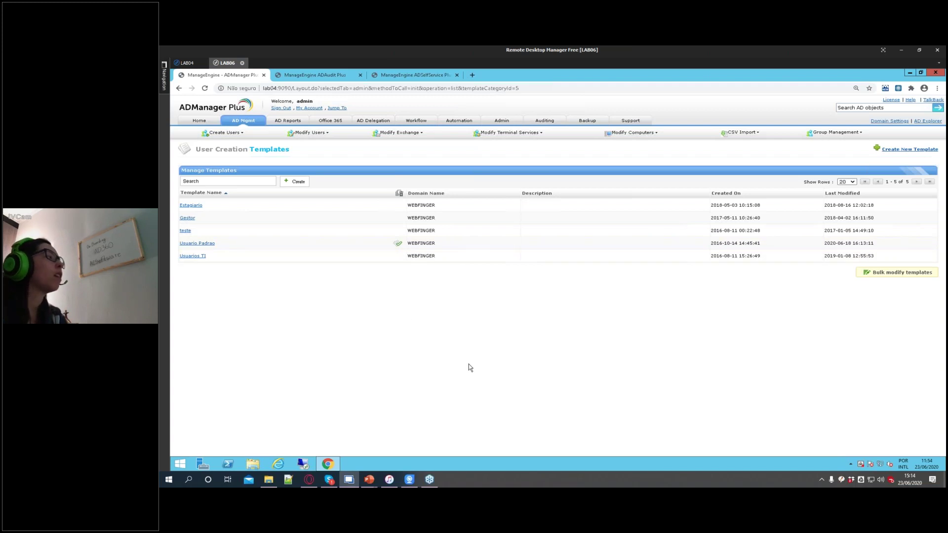
{"action": "left_click", "coordinate": [296, 182]}
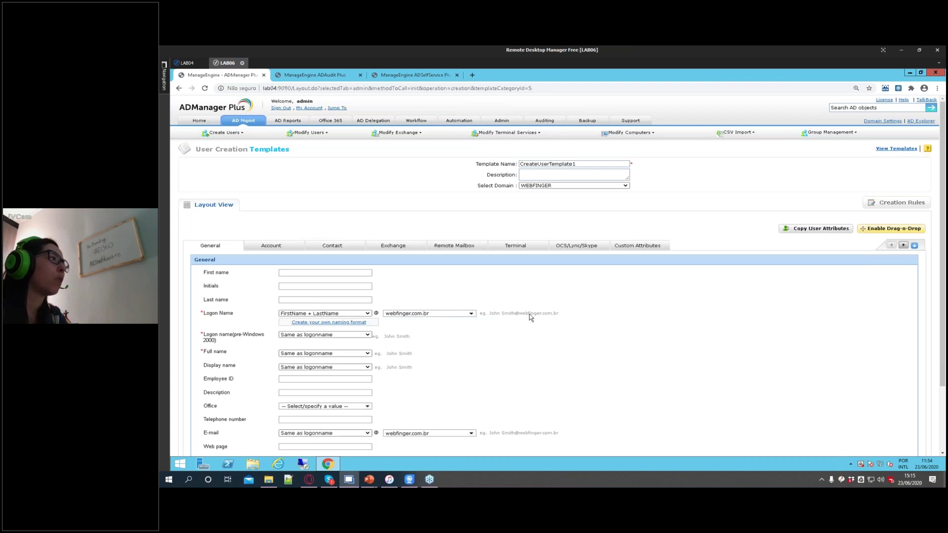
- Replace the default template name CreateUserTemplate1 with 'User TI - On Boarding'
{"action": "scroll", "coordinate": [529, 314], "scroll_direction": "down", "scroll_amount": 1}
{"action": "scroll", "coordinate": [546, 276], "scroll_direction": "up", "scroll_amount": 1}
{"action": "double_click", "coordinate": [548, 163]}
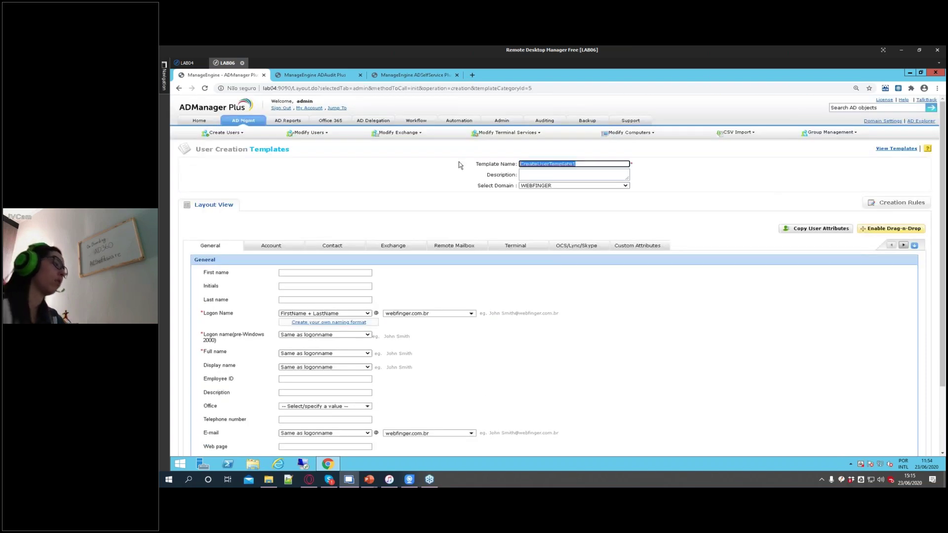
{"action": "type", "text": "Us"}
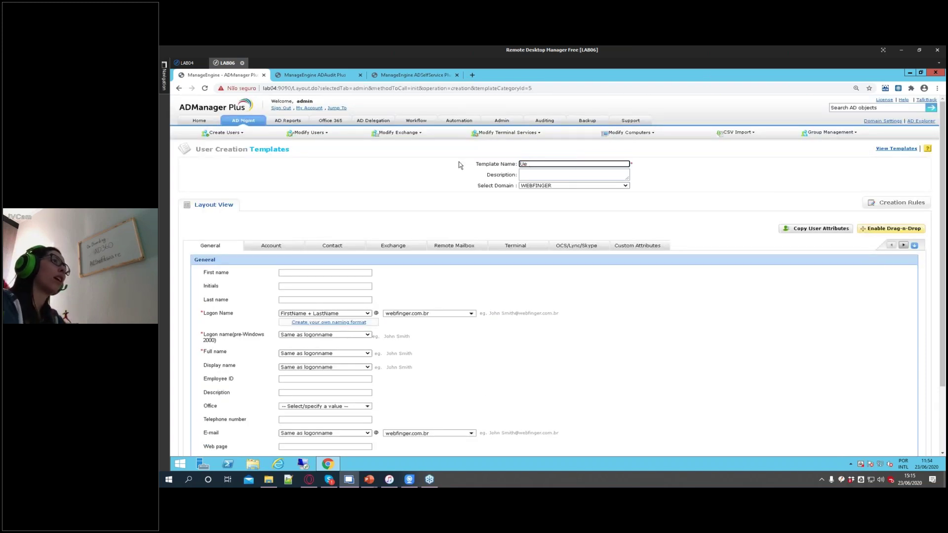
{"action": "type", "text": "er TI"}
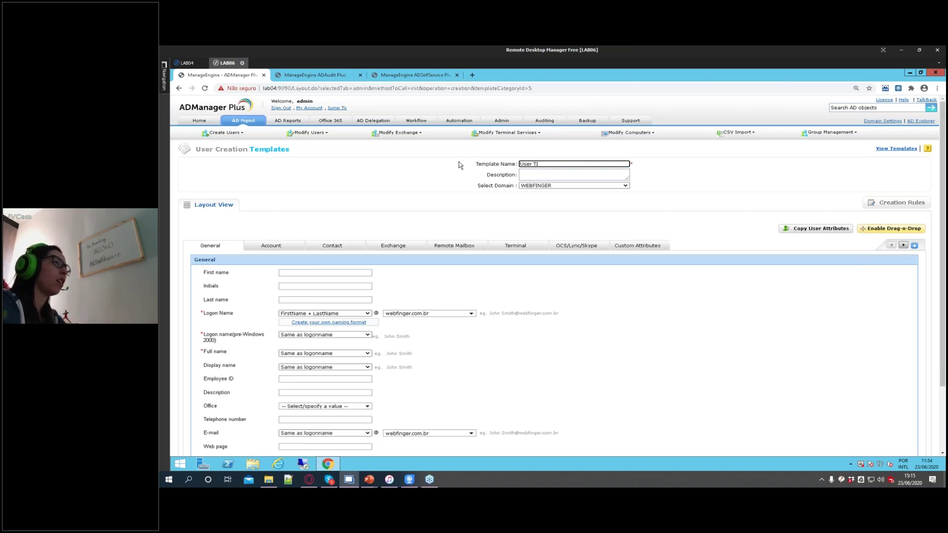
{"action": "type", "text": " - On Boarding"}
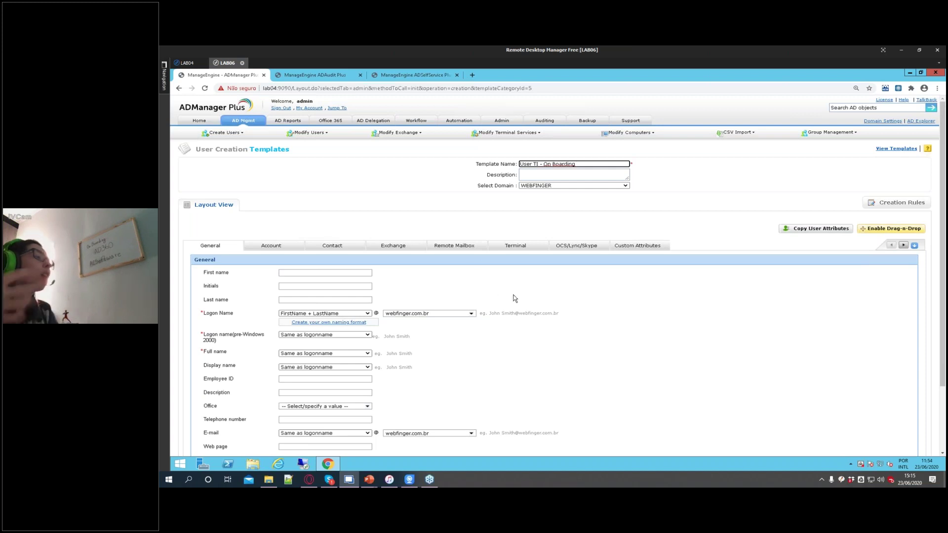
{"action": "scroll", "coordinate": [460, 362], "scroll_direction": "down", "scroll_amount": 3}
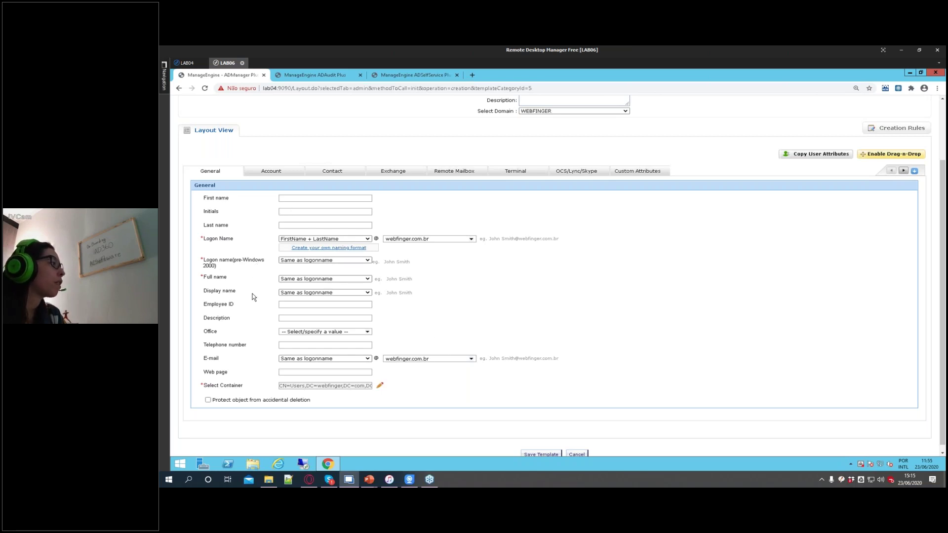
- Set the template's Office to Brasília
{"action": "left_click", "coordinate": [290, 332]}
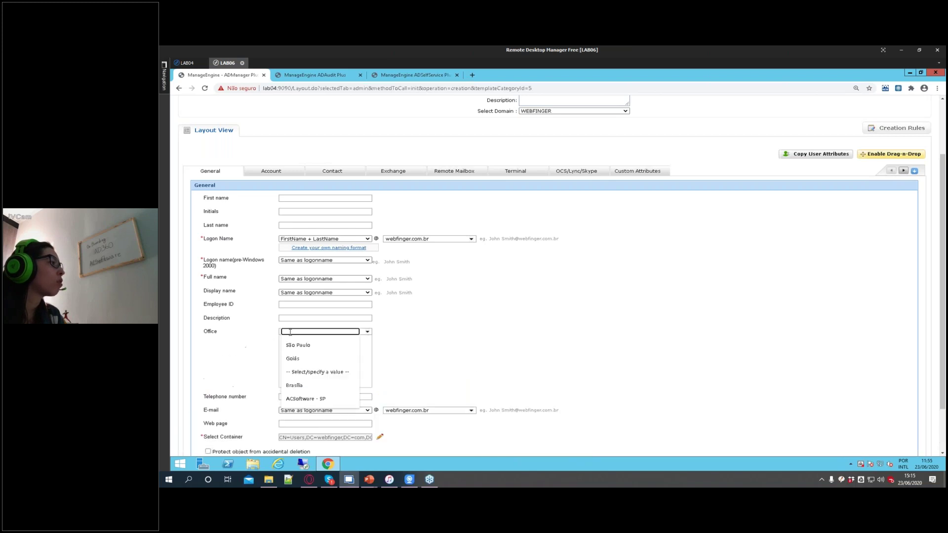
{"action": "type", "text": "Brasilia"}
{"action": "left_click", "coordinate": [447, 438]}
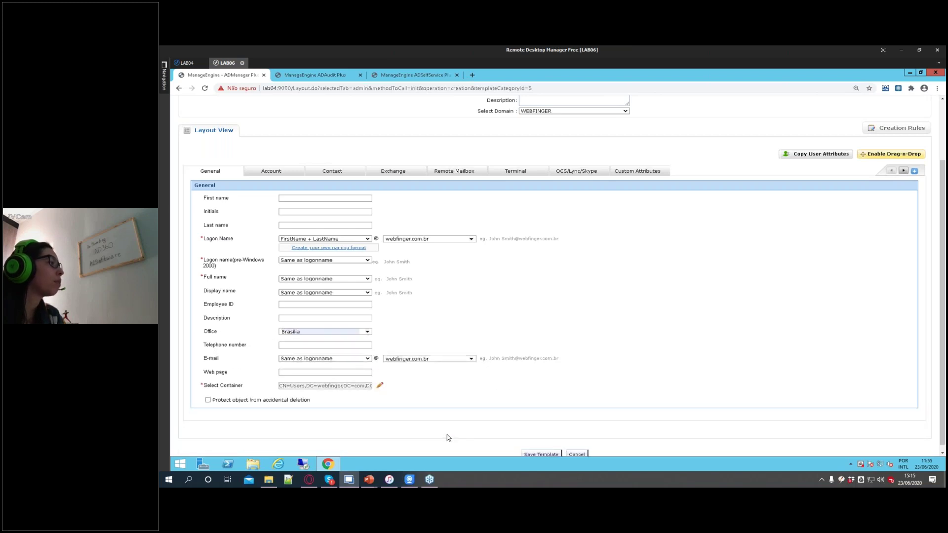
- Open and cancel the container picker, keeping the webfinger Users container, then view logon name formats
{"action": "left_click", "coordinate": [379, 386]}
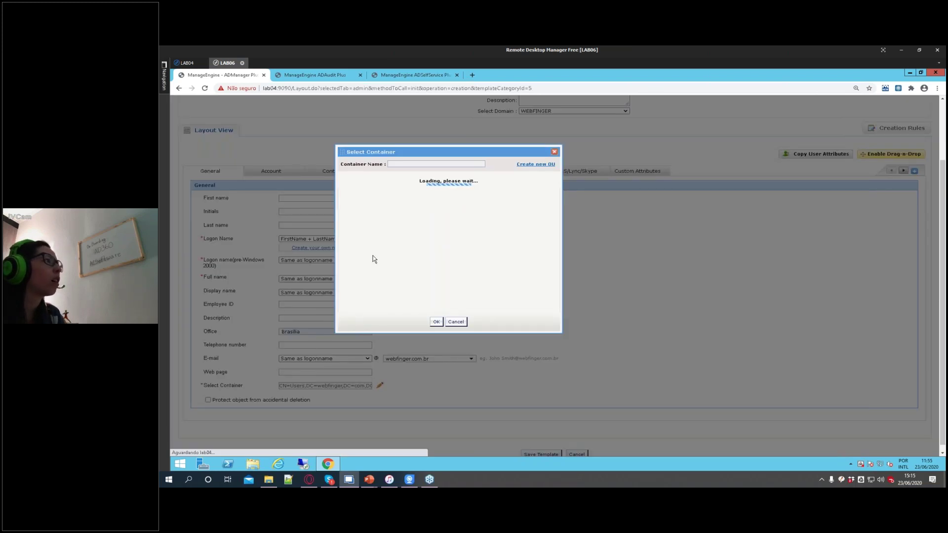
{"action": "left_click", "coordinate": [462, 322]}
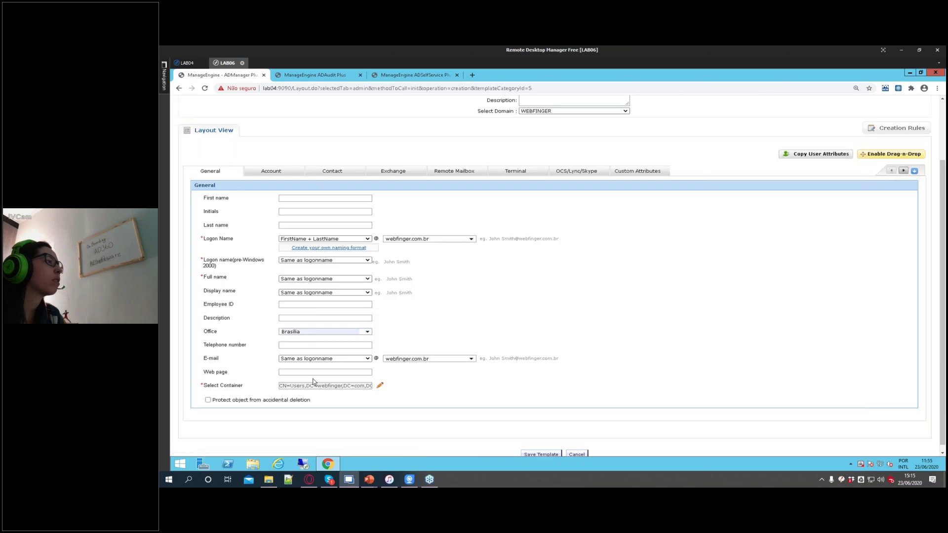
{"action": "left_click_drag", "start_coordinate": [291, 385], "coordinate": [302, 386]}
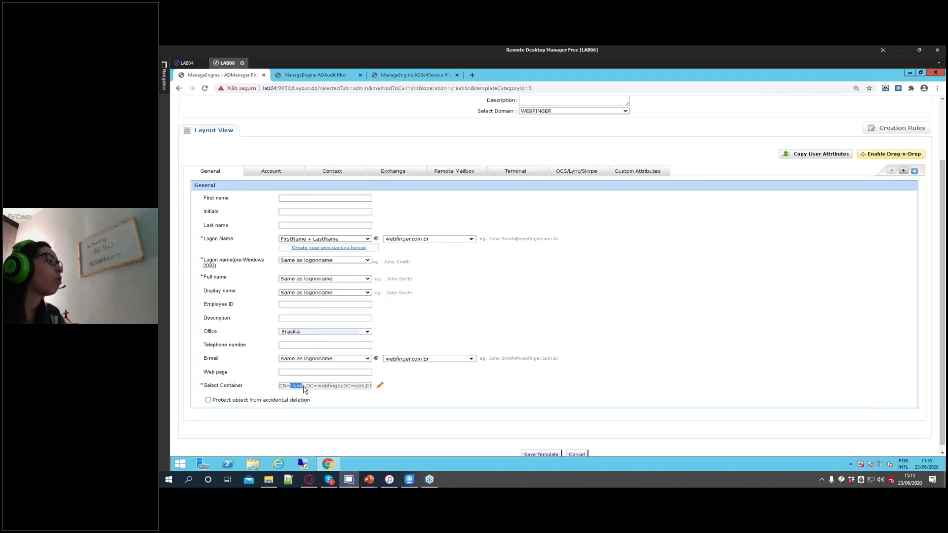
{"action": "left_click", "coordinate": [453, 400]}
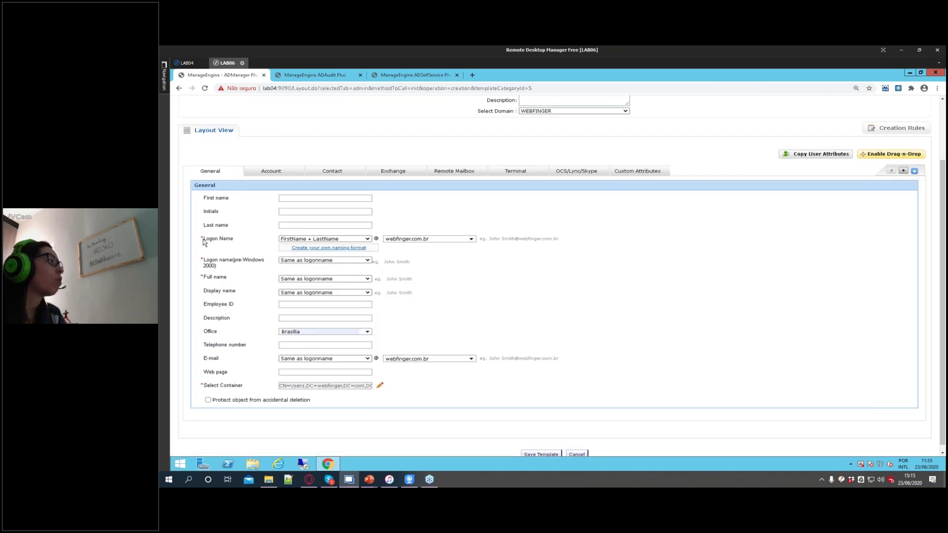
{"action": "left_click", "coordinate": [303, 240]}
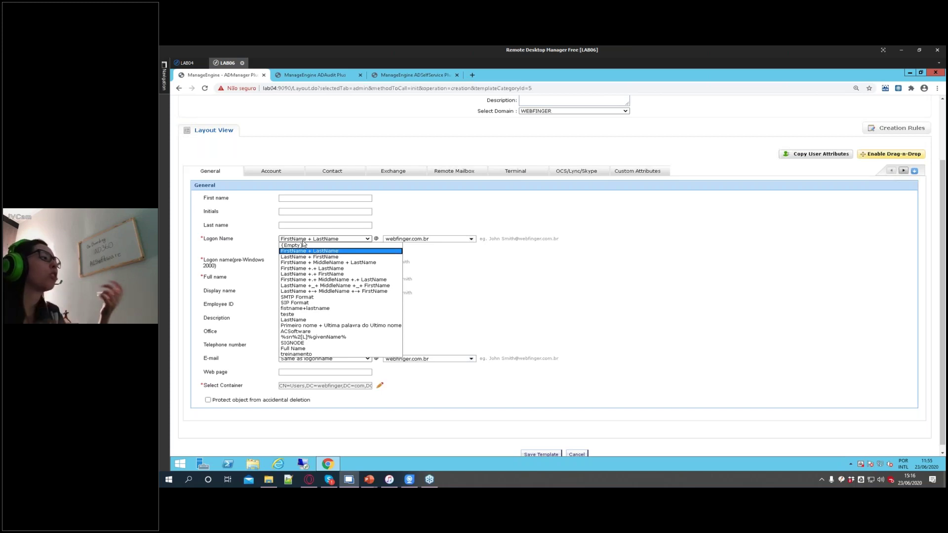
- Set the logon name format to ACSoftware and the full name format to Full Name
{"action": "left_click", "coordinate": [294, 331]}
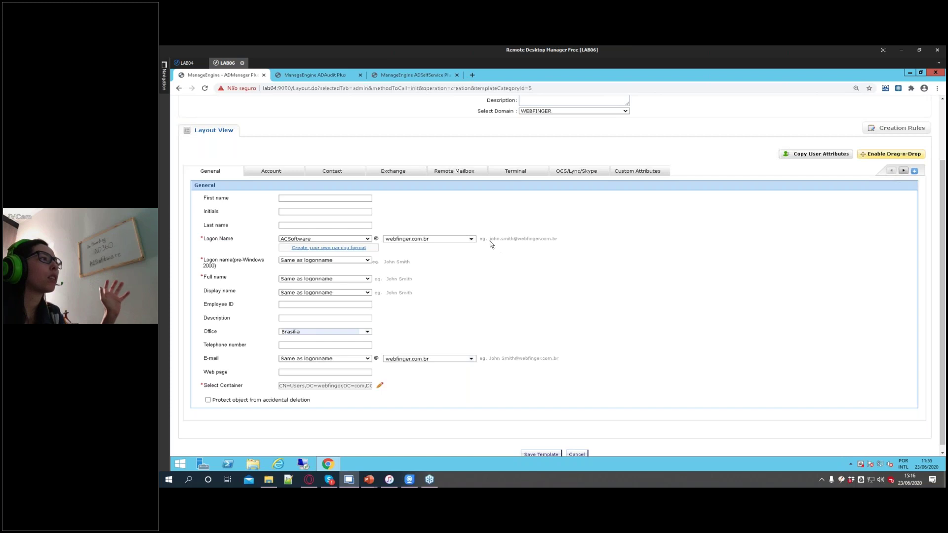
{"action": "left_click_drag", "start_coordinate": [490, 241], "coordinate": [500, 241]}
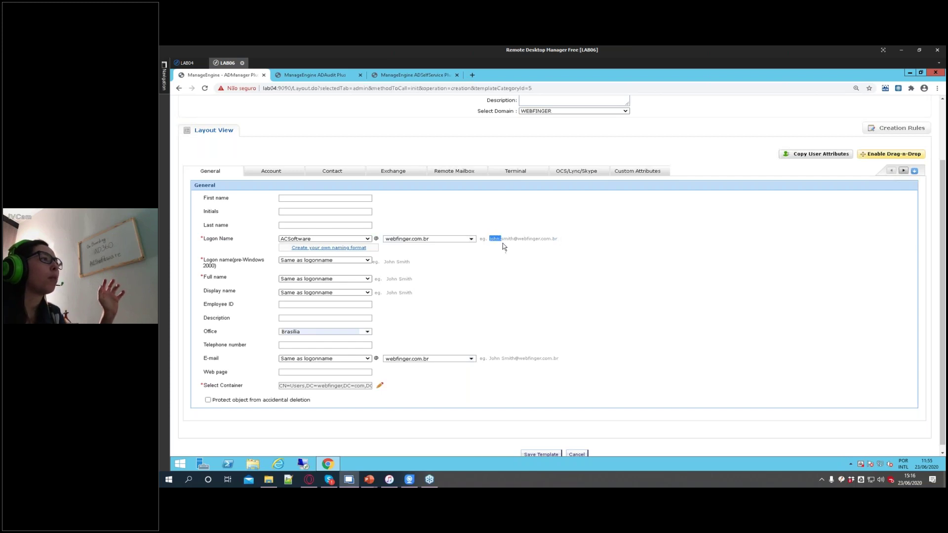
{"action": "left_click", "coordinate": [521, 318]}
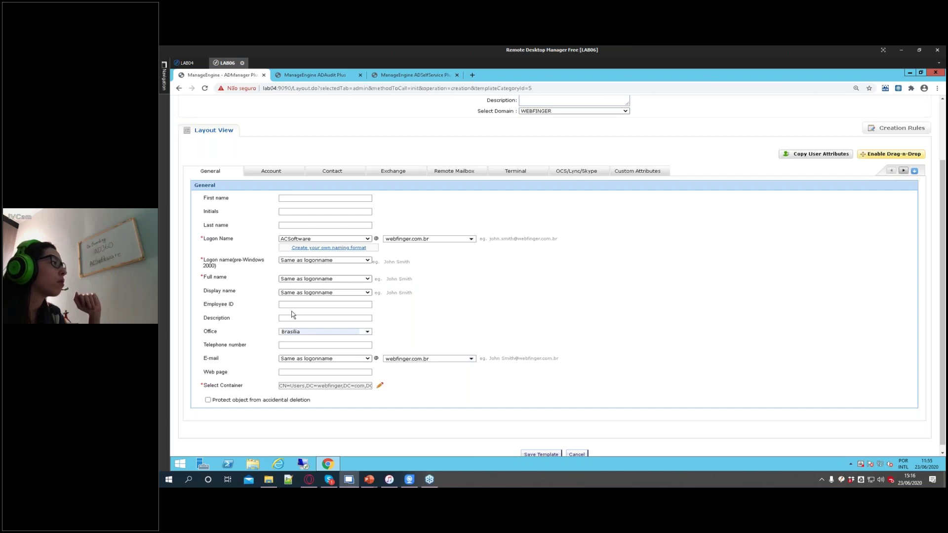
{"action": "left_click", "coordinate": [296, 279]}
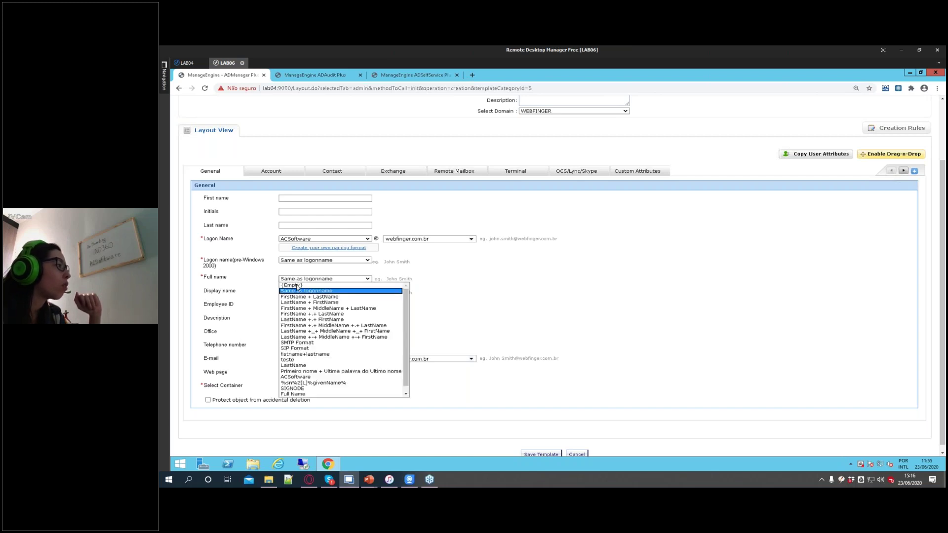
{"action": "left_click", "coordinate": [301, 394]}
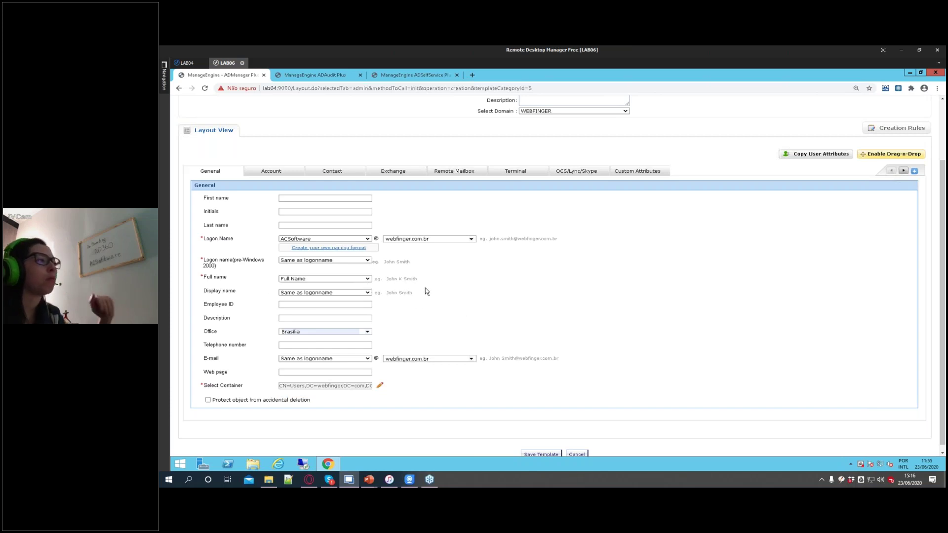
{"action": "left_click", "coordinate": [301, 318]}
{"action": "type", "text": "Usuário de TI"}
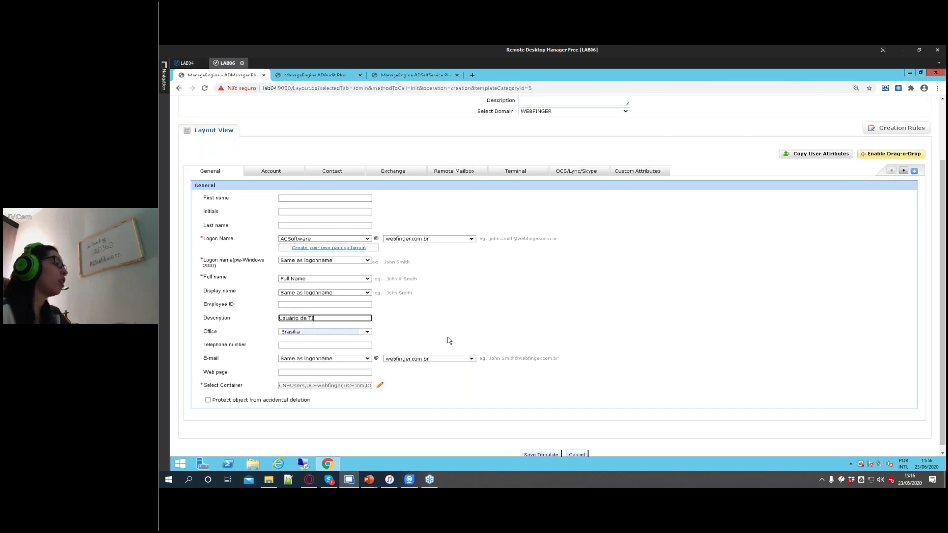
{"action": "left_click", "coordinate": [294, 371]}
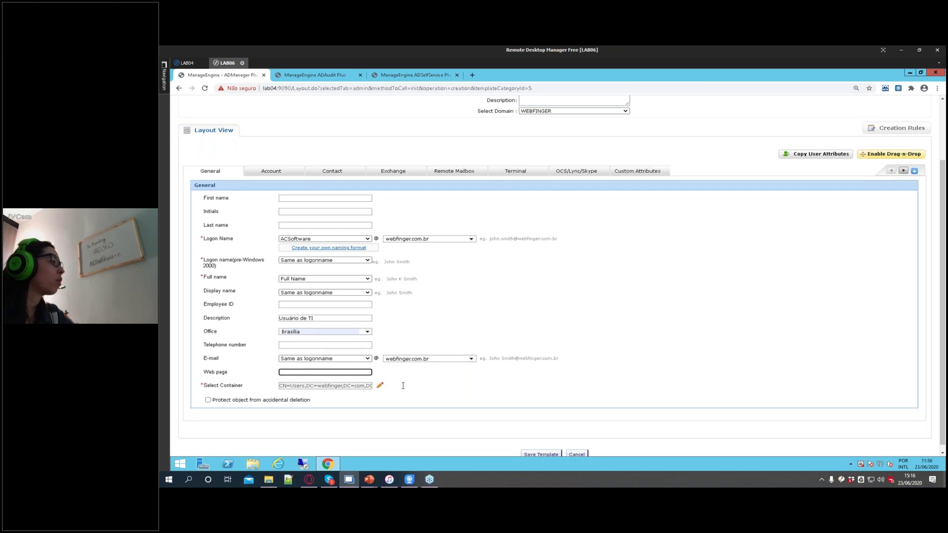
{"action": "type", "text": "www.blogac.me"}
{"action": "left_click", "coordinate": [495, 335]}
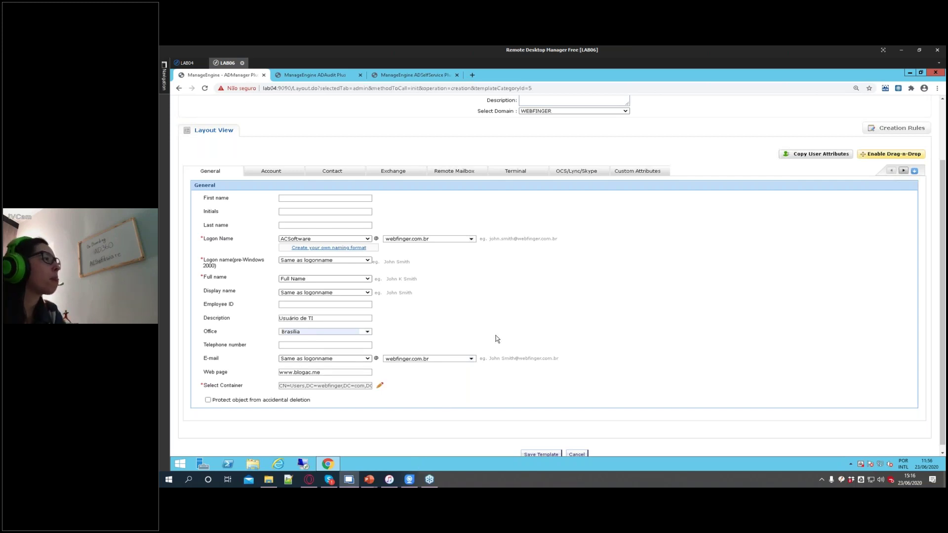
{"action": "left_click", "coordinate": [271, 171]}
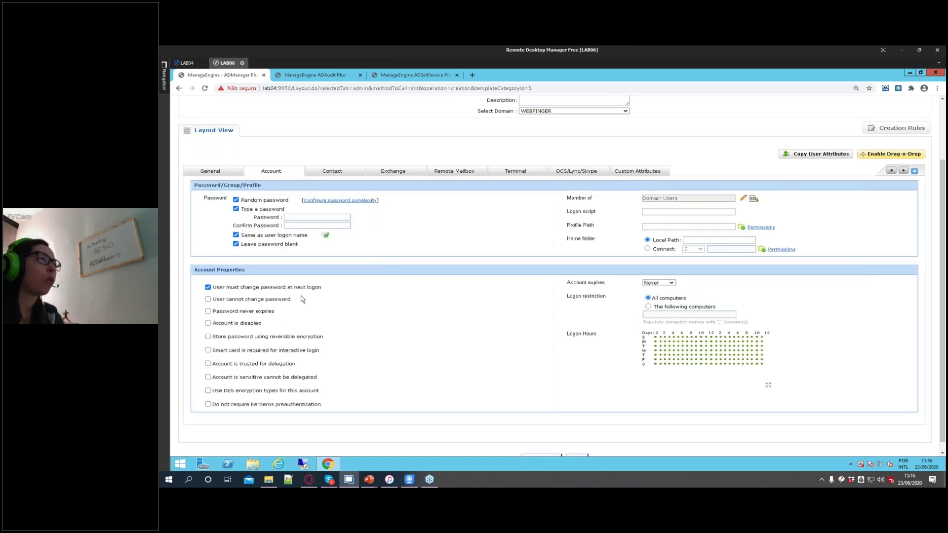
- Disable random, logon-name and blank passwords, enter and confirm a password, and make it never expire
{"action": "mouse_move", "coordinate": [252, 250]}
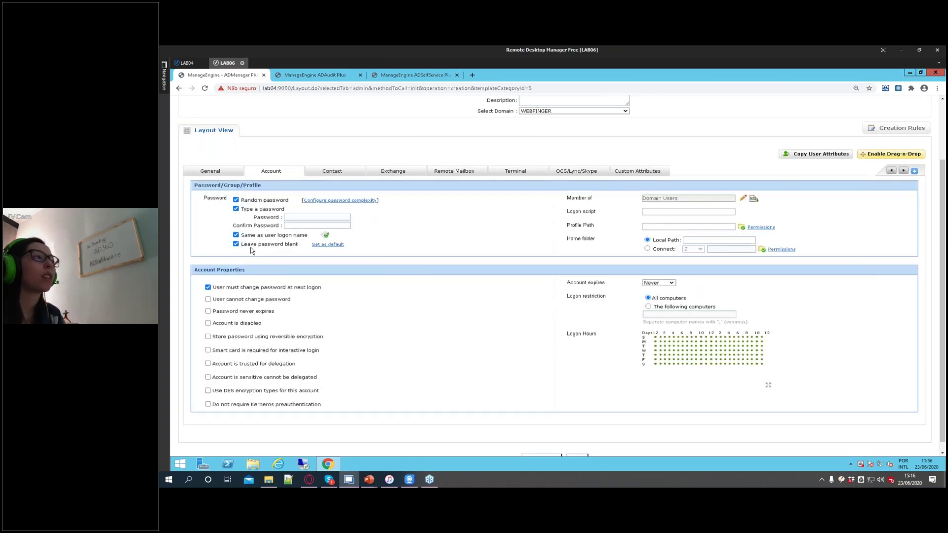
{"action": "left_click", "coordinate": [236, 200]}
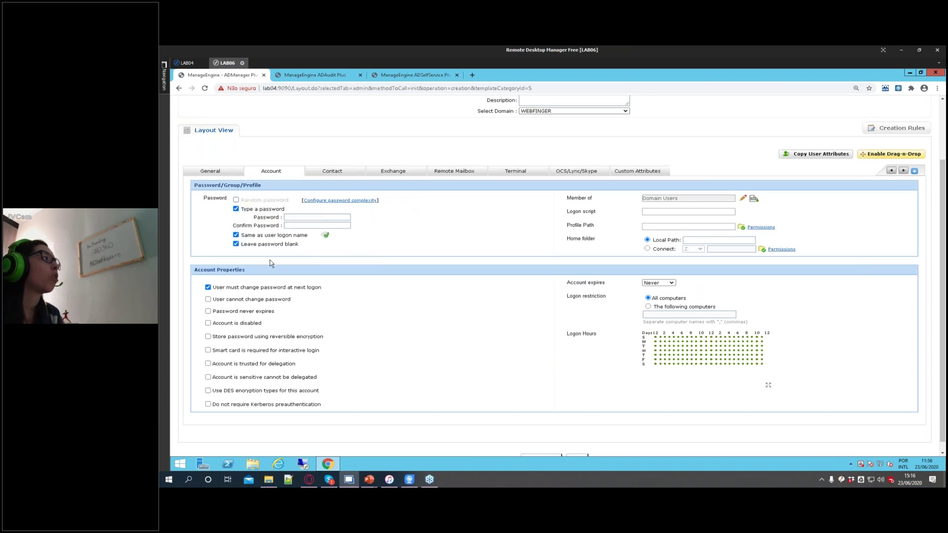
{"action": "left_click", "coordinate": [236, 235]}
{"action": "mouse_move", "coordinate": [237, 247]}
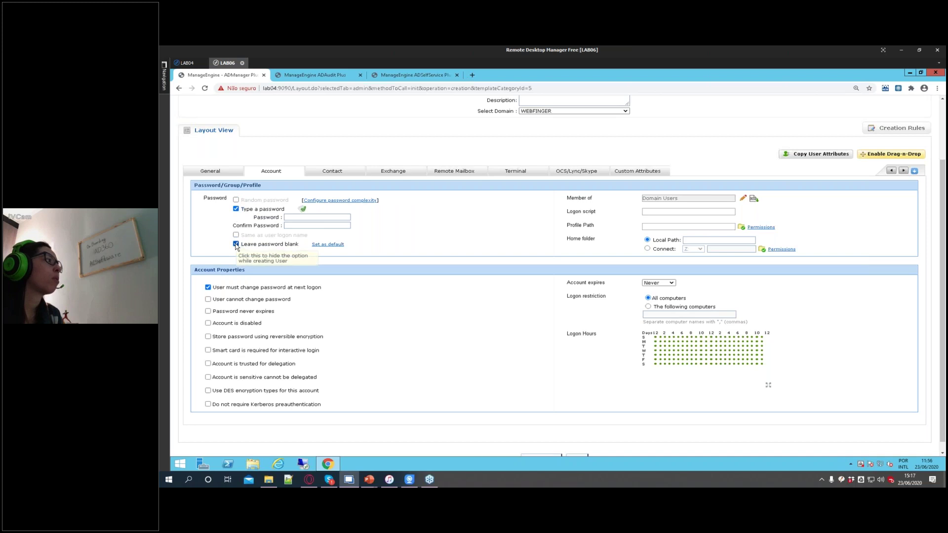
{"action": "left_click", "coordinate": [236, 244]}
{"action": "left_click", "coordinate": [296, 218]}
{"action": "type", "text": "••••••••"}
{"action": "key", "text": "Tab"}
{"action": "type", "text": "••••••••"}
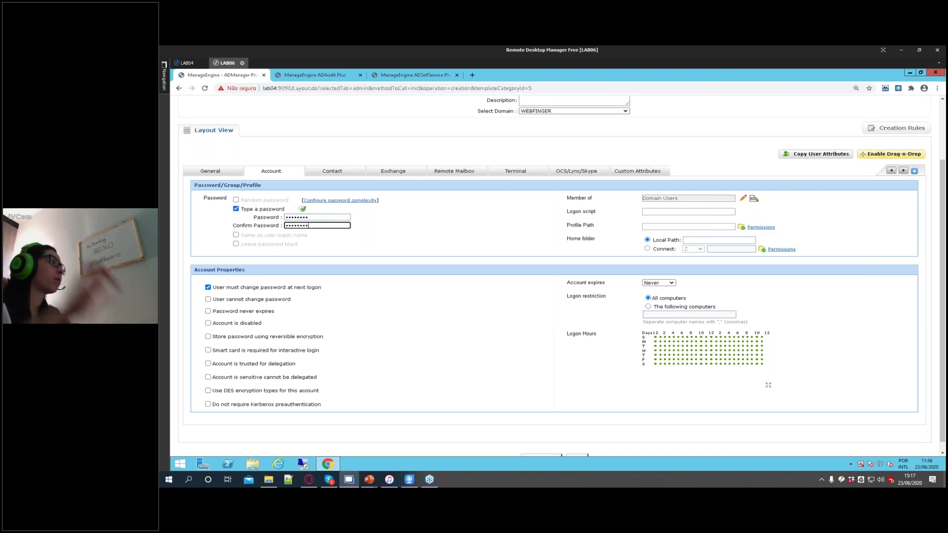
{"action": "left_click", "coordinate": [208, 288]}
{"action": "left_click", "coordinate": [207, 312]}
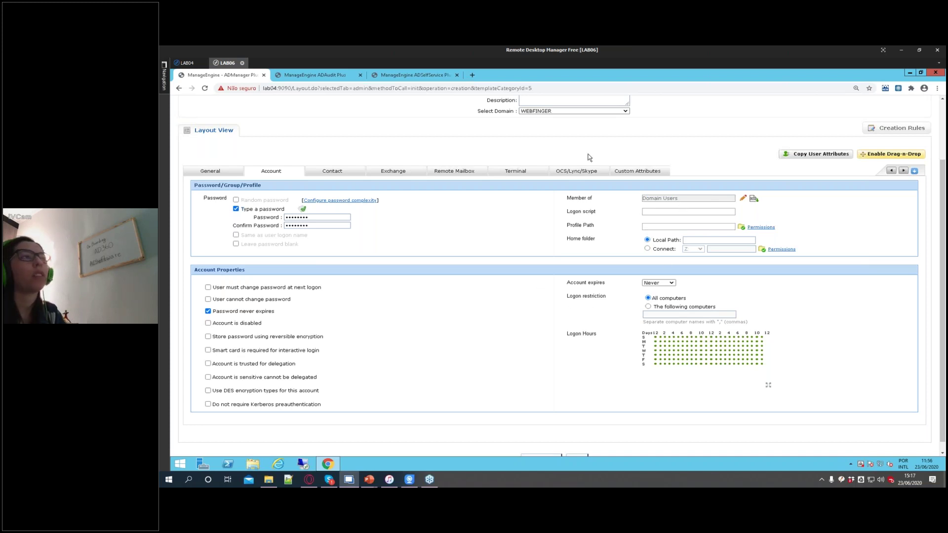
- Try the Custom and 6 months account expiry options, leaving expiry set to Never
{"action": "left_click", "coordinate": [665, 284]}
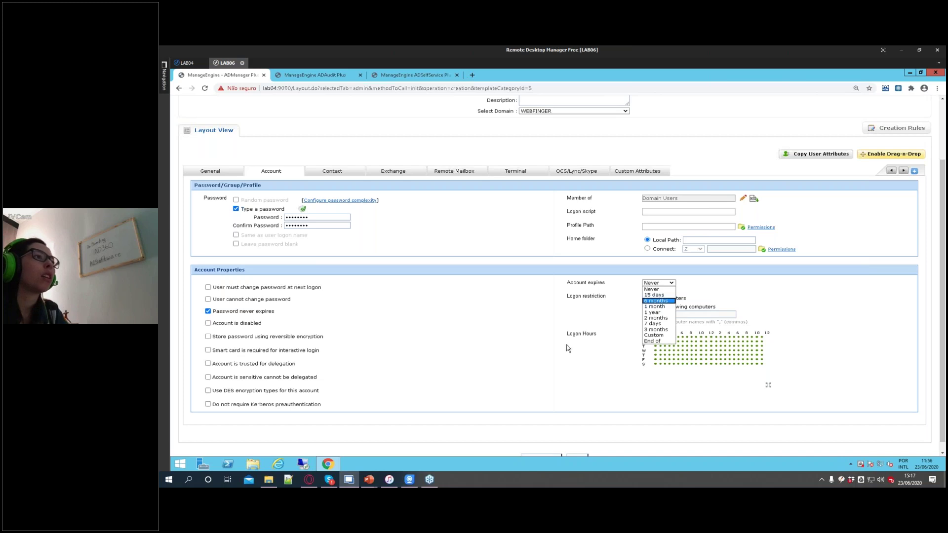
{"action": "left_click", "coordinate": [655, 336]}
{"action": "left_click", "coordinate": [671, 286]}
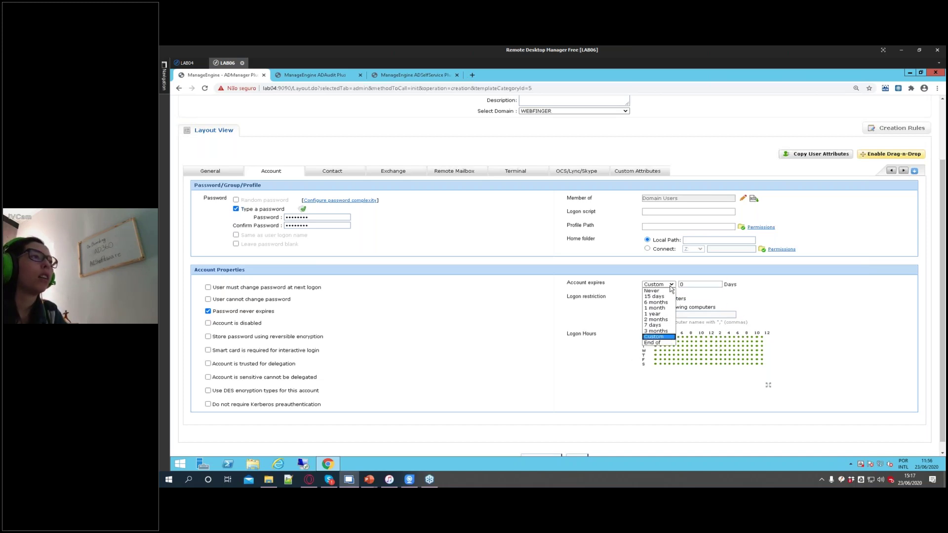
{"action": "left_click", "coordinate": [656, 302]}
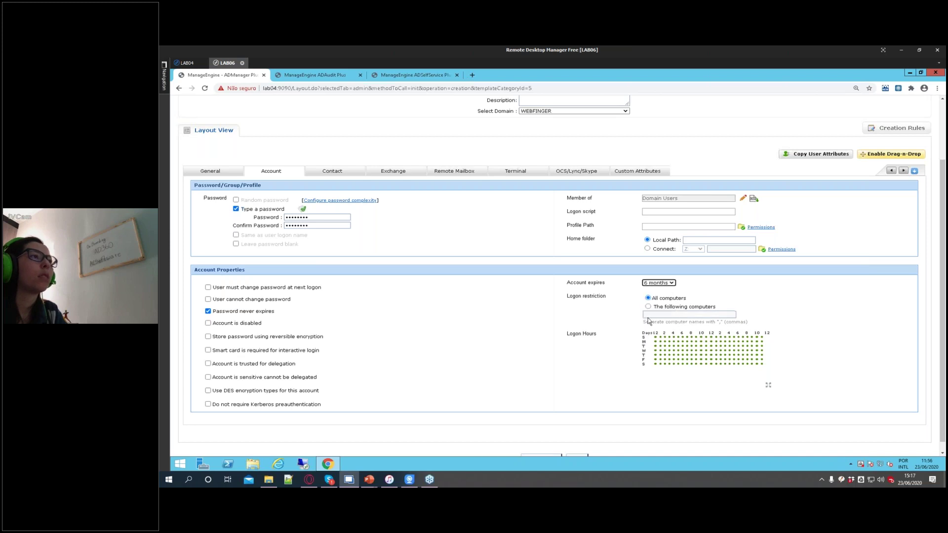
{"action": "left_click", "coordinate": [658, 283]}
{"action": "left_click", "coordinate": [651, 291]}
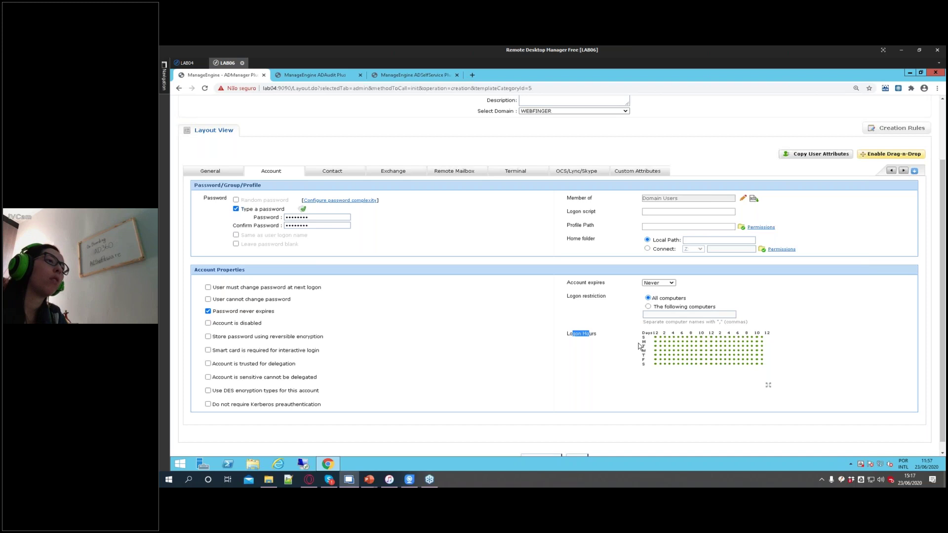
- In Logon Hours, deny logon during the 12 am hour every day
{"action": "left_click", "coordinate": [572, 372]}
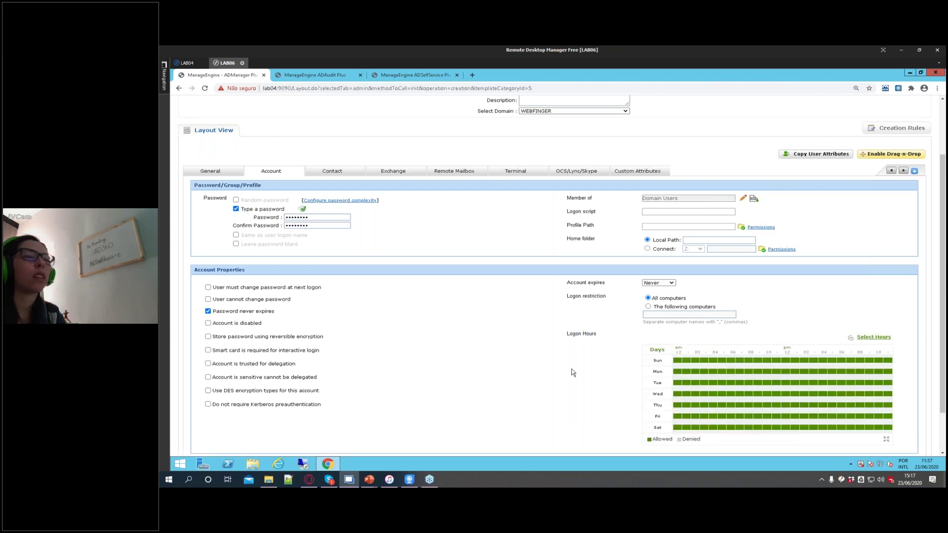
{"action": "scroll", "coordinate": [572, 372], "scroll_direction": "down", "scroll_amount": 1}
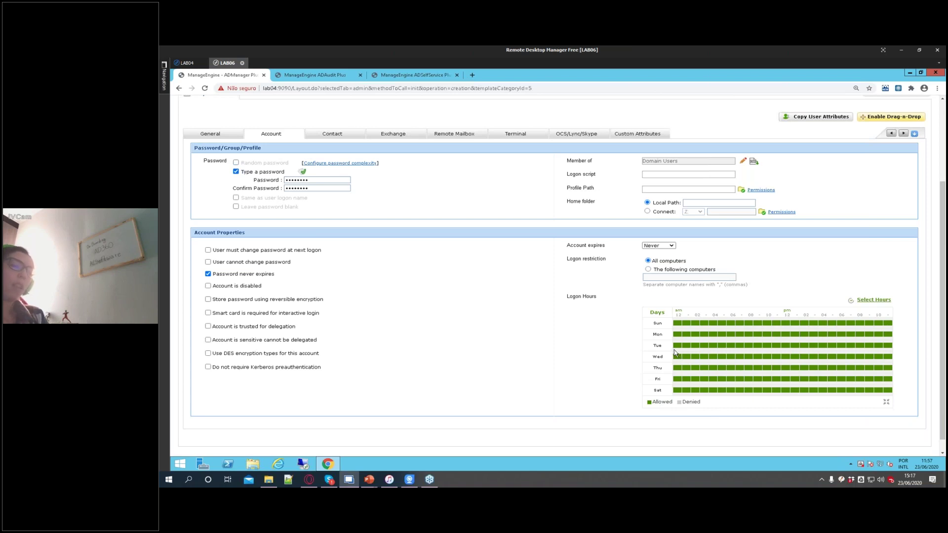
{"action": "left_click_drag", "start_coordinate": [676, 324], "coordinate": [677, 392]}
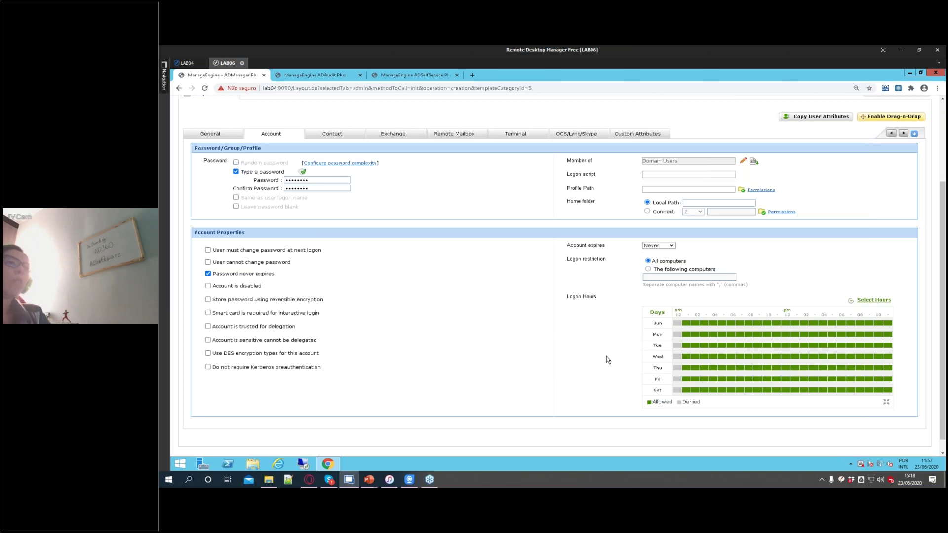
{"action": "scroll", "coordinate": [444, 364], "scroll_direction": "up", "scroll_amount": 2}
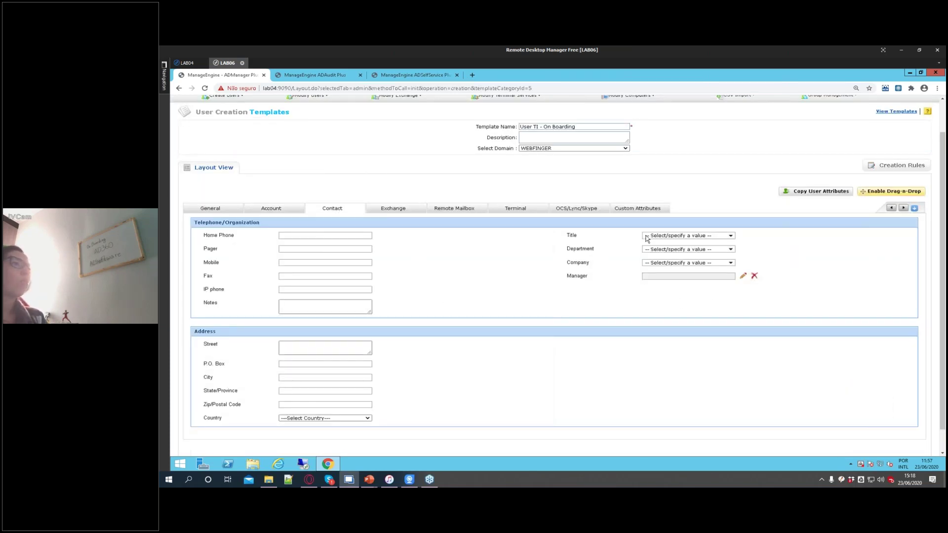
- Set Title 'Analista J', Department TI and Company WEBFINGER on the Contact tab
{"action": "left_click", "coordinate": [659, 235]}
{"action": "key", "text": "Escape"}
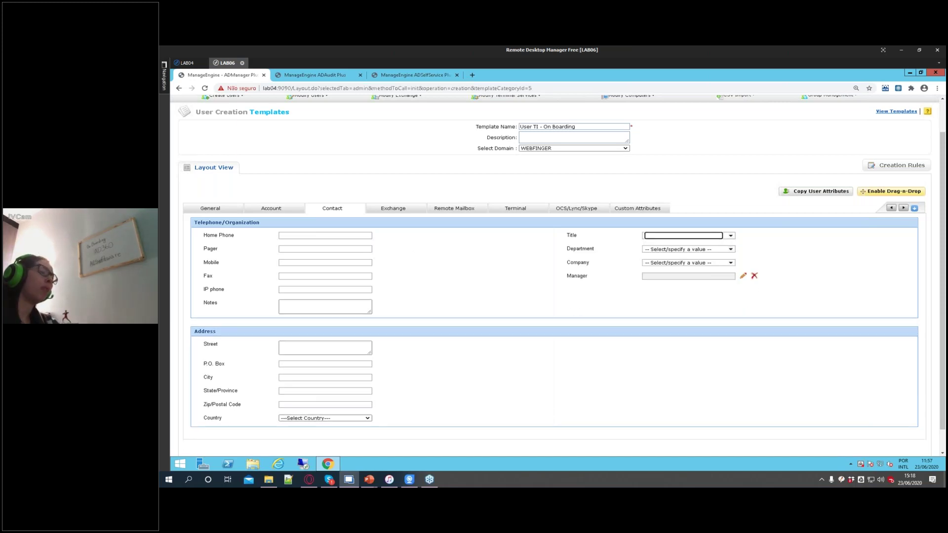
{"action": "type", "text": "Analista J"}
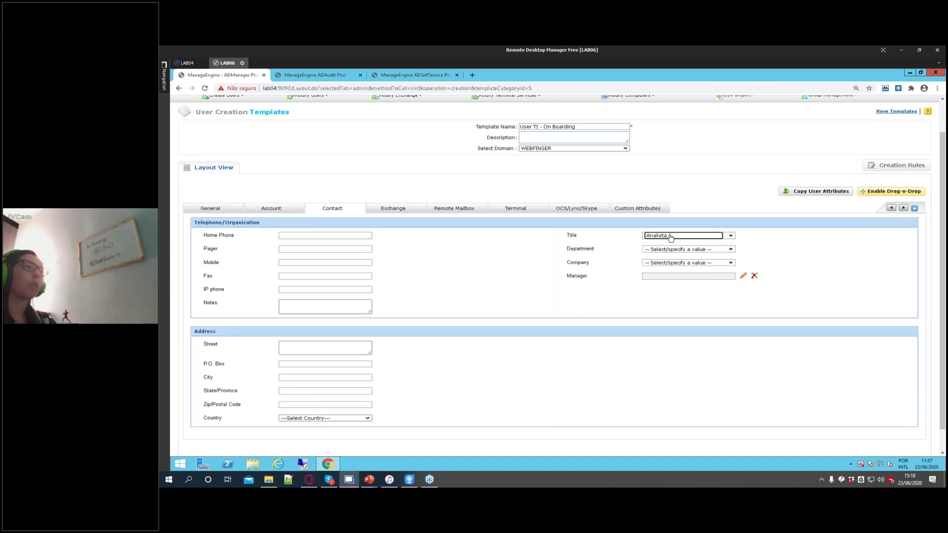
{"action": "key", "text": "Tab"}
{"action": "type", "text": "TI"}
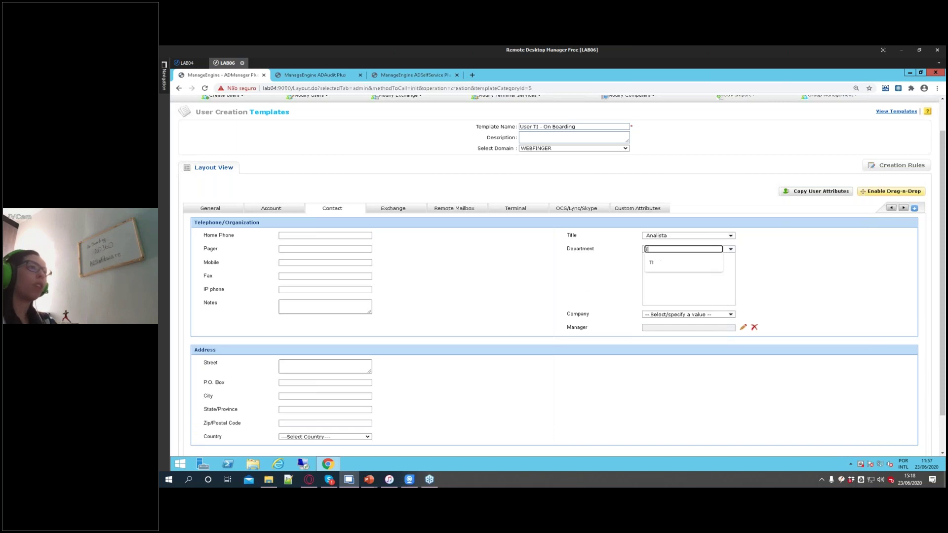
{"action": "key", "text": "Escape"}
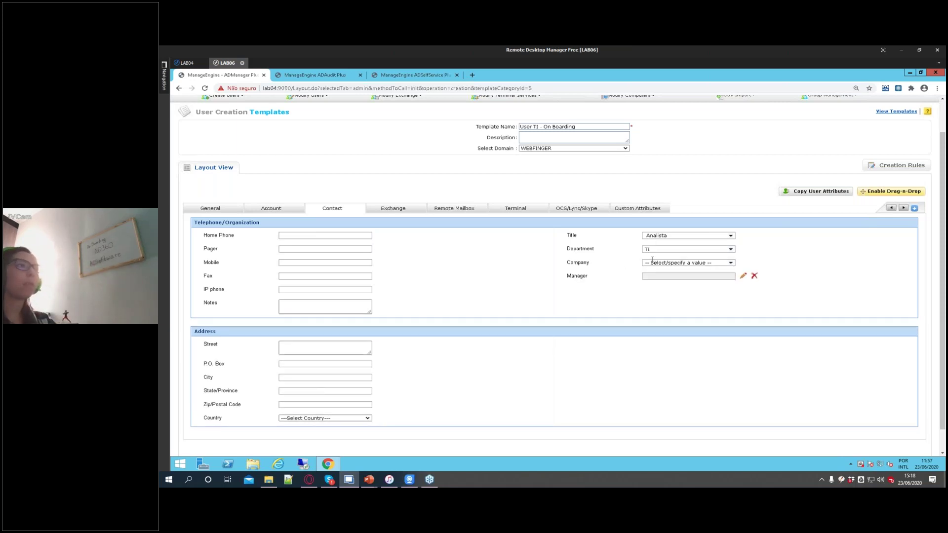
{"action": "left_click", "coordinate": [654, 262]}
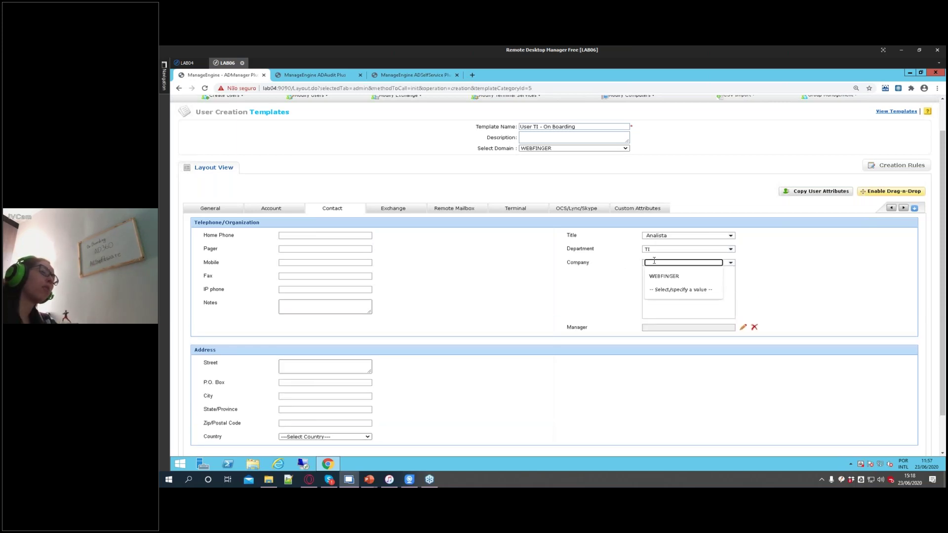
{"action": "left_click", "coordinate": [664, 276]}
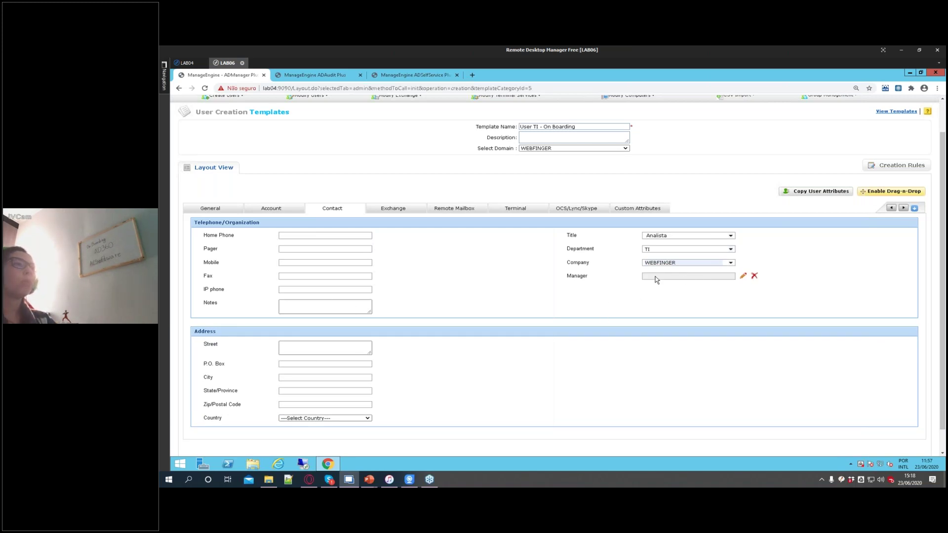
- Search the directory and set the matching technician as the template's manager
{"action": "left_click", "coordinate": [742, 277]}
{"action": "left_click", "coordinate": [382, 166]}
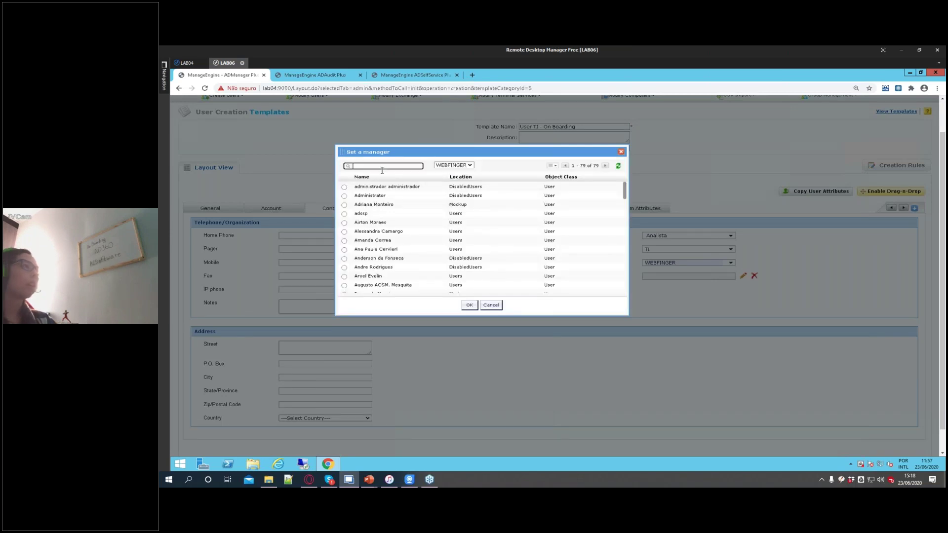
{"action": "type", "text": "tain"}
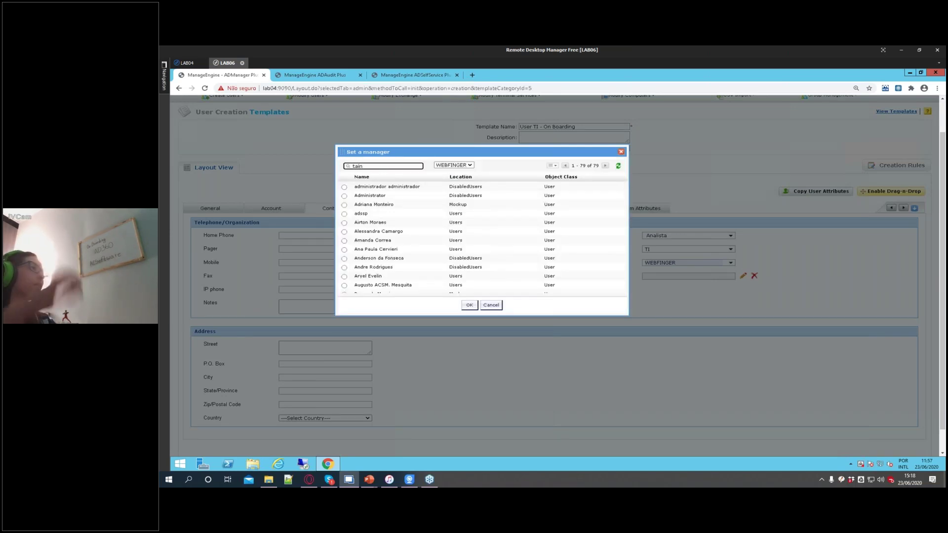
{"action": "left_click", "coordinate": [344, 187]}
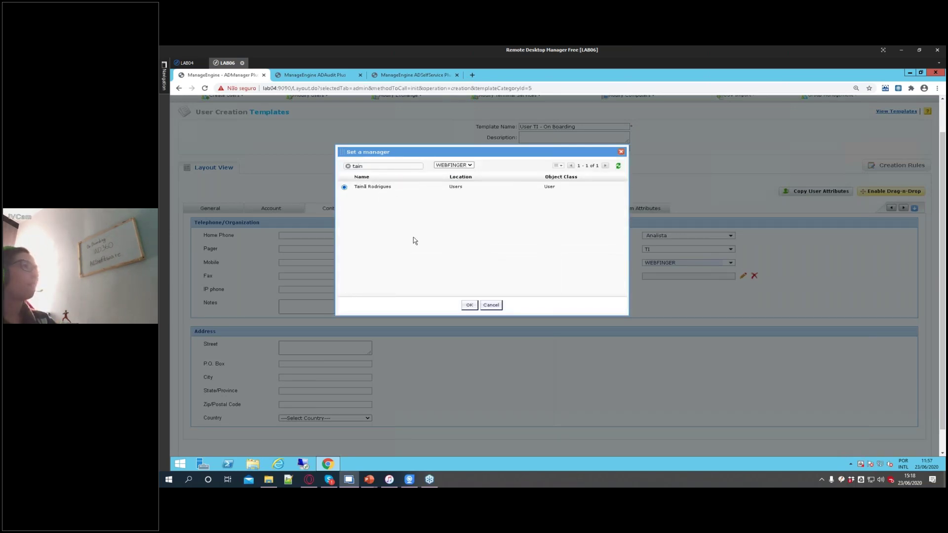
{"action": "left_click", "coordinate": [469, 305]}
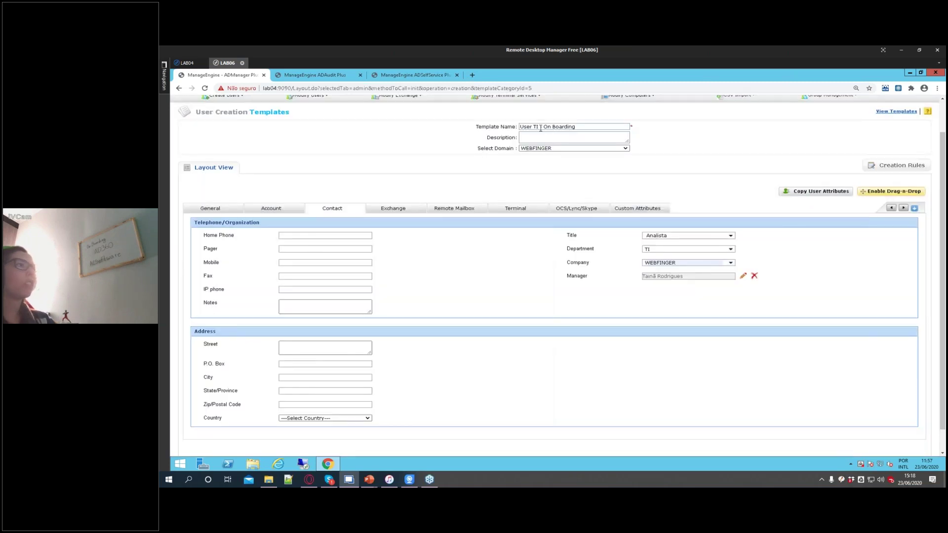
{"action": "left_click", "coordinate": [378, 210]}
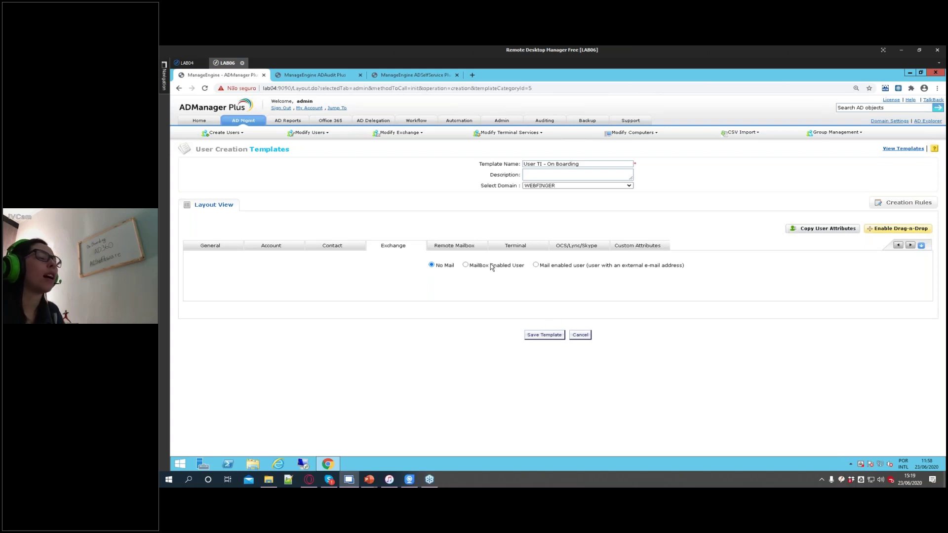
- Review the template's Remote Mailbox, OCS/Lync/Skype, Custom Attributes and Contact tabs: Analista, TI, WEBFINGER
{"action": "left_click", "coordinate": [451, 249]}
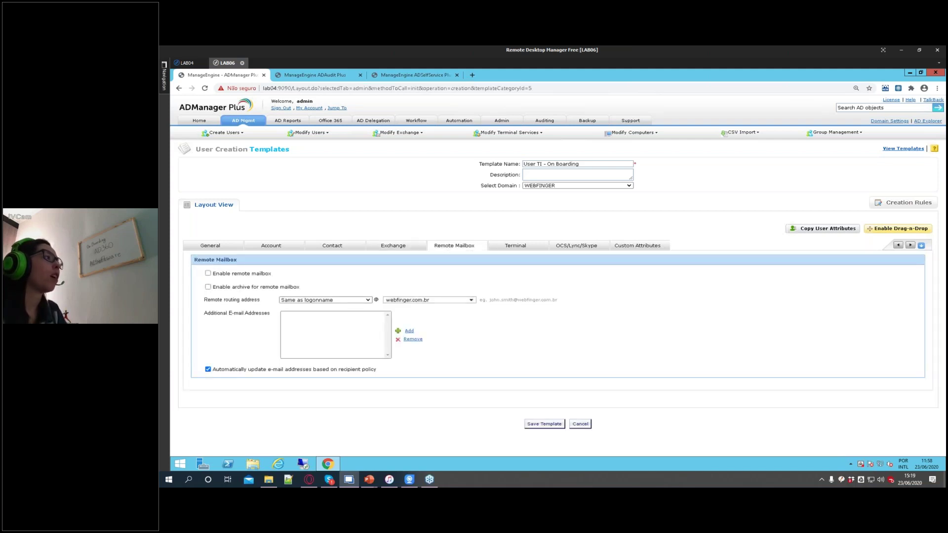
{"action": "left_click", "coordinate": [576, 247]}
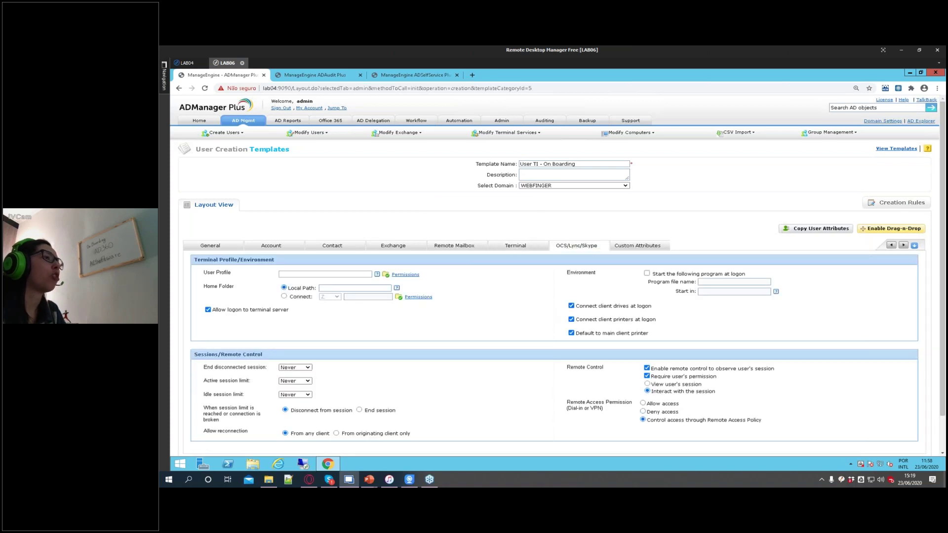
{"action": "left_click", "coordinate": [634, 247]}
{"action": "left_click", "coordinate": [332, 246]}
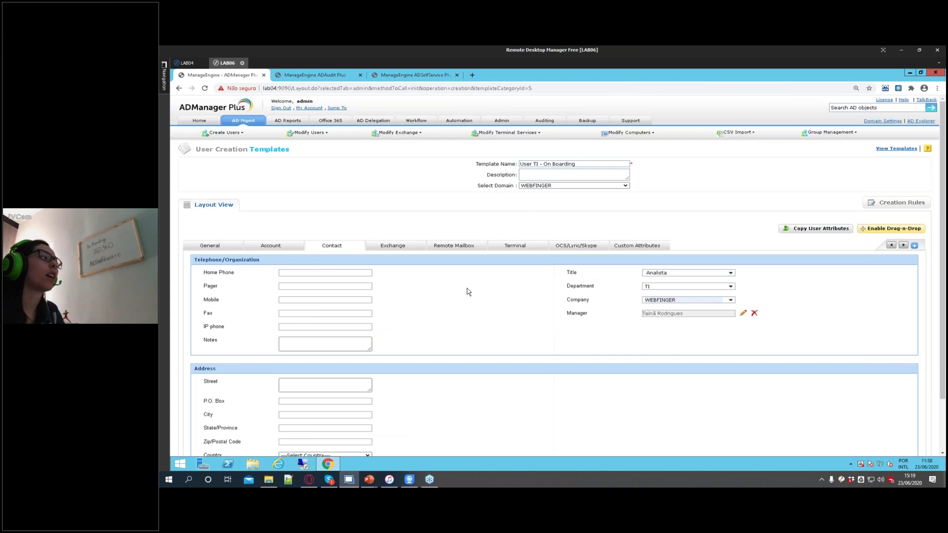
{"action": "scroll", "coordinate": [466, 288], "scroll_direction": "down", "scroll_amount": 1}
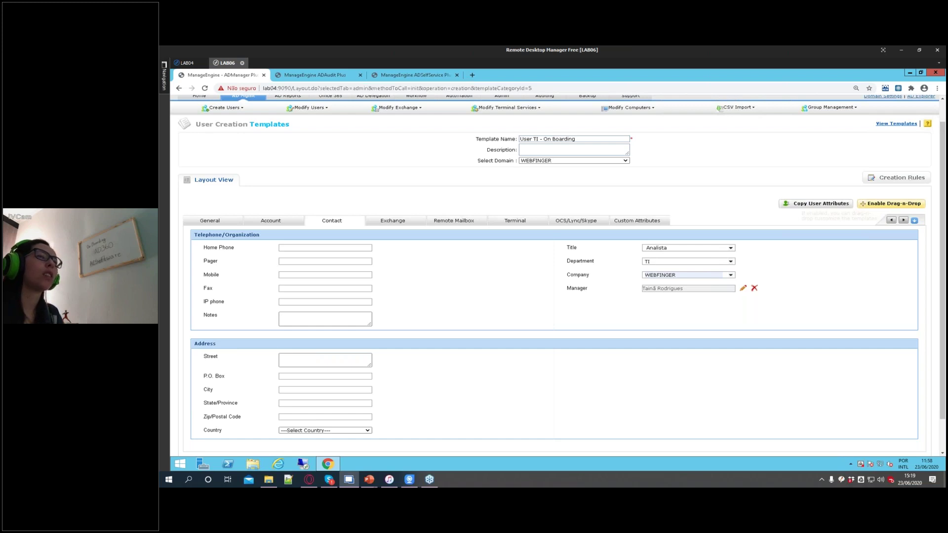
- Enable drag-and-drop layout editing and delete the Initials field from the General section
{"action": "left_click", "coordinate": [886, 204]}
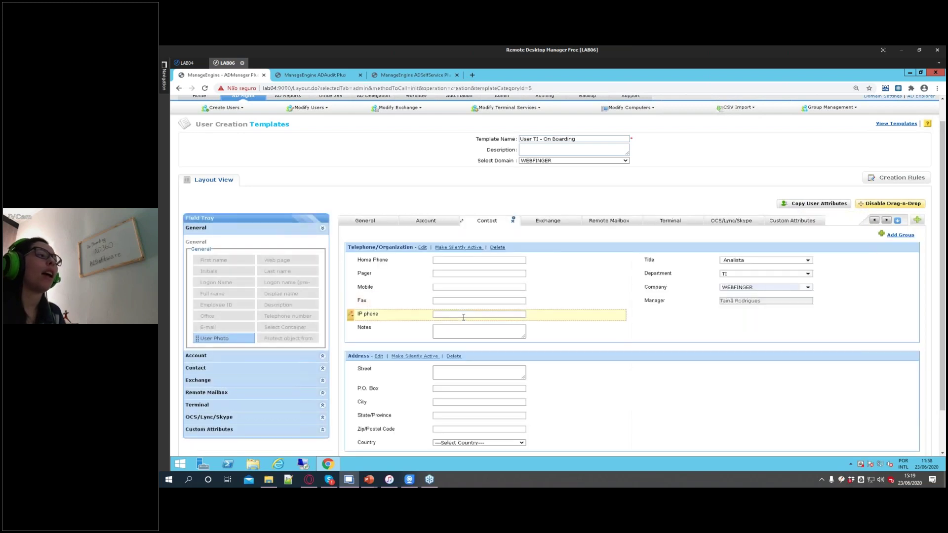
{"action": "left_click", "coordinate": [360, 218]}
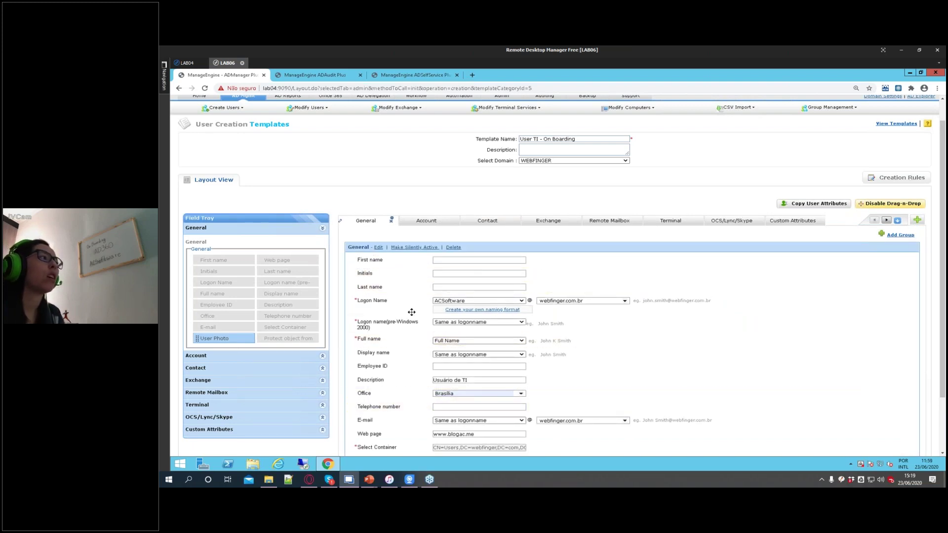
{"action": "left_click", "coordinate": [351, 275]}
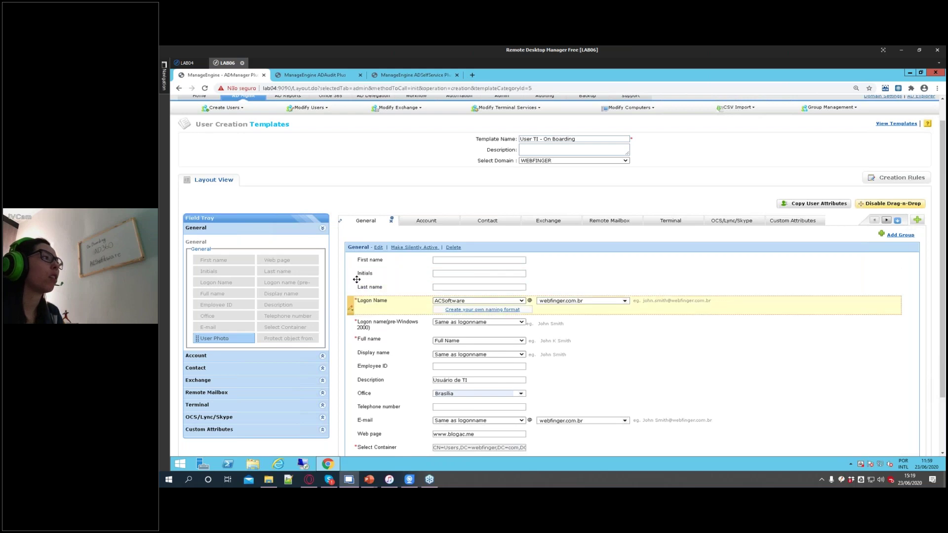
{"action": "left_click", "coordinate": [352, 309]}
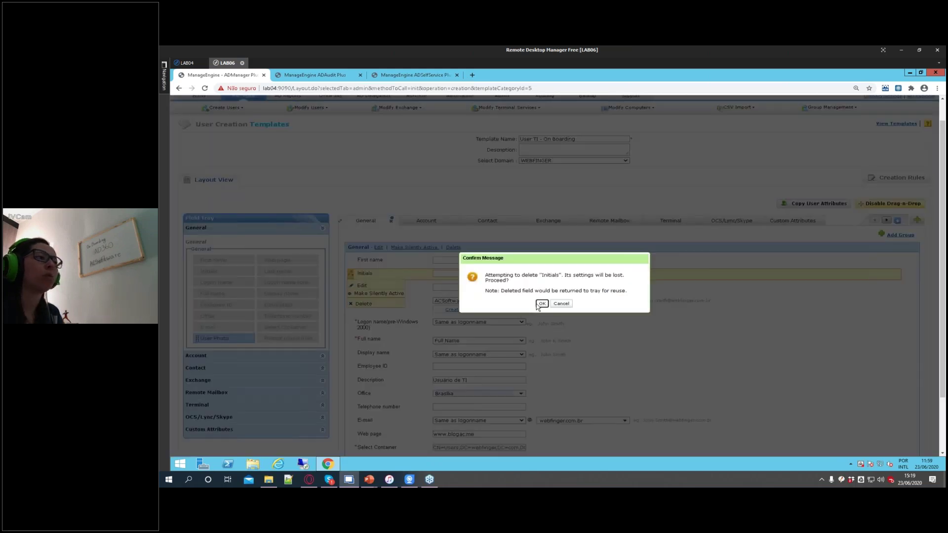
{"action": "key", "text": "Return"}
- Make the First name field mandatory
{"action": "left_click", "coordinate": [353, 260]}
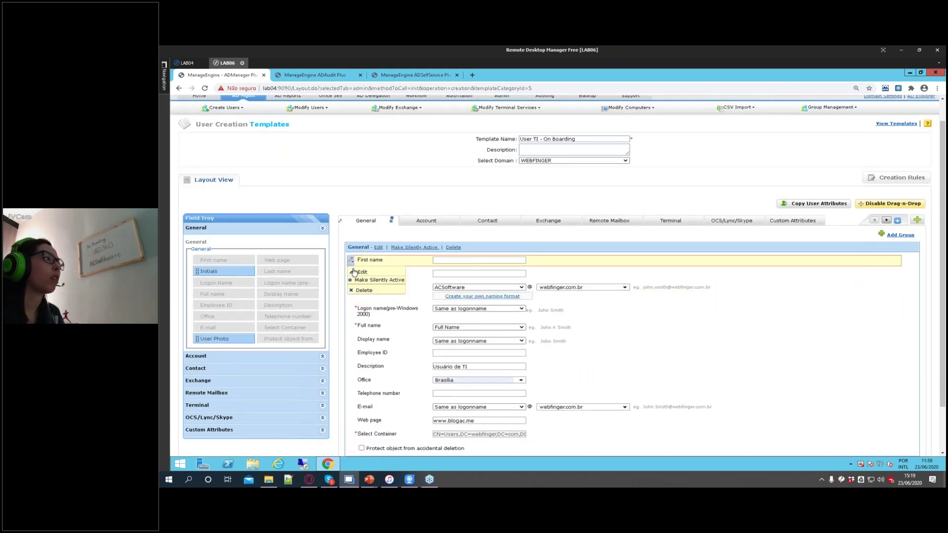
{"action": "left_click", "coordinate": [353, 271]}
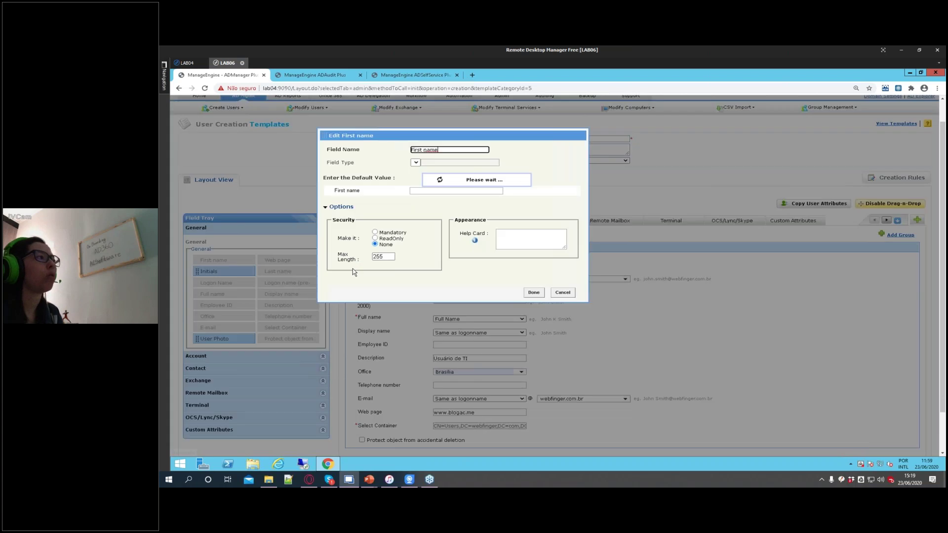
{"action": "left_click", "coordinate": [375, 231]}
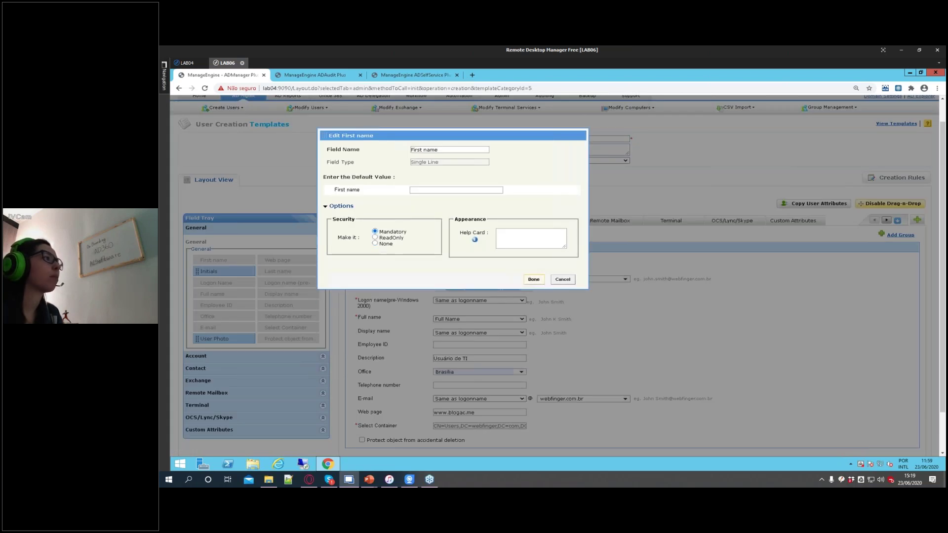
{"action": "left_click", "coordinate": [533, 280]}
- Delete the Employee ID field from the General fields
{"action": "scroll", "coordinate": [398, 285], "scroll_direction": "down", "scroll_amount": 1}
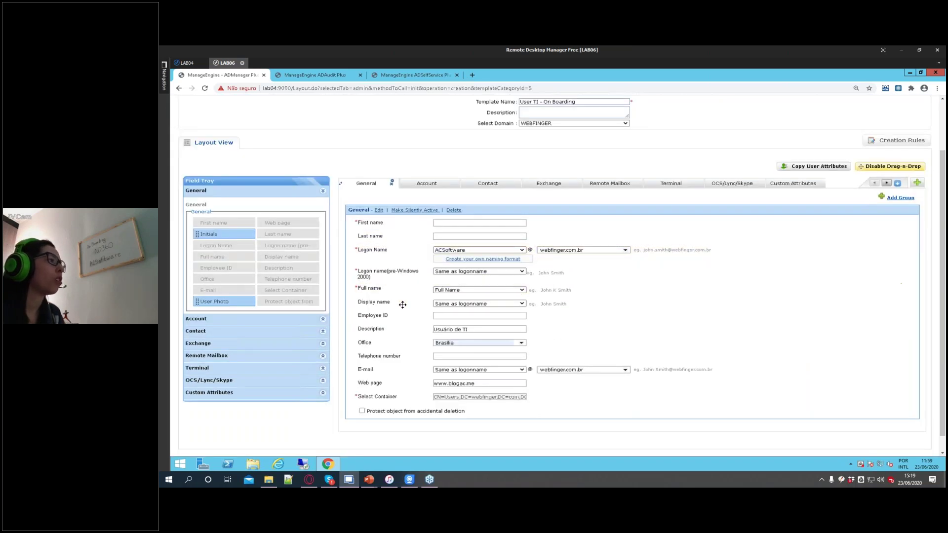
{"action": "mouse_move", "coordinate": [351, 316]}
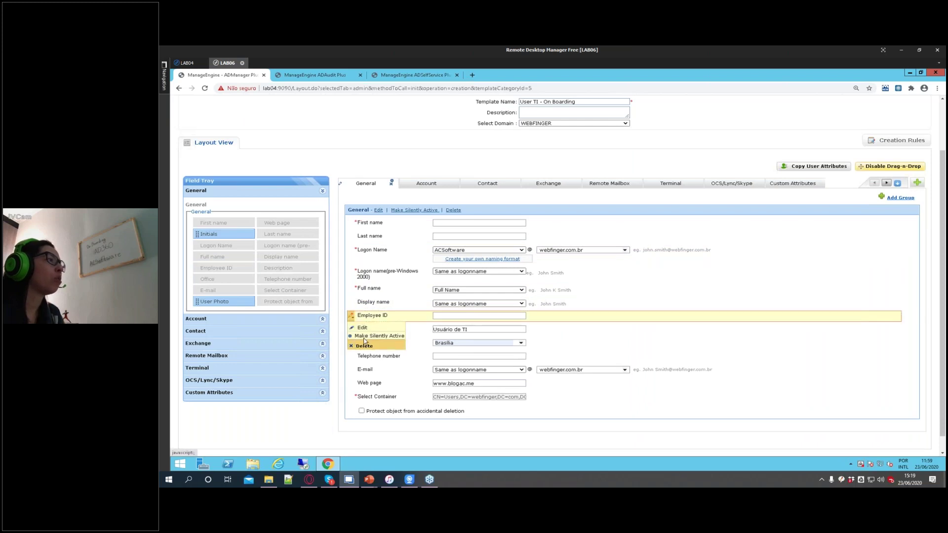
{"action": "left_click", "coordinate": [363, 346]}
{"action": "left_click", "coordinate": [542, 301]}
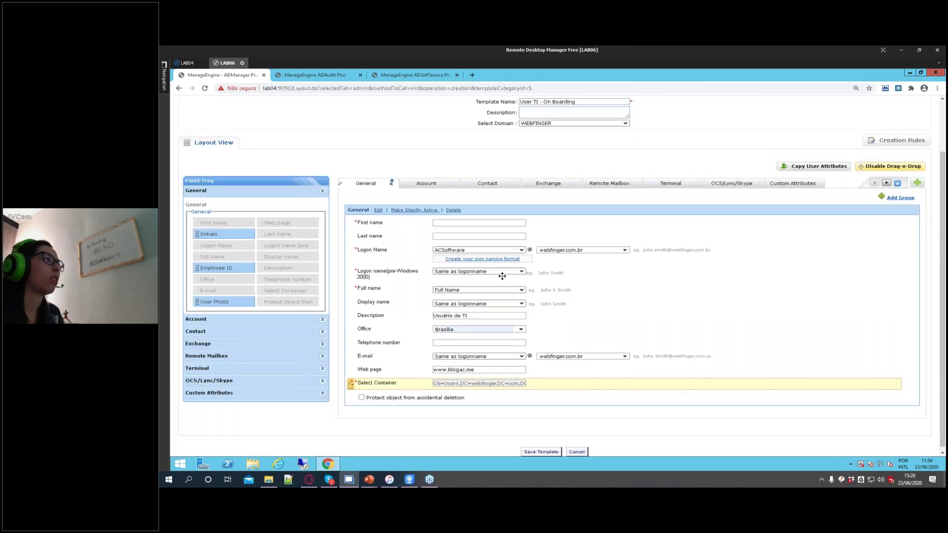
- Set the Select Container field to read-only and display the Account fields
{"action": "left_click", "coordinate": [430, 186]}
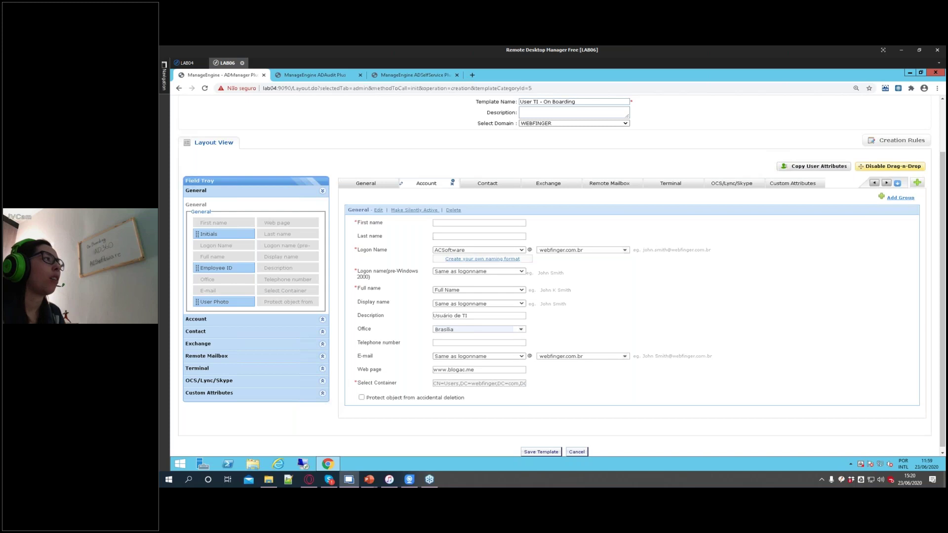
{"action": "left_click", "coordinate": [365, 183]}
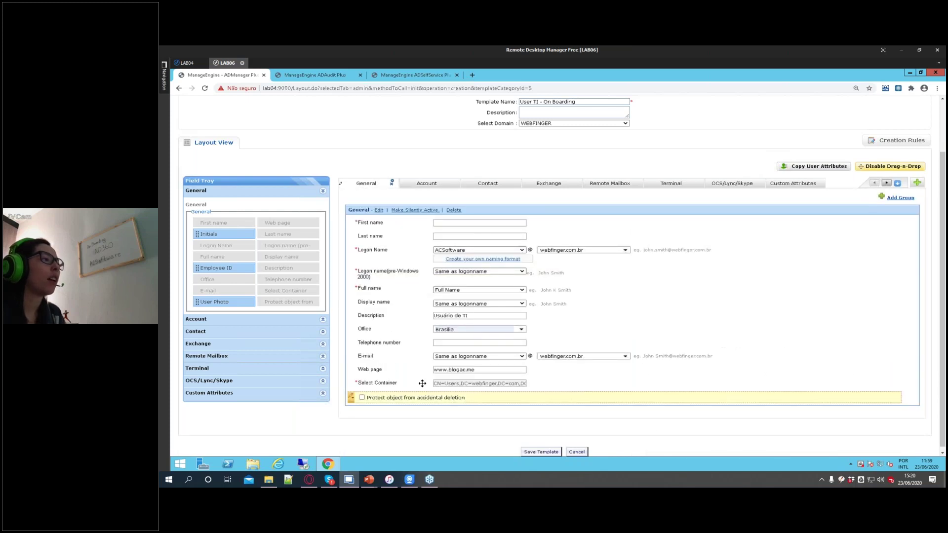
{"action": "mouse_move", "coordinate": [351, 385]}
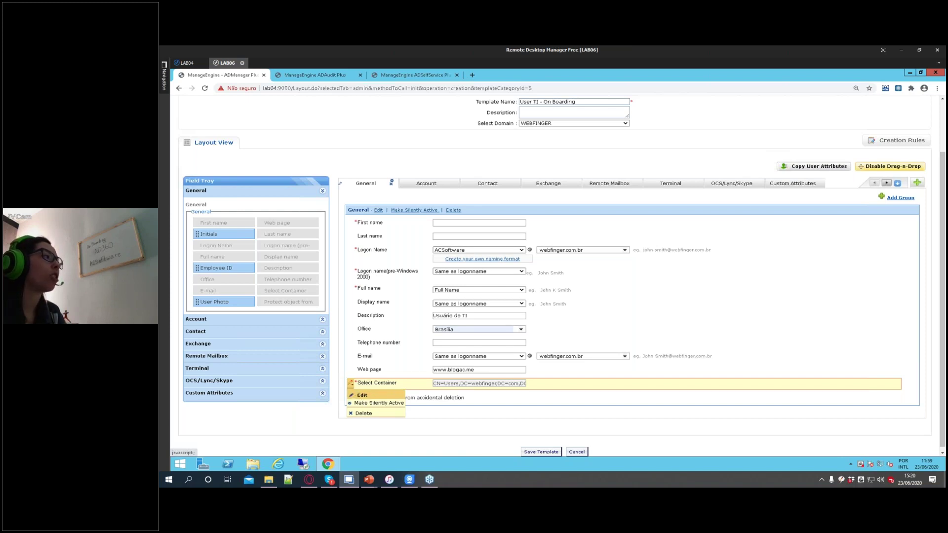
{"action": "left_click", "coordinate": [362, 397]}
{"action": "left_click", "coordinate": [375, 231]}
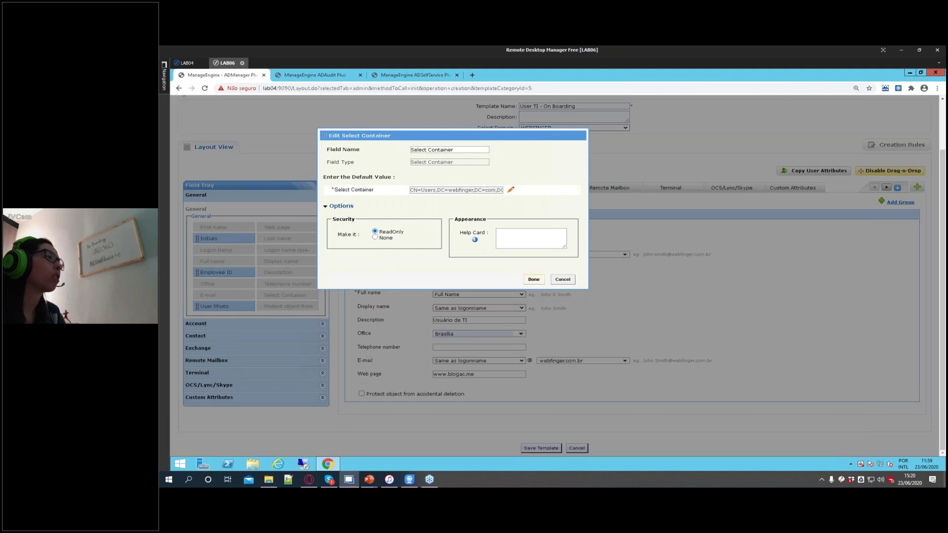
{"action": "left_click", "coordinate": [534, 279]}
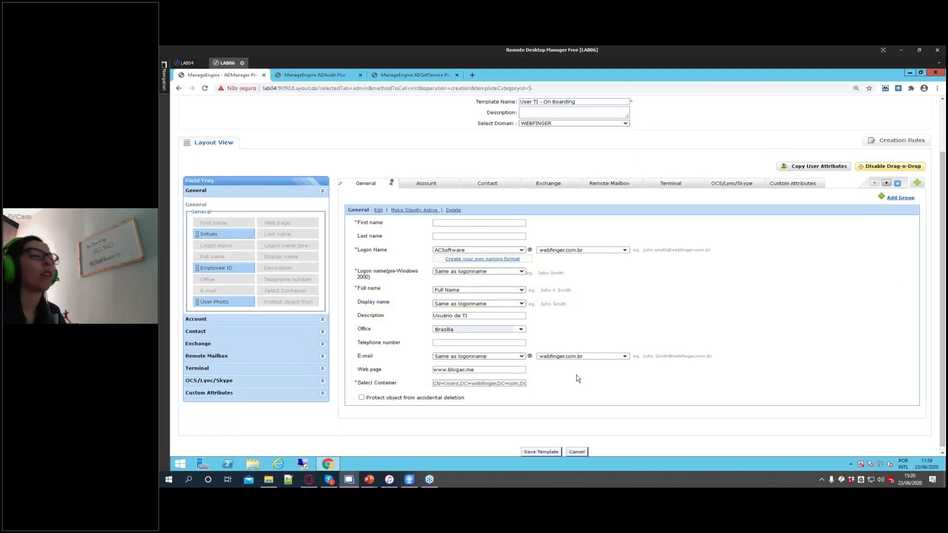
{"action": "left_click", "coordinate": [427, 184]}
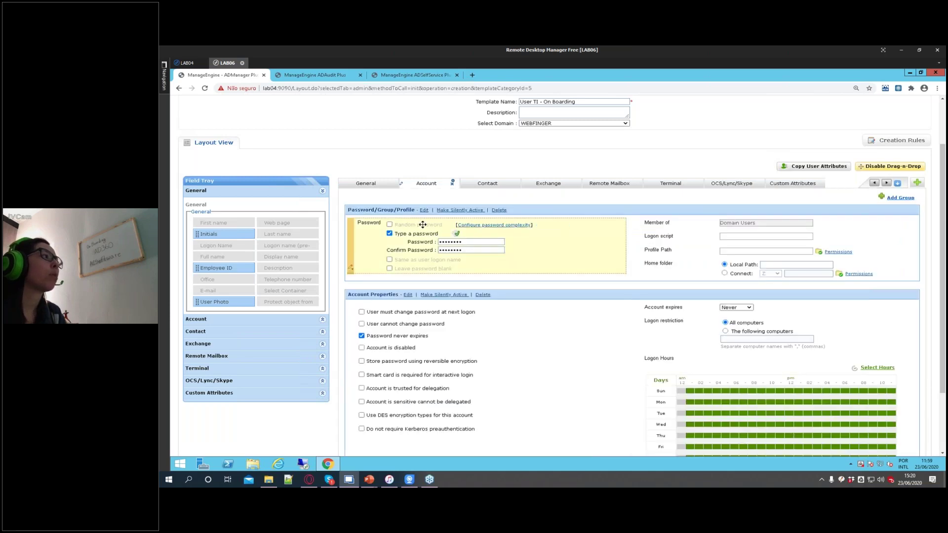
- Make the Password field mandatory, leaving random password generation off
{"action": "left_click", "coordinate": [351, 269]}
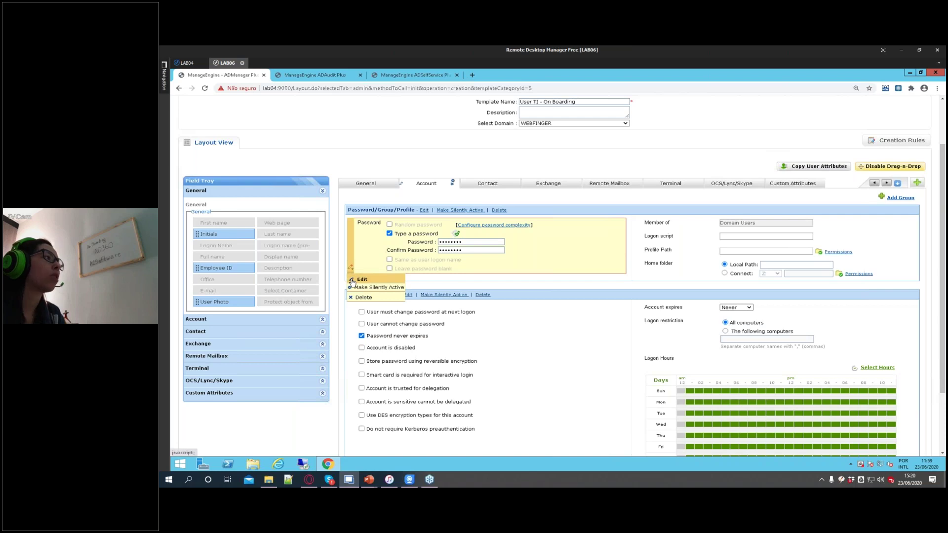
{"action": "left_click", "coordinate": [360, 280]}
{"action": "left_click", "coordinate": [378, 302]}
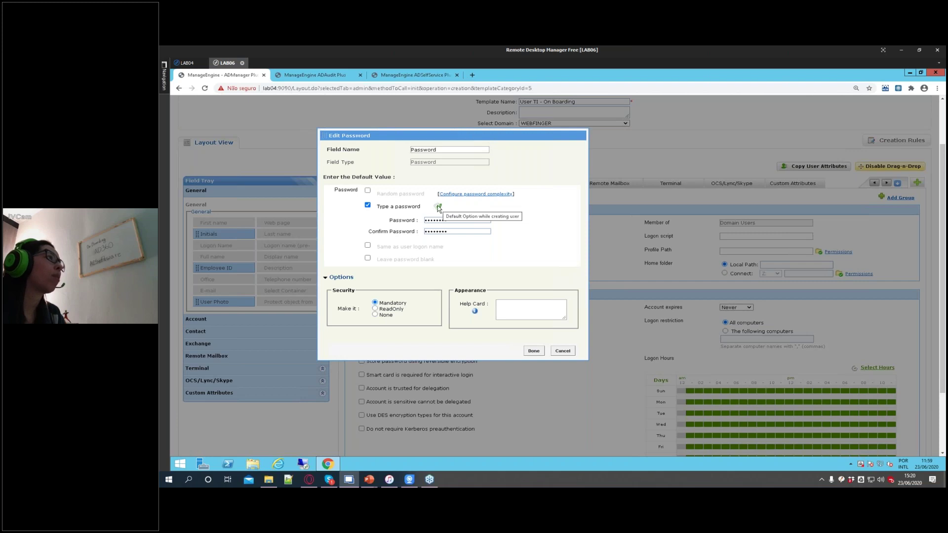
{"action": "left_click", "coordinate": [367, 190]}
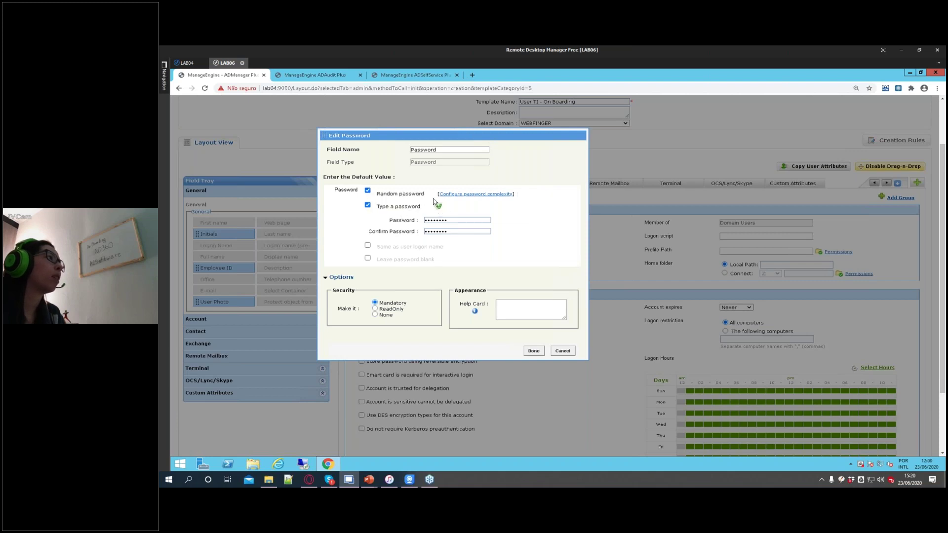
{"action": "left_click", "coordinate": [367, 190]}
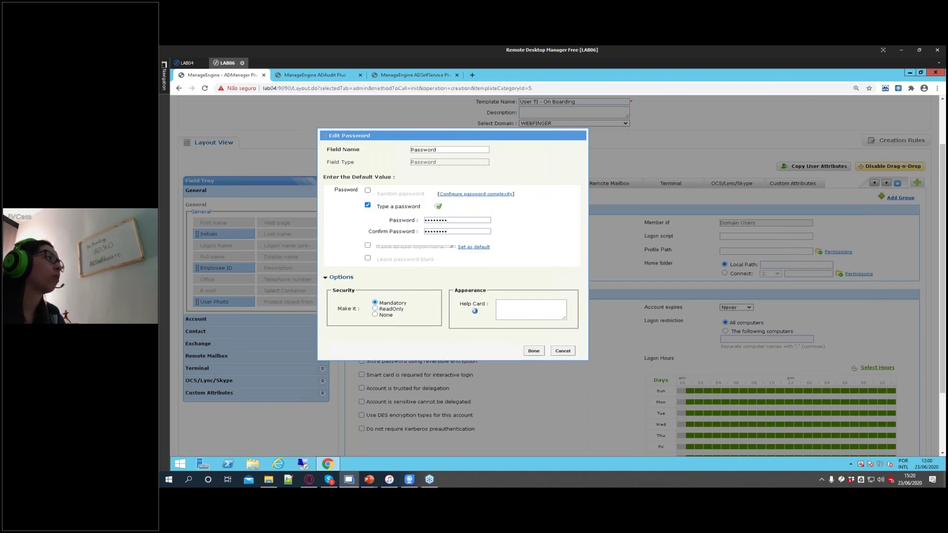
{"action": "left_click", "coordinate": [533, 351]}
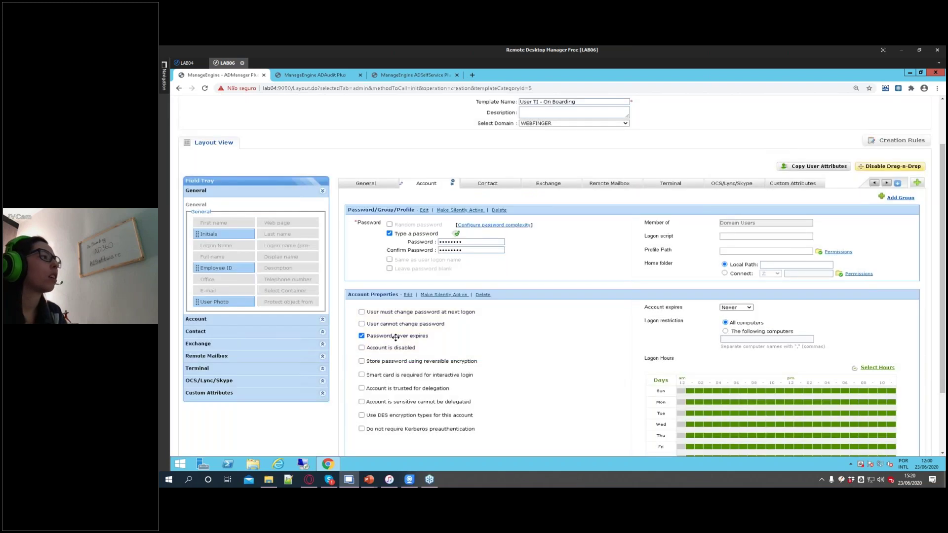
- Delete the Store password using reversible encryption and Smart card login rows from Account Properties
{"action": "scroll", "coordinate": [405, 356], "scroll_direction": "down", "scroll_amount": 1}
{"action": "left_click", "coordinate": [406, 260]}
{"action": "left_click", "coordinate": [425, 274]}
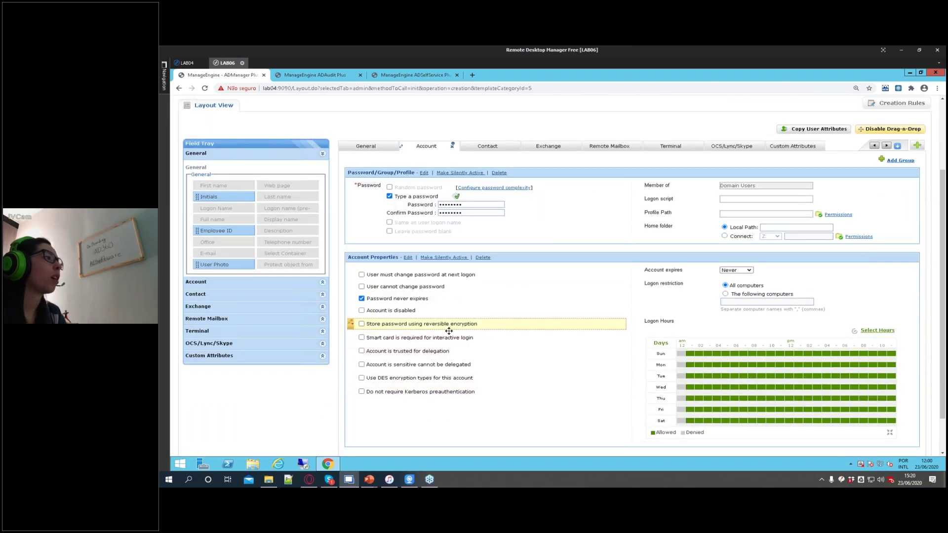
{"action": "left_click", "coordinate": [352, 324]}
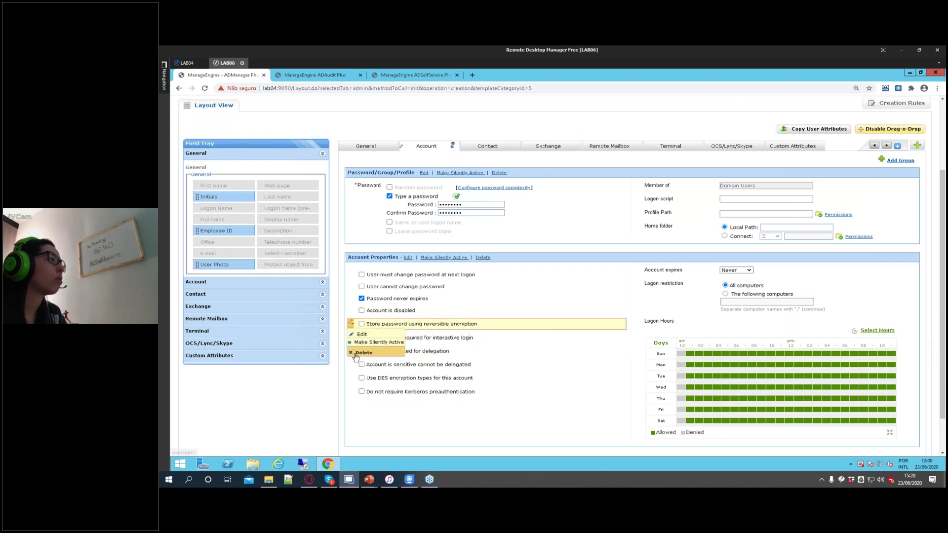
{"action": "left_click", "coordinate": [363, 353]}
{"action": "left_click", "coordinate": [543, 302]}
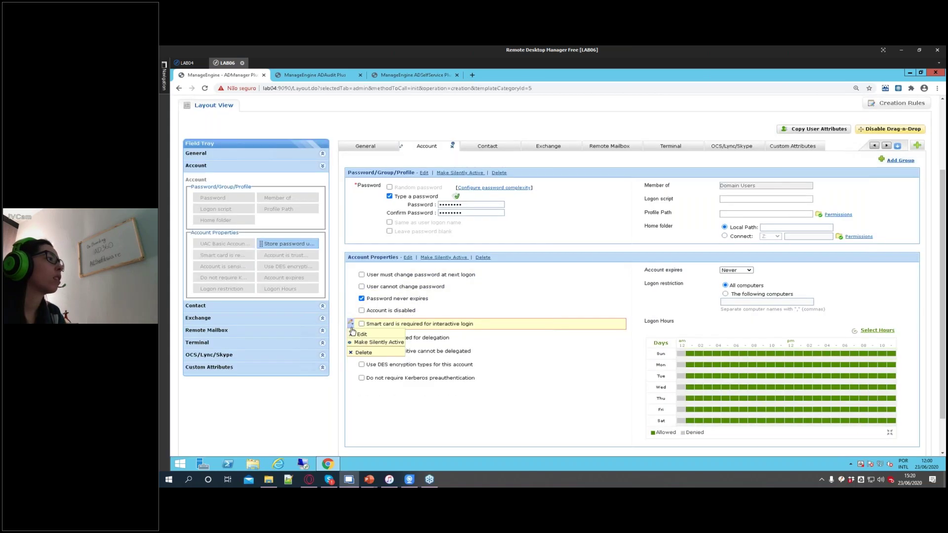
{"action": "left_click", "coordinate": [363, 352]}
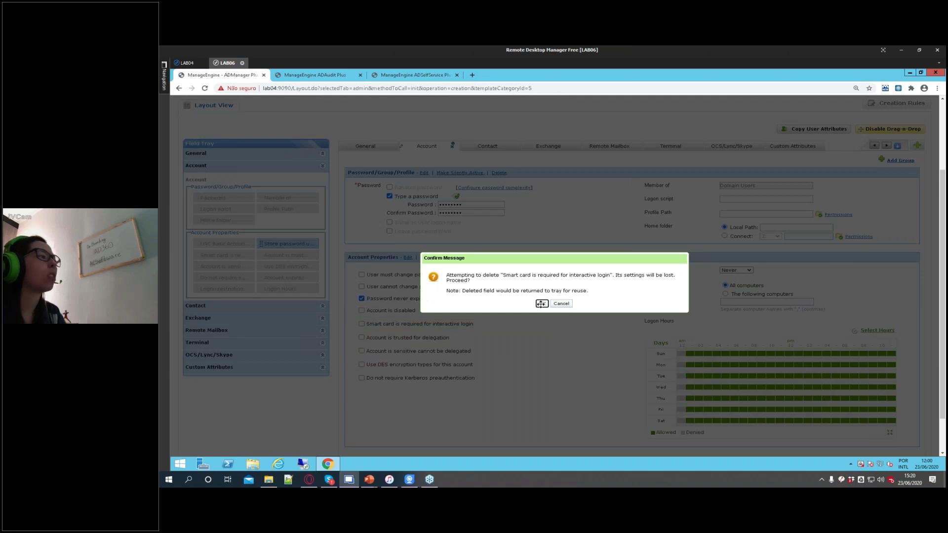
{"action": "left_click", "coordinate": [541, 303]}
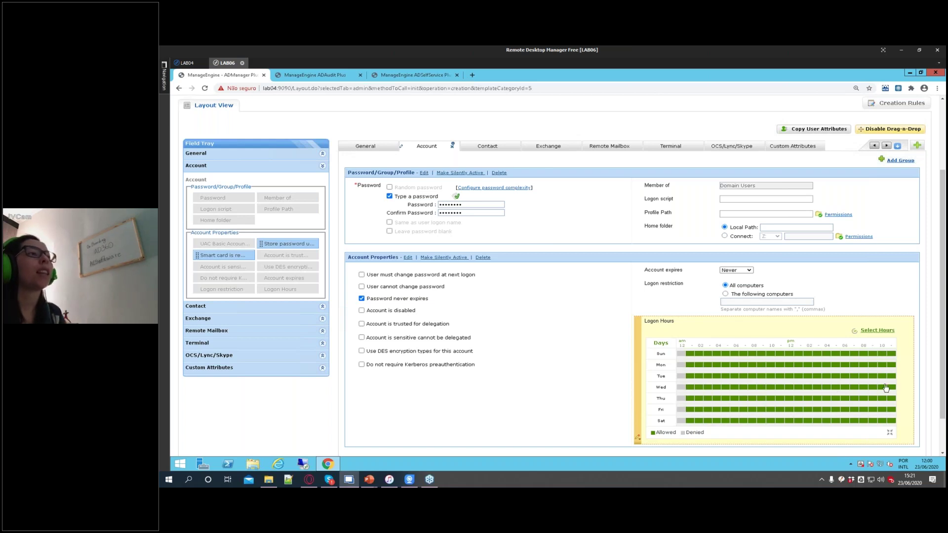
- Remove the Exchange and Remote Mailbox sections from the template layout
{"action": "left_click", "coordinate": [491, 148]}
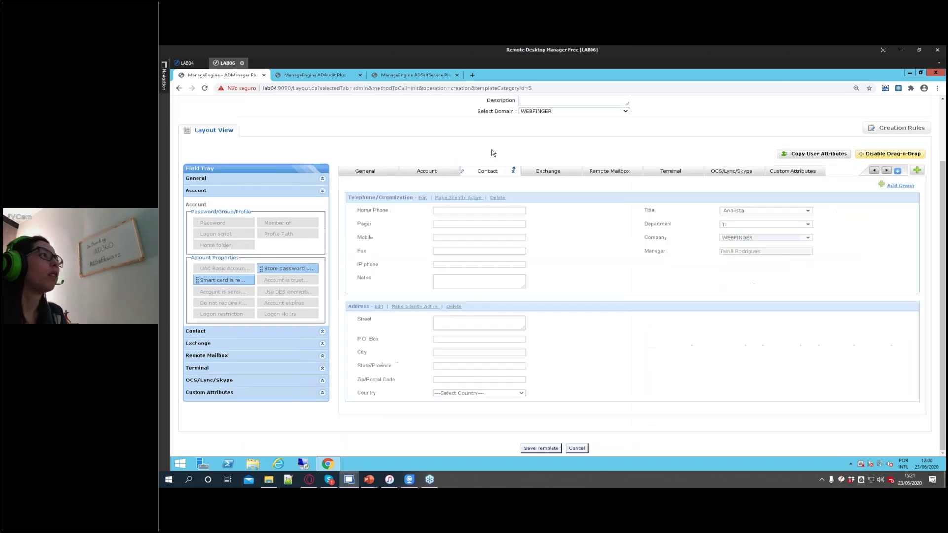
{"action": "left_click", "coordinate": [547, 172]}
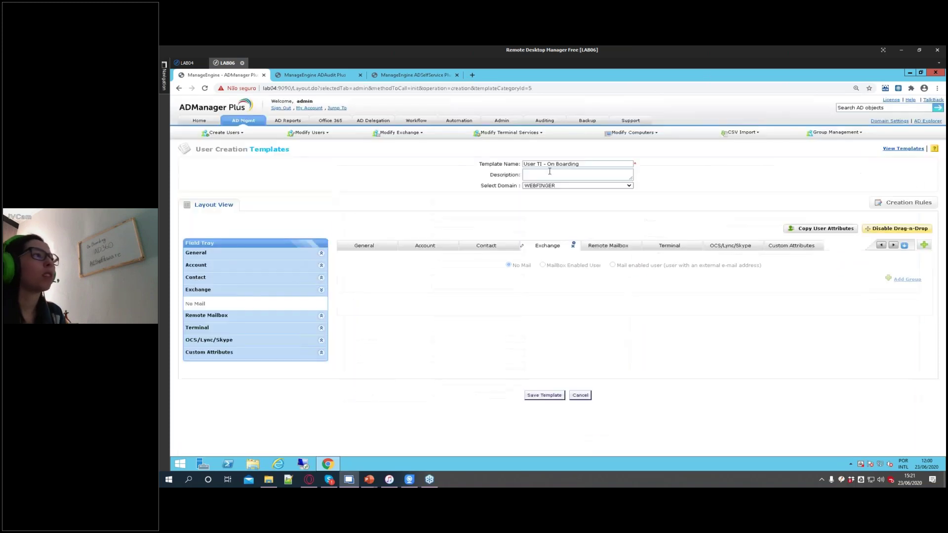
{"action": "left_click", "coordinate": [572, 245]}
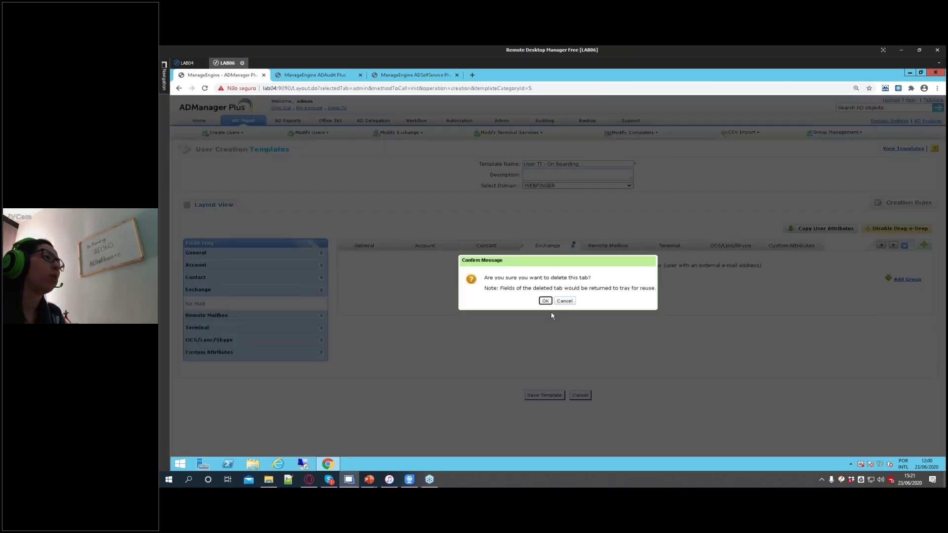
{"action": "left_click", "coordinate": [547, 302]}
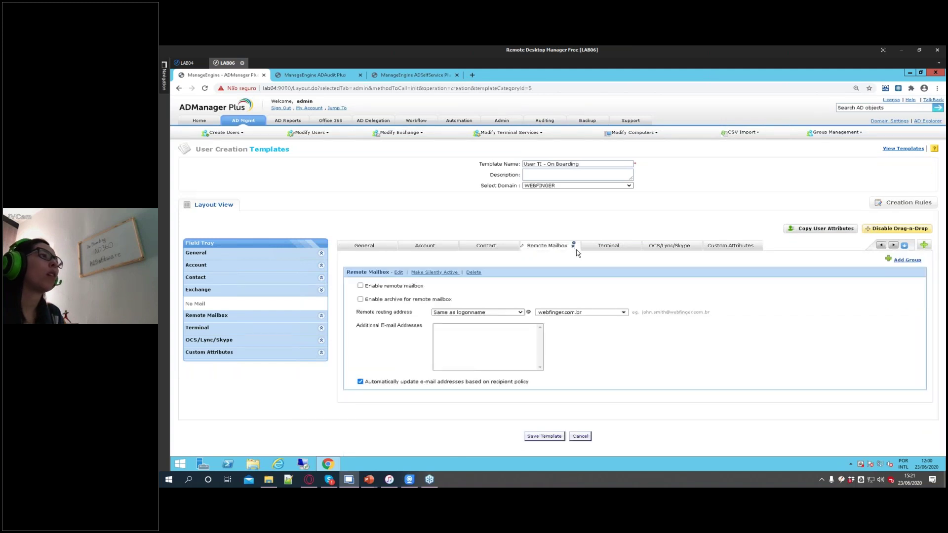
{"action": "left_click", "coordinate": [573, 245]}
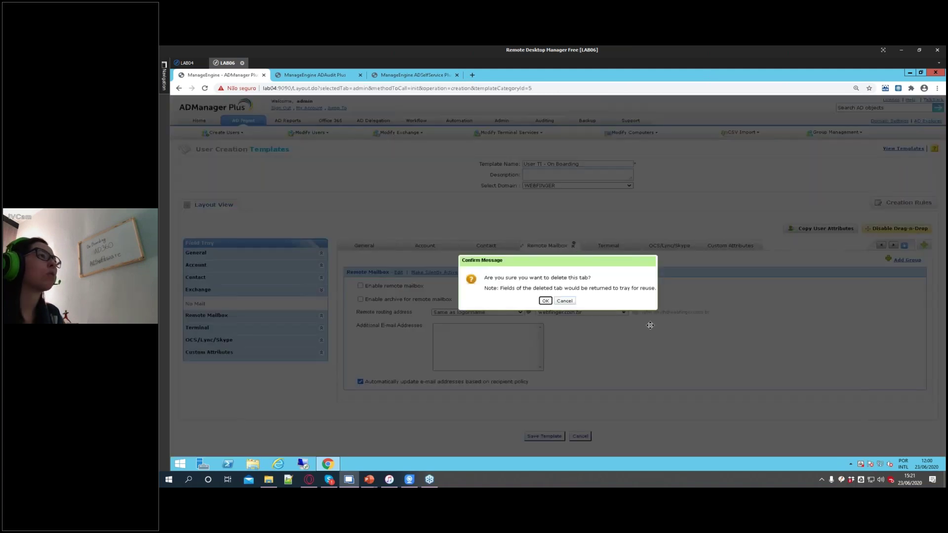
{"action": "left_click", "coordinate": [546, 301]}
- Remove the OCS/Lync/Skype and Terminal sections from the template layout
{"action": "left_click", "coordinate": [589, 251]}
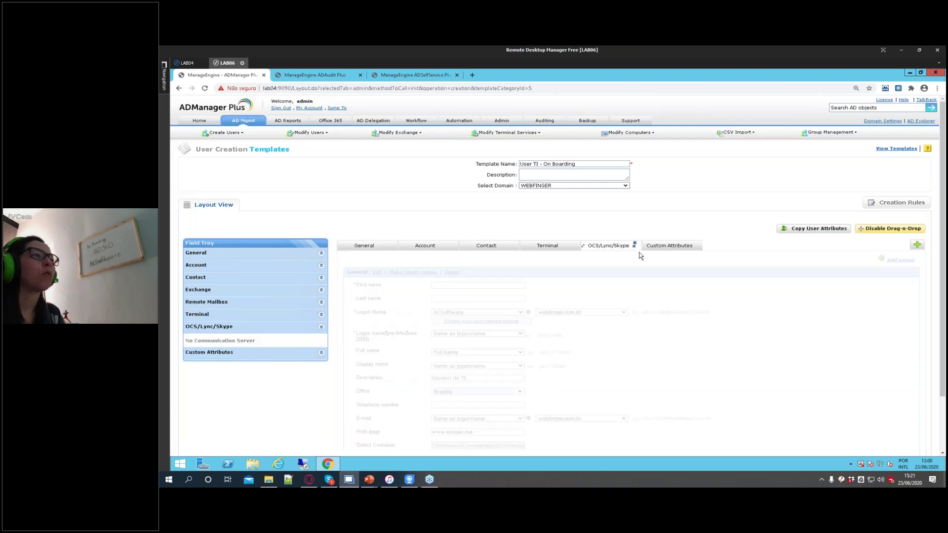
{"action": "left_click", "coordinate": [634, 245]}
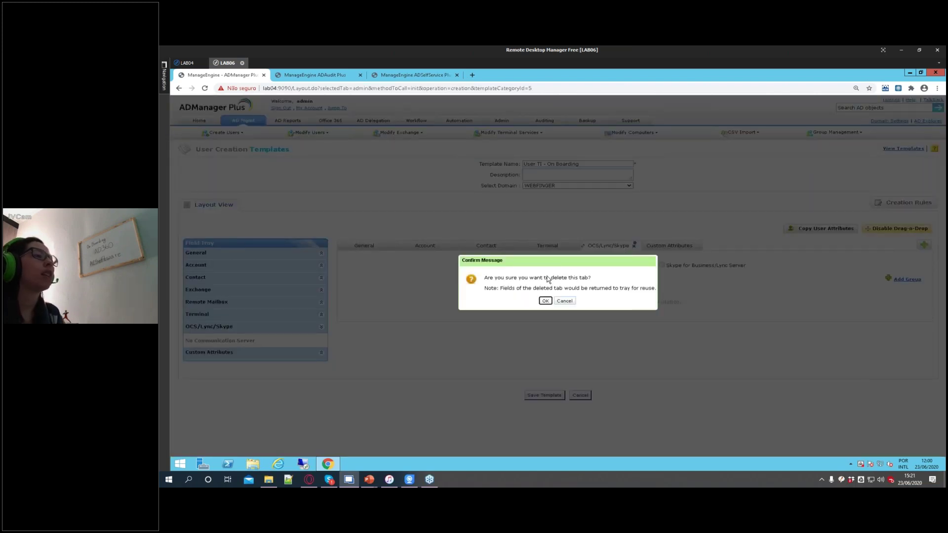
{"action": "left_click", "coordinate": [564, 300]}
{"action": "left_click", "coordinate": [553, 249]}
{"action": "left_click", "coordinate": [573, 247]}
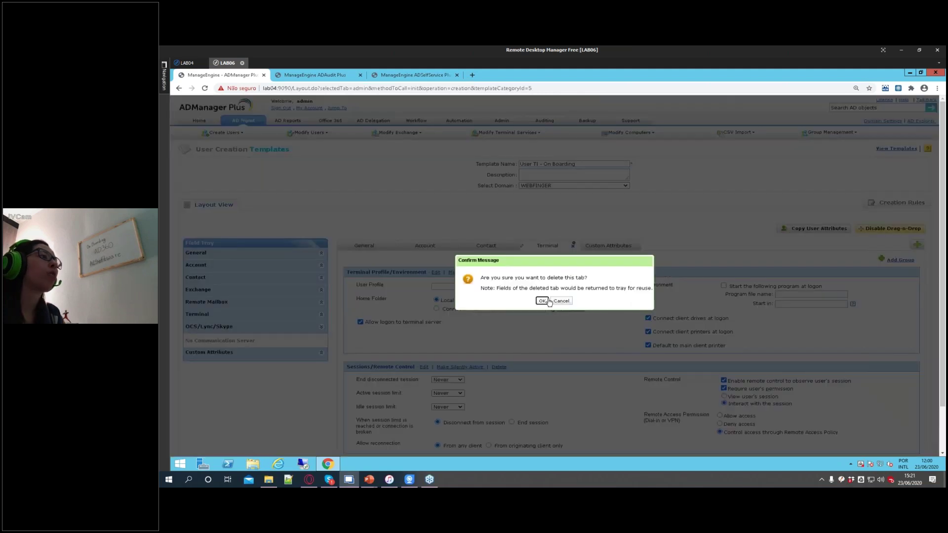
{"action": "left_click", "coordinate": [542, 301]}
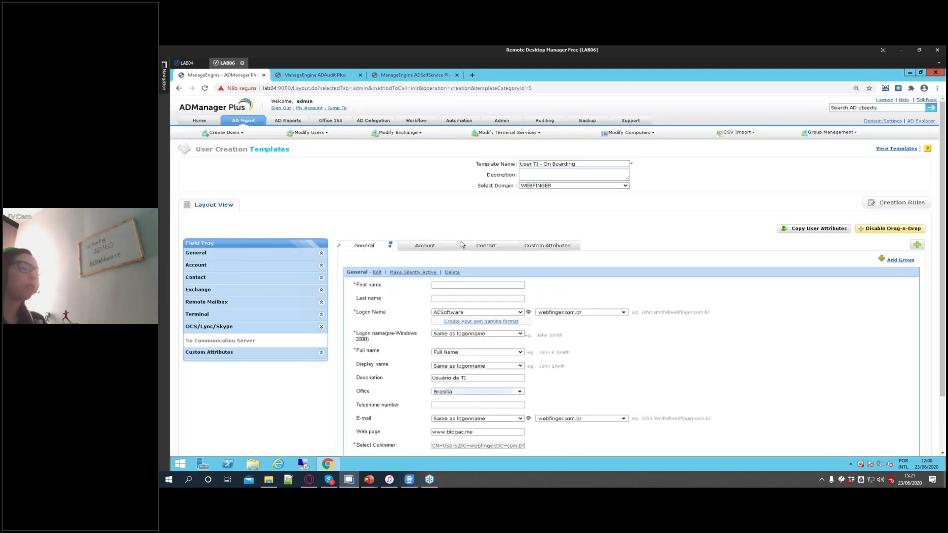
- Save the trimmed User TI - On Boarding template, adding it as the sixth user creation template
{"action": "scroll", "coordinate": [480, 259], "scroll_direction": "down", "scroll_amount": 2}
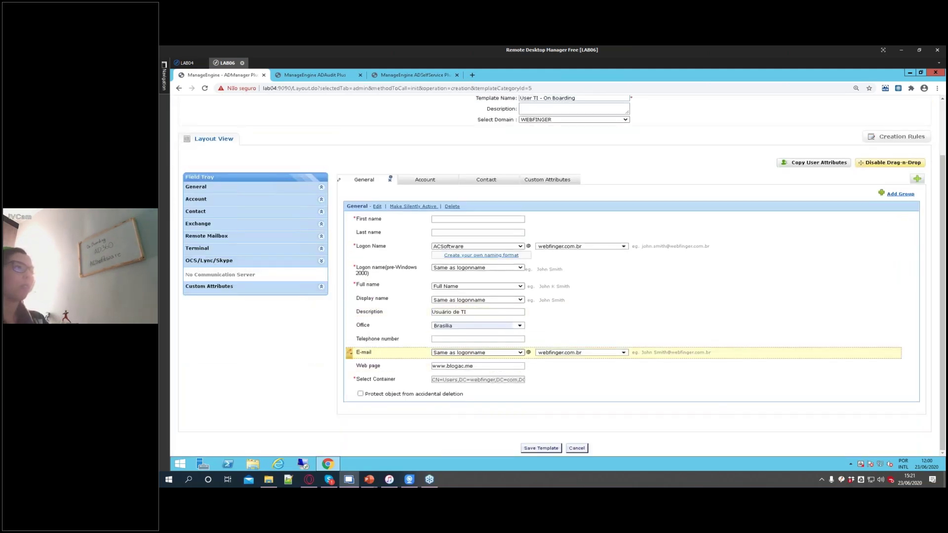
{"action": "scroll", "coordinate": [493, 326], "scroll_direction": "up", "scroll_amount": 2}
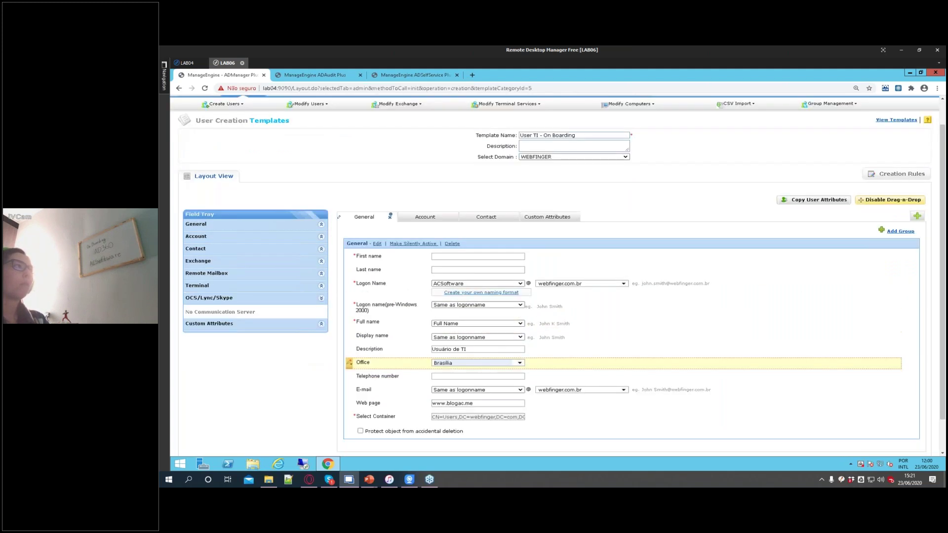
{"action": "scroll", "coordinate": [568, 370], "scroll_direction": "down", "scroll_amount": 1}
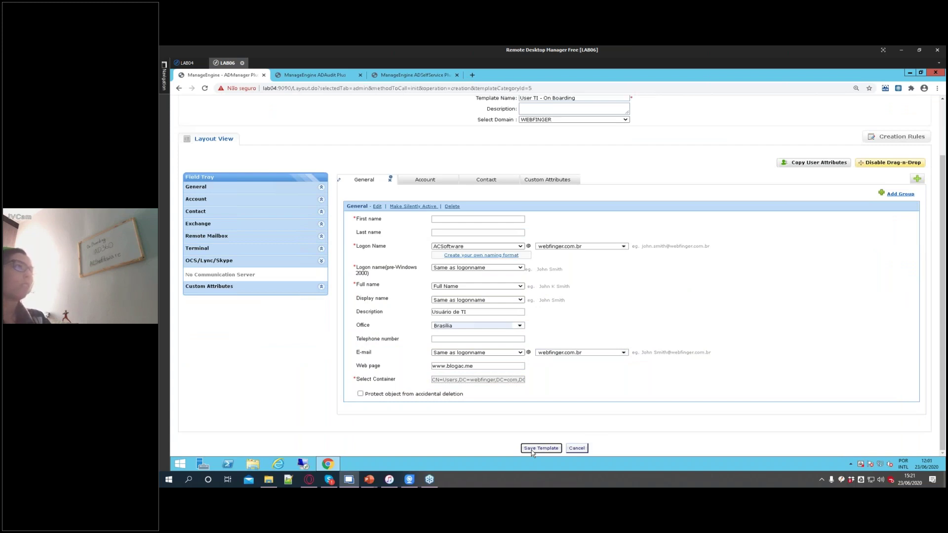
{"action": "scroll", "coordinate": [567, 392], "scroll_direction": "up", "scroll_amount": 2}
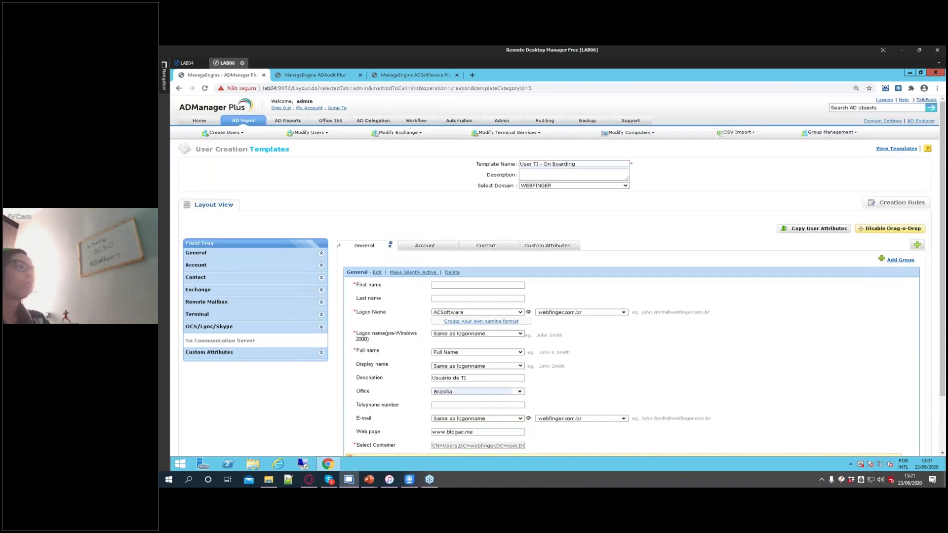
{"action": "scroll", "coordinate": [542, 435], "scroll_direction": "down", "scroll_amount": 2}
{"action": "left_click", "coordinate": [543, 450]}
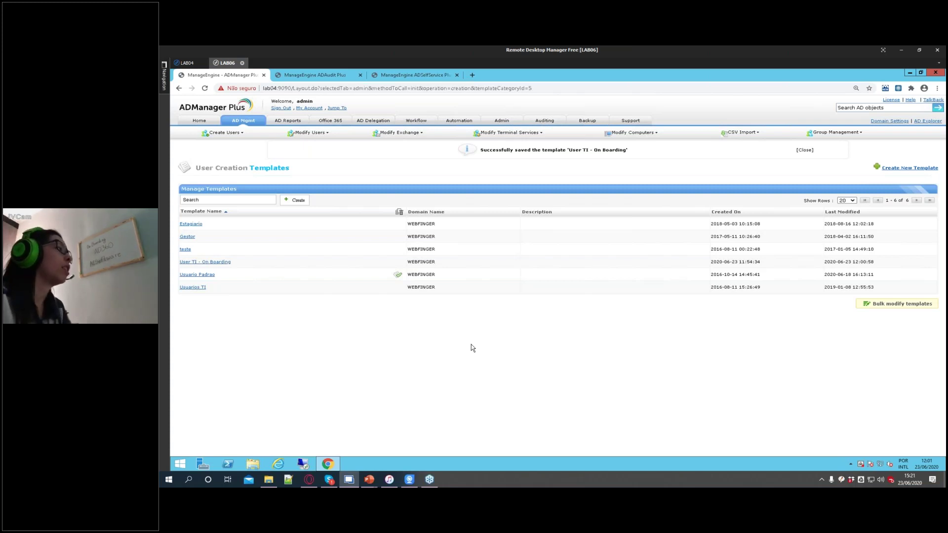
- Create a new user modification template, ModifyUserTemplate1, for the WEBFINGER domain
{"action": "left_click", "coordinate": [244, 120]}
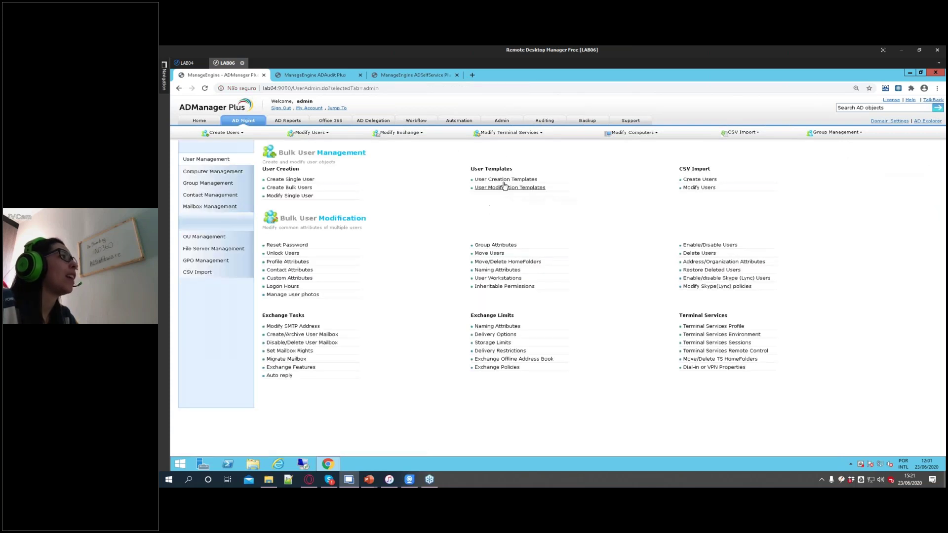
{"action": "left_click", "coordinate": [503, 188]}
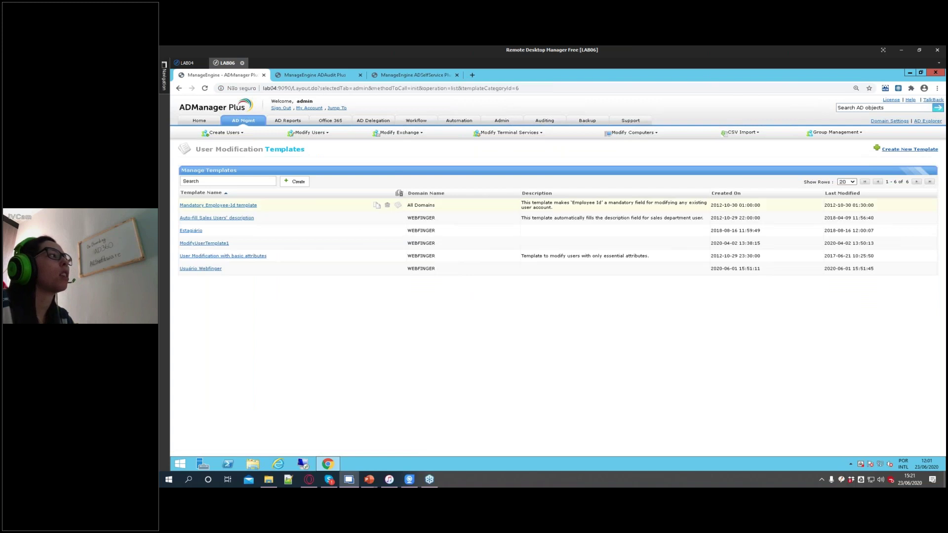
{"action": "left_click", "coordinate": [299, 181]}
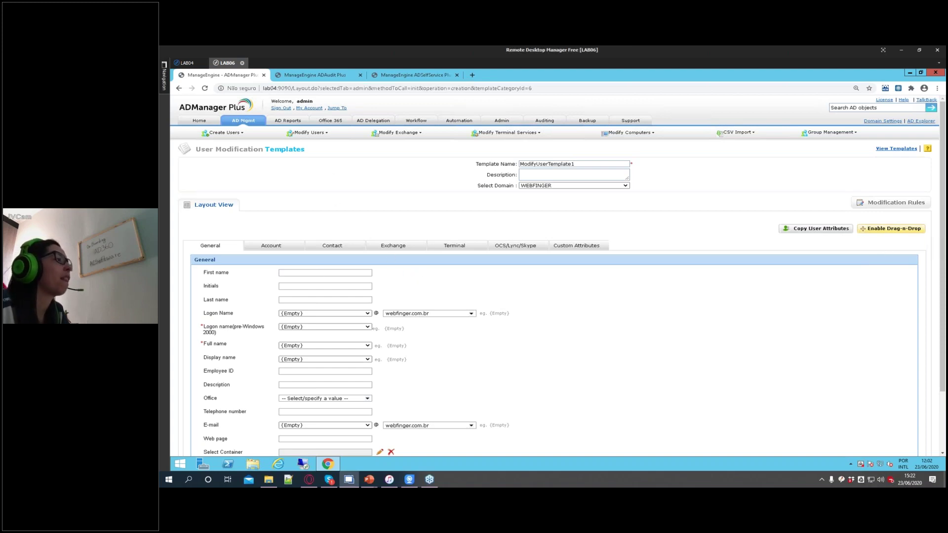
- Browse AD Mgmt's Computer, Group and Contact Management tasks, then return to User Management
{"action": "left_click", "coordinate": [242, 122]}
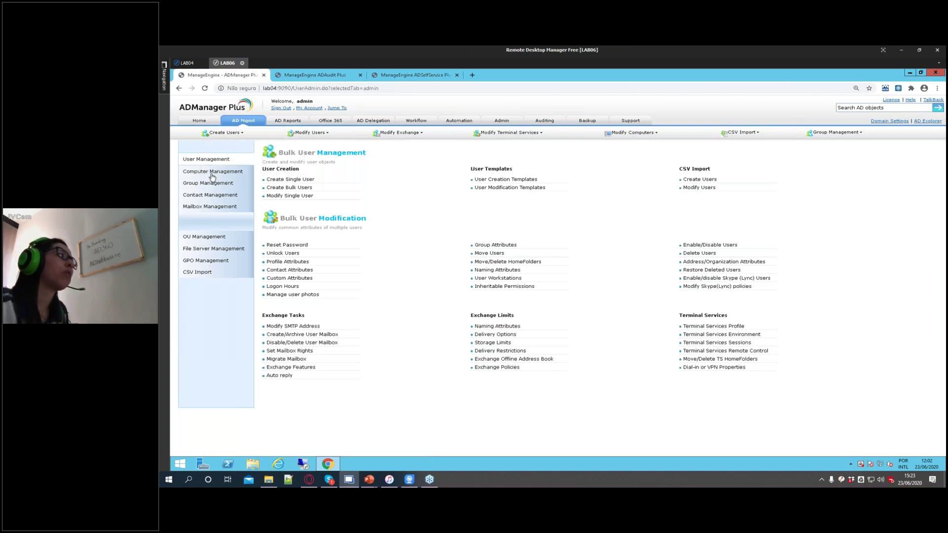
{"action": "left_click", "coordinate": [212, 172]}
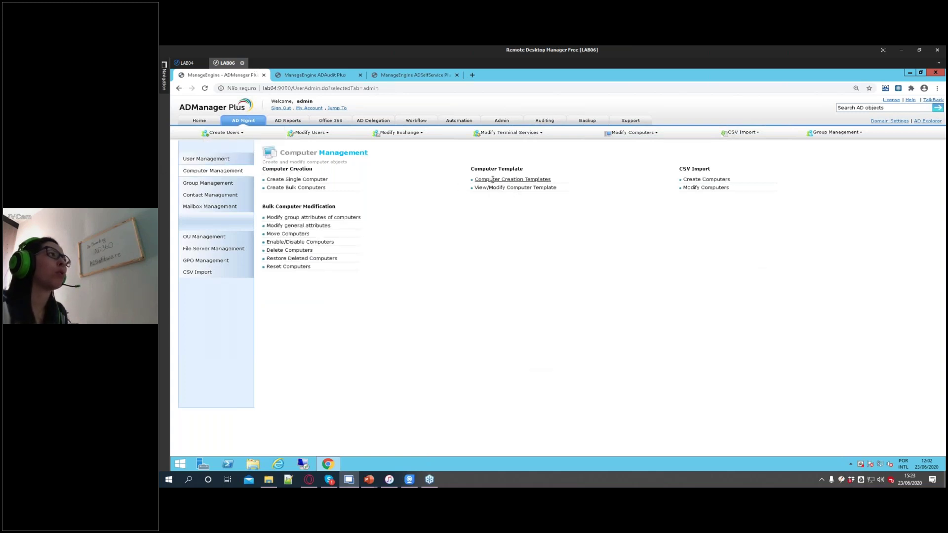
{"action": "left_click", "coordinate": [215, 184]}
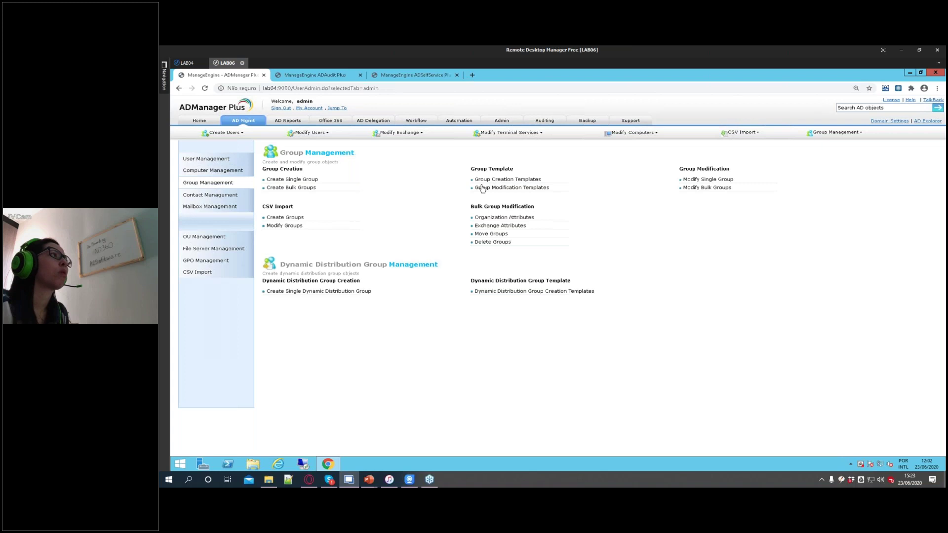
{"action": "left_click", "coordinate": [208, 197]}
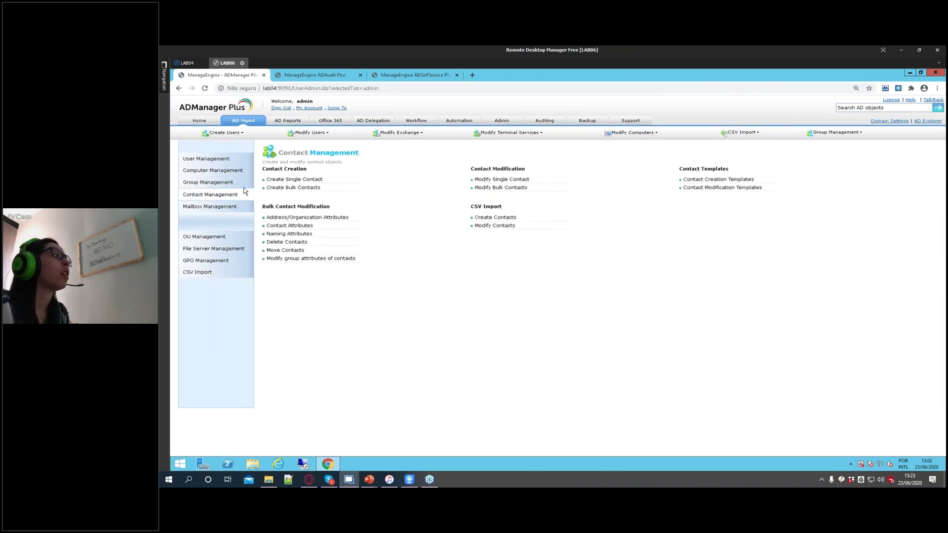
{"action": "left_click", "coordinate": [211, 159]}
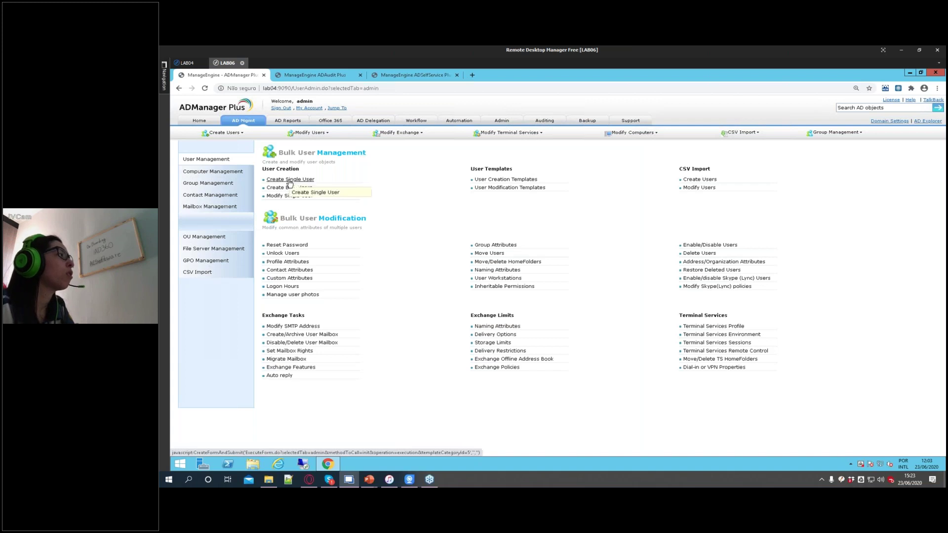
- Start Create Single User and switch its template to User TI - On Boarding
{"action": "left_click", "coordinate": [290, 180]}
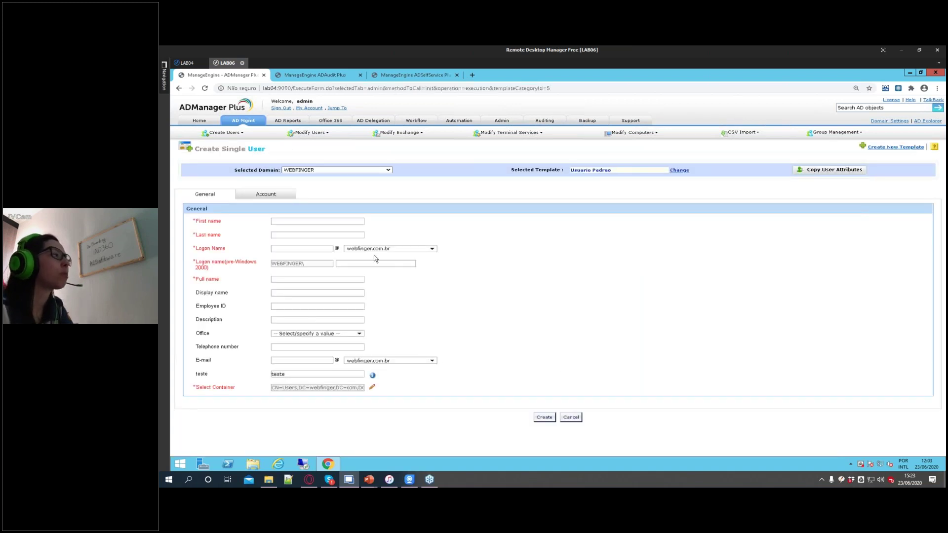
{"action": "left_click_drag", "start_coordinate": [266, 149], "coordinate": [201, 151]}
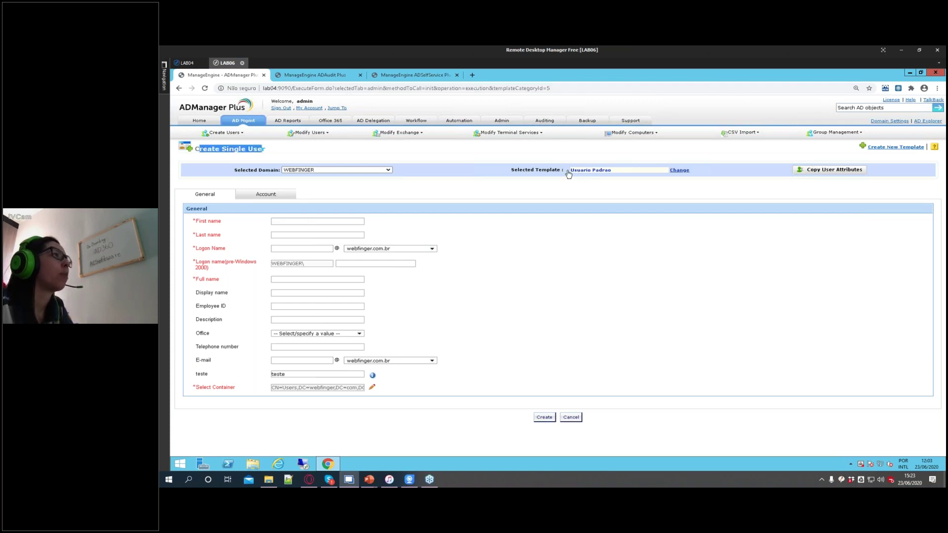
{"action": "left_click_drag", "start_coordinate": [514, 170], "coordinate": [556, 170]}
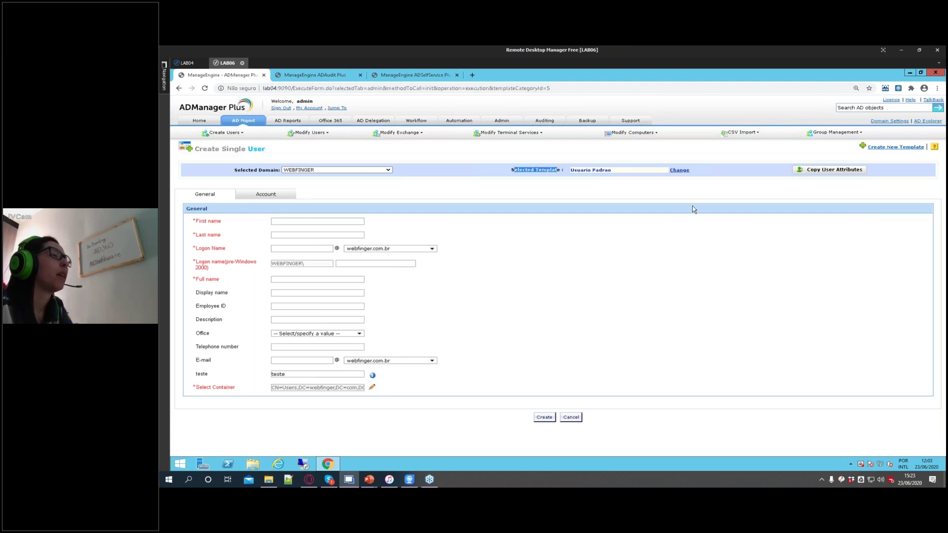
{"action": "left_click", "coordinate": [680, 170]}
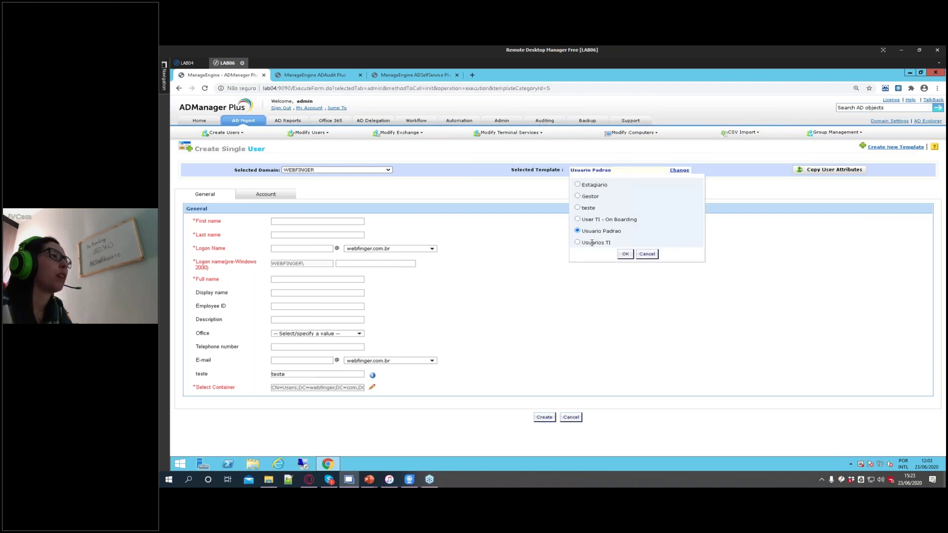
{"action": "left_click", "coordinate": [584, 221]}
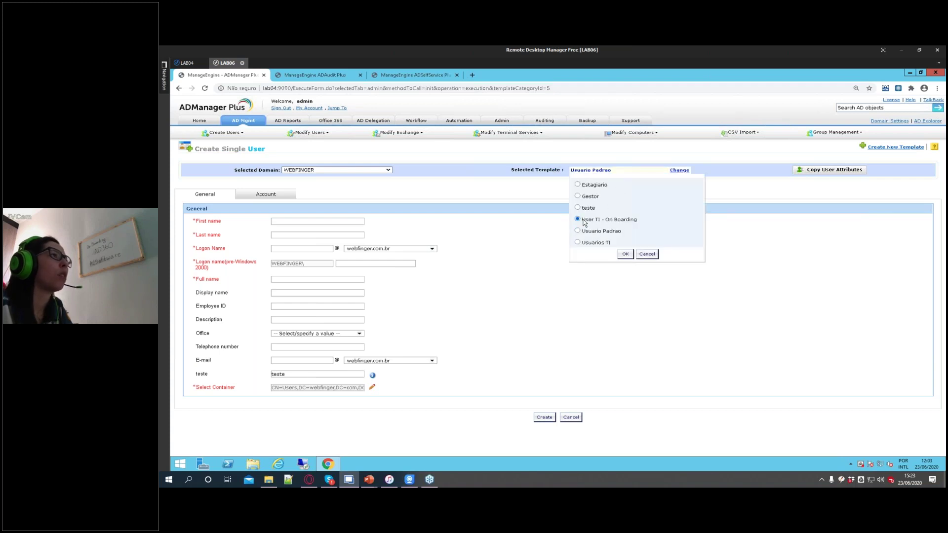
{"action": "left_click", "coordinate": [625, 253]}
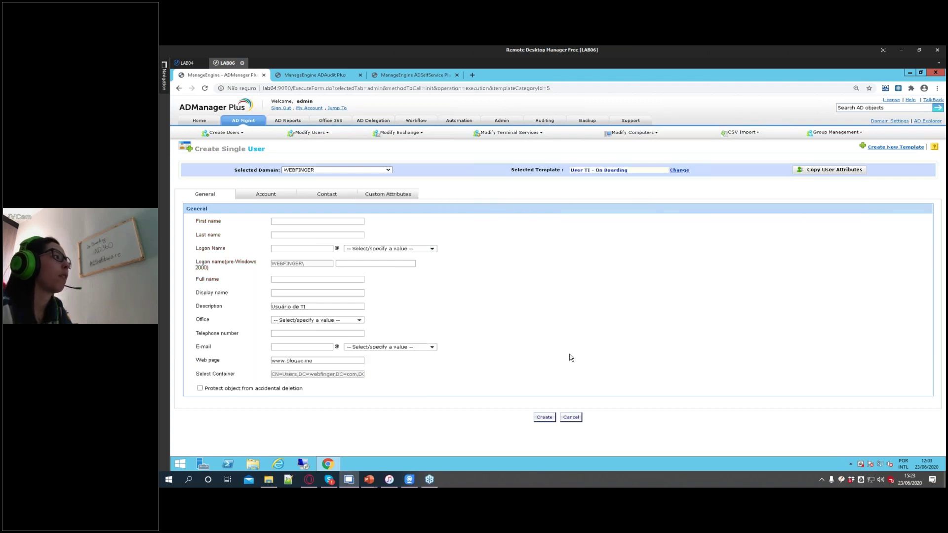
- Check the prefilled description Usuário de TI, web page and container path
{"action": "left_click", "coordinate": [309, 306]}
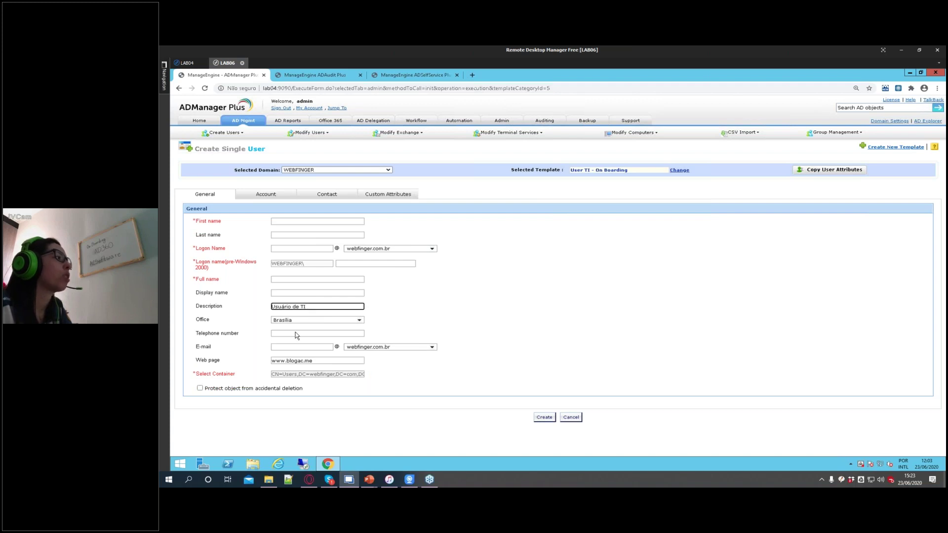
{"action": "left_click", "coordinate": [302, 361]}
{"action": "left_click_drag", "start_coordinate": [294, 375], "coordinate": [232, 371]}
{"action": "left_click", "coordinate": [200, 375]}
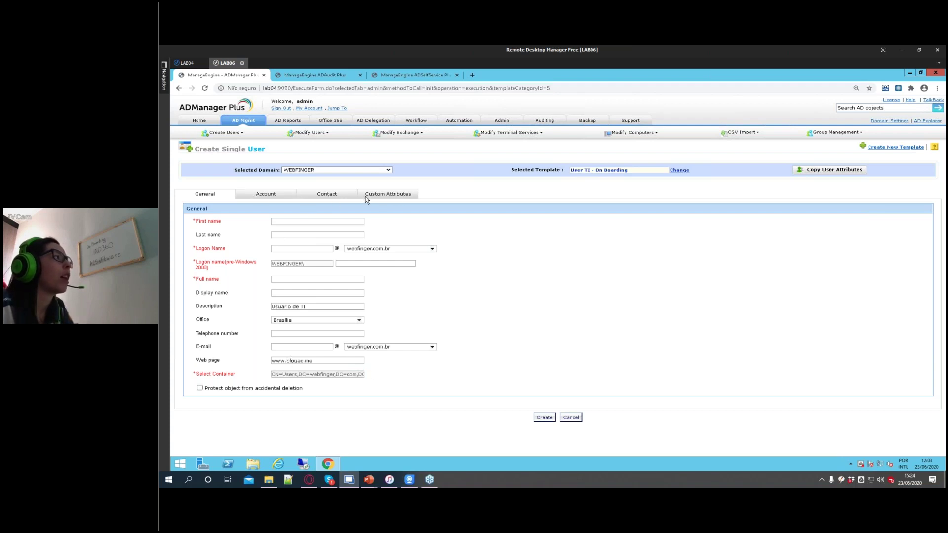
- Enter the new user's first name, pick a suggested last name, and regenerate the logon names
{"action": "left_click", "coordinate": [273, 223]}
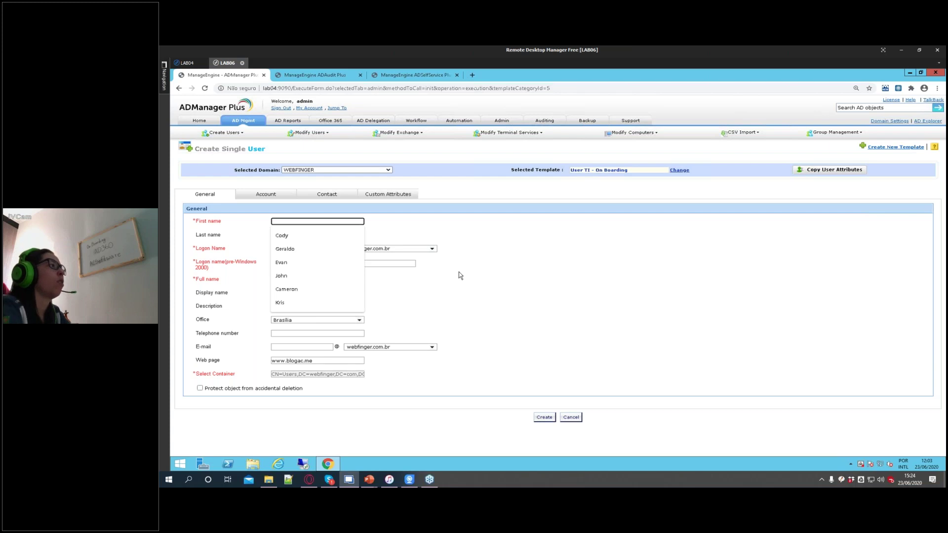
{"action": "left_click", "coordinate": [318, 221]}
{"action": "left_click", "coordinate": [319, 221]}
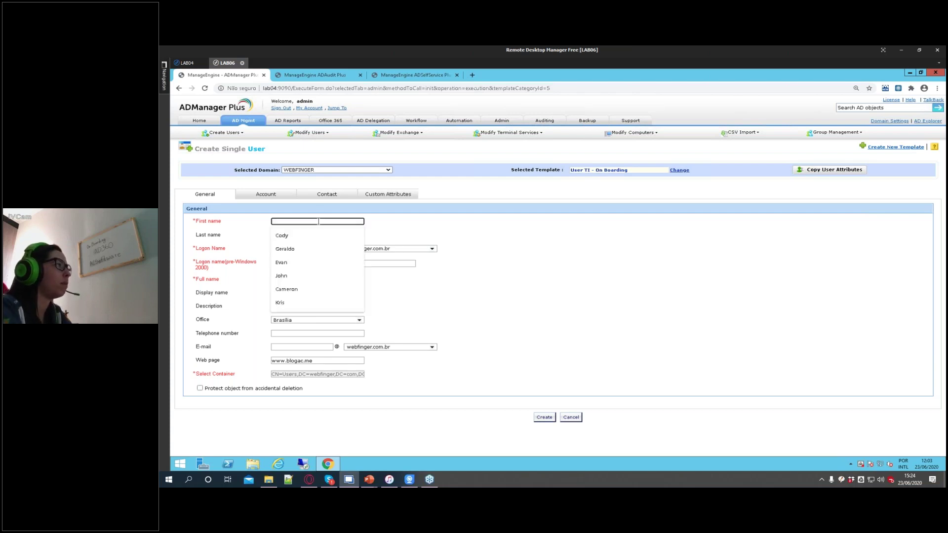
{"action": "type", "text": "Cristiano"}
{"action": "key", "text": "Tab"}
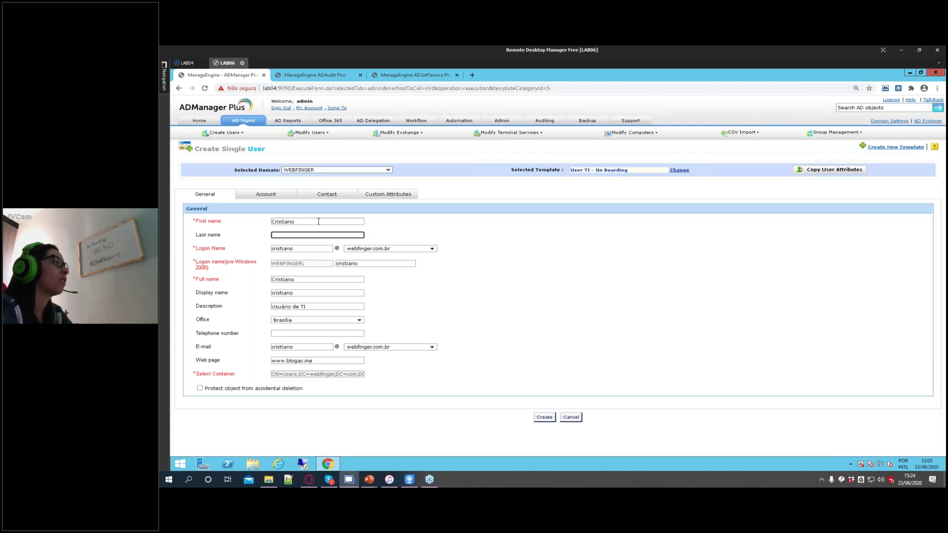
{"action": "key", "text": "Tab"}
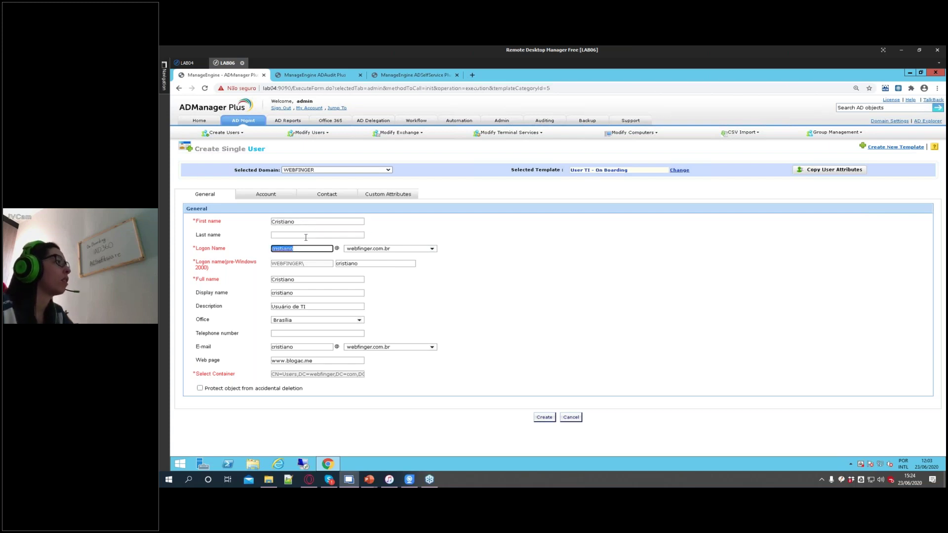
{"action": "left_click", "coordinate": [305, 237]}
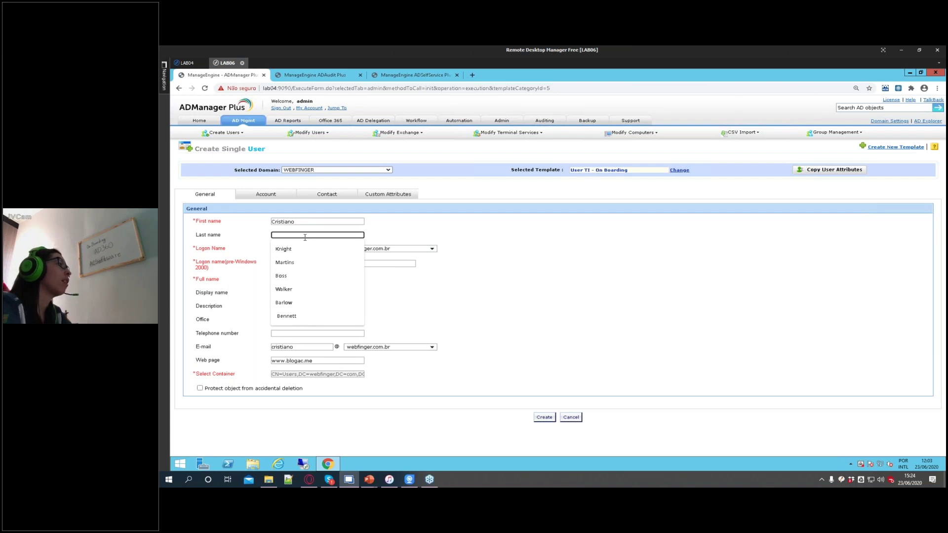
{"action": "key", "text": "Down"}
{"action": "key", "text": "Down"}
{"action": "key", "text": "Return"}
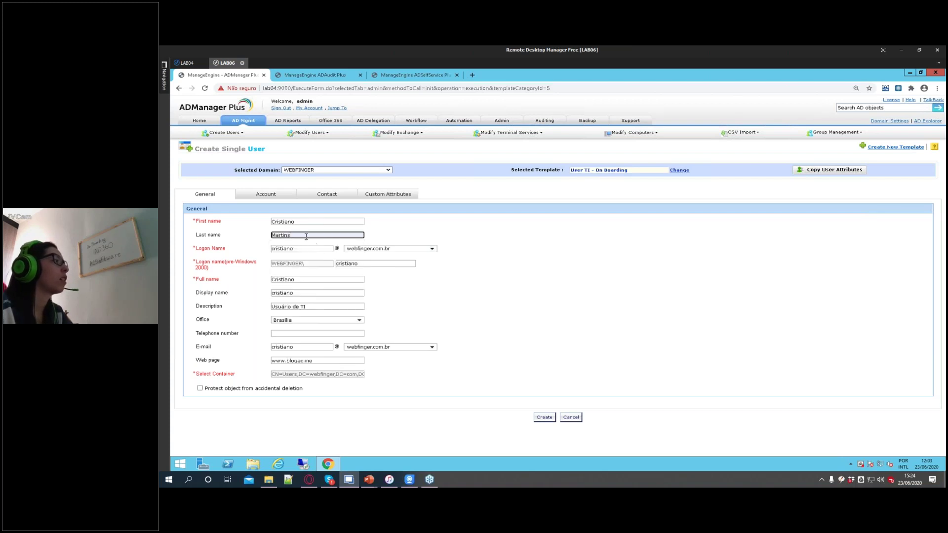
{"action": "left_click", "coordinate": [303, 247]}
{"action": "left_click", "coordinate": [479, 292]}
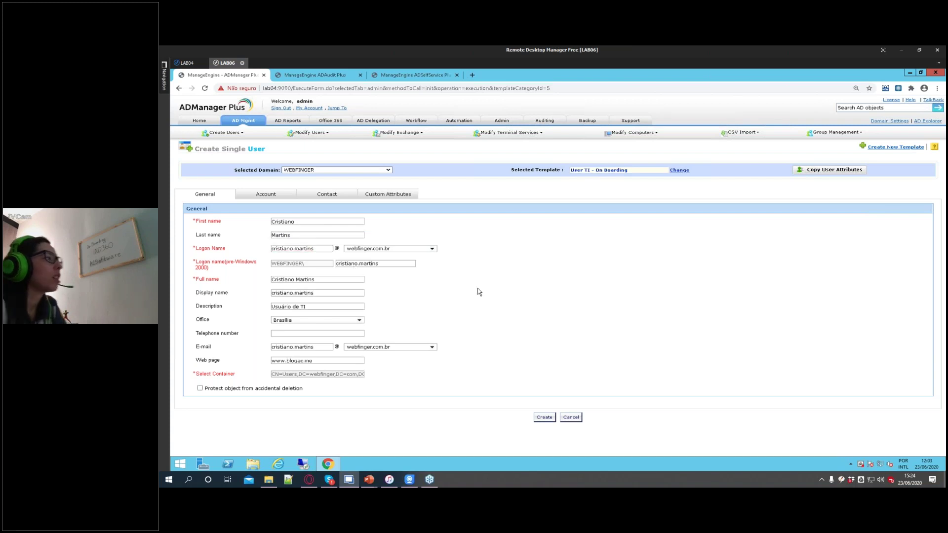
- Inspect the auto-generated logon name, pre-Windows logon name and full name
{"action": "left_click_drag", "start_coordinate": [197, 248], "coordinate": [317, 248]}
{"action": "left_click", "coordinate": [254, 252]}
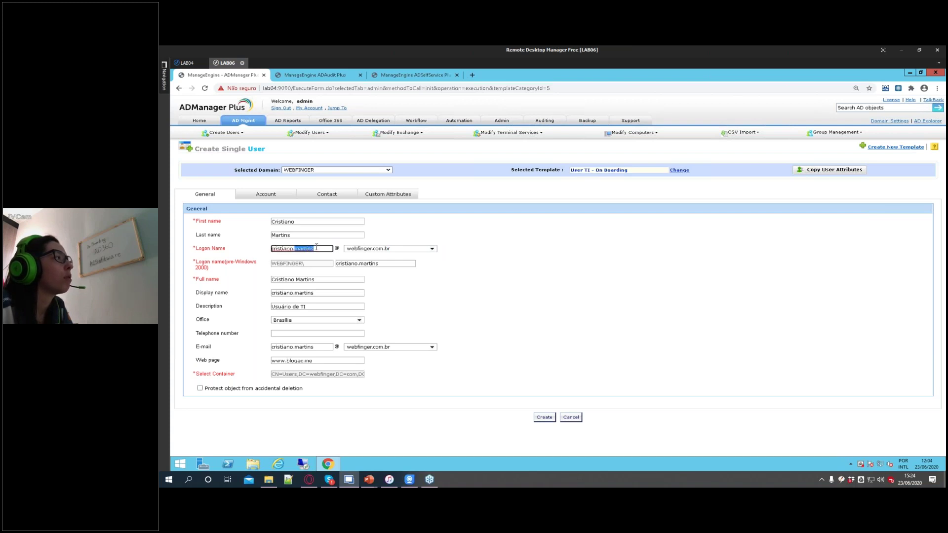
{"action": "left_click", "coordinate": [502, 339]}
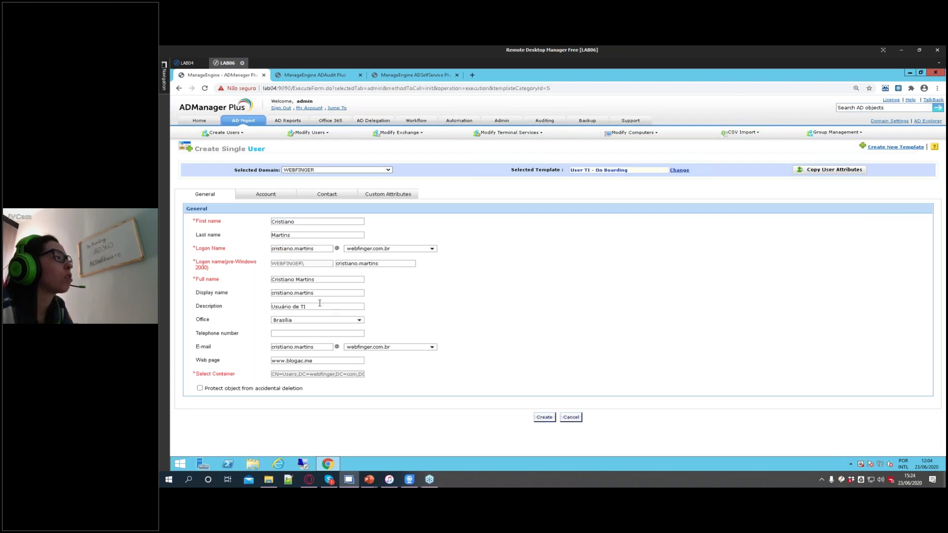
{"action": "left_click_drag", "start_coordinate": [380, 264], "coordinate": [330, 272]}
{"action": "left_click", "coordinate": [363, 285]}
{"action": "left_click_drag", "start_coordinate": [275, 280], "coordinate": [331, 281]}
{"action": "left_click", "coordinate": [423, 313]}
{"action": "left_click_drag", "start_coordinate": [273, 250], "coordinate": [331, 250]}
{"action": "left_click", "coordinate": [295, 249]}
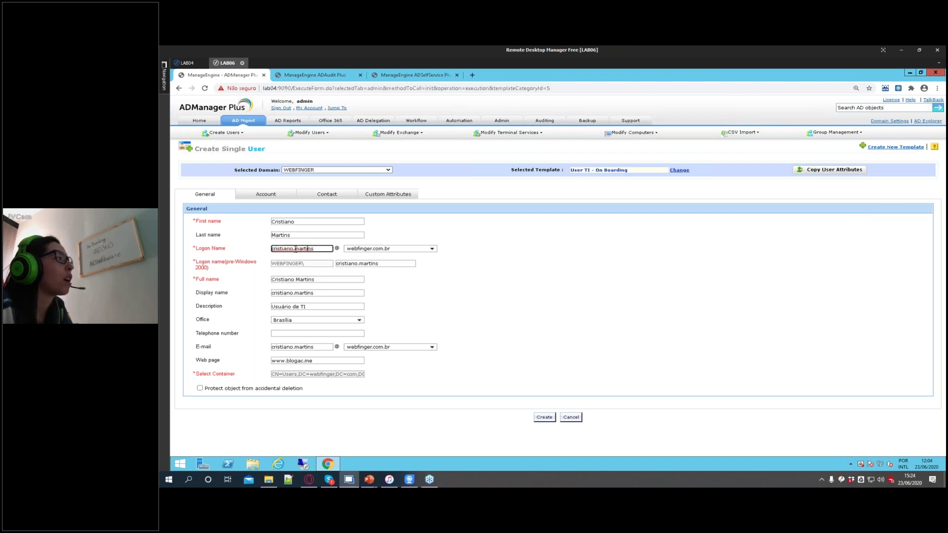
{"action": "left_click", "coordinate": [437, 292]}
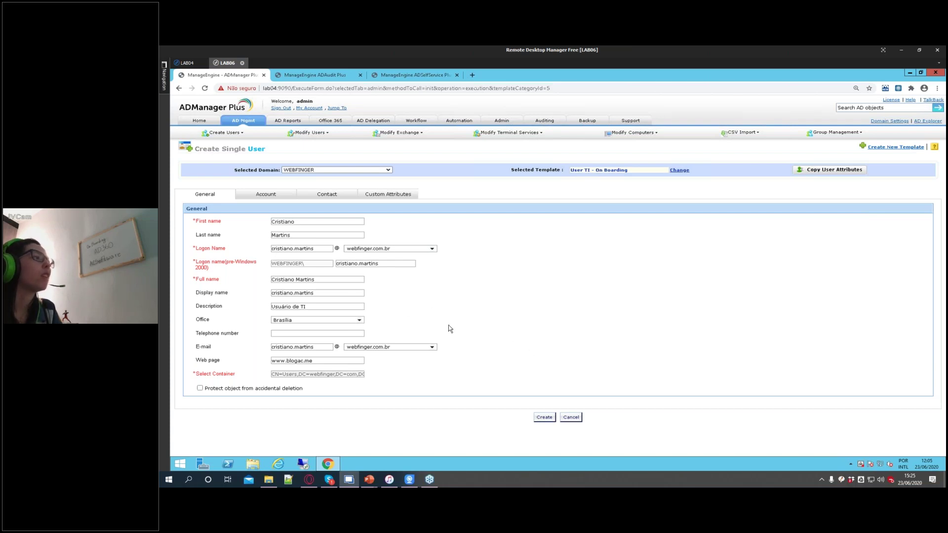
- Review the Account tab of the new-user form, selecting the preset password
{"action": "left_click", "coordinate": [266, 194]}
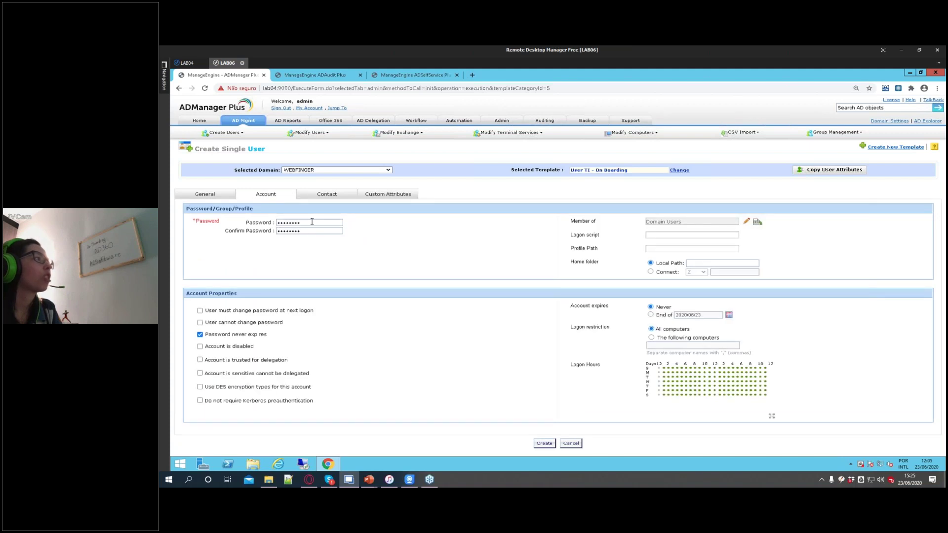
{"action": "double_click", "coordinate": [306, 222]}
{"action": "key", "text": "Tab"}
{"action": "left_click", "coordinate": [247, 250]}
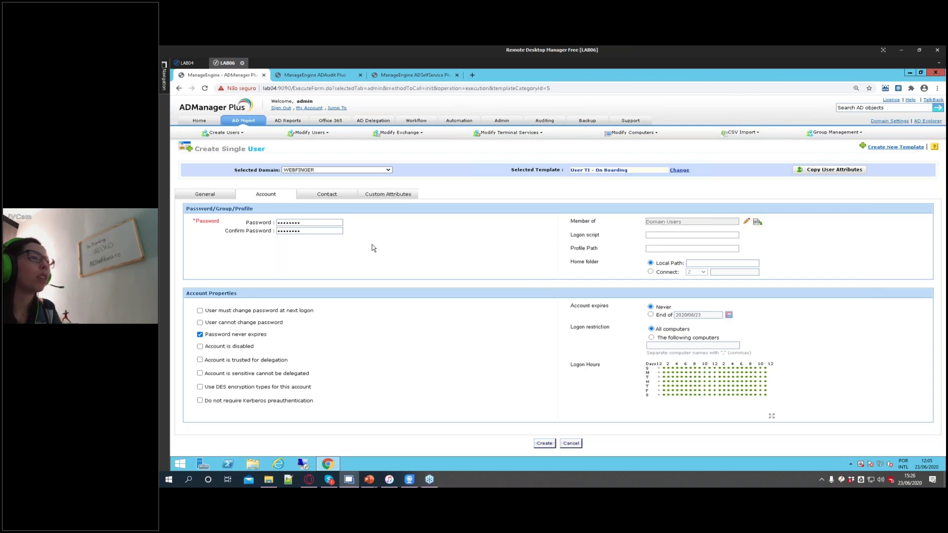
- Browse the Contact and Custom Attributes tabs, then cycle back through General, Account and Contact
{"action": "left_click", "coordinate": [327, 194]}
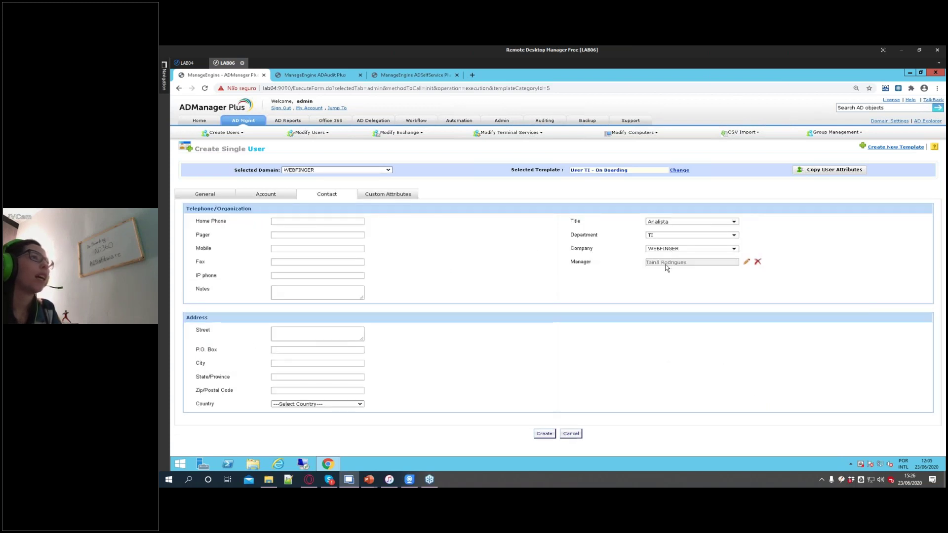
{"action": "left_click", "coordinate": [390, 194]}
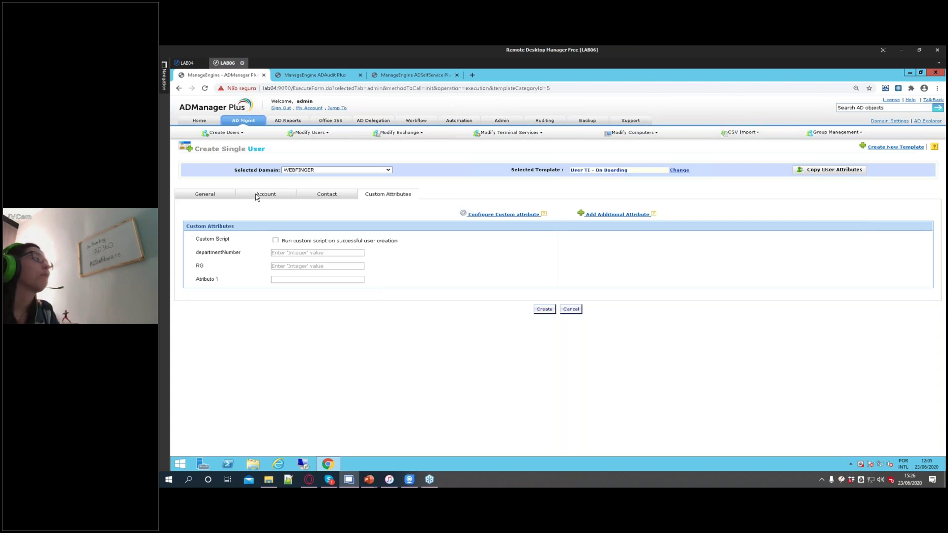
{"action": "left_click", "coordinate": [326, 197]}
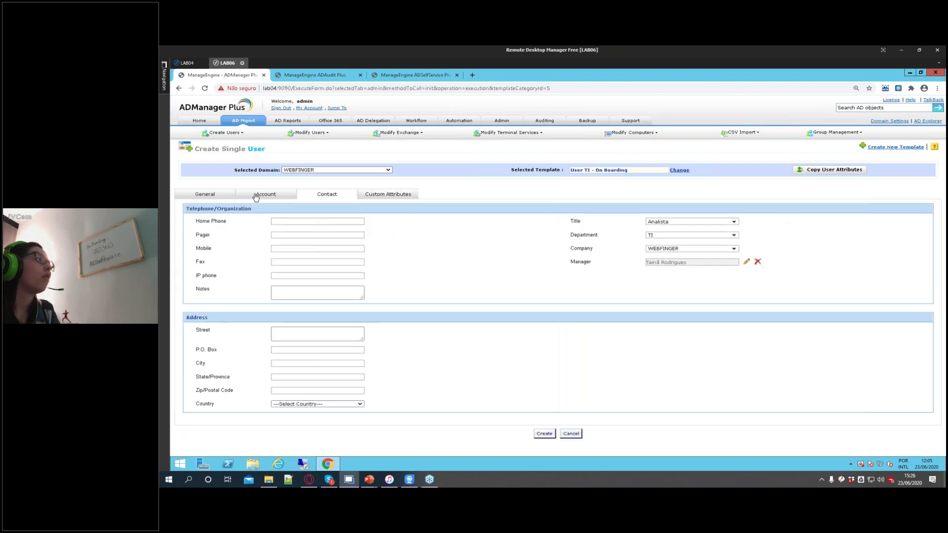
{"action": "left_click", "coordinate": [262, 197]}
{"action": "left_click", "coordinate": [221, 196]}
{"action": "left_click", "coordinate": [265, 195]}
{"action": "left_click", "coordinate": [327, 195]}
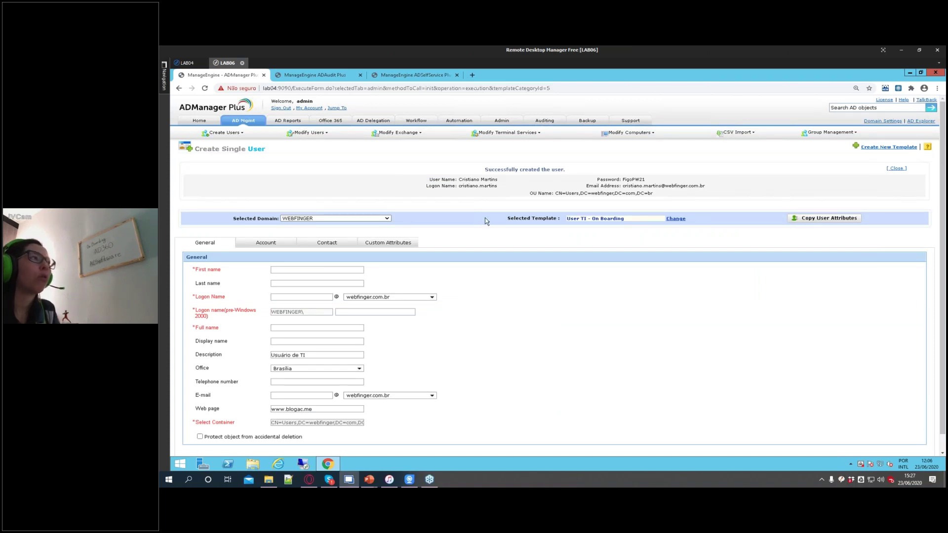
- Review the success banner's user name, password and e-mail lines, then return to AD Mgmt
{"action": "left_click_drag", "start_coordinate": [449, 182], "coordinate": [474, 181]}
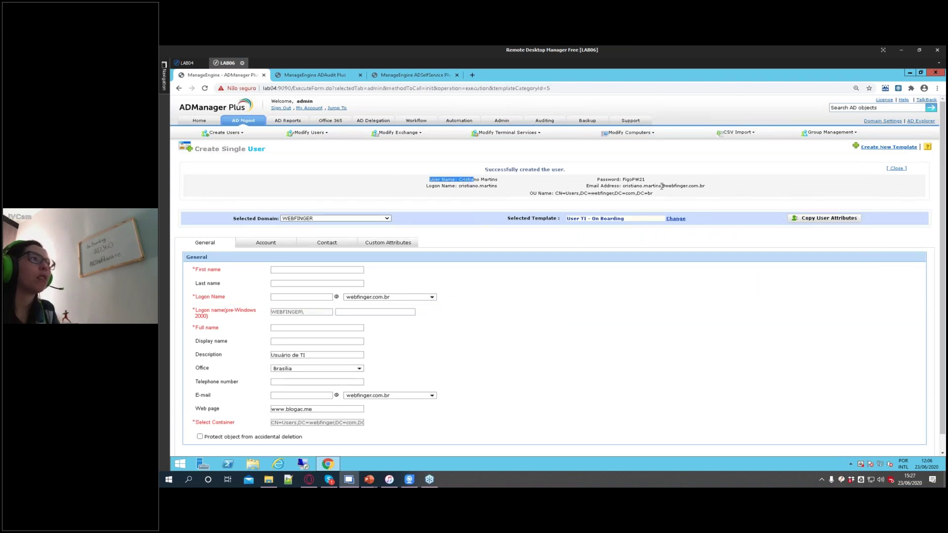
{"action": "left_click", "coordinate": [656, 193]}
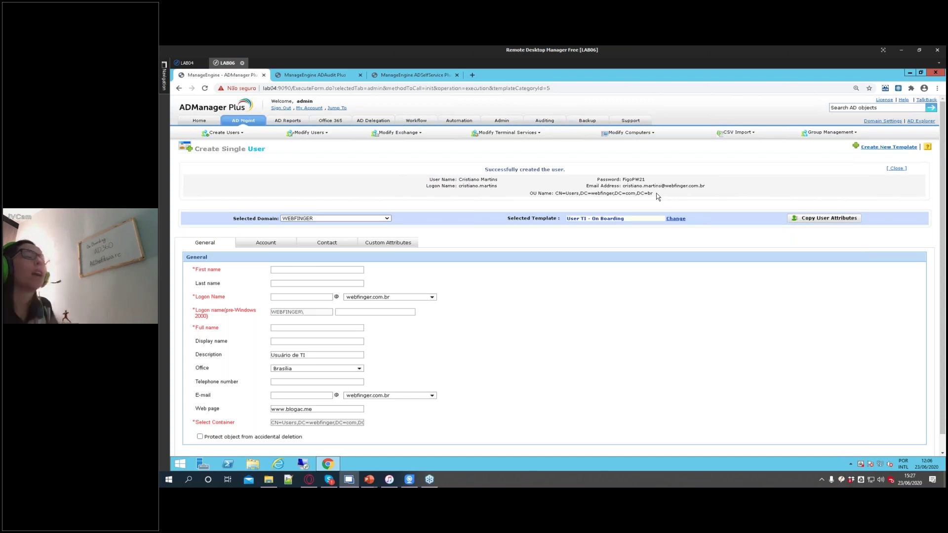
{"action": "left_click_drag", "start_coordinate": [431, 178], "coordinate": [496, 180]}
{"action": "left_click", "coordinate": [452, 187]}
{"action": "left_click_drag", "start_coordinate": [619, 189], "coordinate": [638, 197]}
{"action": "left_click", "coordinate": [562, 369]}
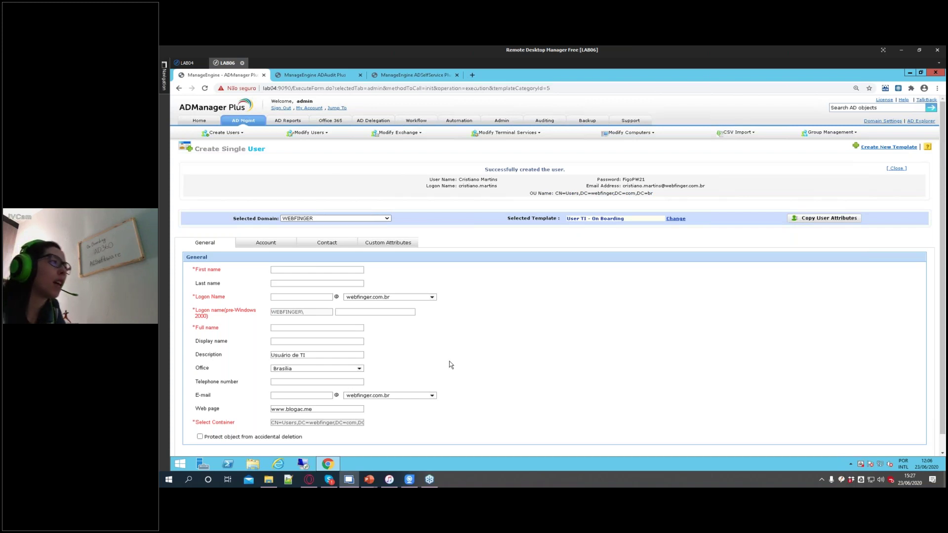
{"action": "left_click", "coordinate": [244, 120]}
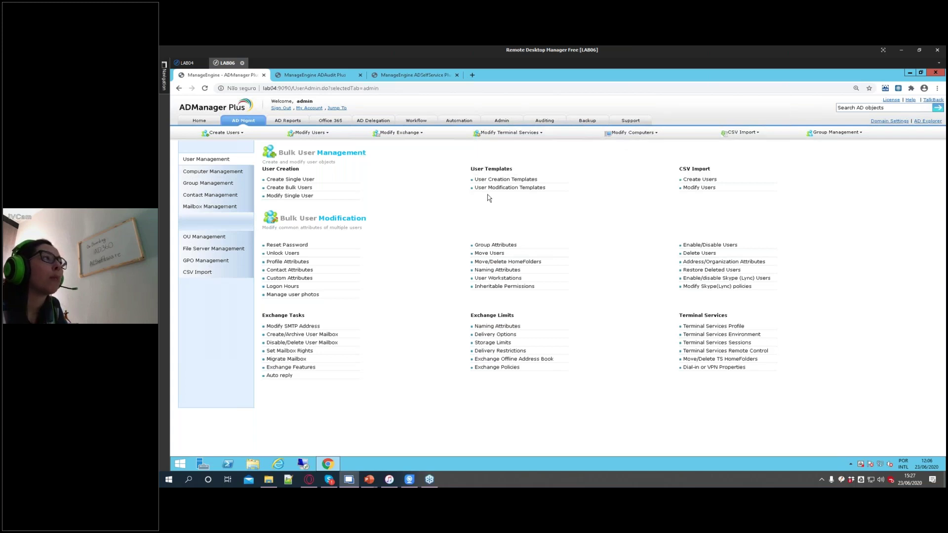
- Open the Admin tab's Customize Naming Formats list
{"action": "left_click", "coordinate": [501, 121]}
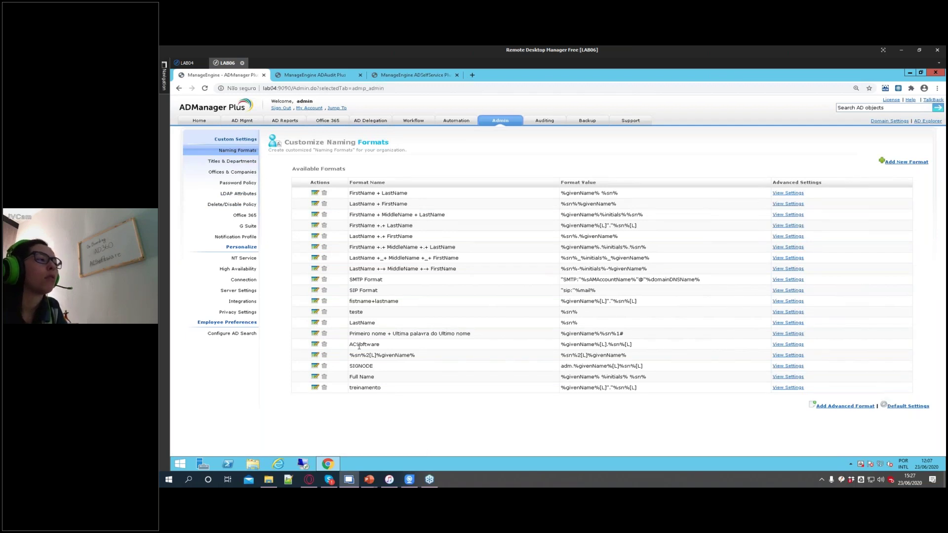
- Edit the ACSoftware naming format, replacing its Format Value with %cpf%
{"action": "left_click", "coordinate": [315, 345]}
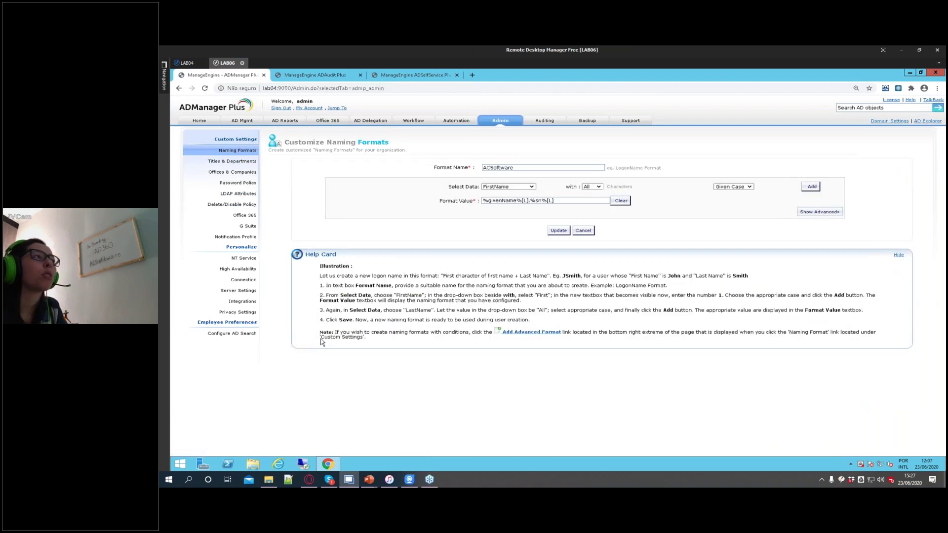
{"action": "left_click_drag", "start_coordinate": [570, 200], "coordinate": [457, 202]}
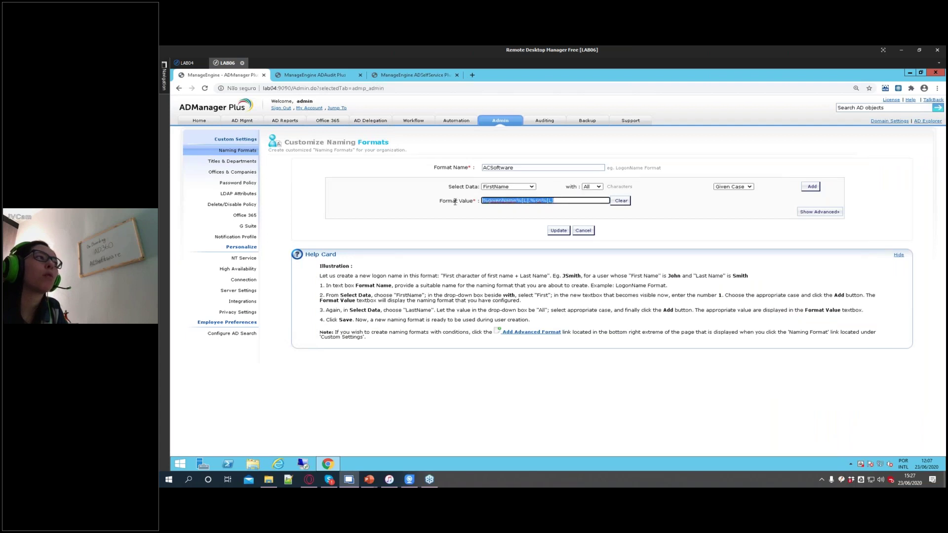
{"action": "left_click", "coordinate": [532, 187]}
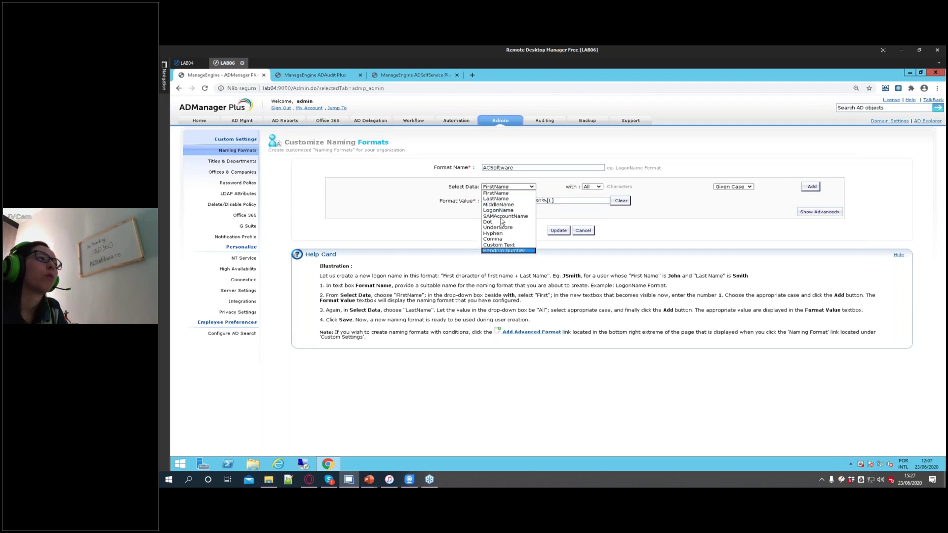
{"action": "left_click", "coordinate": [561, 215]}
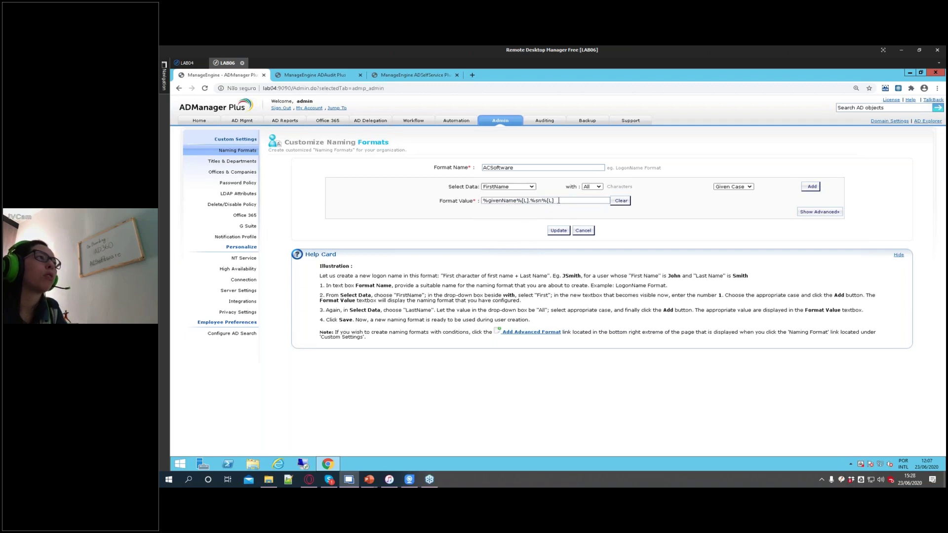
{"action": "left_click", "coordinate": [556, 200]}
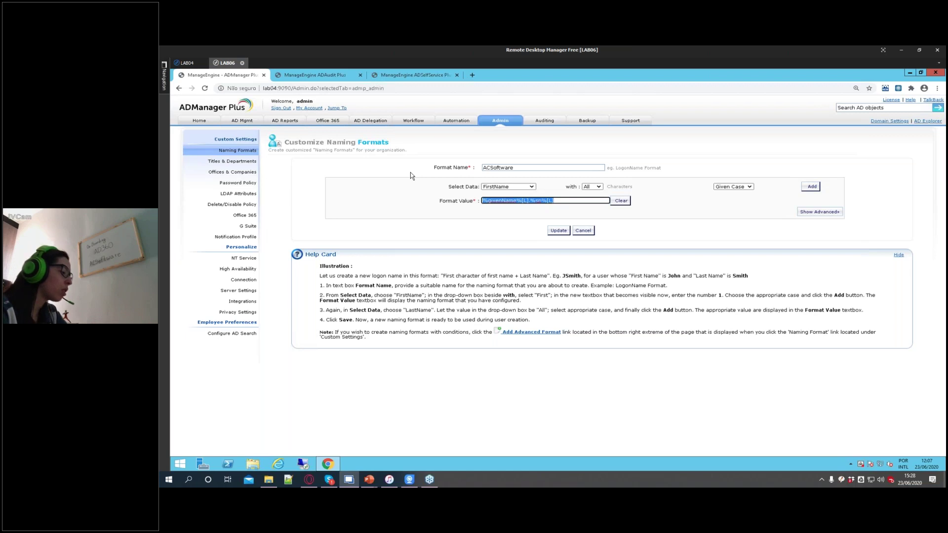
{"action": "type", "text": "%%"}
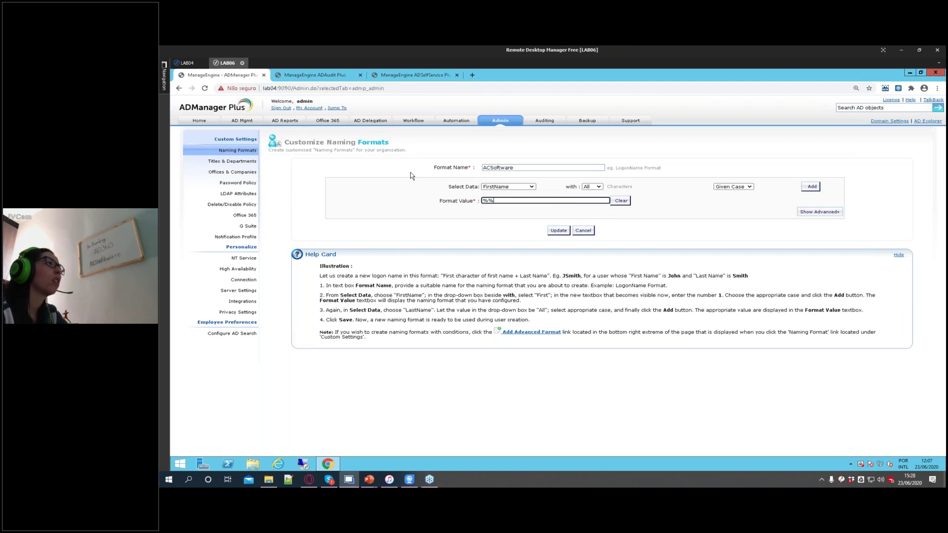
{"action": "type", "text": "cpf"}
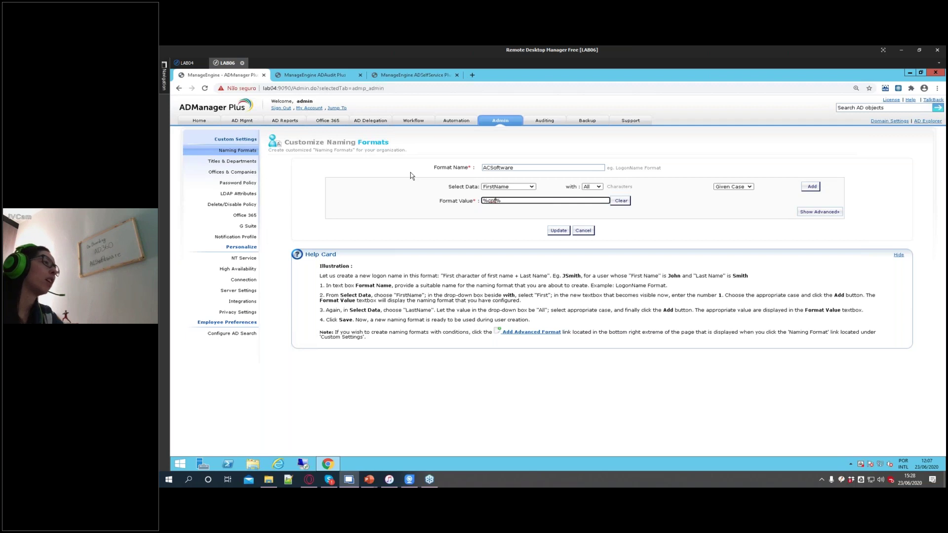
{"action": "left_click_drag", "start_coordinate": [506, 201], "coordinate": [468, 214]}
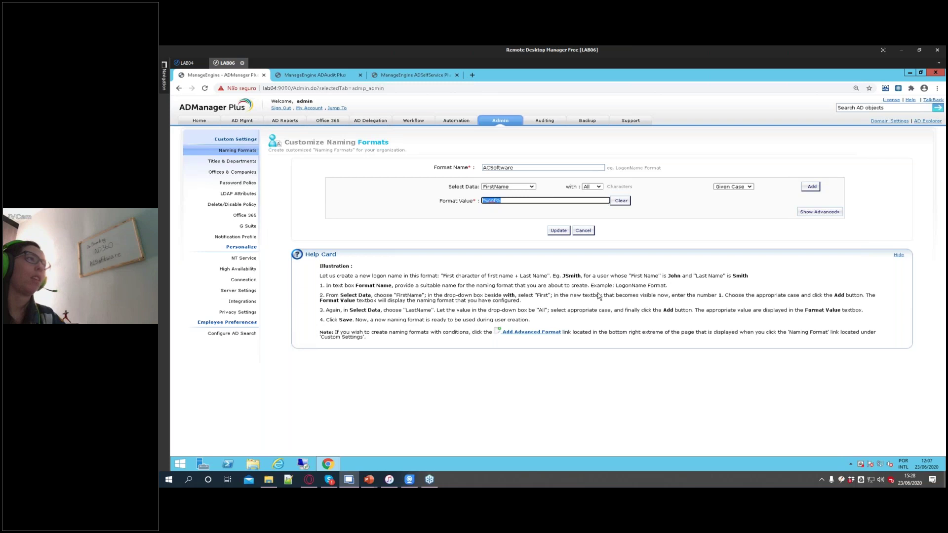
- Start the format value with 'adm-' and append the first name in Lower Case
{"action": "type", "text": "admi"}
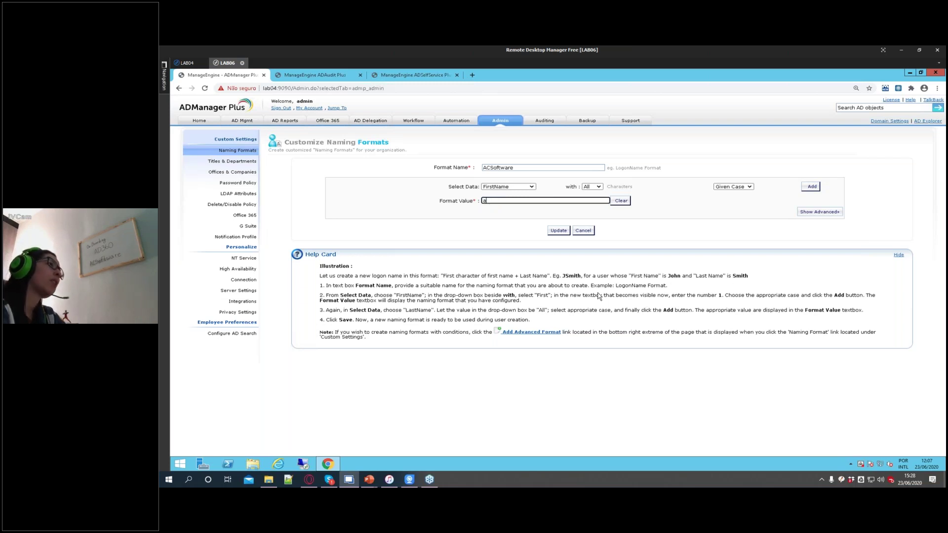
{"action": "key", "text": "BackSpace"}
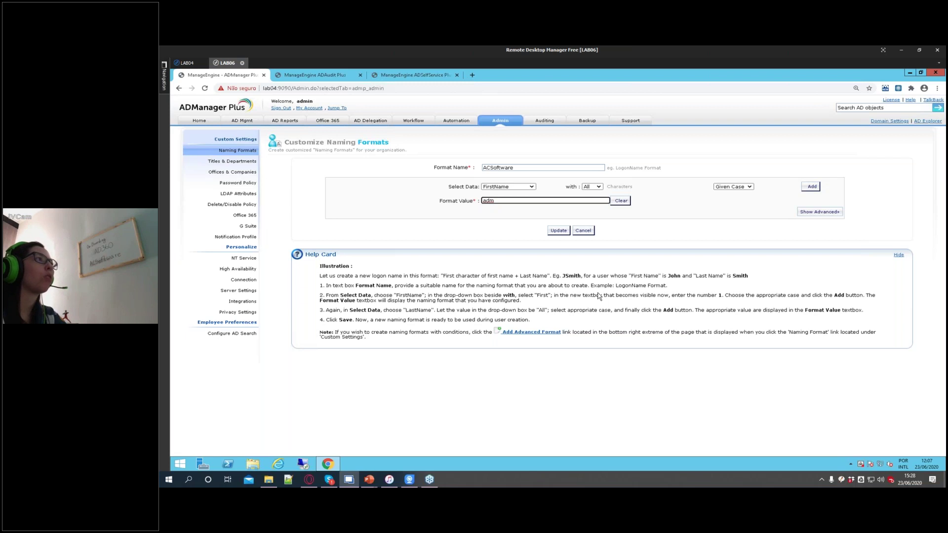
{"action": "type", "text": "-"}
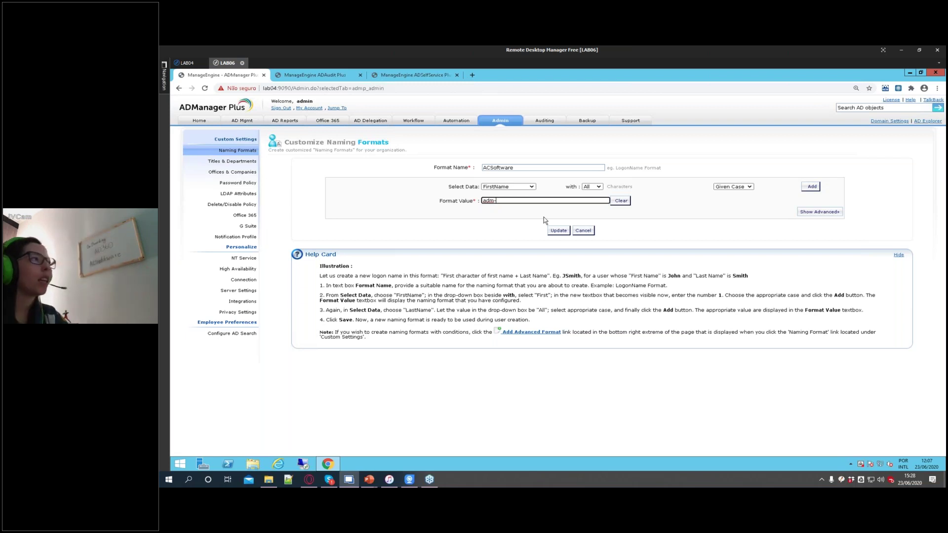
{"action": "left_click", "coordinate": [598, 187]}
{"action": "left_click", "coordinate": [603, 187]}
{"action": "left_click", "coordinate": [734, 187]}
{"action": "left_click", "coordinate": [719, 194]}
{"action": "left_click", "coordinate": [811, 187]}
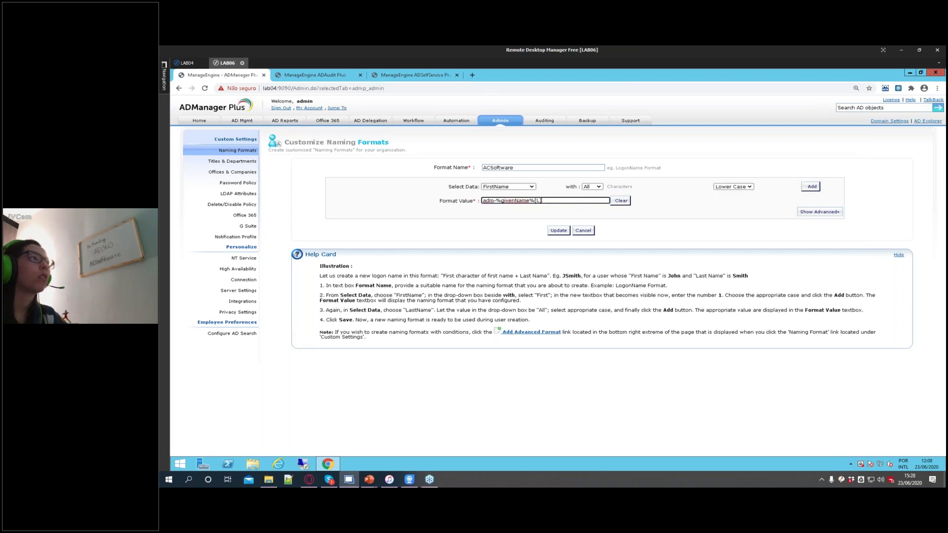
- Append the last name (%sn%) in Lower Case to the format value
{"action": "left_click", "coordinate": [532, 187]}
{"action": "left_click", "coordinate": [504, 199]}
{"action": "left_click", "coordinate": [740, 187]}
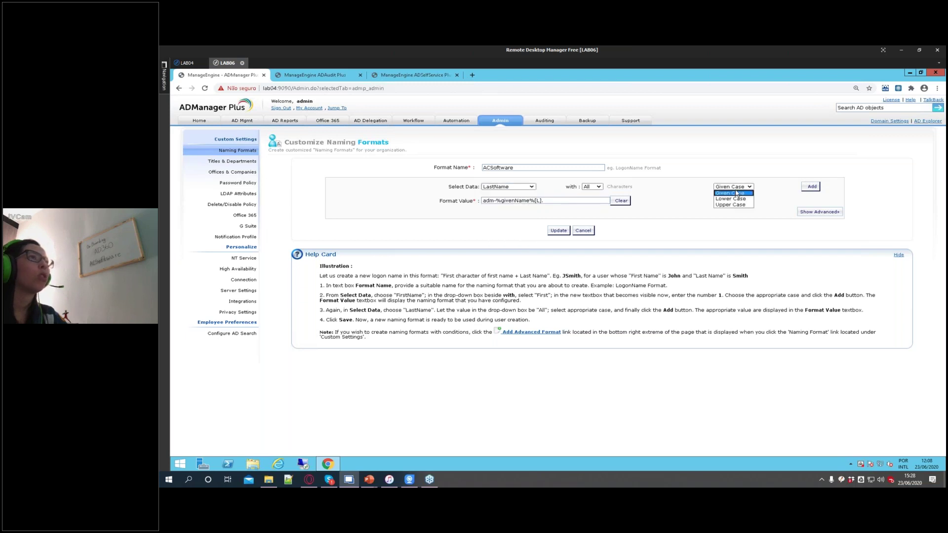
{"action": "left_click", "coordinate": [731, 201]}
{"action": "left_click", "coordinate": [740, 186]}
{"action": "left_click", "coordinate": [732, 198]}
{"action": "left_click", "coordinate": [811, 187]}
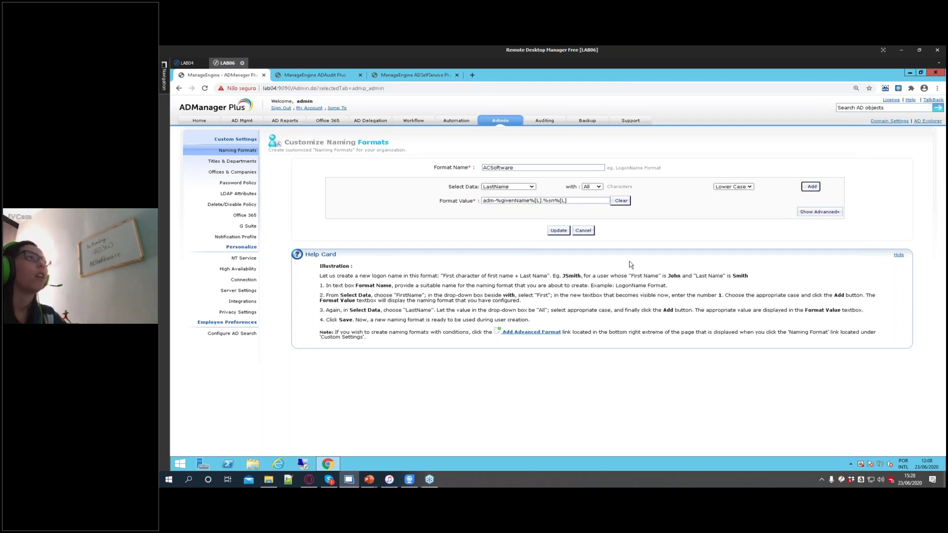
- Replace the full first-name token with '.' and add only the first 1 first-name character, lowercase
{"action": "left_click_drag", "start_coordinate": [497, 201], "coordinate": [542, 200]}
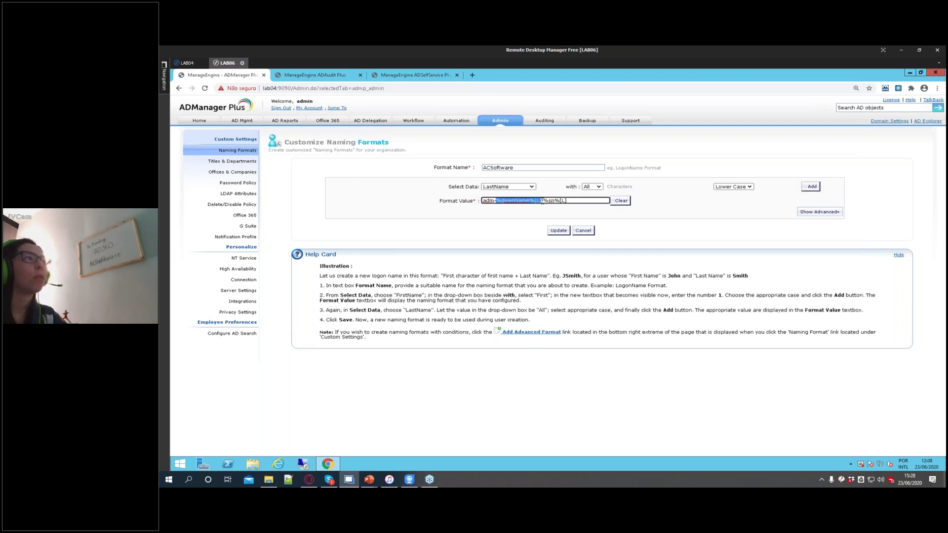
{"action": "type", "text": "."}
{"action": "left_click", "coordinate": [510, 188]}
{"action": "left_click", "coordinate": [499, 199]}
{"action": "left_click", "coordinate": [592, 186]}
{"action": "left_click", "coordinate": [592, 199]}
{"action": "double_click", "coordinate": [609, 187]}
{"action": "type", "text": "1"}
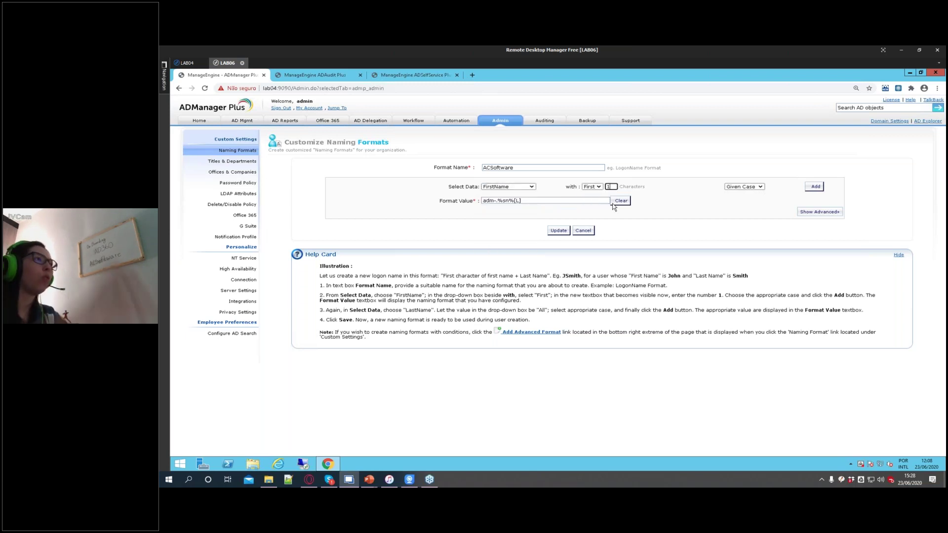
{"action": "left_click", "coordinate": [741, 198]}
{"action": "left_click", "coordinate": [814, 186]}
- Rearrange the value into adm-%givenName%1[L].%sn%[L], then cancel the naming format edit
{"action": "left_click_drag", "start_coordinate": [521, 200], "coordinate": [609, 200]}
{"action": "left_click_drag", "start_coordinate": [543, 200], "coordinate": [496, 200]}
{"action": "type", "text": "."}
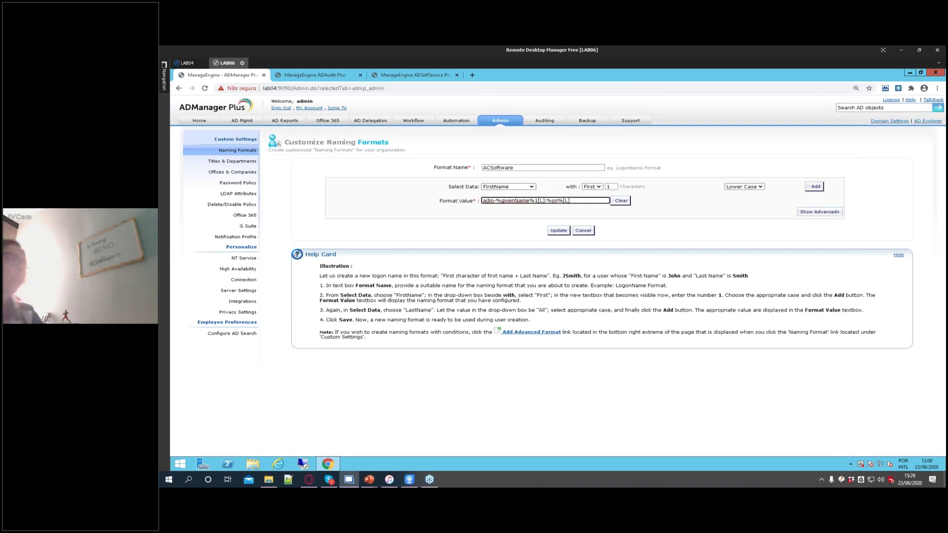
{"action": "left_click", "coordinate": [509, 229]}
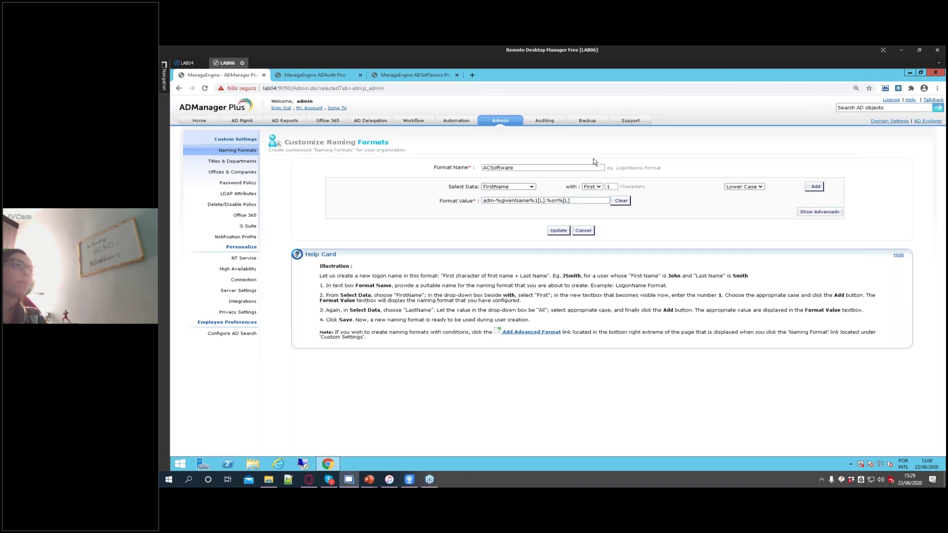
{"action": "left_click", "coordinate": [583, 230]}
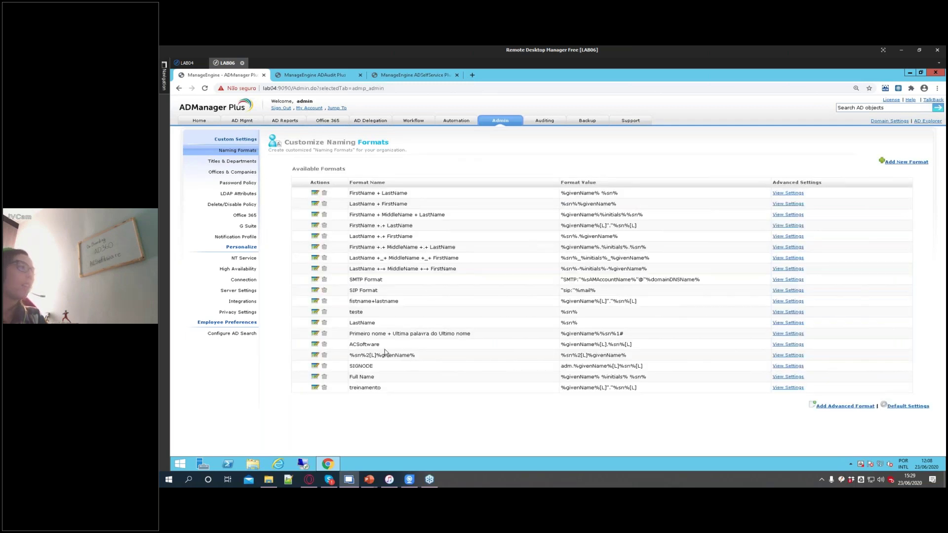
- Dismiss the Windows notifications panel and return to the AD Mgmt section
{"action": "left_click", "coordinate": [926, 478]}
{"action": "left_click", "coordinate": [655, 142]}
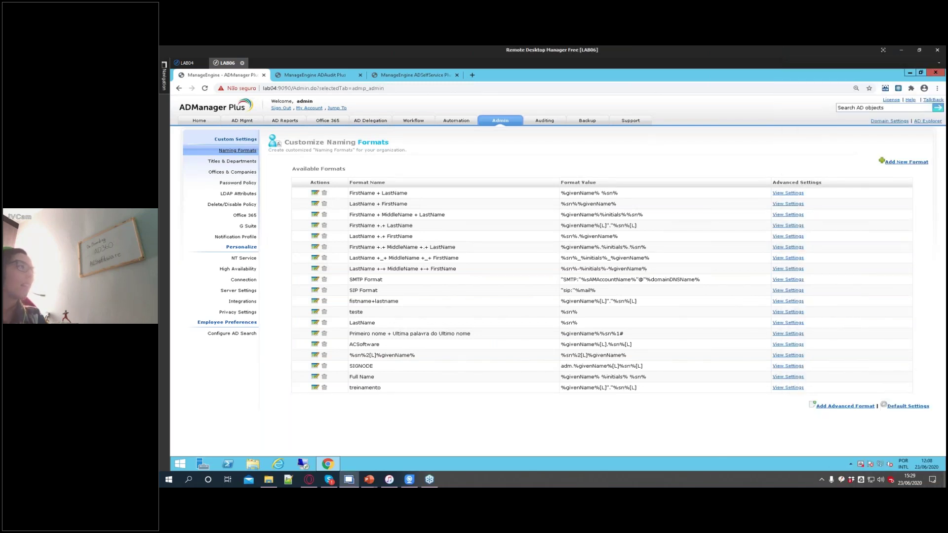
{"action": "left_click", "coordinate": [242, 121]}
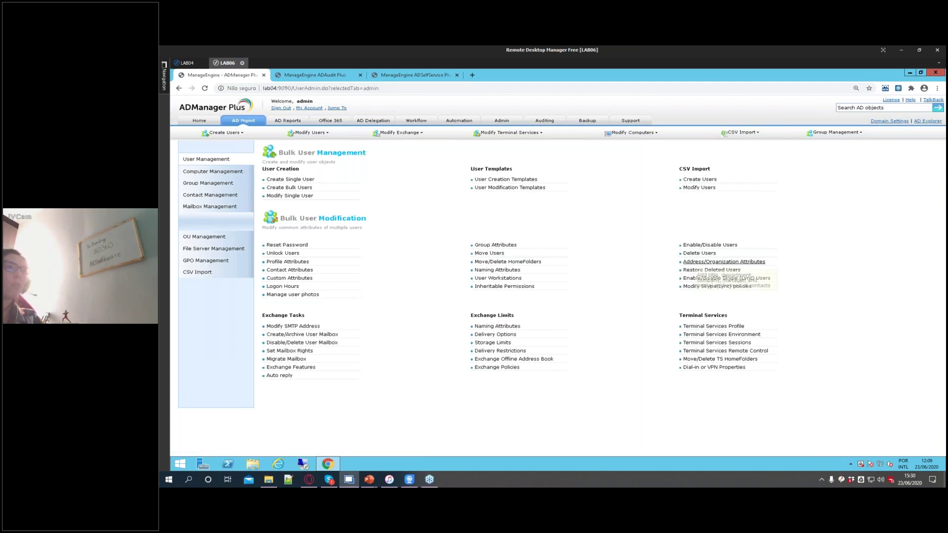
- In the bulk Address/Organization Attributes editor, set Company to ACSoftware
{"action": "left_click", "coordinate": [726, 262]}
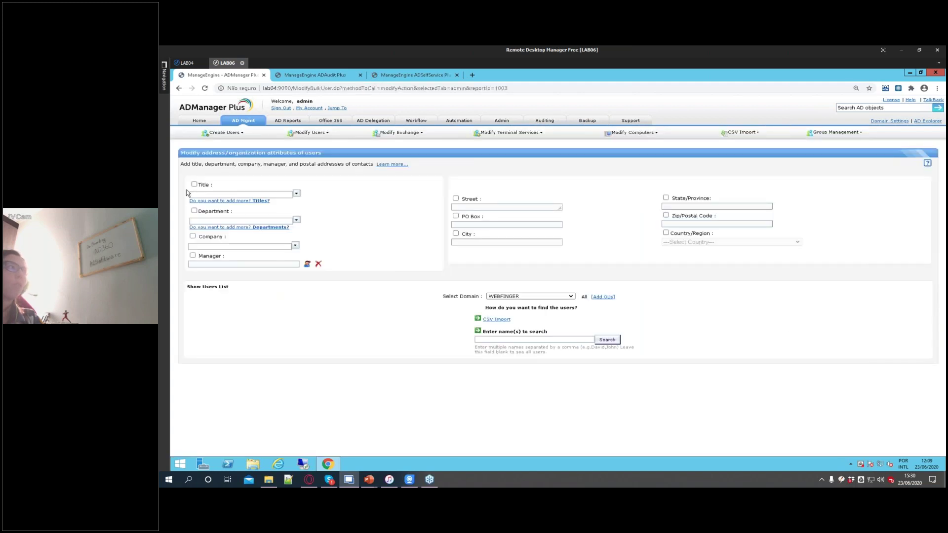
{"action": "left_click", "coordinate": [192, 236]}
{"action": "left_click", "coordinate": [232, 245]}
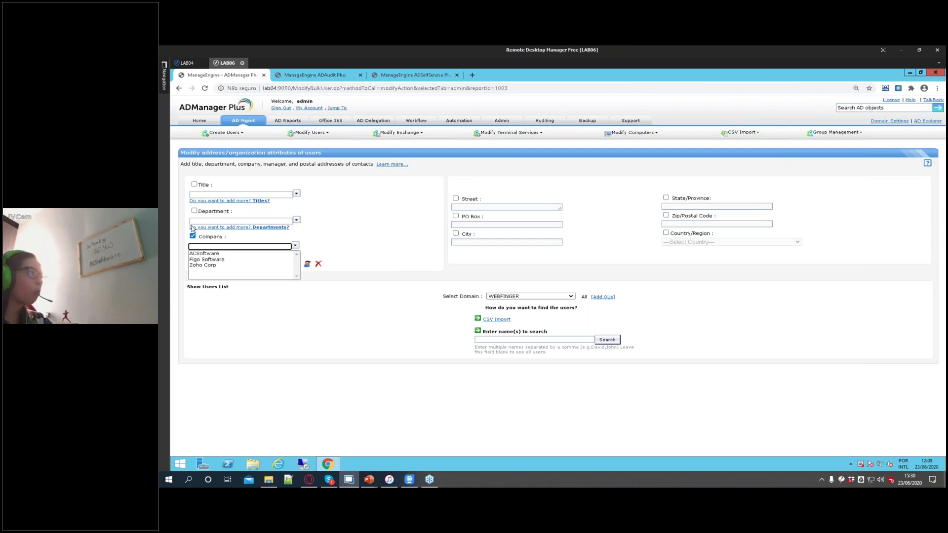
{"action": "left_click", "coordinate": [203, 253]}
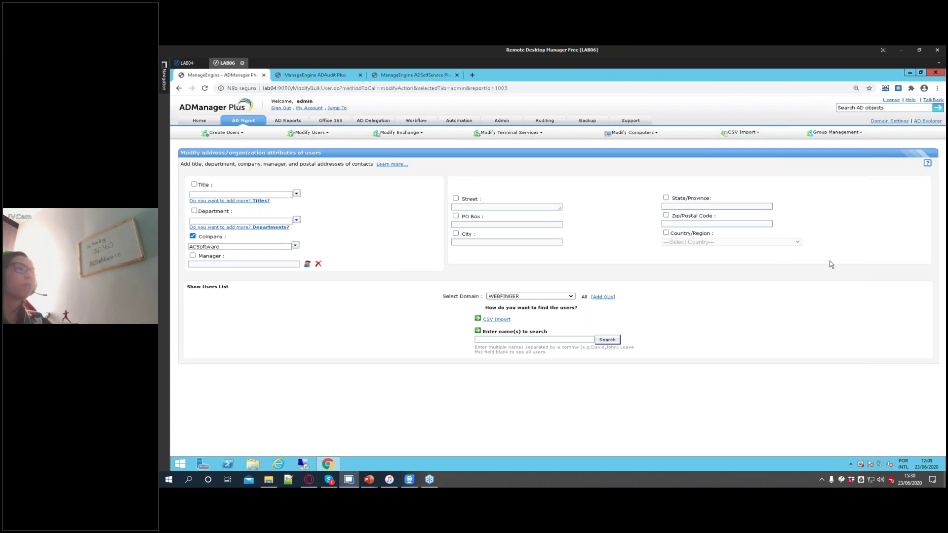
- Set Country/Region to Brazil and search for the users to update
{"action": "left_click", "coordinate": [666, 233]}
{"action": "left_click", "coordinate": [685, 243]}
{"action": "key", "text": "b"}
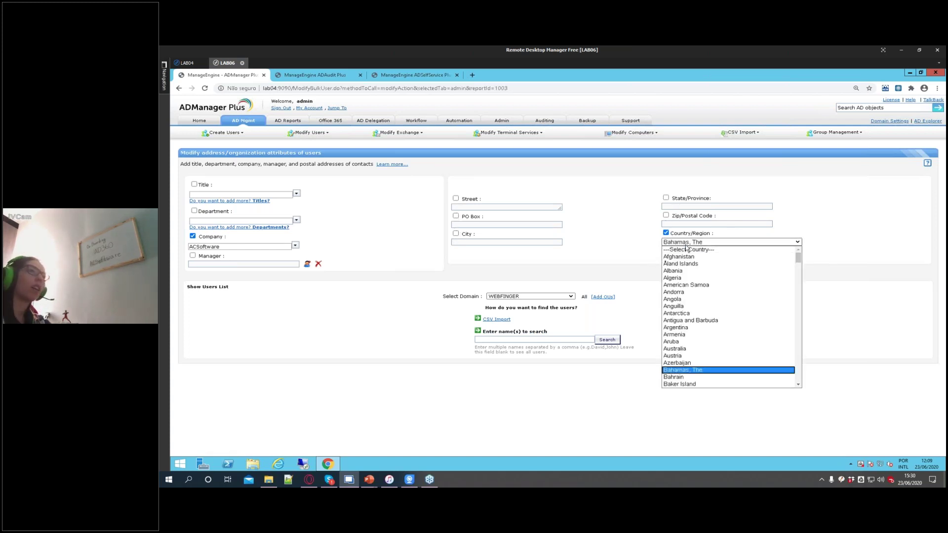
{"action": "scroll", "coordinate": [701, 355], "scroll_direction": "down", "scroll_amount": 3}
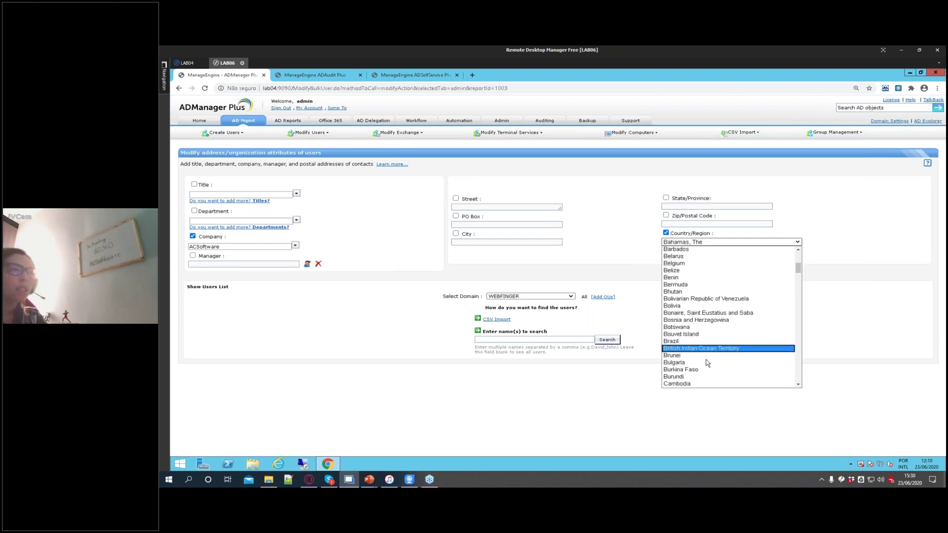
{"action": "left_click", "coordinate": [685, 341]}
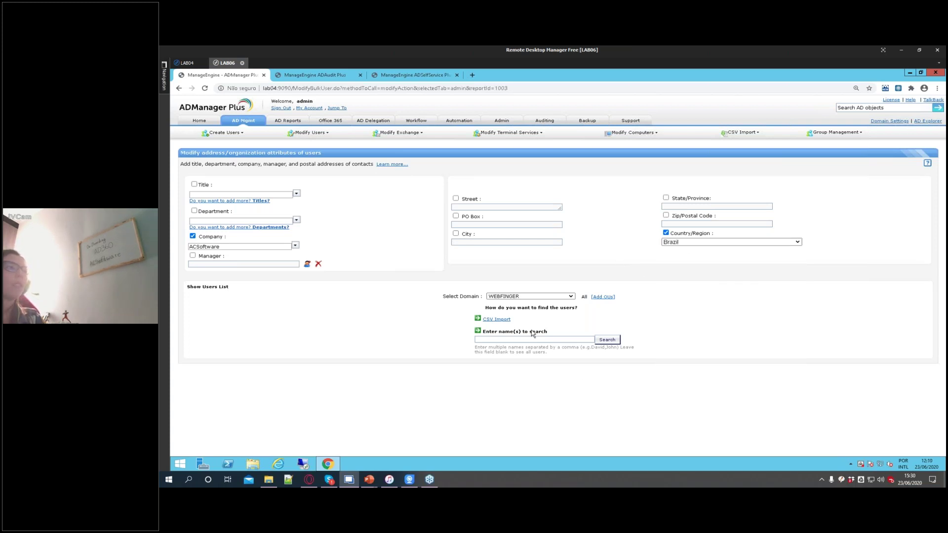
{"action": "left_click", "coordinate": [494, 339]}
{"action": "left_click", "coordinate": [607, 340]}
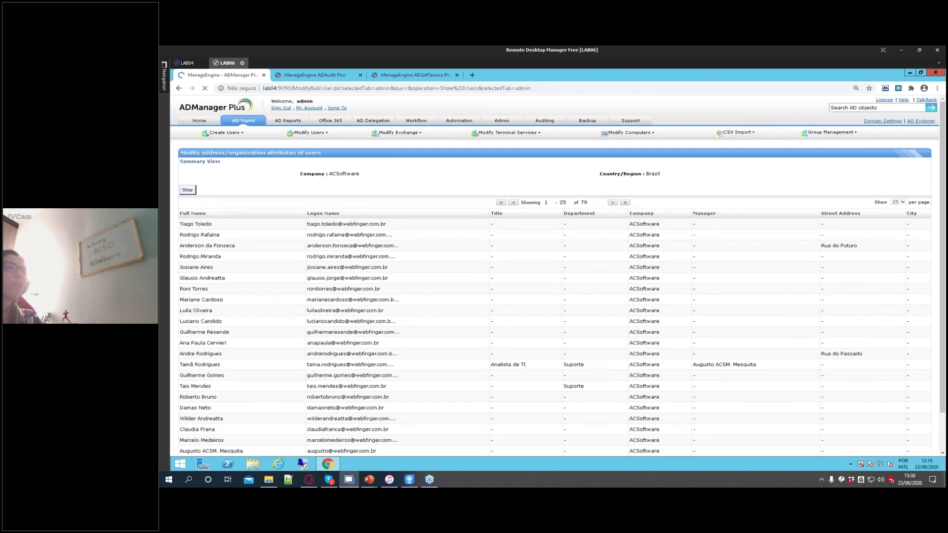
- Tick the two test users in the list and apply Company ACSoftware and Country Brazil
{"action": "scroll", "coordinate": [642, 355], "scroll_direction": "down", "scroll_amount": 2}
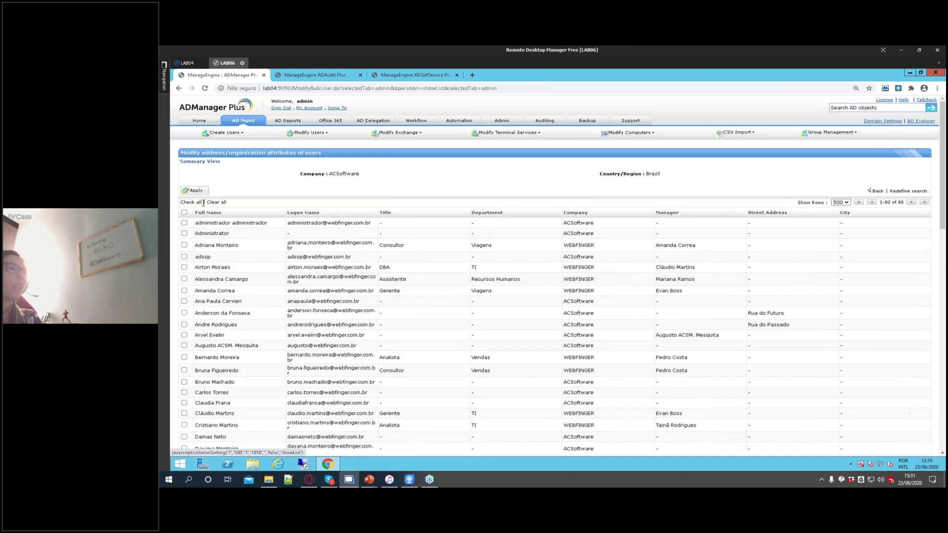
{"action": "scroll", "coordinate": [354, 335], "scroll_direction": "down", "scroll_amount": 8}
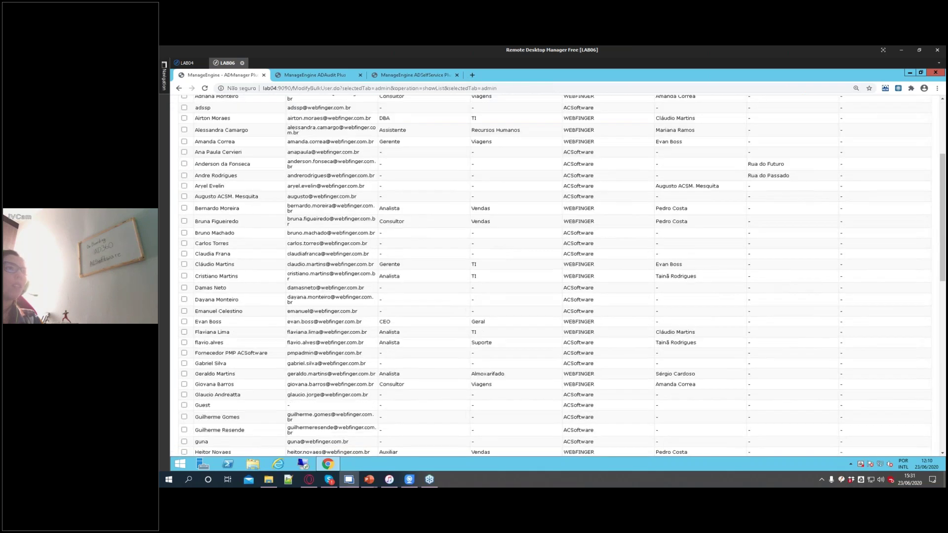
{"action": "left_click_drag", "start_coordinate": [590, 237], "coordinate": [562, 236]}
{"action": "scroll", "coordinate": [546, 304], "scroll_direction": "down", "scroll_amount": 4}
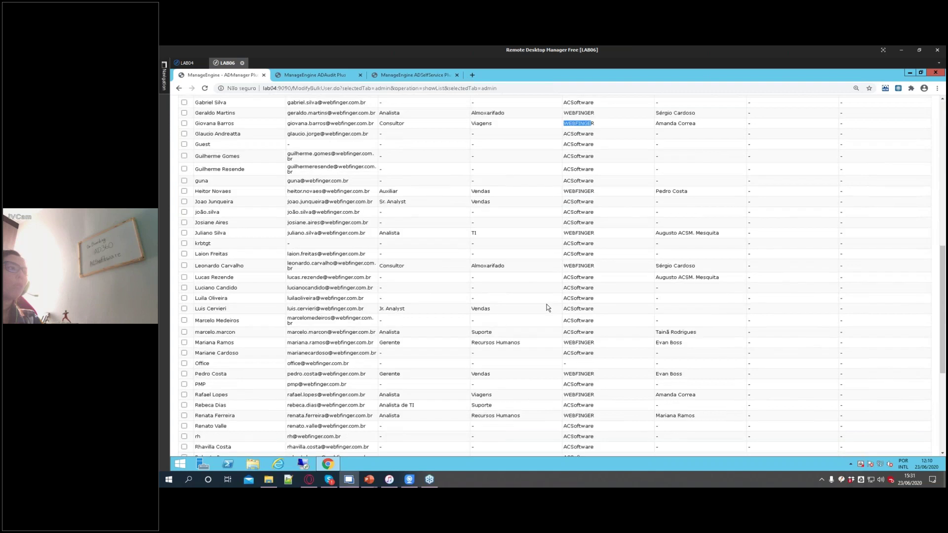
{"action": "double_click", "coordinate": [564, 327]}
{"action": "scroll", "coordinate": [563, 355], "scroll_direction": "down", "scroll_amount": 5}
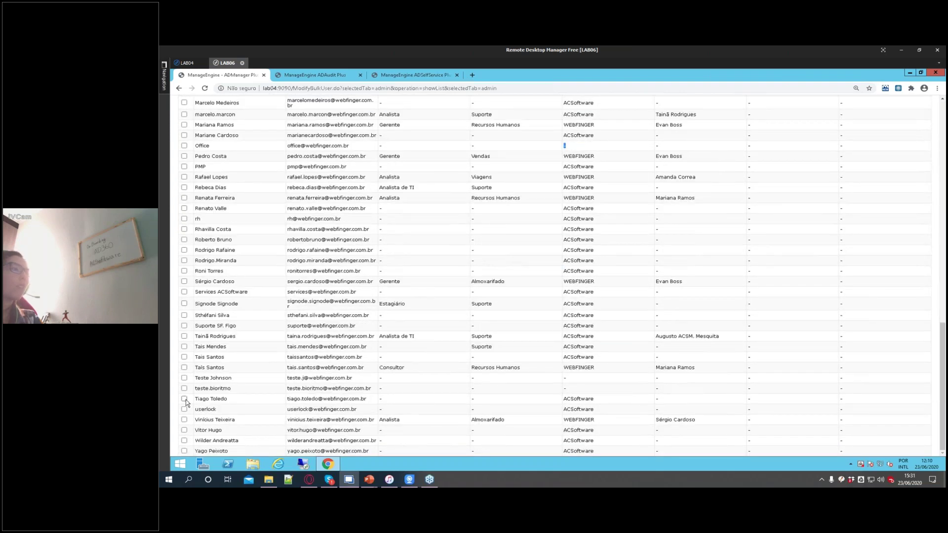
{"action": "left_click", "coordinate": [184, 389]}
{"action": "scroll", "coordinate": [366, 403], "scroll_direction": "up", "scroll_amount": 15}
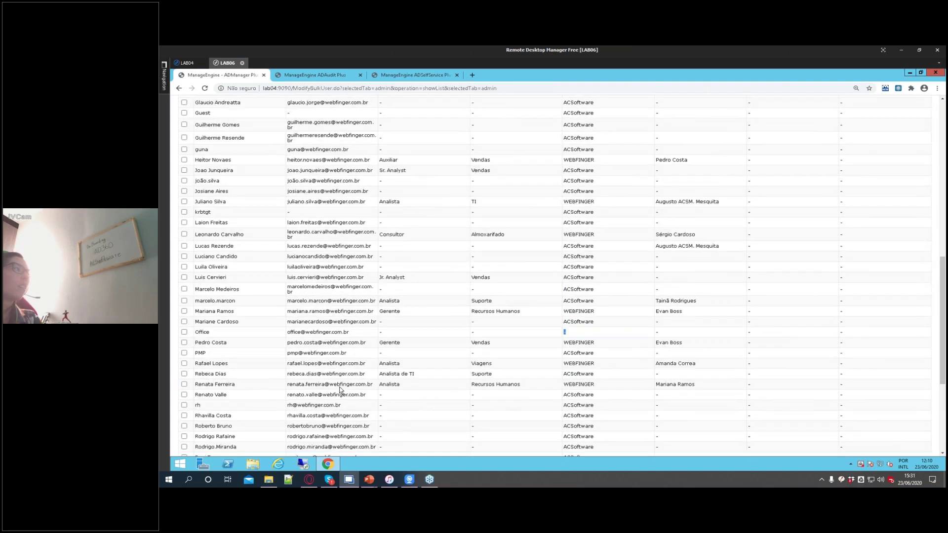
{"action": "left_click", "coordinate": [197, 190]}
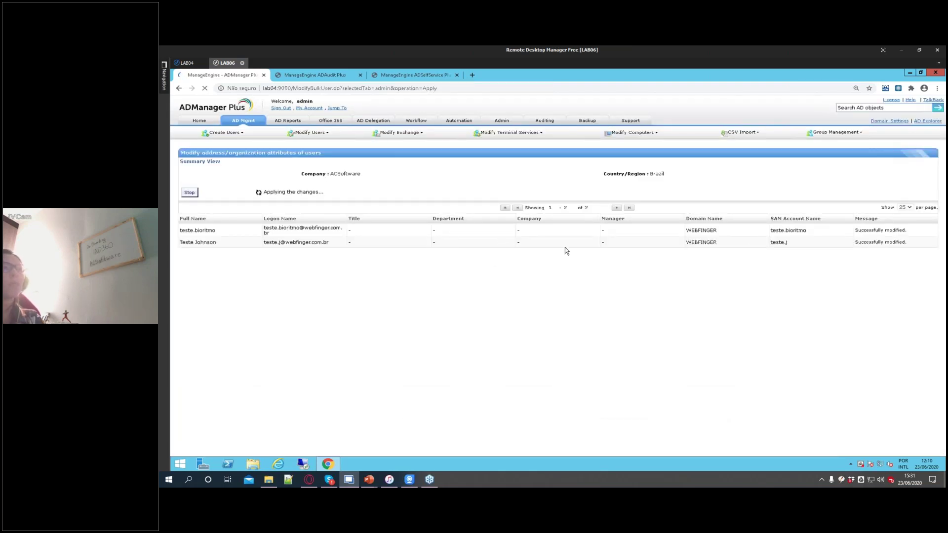
- Review the successful modification results and return to the AD Mgmt overview
{"action": "left_click_drag", "start_coordinate": [888, 228], "coordinate": [868, 242]}
{"action": "mouse_move", "coordinate": [265, 133]}
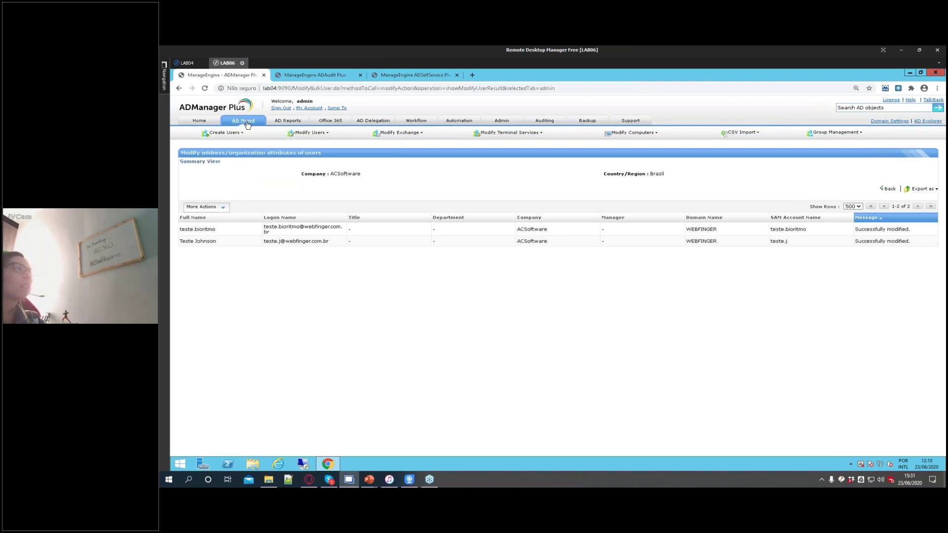
{"action": "left_click", "coordinate": [245, 121]}
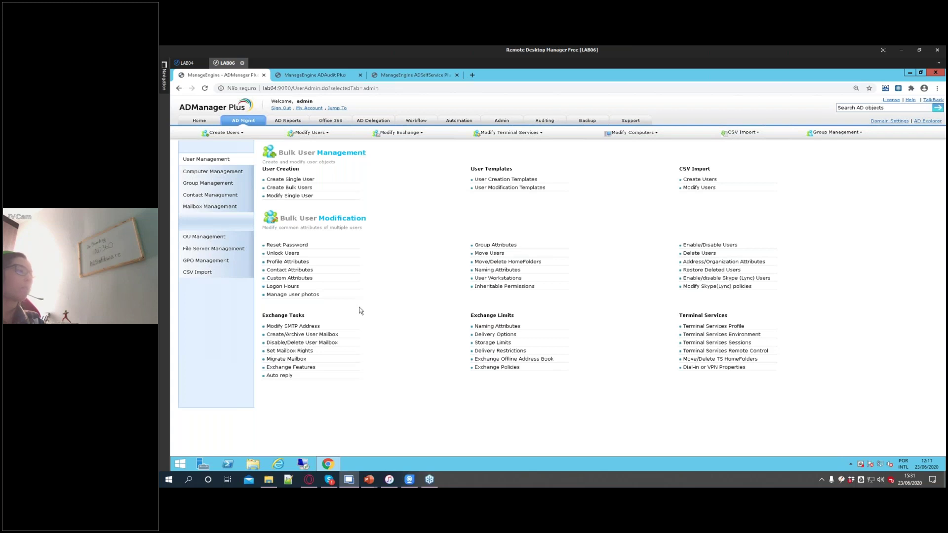
- Switch to the AD360.pptx deck in PowerPoint and select slide 9
{"action": "left_click", "coordinate": [369, 479]}
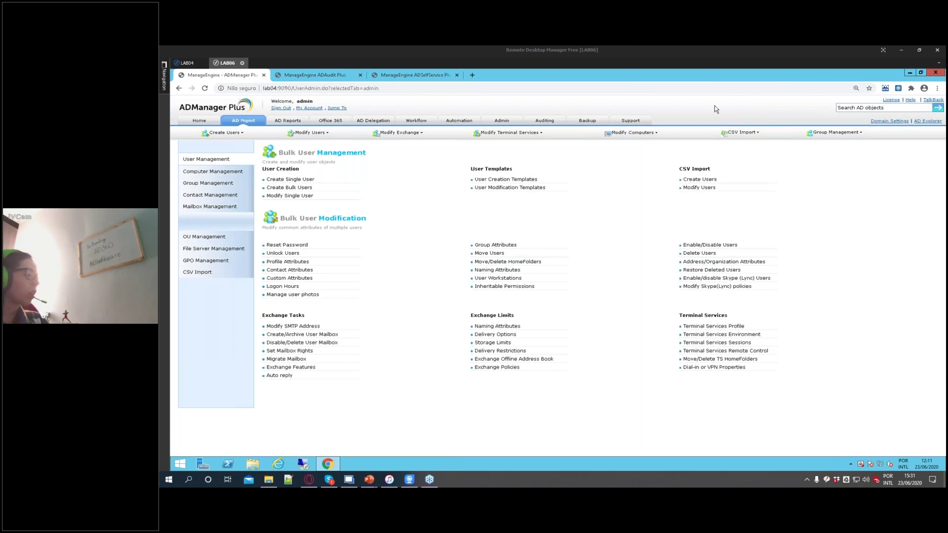
{"action": "key", "text": "alt+Tab"}
{"action": "key", "text": "alt+Tab"}
{"action": "scroll", "coordinate": [253, 323], "scroll_direction": "down", "scroll_amount": 6}
{"action": "left_click", "coordinate": [253, 323]}
- Present slide 8 'Gestão do Active Directory' full screen, then switch back to ADManager Plus
{"action": "left_click", "coordinate": [259, 269]}
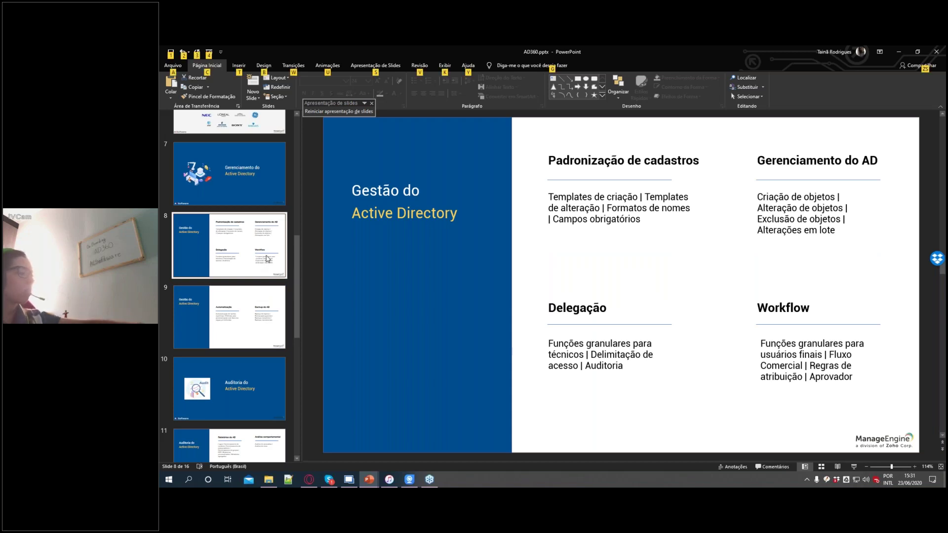
{"action": "key", "text": "shift+F5"}
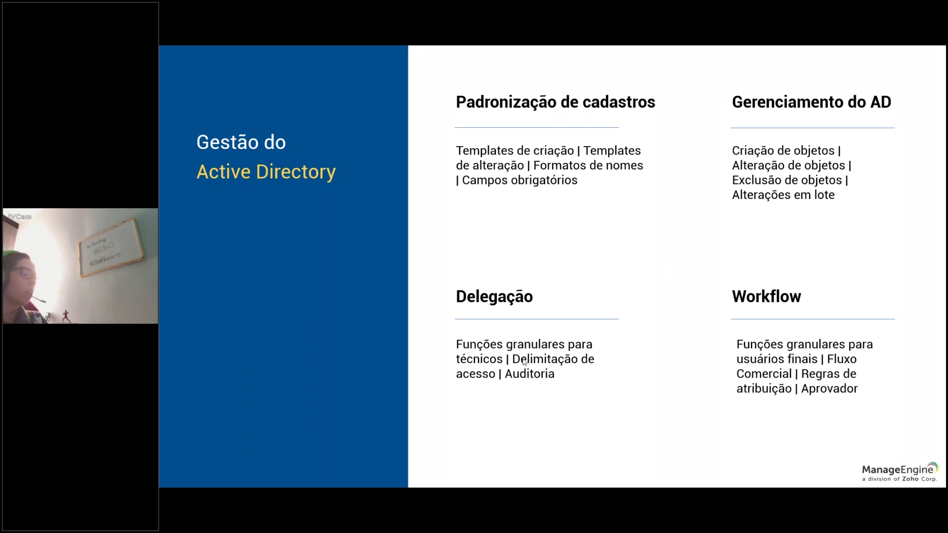
{"action": "key", "text": "alt+Tab"}
{"action": "key", "text": "Tab"}
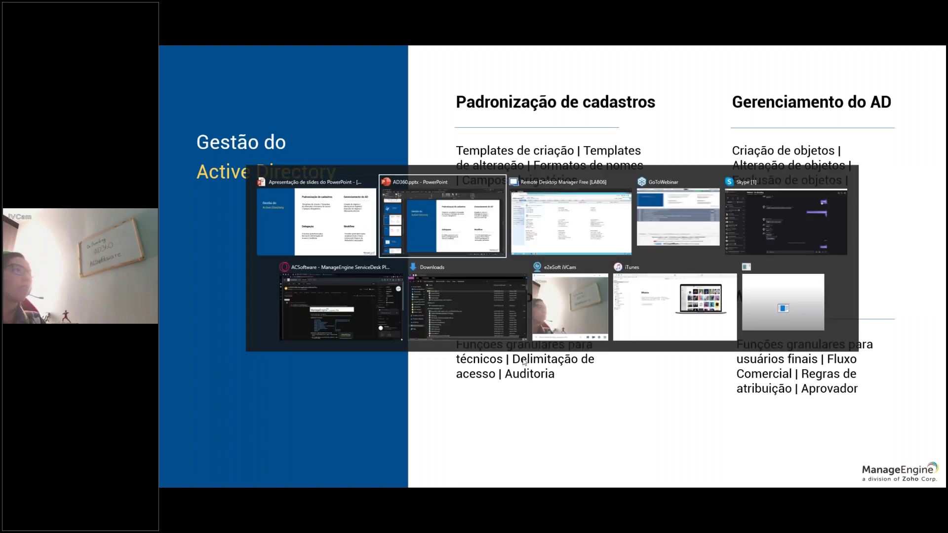
{"action": "key", "text": "Tab"}
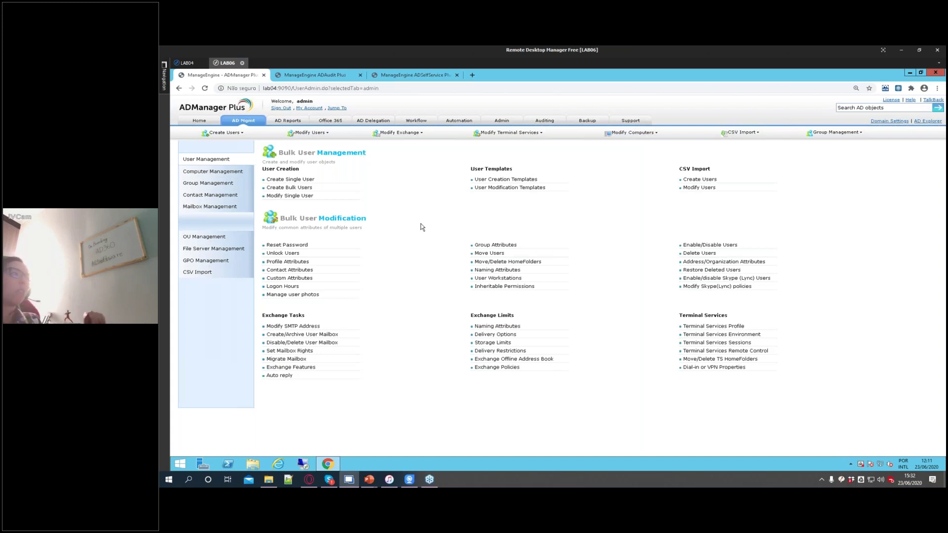
- Show AD Delegation's Help Desk Roles list of 18 roles, including Super Admin
{"action": "left_click", "coordinate": [373, 121]}
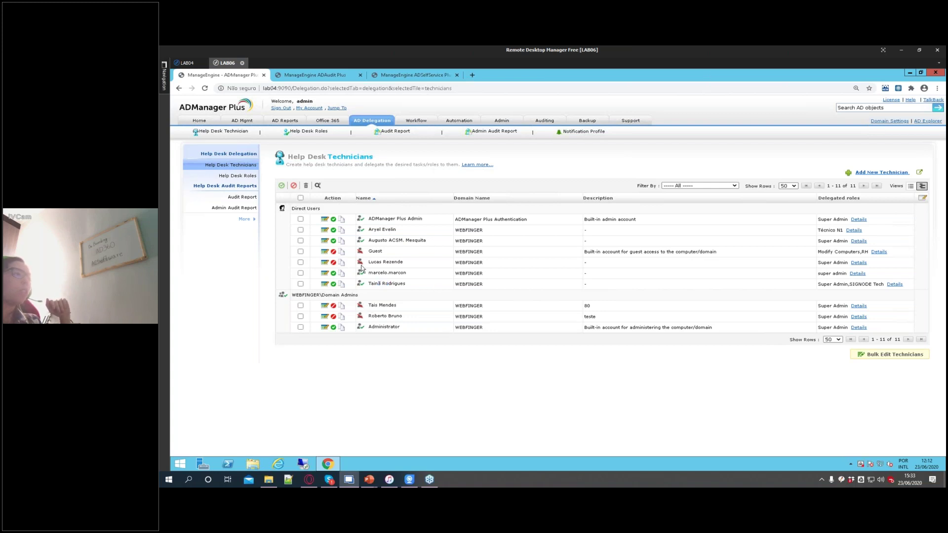
{"action": "left_click", "coordinate": [247, 177]}
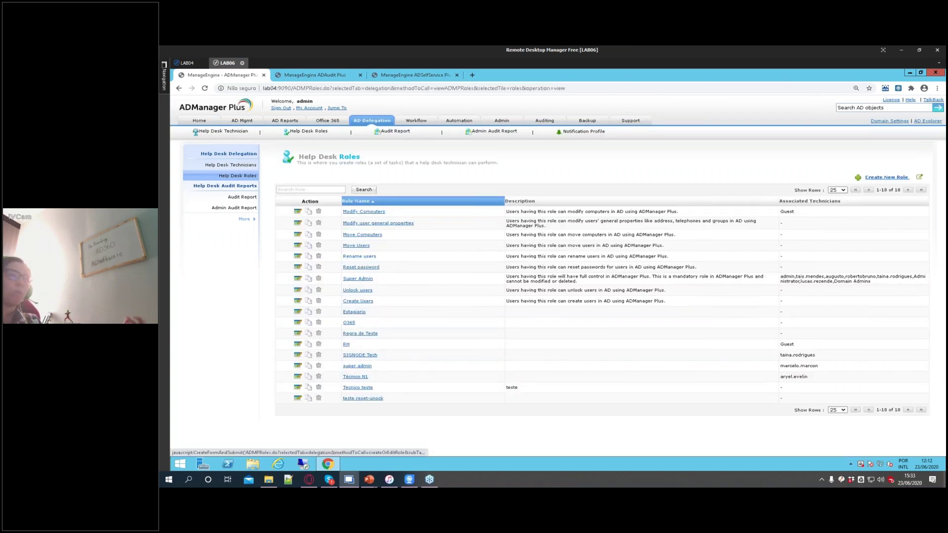
- Start a new help desk role named 'Usuario TI - OnBoarding'
{"action": "left_click", "coordinate": [871, 179]}
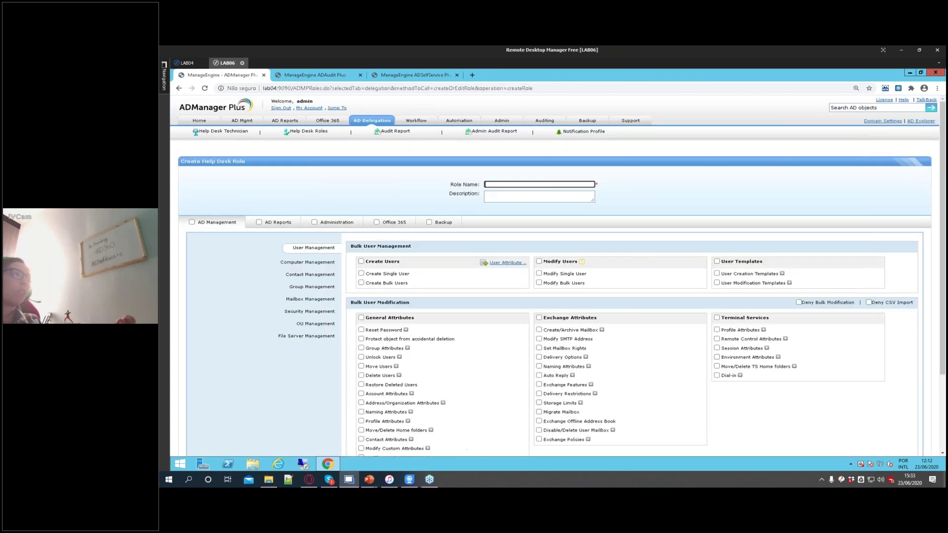
{"action": "type", "text": "Usu"}
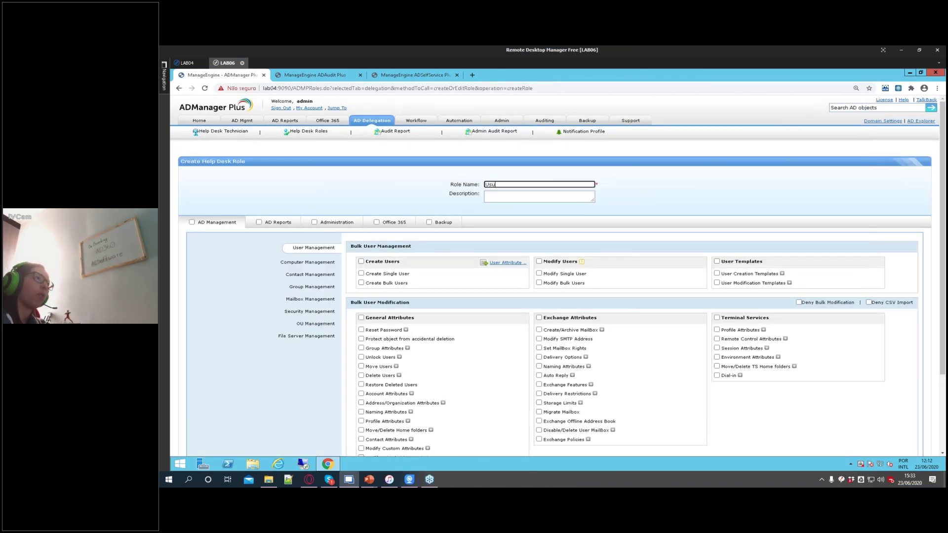
{"action": "type", "text": "ario TI - On Boarding"}
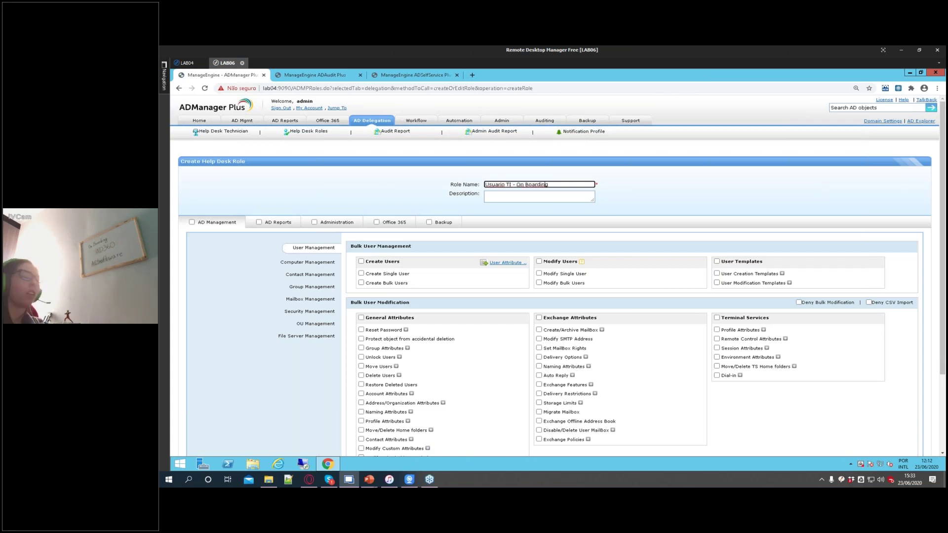
{"action": "key", "text": "BackSpace"}
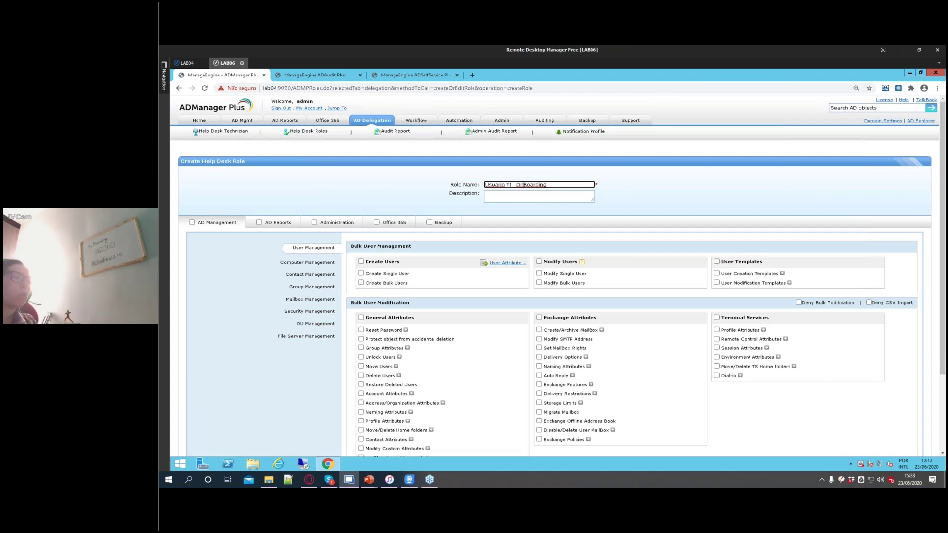
- Grant the role the Create Single User and Modify Single User permissions
{"action": "scroll", "coordinate": [206, 194], "scroll_direction": "down", "scroll_amount": 1}
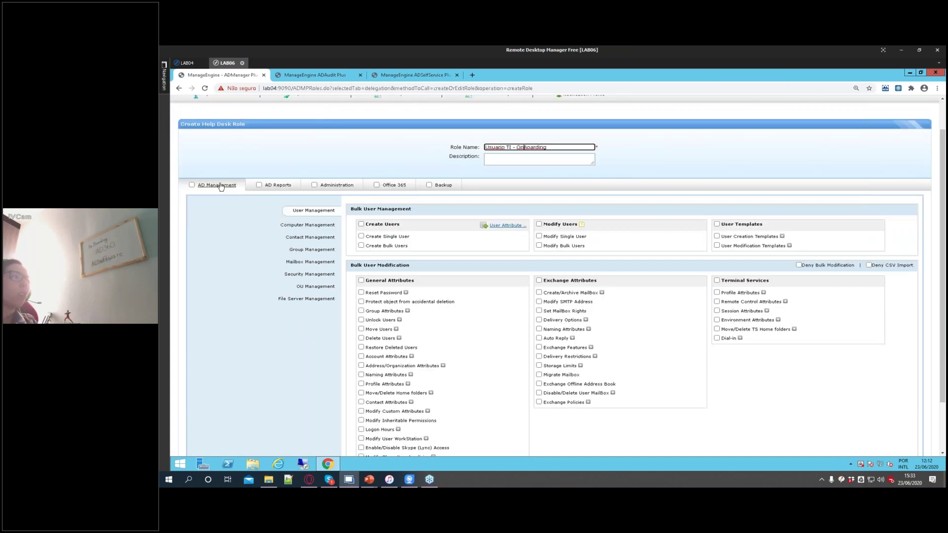
{"action": "left_click", "coordinate": [298, 211]}
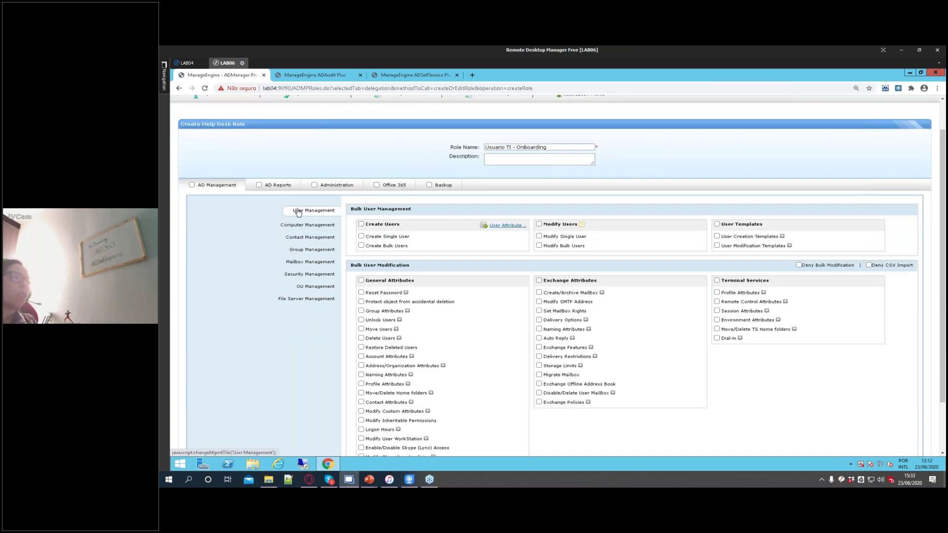
{"action": "left_click", "coordinate": [364, 237]}
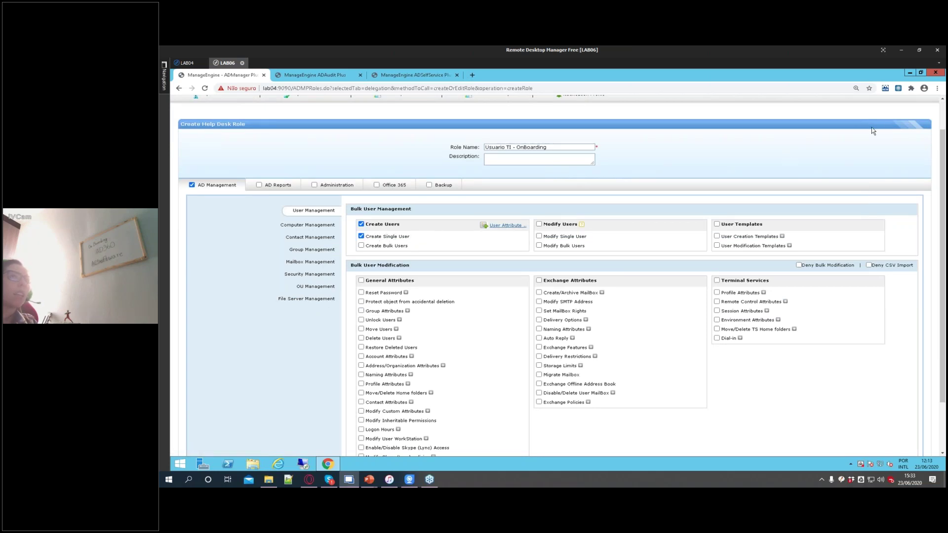
{"action": "left_click", "coordinate": [506, 225]}
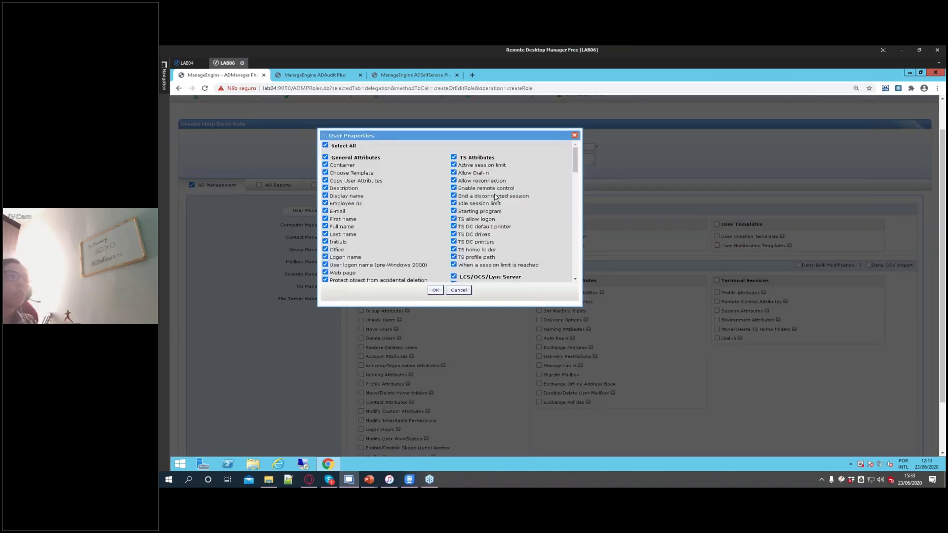
{"action": "left_click_drag", "start_coordinate": [578, 168], "coordinate": [576, 227]}
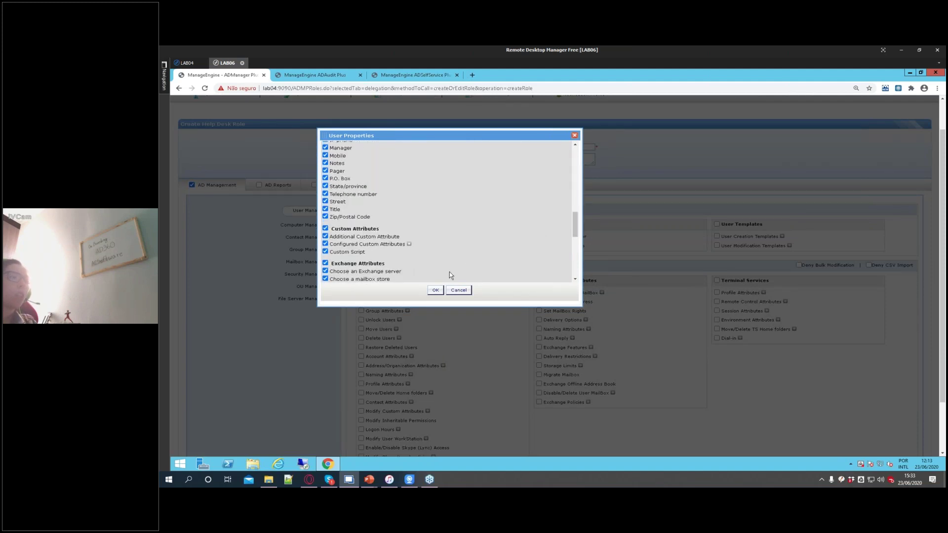
{"action": "left_click", "coordinate": [458, 291]}
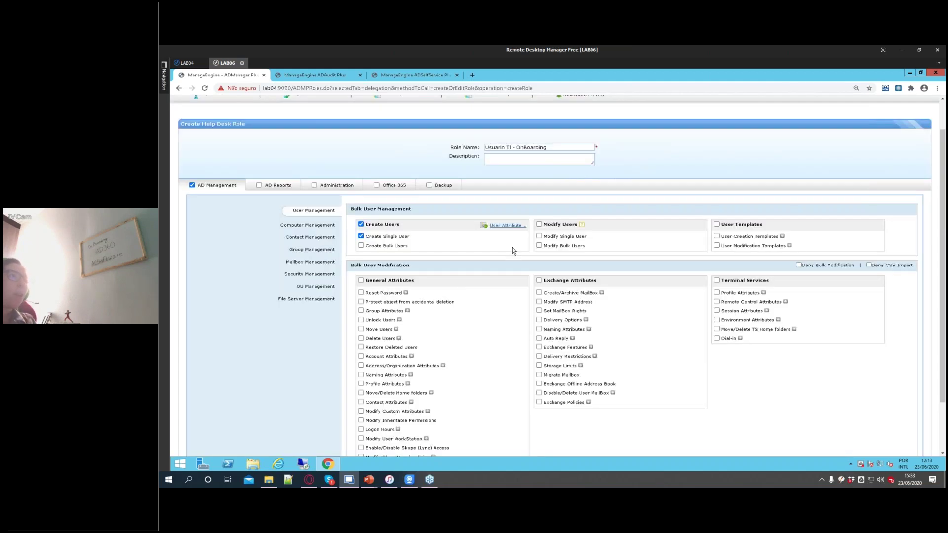
{"action": "left_click", "coordinate": [539, 236]}
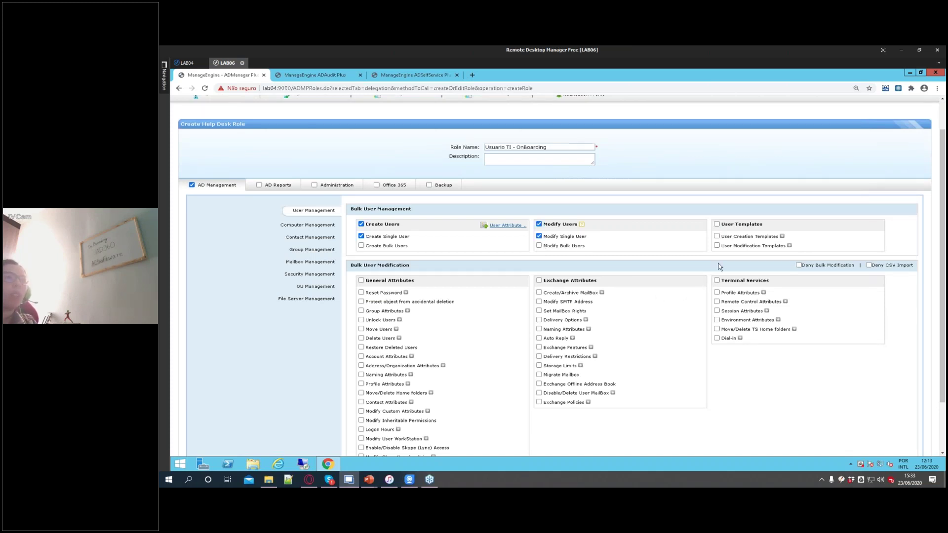
{"action": "left_click_drag", "start_coordinate": [727, 237], "coordinate": [754, 246]}
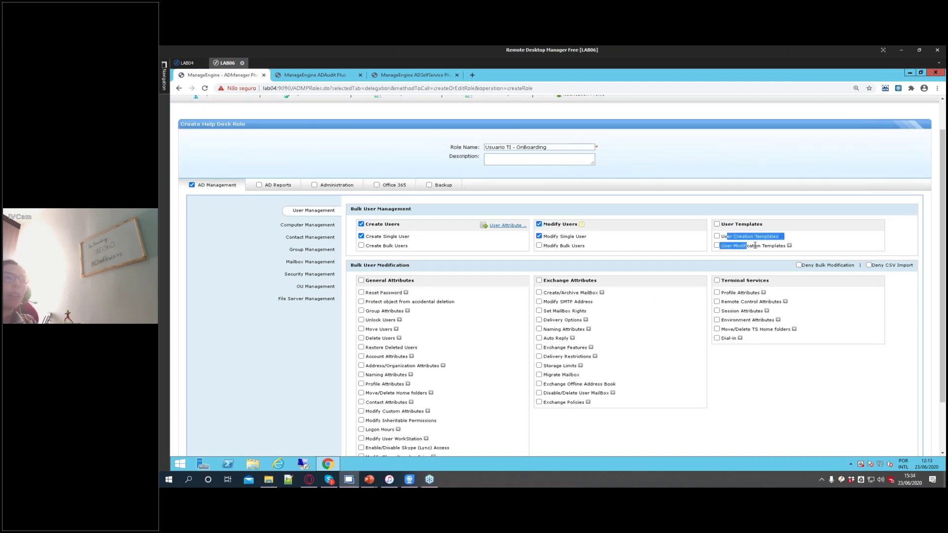
{"action": "left_click", "coordinate": [756, 371]}
- Allow Reset Password, switching off its forced-change, generate, blank and logon-name password options
{"action": "scroll", "coordinate": [437, 316], "scroll_direction": "down", "scroll_amount": 1}
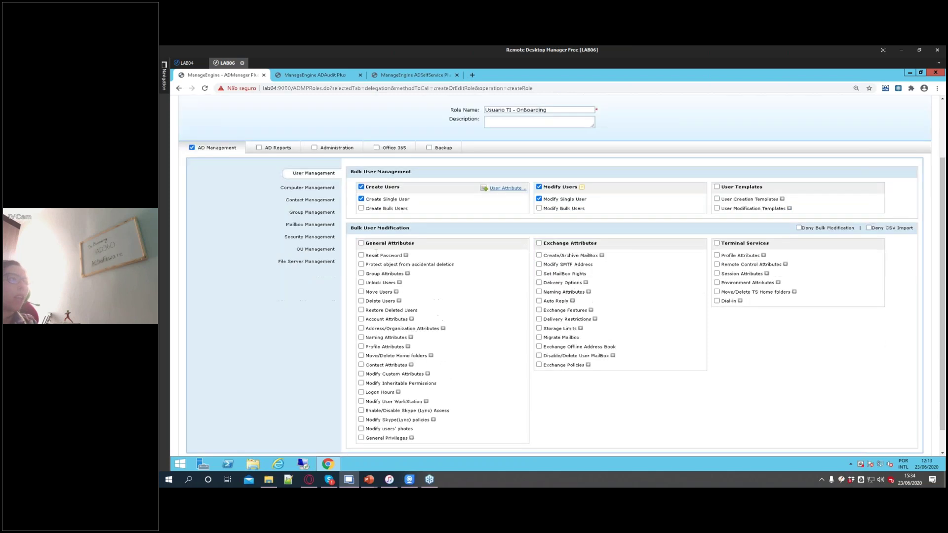
{"action": "left_click", "coordinate": [362, 255]}
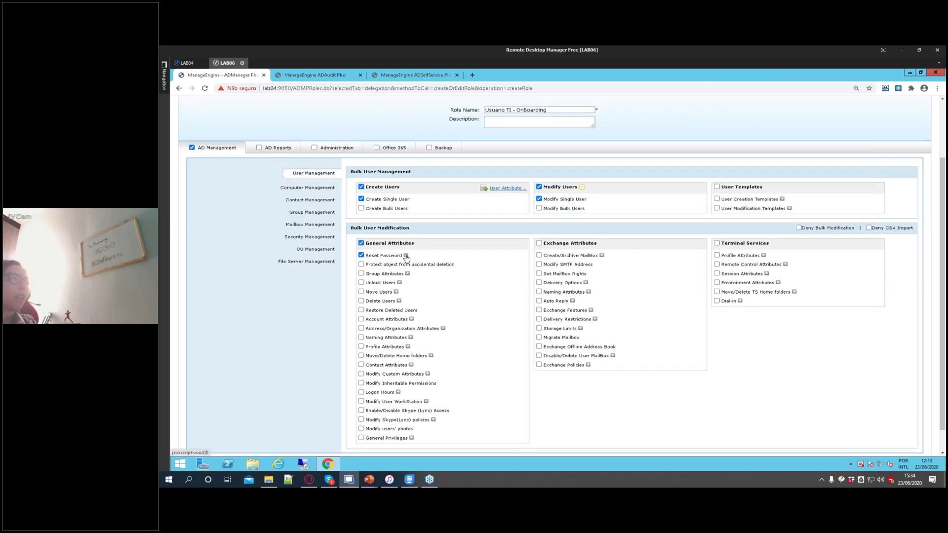
{"action": "left_click", "coordinate": [405, 255]}
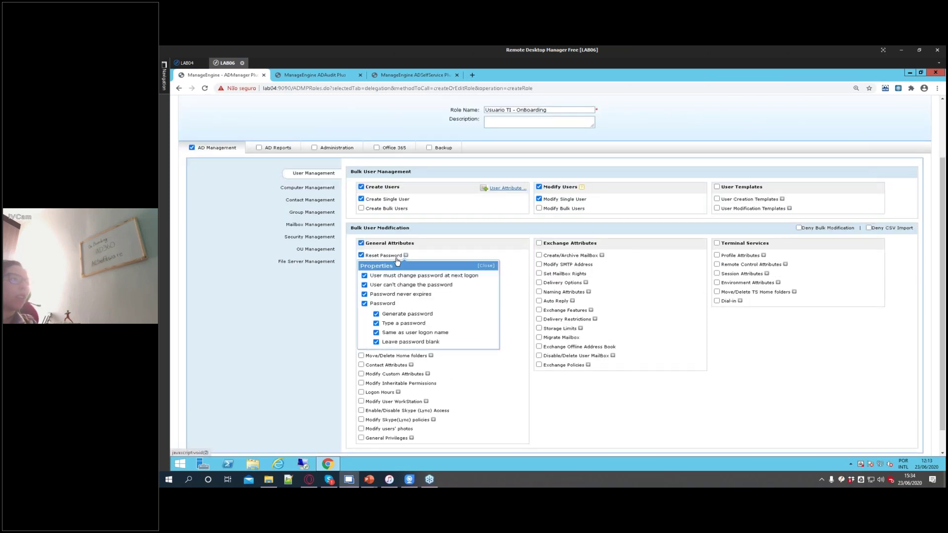
{"action": "left_click", "coordinate": [364, 275]}
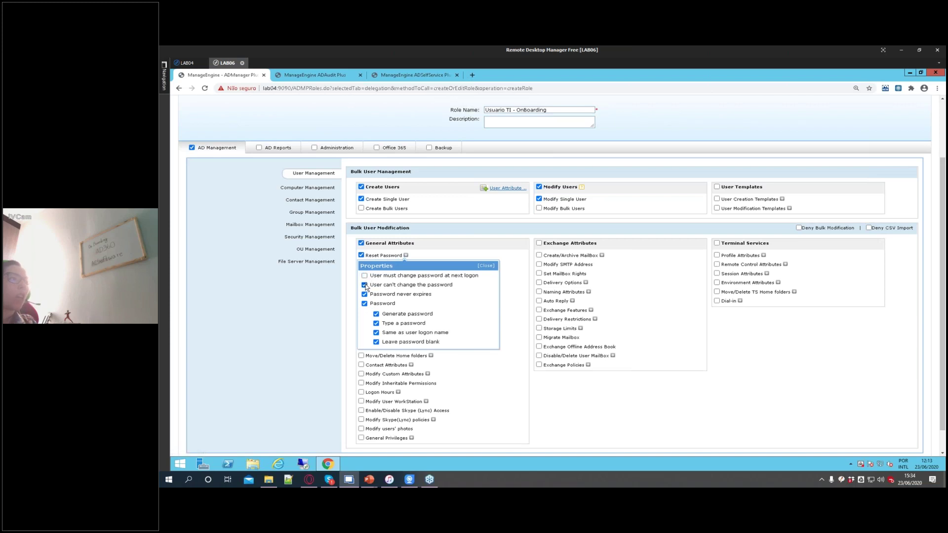
{"action": "left_click", "coordinate": [364, 285]}
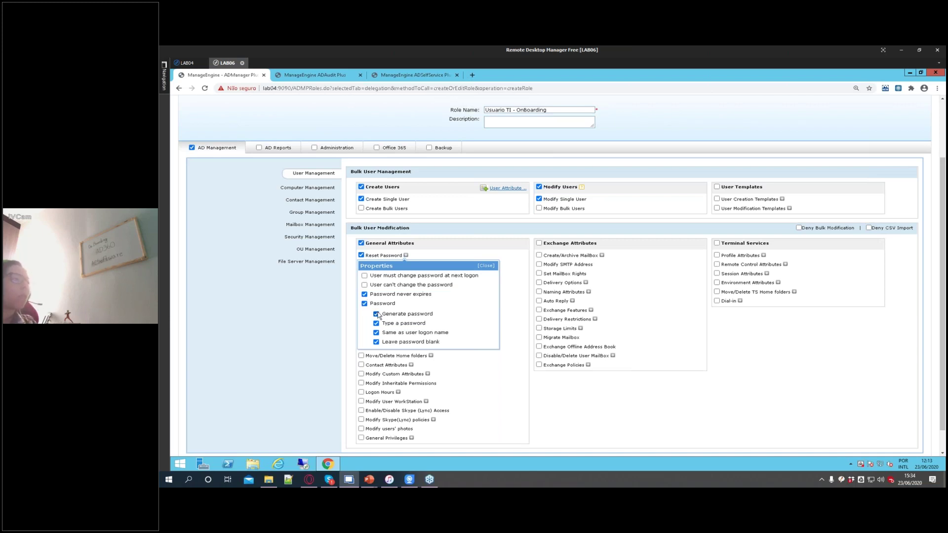
{"action": "left_click", "coordinate": [376, 314]}
{"action": "left_click", "coordinate": [376, 342]}
{"action": "left_click", "coordinate": [376, 332]}
{"action": "left_click", "coordinate": [484, 266]}
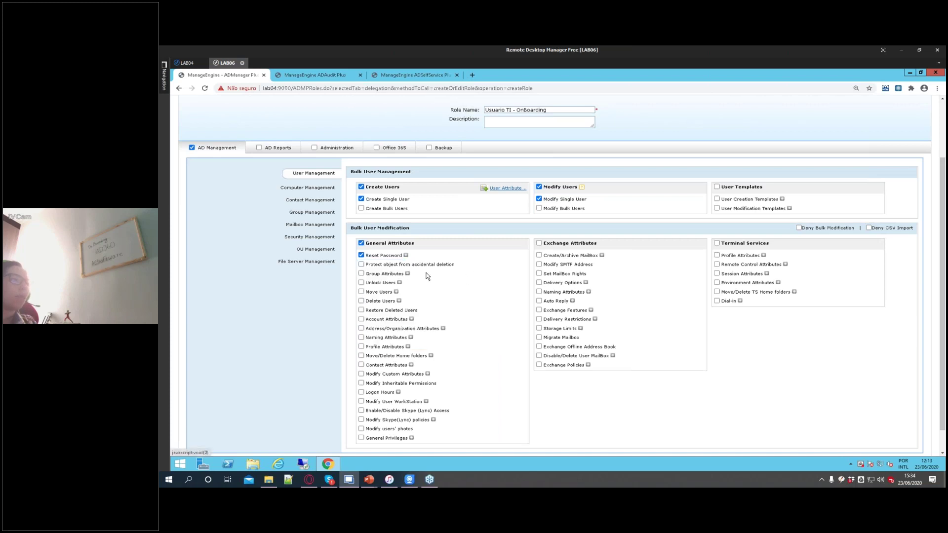
- Allow Group Attributes and Account Attributes, limiting account attributes to Enable/Disable only
{"action": "left_click", "coordinate": [360, 273]}
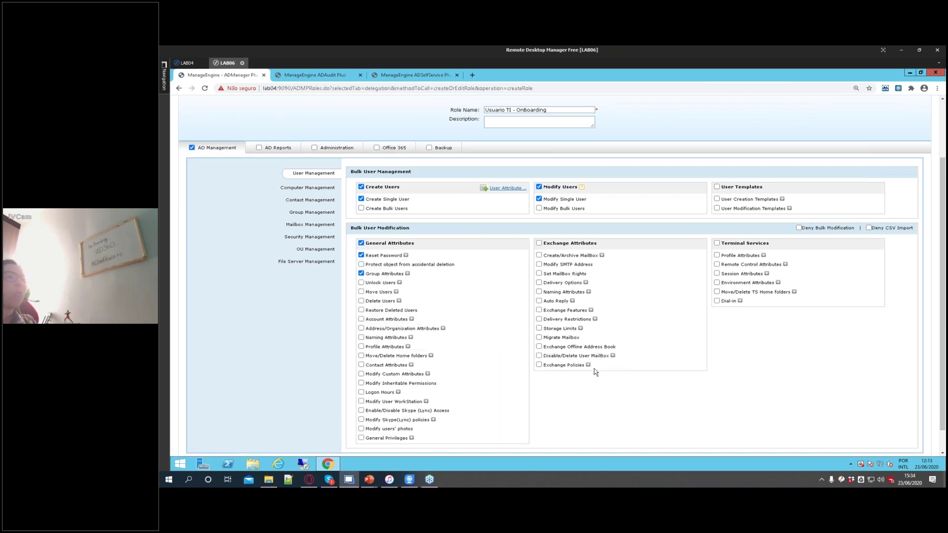
{"action": "left_click", "coordinate": [361, 320]}
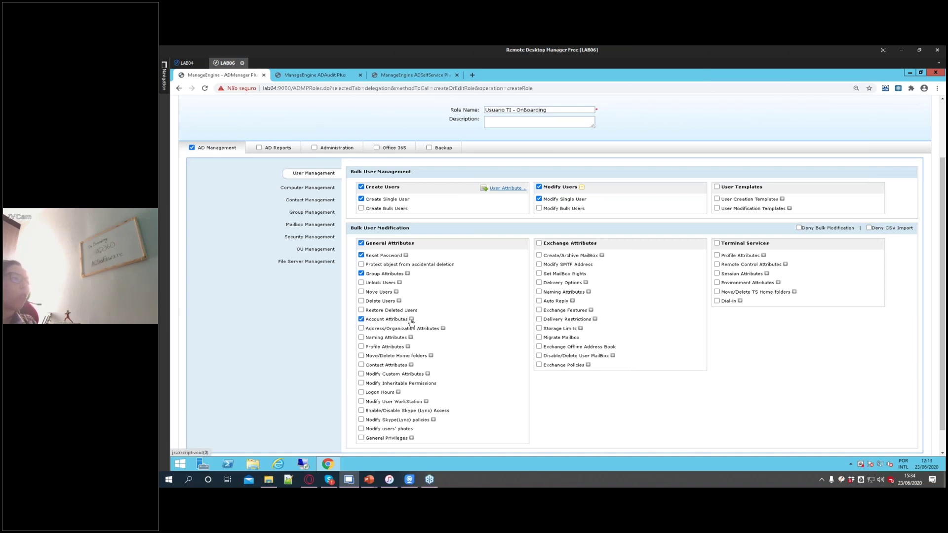
{"action": "left_click", "coordinate": [411, 319]}
{"action": "left_click", "coordinate": [369, 404]}
{"action": "left_click", "coordinate": [369, 386]}
{"action": "left_click", "coordinate": [369, 377]}
{"action": "left_click", "coordinate": [369, 367]}
{"action": "left_click", "coordinate": [369, 358]}
{"action": "left_click", "coordinate": [369, 349]}
{"action": "left_click", "coordinate": [369, 340]}
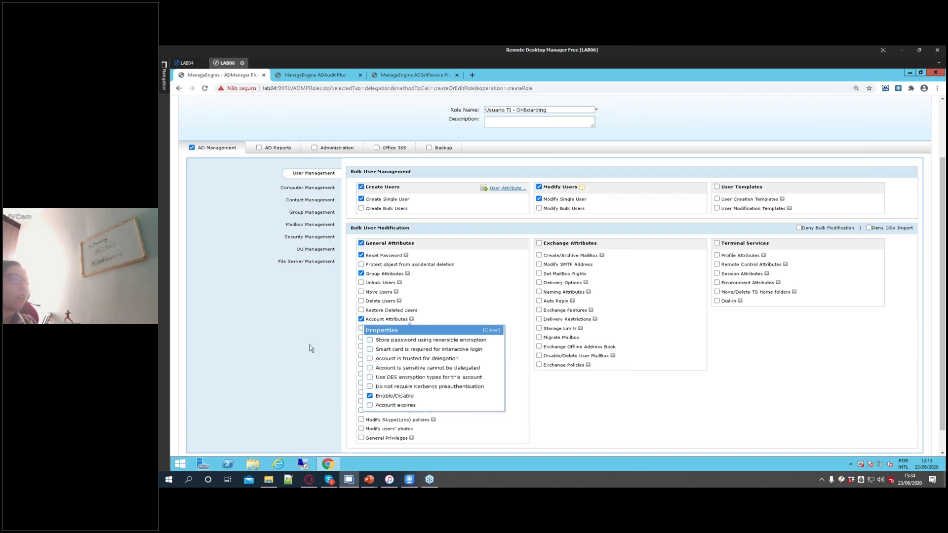
{"action": "left_click", "coordinate": [493, 330]}
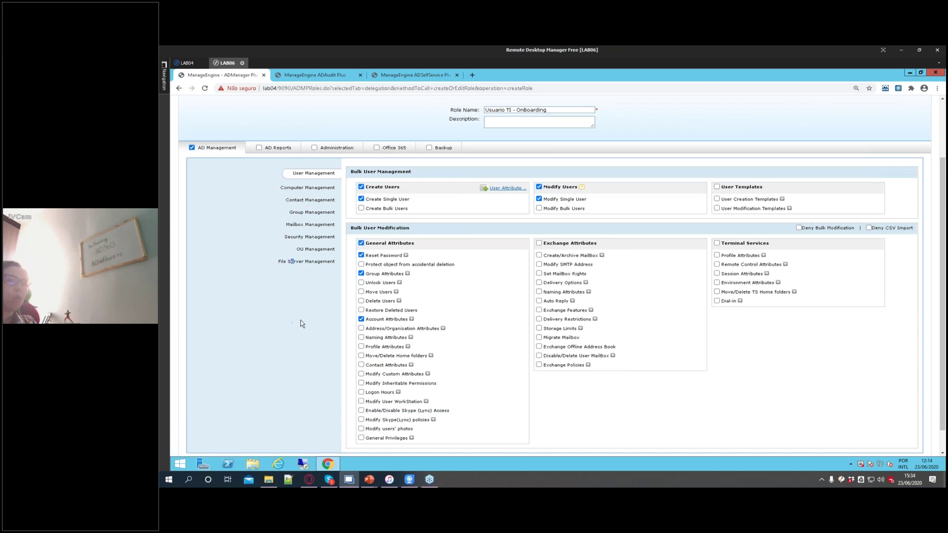
{"action": "left_click", "coordinate": [279, 148]}
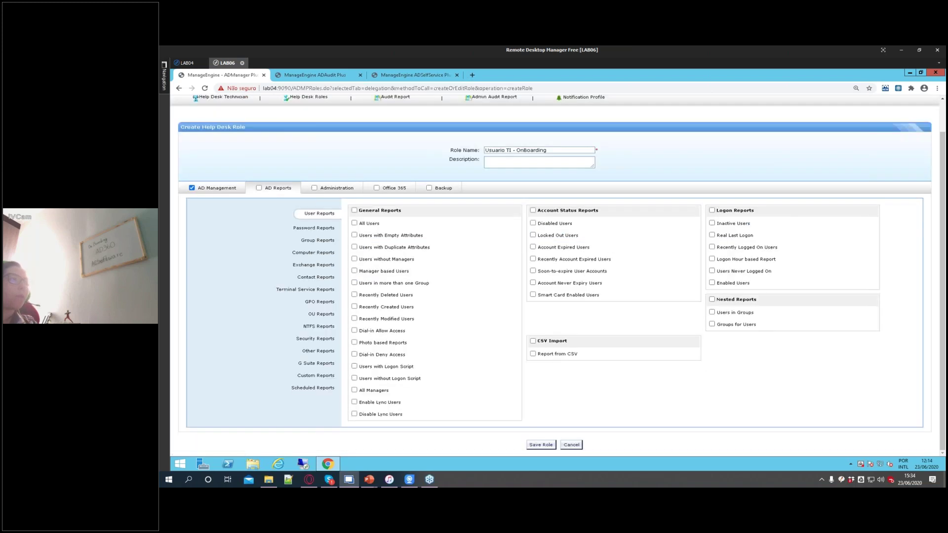
- Grant all general user, account status, logon, nested group and password status reports
{"action": "left_click", "coordinate": [354, 210]}
{"action": "left_click", "coordinate": [532, 210]}
{"action": "left_click", "coordinate": [711, 210]}
{"action": "left_click", "coordinate": [711, 299]}
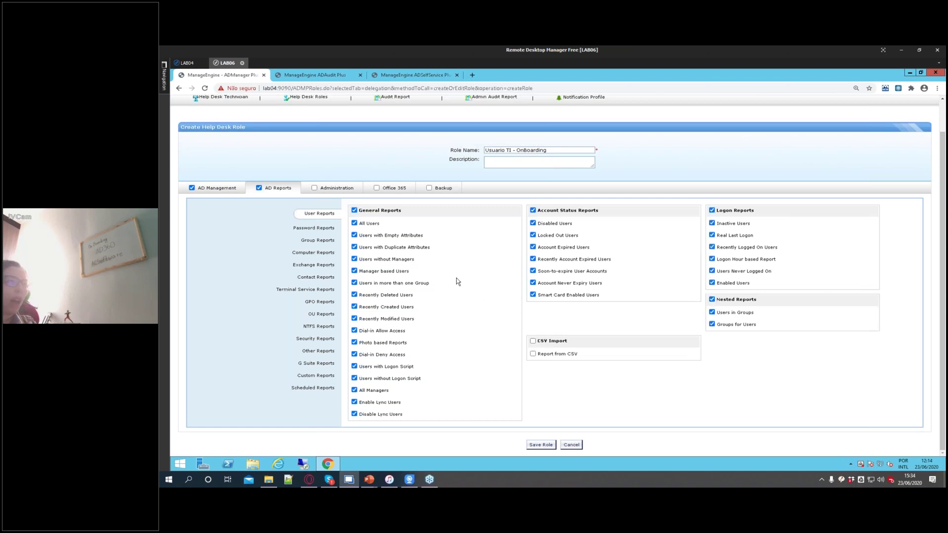
{"action": "left_click", "coordinate": [310, 214]}
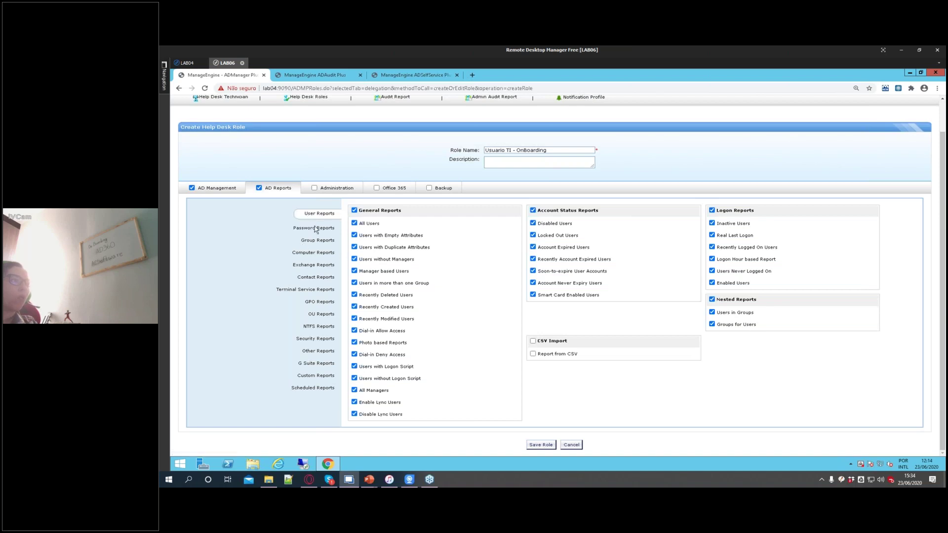
{"action": "left_click", "coordinate": [315, 228]}
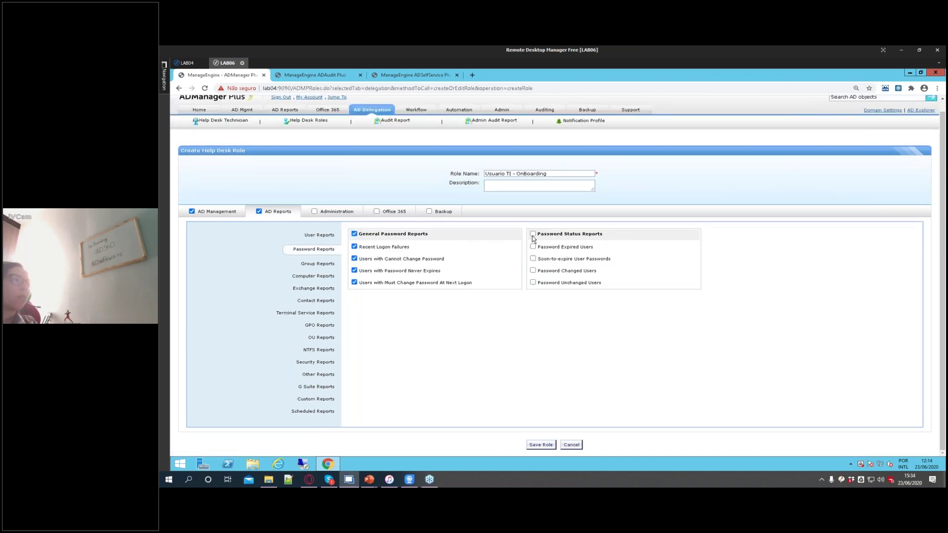
{"action": "left_click", "coordinate": [532, 233]}
- Review the administration, Office 365 and backup permissions, then save the role
{"action": "left_click", "coordinate": [334, 212]}
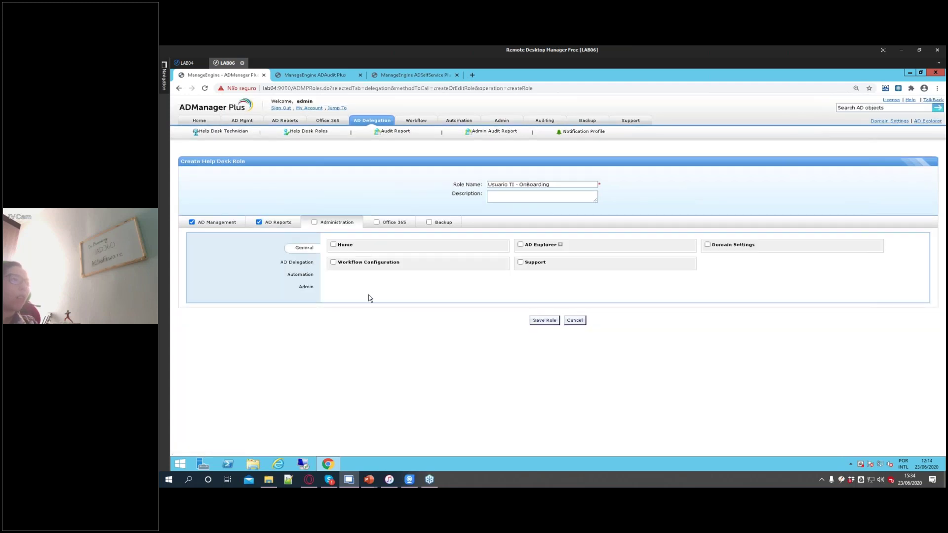
{"action": "left_click", "coordinate": [390, 227]}
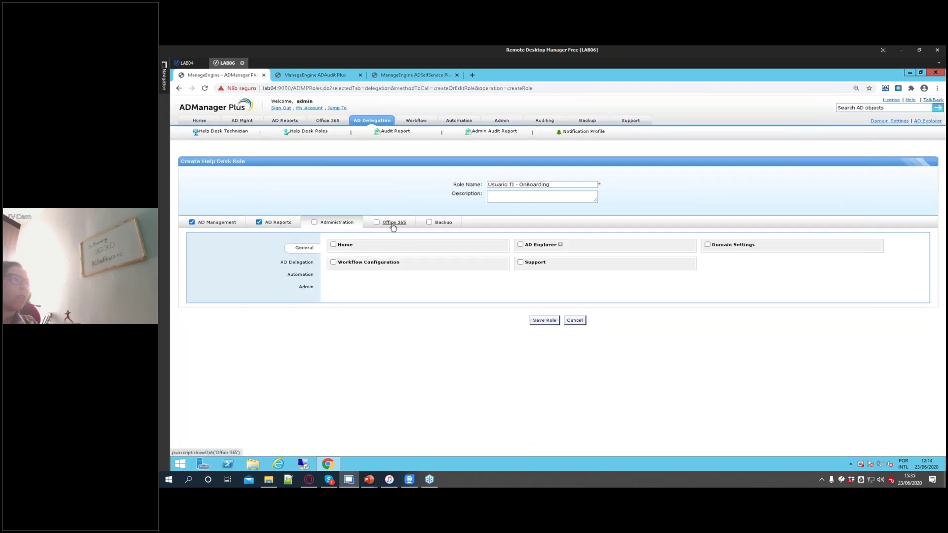
{"action": "left_click", "coordinate": [441, 223]}
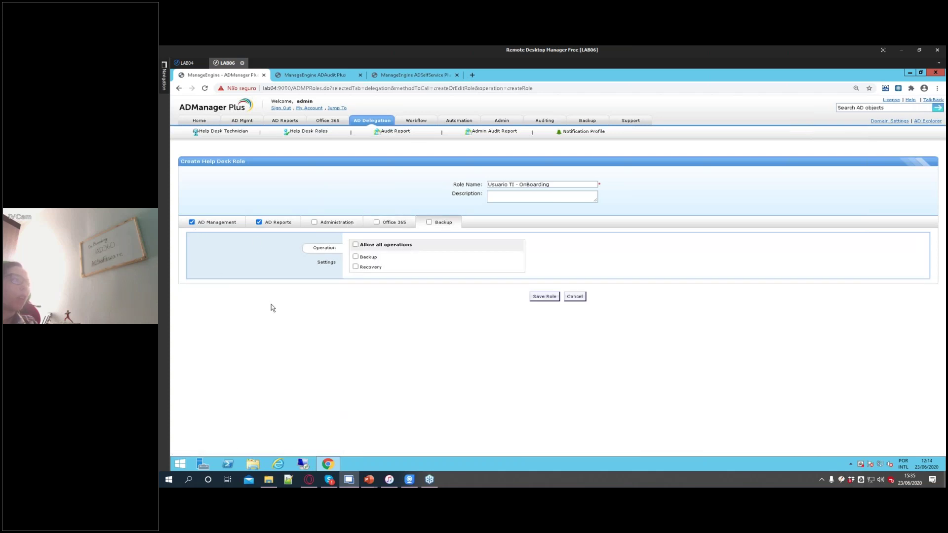
{"action": "left_click", "coordinate": [543, 297]}
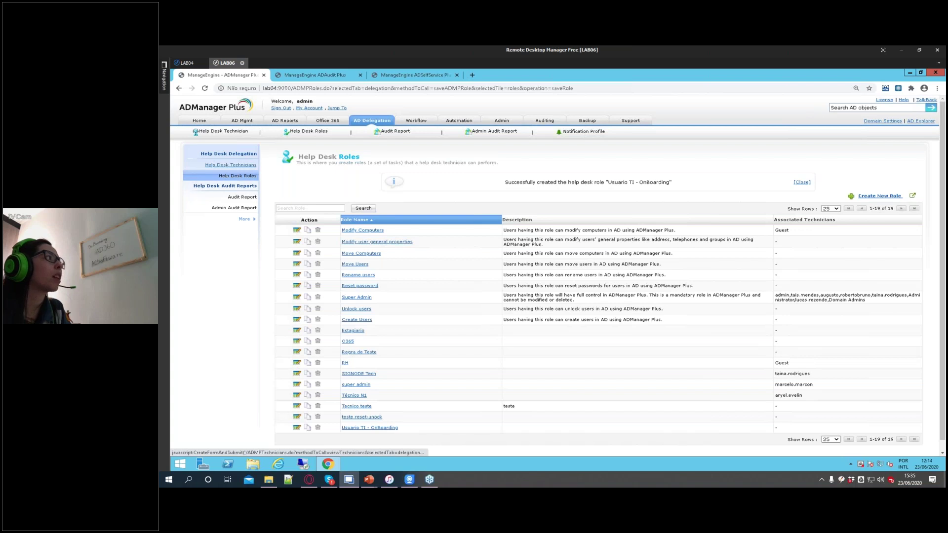
- Begin adding a new help desk technician, then abandon it and refresh the technicians list
{"action": "left_click", "coordinate": [230, 165]}
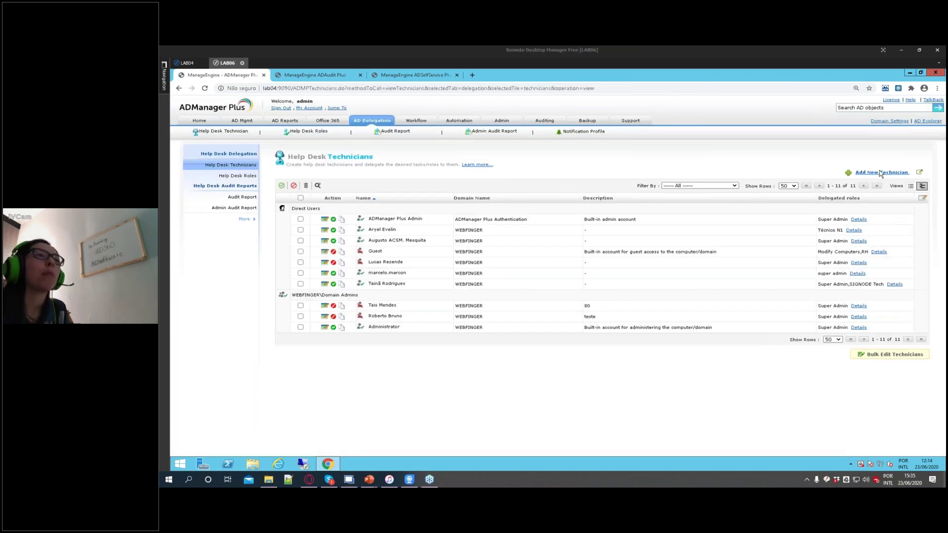
{"action": "left_click", "coordinate": [855, 173]}
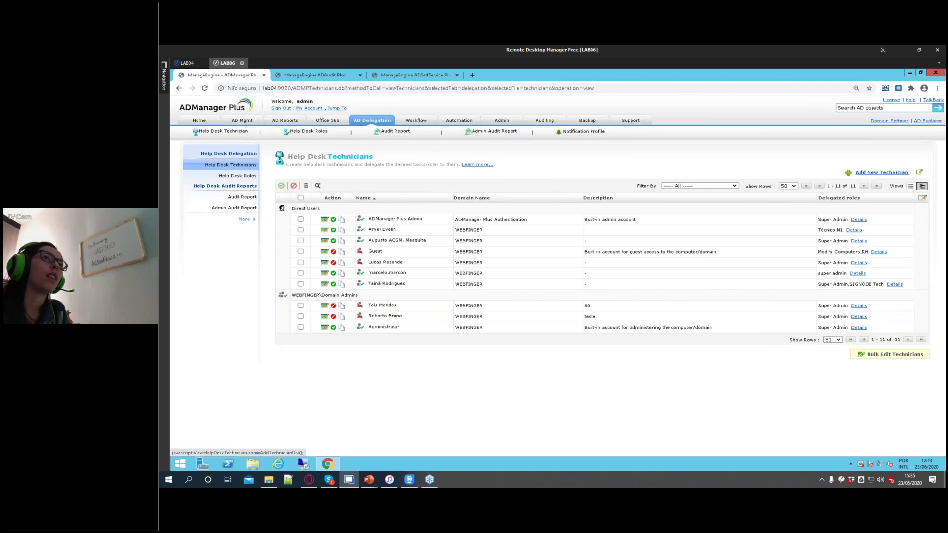
{"action": "left_click_drag", "start_coordinate": [453, 214], "coordinate": [471, 229]}
{"action": "left_click", "coordinate": [470, 230]}
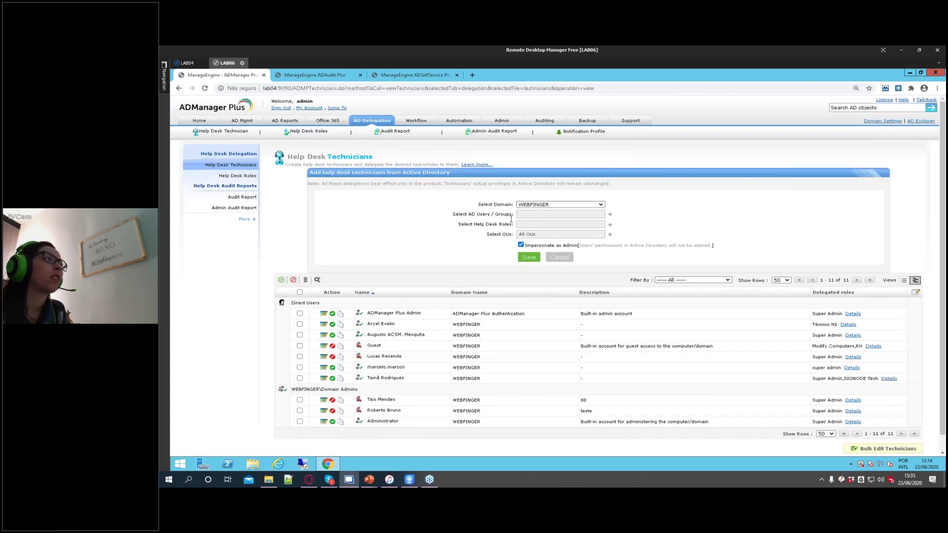
{"action": "left_click", "coordinate": [610, 216]}
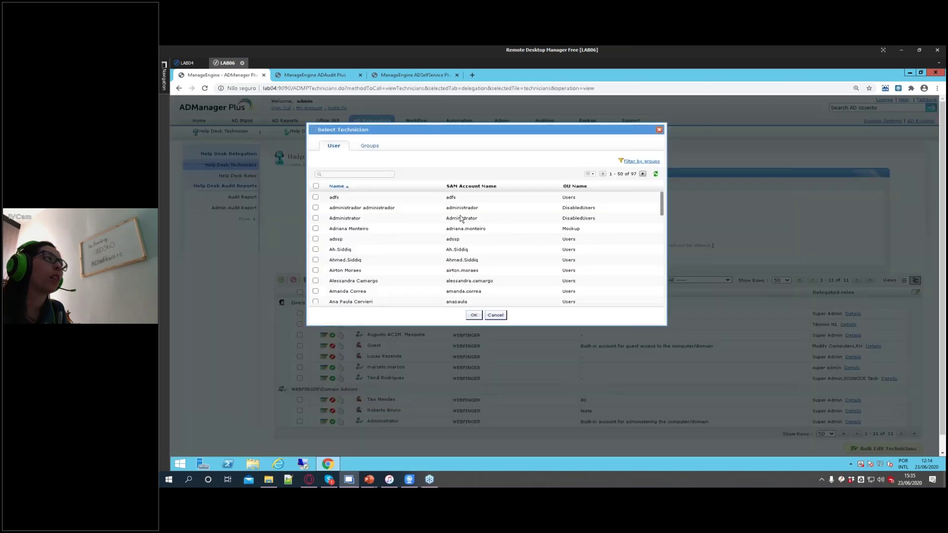
{"action": "left_click", "coordinate": [495, 315]}
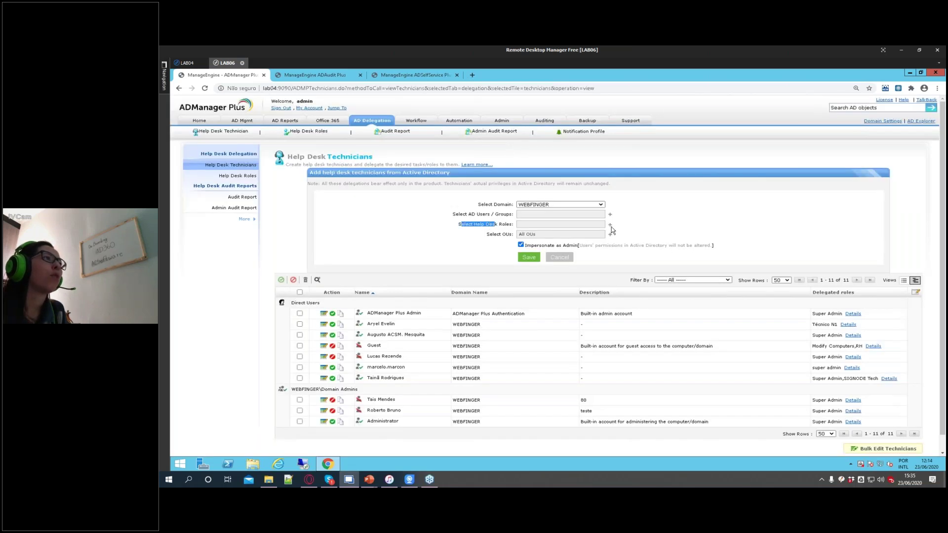
{"action": "left_click", "coordinate": [610, 225]}
{"action": "left_click_drag", "start_coordinate": [661, 269], "coordinate": [661, 312]}
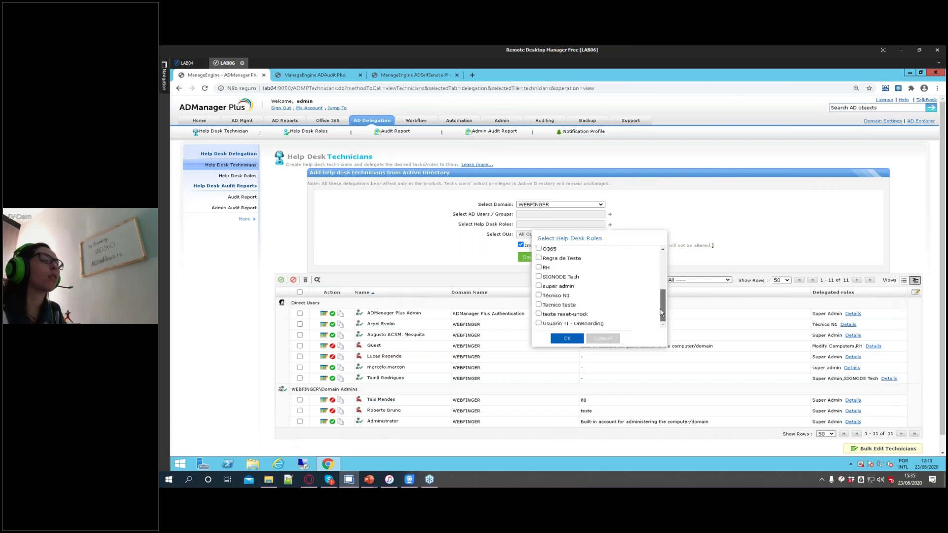
{"action": "left_click", "coordinate": [613, 340]}
{"action": "scroll", "coordinate": [372, 350], "scroll_direction": "down", "scroll_amount": 1}
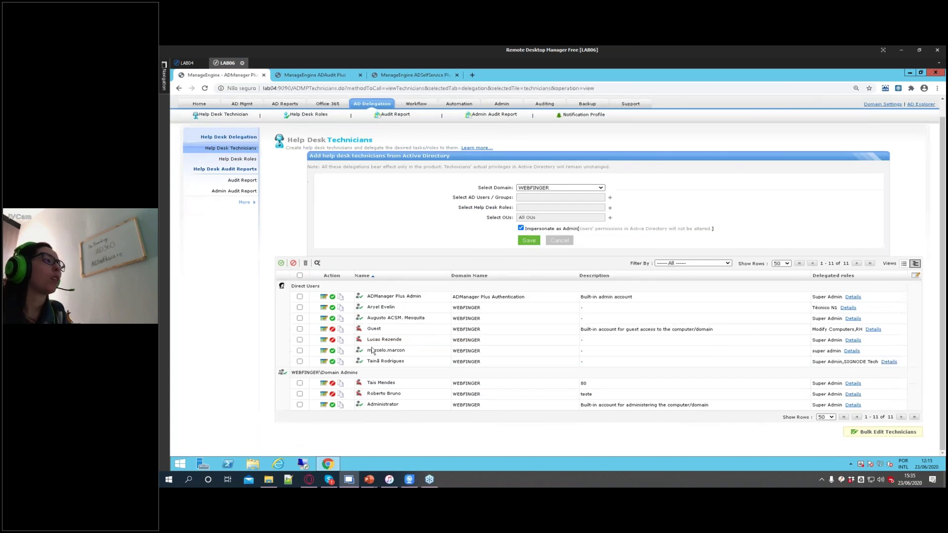
{"action": "left_click_drag", "start_coordinate": [367, 361], "coordinate": [402, 361]}
{"action": "key", "text": "F5"}
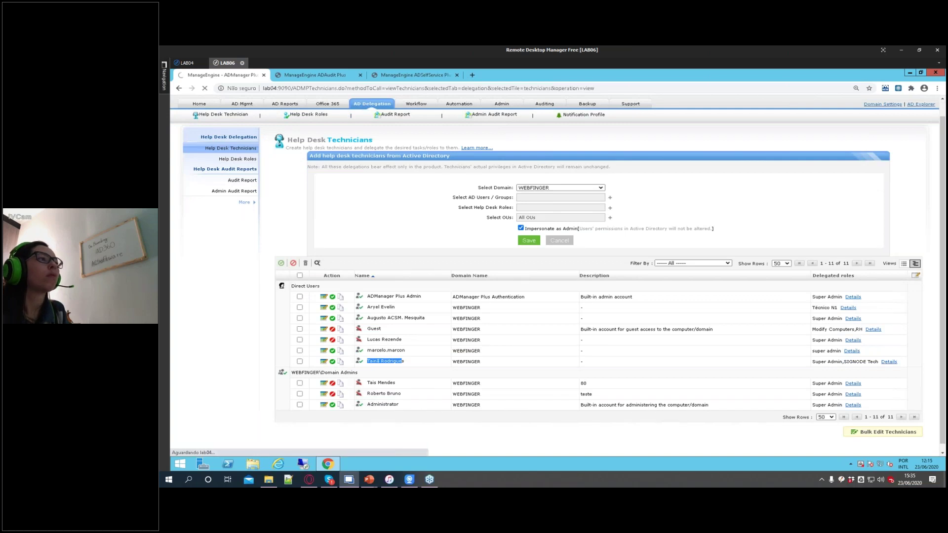
- Edit the existing technician and delegate All OUs
{"action": "left_click", "coordinate": [323, 363]}
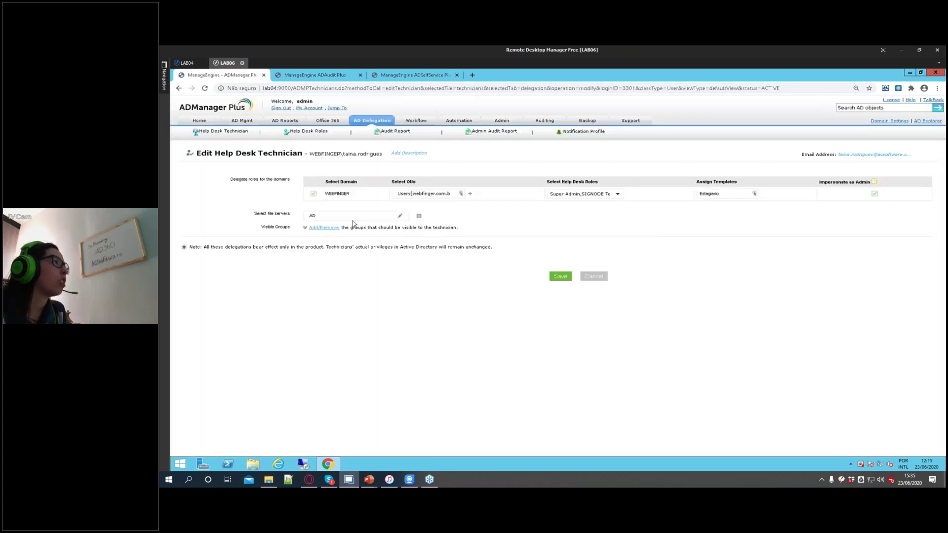
{"action": "left_click_drag", "start_coordinate": [325, 193], "coordinate": [344, 193]}
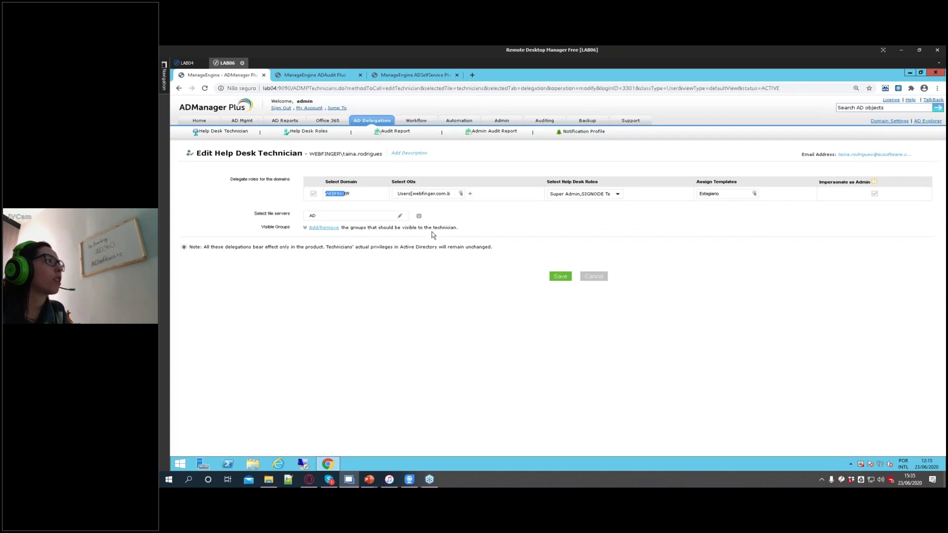
{"action": "left_click", "coordinate": [414, 193]}
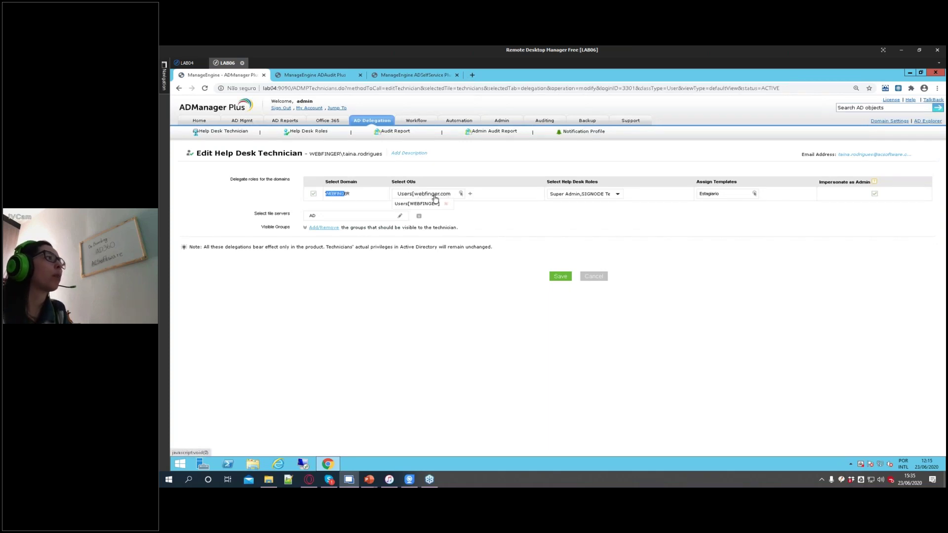
{"action": "left_click", "coordinate": [447, 210]}
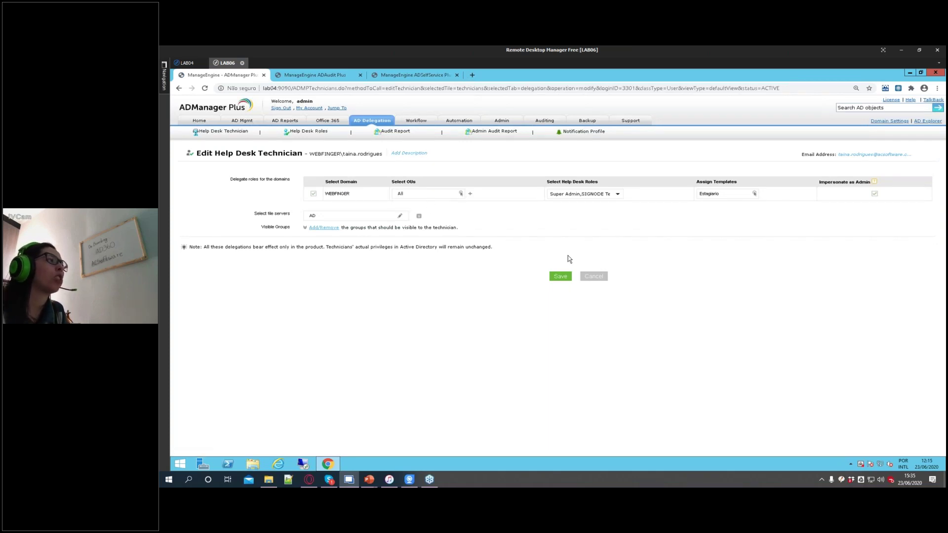
- Replace the technician's Super Admin and SIGNODE Tech roles with Usuario TI - OnBoarding
{"action": "left_click", "coordinate": [605, 196]}
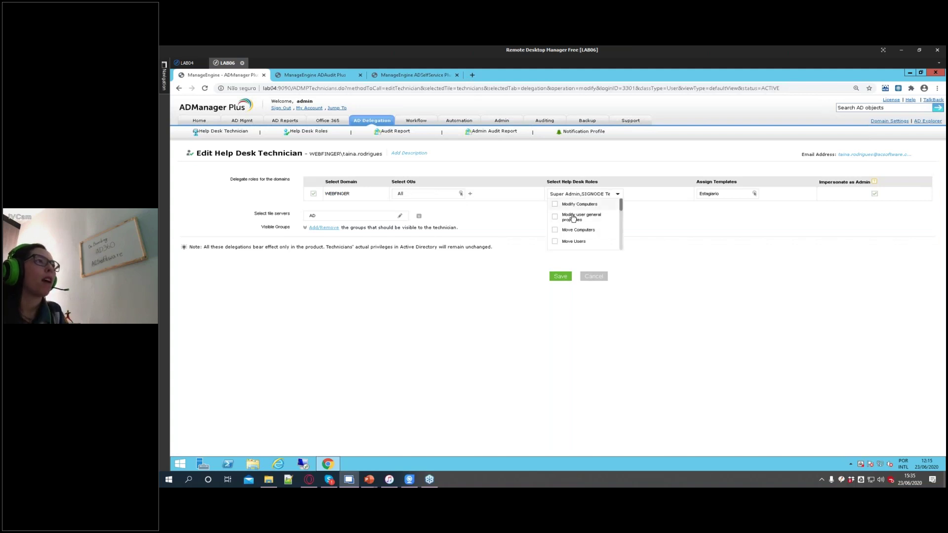
{"action": "scroll", "coordinate": [622, 210], "scroll_direction": "down", "scroll_amount": 2}
{"action": "left_click", "coordinate": [554, 233]}
{"action": "left_click_drag", "start_coordinate": [620, 212], "coordinate": [620, 245]}
{"action": "left_click", "coordinate": [553, 233]}
{"action": "left_click", "coordinate": [587, 244]}
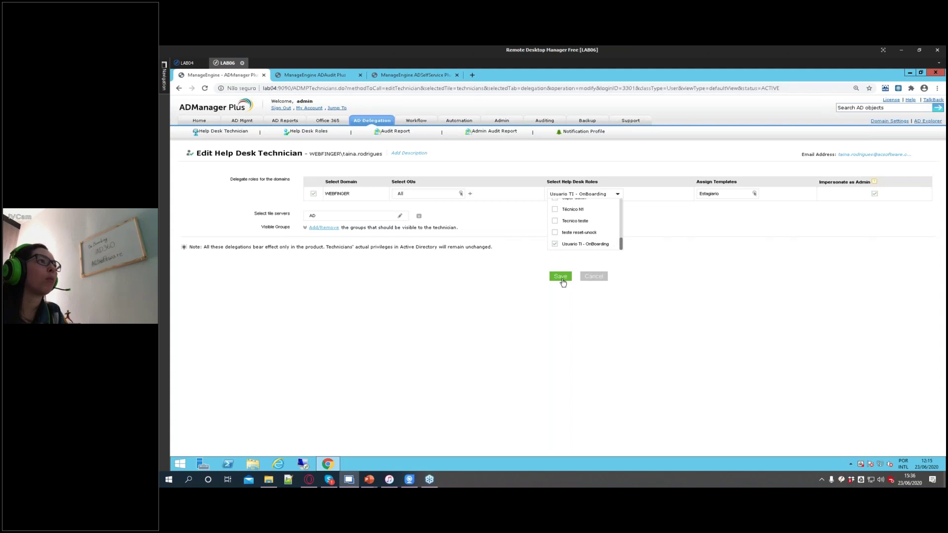
{"action": "left_click", "coordinate": [540, 281]}
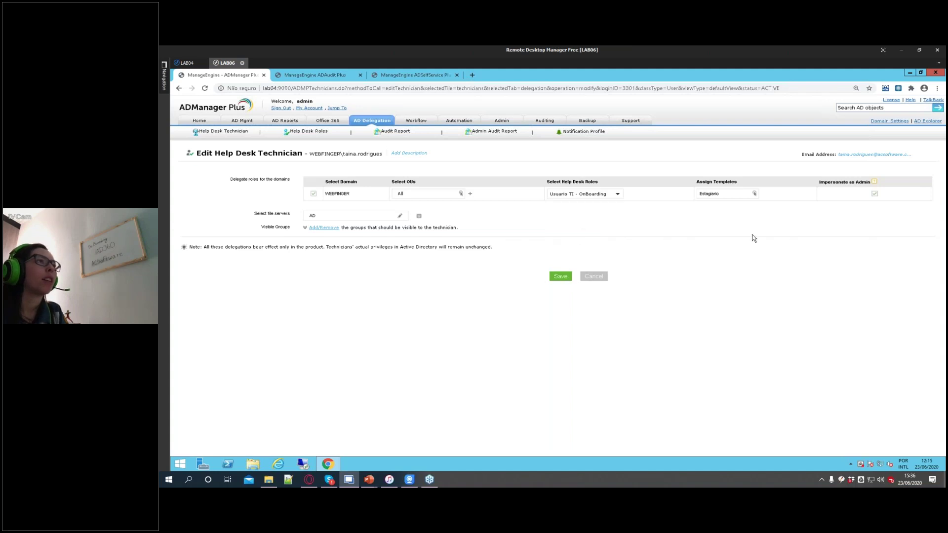
- Drop Estagiario and Gestor templates; use User TI - On Boarding for creation, Estagiário for modification
{"action": "left_click", "coordinate": [754, 193]}
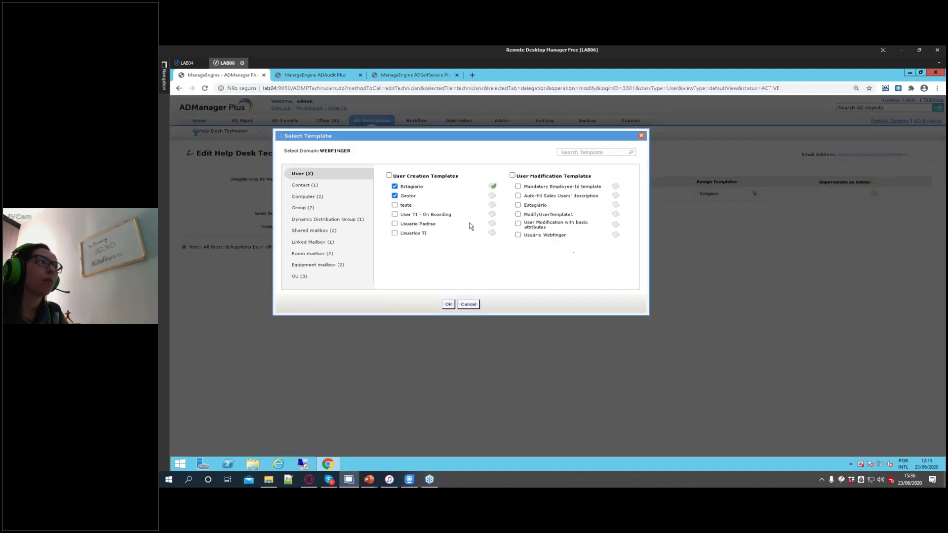
{"action": "left_click", "coordinate": [394, 186]}
{"action": "left_click", "coordinate": [394, 196]}
{"action": "left_click", "coordinate": [394, 215]}
{"action": "left_click", "coordinate": [492, 214]}
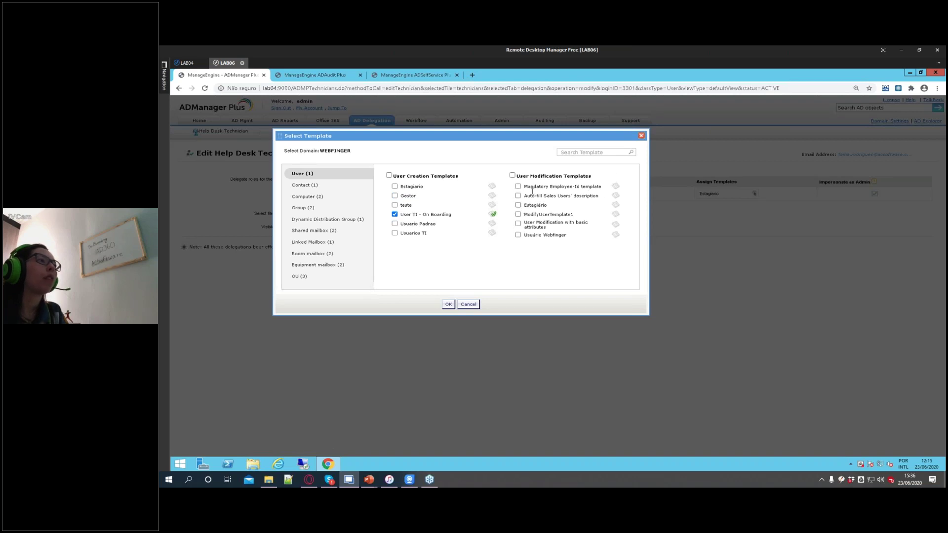
{"action": "left_click", "coordinate": [518, 205]}
{"action": "left_click", "coordinate": [616, 204]}
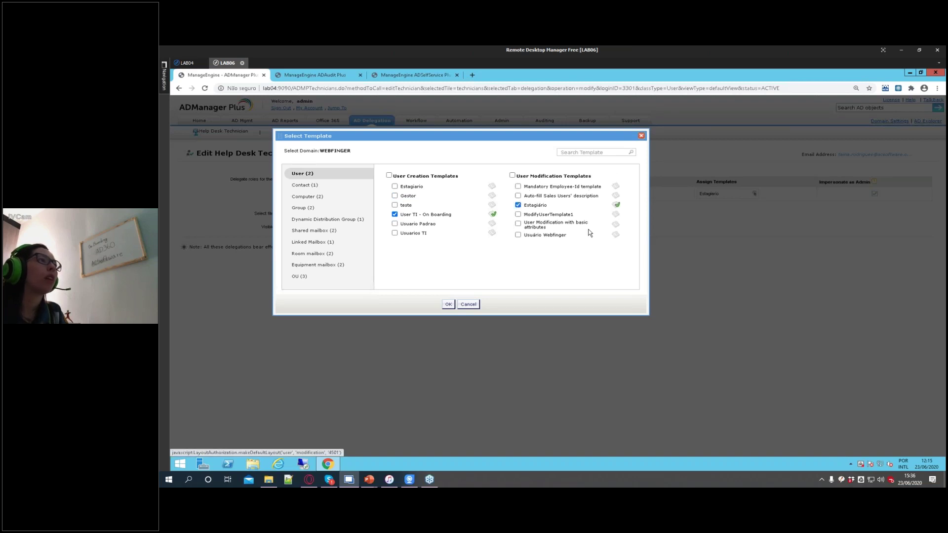
{"action": "left_click", "coordinate": [448, 304]}
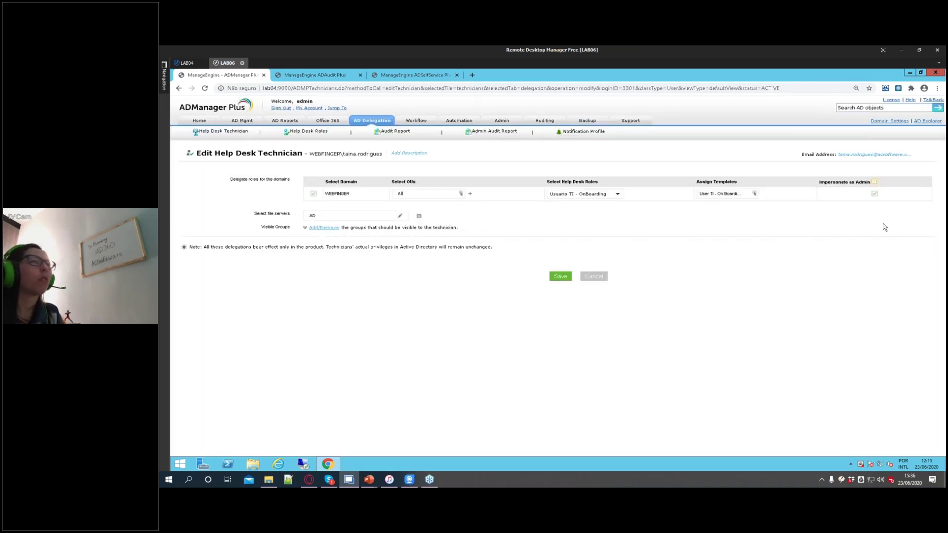
{"action": "left_click_drag", "start_coordinate": [839, 183], "coordinate": [268, 218]}
- Expand Visible Groups and save the technician's updated delegation, then select the server address
{"action": "left_click", "coordinate": [246, 219]}
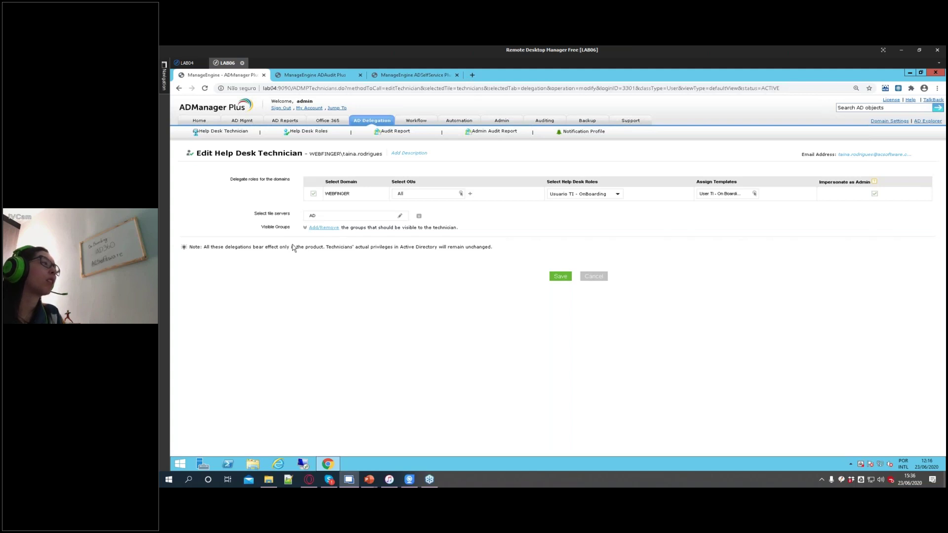
{"action": "left_click", "coordinate": [321, 228]}
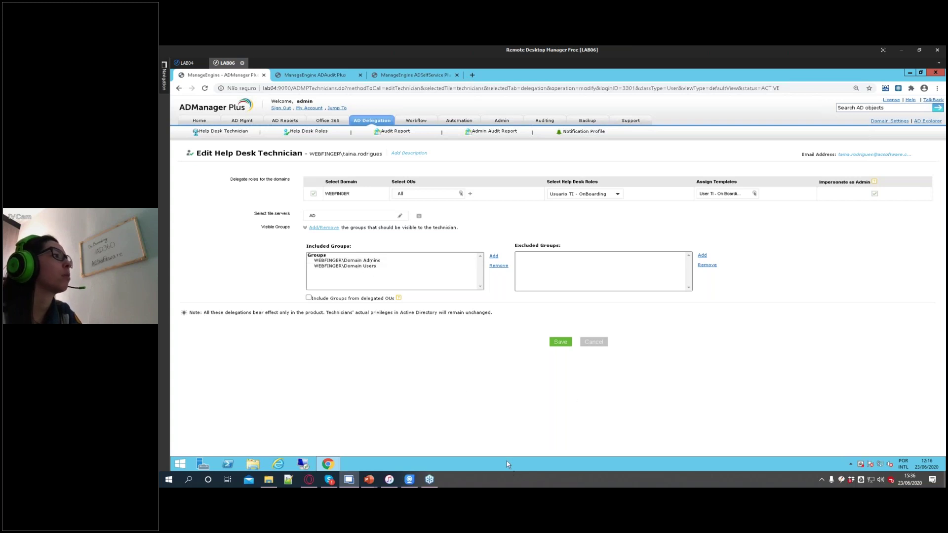
{"action": "left_click", "coordinate": [559, 344]}
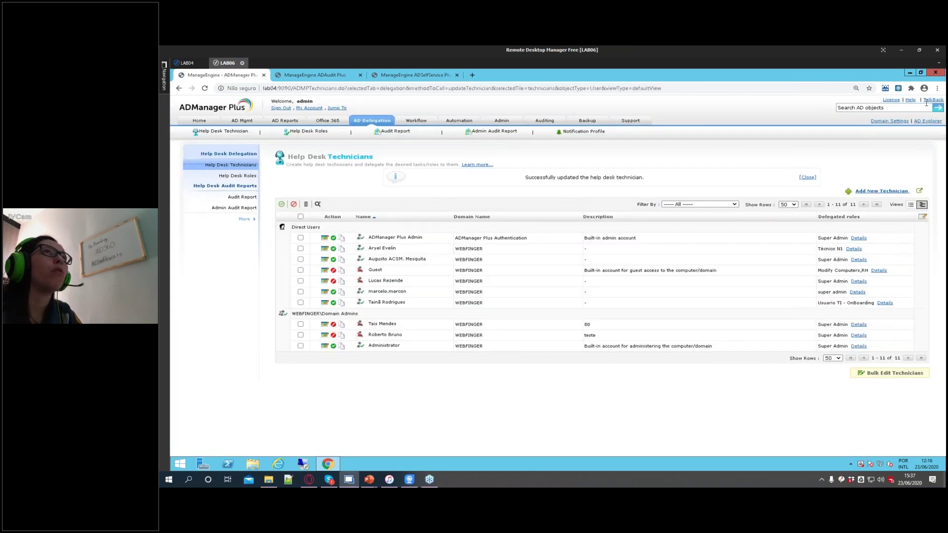
{"action": "left_click_drag", "start_coordinate": [291, 89], "coordinate": [262, 89]}
{"action": "key", "text": "ctrl+c"}
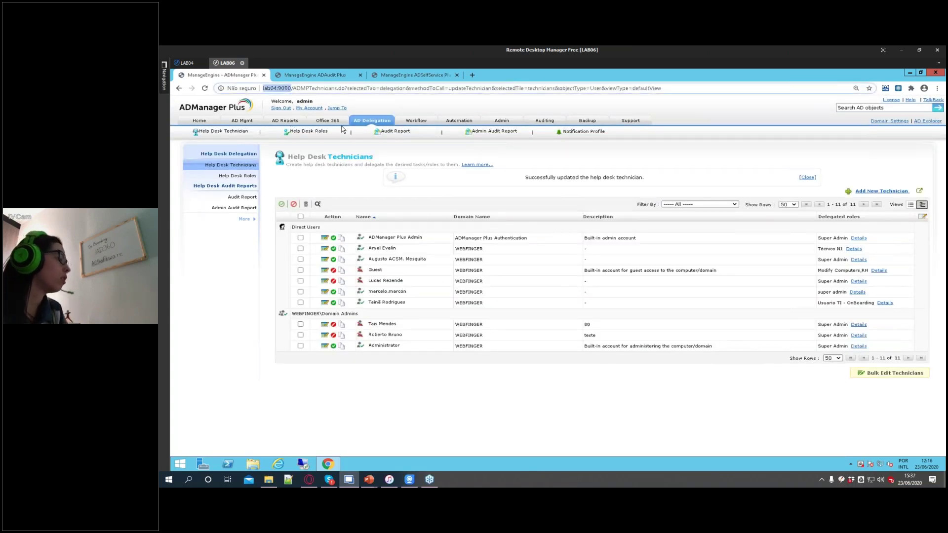
- In a Chrome guest window, open lab04:9090 and log in with the technician's credentials
{"action": "left_click", "coordinate": [923, 88]}
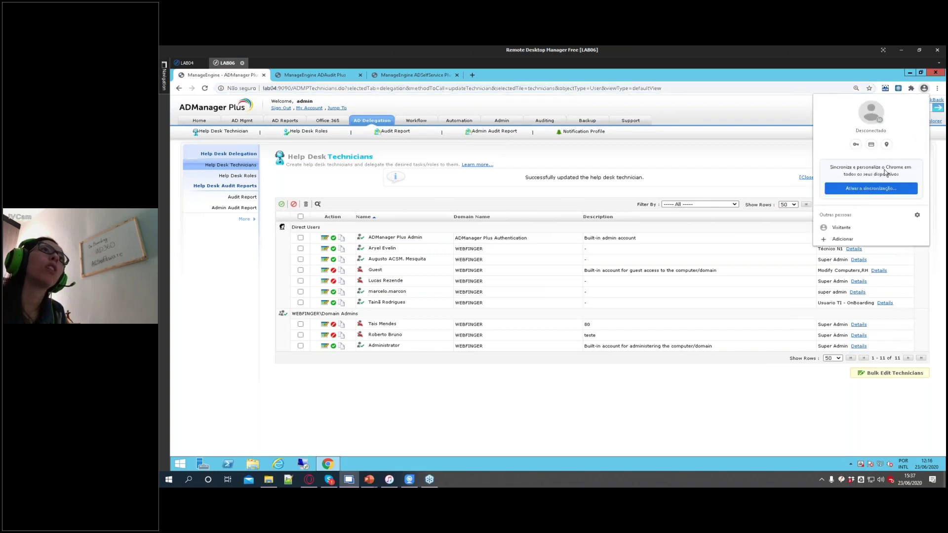
{"action": "left_click", "coordinate": [841, 227]}
{"action": "key", "text": "ctrl+v"}
{"action": "key", "text": "Return"}
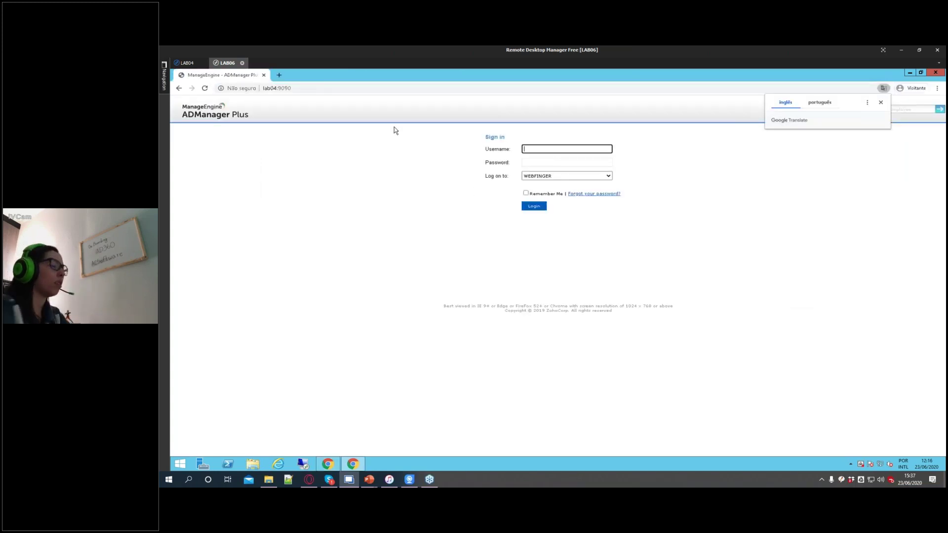
{"action": "key", "text": "Tab"}
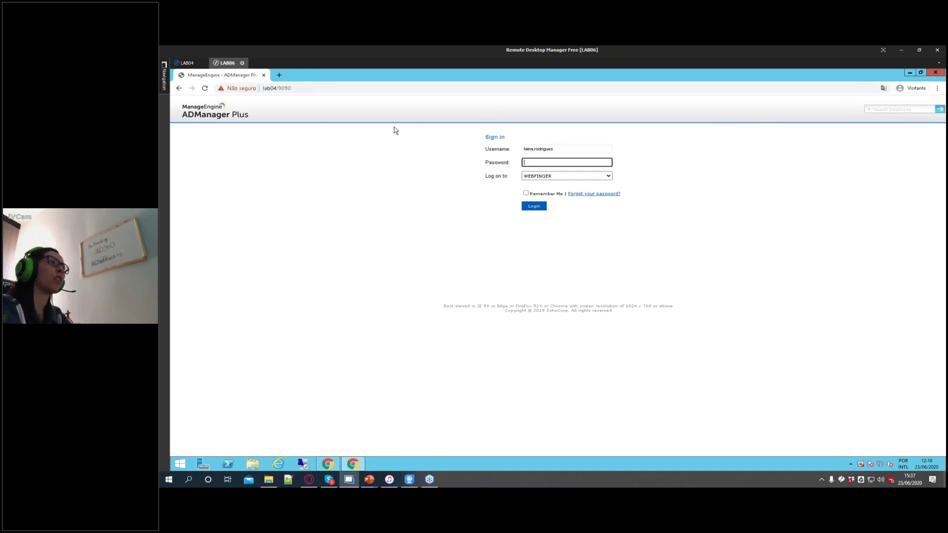
{"action": "type", "text": "••••••"}
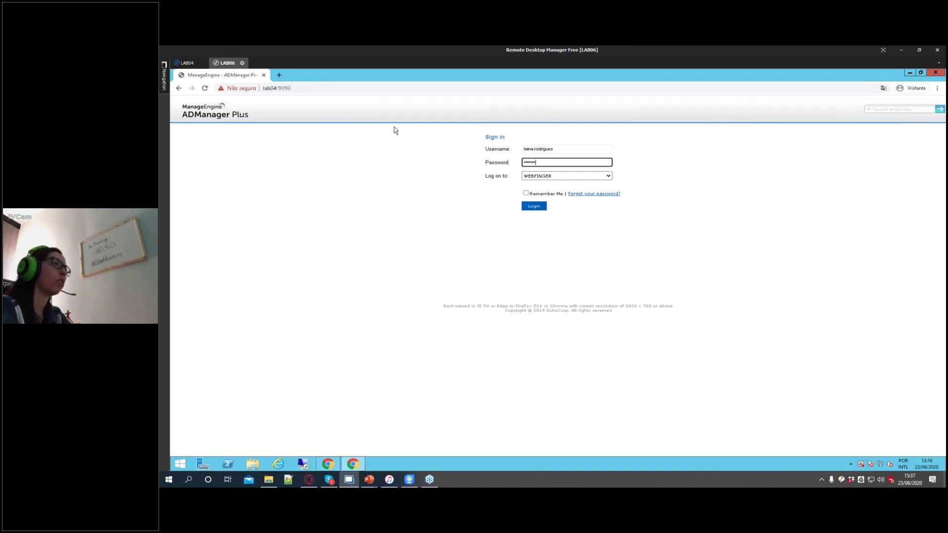
{"action": "left_click", "coordinate": [534, 207]}
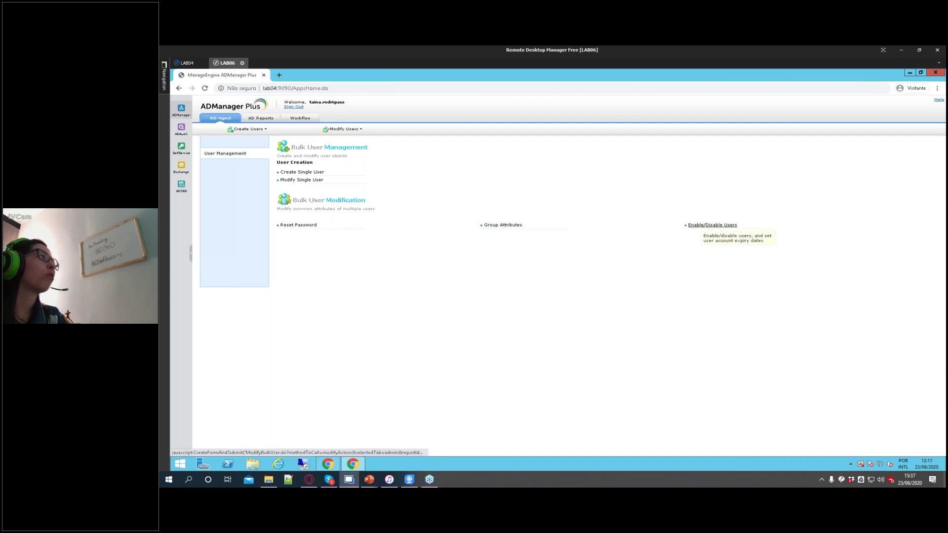
- Browse the technician's Password and Compliance Reports and the Workflow request types available
{"action": "left_click", "coordinate": [260, 118]}
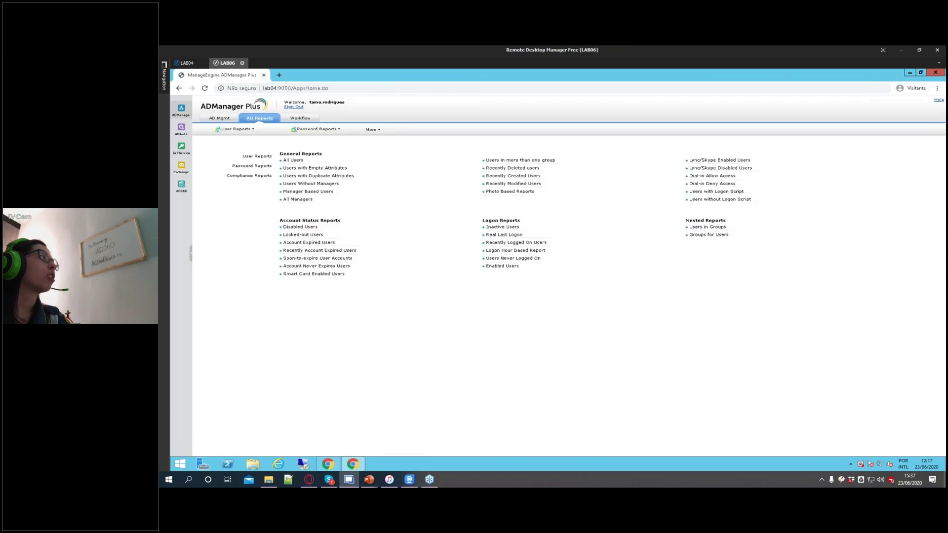
{"action": "left_click", "coordinate": [249, 168]}
{"action": "left_click", "coordinate": [248, 176]}
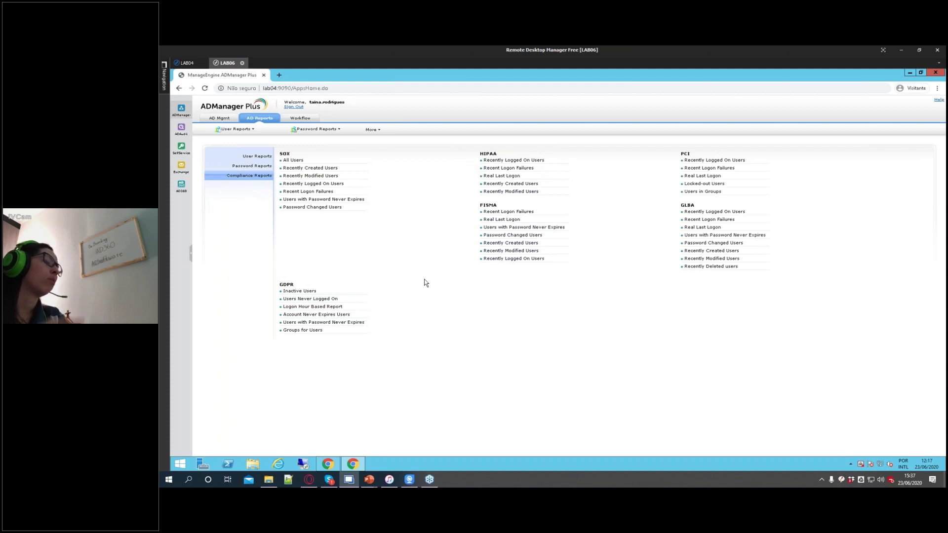
{"action": "left_click", "coordinate": [296, 120]}
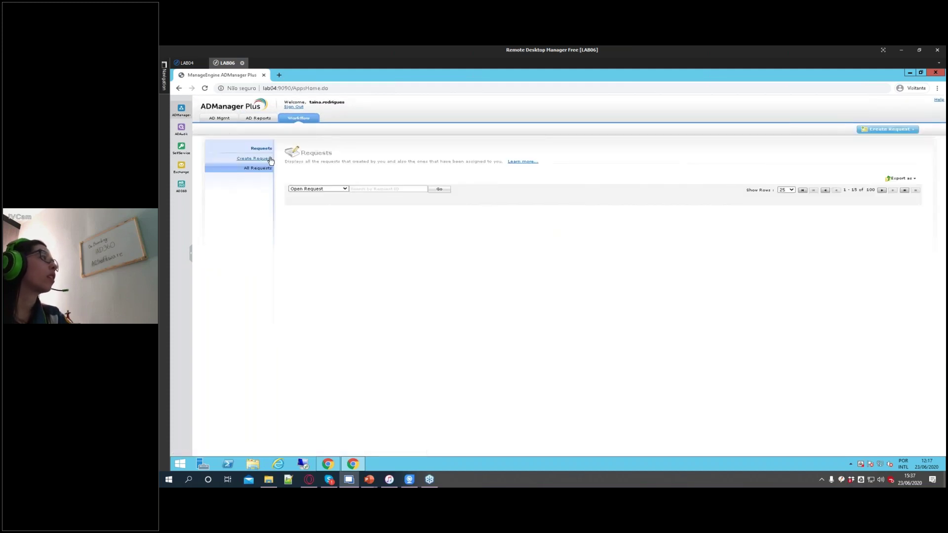
{"action": "left_click", "coordinate": [899, 130]}
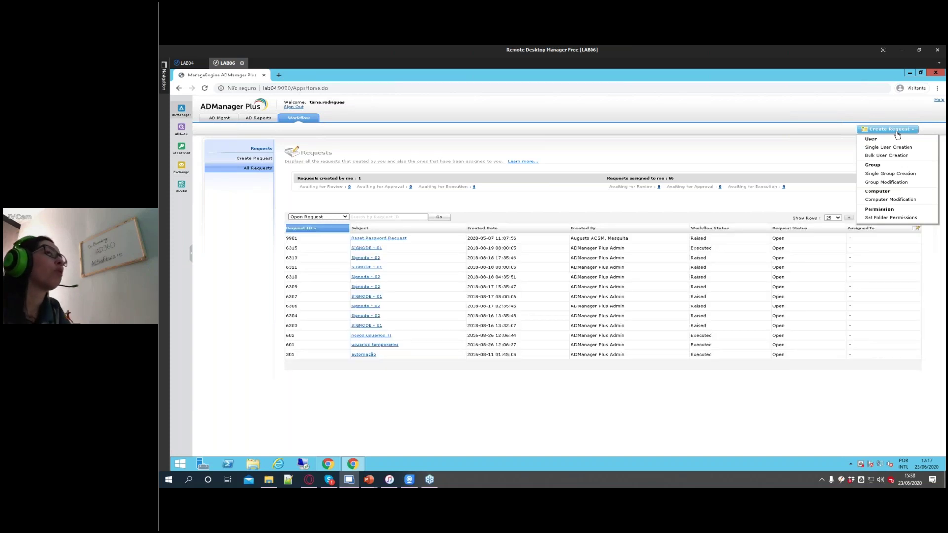
{"action": "left_click", "coordinate": [475, 144]}
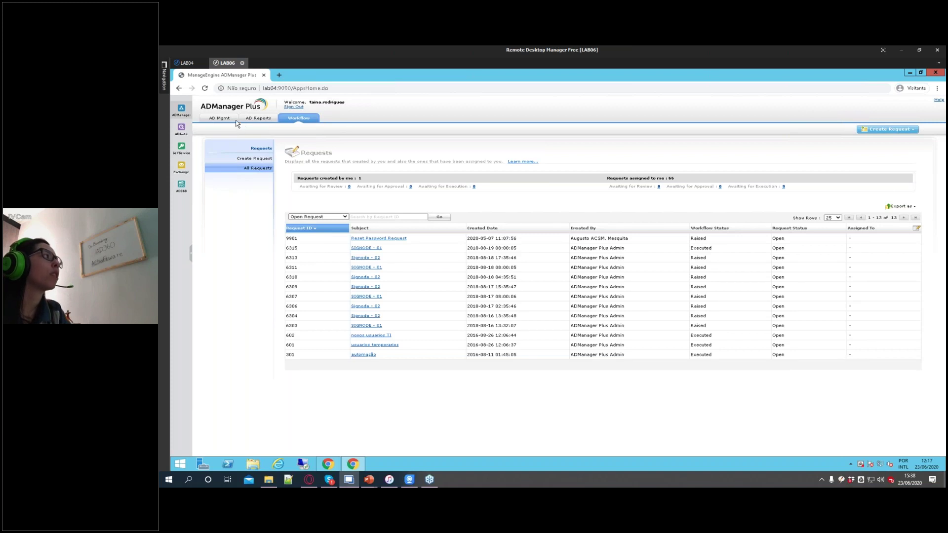
{"action": "left_click", "coordinate": [221, 119]}
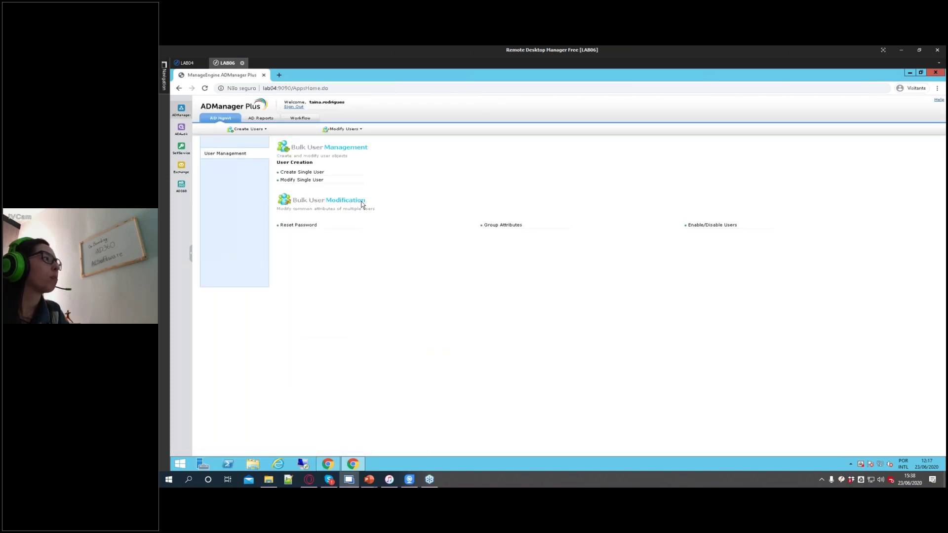
- Confirm the single-user form uses the User TI - On Boarding template, then return to the admin window
{"action": "left_click", "coordinate": [300, 173]}
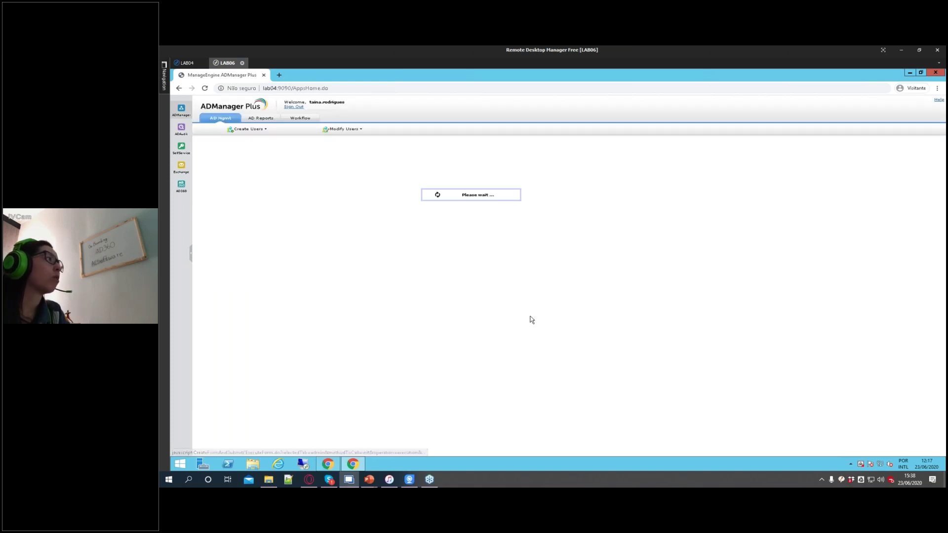
{"action": "left_click_drag", "start_coordinate": [580, 164], "coordinate": [633, 164]}
{"action": "double_click", "coordinate": [592, 178]}
{"action": "triple_click", "coordinate": [616, 178]}
{"action": "left_click", "coordinate": [615, 181]}
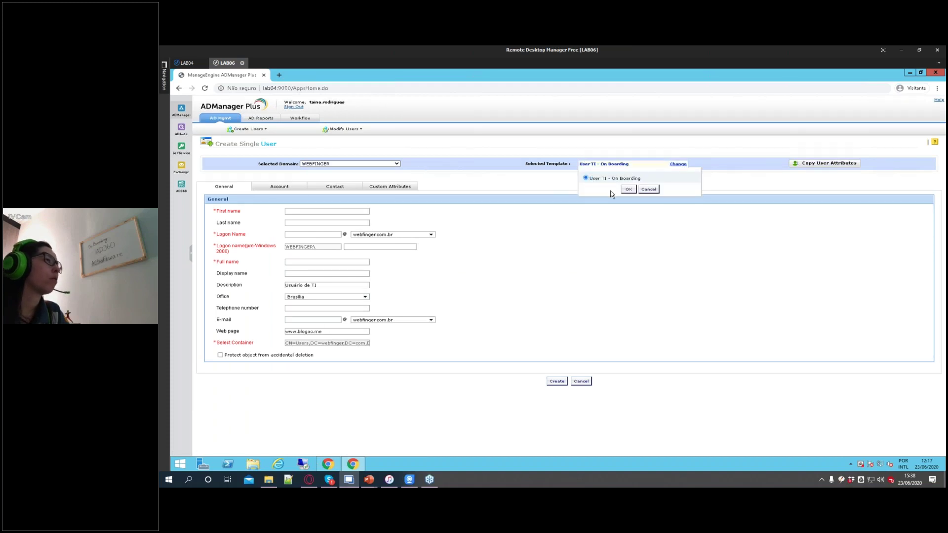
{"action": "left_click", "coordinate": [643, 189]}
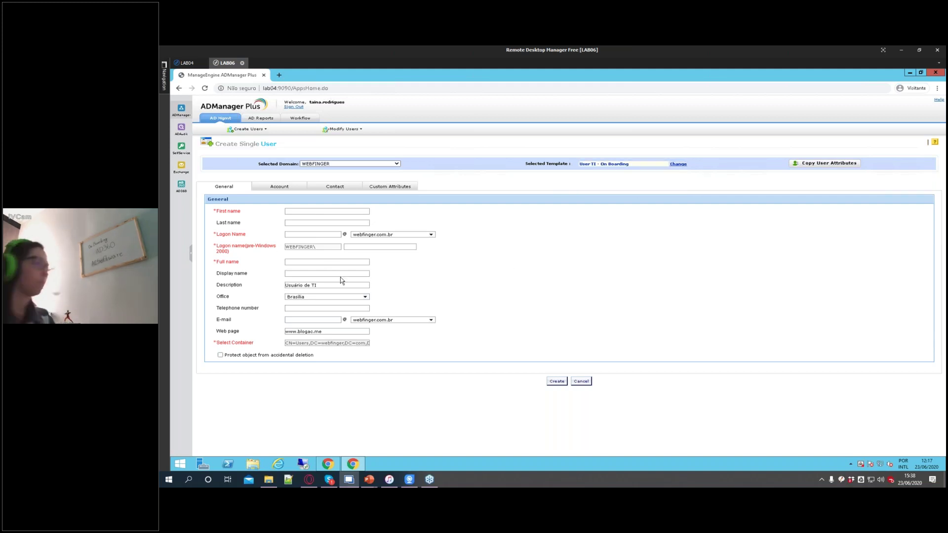
{"action": "left_click", "coordinate": [328, 463]}
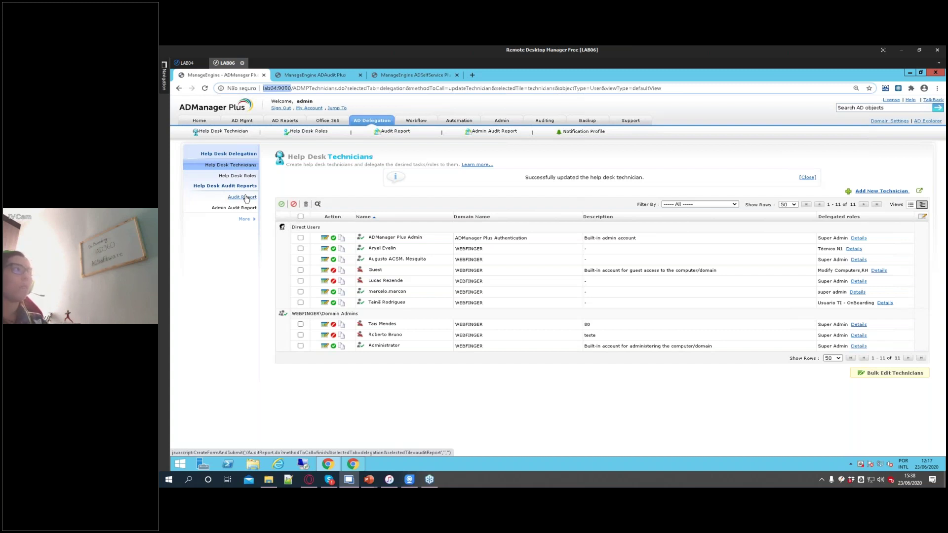
- Open the Help Desk Audit Report and check who performed the first audited action
{"action": "left_click", "coordinate": [246, 197]}
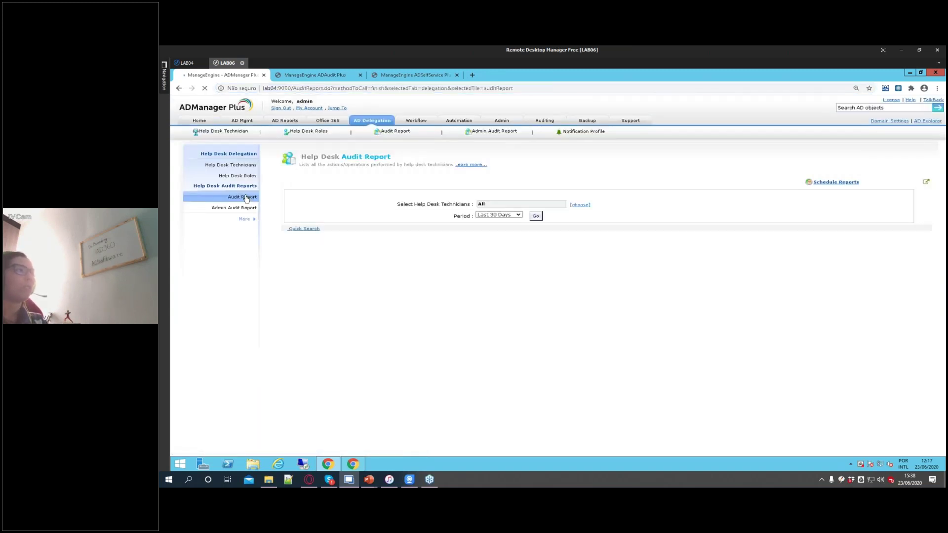
{"action": "left_click_drag", "start_coordinate": [635, 252], "coordinate": [663, 253]}
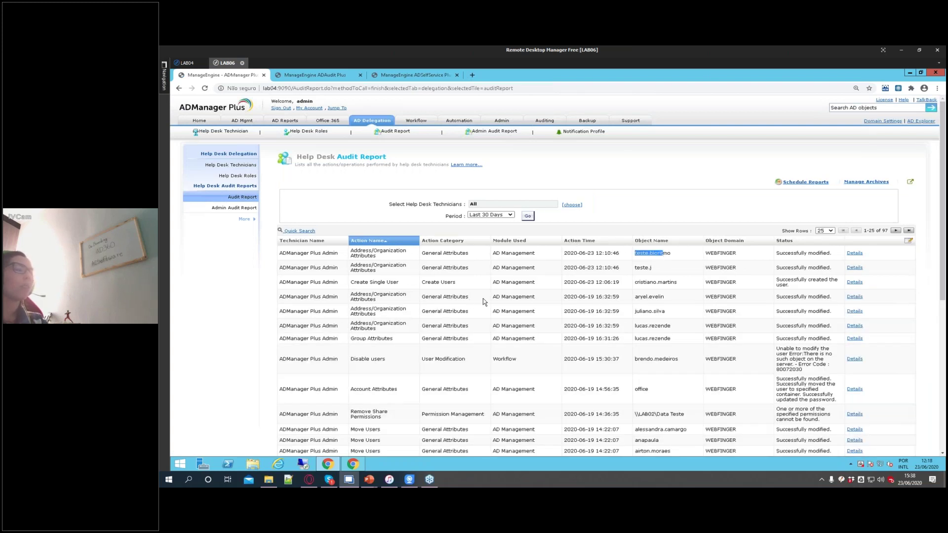
{"action": "scroll", "coordinate": [484, 301], "scroll_direction": "down", "scroll_amount": 1}
{"action": "left_click_drag", "start_coordinate": [281, 215], "coordinate": [338, 217]}
{"action": "scroll", "coordinate": [874, 110], "scroll_direction": "up", "scroll_amount": 1}
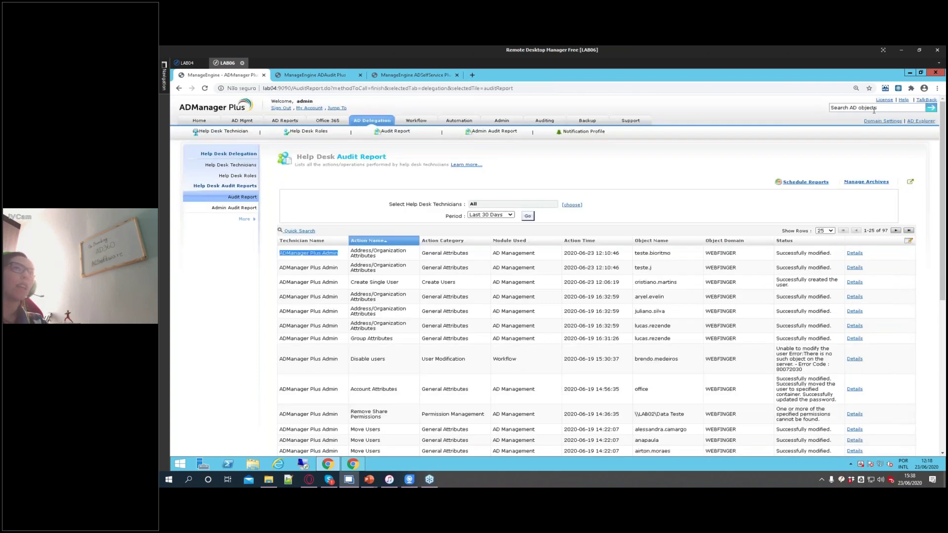
{"action": "left_click_drag", "start_coordinate": [313, 102], "coordinate": [295, 101]}
- Review the action names and the objects in the first rows, including the user created in row 3
{"action": "double_click", "coordinate": [363, 255]}
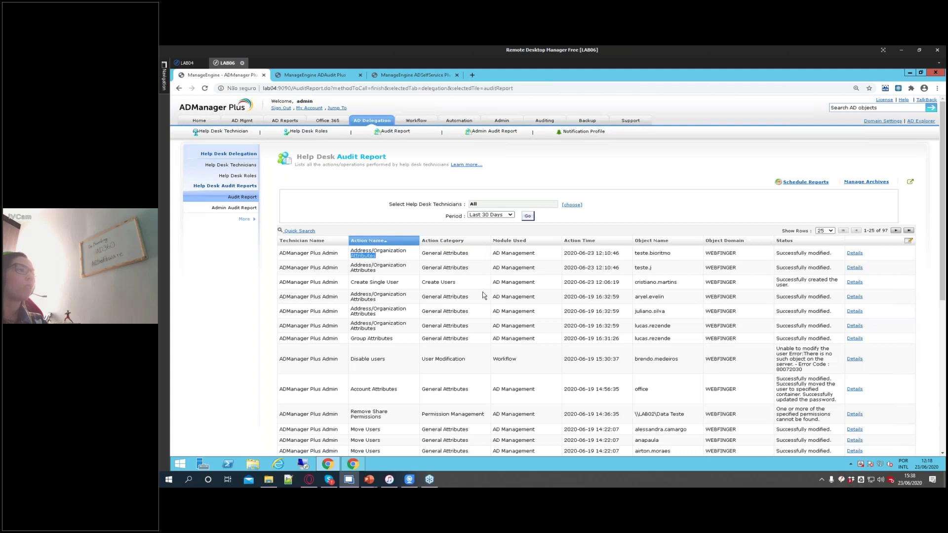
{"action": "double_click", "coordinate": [360, 250]}
{"action": "left_click_drag", "start_coordinate": [567, 252], "coordinate": [655, 297]}
{"action": "double_click", "coordinate": [643, 267]}
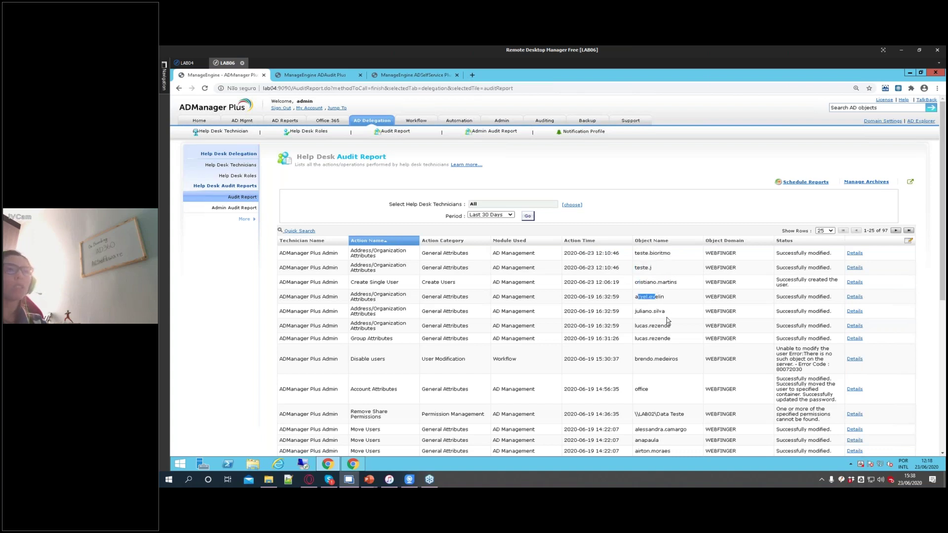
{"action": "left_click_drag", "start_coordinate": [798, 291], "coordinate": [778, 272]}
{"action": "left_click", "coordinate": [778, 272]}
{"action": "left_click_drag", "start_coordinate": [636, 281], "coordinate": [677, 282]}
{"action": "left_click_drag", "start_coordinate": [782, 285], "coordinate": [801, 288]}
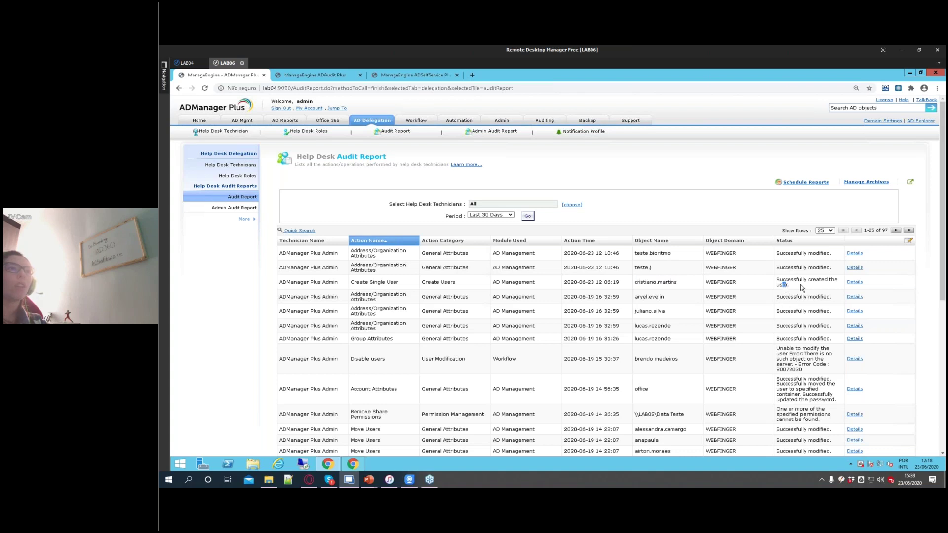
- Inspect the Create Single User action's properties, including logon hours, then close the details
{"action": "left_click", "coordinate": [854, 281]}
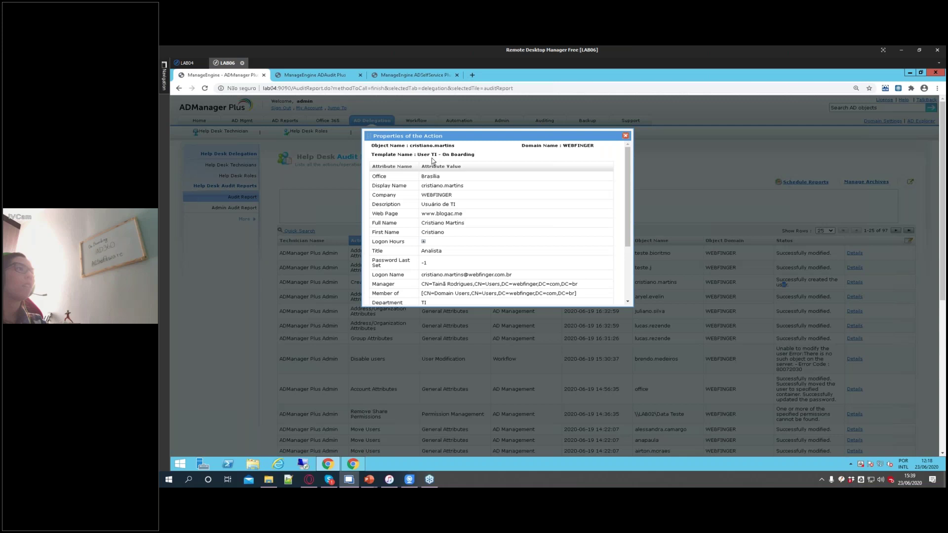
{"action": "left_click_drag", "start_coordinate": [407, 145], "coordinate": [457, 146]}
{"action": "left_click_drag", "start_coordinate": [420, 177], "coordinate": [449, 213]}
{"action": "left_click", "coordinate": [423, 241]}
{"action": "scroll", "coordinate": [481, 213], "scroll_direction": "down", "scroll_amount": 5}
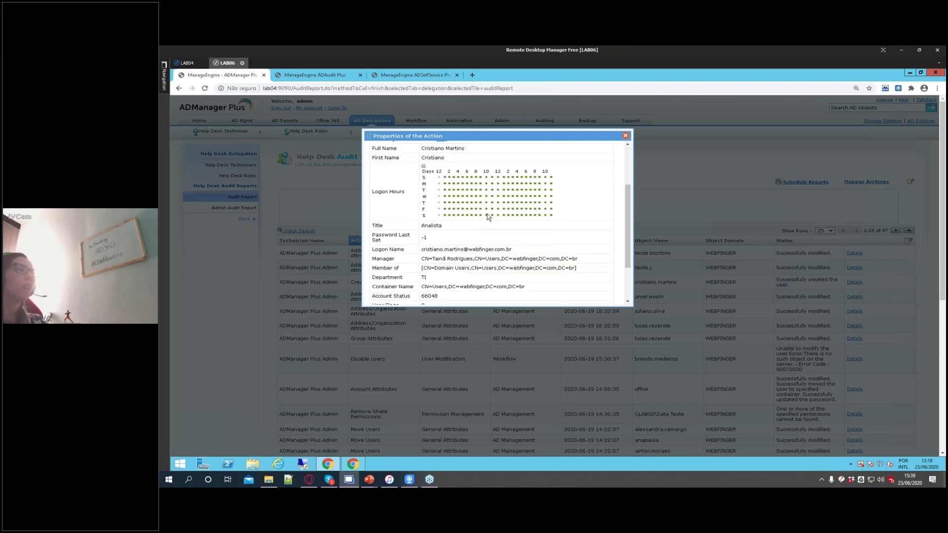
{"action": "left_click", "coordinate": [624, 136]}
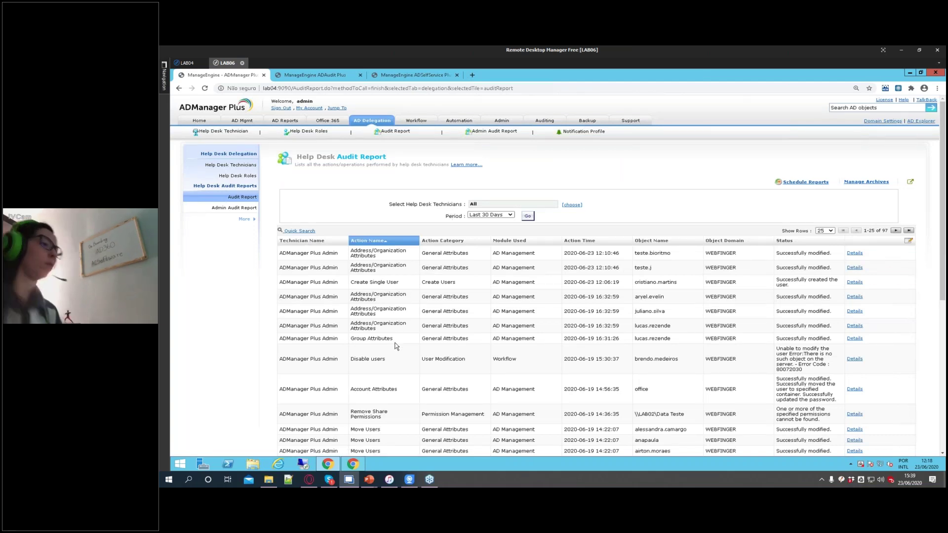
- Present slide 8 on Active Directory management, then bring up ADManager Plus's workflow requests
{"action": "key", "text": "alt+Tab"}
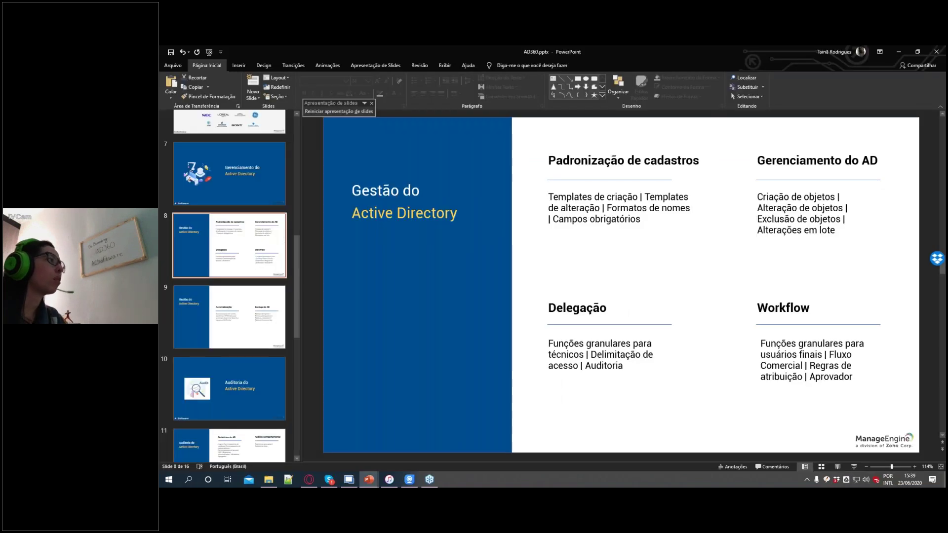
{"action": "left_click", "coordinate": [208, 52]}
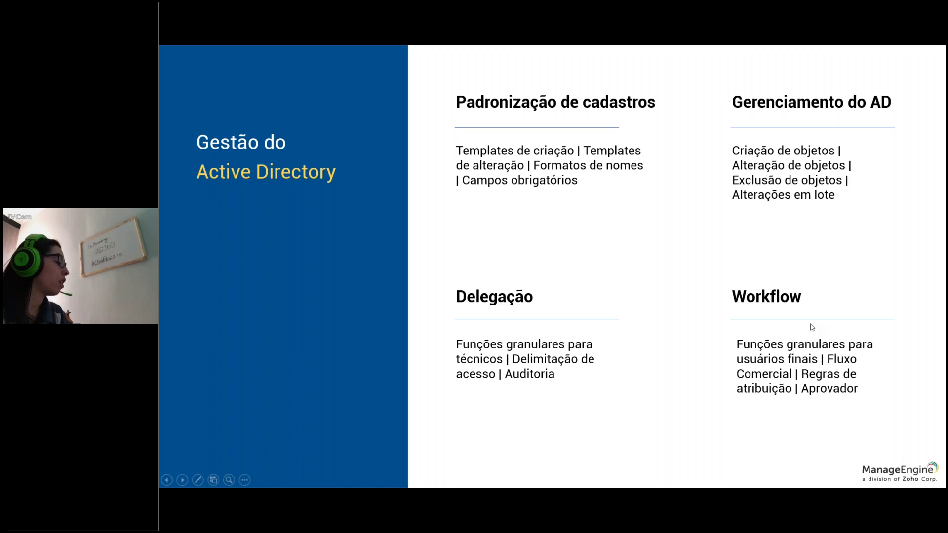
{"action": "key", "text": "alt+Tab"}
{"action": "key", "text": "alt+Tab"}
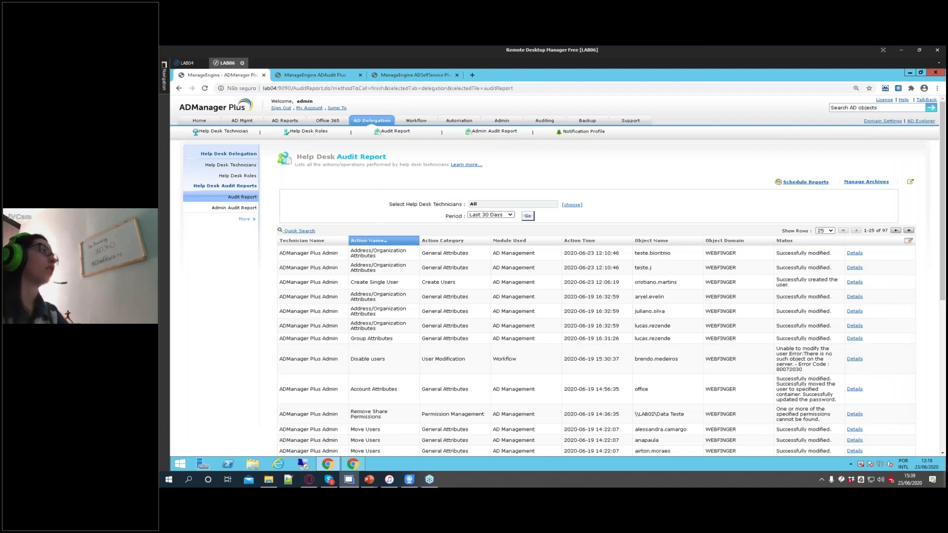
{"action": "left_click", "coordinate": [416, 122]}
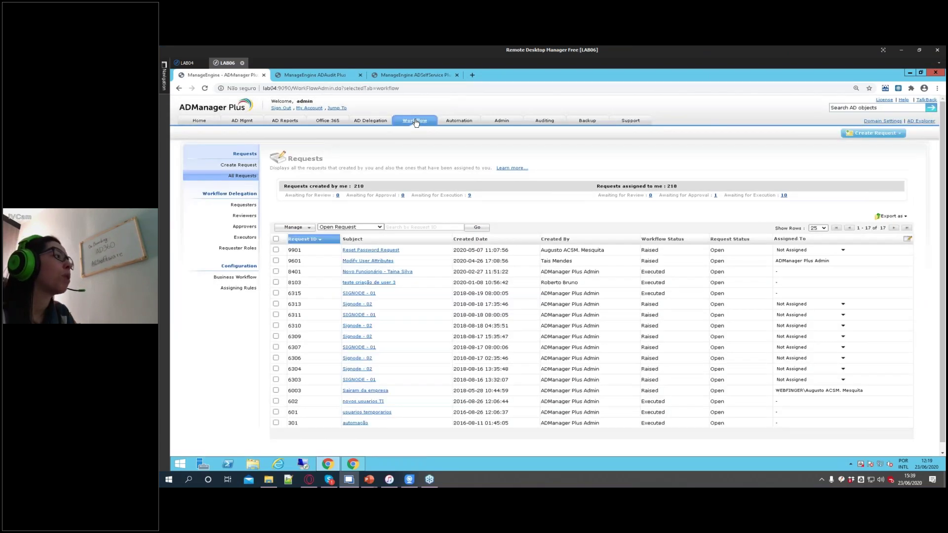
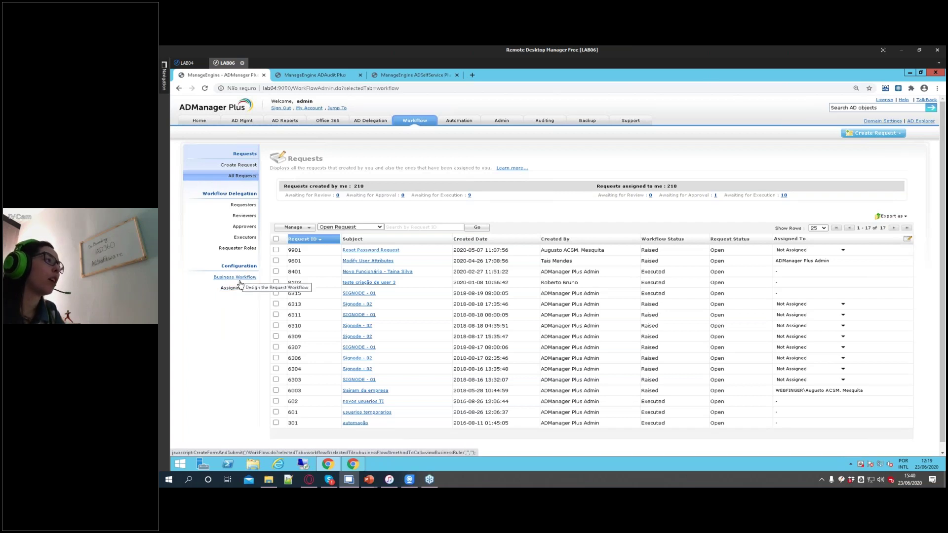
- Show the Assigning Rules list and highlight the Criação de usuario rule
{"action": "left_click", "coordinate": [239, 291]}
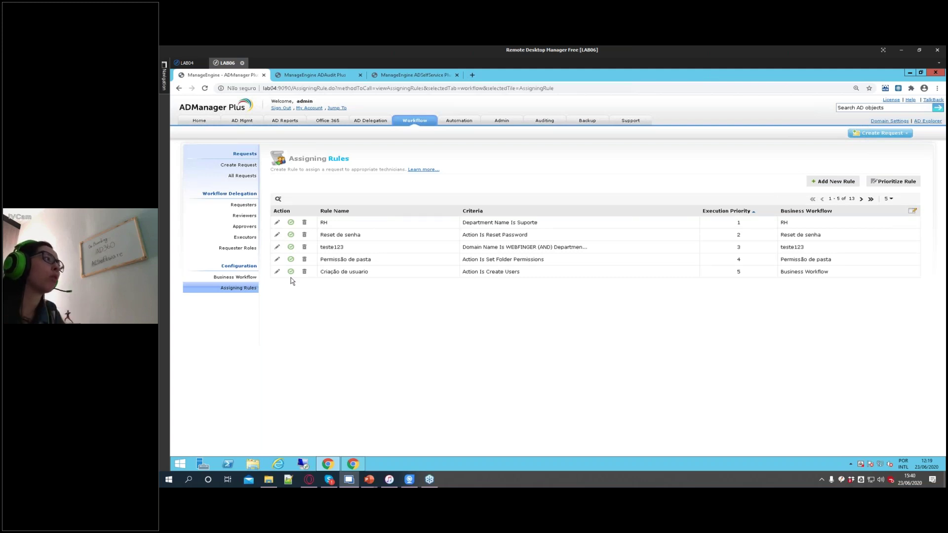
{"action": "left_click_drag", "start_coordinate": [325, 274], "coordinate": [368, 273]}
{"action": "left_click", "coordinate": [331, 300]}
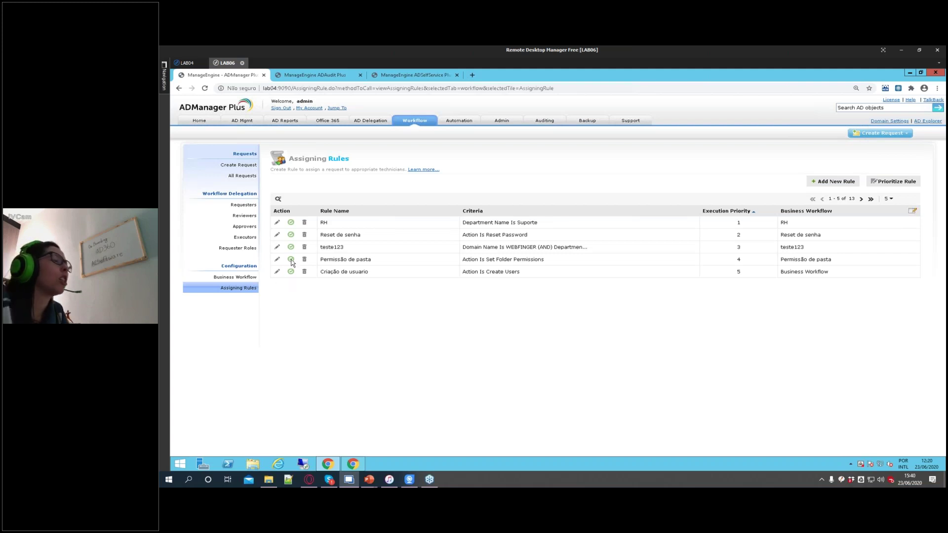
{"action": "left_click_drag", "start_coordinate": [321, 272], "coordinate": [367, 273]}
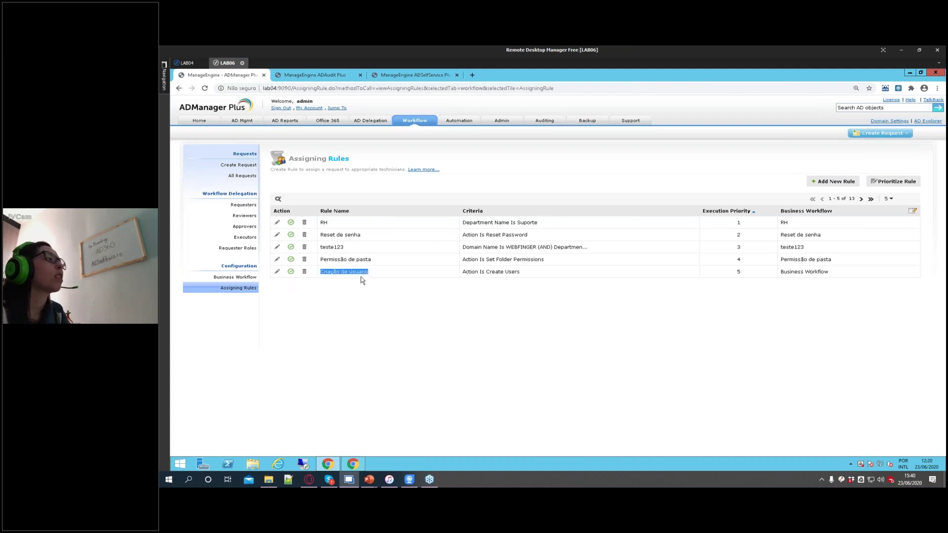
- Open the Criação de usuario rule and review its Create Users criterion and assigned technicians
{"action": "left_click", "coordinate": [277, 272]}
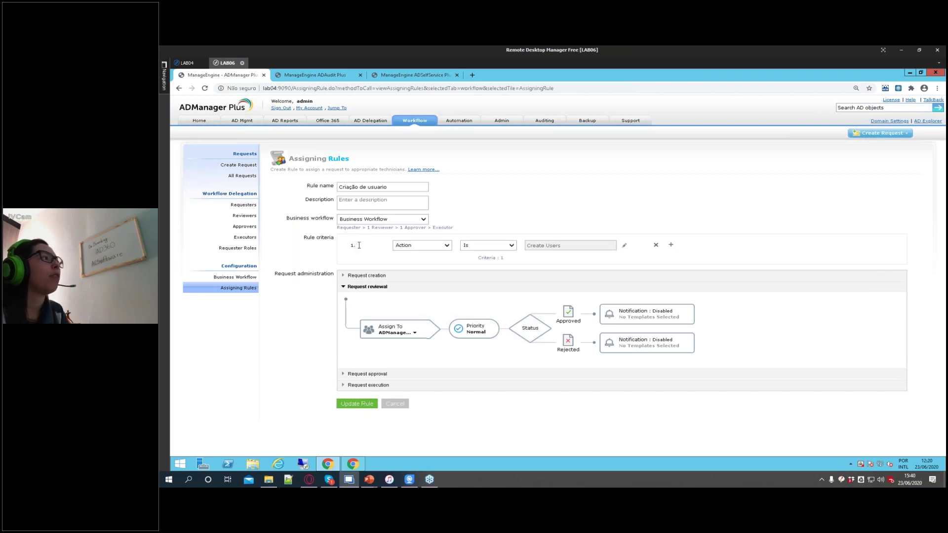
{"action": "left_click_drag", "start_coordinate": [357, 247], "coordinate": [407, 252]}
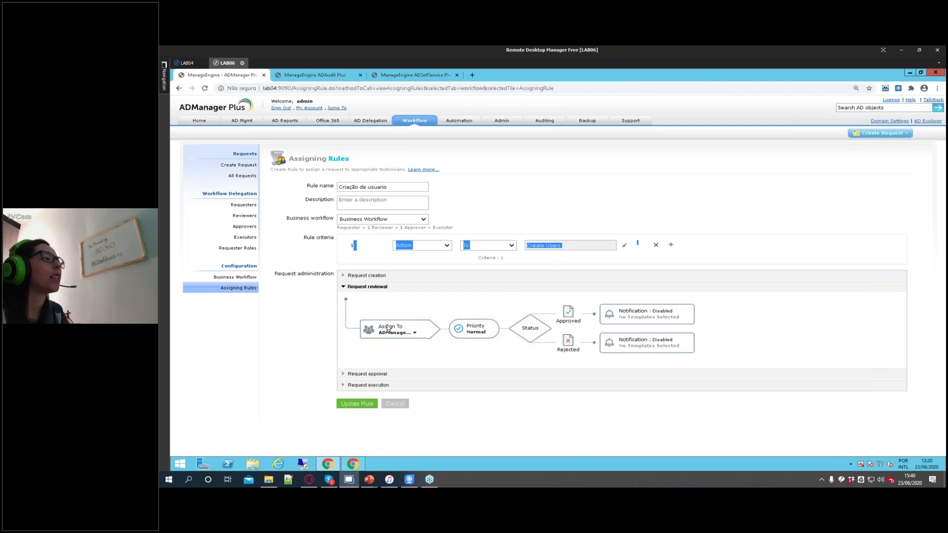
{"action": "left_click", "coordinate": [414, 334]}
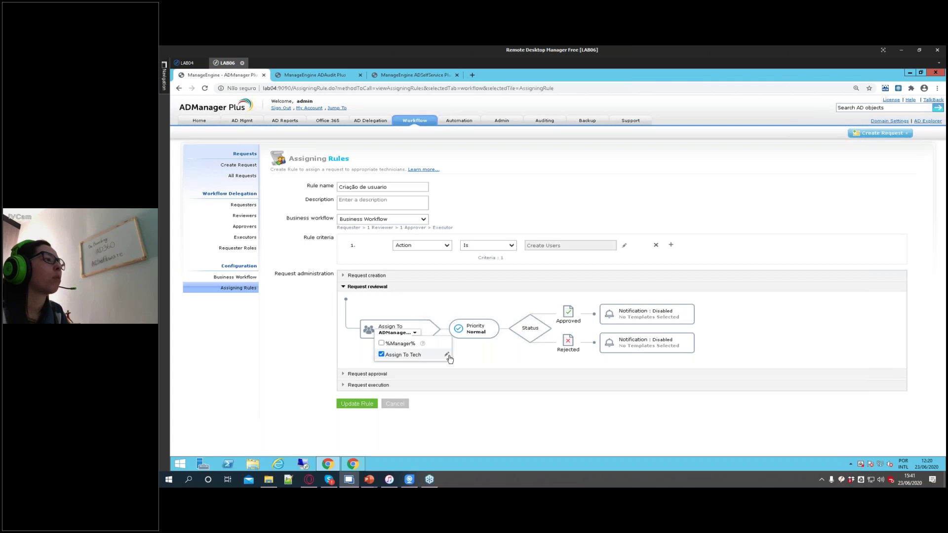
{"action": "left_click", "coordinate": [447, 354]}
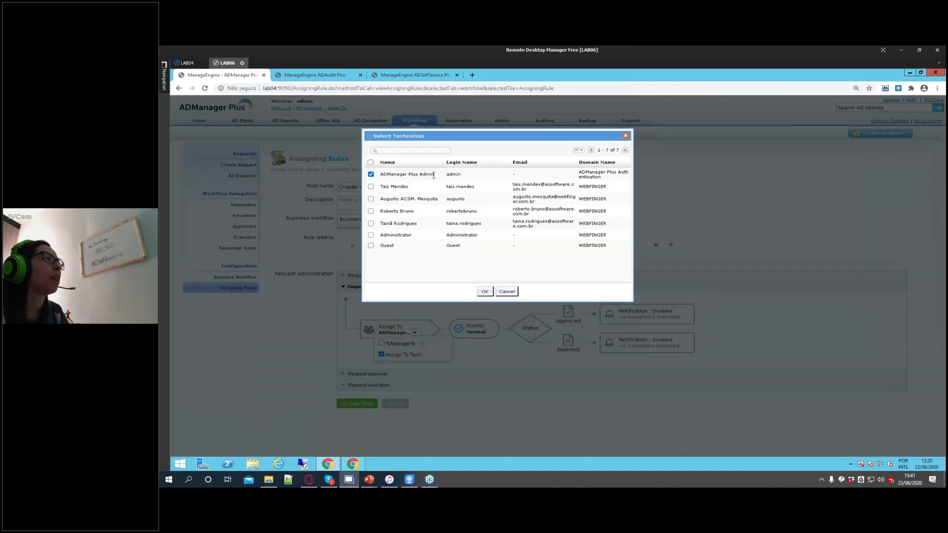
{"action": "left_click", "coordinate": [505, 292]}
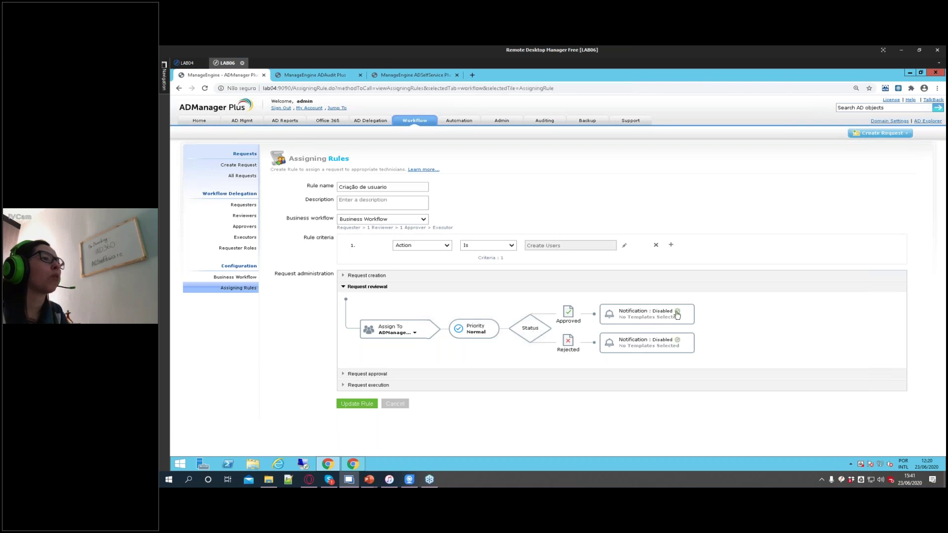
- Enable notifications for the Approved and Rejected outcomes without choosing a template
{"action": "left_click", "coordinate": [678, 312]}
{"action": "left_click", "coordinate": [685, 319]}
{"action": "left_click_drag", "start_coordinate": [432, 219], "coordinate": [488, 220]}
{"action": "left_click", "coordinate": [529, 217]}
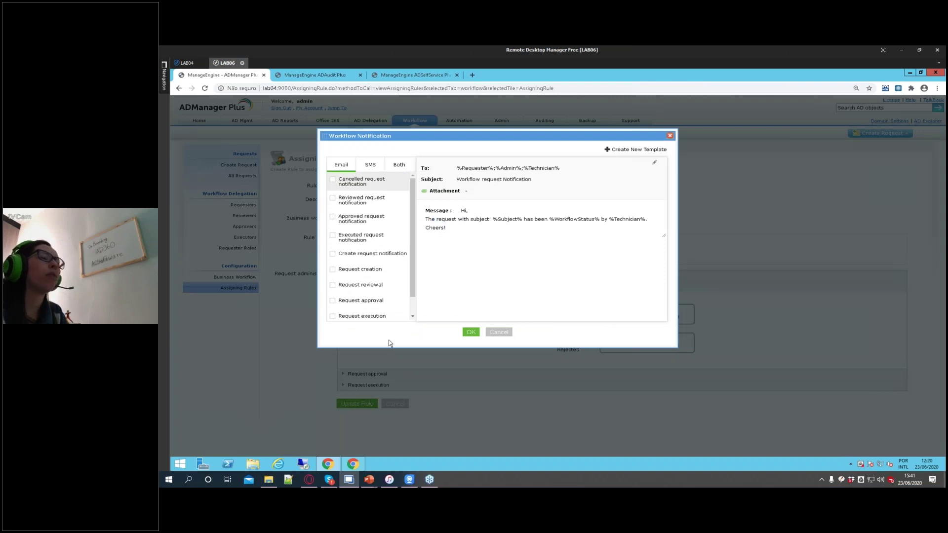
{"action": "left_click", "coordinate": [500, 332]}
{"action": "left_click", "coordinate": [681, 345]}
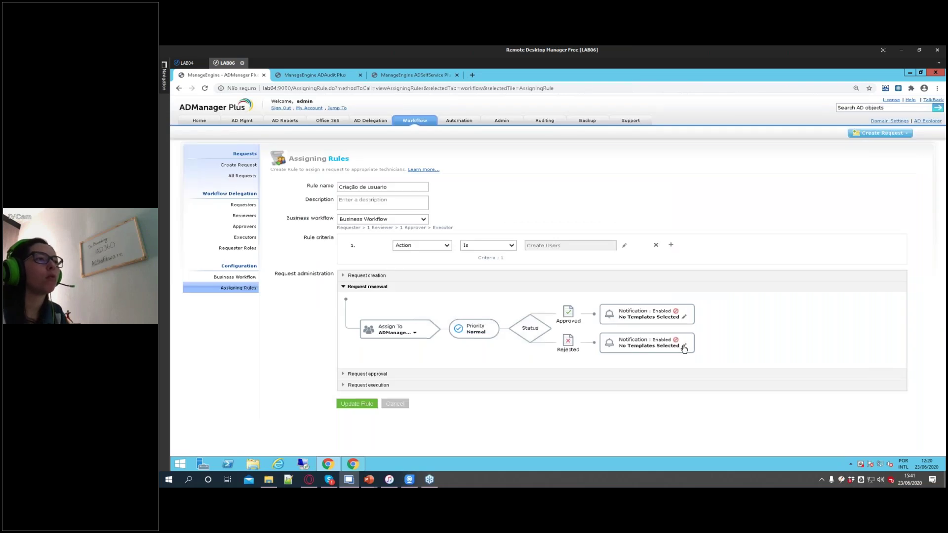
{"action": "left_click", "coordinate": [683, 346]}
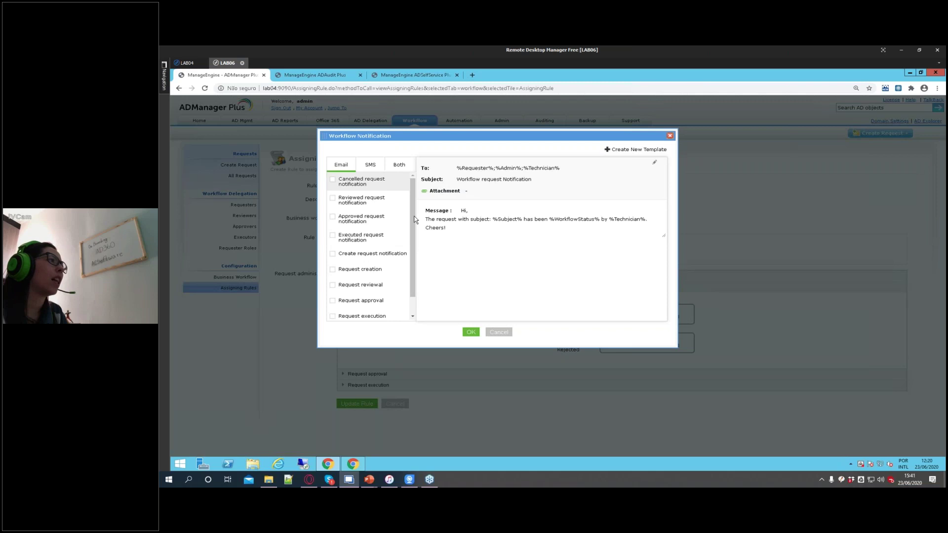
{"action": "scroll", "coordinate": [414, 240], "scroll_direction": "down", "scroll_amount": 1}
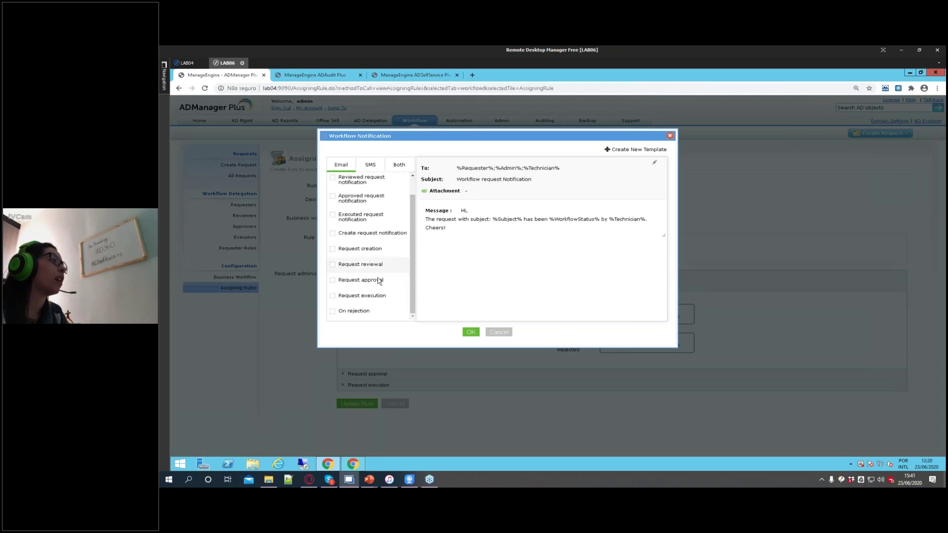
{"action": "left_click", "coordinate": [333, 311]}
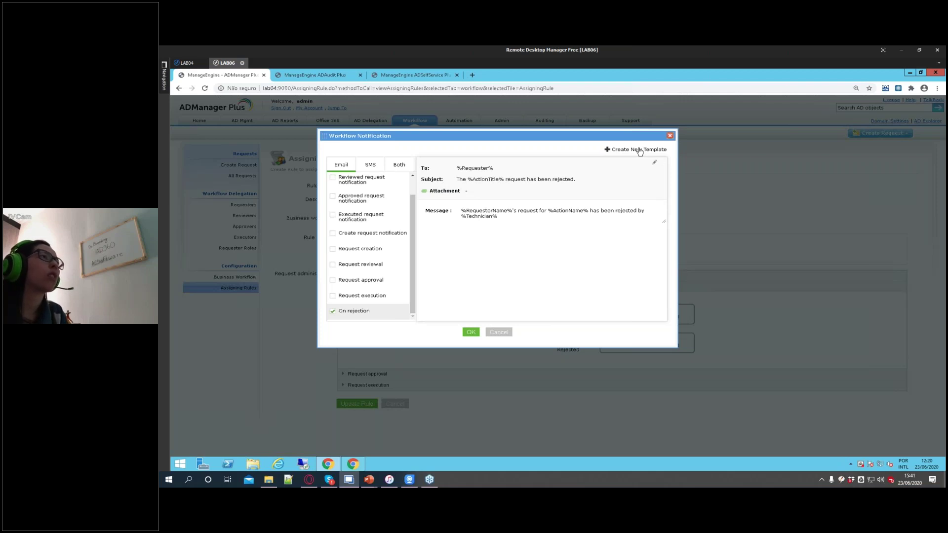
{"action": "left_click", "coordinate": [653, 167]}
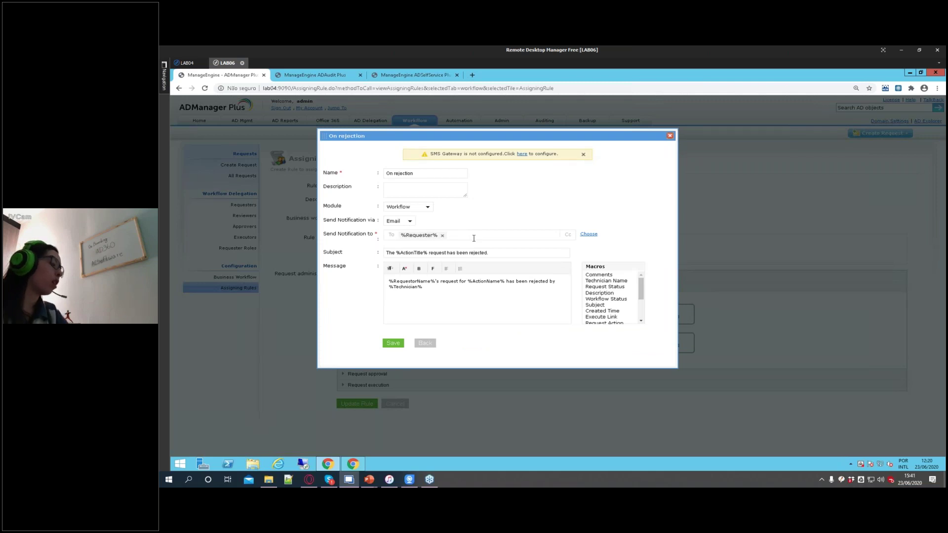
{"action": "type", "text": "%"}
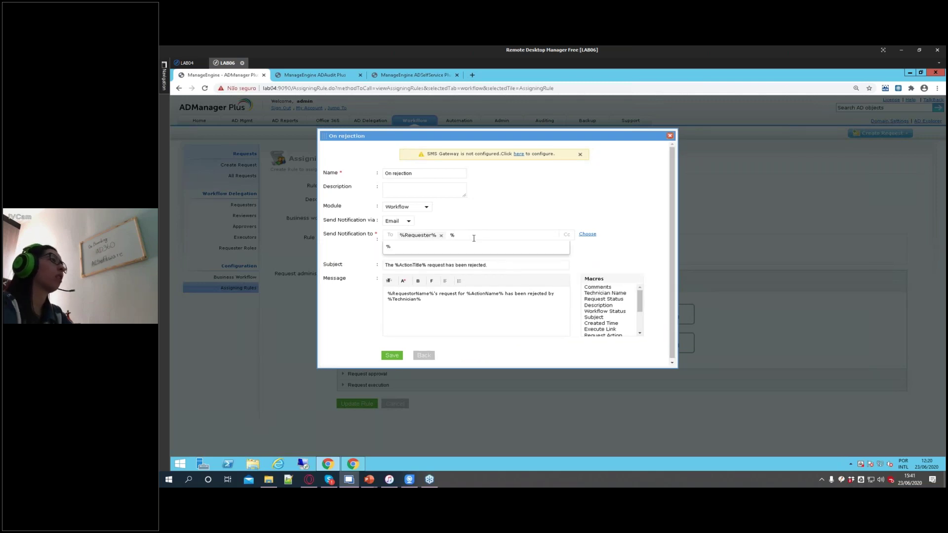
{"action": "type", "text": "manager"}
{"action": "key", "text": "BackSpace"}
{"action": "key", "text": "BackSpace"}
{"action": "key", "text": "BackSpace"}
{"action": "key", "text": "BackSpace"}
{"action": "key", "text": "BackSpace"}
{"action": "key", "text": "BackSpace"}
{"action": "key", "text": "BackSpace"}
{"action": "key", "text": "BackSpace"}
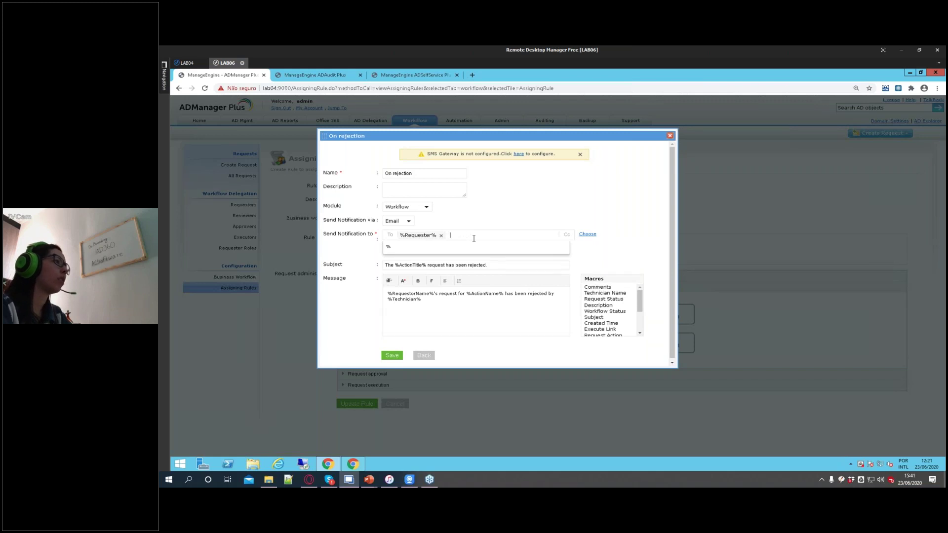
{"action": "type", "text": "%"}
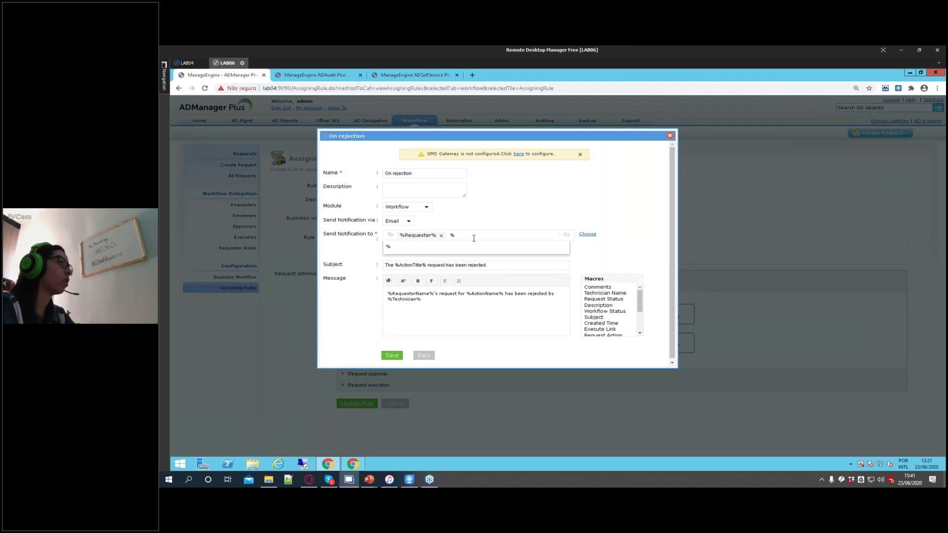
{"action": "type", "text": "techni"}
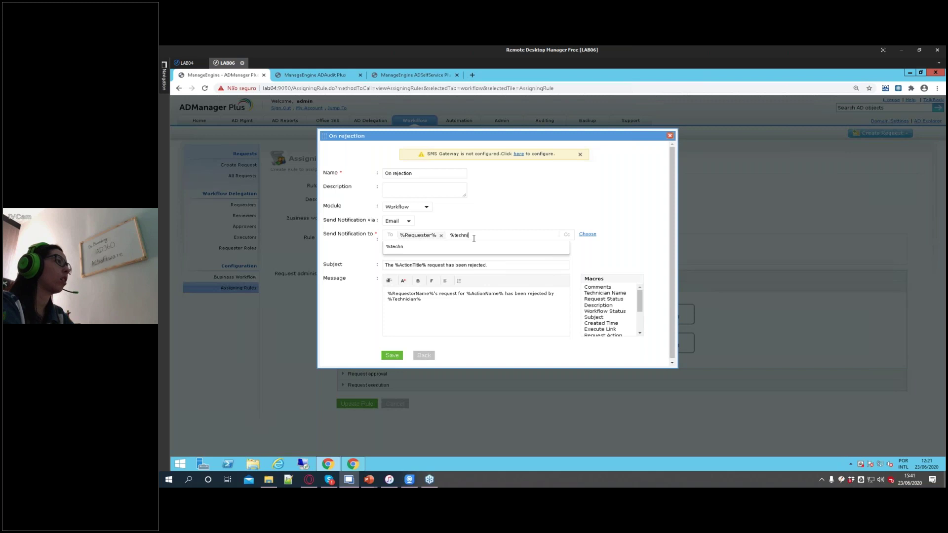
{"action": "type", "text": "cian%"}
{"action": "key", "text": "Return"}
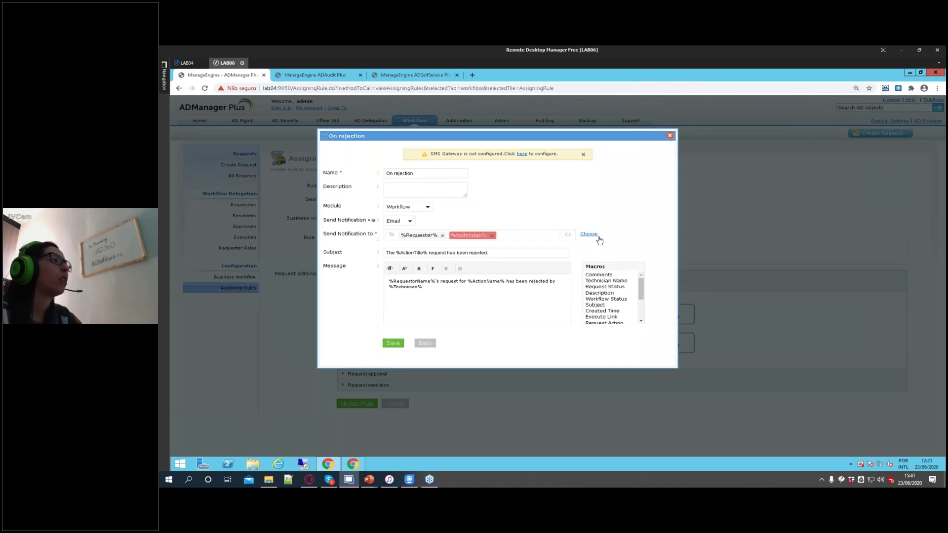
{"action": "left_click", "coordinate": [589, 236]}
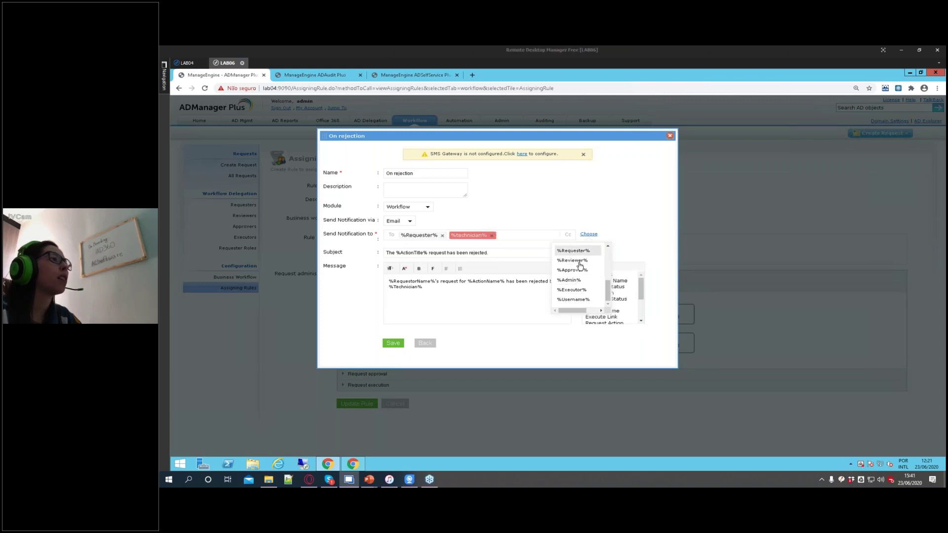
{"action": "scroll", "coordinate": [606, 285], "scroll_direction": "up", "scroll_amount": 1}
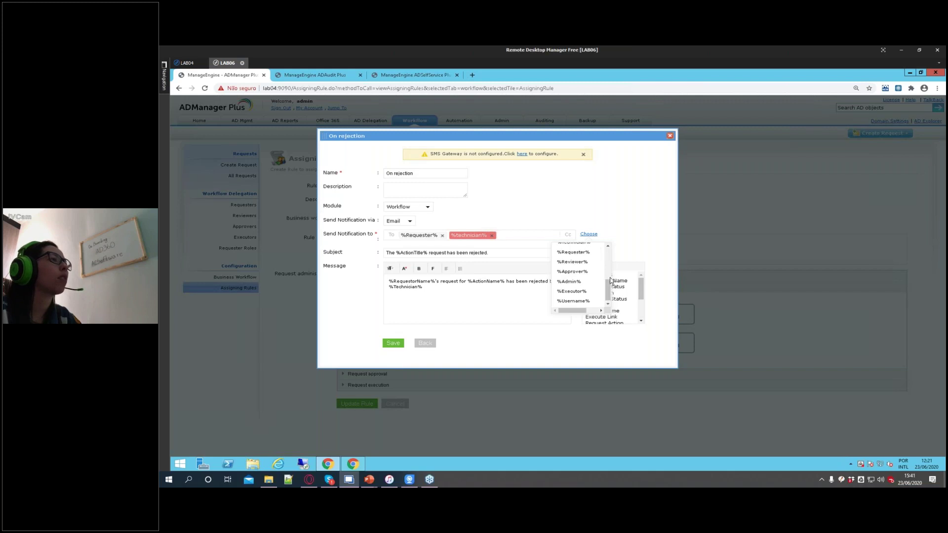
{"action": "scroll", "coordinate": [607, 286], "scroll_direction": "up", "scroll_amount": 3}
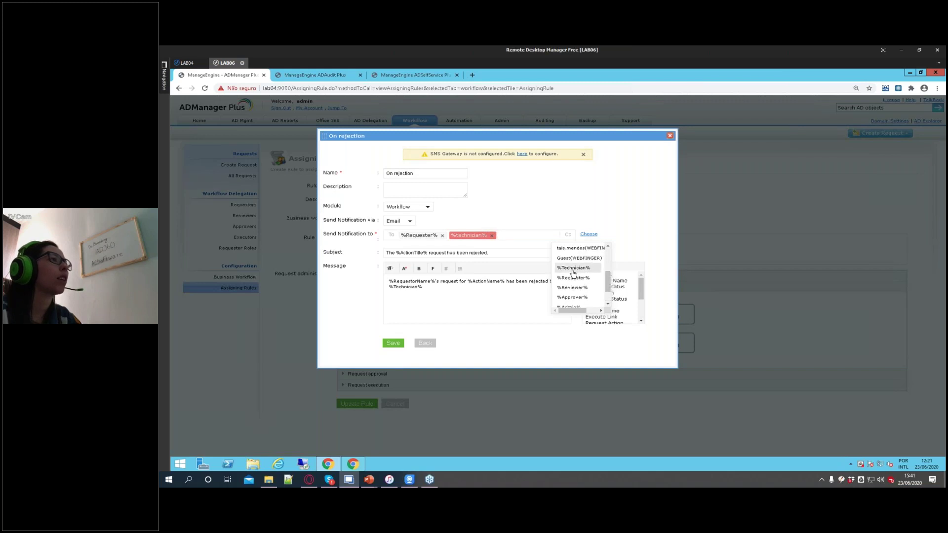
{"action": "left_click", "coordinate": [573, 269]}
{"action": "left_click", "coordinate": [491, 235]}
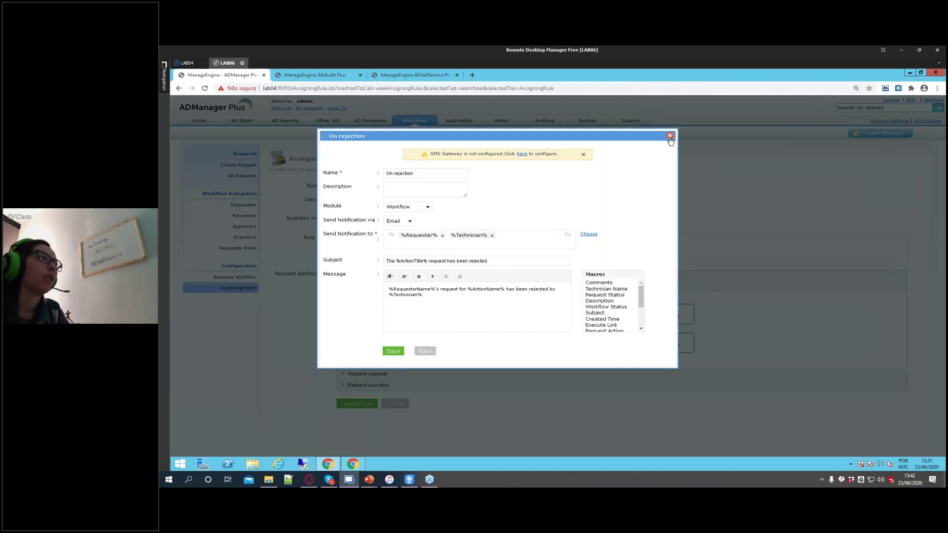
{"action": "left_click", "coordinate": [423, 352]}
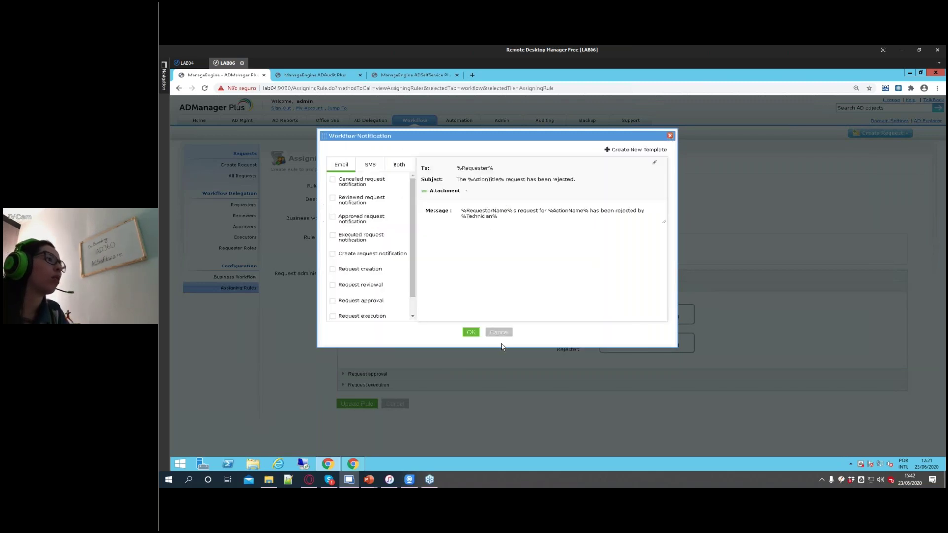
{"action": "key", "text": "Escape"}
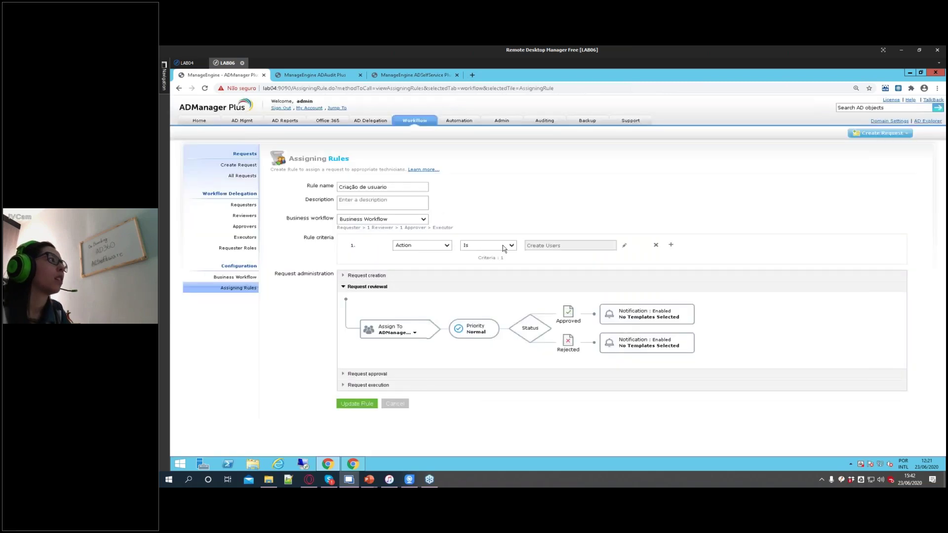
{"action": "left_click", "coordinate": [415, 246]}
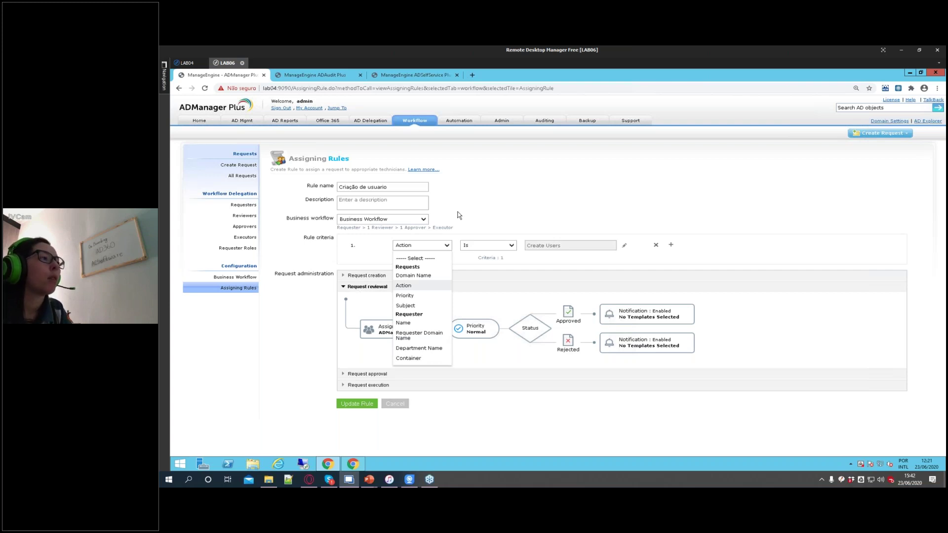
{"action": "left_click", "coordinate": [458, 216]}
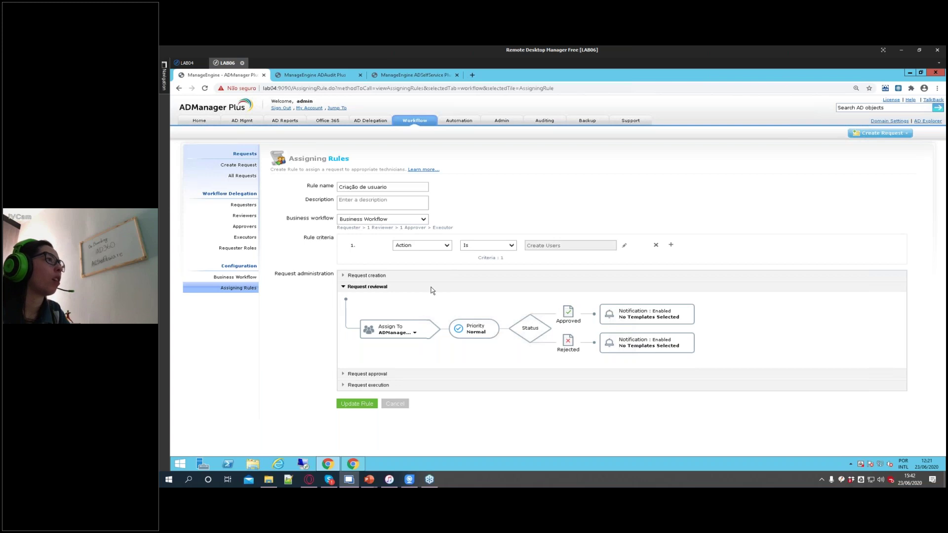
- Open the business workflow designer and review its Requester, Reviewer, Approver and Executor stages
{"action": "left_click", "coordinate": [235, 277]}
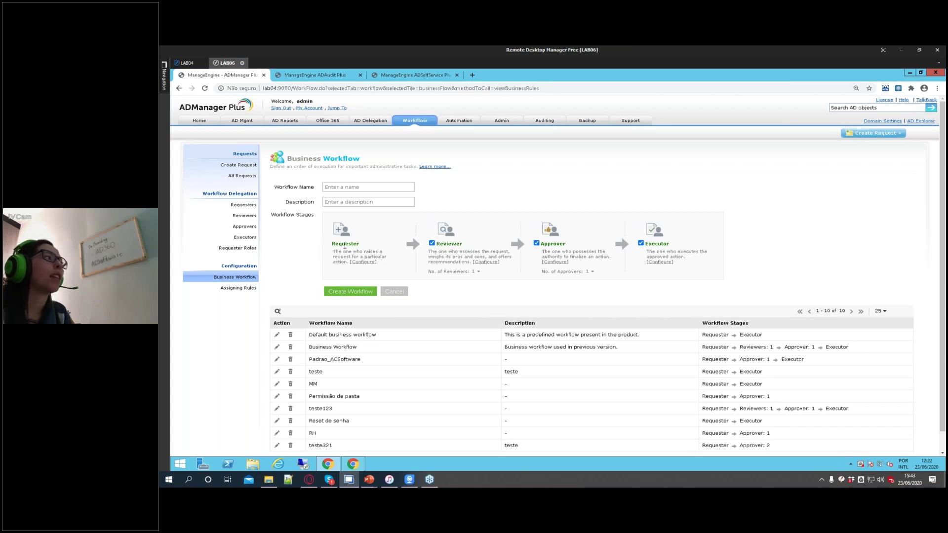
{"action": "left_click_drag", "start_coordinate": [334, 242], "coordinate": [360, 243]}
{"action": "left_click_drag", "start_coordinate": [439, 244], "coordinate": [463, 245]}
{"action": "left_click_drag", "start_coordinate": [541, 244], "coordinate": [565, 244]}
{"action": "left_click_drag", "start_coordinate": [646, 244], "coordinate": [670, 244]}
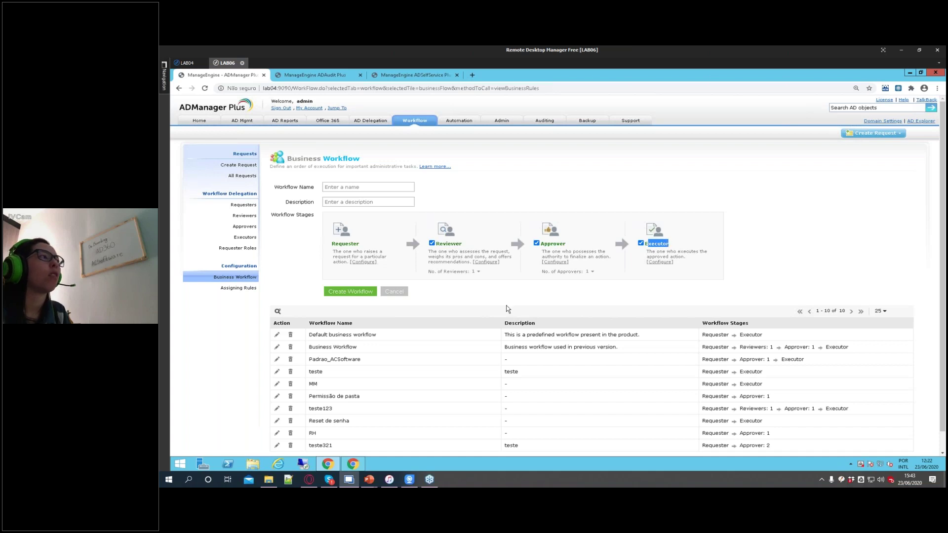
- Include the Reviewer and Approver stages, requiring 5 reviewers and 5 approvers
{"action": "left_click", "coordinate": [431, 243]}
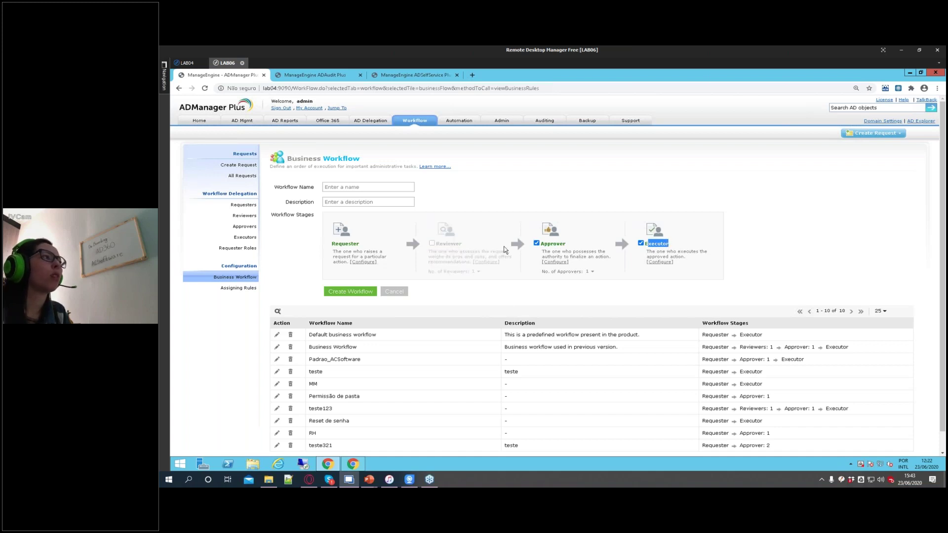
{"action": "left_click", "coordinate": [536, 243]}
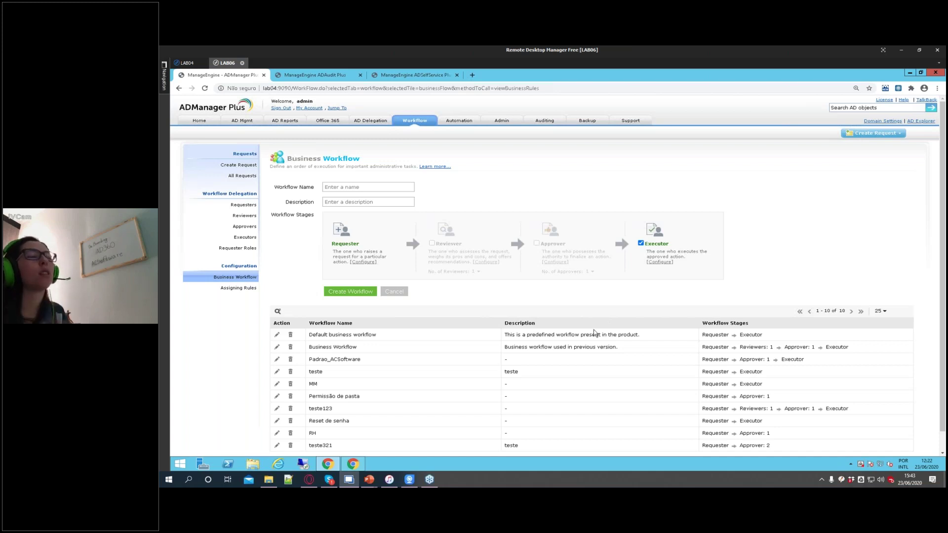
{"action": "left_click", "coordinate": [432, 243]}
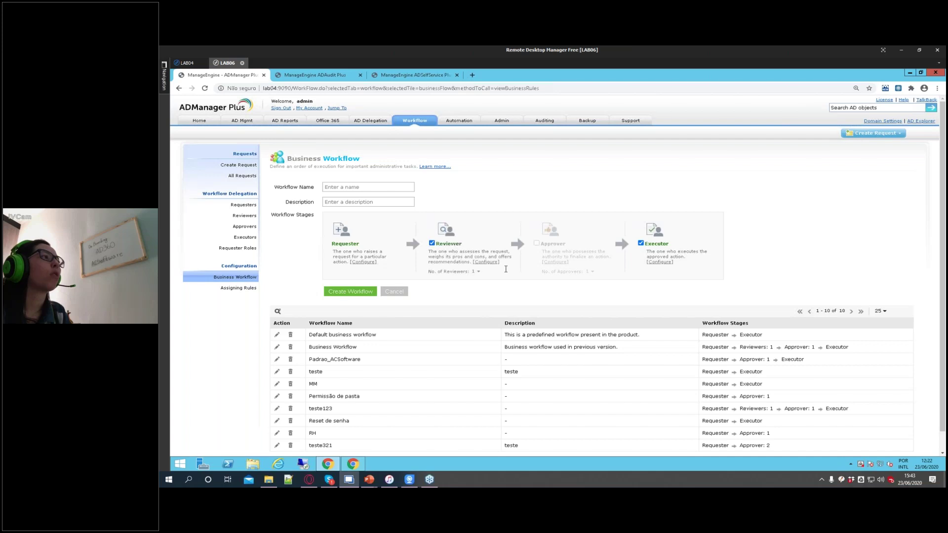
{"action": "left_click", "coordinate": [476, 271]}
{"action": "left_click", "coordinate": [476, 329]}
{"action": "left_click", "coordinate": [536, 243]}
{"action": "left_click", "coordinate": [590, 271]}
{"action": "left_click", "coordinate": [588, 322]}
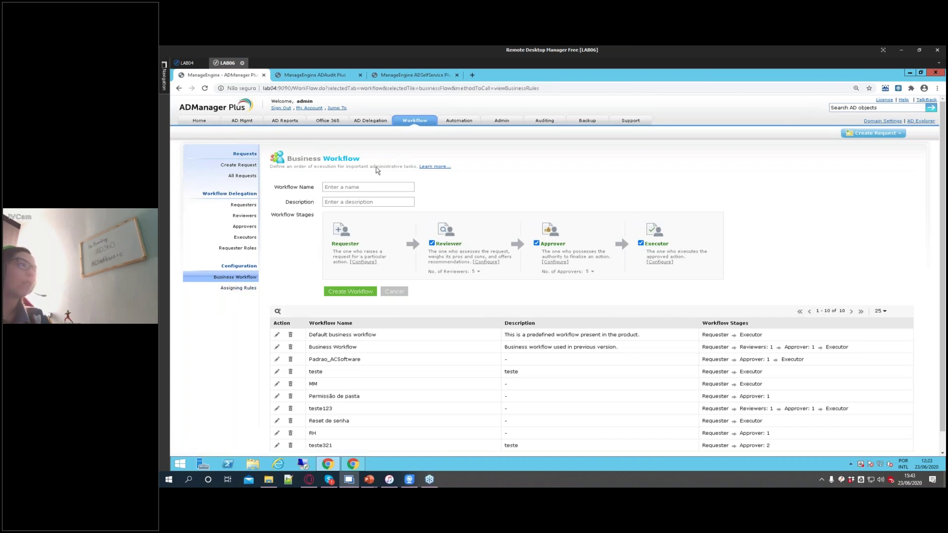
- Name the workflow 'OnBoarding' and create it
{"action": "left_click", "coordinate": [359, 188]}
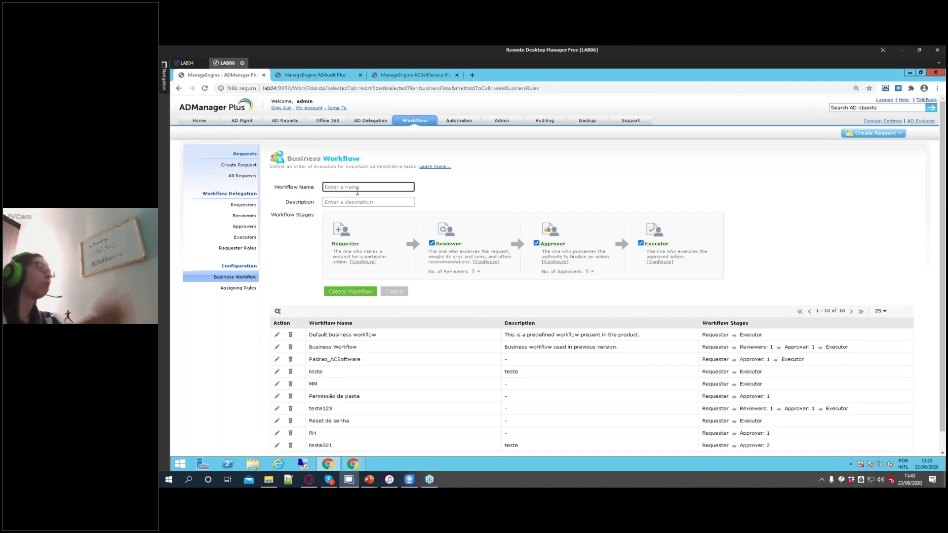
{"action": "type", "text": "OnBoarding"}
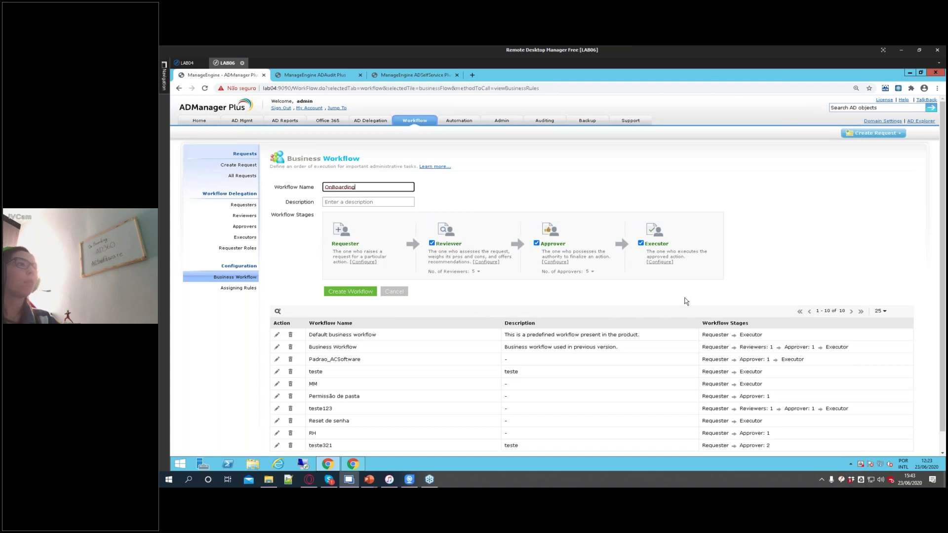
{"action": "left_click", "coordinate": [351, 292]}
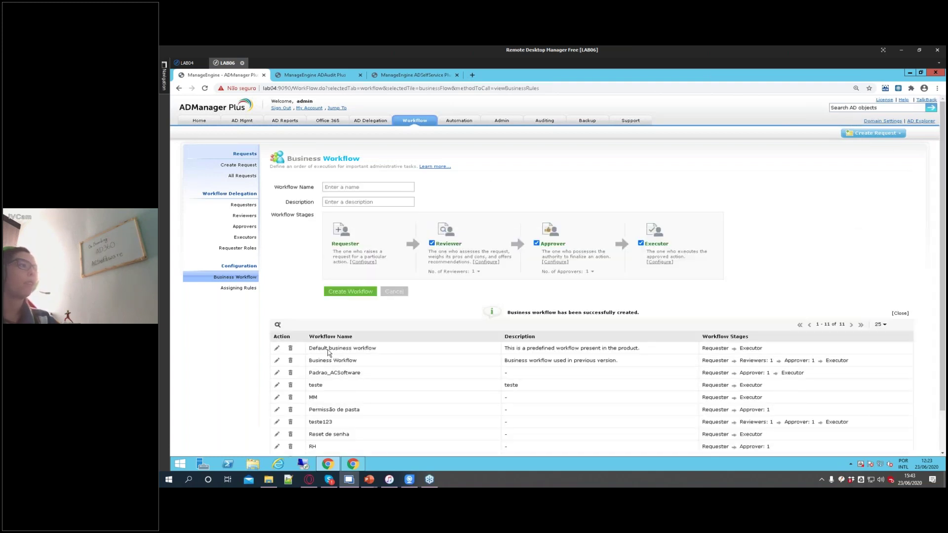
{"action": "scroll", "coordinate": [333, 385], "scroll_direction": "down", "scroll_amount": 1}
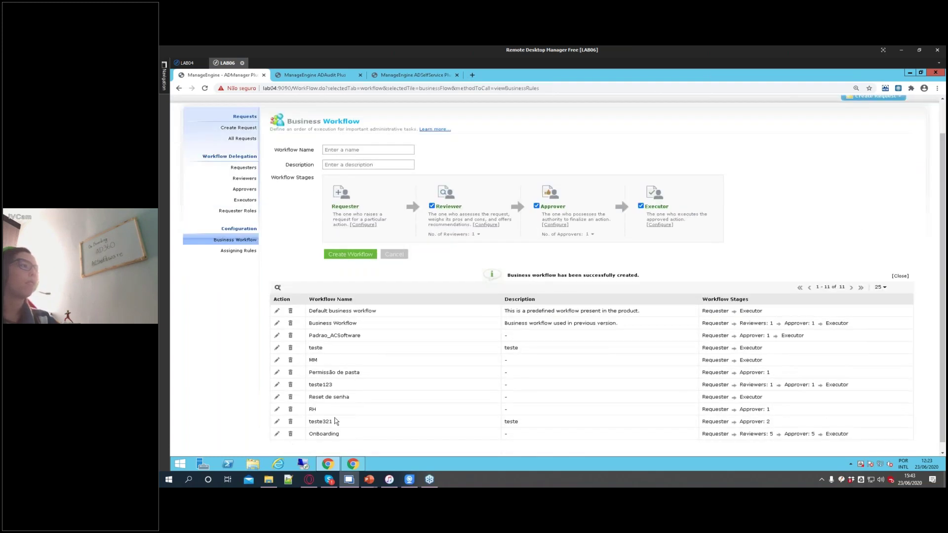
- Start a new assigning rule named 'OnBoarding' using the OnBoarding business workflow
{"action": "left_click", "coordinate": [239, 254]}
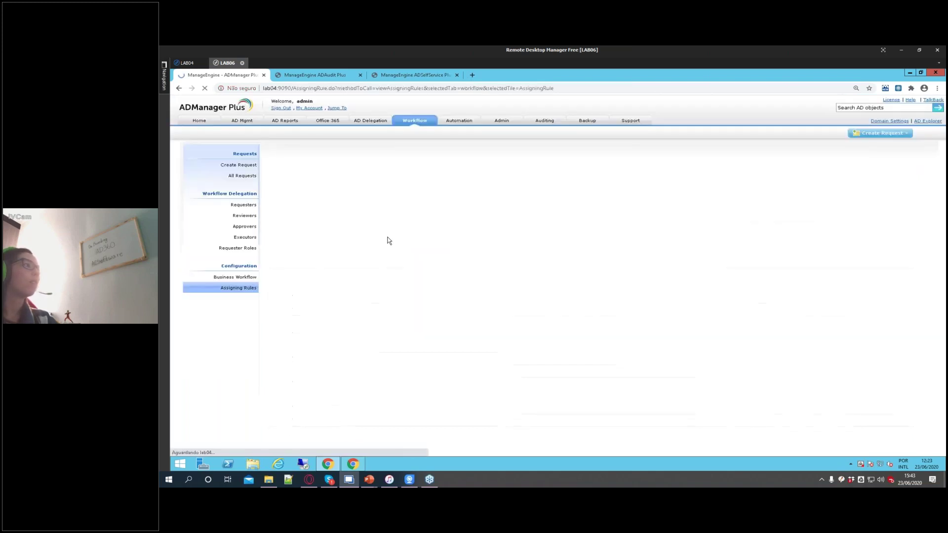
{"action": "left_click", "coordinate": [833, 181]}
{"action": "left_click", "coordinate": [383, 187]}
{"action": "type", "text": "OnBoarding"}
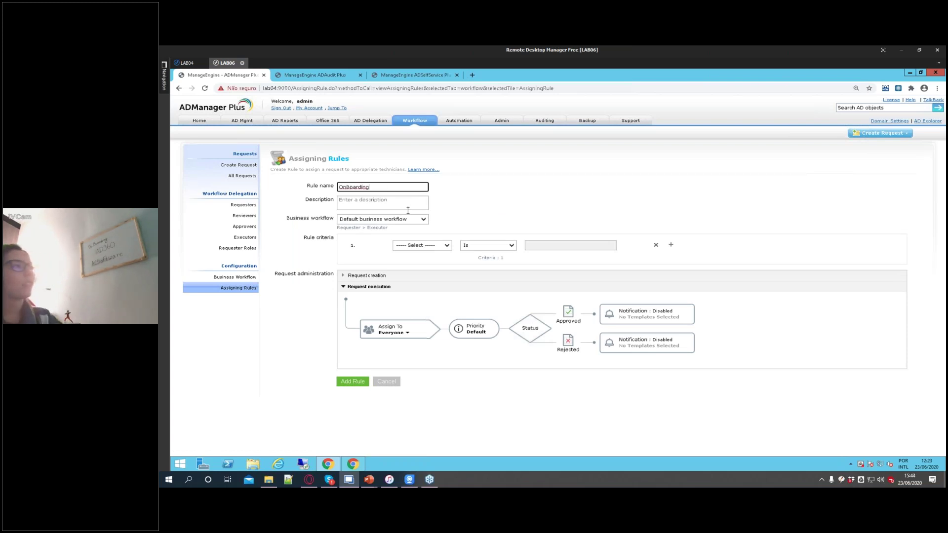
{"action": "left_click", "coordinate": [361, 220]}
{"action": "scroll", "coordinate": [449, 292], "scroll_direction": "down", "scroll_amount": 5}
{"action": "left_click", "coordinate": [404, 331]}
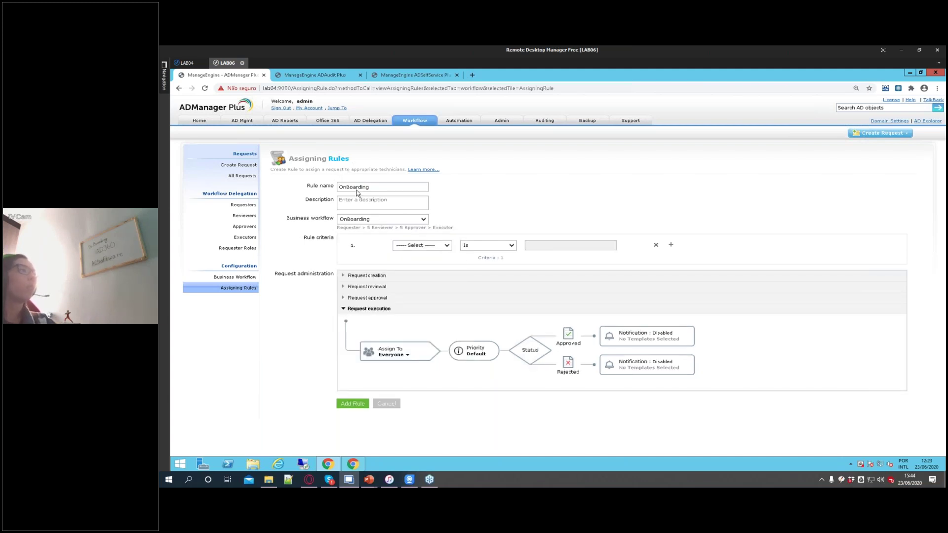
- Set the rule criterion to Action Is Disable users and add the rule
{"action": "double_click", "coordinate": [357, 191]}
{"action": "left_click", "coordinate": [422, 246]}
{"action": "left_click", "coordinate": [420, 296]}
{"action": "left_click", "coordinate": [422, 245]}
{"action": "left_click", "coordinate": [410, 285]}
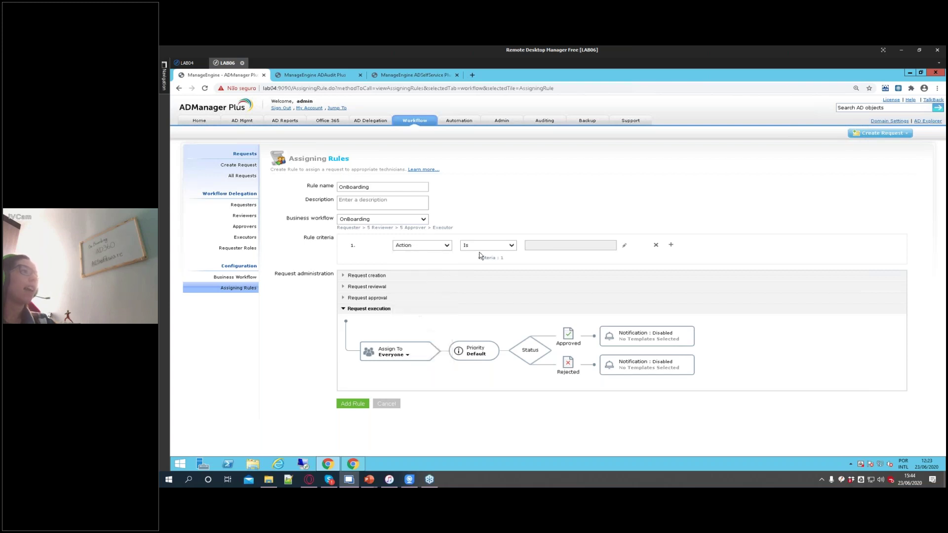
{"action": "left_click", "coordinate": [478, 250]}
{"action": "left_click", "coordinate": [475, 267]}
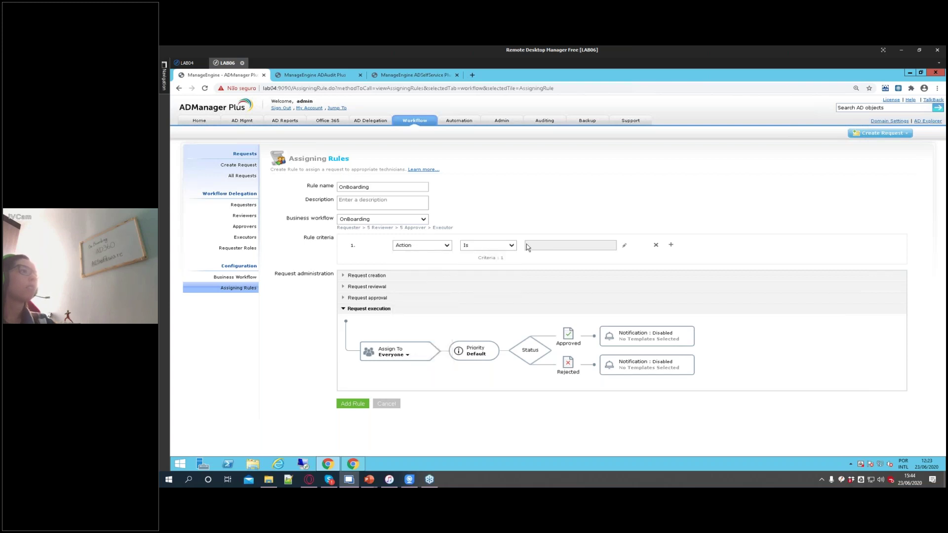
{"action": "left_click", "coordinate": [622, 245]}
{"action": "left_click", "coordinate": [389, 227]}
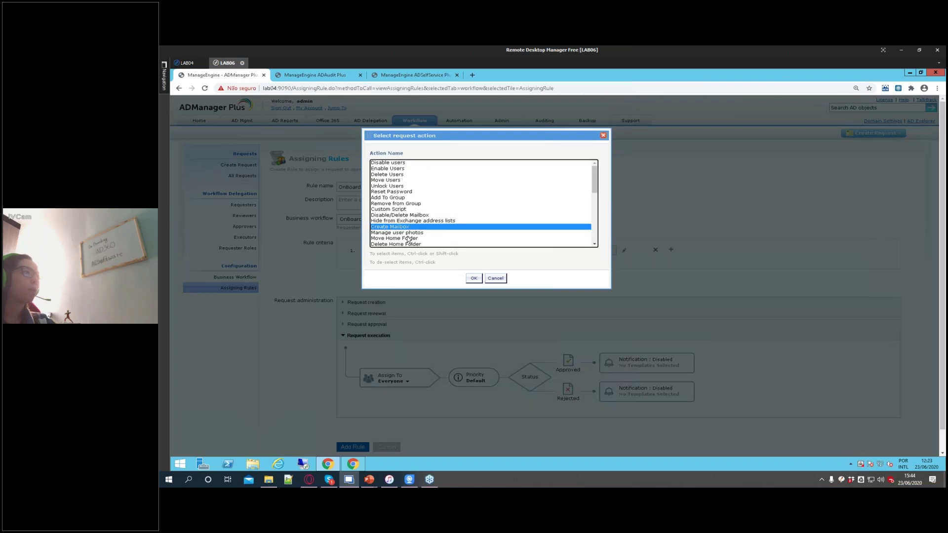
{"action": "left_click", "coordinate": [391, 163]}
{"action": "left_click", "coordinate": [474, 278]}
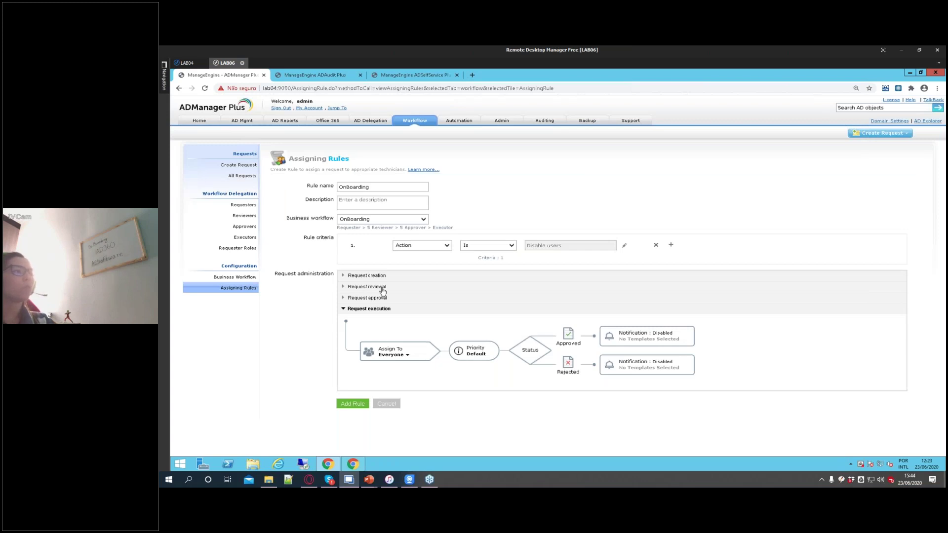
{"action": "left_click", "coordinate": [353, 404]}
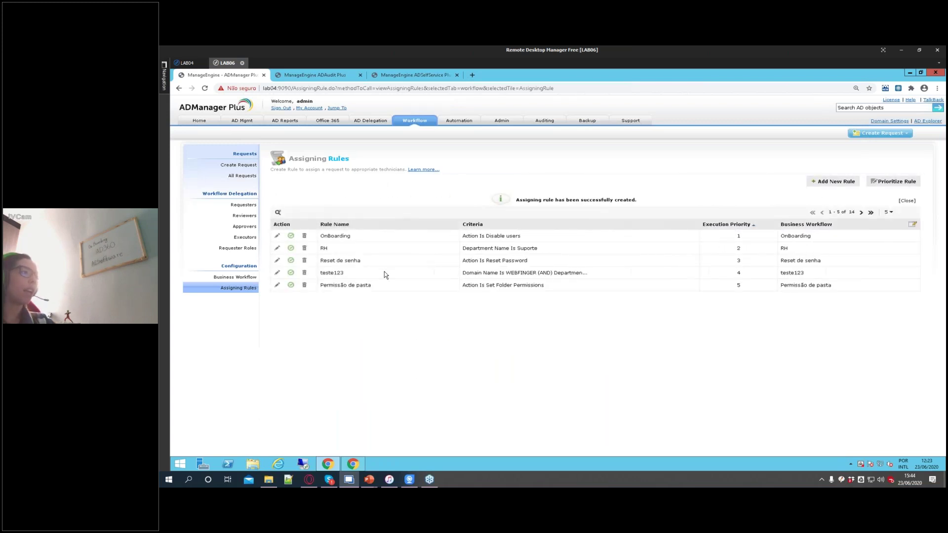
- Reopen the OnBoarding rule and expand its request creation, approval and execution settings
{"action": "left_click", "coordinate": [279, 236]}
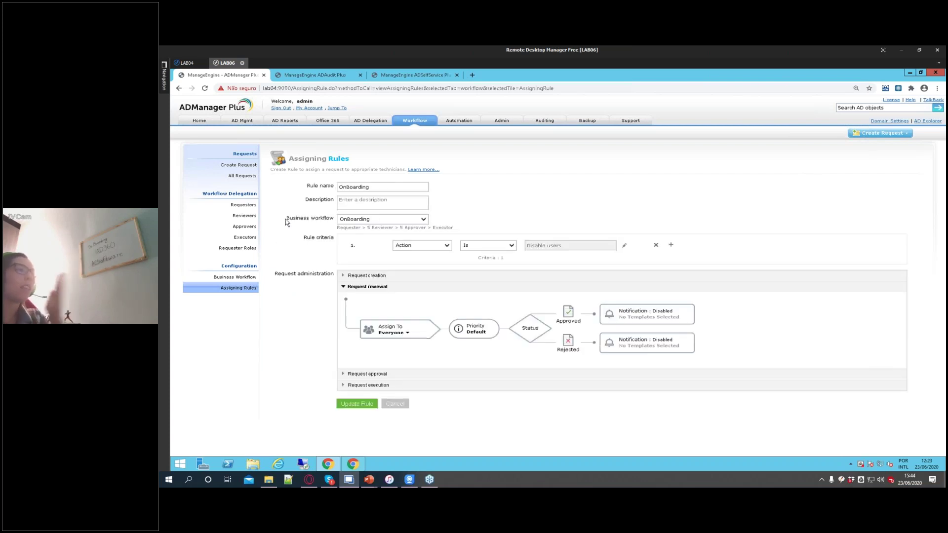
{"action": "left_click", "coordinate": [383, 276]}
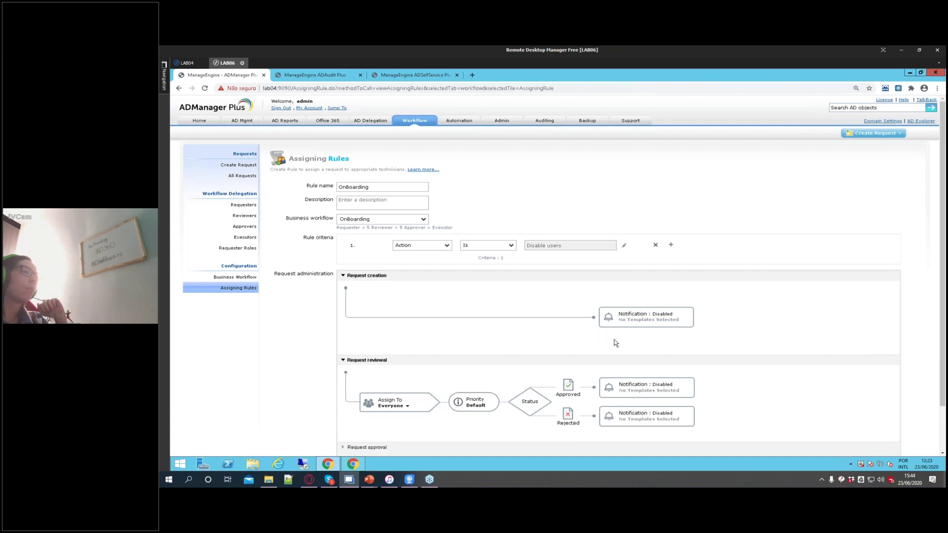
{"action": "scroll", "coordinate": [615, 342], "scroll_direction": "down", "scroll_amount": 1}
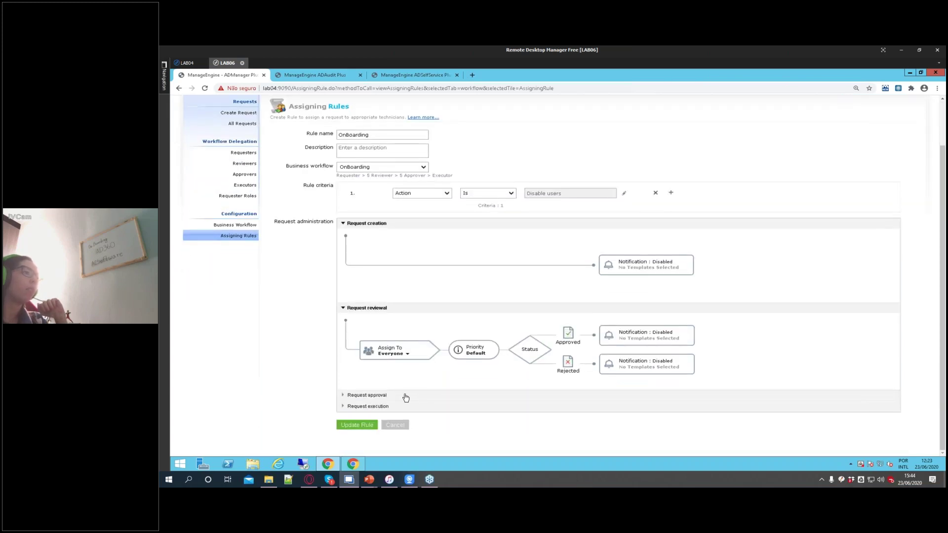
{"action": "left_click", "coordinate": [395, 395]}
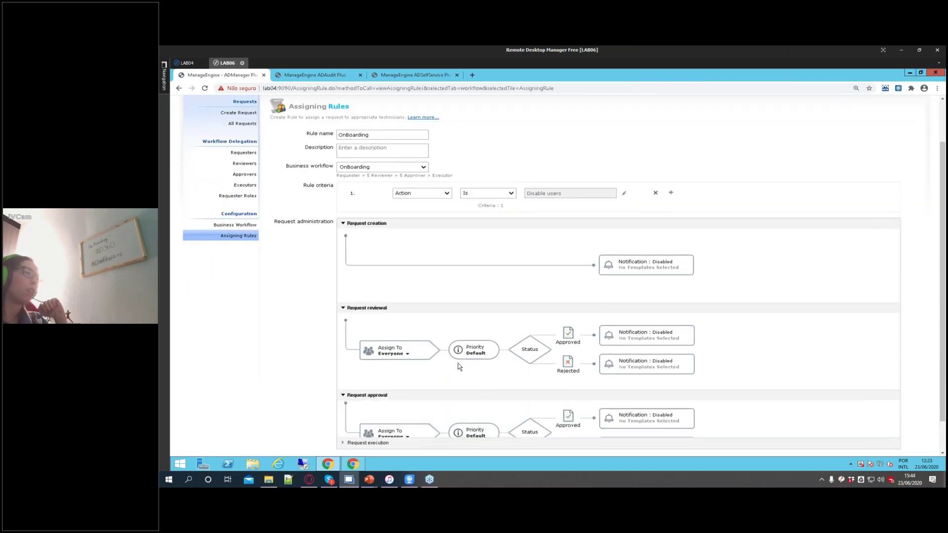
{"action": "scroll", "coordinate": [550, 402], "scroll_direction": "down", "scroll_amount": 2}
{"action": "left_click", "coordinate": [411, 406]}
{"action": "scroll", "coordinate": [430, 357], "scroll_direction": "down", "scroll_amount": 2}
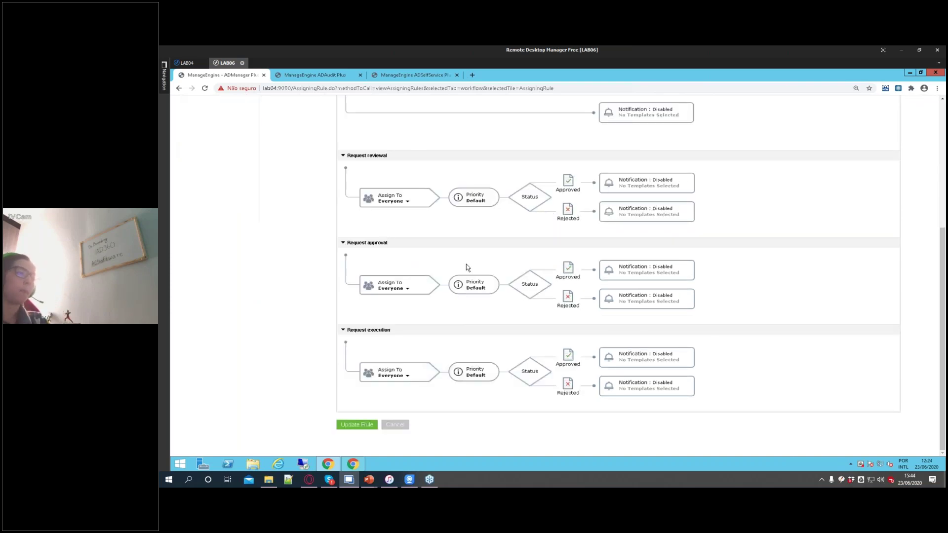
{"action": "scroll", "coordinate": [365, 323], "scroll_direction": "up", "scroll_amount": 1}
{"action": "scroll", "coordinate": [313, 242], "scroll_direction": "up", "scroll_amount": 4}
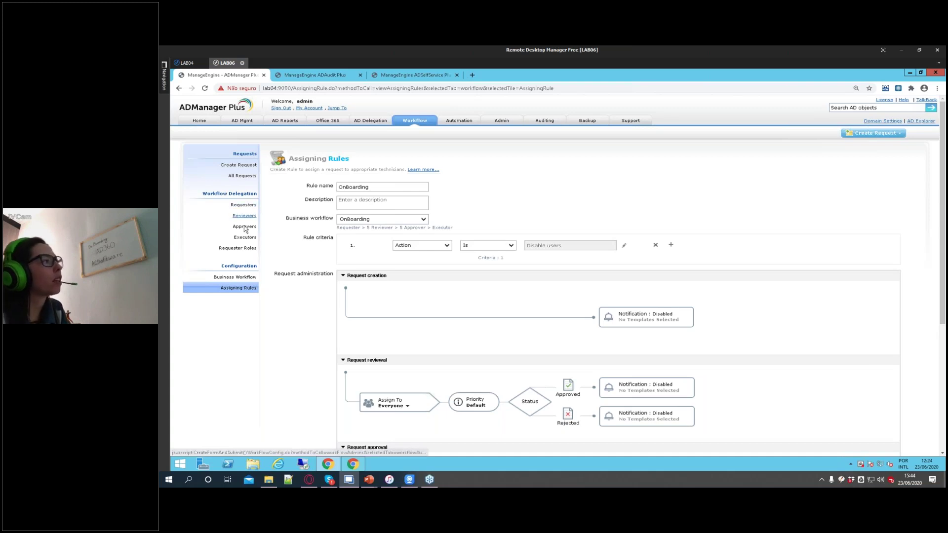
- Browse the Requesters, Executors, Approvers and Reviewers lists, then show Requester Roles
{"action": "left_click", "coordinate": [244, 206]}
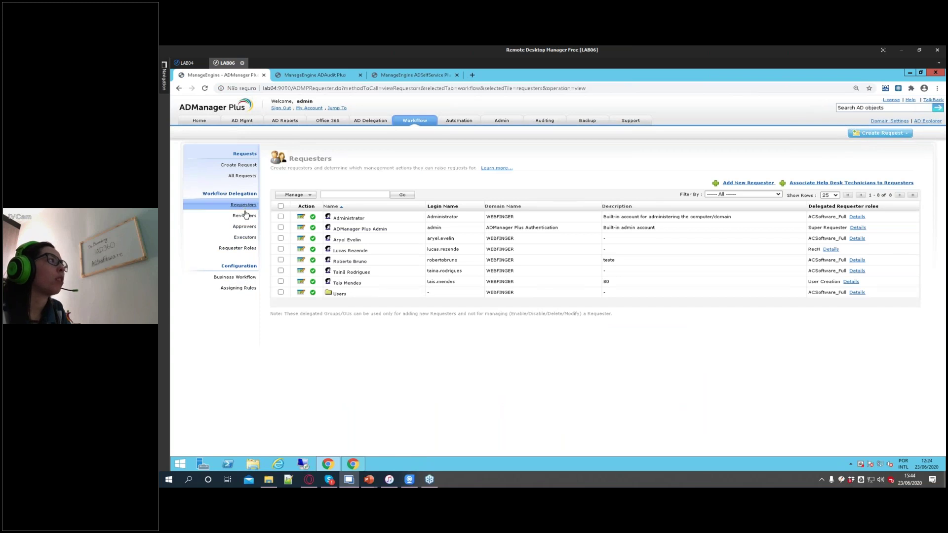
{"action": "left_click", "coordinate": [245, 238]}
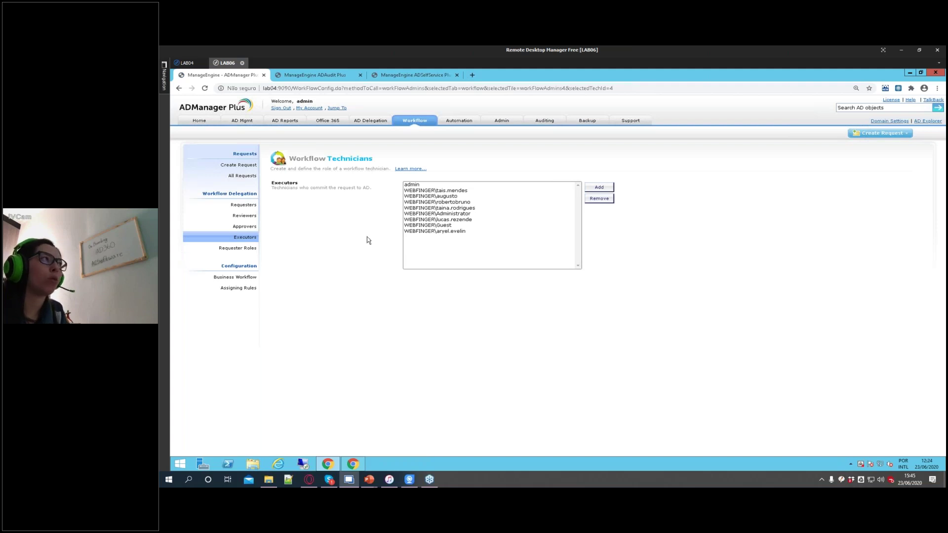
{"action": "left_click", "coordinate": [448, 197]}
{"action": "left_click_drag", "start_coordinate": [449, 197], "coordinate": [432, 250]}
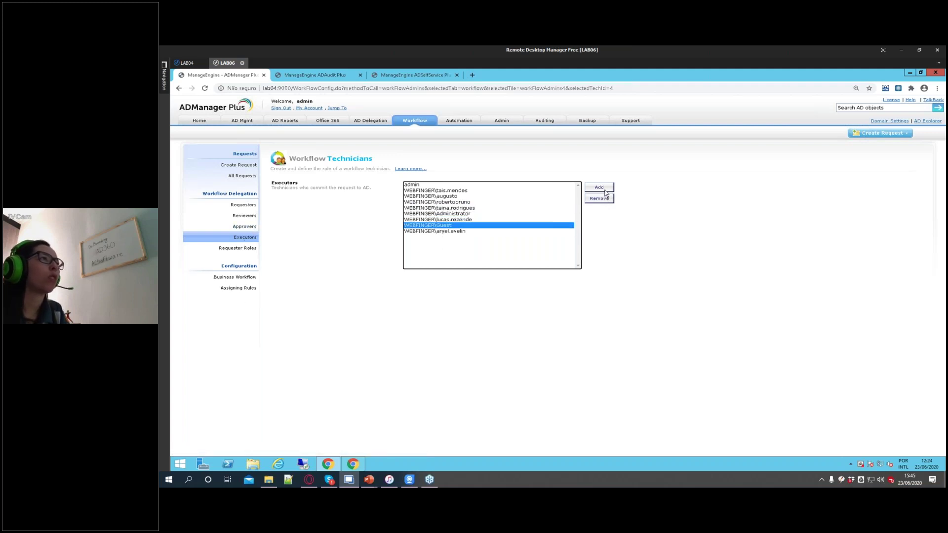
{"action": "left_click", "coordinate": [243, 226]}
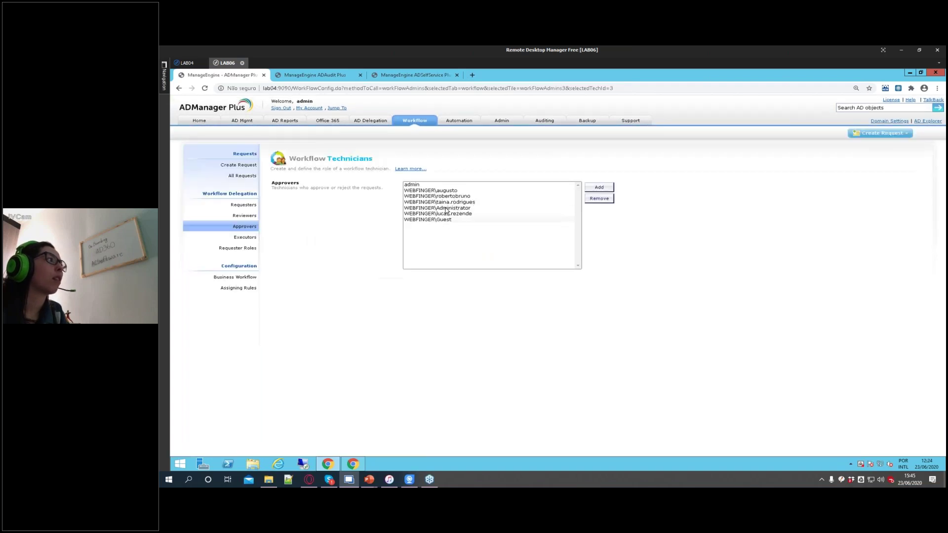
{"action": "left_click", "coordinate": [244, 216]}
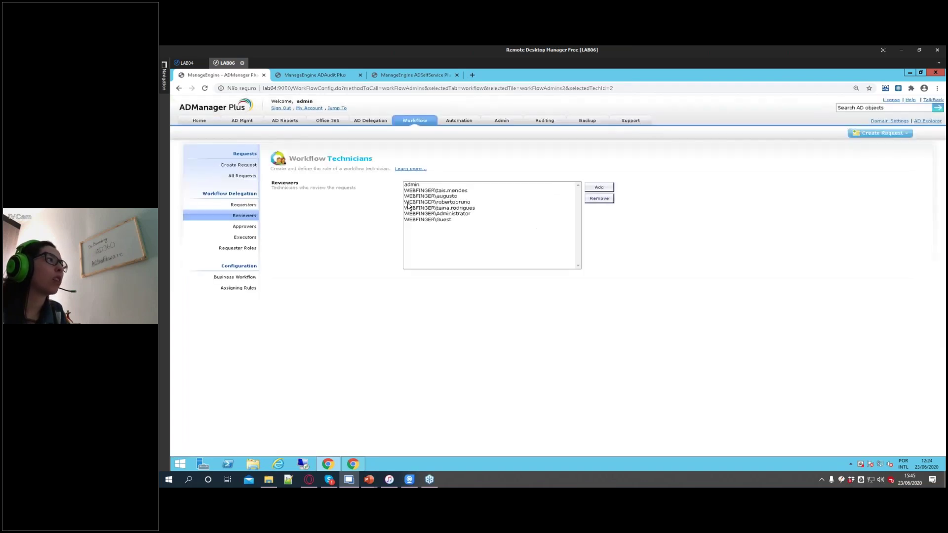
{"action": "left_click", "coordinate": [244, 206]}
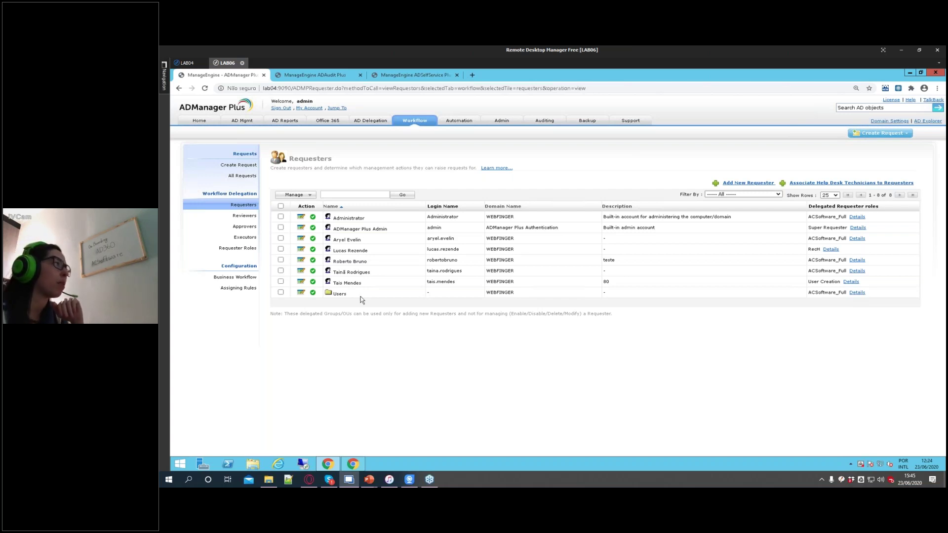
{"action": "left_click", "coordinate": [237, 248]}
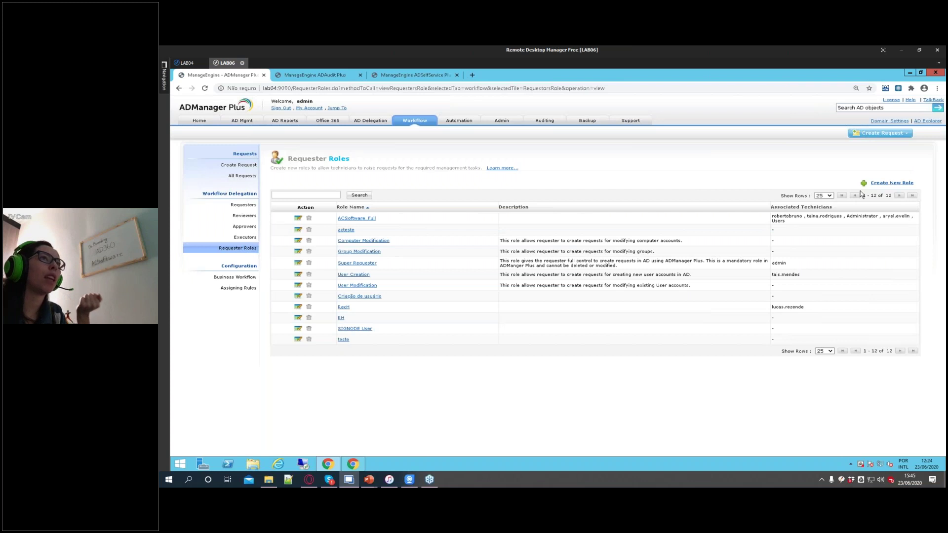
- Save an OnBoarding requester role with Create Users, Reset Password and Disable users, then return to Requesters
{"action": "left_click", "coordinate": [884, 184]}
{"action": "left_click", "coordinate": [560, 193]}
{"action": "type", "text": "ON B"}
{"action": "type", "text": "Boarding"}
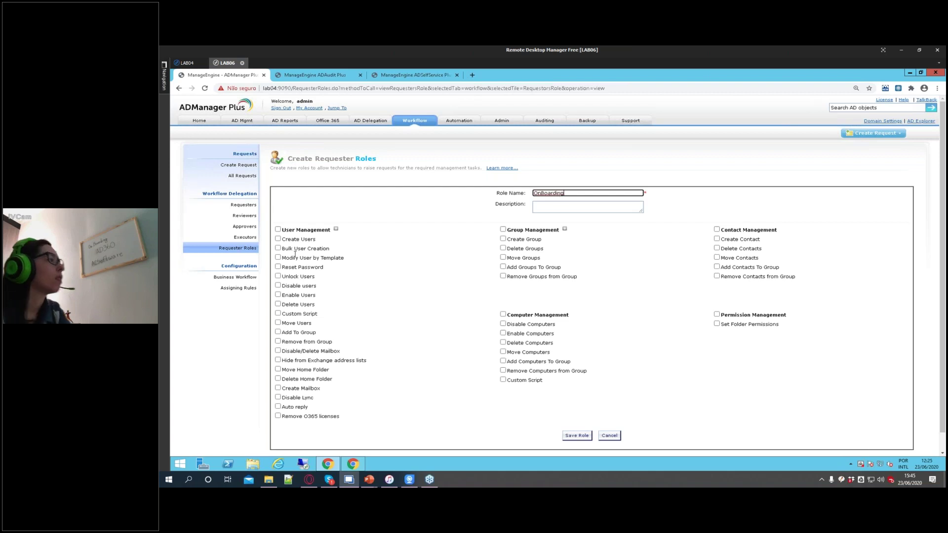
{"action": "left_click", "coordinate": [278, 239]}
{"action": "left_click", "coordinate": [278, 267]}
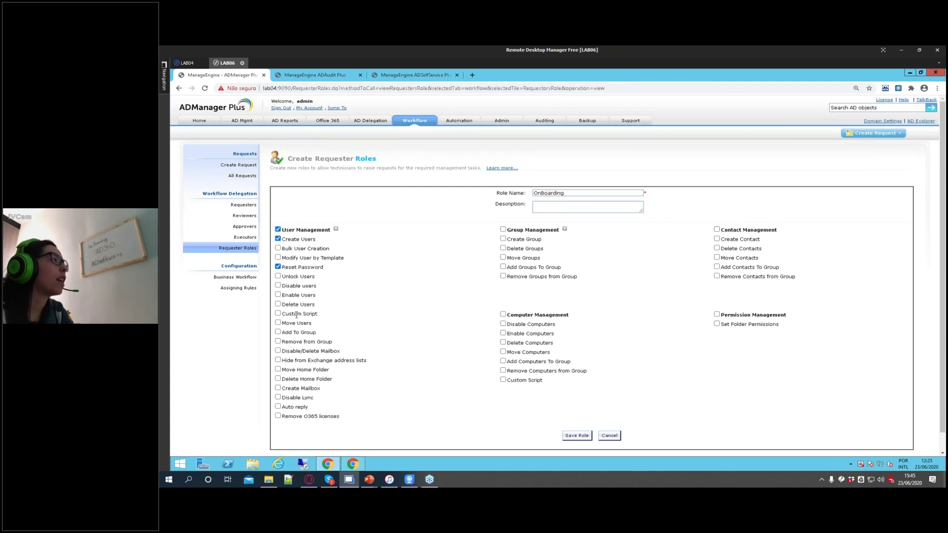
{"action": "left_click", "coordinate": [278, 285]}
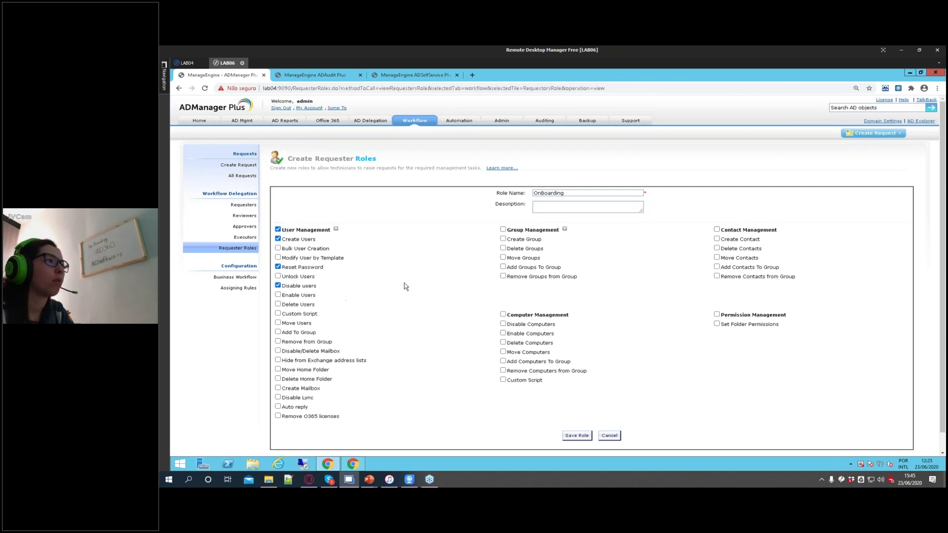
{"action": "left_click", "coordinate": [580, 434]}
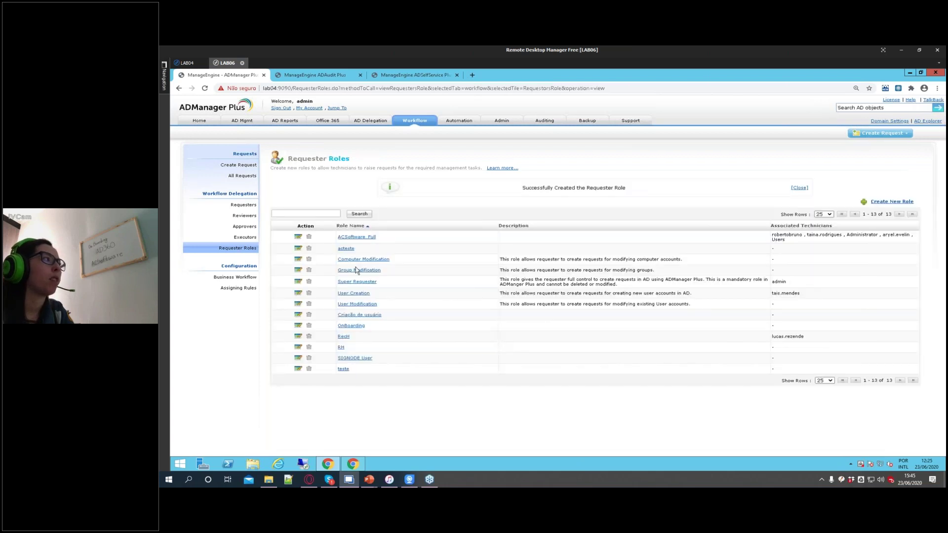
{"action": "left_click", "coordinate": [244, 205]}
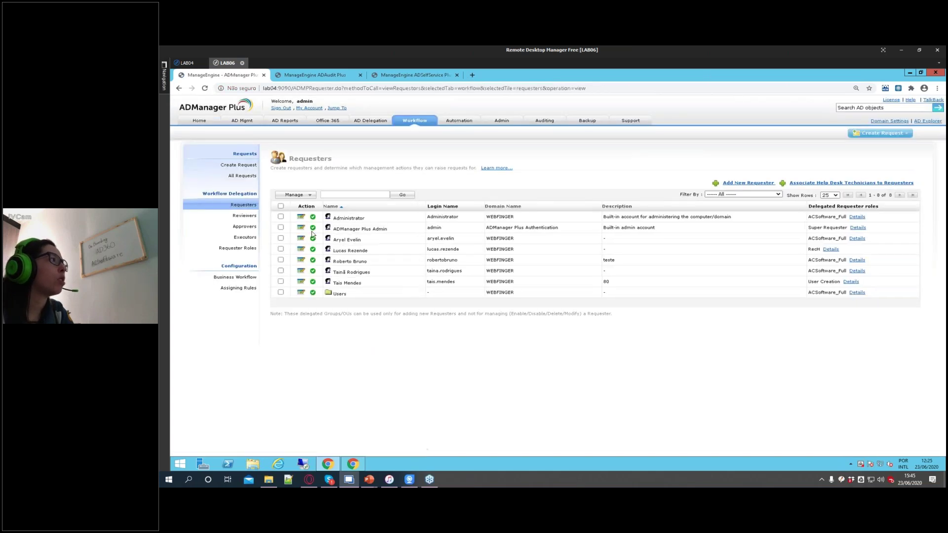
- Replace a requester's ACSoftware_Full role with the OnBoarding role
{"action": "left_click_drag", "start_coordinate": [339, 270], "coordinate": [336, 300]}
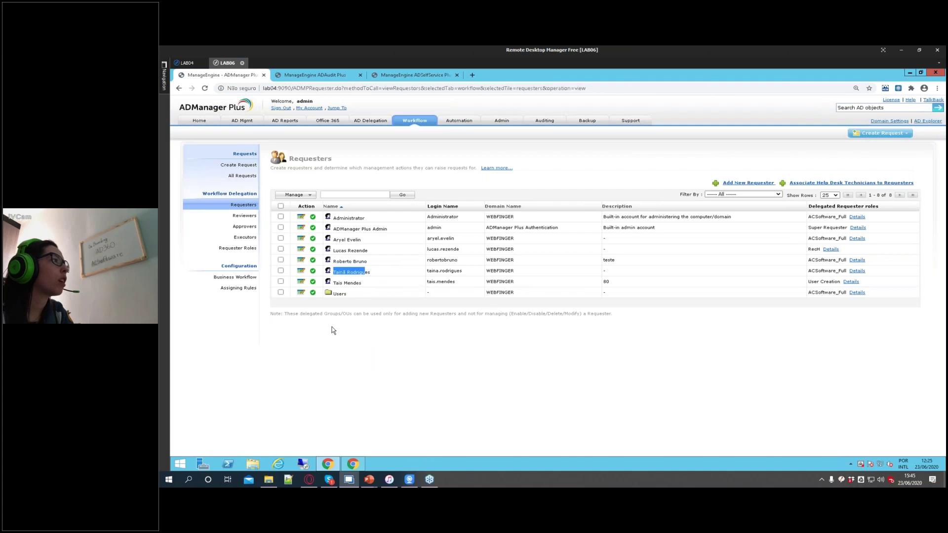
{"action": "left_click", "coordinate": [301, 270]}
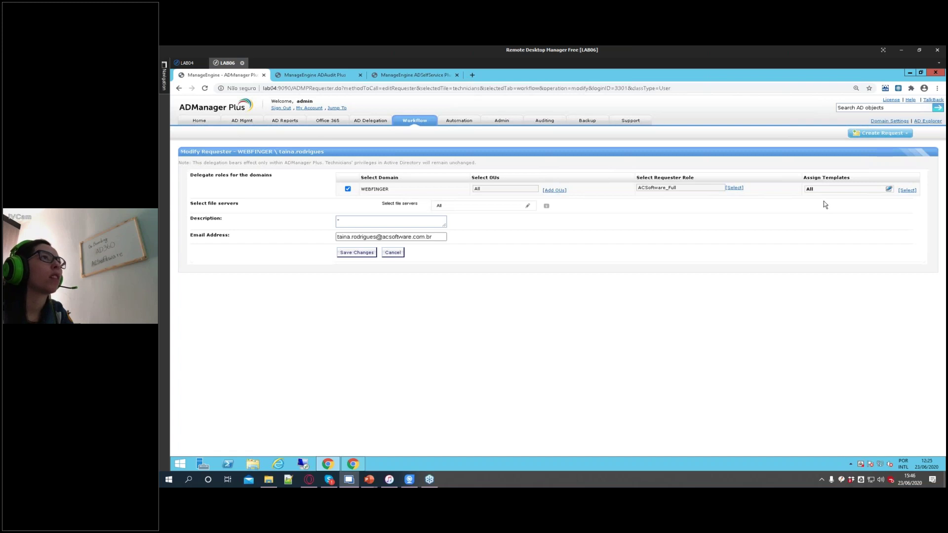
{"action": "left_click", "coordinate": [734, 187]}
{"action": "left_click", "coordinate": [622, 207]}
{"action": "left_click_drag", "start_coordinate": [751, 223], "coordinate": [754, 245]}
{"action": "scroll", "coordinate": [754, 245], "scroll_direction": "down", "scroll_amount": 2}
{"action": "left_click", "coordinate": [622, 228]}
{"action": "left_click", "coordinate": [675, 295]}
- Limit the requester's templates to User TI - On Boarding and Estagiário, then save
{"action": "left_click", "coordinate": [888, 190]}
{"action": "left_click", "coordinate": [389, 176]}
{"action": "left_click", "coordinate": [492, 214]}
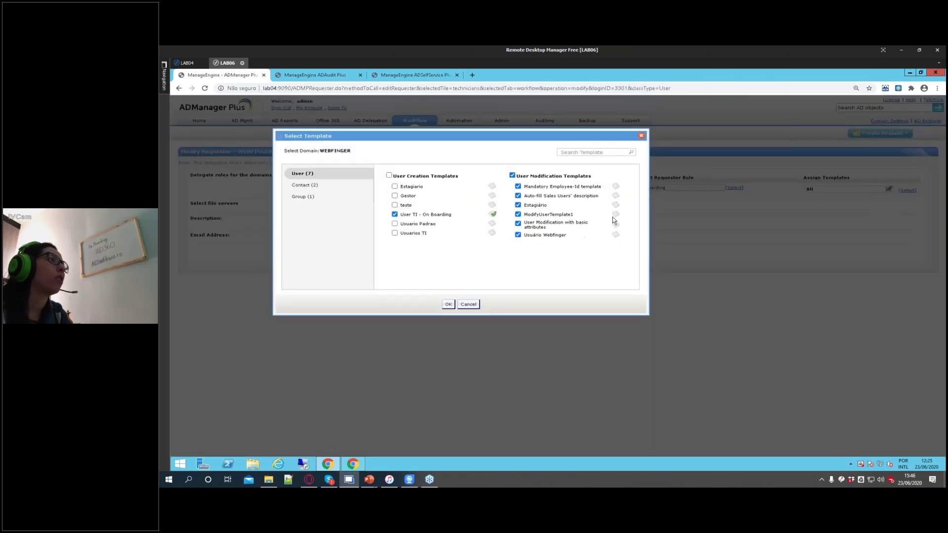
{"action": "left_click", "coordinate": [512, 175]}
{"action": "left_click", "coordinate": [616, 205]}
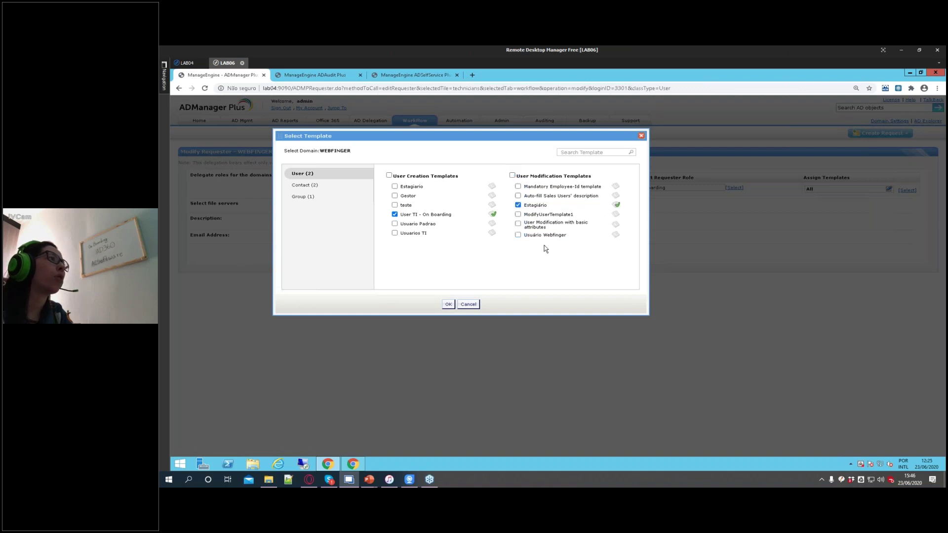
{"action": "left_click", "coordinate": [449, 304]}
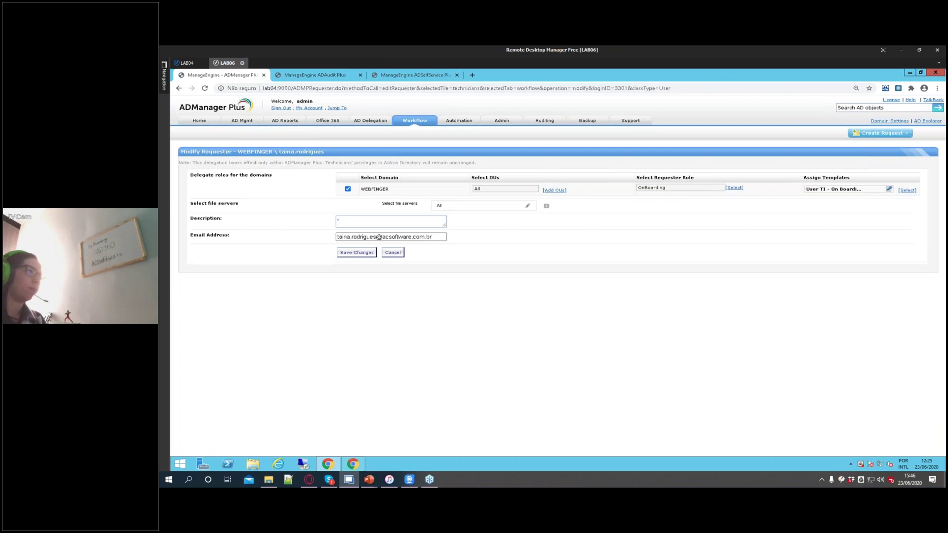
{"action": "left_click", "coordinate": [362, 252]}
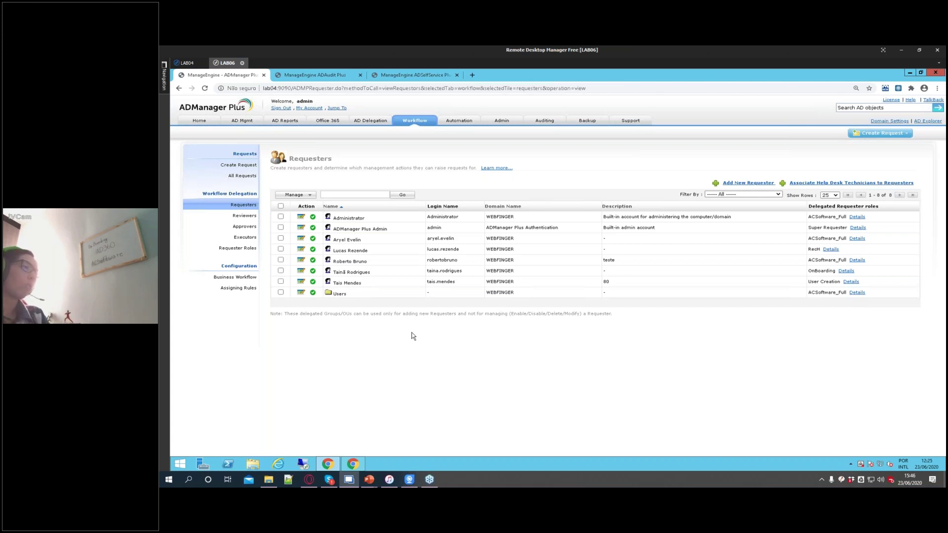
- In the requester's browser session, go to Workflow and open the Create Request page
{"action": "mouse_move", "coordinate": [362, 469]}
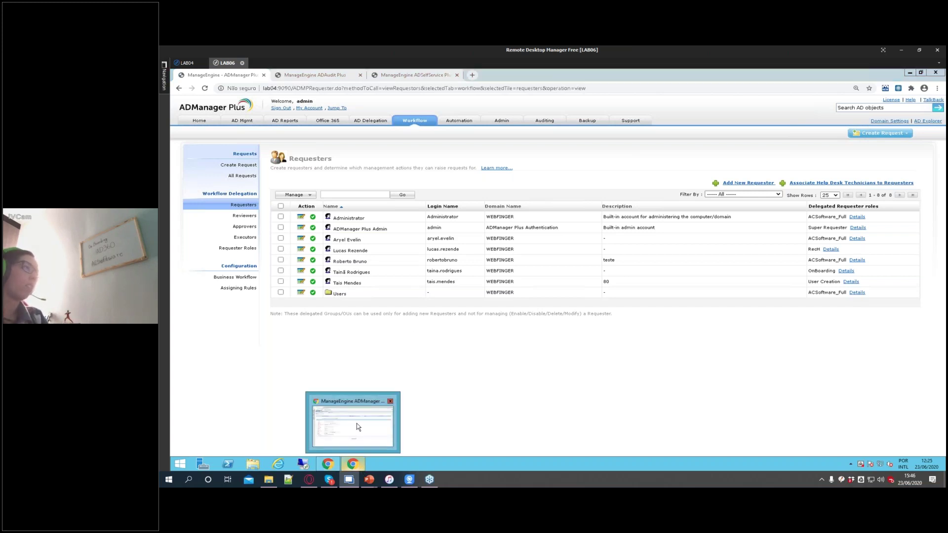
{"action": "left_click", "coordinate": [358, 427]}
{"action": "left_click", "coordinate": [213, 121]}
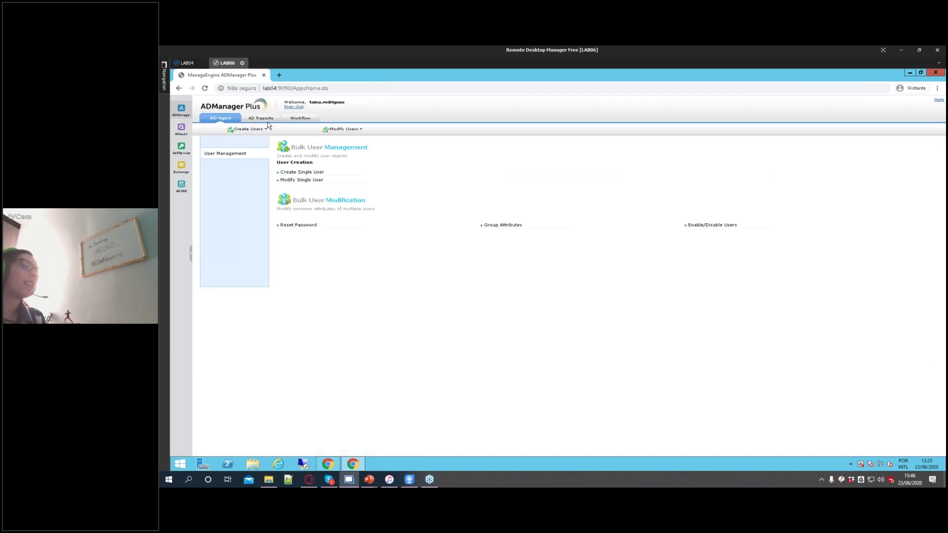
{"action": "left_click", "coordinate": [300, 119]}
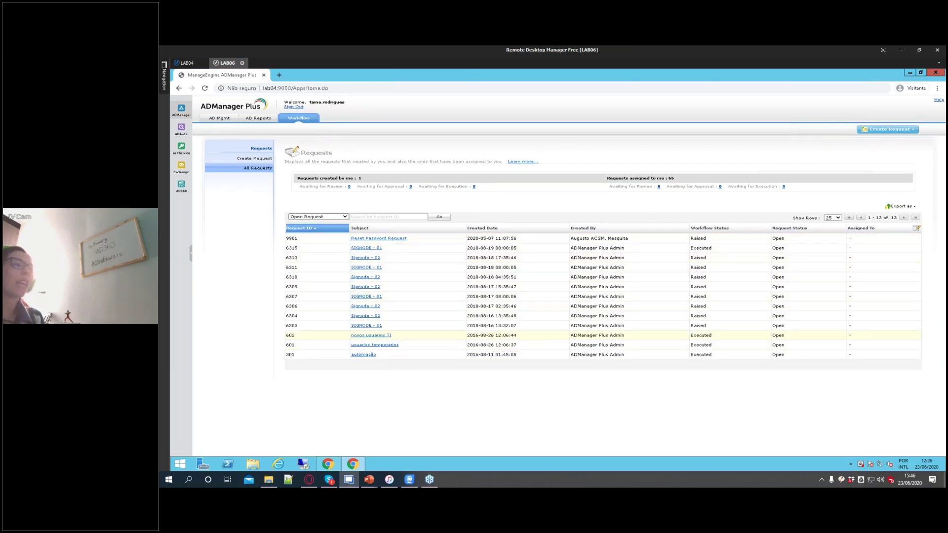
{"action": "left_click", "coordinate": [877, 131]}
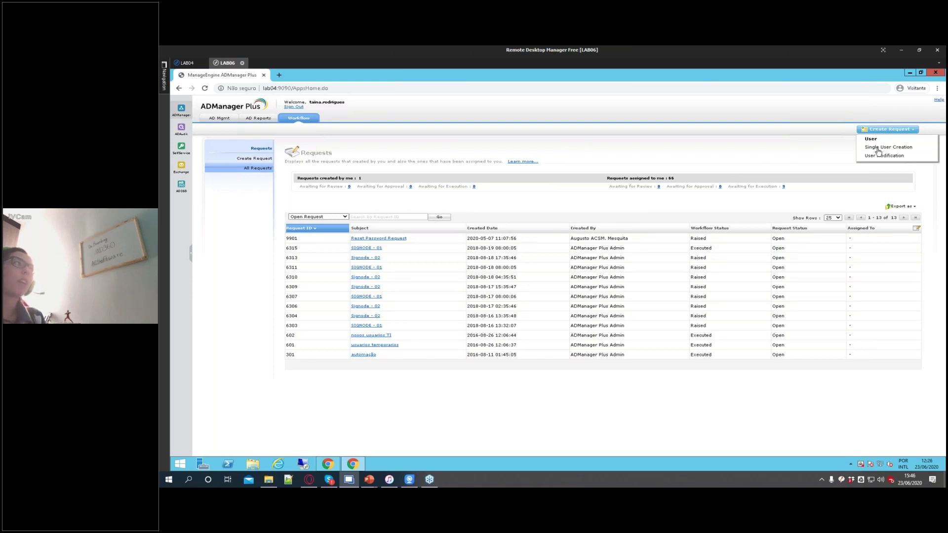
{"action": "left_click", "coordinate": [254, 158]}
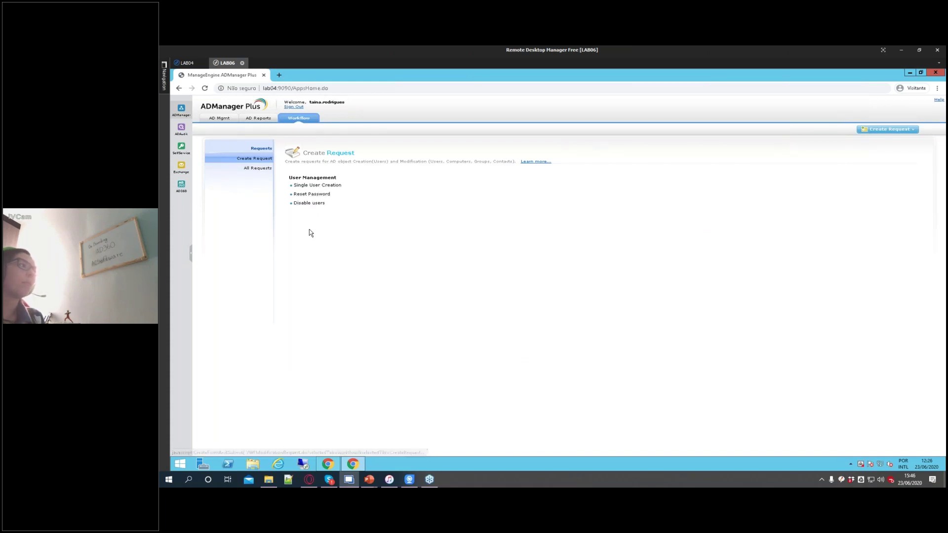
- Submit a Normal-priority Disable users request with subject 'Desabili' for a suggested user account
{"action": "left_click", "coordinate": [309, 203]}
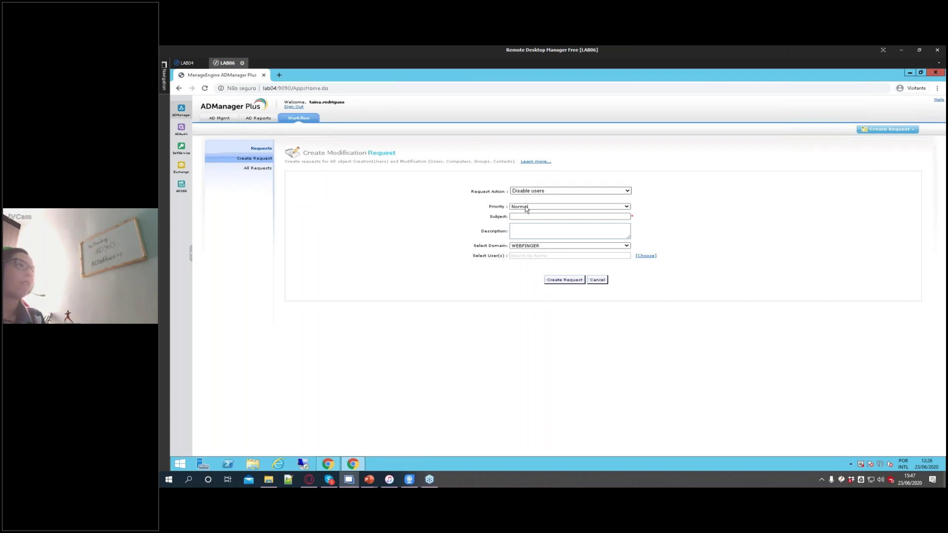
{"action": "left_click", "coordinate": [527, 208]}
{"action": "left_click", "coordinate": [525, 212]}
{"action": "left_click", "coordinate": [519, 217]}
{"action": "type", "text": "Desabilitar Cristiano"}
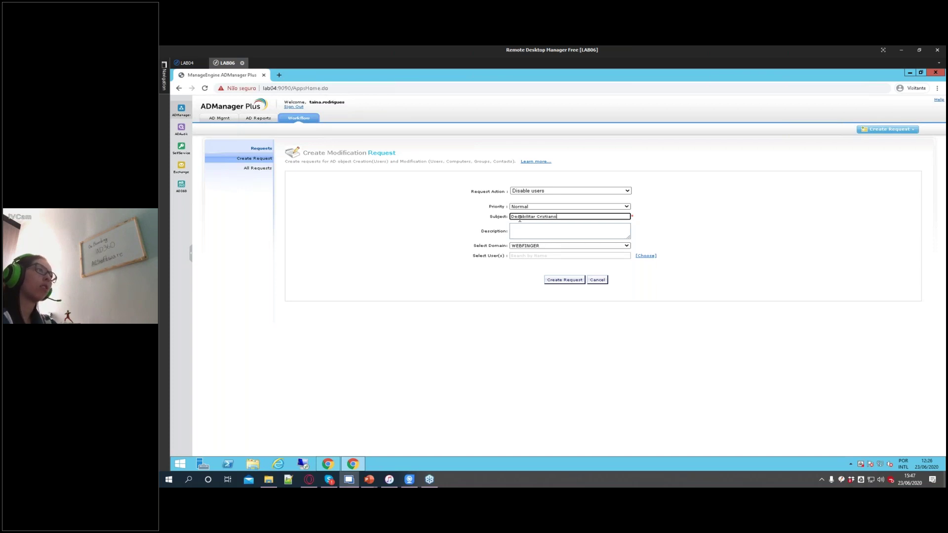
{"action": "left_click", "coordinate": [577, 255]}
{"action": "type", "text": "cri"}
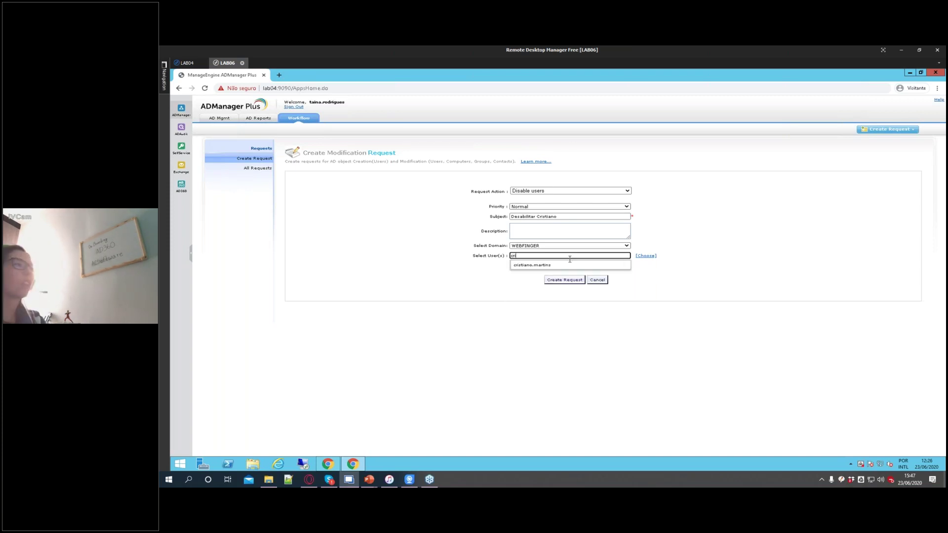
{"action": "left_click", "coordinate": [552, 265]}
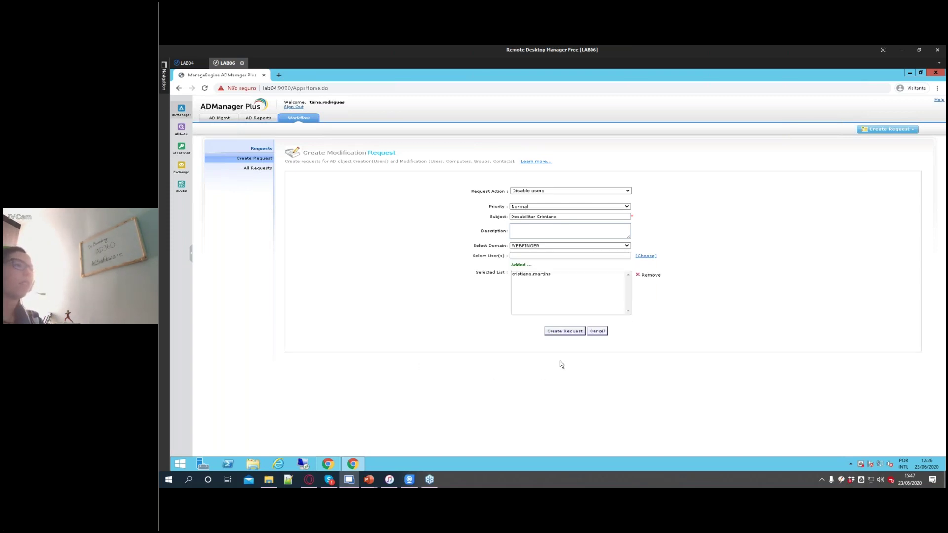
{"action": "left_click", "coordinate": [564, 331]}
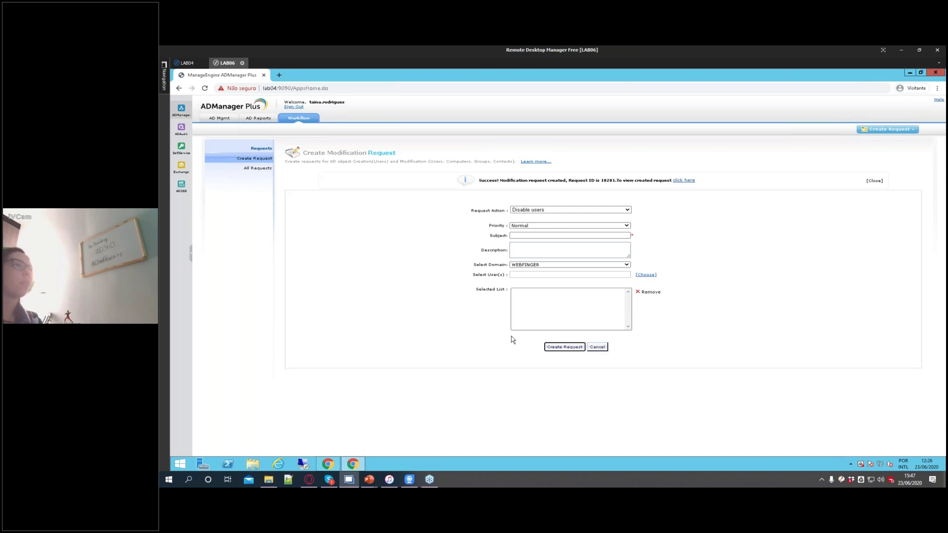
- Open the new request's details, then return to the admin's browser window
{"action": "left_click_drag", "start_coordinate": [513, 180], "coordinate": [610, 178]}
{"action": "left_click", "coordinate": [695, 258]}
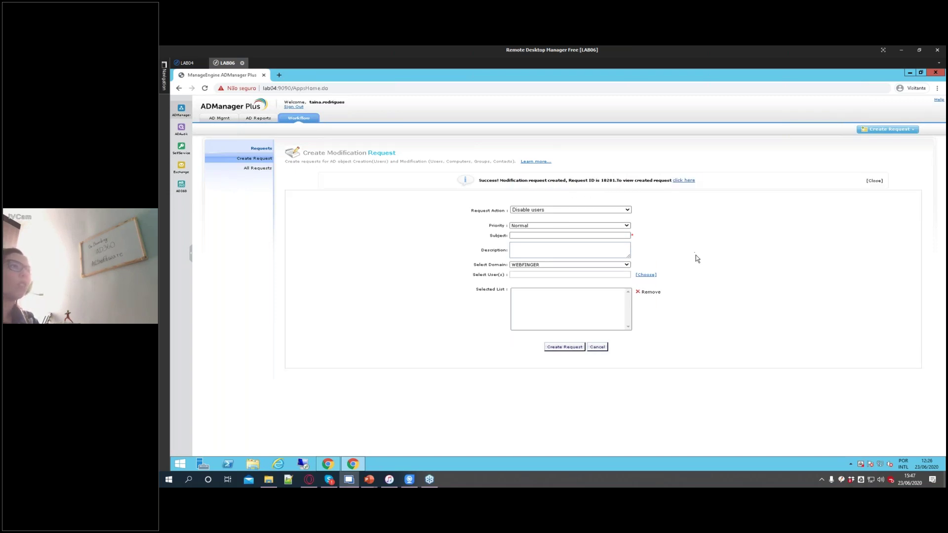
{"action": "left_click", "coordinate": [683, 180]}
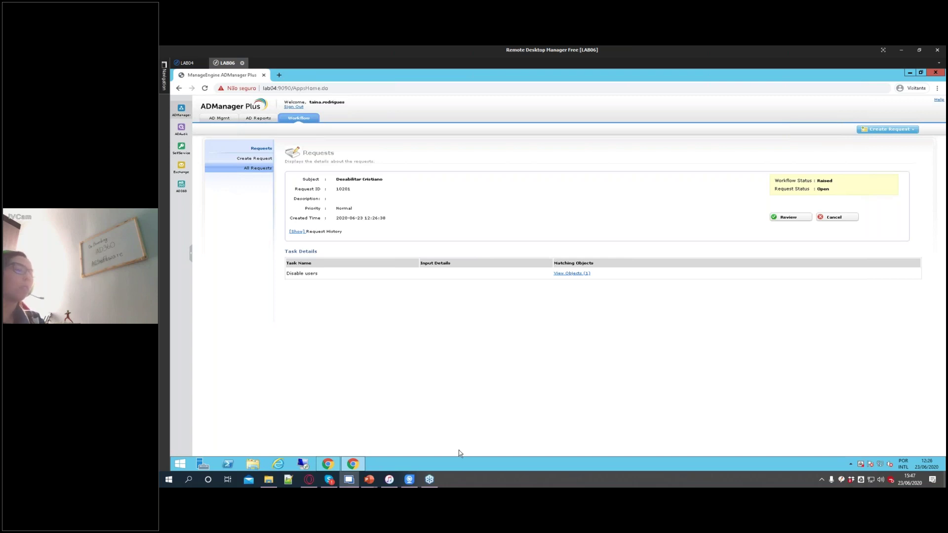
{"action": "left_click", "coordinate": [329, 464]}
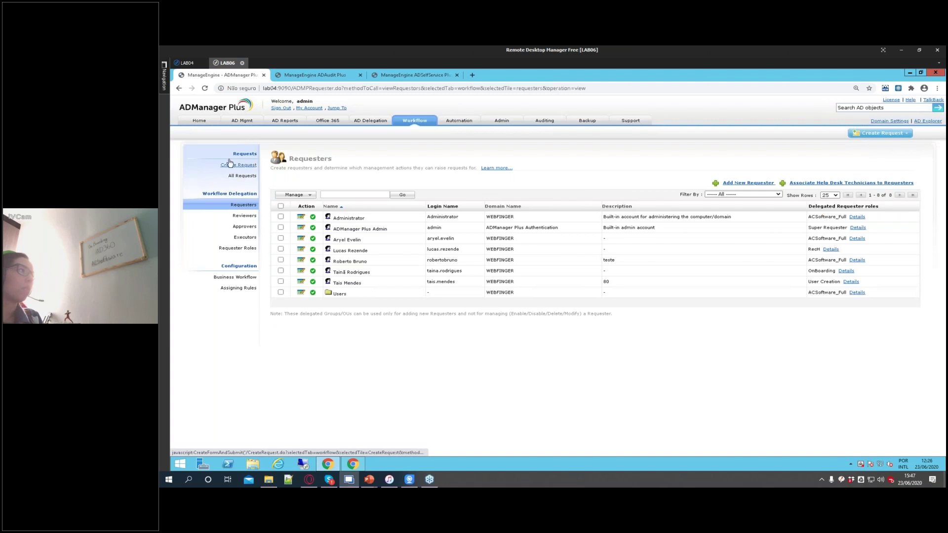
- In All Requests, assign the new Disable users request to ADManager Plus Admin and open its details
{"action": "left_click", "coordinate": [248, 177]}
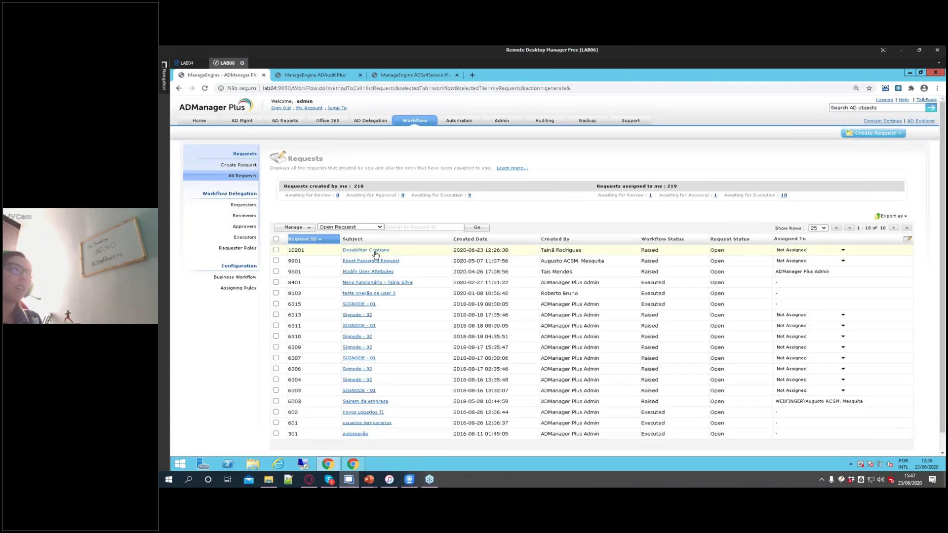
{"action": "left_click_drag", "start_coordinate": [547, 250], "coordinate": [641, 250]}
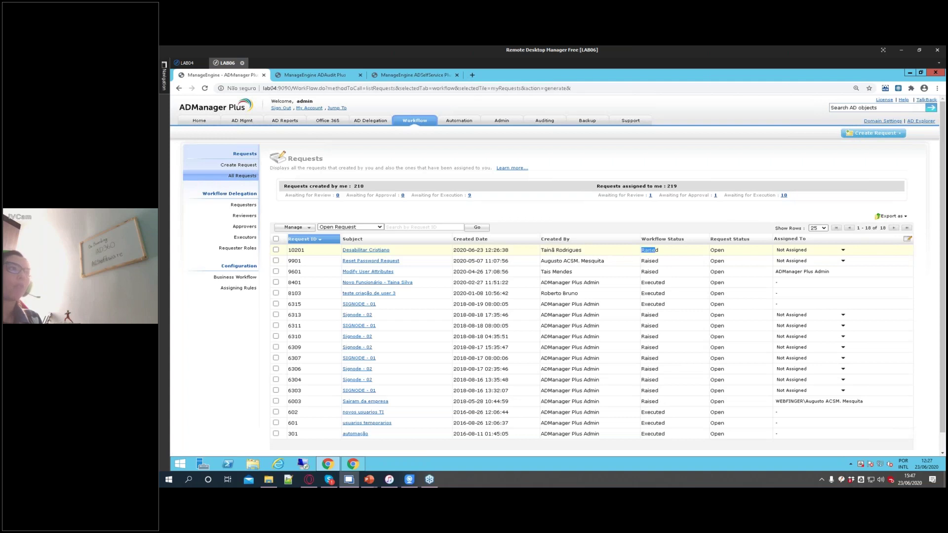
{"action": "left_click", "coordinate": [798, 250]}
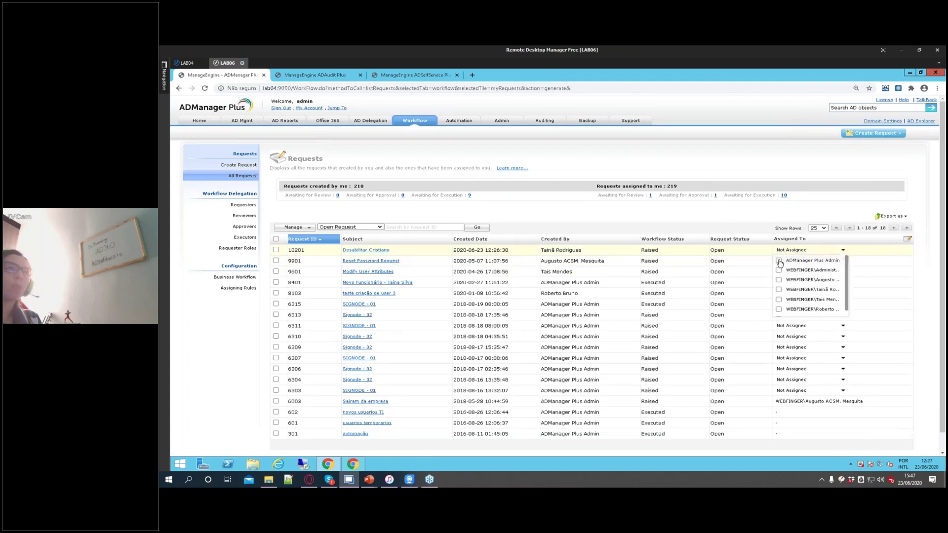
{"action": "left_click", "coordinate": [782, 264]}
{"action": "left_click", "coordinate": [784, 253]}
{"action": "left_click", "coordinate": [784, 252]}
{"action": "left_click", "coordinate": [784, 252]}
{"action": "left_click", "coordinate": [778, 260]}
{"action": "left_click", "coordinate": [804, 252]}
{"action": "left_click", "coordinate": [778, 261]}
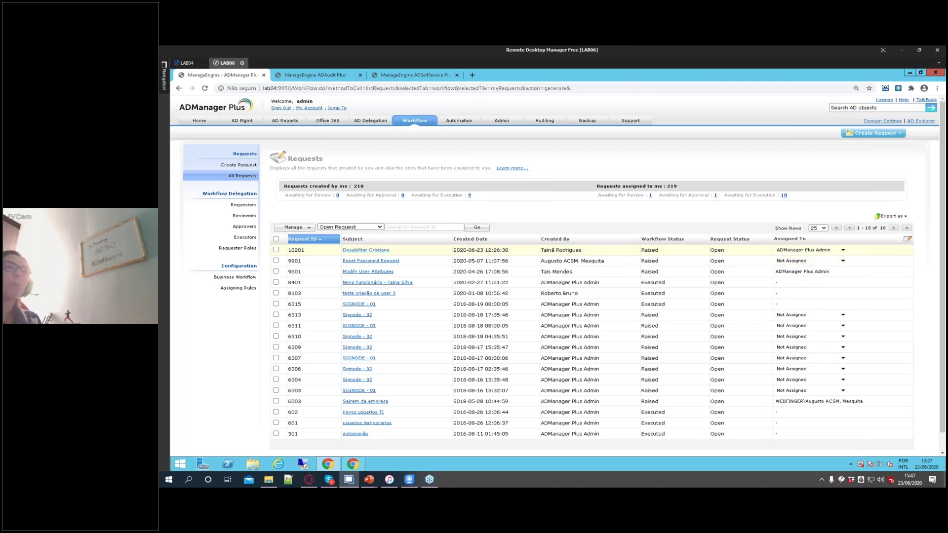
{"action": "left_click", "coordinate": [366, 249]}
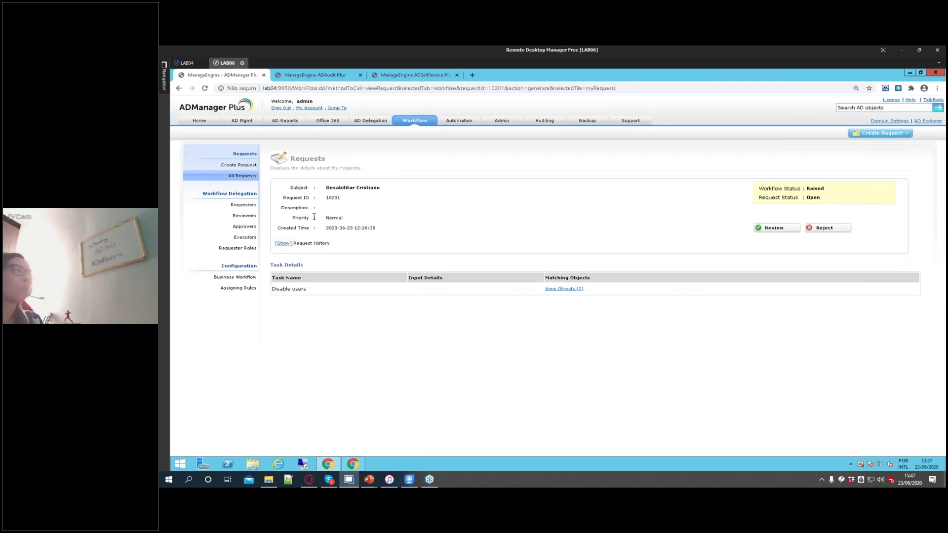
- Inspect request 10201's subject and target user, then return to its details
{"action": "left_click_drag", "start_coordinate": [329, 188], "coordinate": [380, 188]}
{"action": "left_click", "coordinate": [376, 355]}
{"action": "left_click", "coordinate": [565, 291]}
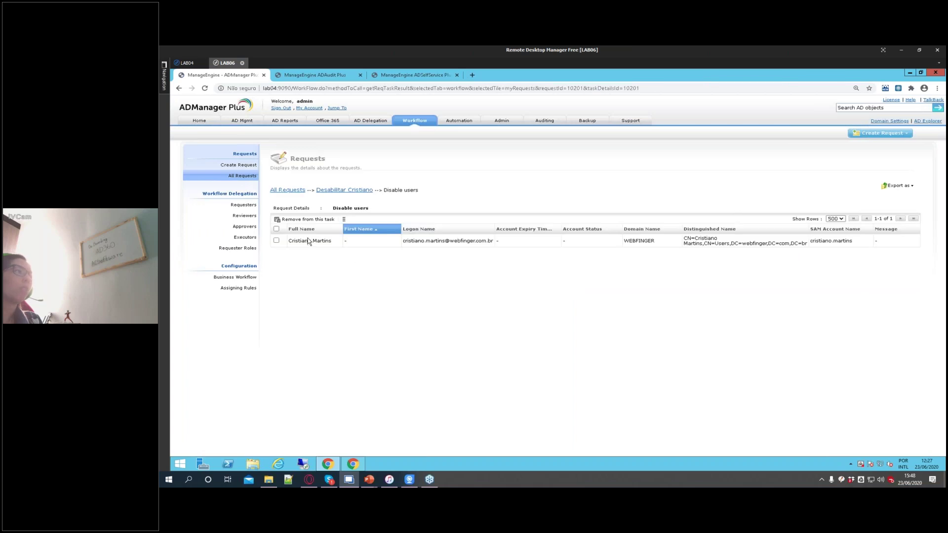
{"action": "mouse_move", "coordinate": [853, 242]}
{"action": "left_mouse_down"}
{"action": "mouse_move", "coordinate": [810, 247]}
{"action": "mouse_move", "coordinate": [849, 245]}
{"action": "left_mouse_up"}
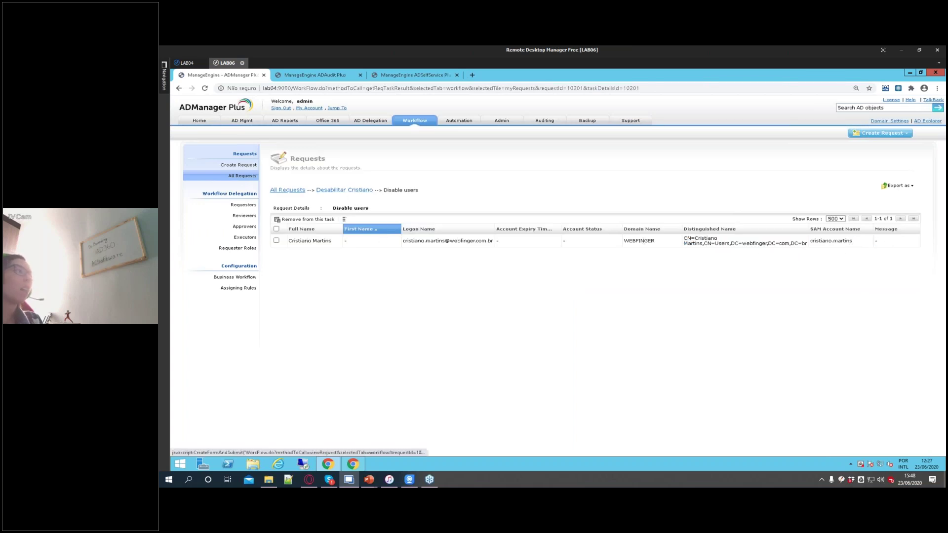
{"action": "left_click", "coordinate": [344, 190]}
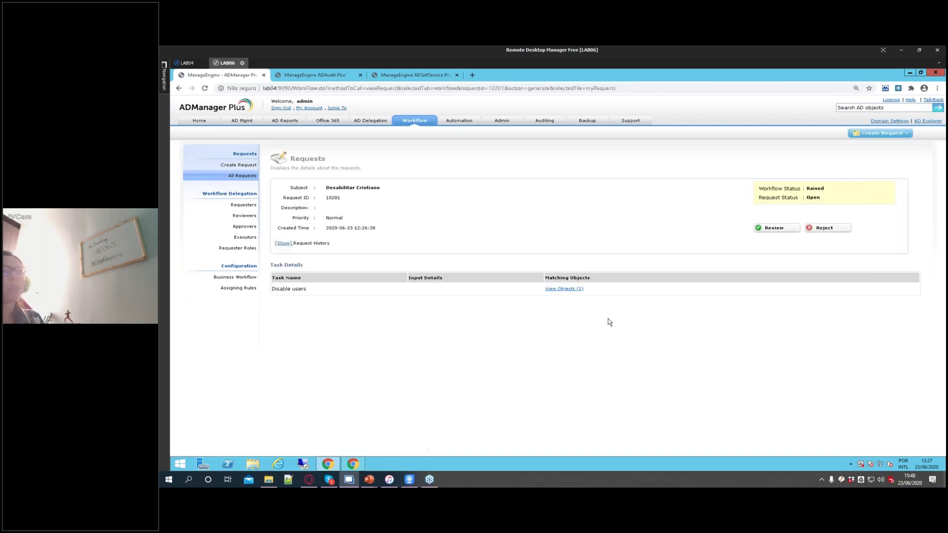
- Mark the request Reviewed with the comment 'Revisado', then show the Business Workflow list
{"action": "left_click", "coordinate": [768, 229]}
{"action": "left_click", "coordinate": [738, 252]}
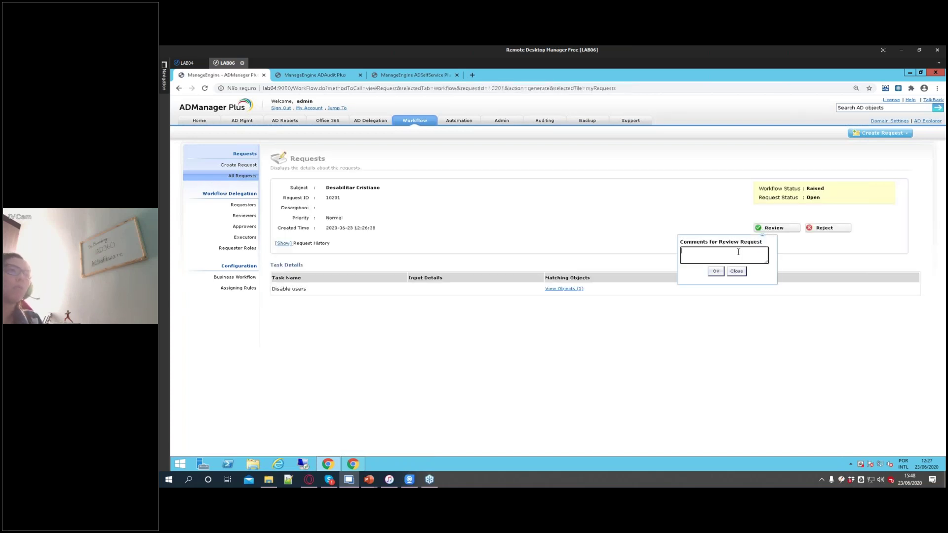
{"action": "type", "text": "Revisal"}
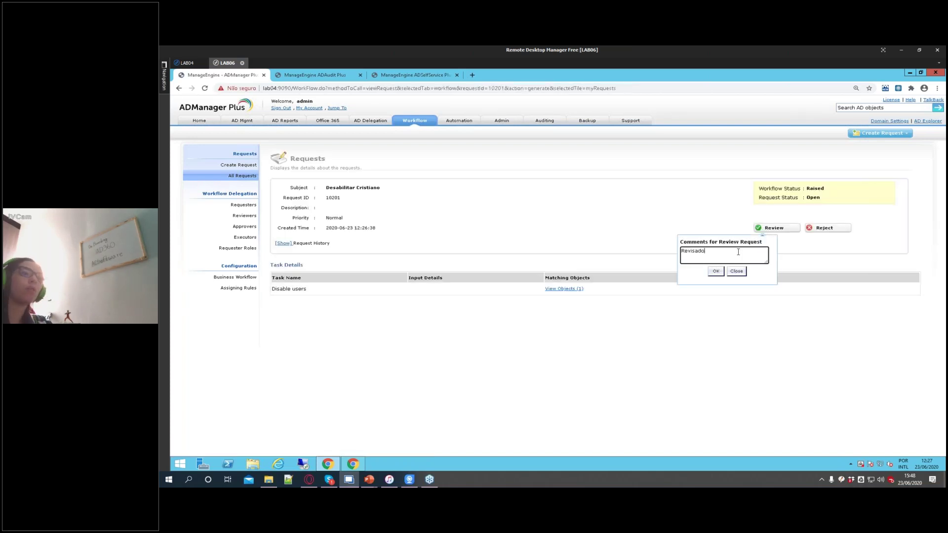
{"action": "left_click", "coordinate": [716, 271]}
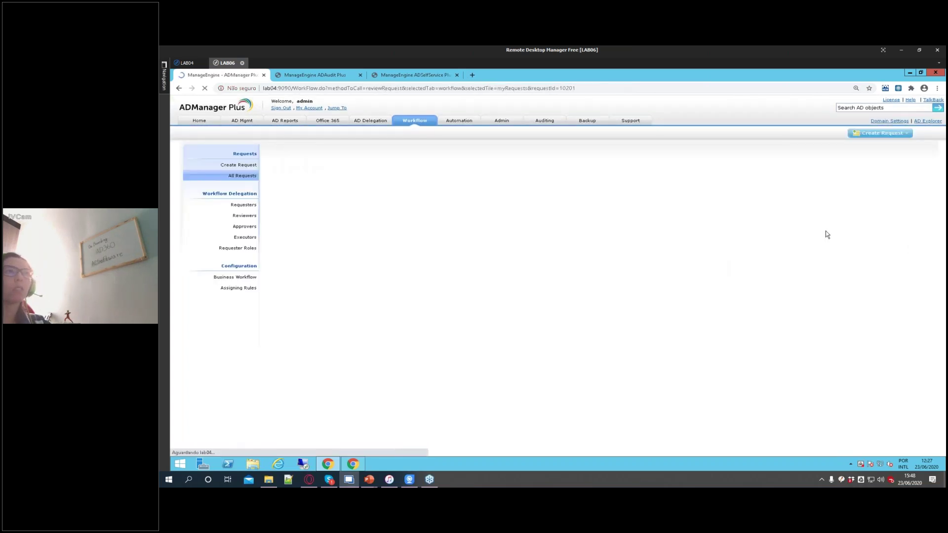
{"action": "left_click", "coordinate": [749, 231]}
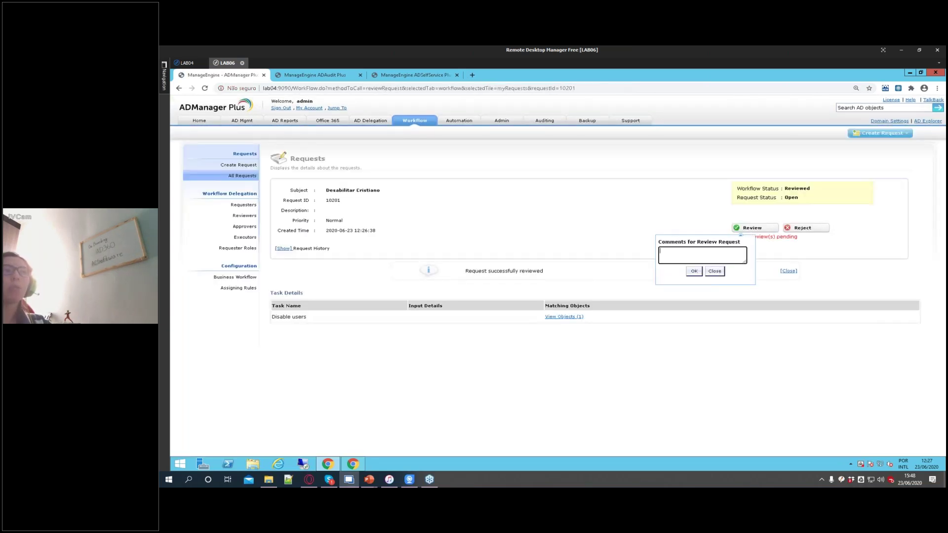
{"action": "left_click", "coordinate": [714, 271]}
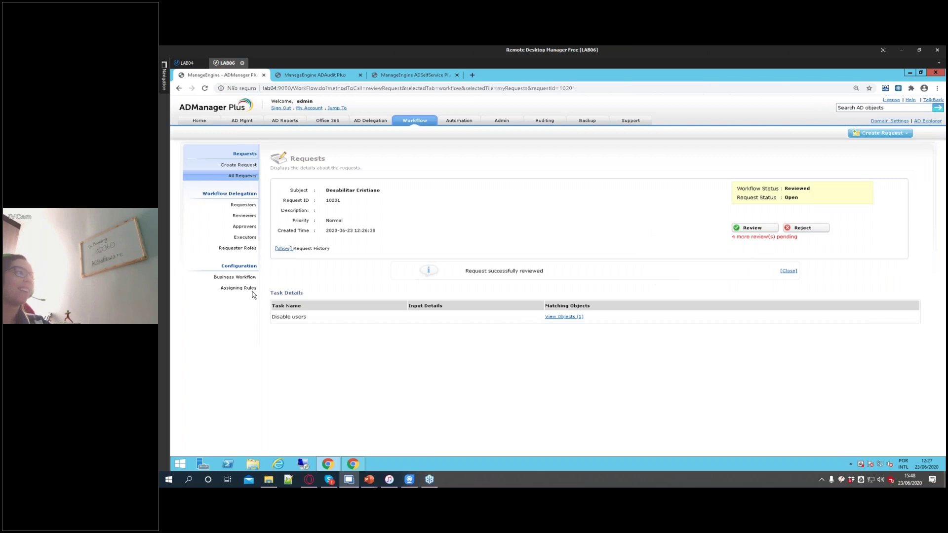
{"action": "left_click", "coordinate": [239, 277]}
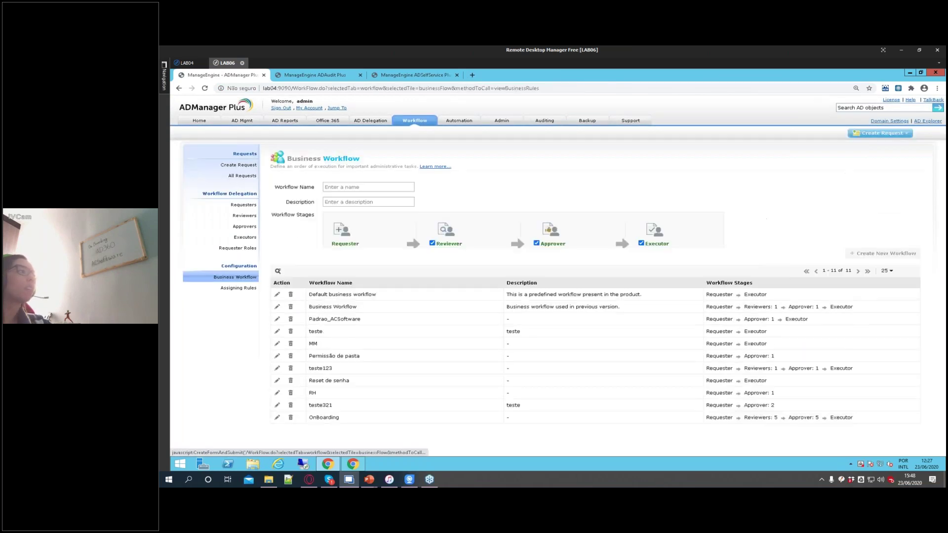
- Set the OnBoarding workflow to 1 reviewer and 1 approver, update it, and return to All Requests
{"action": "scroll", "coordinate": [336, 339], "scroll_direction": "down", "scroll_amount": 2}
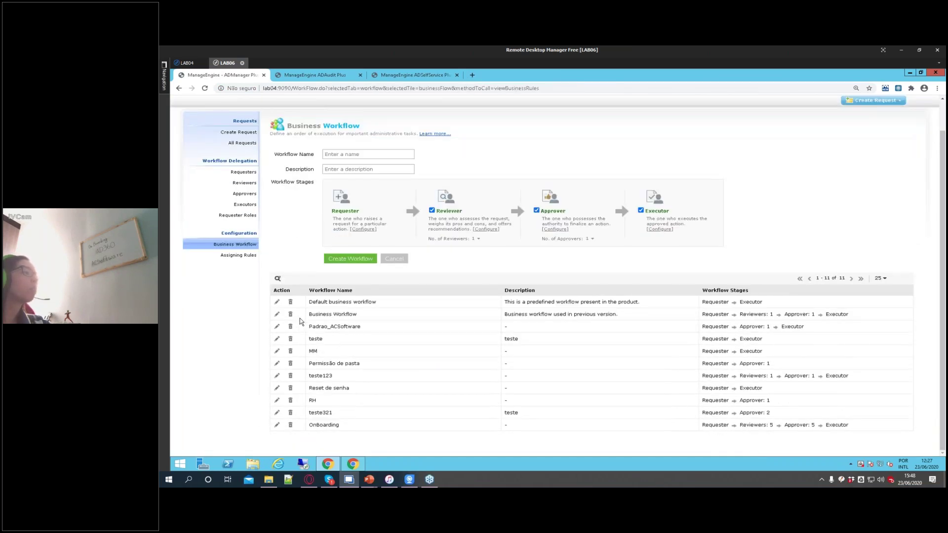
{"action": "left_click", "coordinate": [282, 427]}
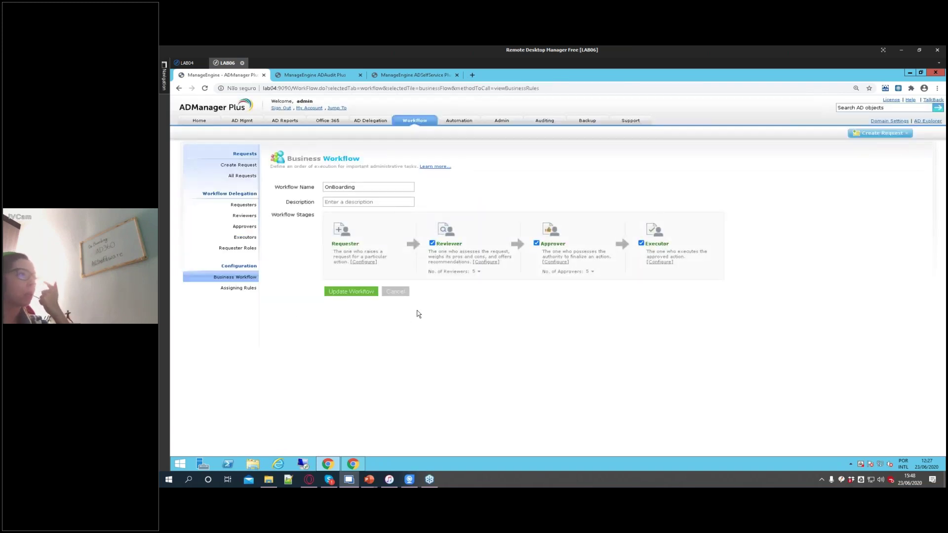
{"action": "left_click", "coordinate": [479, 276]}
{"action": "left_click", "coordinate": [475, 282]}
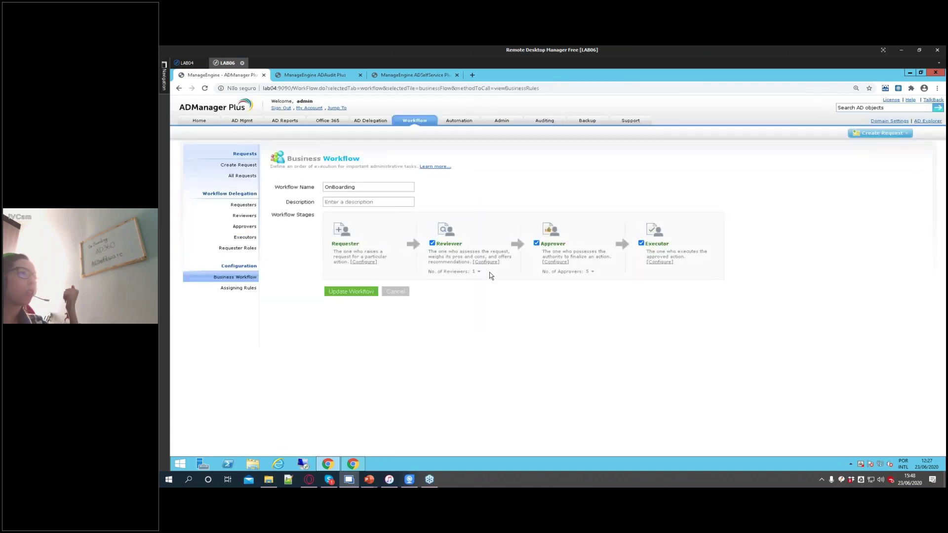
{"action": "left_click", "coordinate": [588, 272]}
{"action": "left_click", "coordinate": [589, 284]}
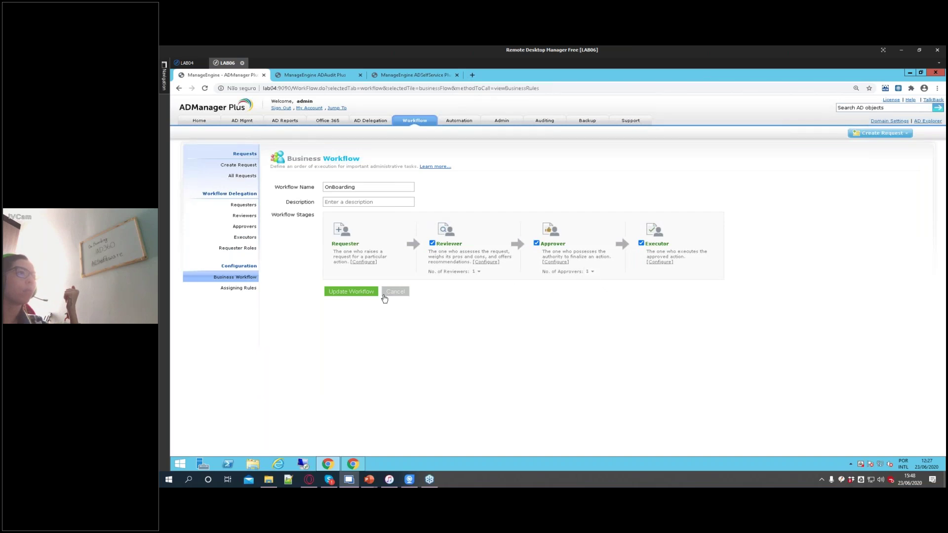
{"action": "left_click", "coordinate": [351, 292]}
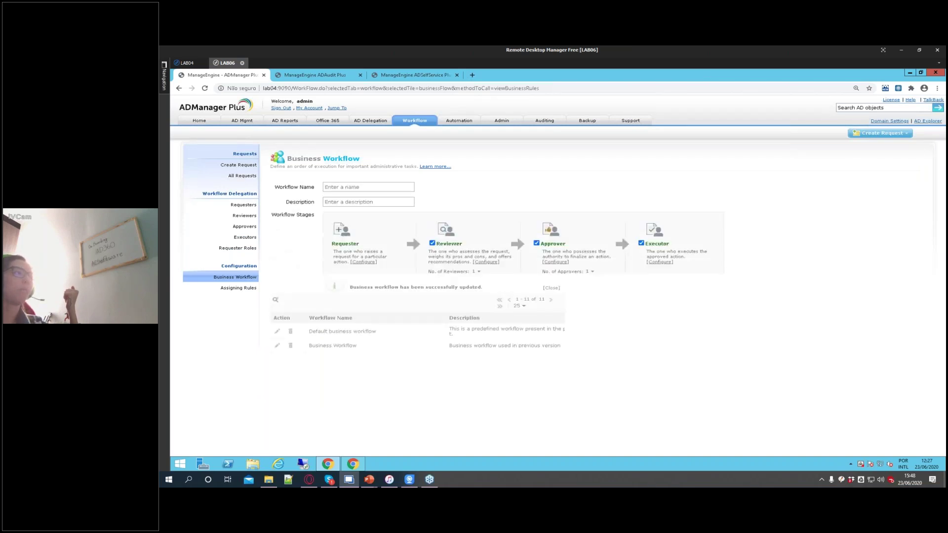
{"action": "left_click", "coordinate": [242, 176]}
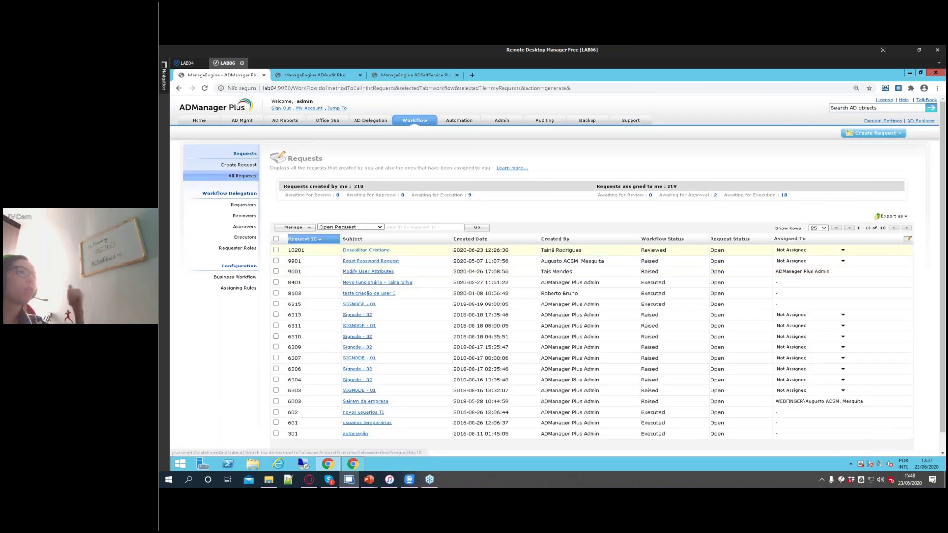
- Open request 10201's history and check its Requested By, Assigned to and Reviewed By entries
{"action": "left_click", "coordinate": [366, 249]}
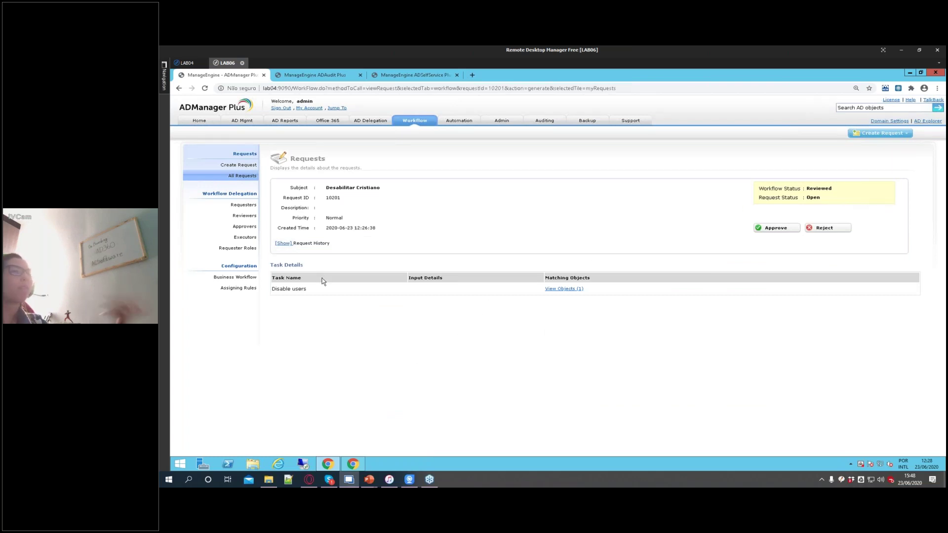
{"action": "left_click", "coordinate": [283, 244]}
{"action": "left_click_drag", "start_coordinate": [315, 293], "coordinate": [427, 293]}
{"action": "left_click_drag", "start_coordinate": [319, 276], "coordinate": [385, 276]}
{"action": "left_click_drag", "start_coordinate": [314, 258], "coordinate": [453, 276]}
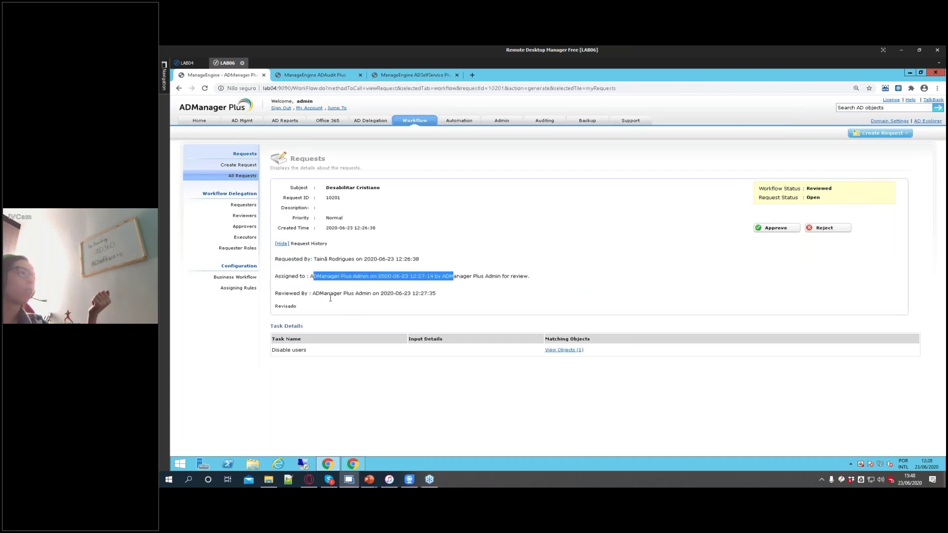
{"action": "left_click_drag", "start_coordinate": [317, 293], "coordinate": [381, 293]}
{"action": "left_click", "coordinate": [352, 303]}
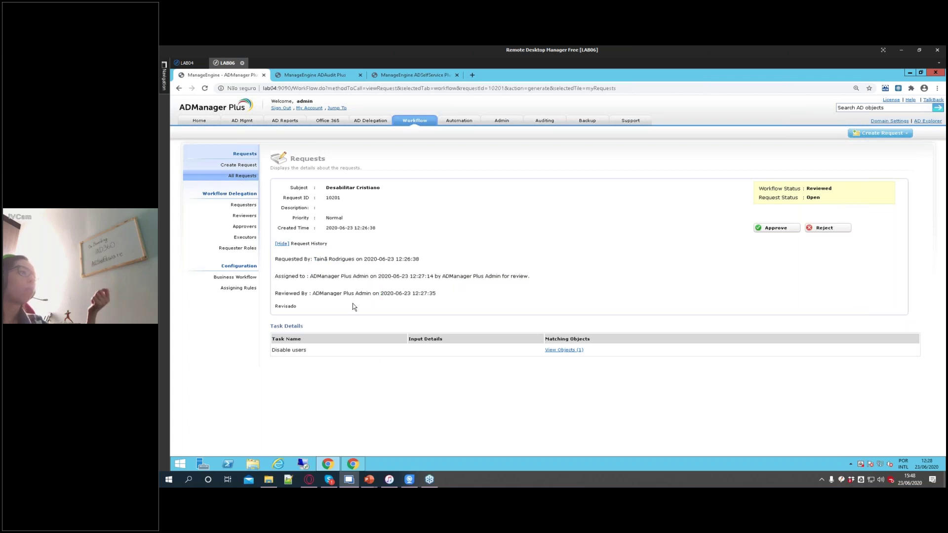
- Approve request 10201 with the comment 'Aprovado'
{"action": "left_click", "coordinate": [775, 231]}
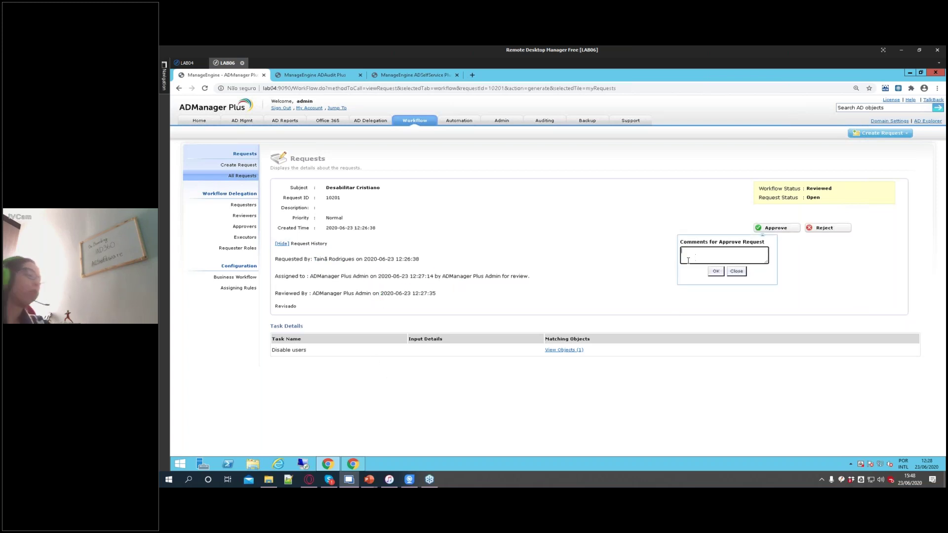
{"action": "type", "text": "Aprovado"}
{"action": "left_click", "coordinate": [716, 271]}
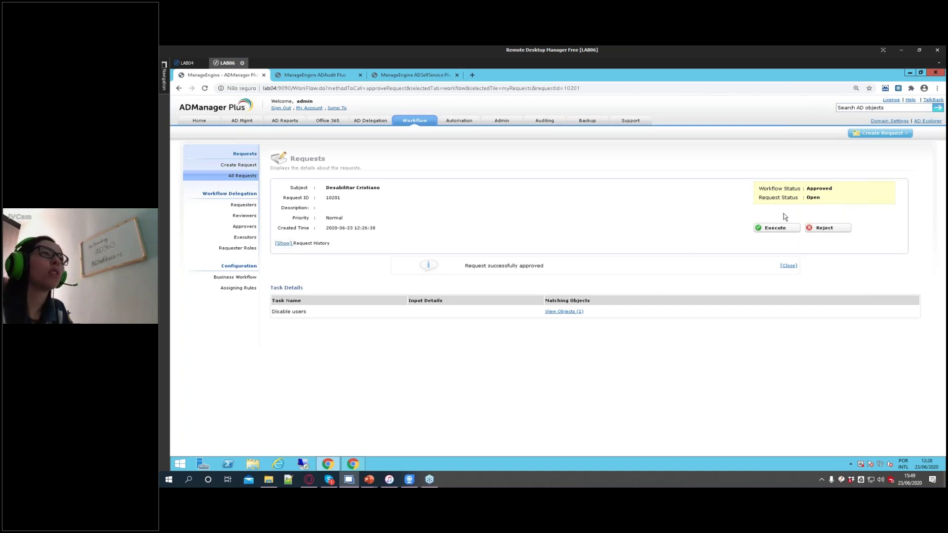
- Execute request 10201 immediately instead of in 30 minutes
{"action": "left_click", "coordinate": [775, 228]}
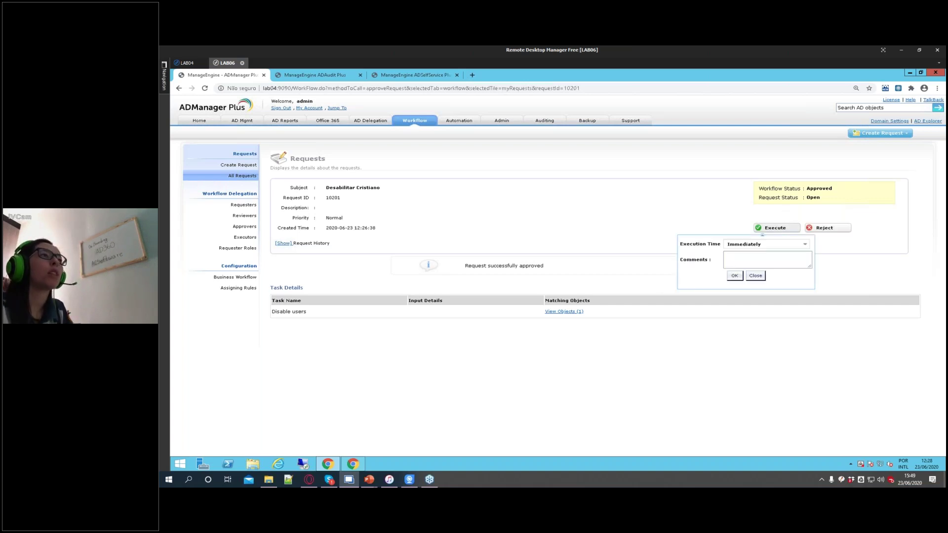
{"action": "left_click", "coordinate": [744, 245]}
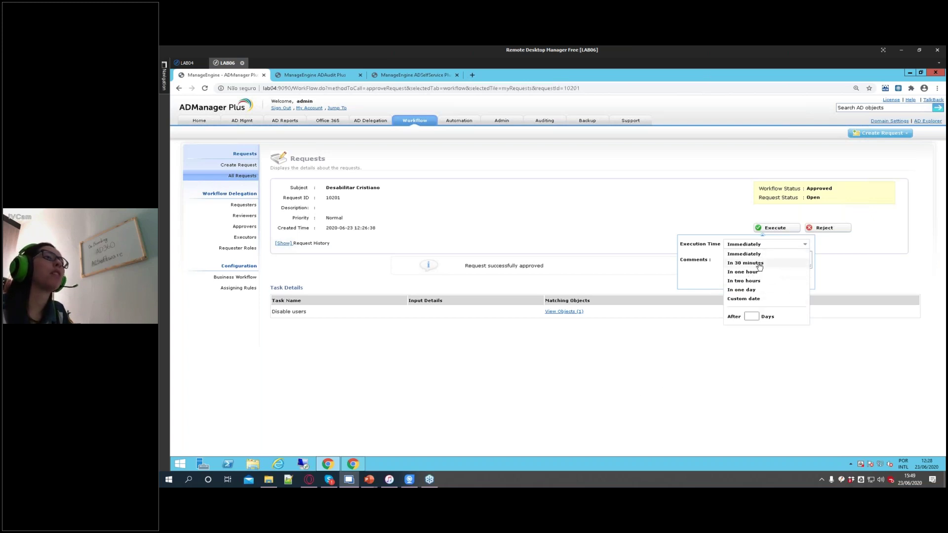
{"action": "left_click", "coordinate": [759, 267]}
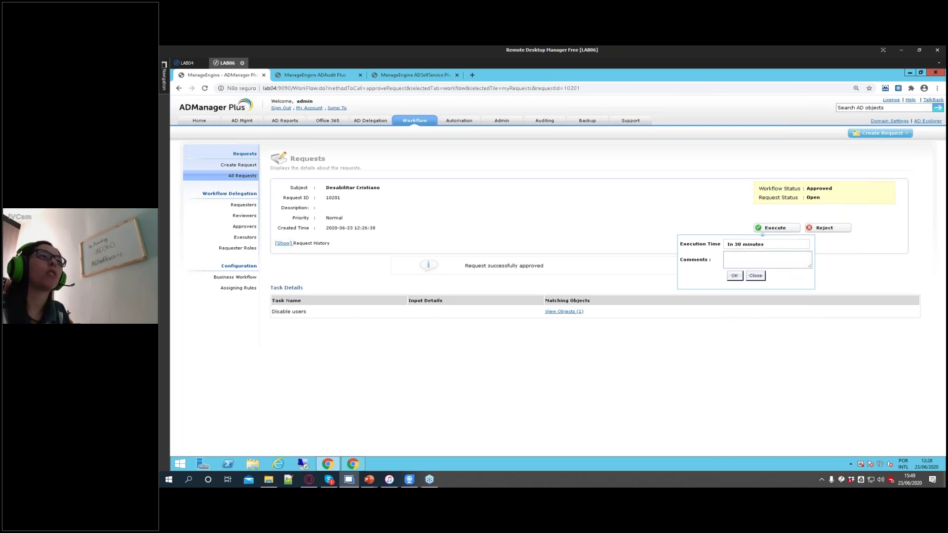
{"action": "left_click", "coordinate": [751, 244]}
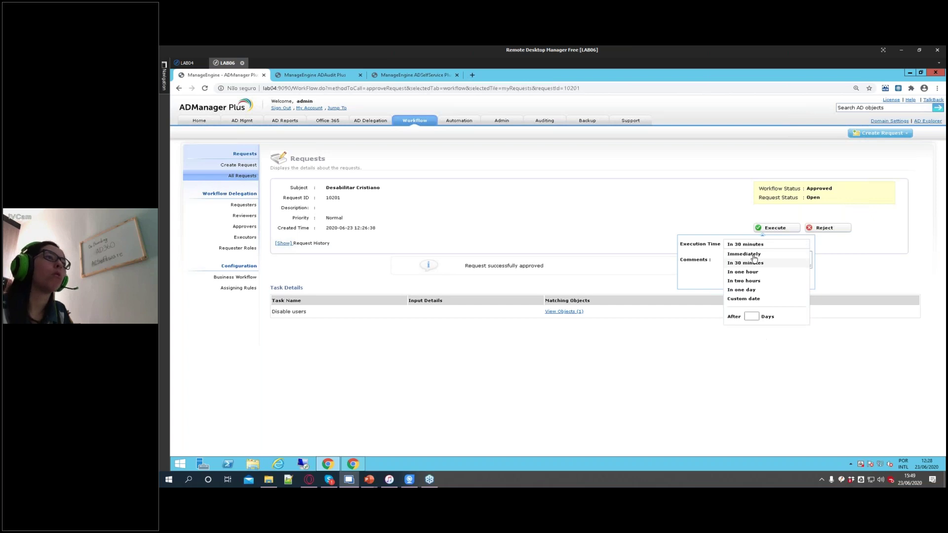
{"action": "left_click", "coordinate": [754, 254]}
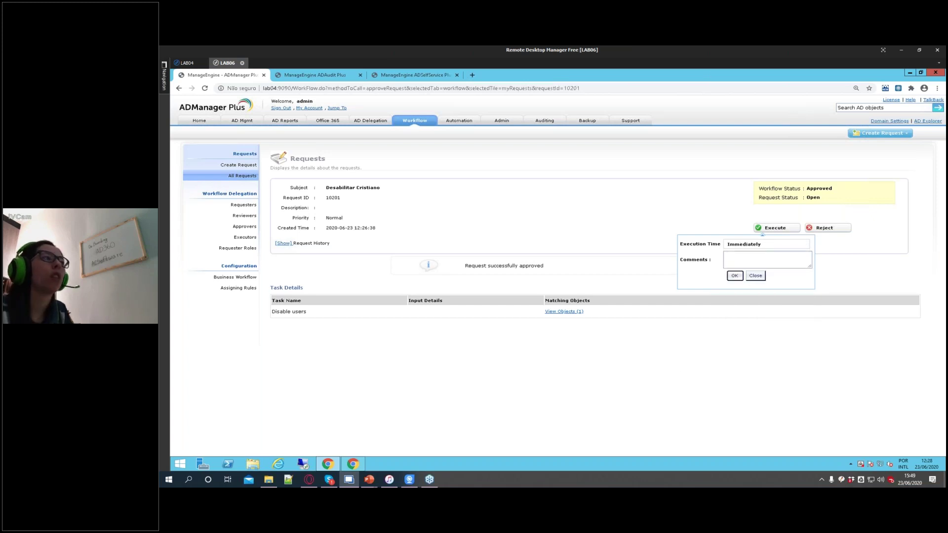
{"action": "left_click", "coordinate": [734, 276]}
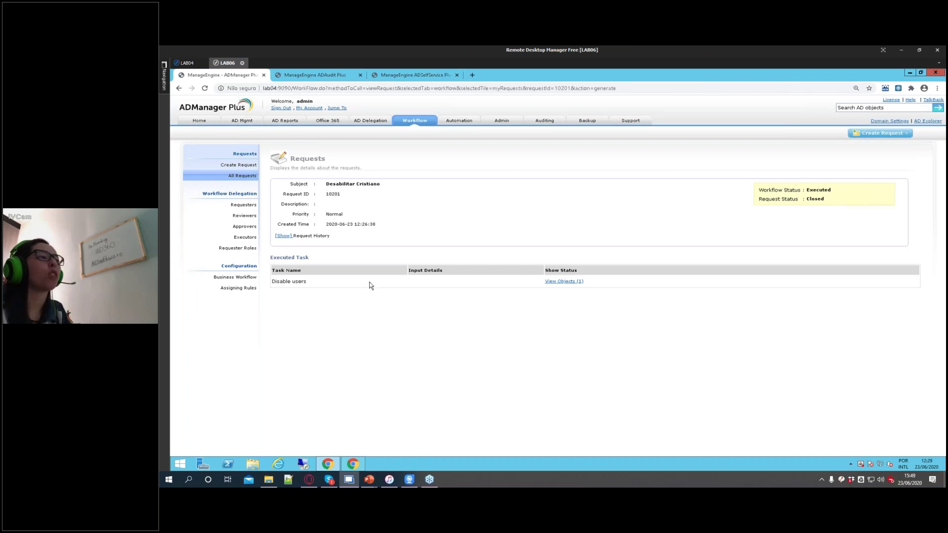
- View the Disable users task's affected object and confirm its account status reads Disabled
{"action": "left_click", "coordinate": [568, 281]}
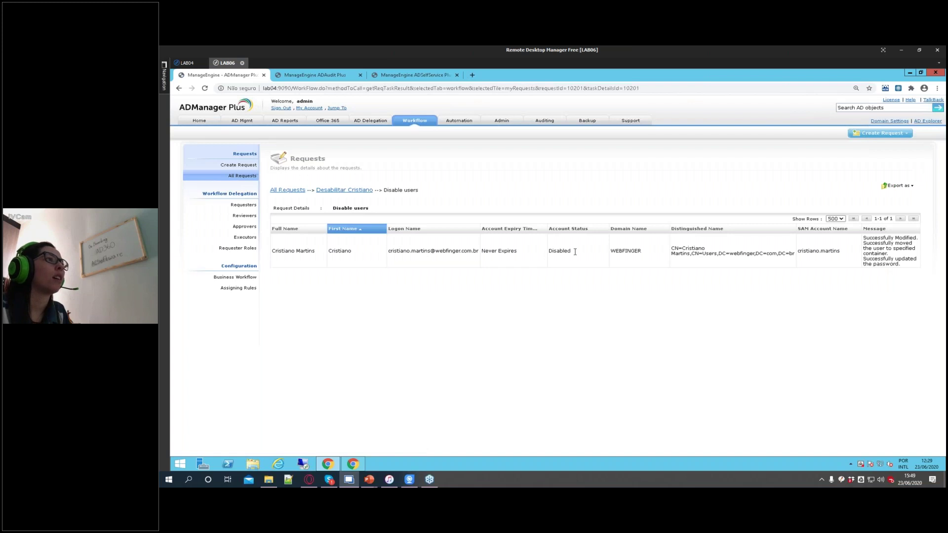
{"action": "left_click_drag", "start_coordinate": [572, 250], "coordinate": [549, 251]}
{"action": "left_click", "coordinate": [570, 265]}
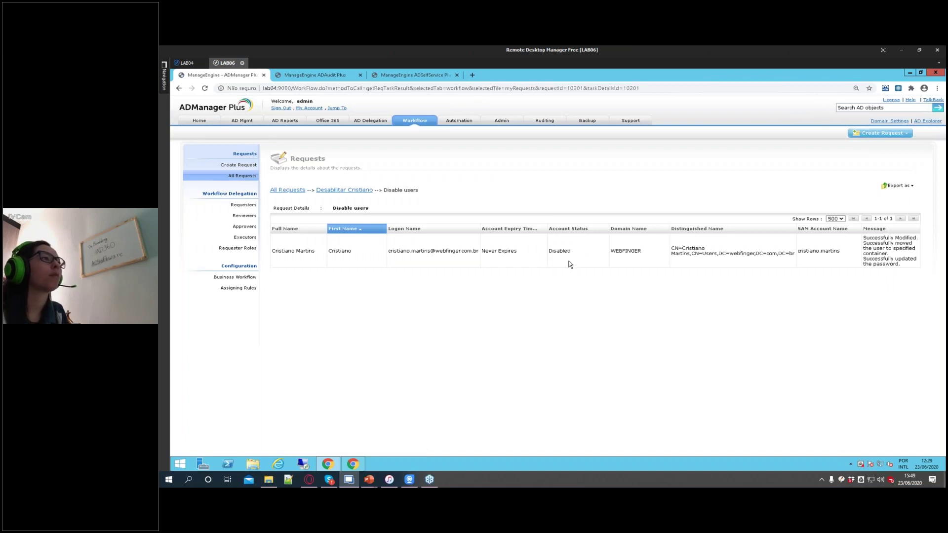
{"action": "double_click", "coordinate": [572, 255]}
{"action": "left_click", "coordinate": [550, 296]}
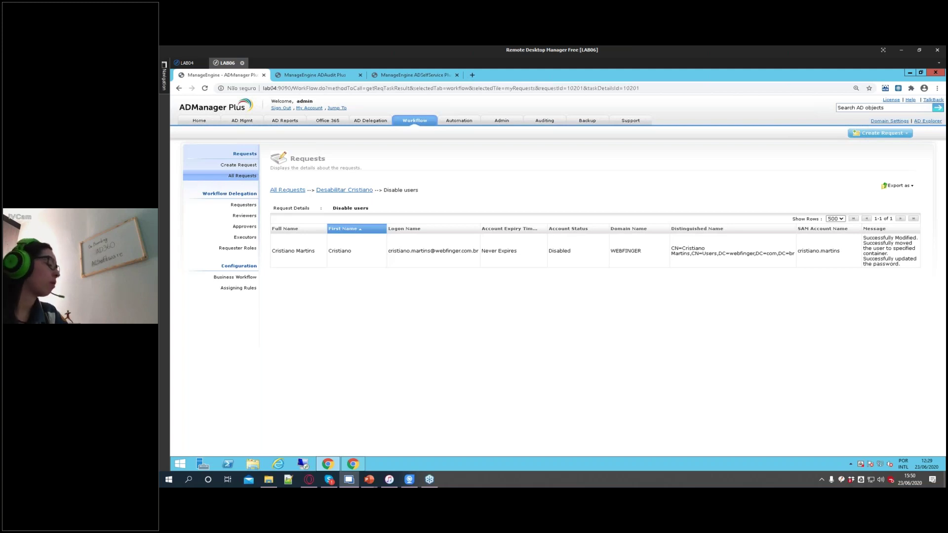
{"action": "key", "text": "alt+Tab"}
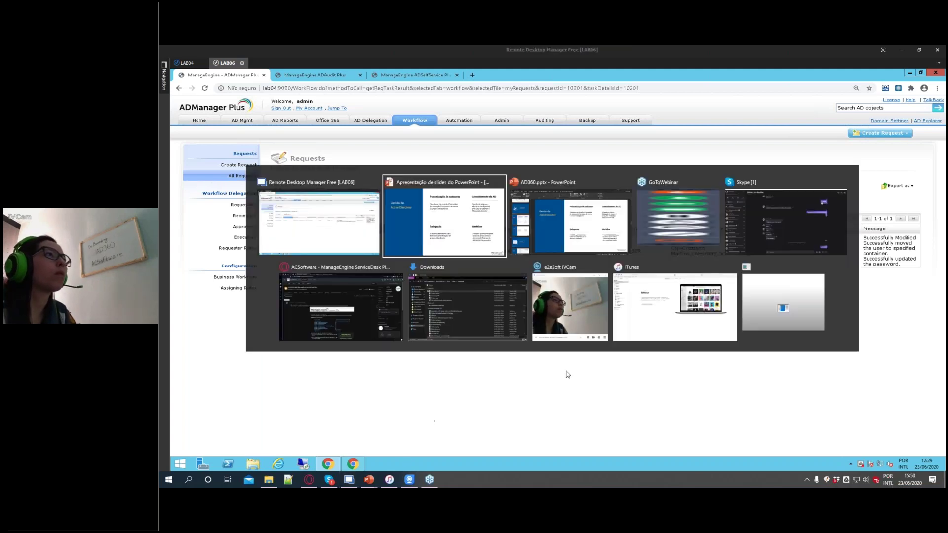
- Advance the PowerPoint slideshow to the Automatização and Backup do AD slide, then return to the remote desktop
{"action": "left_click", "coordinate": [432, 249]}
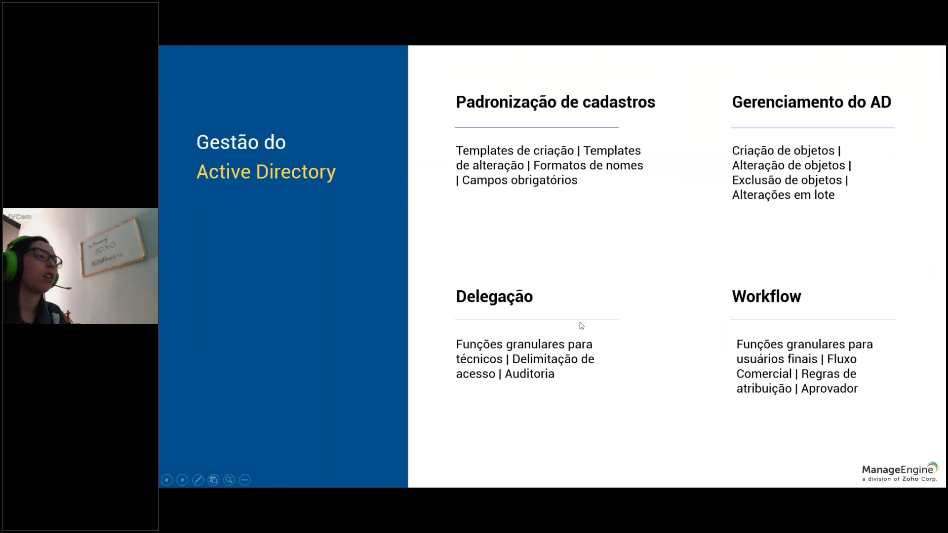
{"action": "key", "text": "Right"}
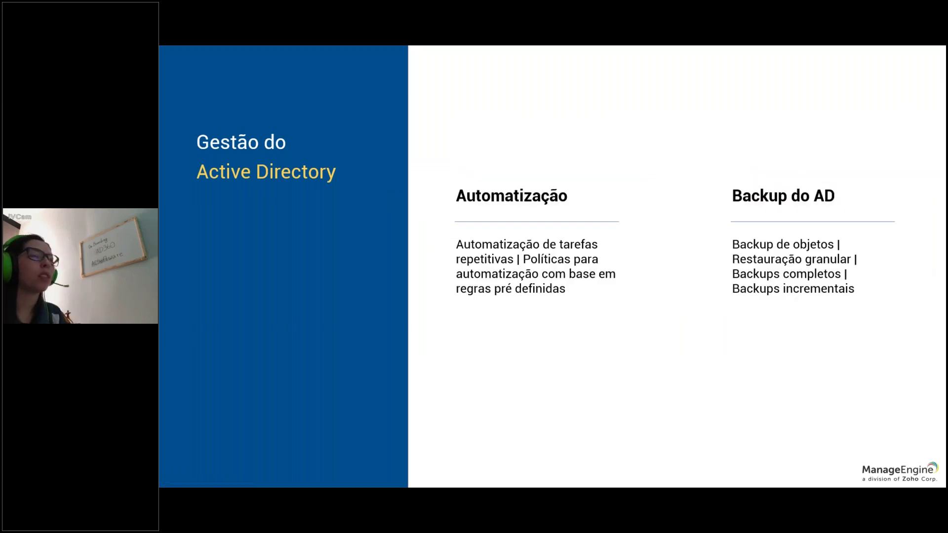
{"action": "key", "text": "alt+Tab"}
{"action": "key", "text": "alt+Tab"}
{"action": "key", "text": "alt+Tab"}
{"action": "key", "text": "alt+Tab"}
{"action": "key", "text": "alt+Tab"}
{"action": "key", "text": "alt+Tab"}
{"action": "key", "text": "alt+Tab"}
{"action": "key", "text": "alt+Tab"}
{"action": "key", "text": "alt+Tab"}
{"action": "key", "text": "alt+Tab"}
{"action": "key", "text": "alt+Tab"}
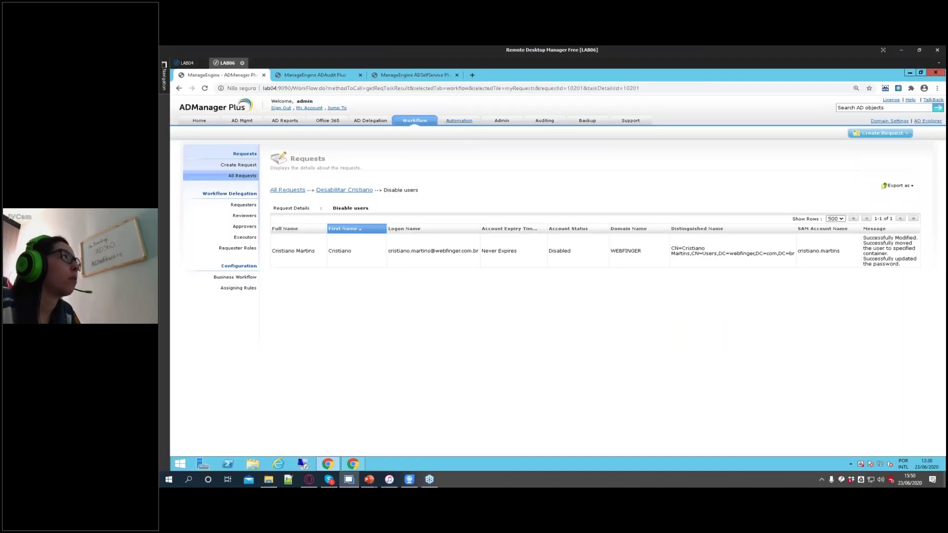
- Show the Scheduled Automation list with its 18 existing automation tasks
{"action": "left_click", "coordinate": [458, 120]}
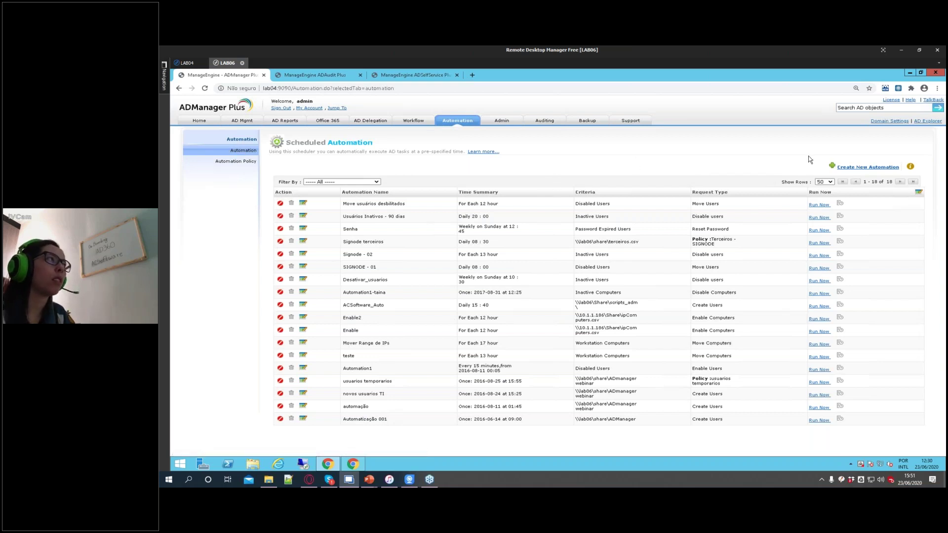
- Create a User Automation named 'Desabilitar usuários inativos' using the Disable users task
{"action": "left_click", "coordinate": [855, 169]}
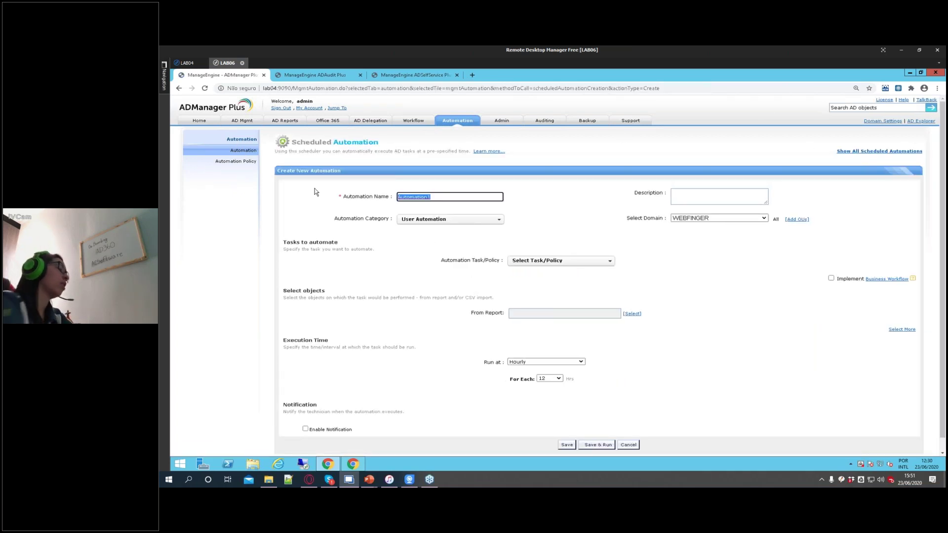
{"action": "type", "text": "Desabilitar usuários inativos"}
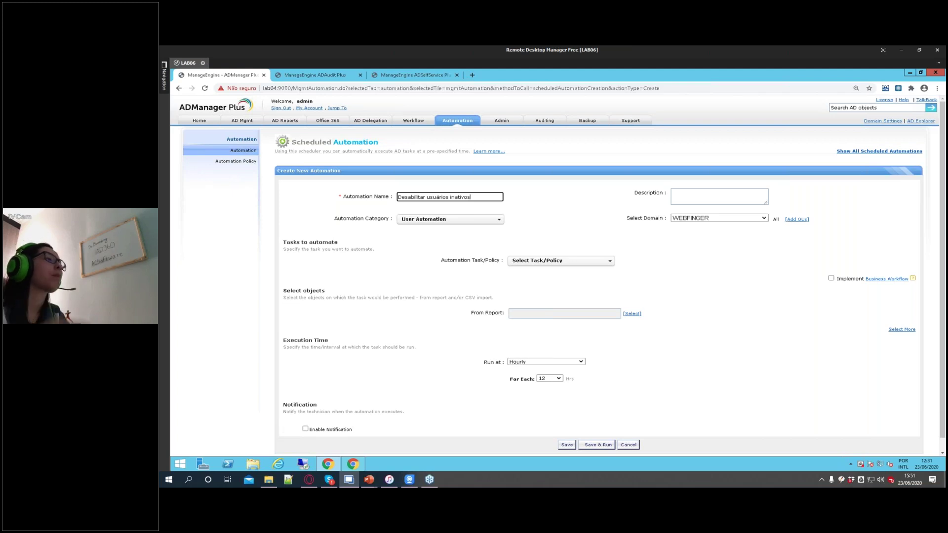
{"action": "left_click", "coordinate": [417, 220]}
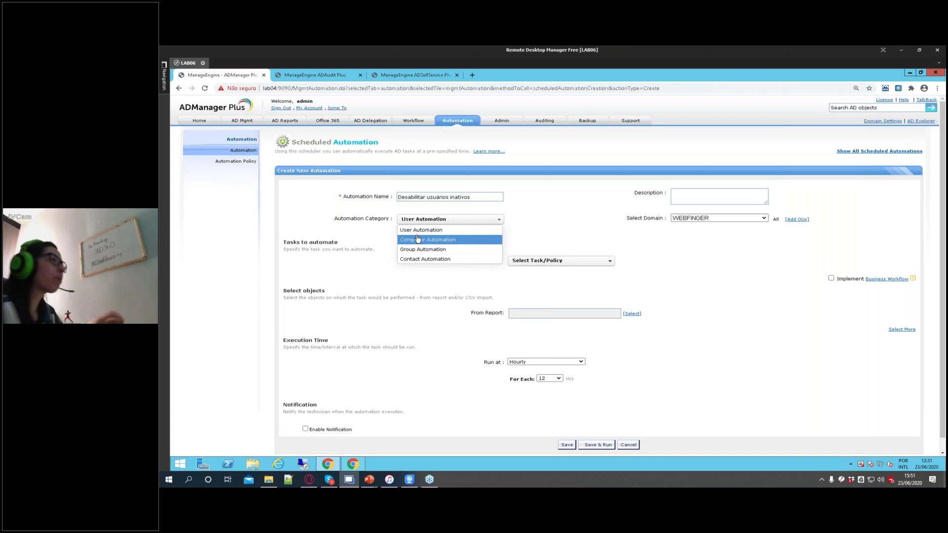
{"action": "left_click", "coordinate": [512, 247]}
{"action": "left_click", "coordinate": [522, 260]}
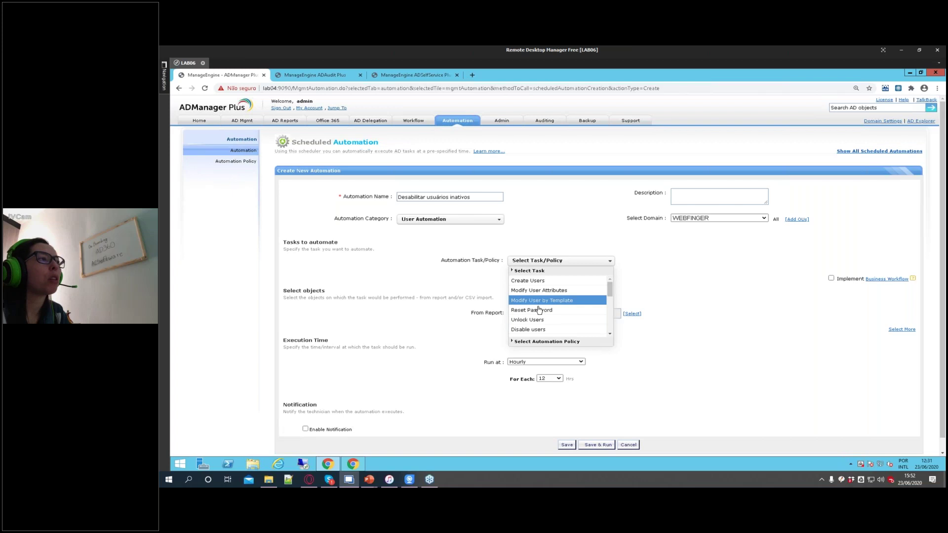
{"action": "left_click", "coordinate": [533, 330]}
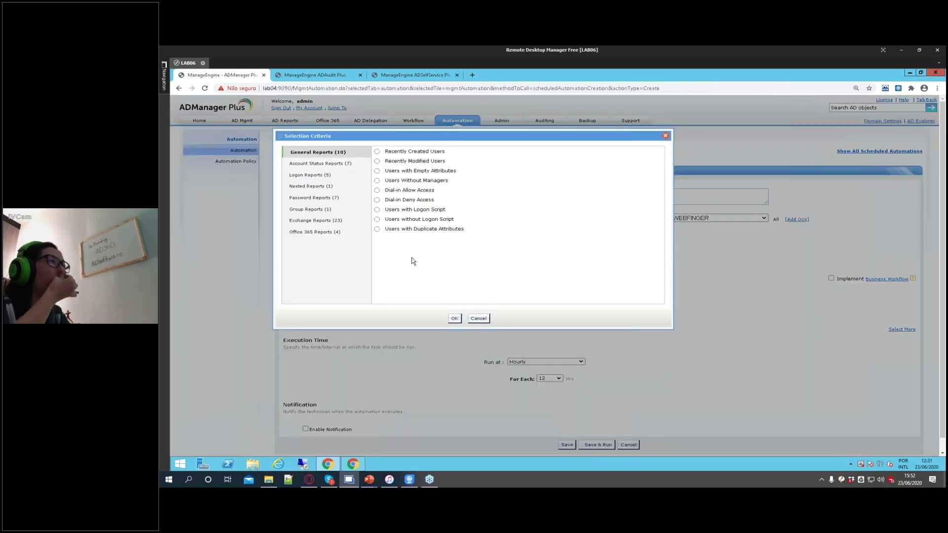
- Choose the Inactive Users logon report for 90 days, excluding disabled and never-logged-on users
{"action": "left_click", "coordinate": [322, 179]}
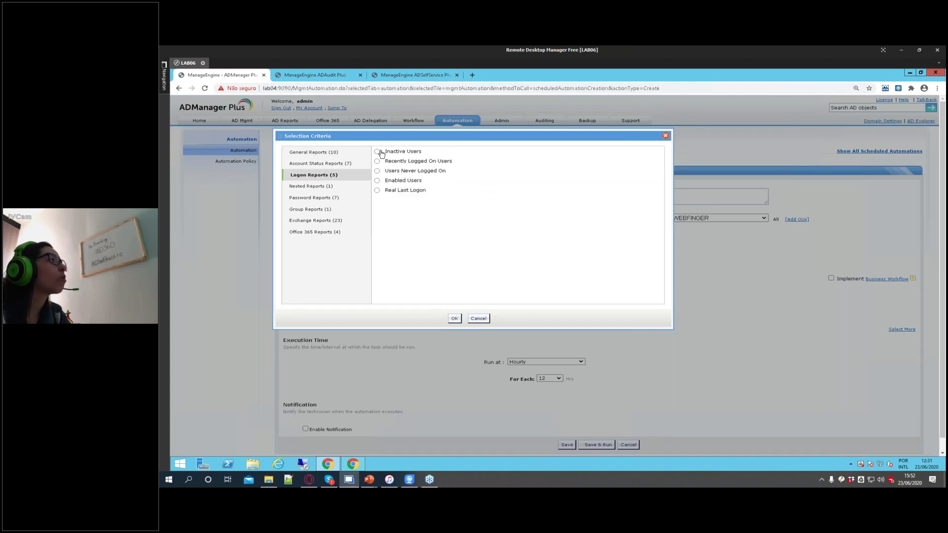
{"action": "left_click", "coordinate": [377, 152]}
{"action": "left_click", "coordinate": [447, 167]}
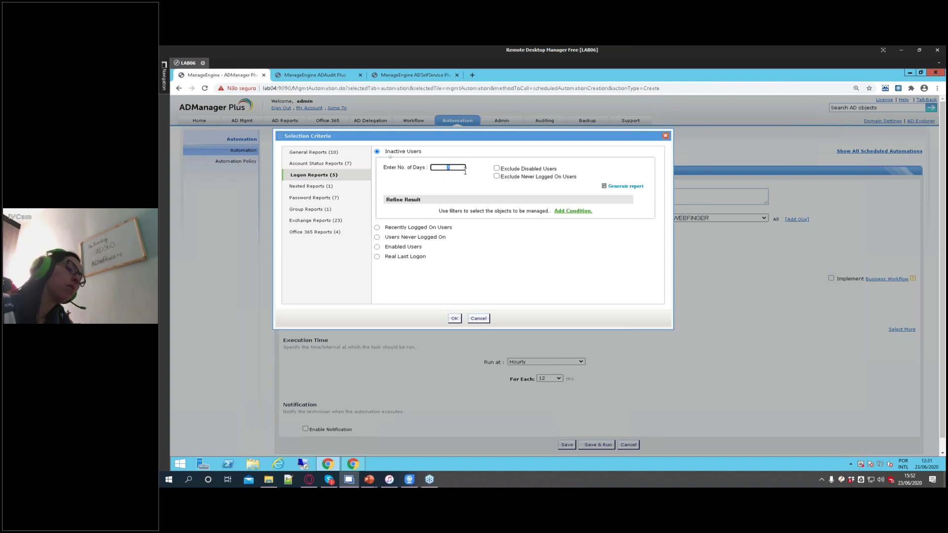
{"action": "type", "text": "90"}
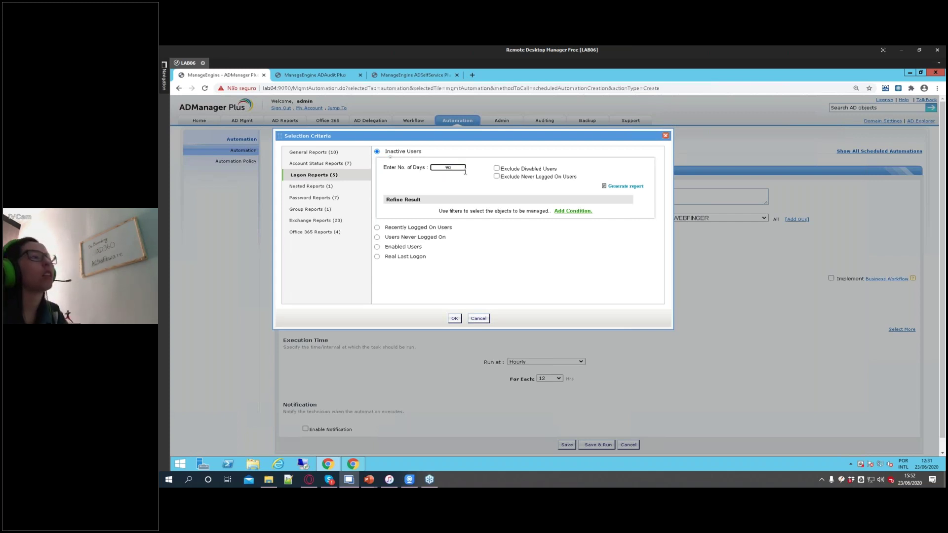
{"action": "left_click", "coordinate": [496, 176]}
{"action": "left_click", "coordinate": [497, 168]}
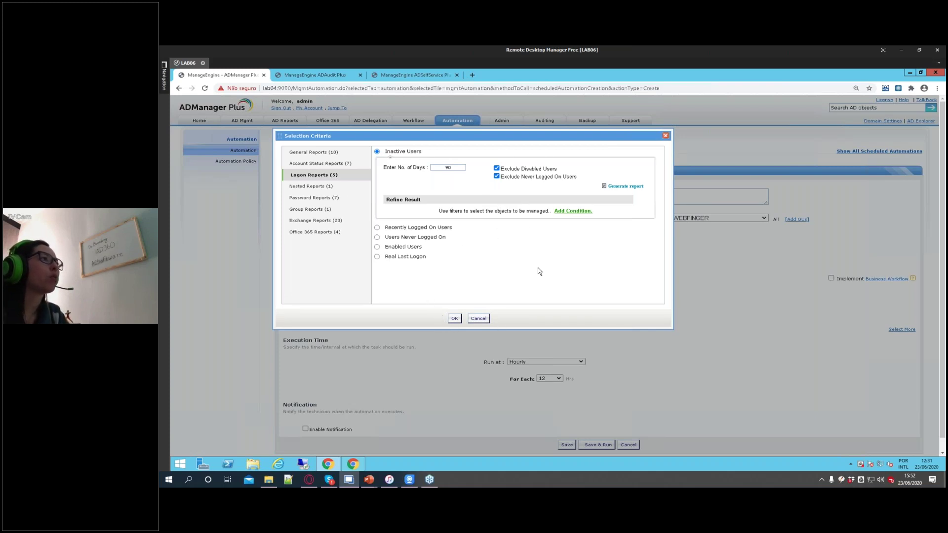
- Preview the users the report returns, then confirm Inactive Users as the object source
{"action": "left_click", "coordinate": [621, 190]}
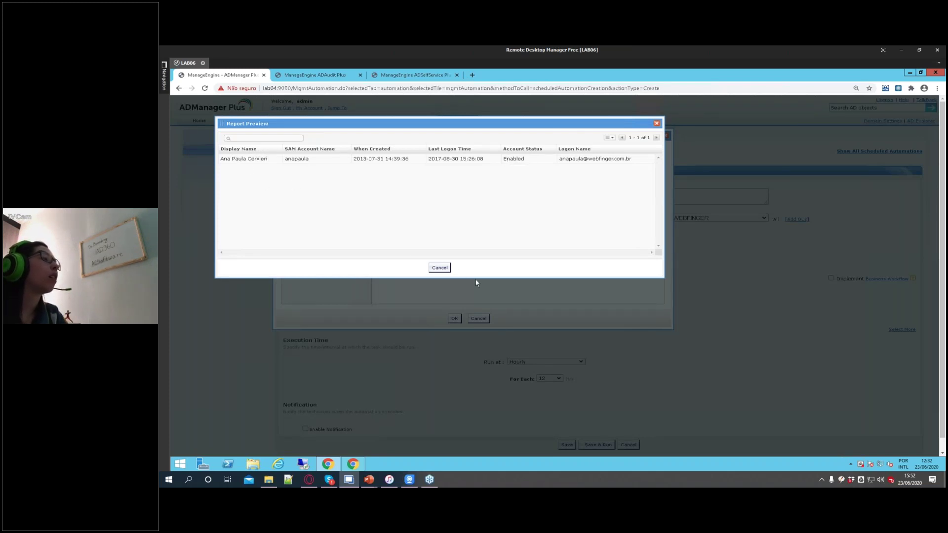
{"action": "left_click_drag", "start_coordinate": [429, 157], "coordinate": [440, 220]}
{"action": "left_click", "coordinate": [441, 224]}
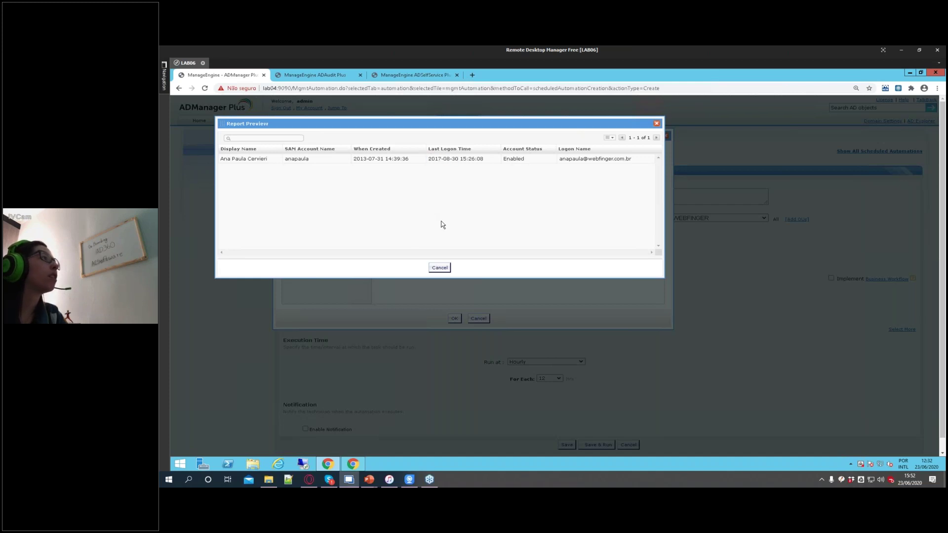
{"action": "left_click", "coordinate": [439, 267]}
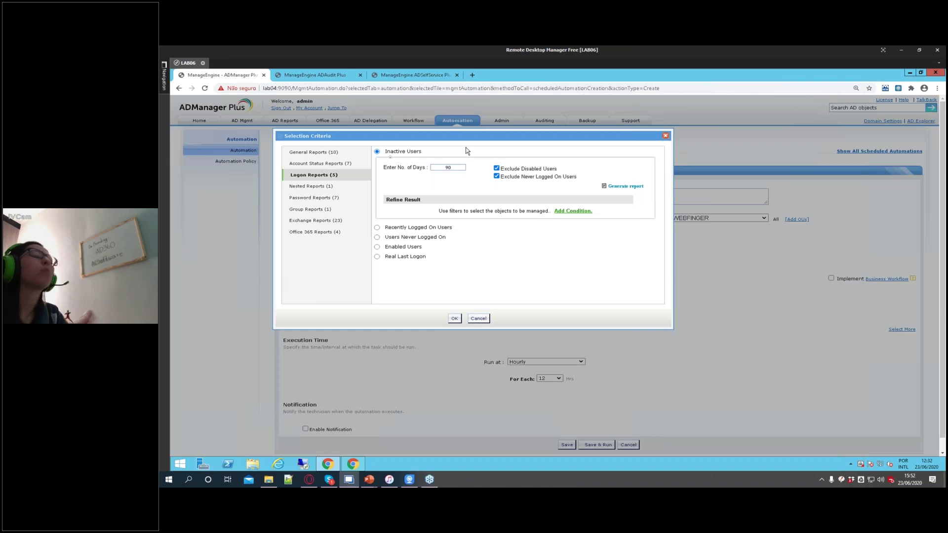
{"action": "left_click", "coordinate": [454, 318]}
{"action": "scroll", "coordinate": [484, 342], "scroll_direction": "down", "scroll_amount": 1}
{"action": "left_click_drag", "start_coordinate": [283, 326], "coordinate": [328, 327]}
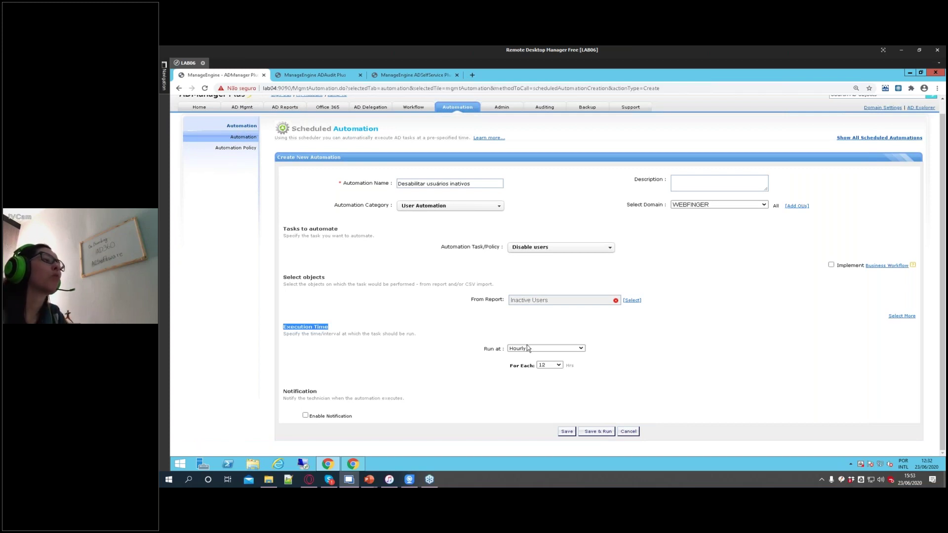
- Schedule the automation to run daily at 19:30
{"action": "left_click", "coordinate": [521, 350]}
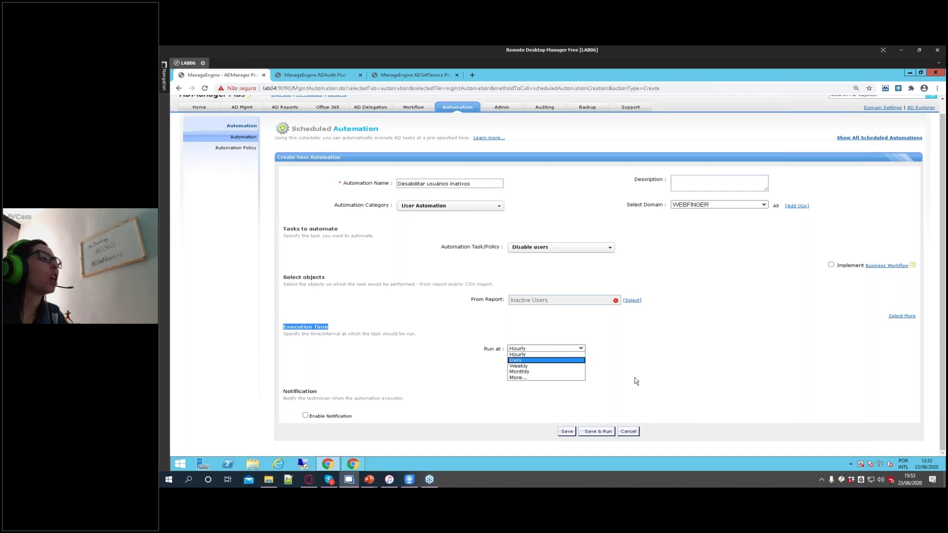
{"action": "left_click", "coordinate": [526, 361]}
{"action": "left_click", "coordinate": [528, 365]}
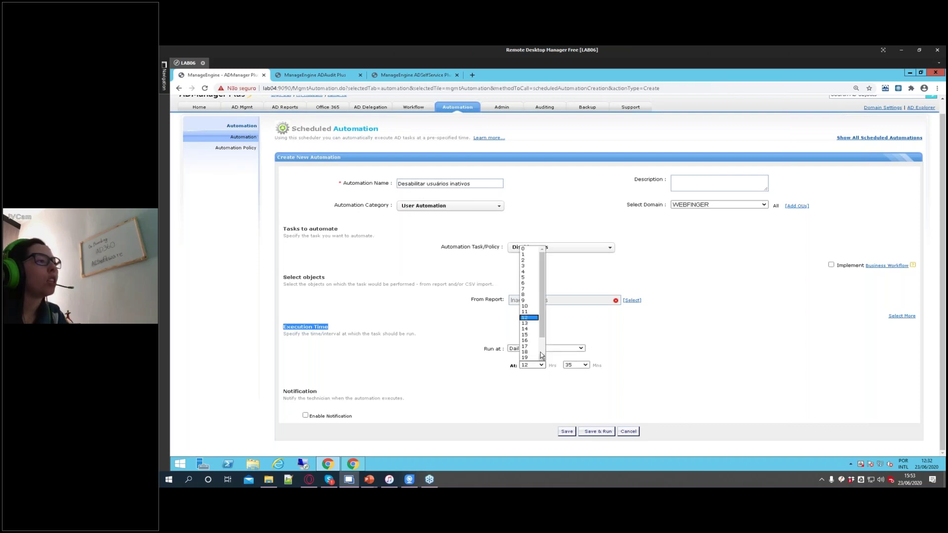
{"action": "left_click", "coordinate": [527, 357]}
{"action": "left_click", "coordinate": [576, 365]}
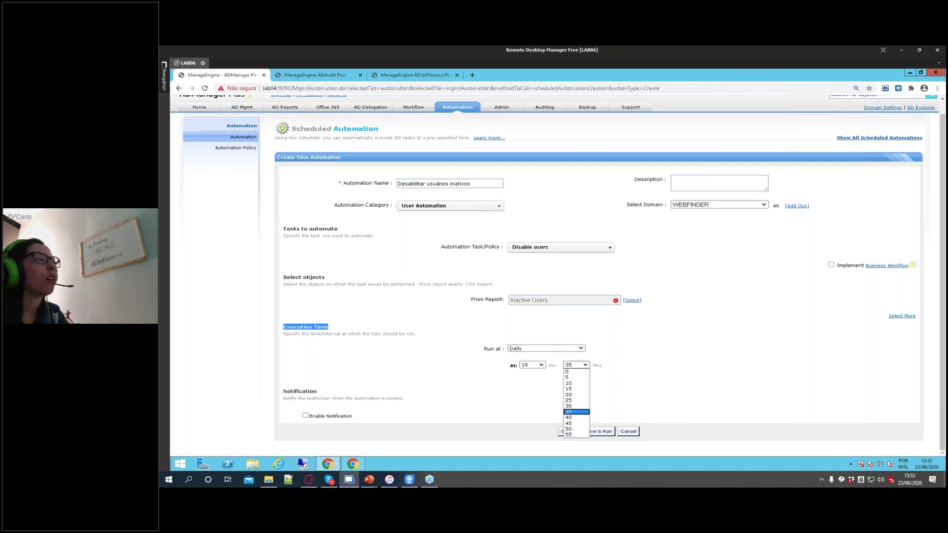
{"action": "left_click", "coordinate": [570, 406]}
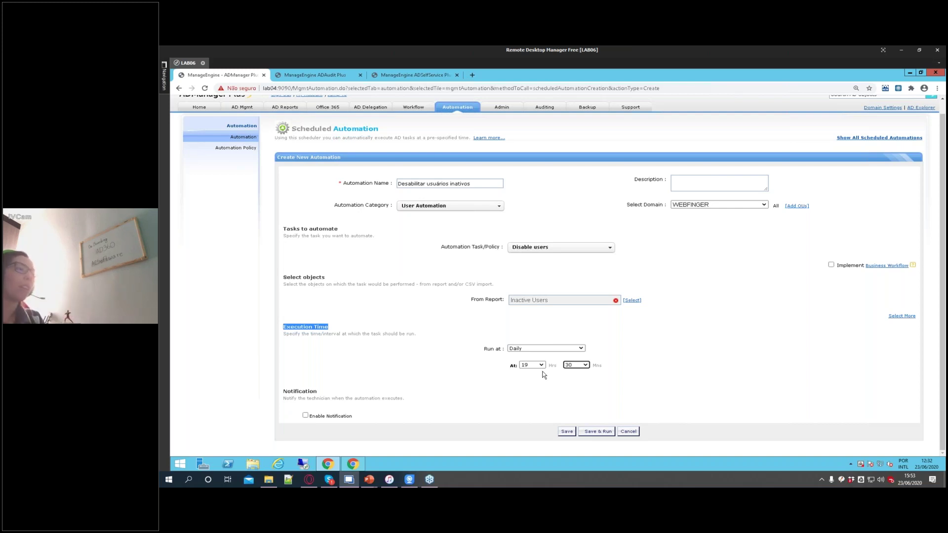
- Enable Implement Business Workflow for the automation
{"action": "left_click_drag", "start_coordinate": [859, 267], "coordinate": [326, 280]}
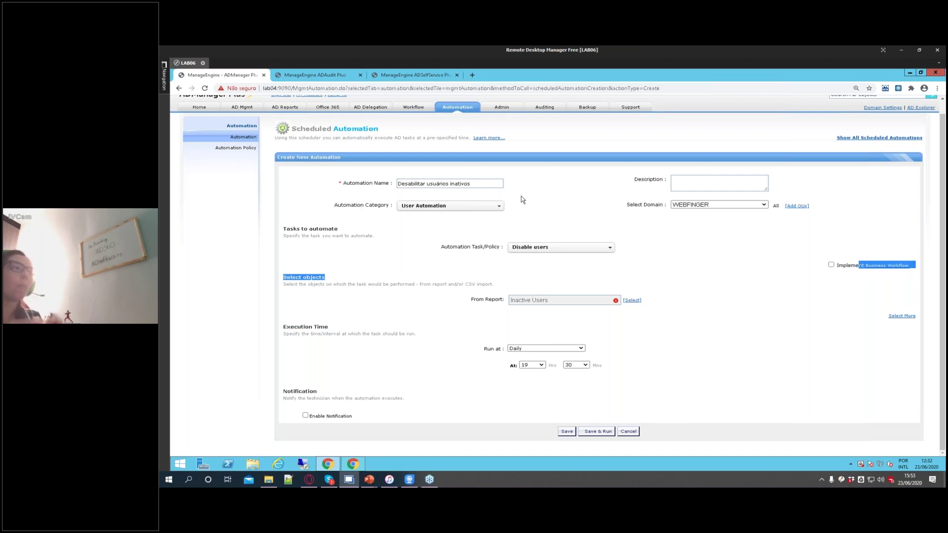
{"action": "left_click", "coordinate": [830, 265]}
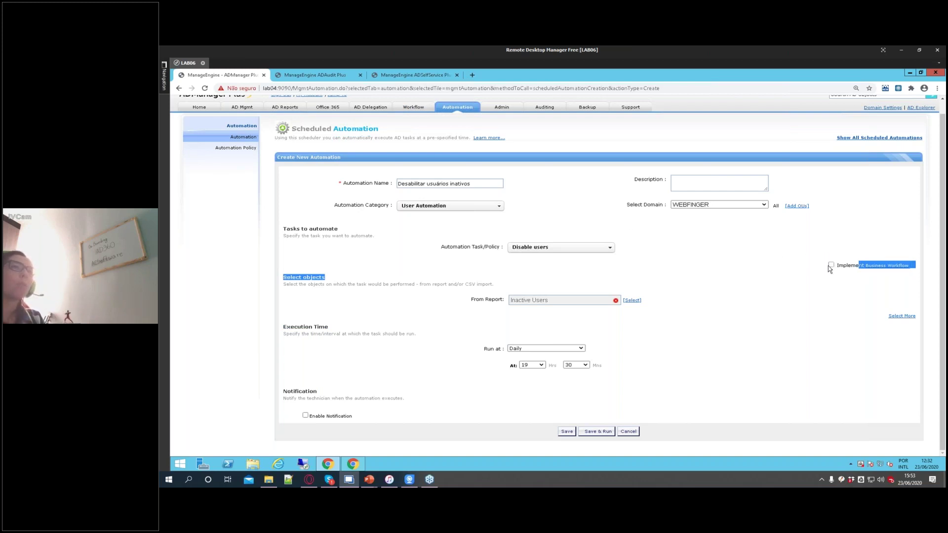
{"action": "left_click", "coordinate": [800, 290]}
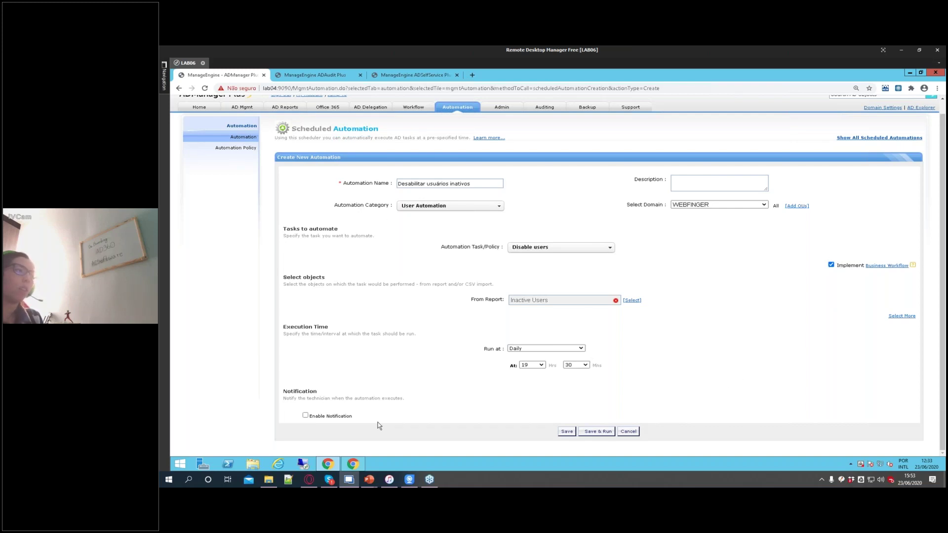
- Save and run 'Desabilitar usuários inativos', check its execution history, then go to workflow requests
{"action": "left_click", "coordinate": [592, 432]}
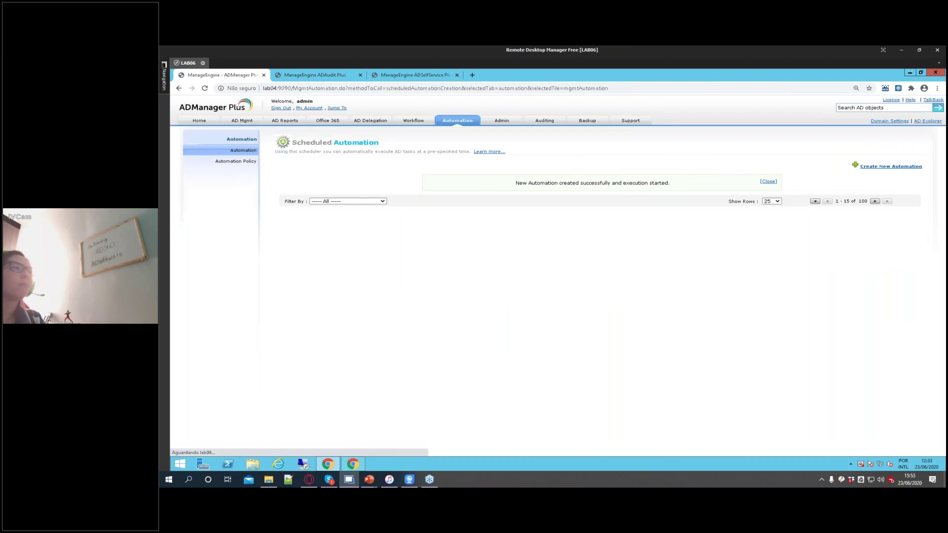
{"action": "left_click_drag", "start_coordinate": [499, 184], "coordinate": [636, 188]}
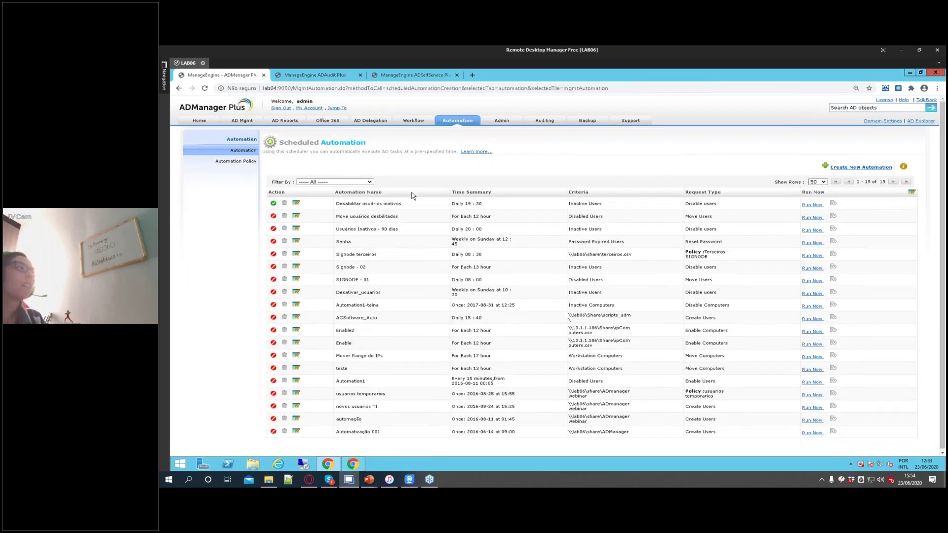
{"action": "left_click", "coordinate": [833, 203]}
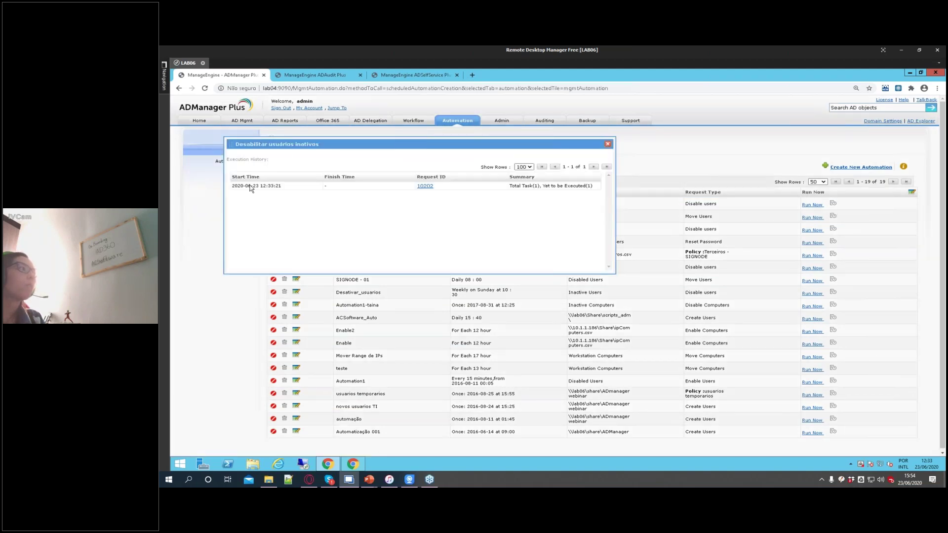
{"action": "left_click_drag", "start_coordinate": [240, 185], "coordinate": [267, 186]}
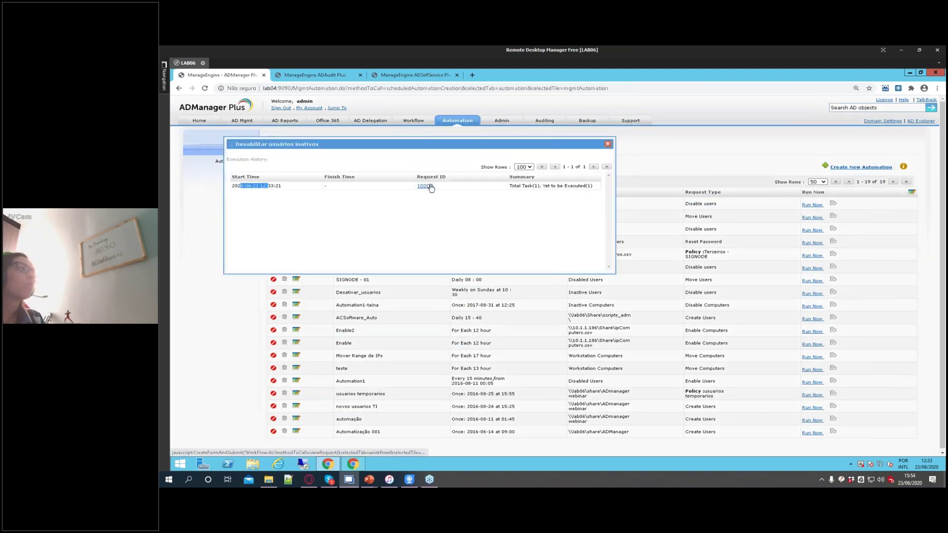
{"action": "left_click", "coordinate": [608, 145]}
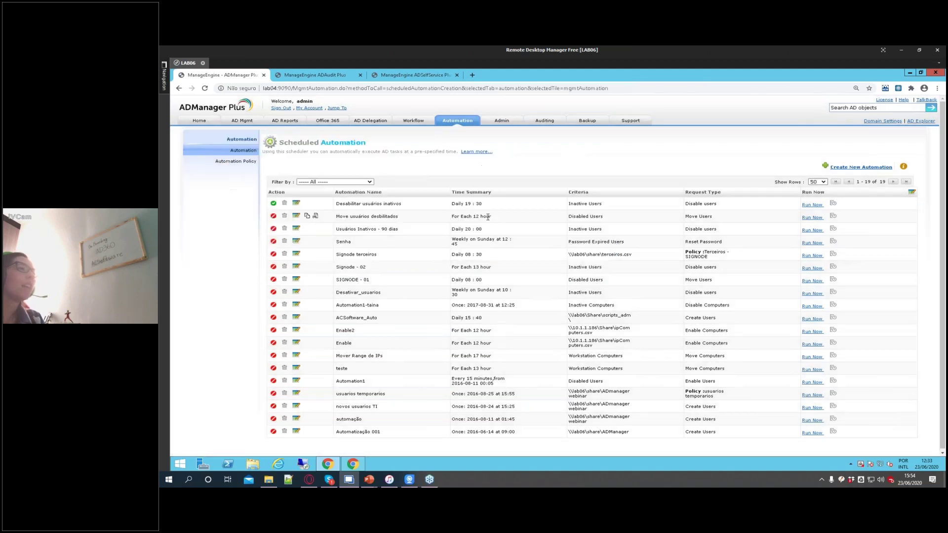
{"action": "left_click", "coordinate": [414, 121]}
- Open request 10202 for Desabilitar usuários inativos and inspect the users it matched
{"action": "left_click_drag", "start_coordinate": [295, 250], "coordinate": [288, 250]}
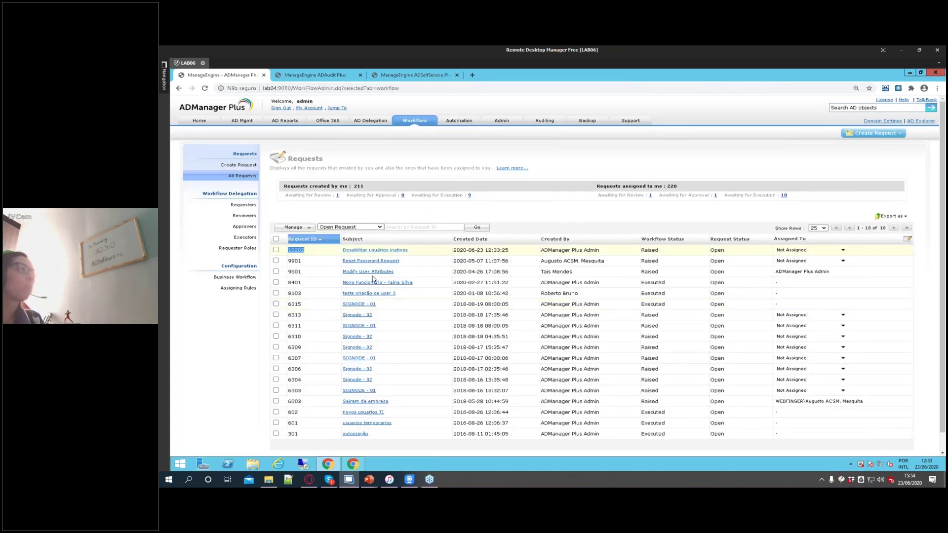
{"action": "left_click", "coordinate": [383, 251]}
{"action": "mouse_move", "coordinate": [502, 289]}
{"action": "left_mouse_down"}
{"action": "mouse_move", "coordinate": [420, 289]}
{"action": "mouse_move", "coordinate": [502, 289]}
{"action": "left_mouse_up"}
{"action": "left_click", "coordinate": [420, 299]}
{"action": "left_click", "coordinate": [471, 335]}
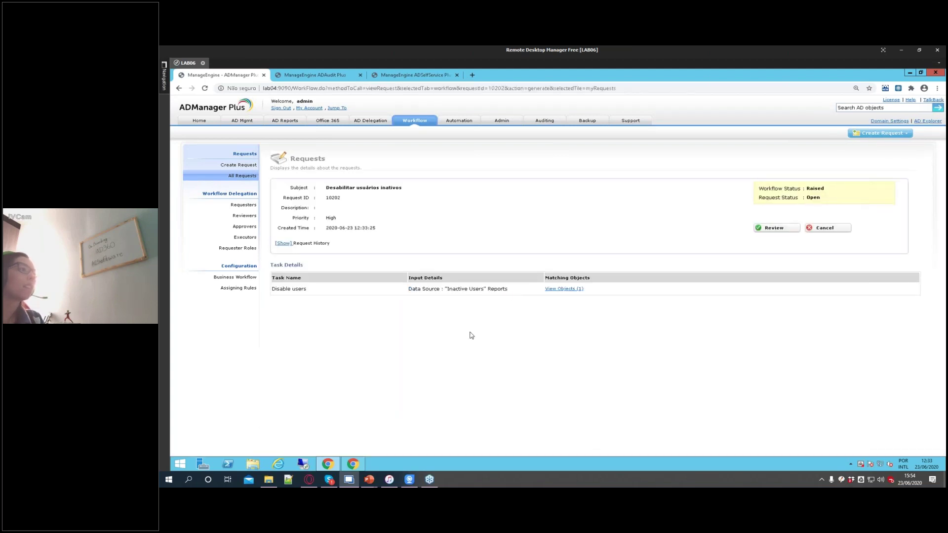
{"action": "left_click", "coordinate": [563, 288]}
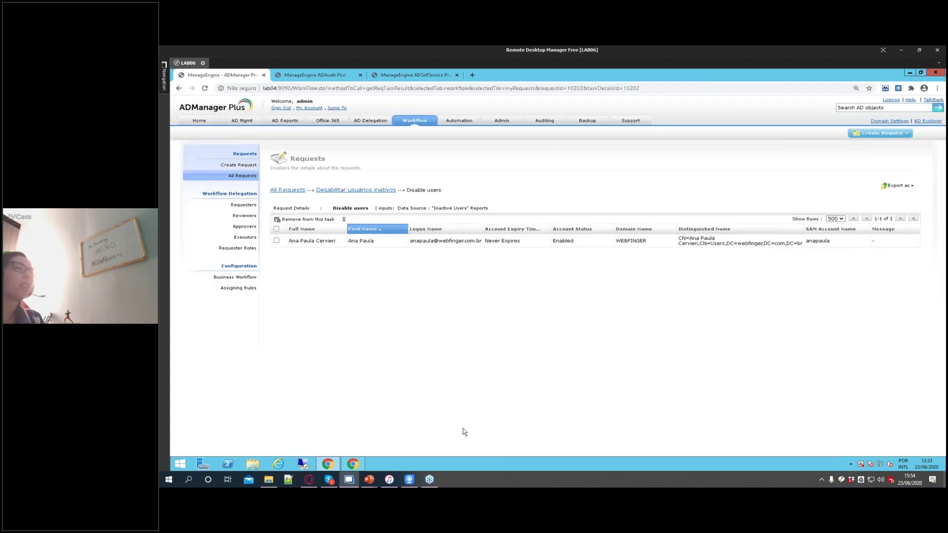
{"action": "left_click", "coordinate": [380, 191]}
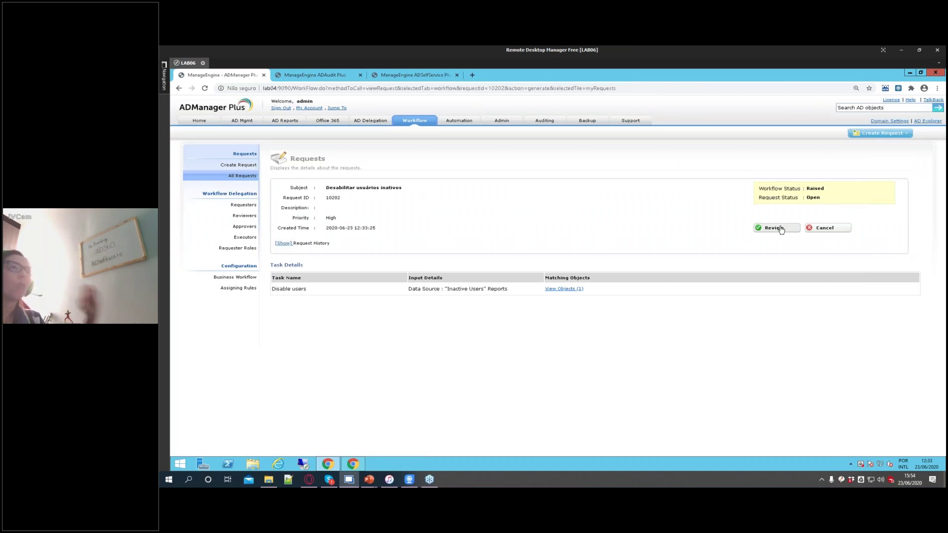
- Review, approve and execute request 10202 immediately, closing it
{"action": "left_click", "coordinate": [780, 228]}
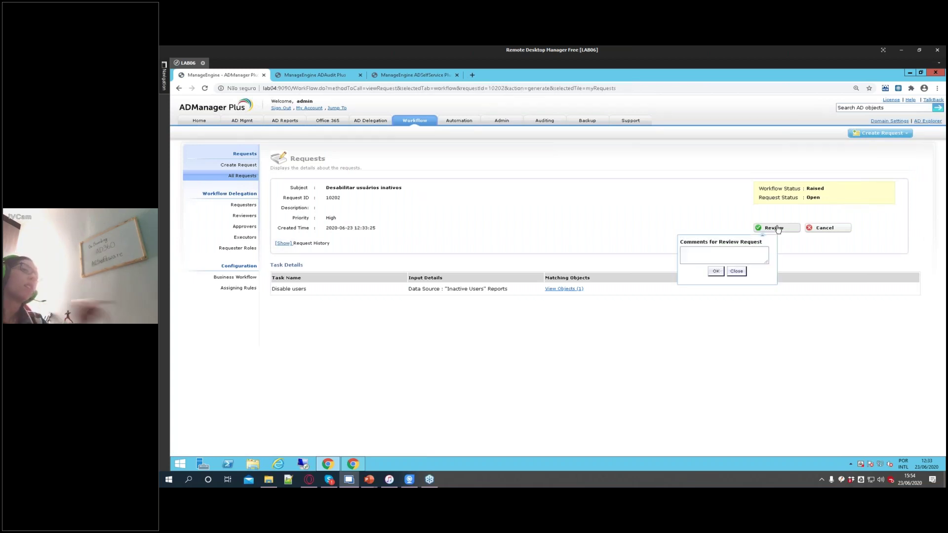
{"action": "left_click", "coordinate": [714, 271]}
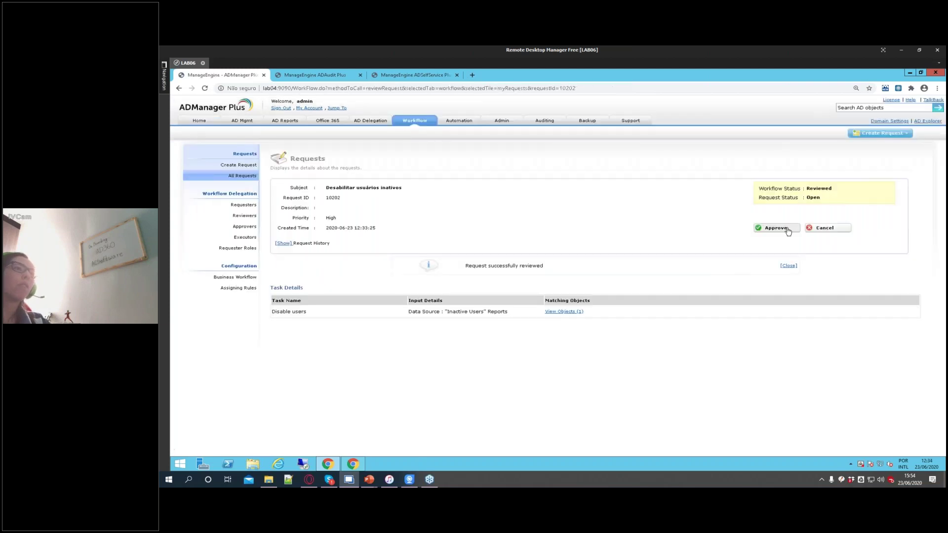
{"action": "left_click", "coordinate": [788, 230]}
{"action": "left_click", "coordinate": [715, 270]}
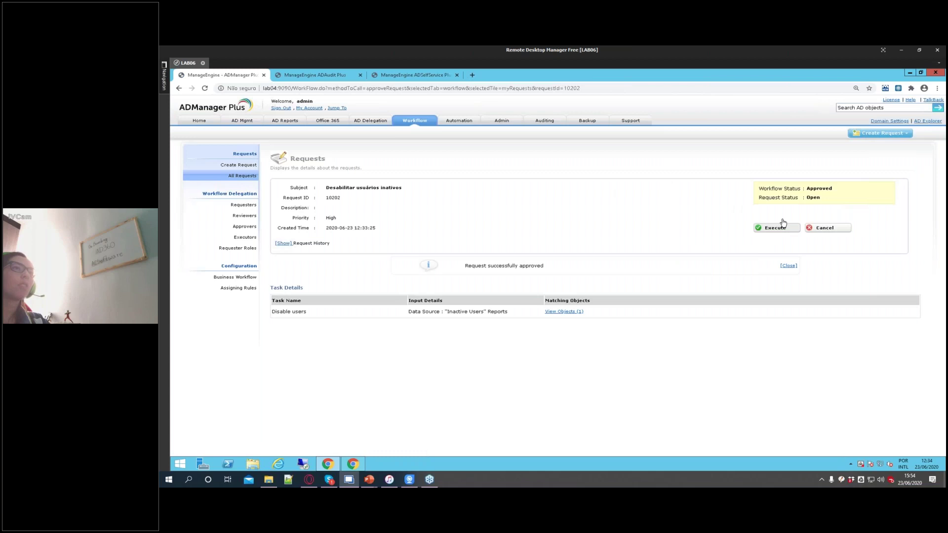
{"action": "left_click", "coordinate": [781, 227]}
{"action": "left_click", "coordinate": [734, 275]}
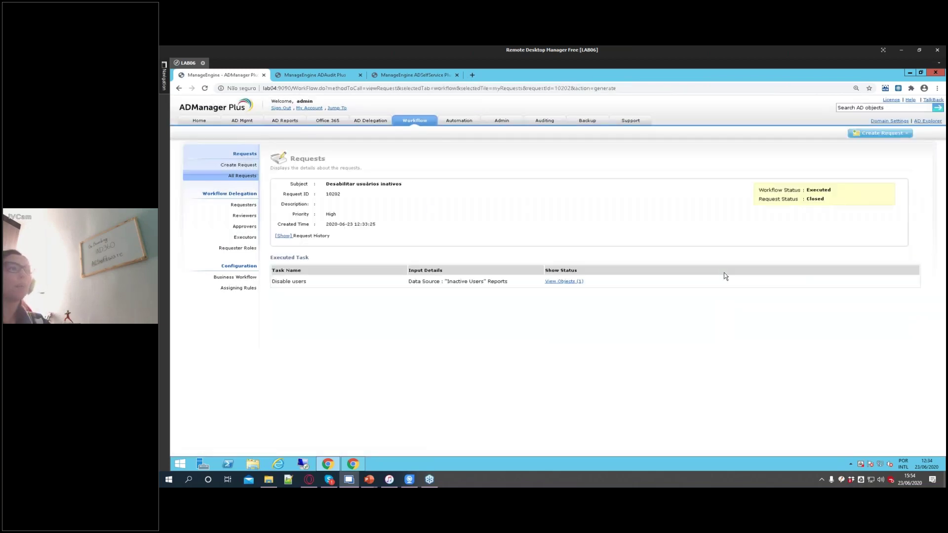
{"action": "left_click", "coordinate": [457, 122]}
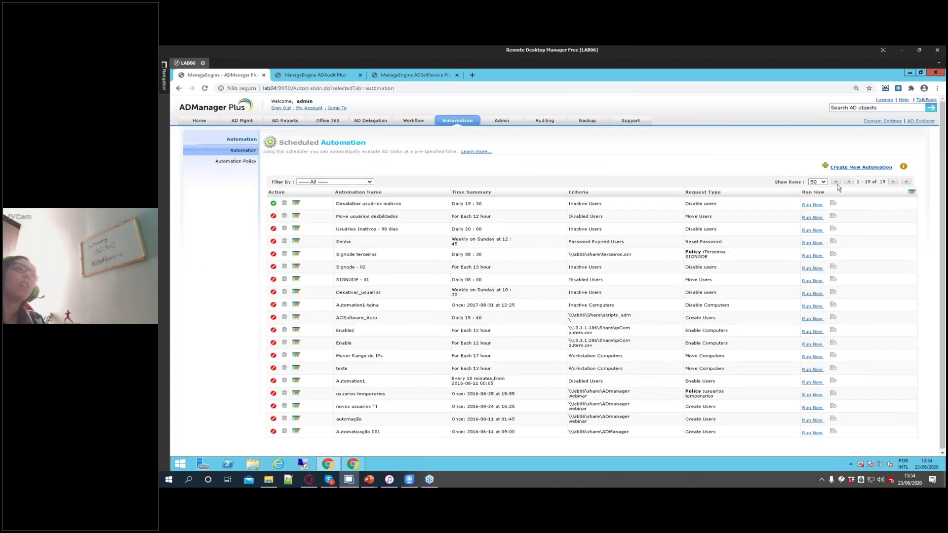
- Check the execution history of the Desabilitar usuários inativos automation and close it
{"action": "left_click", "coordinate": [833, 203]}
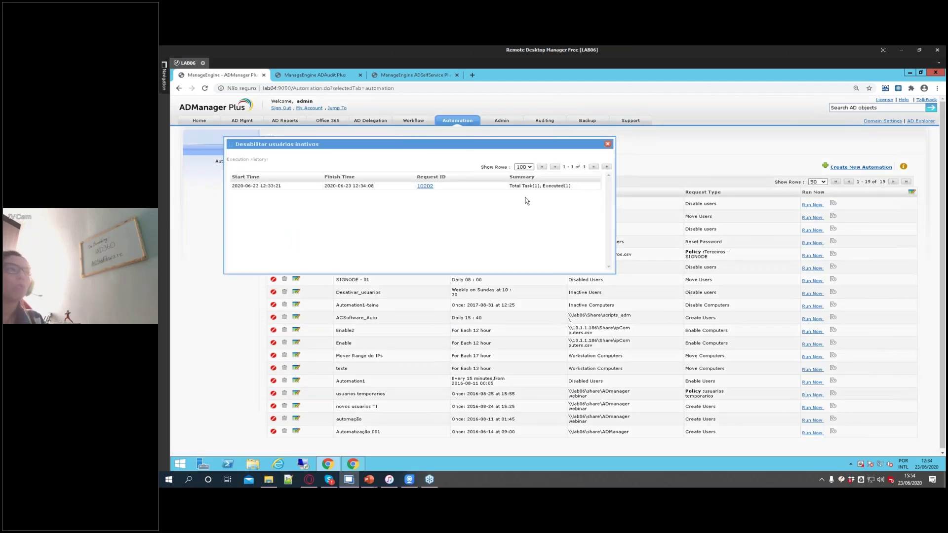
{"action": "left_click", "coordinate": [608, 143]}
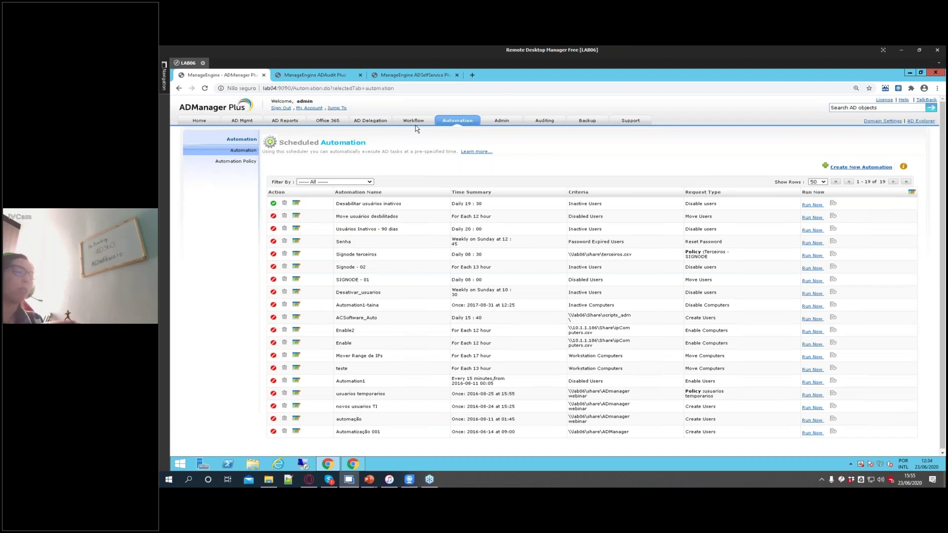
{"action": "mouse_move", "coordinate": [321, 300]}
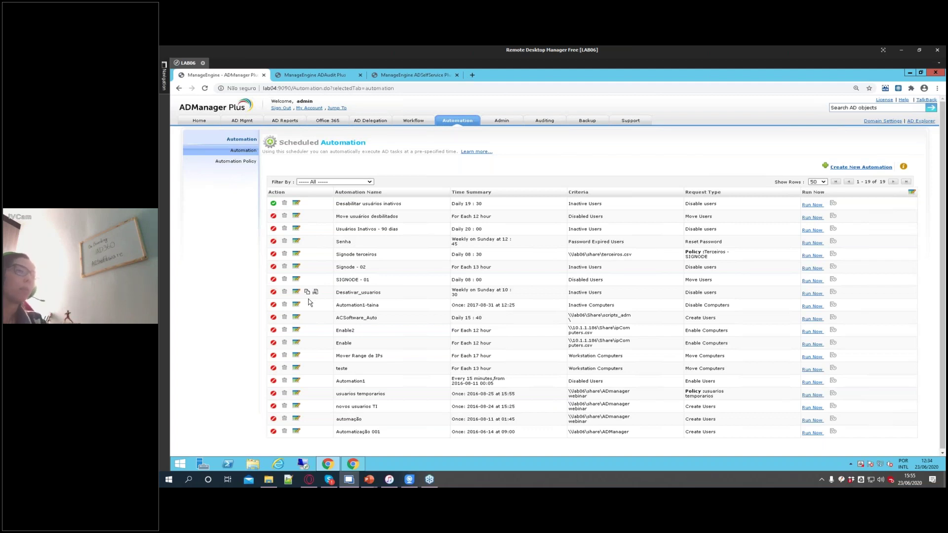
- Go to Automation Policy and start a new policy (Automation Policy1, User Automation, WEBFINGER)
{"action": "mouse_move", "coordinate": [302, 238]}
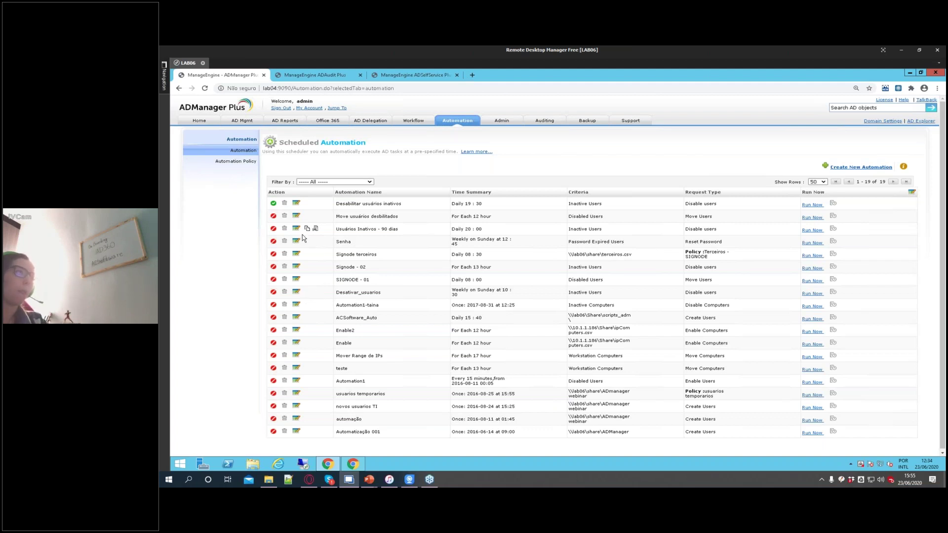
{"action": "left_click", "coordinate": [241, 163]}
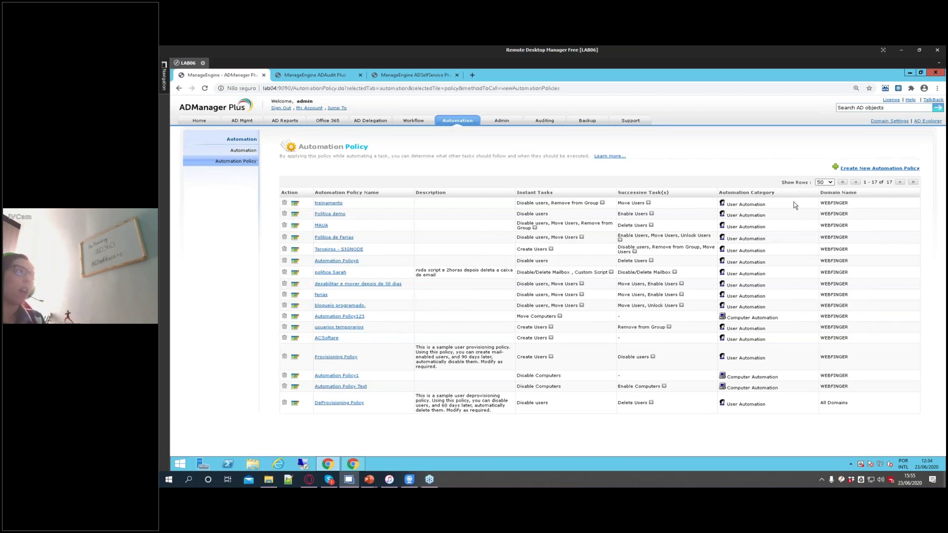
{"action": "left_click", "coordinate": [870, 167]}
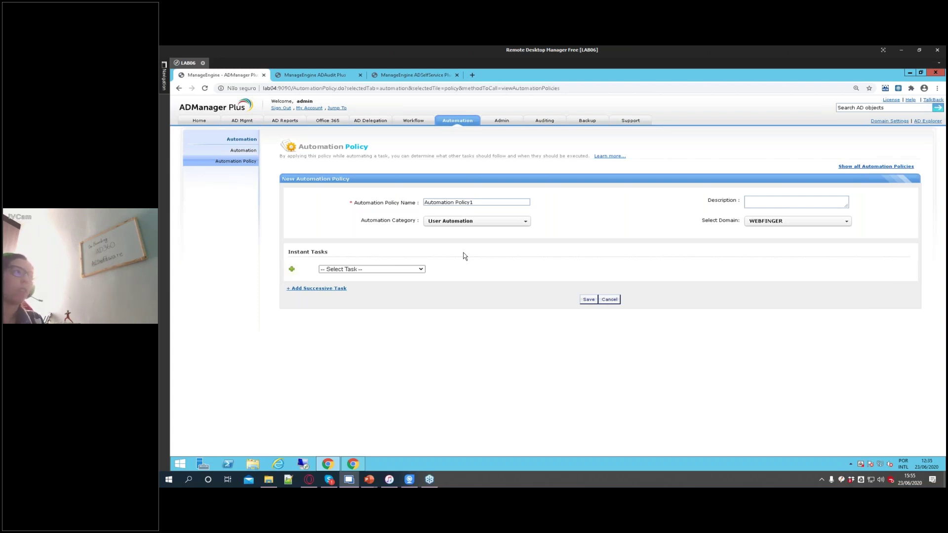
- Name the policy 'Funcionario Saiu da empresa' and choose Disable users as its instant task
{"action": "left_click", "coordinate": [369, 269]}
{"action": "left_click", "coordinate": [348, 194]}
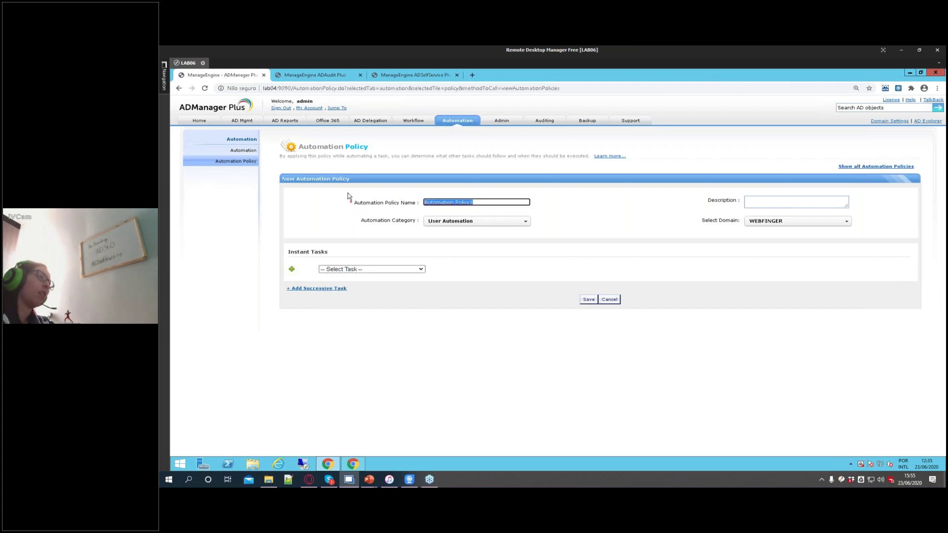
{"action": "type", "text": "Funcionario Saiu d"}
{"action": "type", "text": "a empresa"}
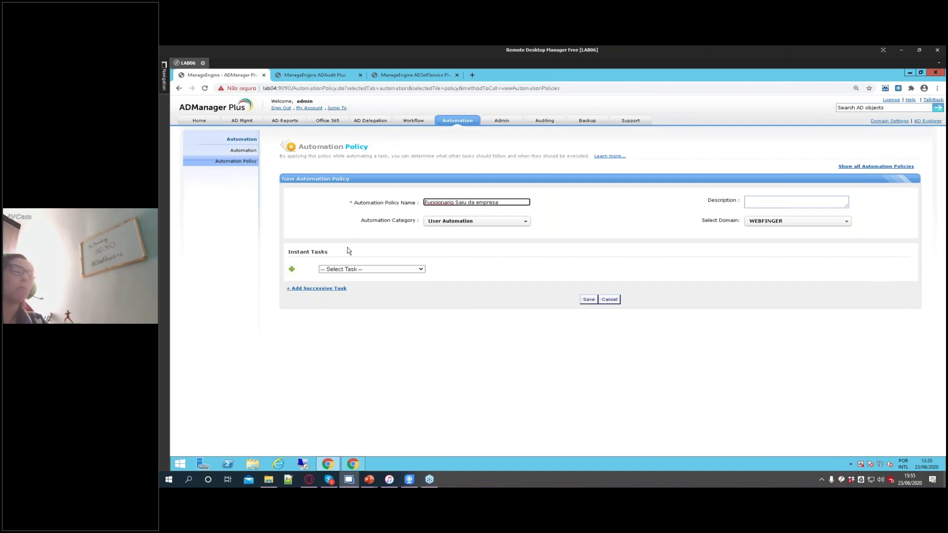
{"action": "left_click", "coordinate": [364, 271]}
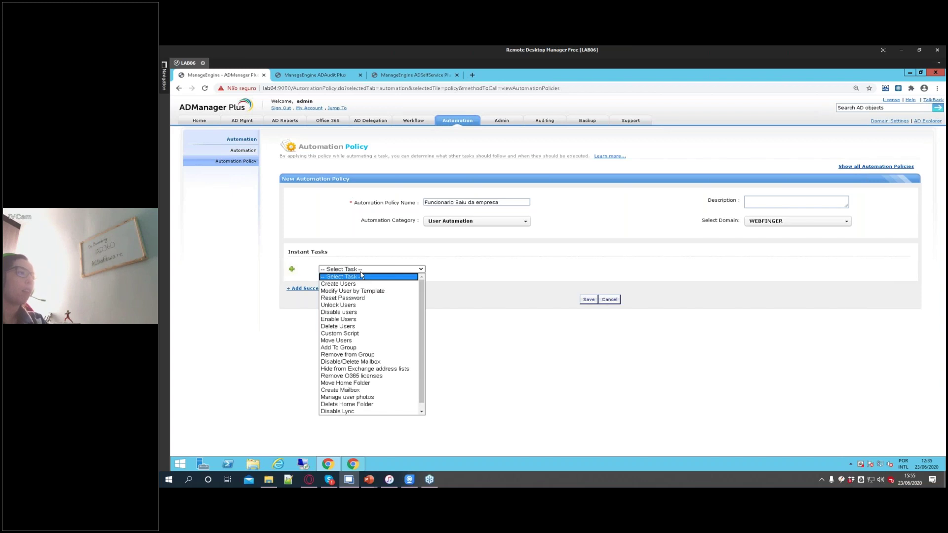
{"action": "left_click_drag", "start_coordinate": [291, 252], "coordinate": [325, 251]}
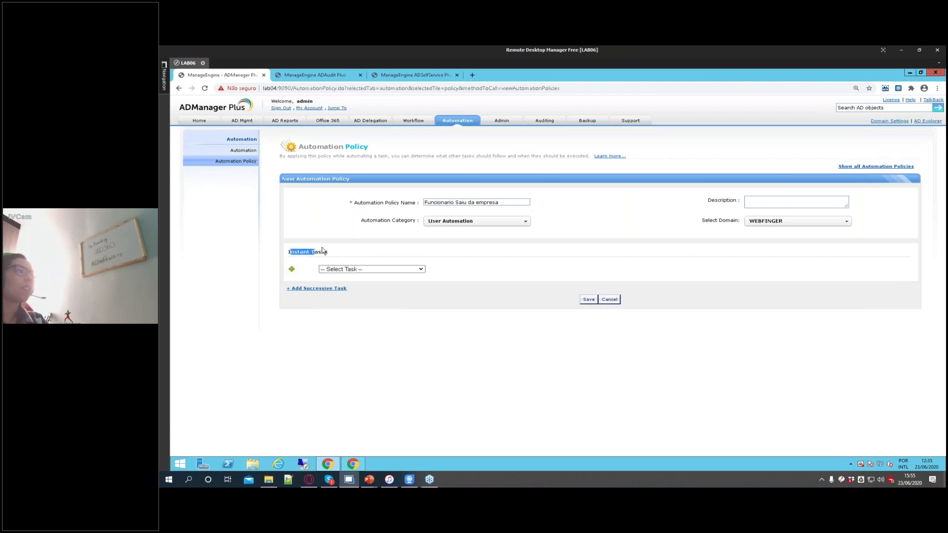
{"action": "left_click", "coordinate": [361, 271]}
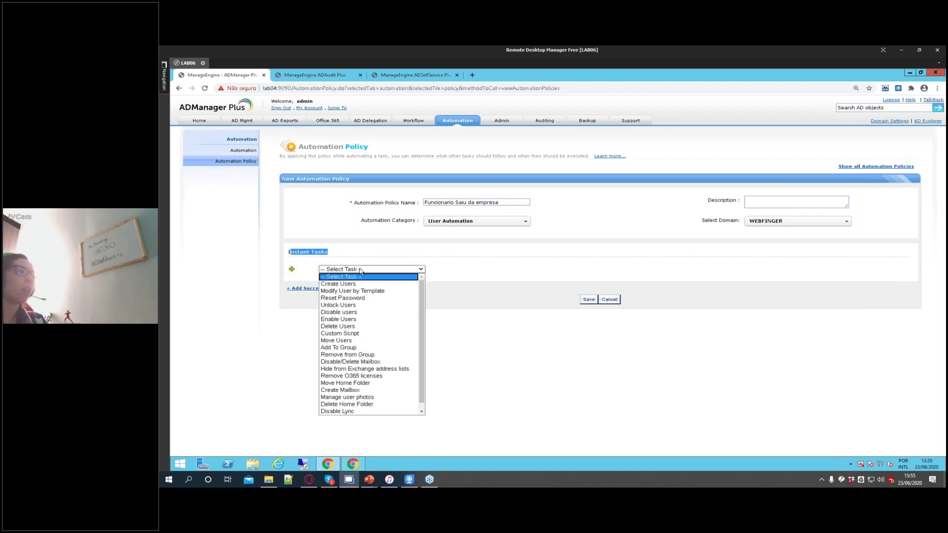
{"action": "left_click", "coordinate": [339, 312]}
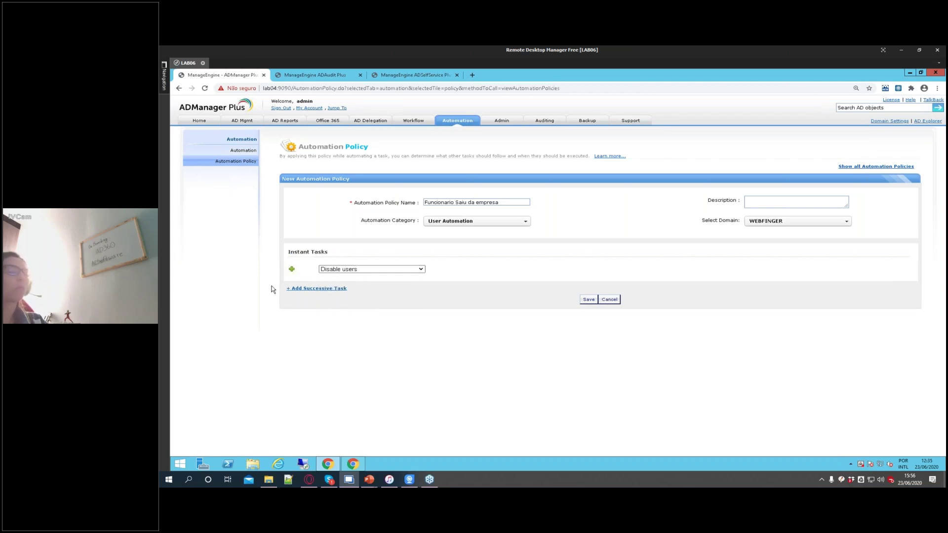
- Add a successive task group after 1 hour that moves users to DisabledUsers
{"action": "left_click", "coordinate": [325, 288]}
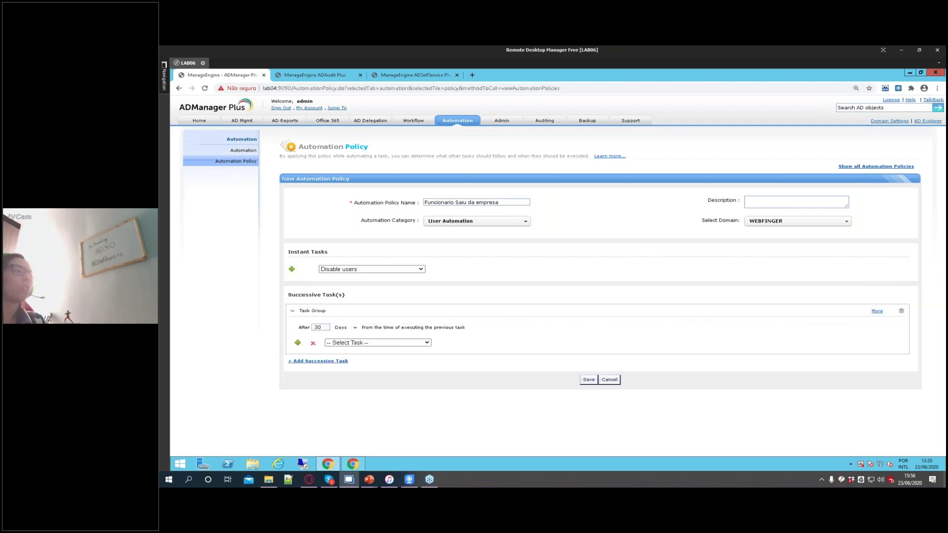
{"action": "double_click", "coordinate": [316, 328]}
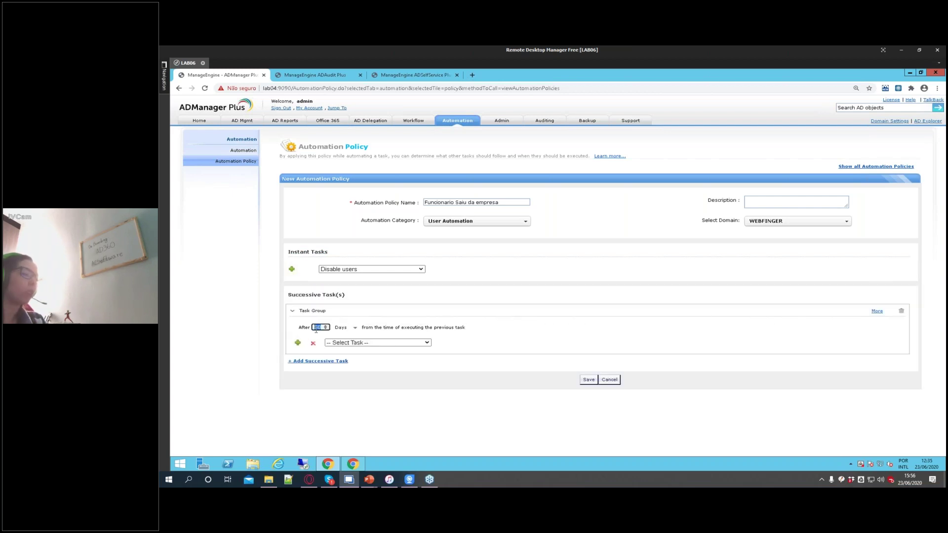
{"action": "type", "text": "1"}
{"action": "left_click", "coordinate": [354, 328]}
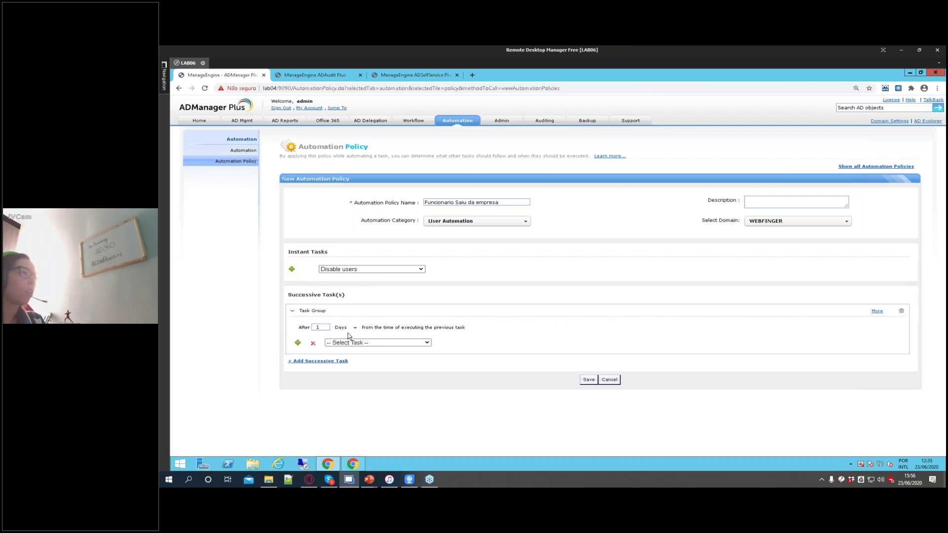
{"action": "left_click", "coordinate": [345, 337]}
{"action": "left_click", "coordinate": [345, 343]}
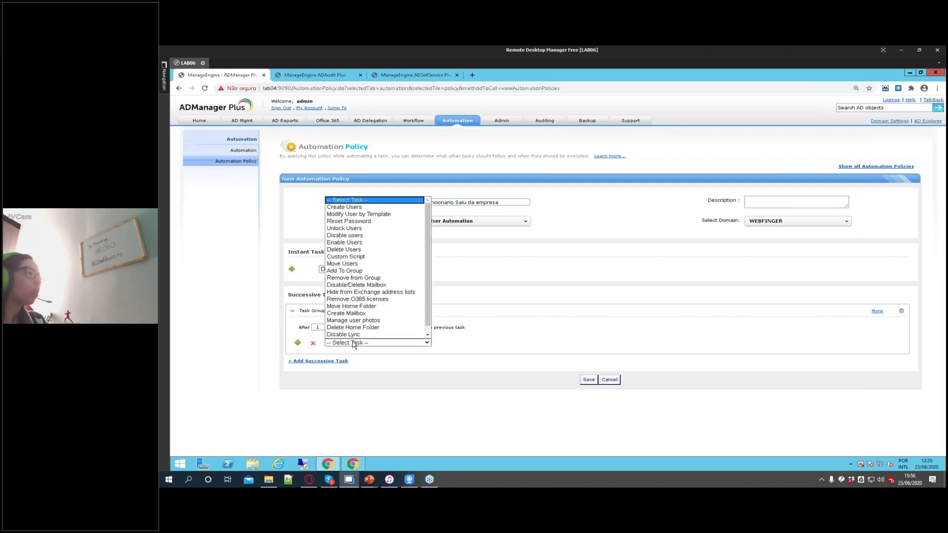
{"action": "left_click", "coordinate": [345, 264]}
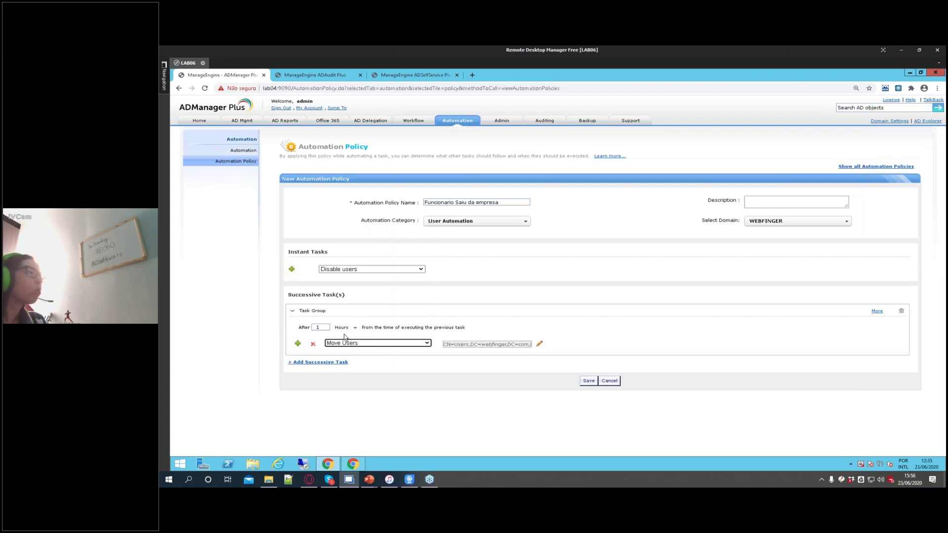
{"action": "left_click", "coordinate": [539, 343]}
{"action": "left_click", "coordinate": [331, 230]}
{"action": "left_click", "coordinate": [474, 284]}
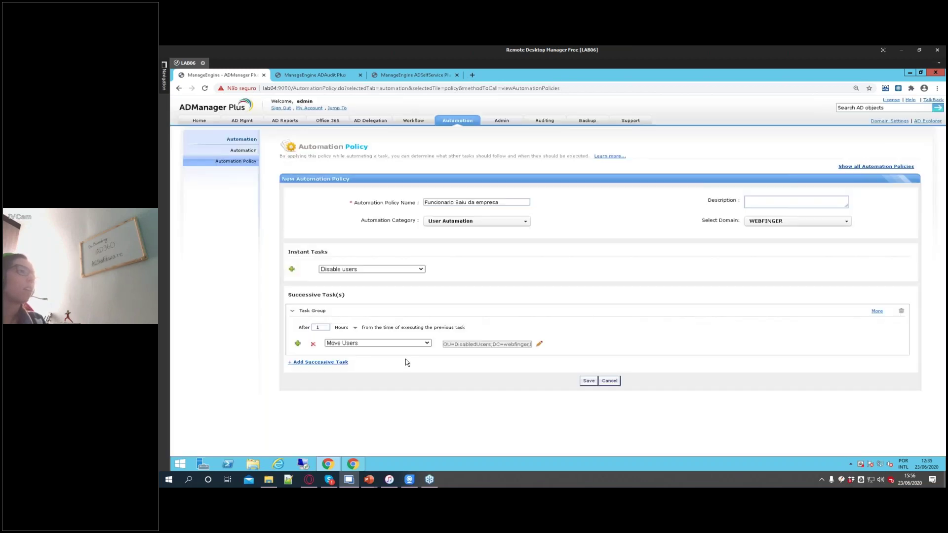
- Add Remove O365 licenses and Remove from Group with Clear all memberships to that group
{"action": "left_click", "coordinate": [298, 344]}
{"action": "left_click", "coordinate": [348, 360]}
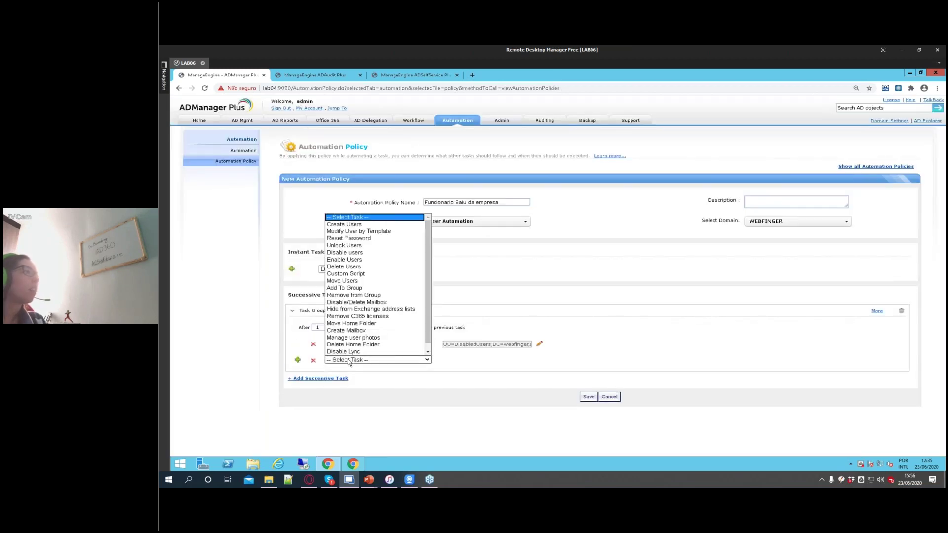
{"action": "left_click", "coordinate": [350, 316]}
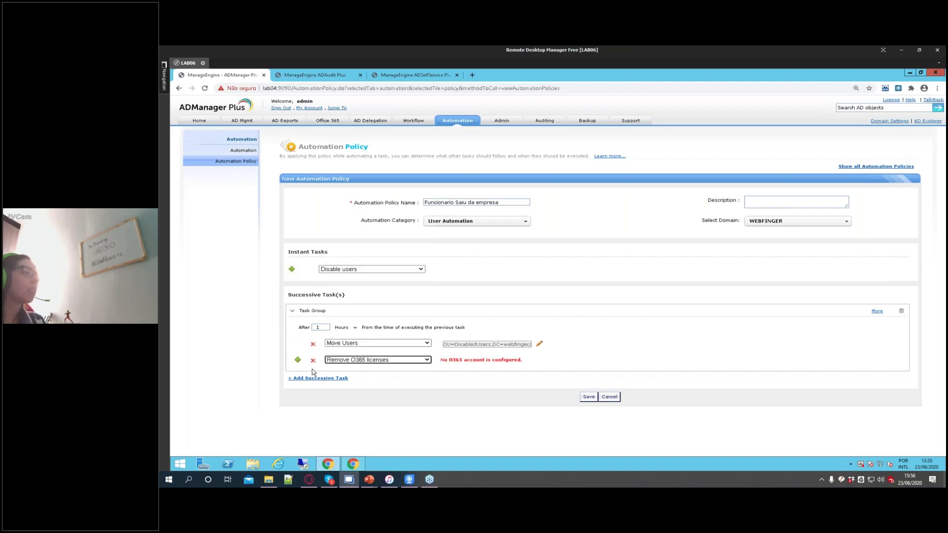
{"action": "left_click", "coordinate": [298, 361]}
{"action": "left_click", "coordinate": [360, 376]}
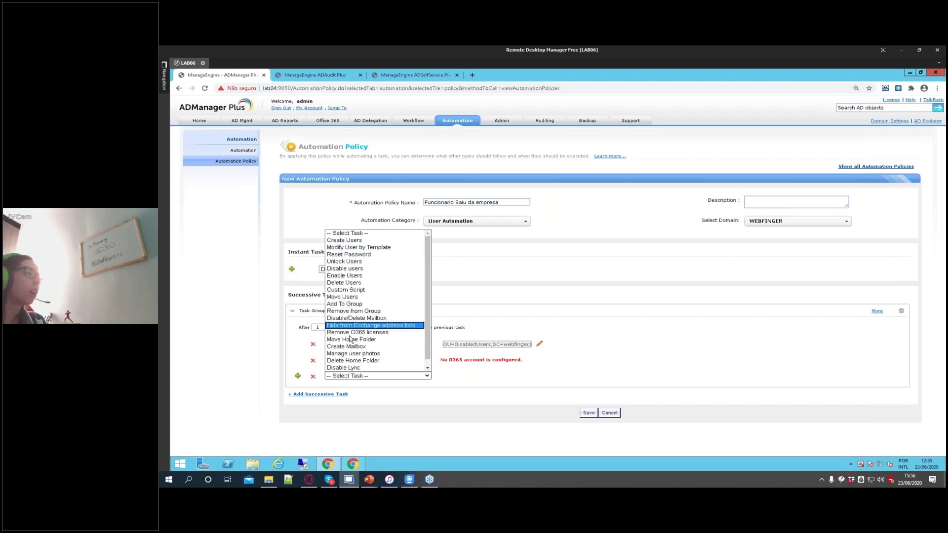
{"action": "scroll", "coordinate": [351, 353], "scroll_direction": "down", "scroll_amount": 1}
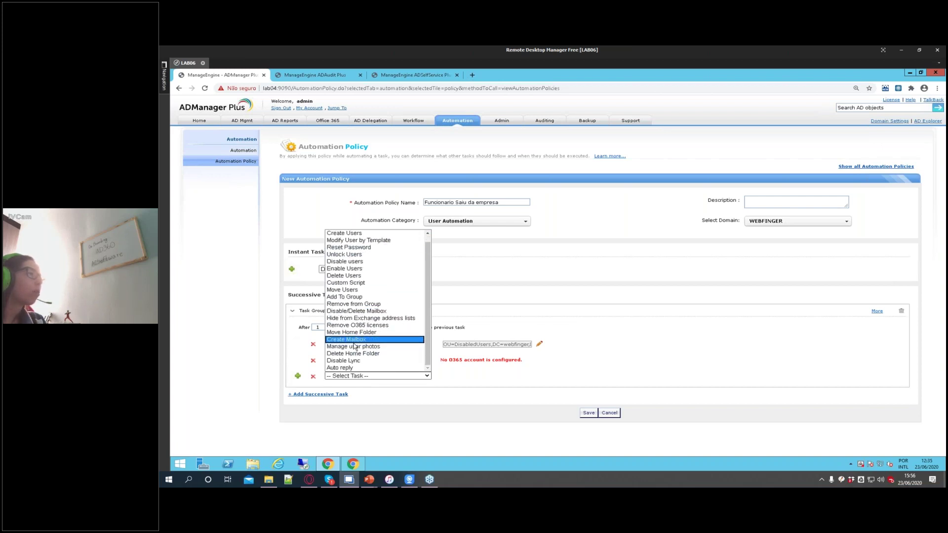
{"action": "left_click_drag", "start_coordinate": [428, 299], "coordinate": [429, 282]}
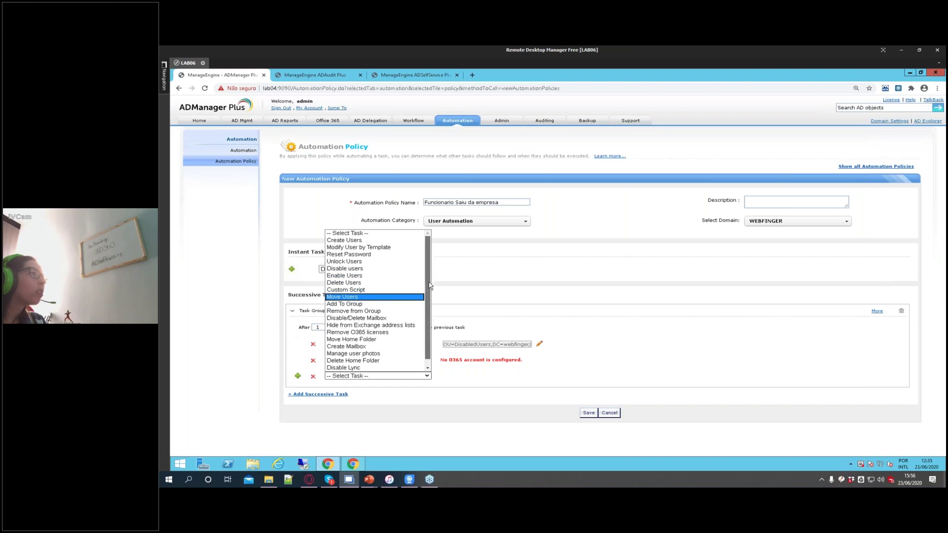
{"action": "scroll", "coordinate": [412, 321], "scroll_direction": "down", "scroll_amount": 1}
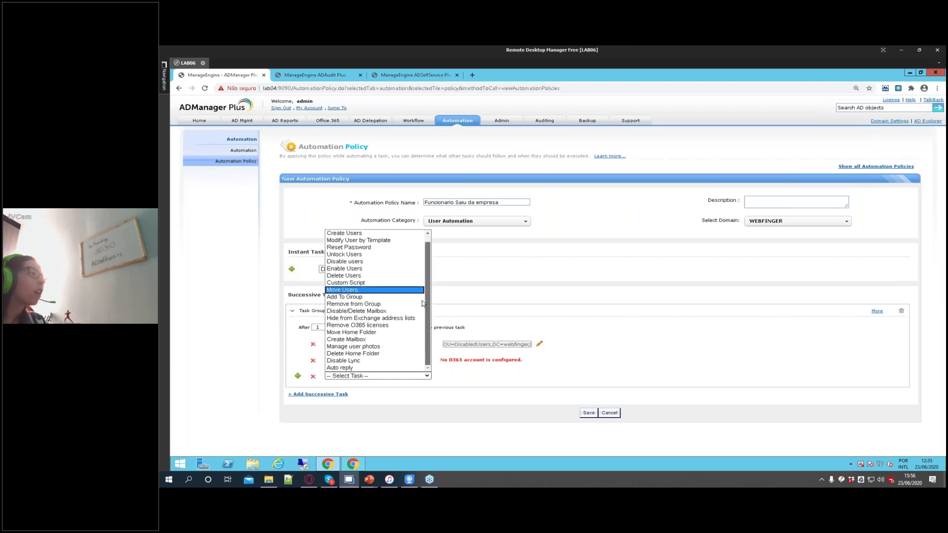
{"action": "left_click", "coordinate": [351, 305]}
{"action": "left_click", "coordinate": [446, 377]}
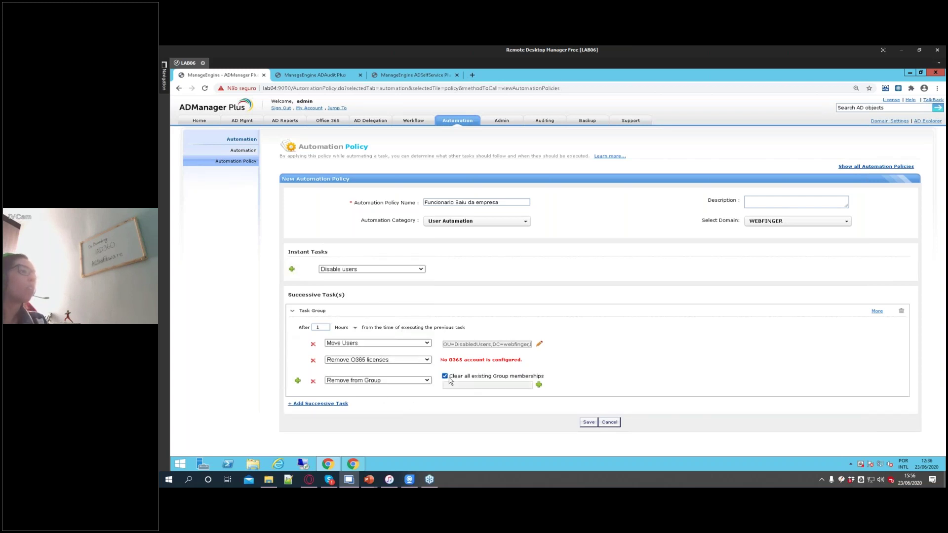
{"action": "left_click_drag", "start_coordinate": [449, 376], "coordinate": [545, 377]}
{"action": "left_click", "coordinate": [614, 393]}
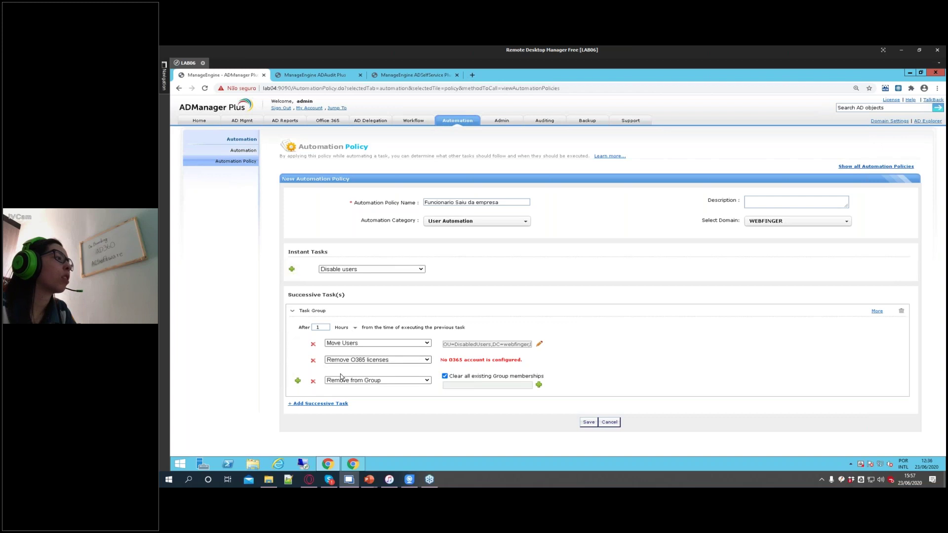
- Move O365 license and group removal into a second task group, clearing all memberships
{"action": "left_click", "coordinate": [313, 361]}
{"action": "left_click", "coordinate": [313, 364]}
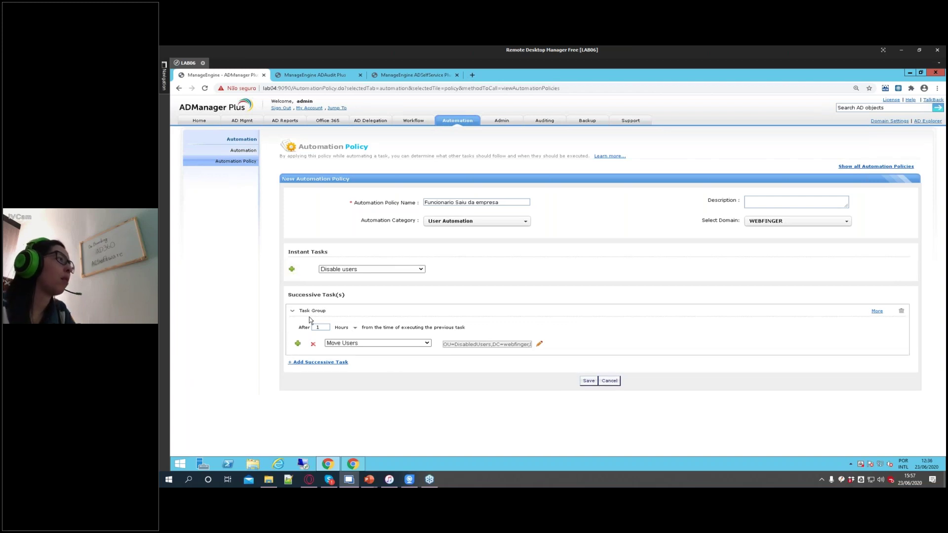
{"action": "left_click", "coordinate": [340, 362]}
{"action": "scroll", "coordinate": [409, 381], "scroll_direction": "down", "scroll_amount": 1}
{"action": "left_click", "coordinate": [348, 391]}
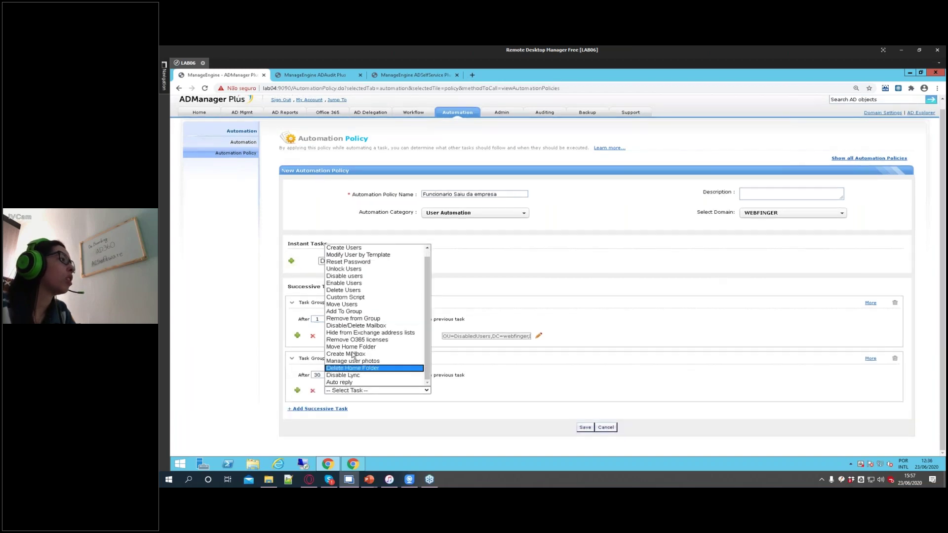
{"action": "left_click", "coordinate": [370, 340]}
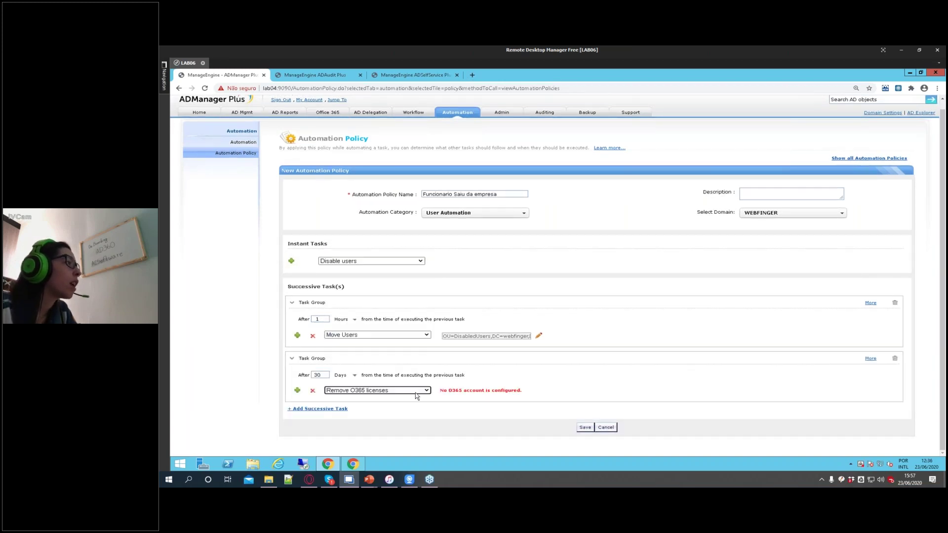
{"action": "left_click", "coordinate": [297, 390]}
{"action": "left_click", "coordinate": [355, 406]}
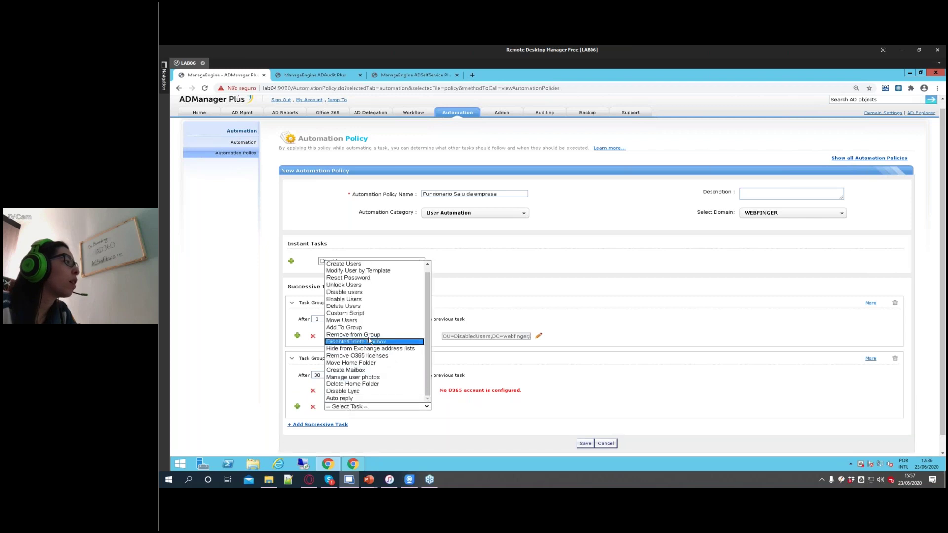
{"action": "left_click", "coordinate": [369, 334]}
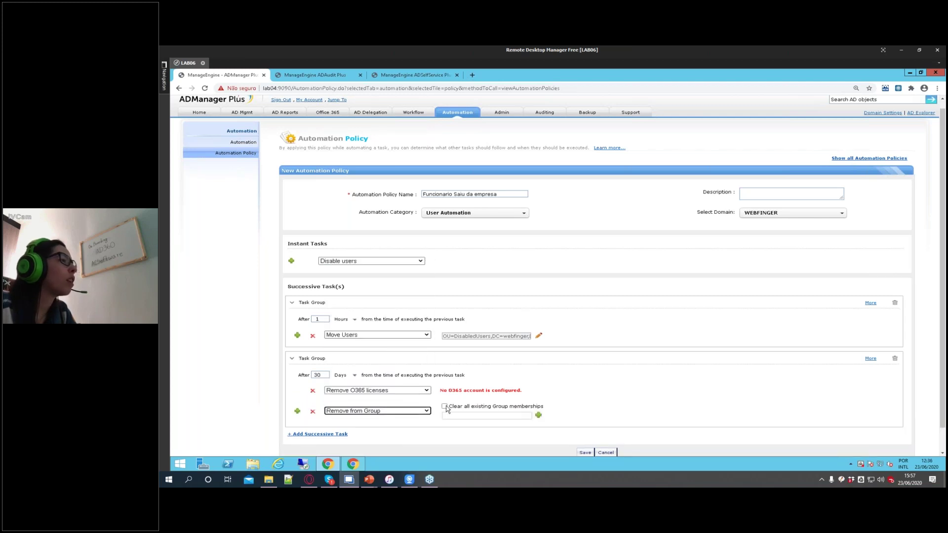
{"action": "left_click", "coordinate": [445, 406]}
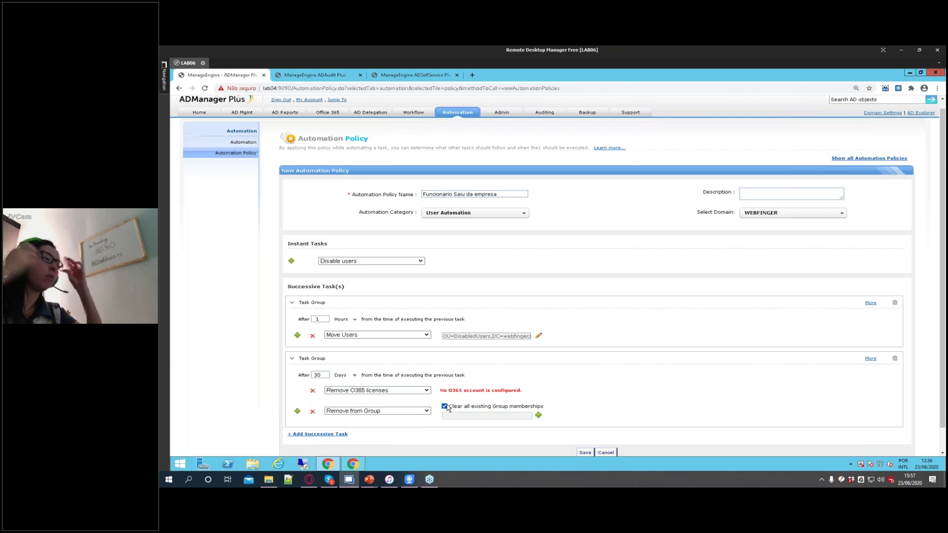
- Save the policy, dropping the Remove O365 licenses task after the missing license warning
{"action": "left_click", "coordinate": [578, 450]}
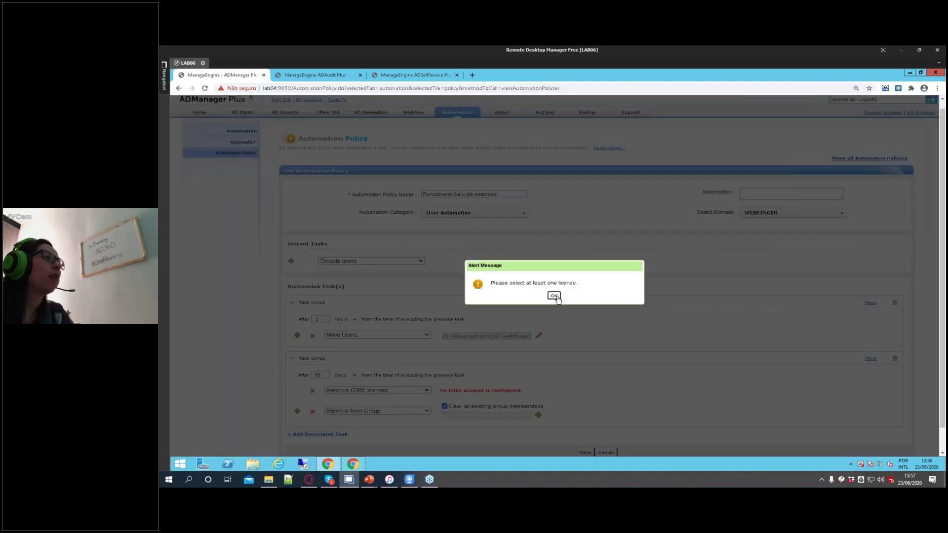
{"action": "left_click", "coordinate": [554, 295]}
{"action": "scroll", "coordinate": [441, 398], "scroll_direction": "down", "scroll_amount": 1}
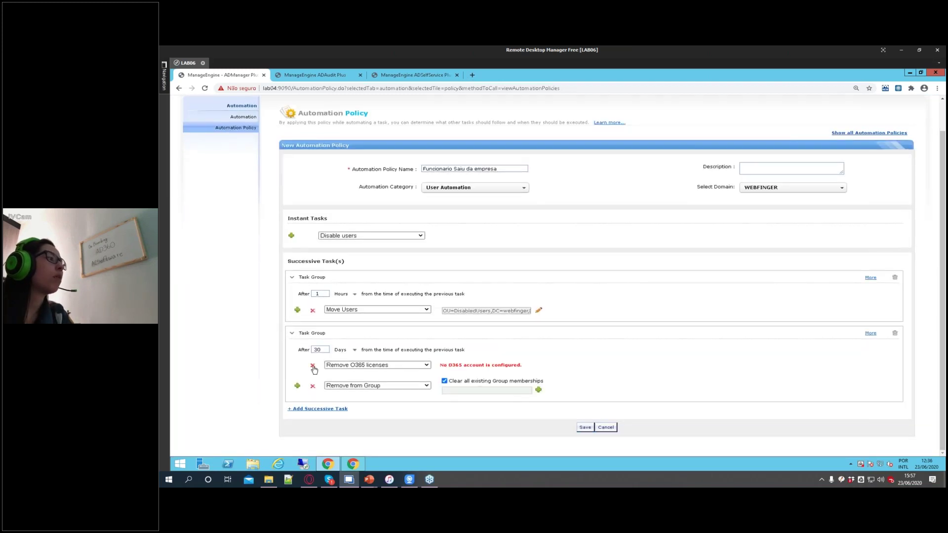
{"action": "left_click", "coordinate": [313, 369]}
{"action": "left_click", "coordinate": [585, 427]}
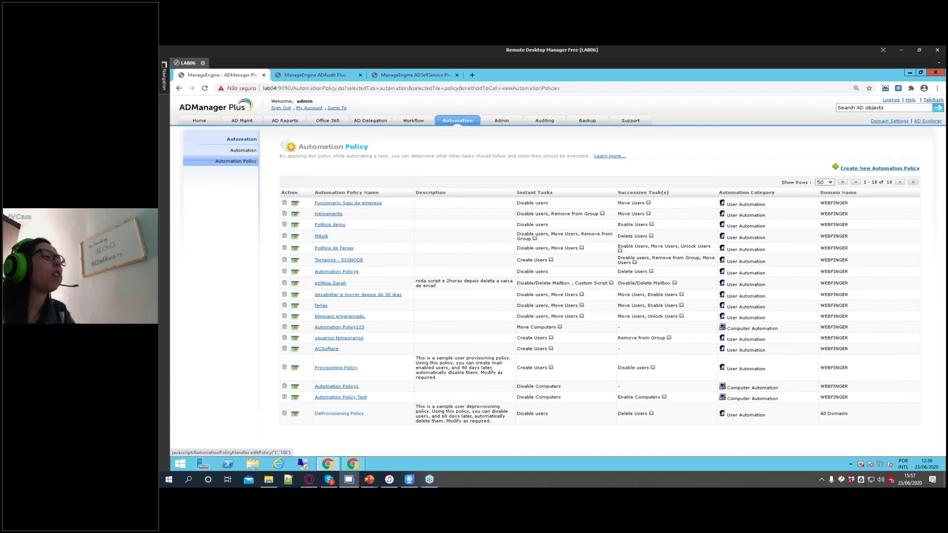
- Open the DeProvisioning Policy and cancel back to the policy list
{"action": "left_click", "coordinate": [343, 414]}
{"action": "left_click", "coordinate": [612, 375]}
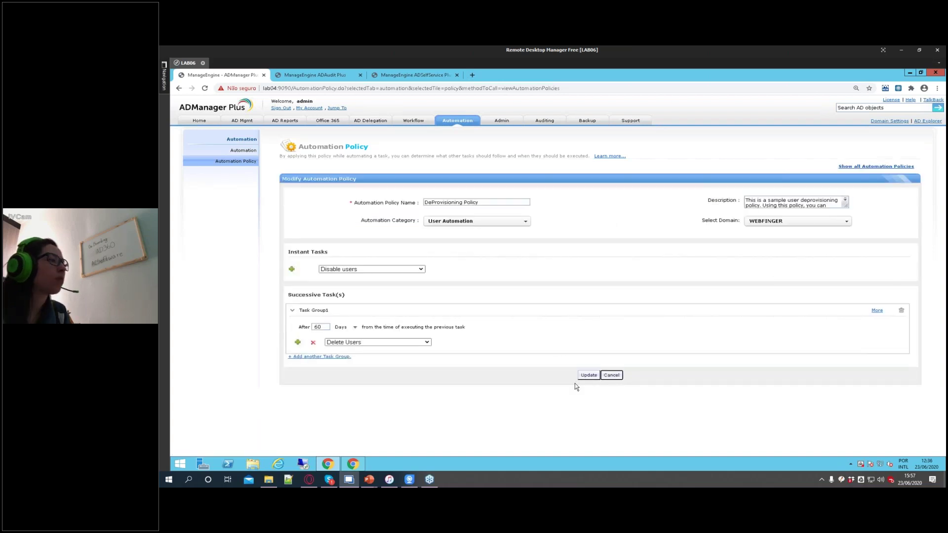
{"action": "left_click", "coordinate": [545, 296]}
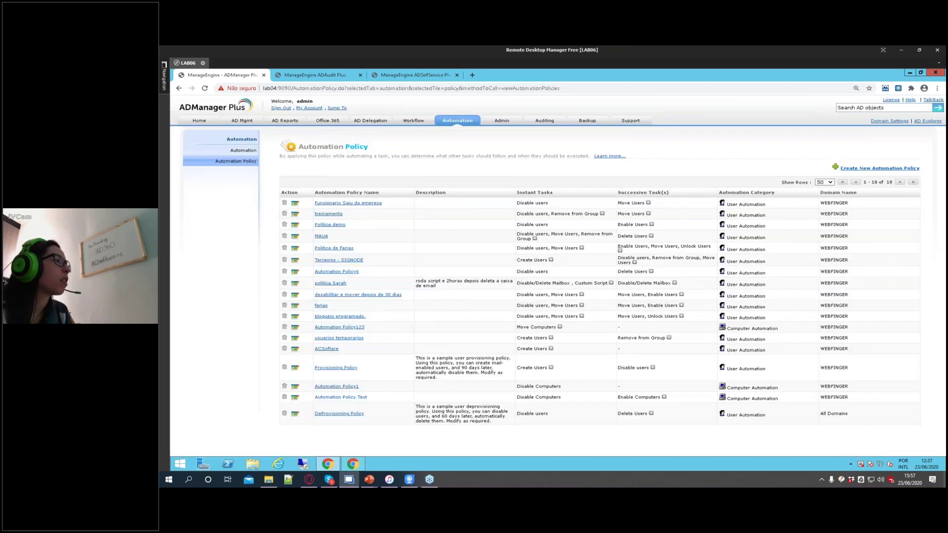
- Open the Provisioning Policy, expand its description and review its 90-day and 100-day task groups
{"action": "left_click", "coordinate": [341, 367]}
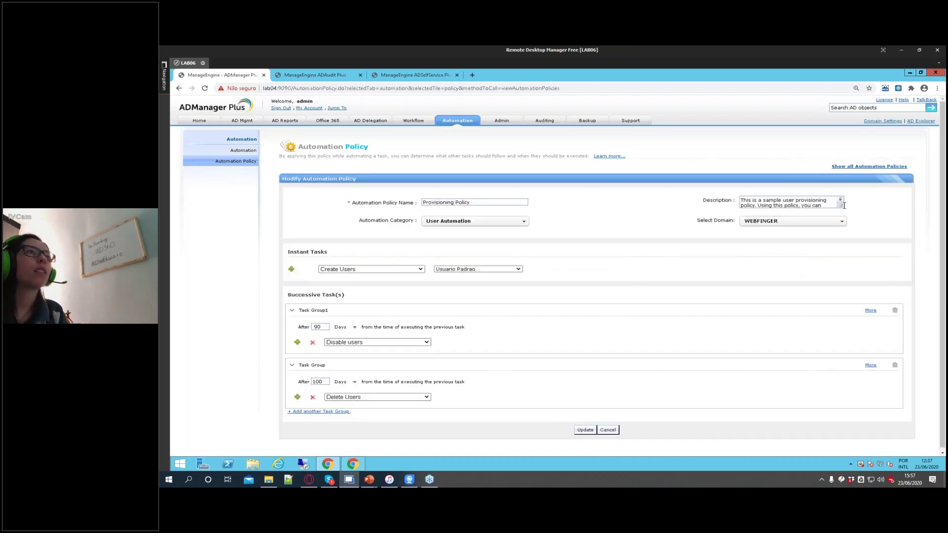
{"action": "left_click", "coordinate": [819, 205]}
{"action": "left_click", "coordinate": [795, 199]}
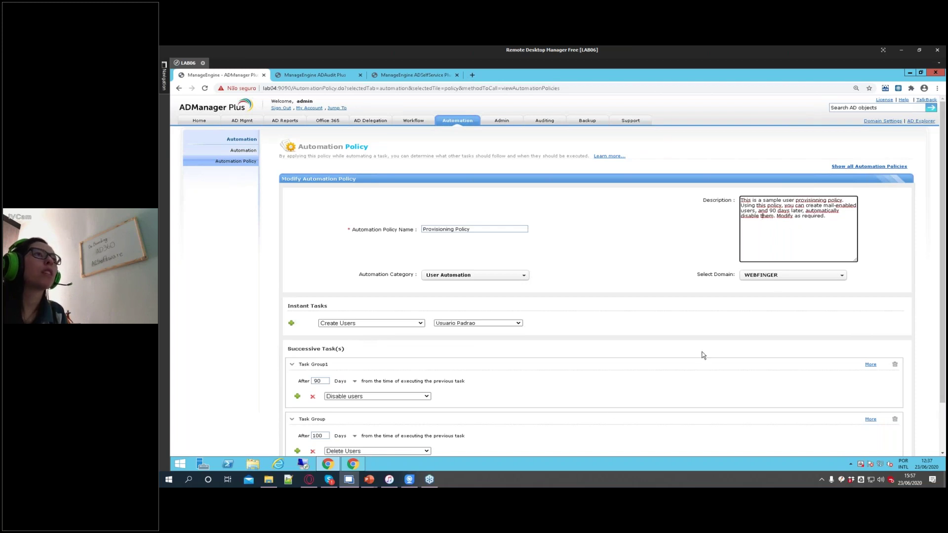
{"action": "scroll", "coordinate": [338, 280], "scroll_direction": "down", "scroll_amount": 2}
{"action": "left_click_drag", "start_coordinate": [297, 250], "coordinate": [328, 252]}
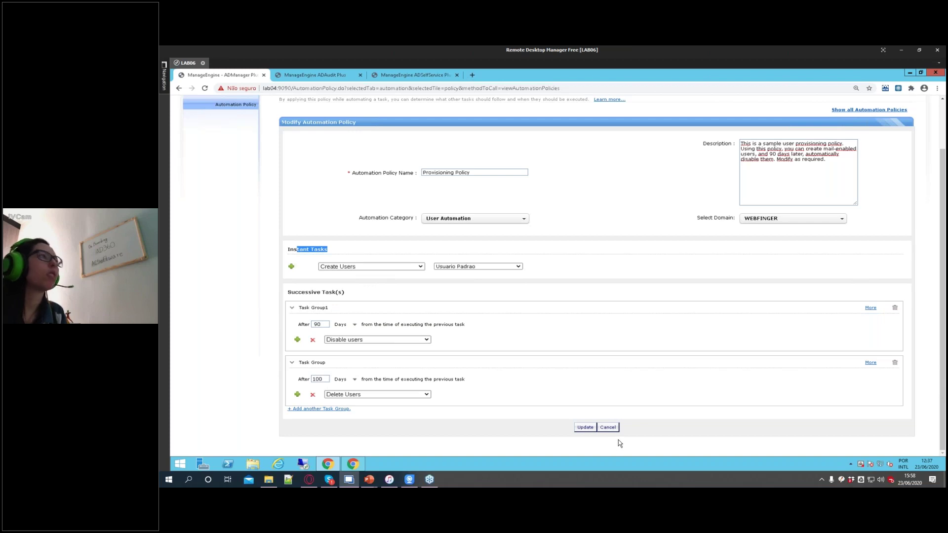
{"action": "scroll", "coordinate": [511, 272], "scroll_direction": "up", "scroll_amount": 2}
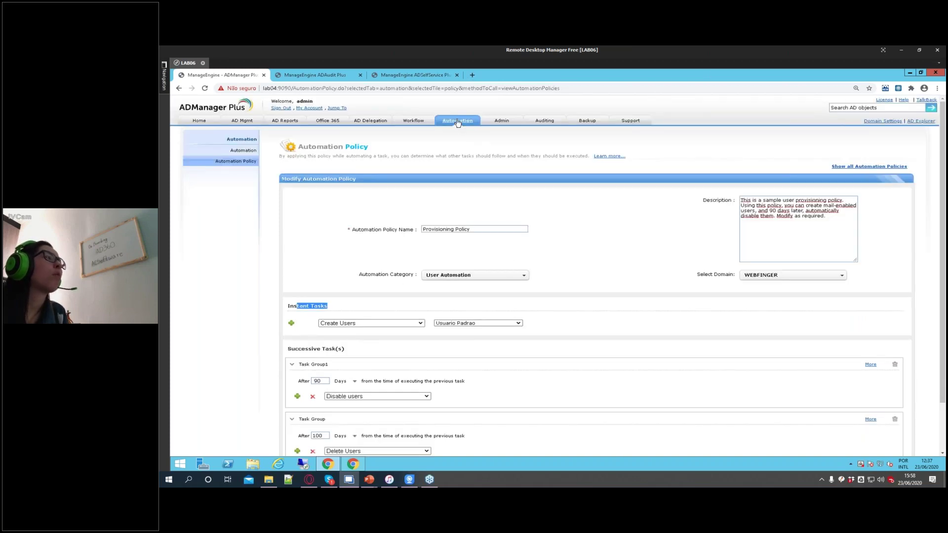
- Return to the Automation Policy list, then alt+Tab to the presentation slide and back
{"action": "left_click", "coordinate": [225, 162]}
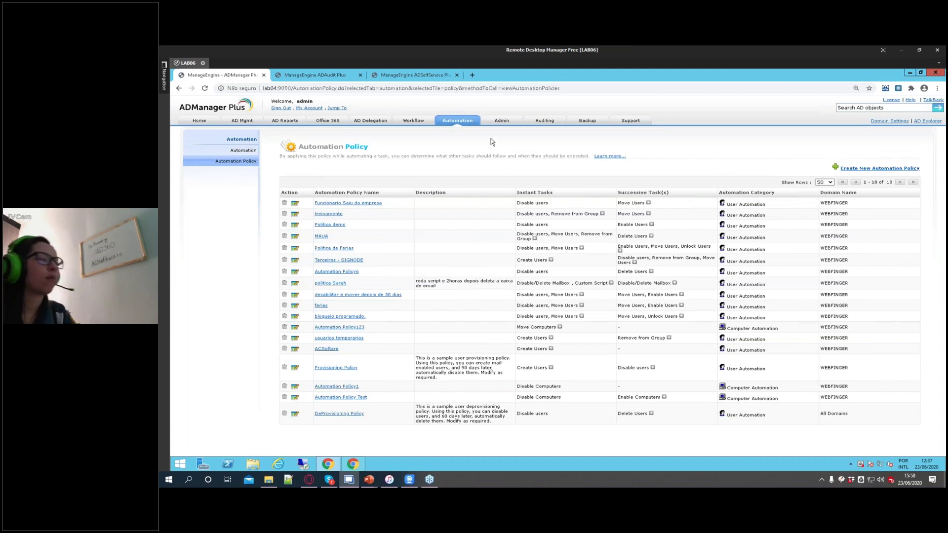
{"action": "key", "text": "alt+Tab"}
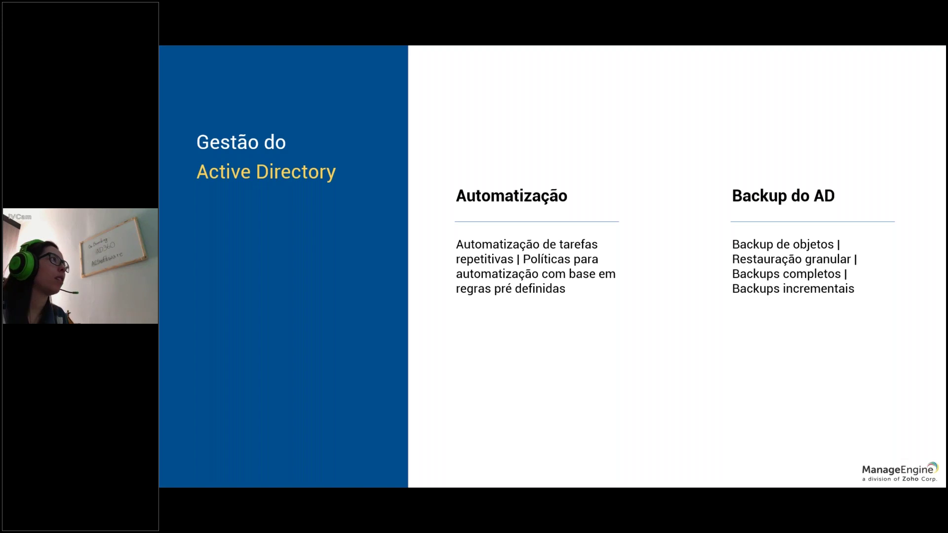
{"action": "key", "text": "alt+Tab"}
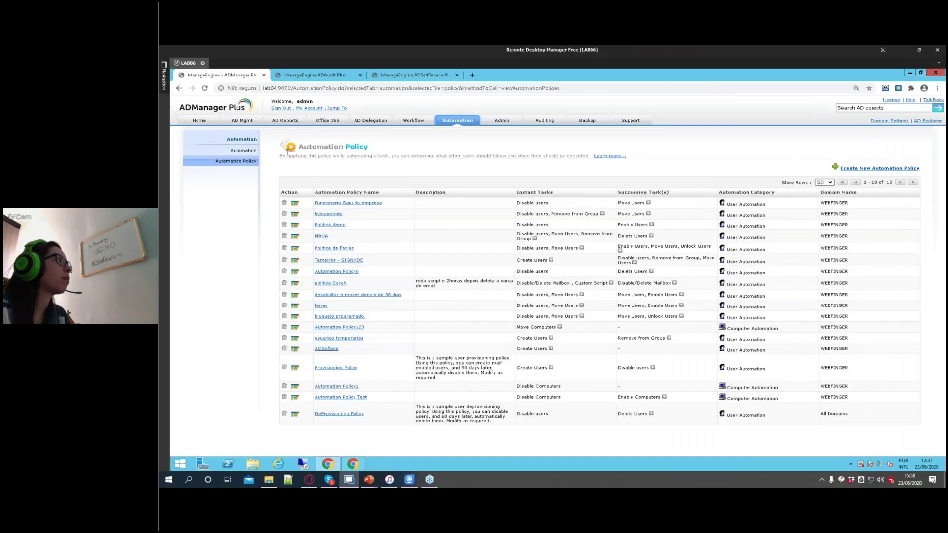
- Open the Backup Operation Summary showing 15 backups (5 full, 10 incremental) and 293 objects
{"action": "left_click", "coordinate": [587, 121]}
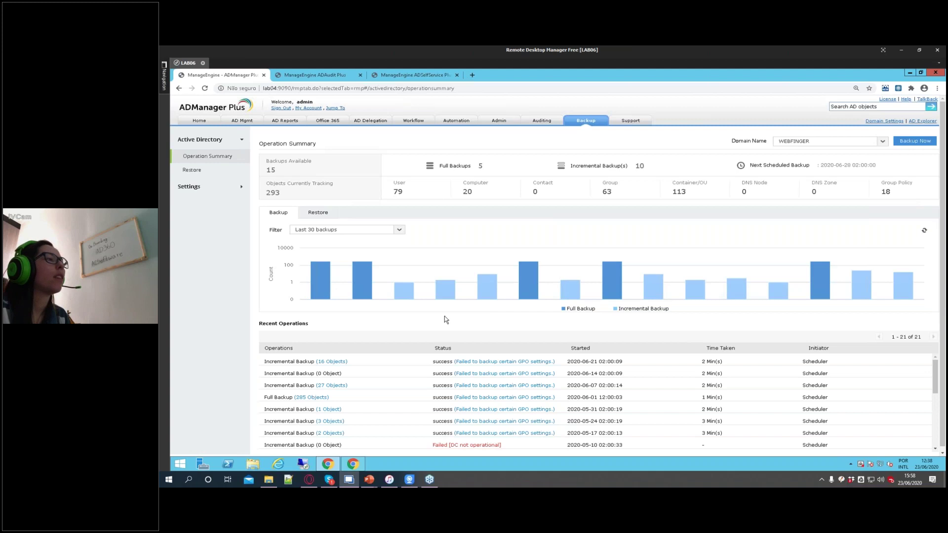
{"action": "scroll", "coordinate": [444, 318], "scroll_direction": "down", "scroll_amount": 1}
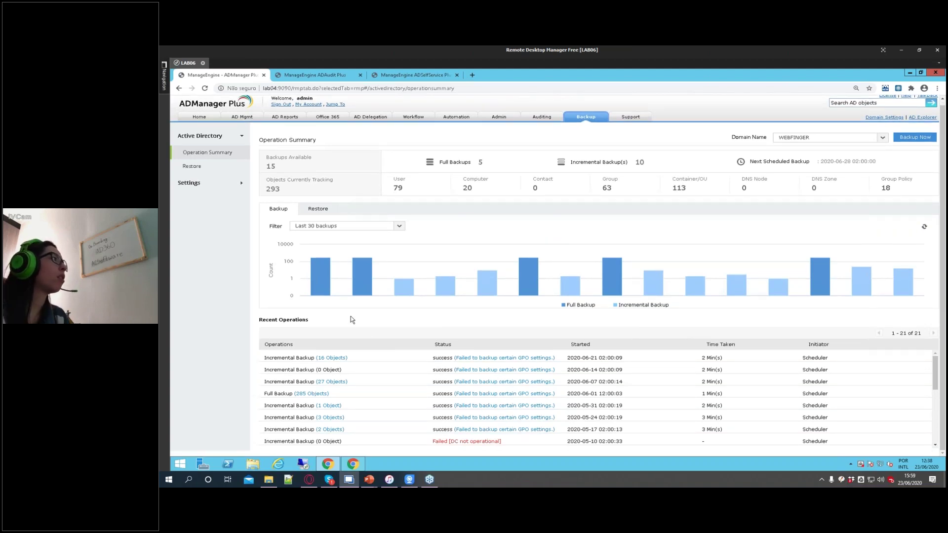
- Open Backup Settings and edit the WEBFINGER domain's backup schedule
{"action": "left_click", "coordinate": [204, 178]}
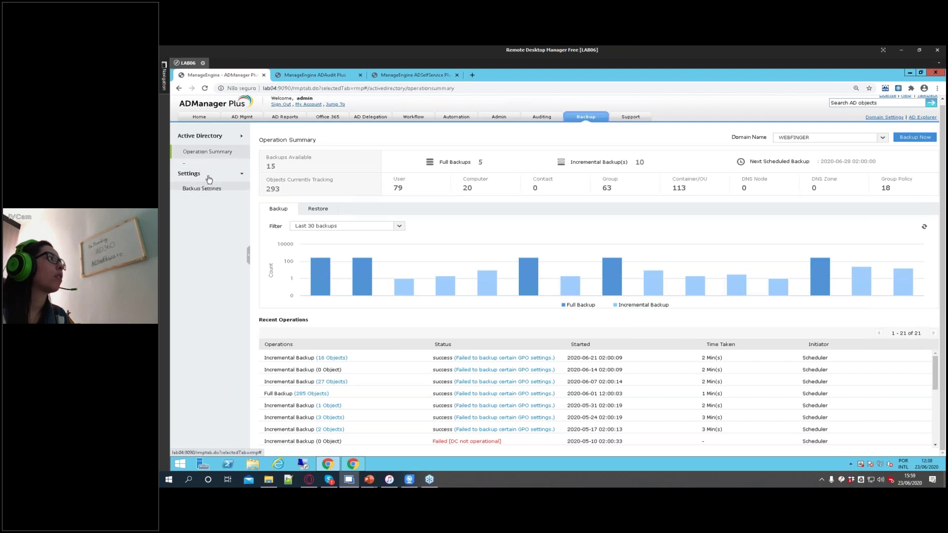
{"action": "left_click", "coordinate": [202, 170]}
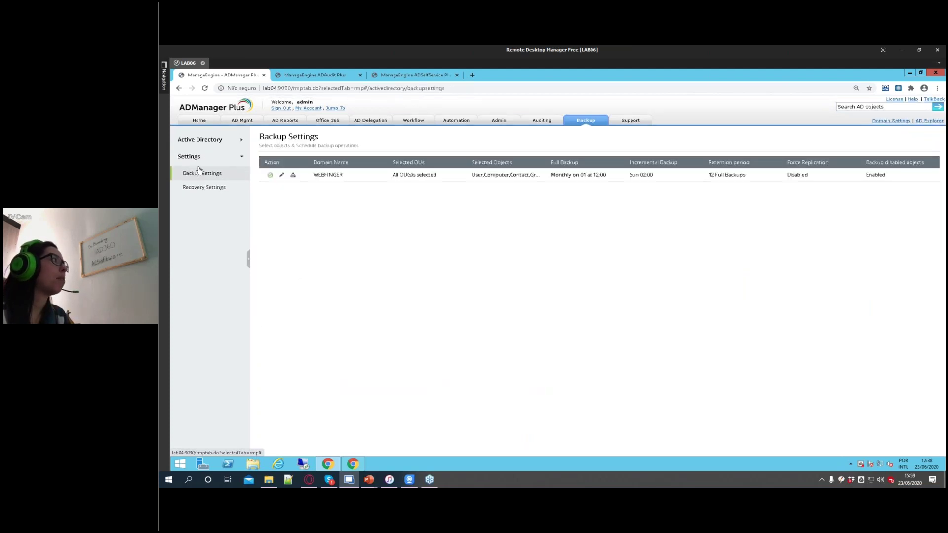
{"action": "left_click", "coordinate": [282, 176]}
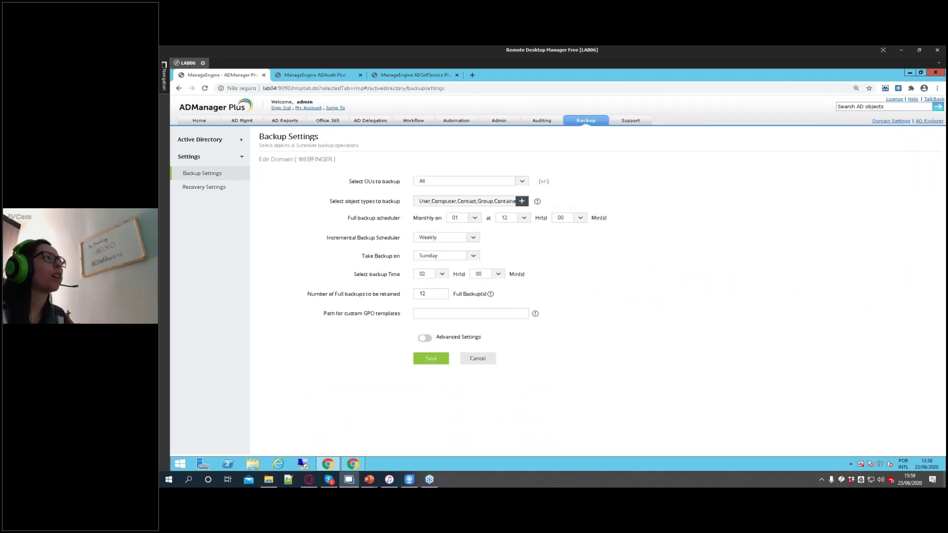
- Review the monthly day-01 12:00 full, weekly Sunday 02:00 incremental, 12-retained settings
{"action": "left_click_drag", "start_coordinate": [348, 219], "coordinate": [401, 220]}
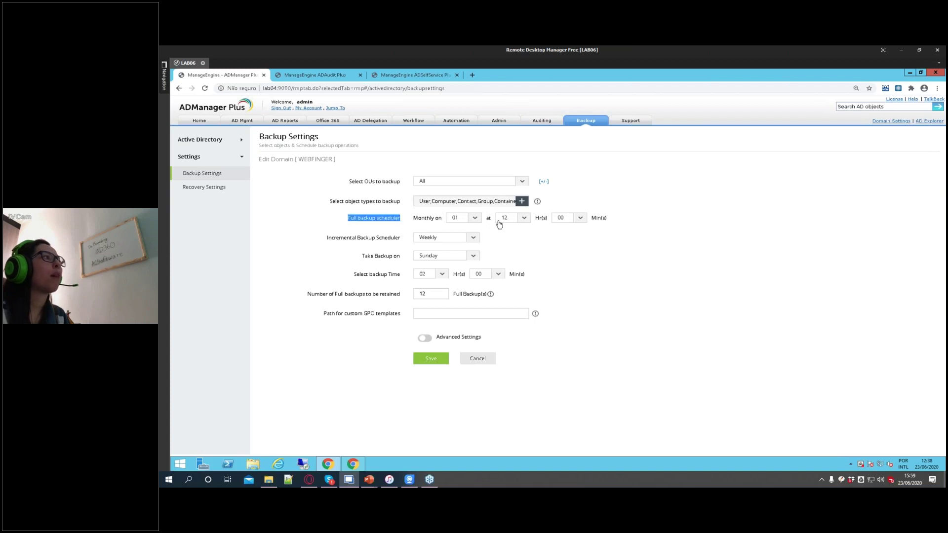
{"action": "left_click_drag", "start_coordinate": [331, 238], "coordinate": [365, 275]}
{"action": "left_click_drag", "start_coordinate": [317, 295], "coordinate": [367, 314]}
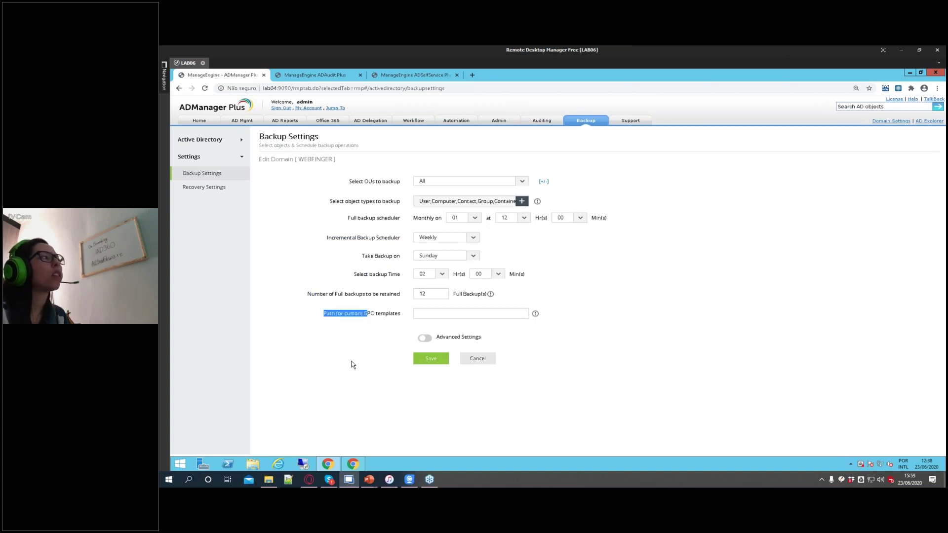
{"action": "left_click", "coordinate": [218, 140]}
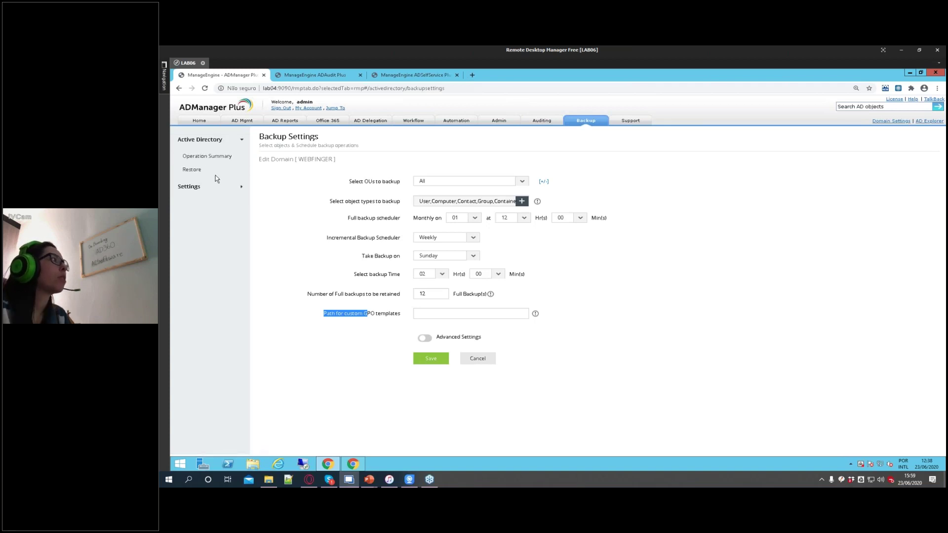
- Check the tracked object count in the backup operation summary, then open Restore Objects
{"action": "left_click", "coordinate": [209, 156]}
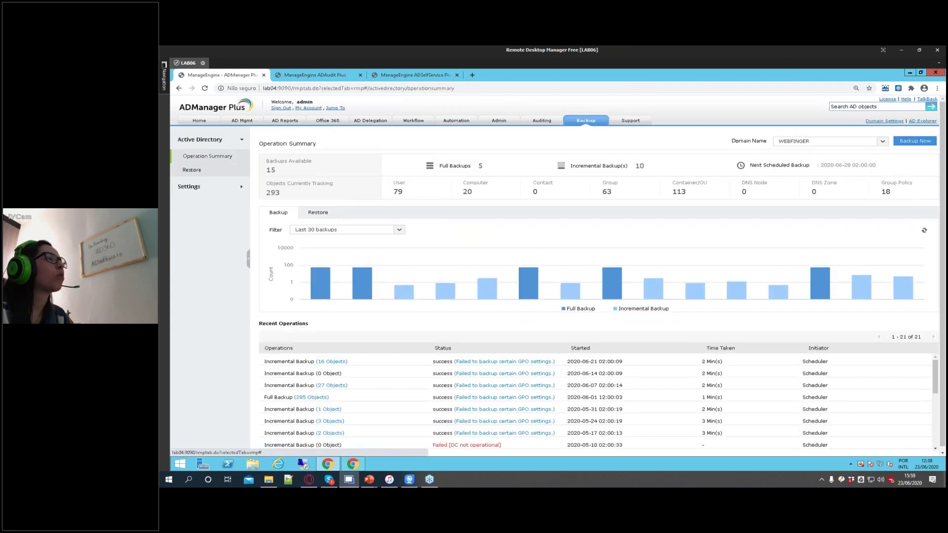
{"action": "scroll", "coordinate": [475, 439], "scroll_direction": "down", "scroll_amount": 5}
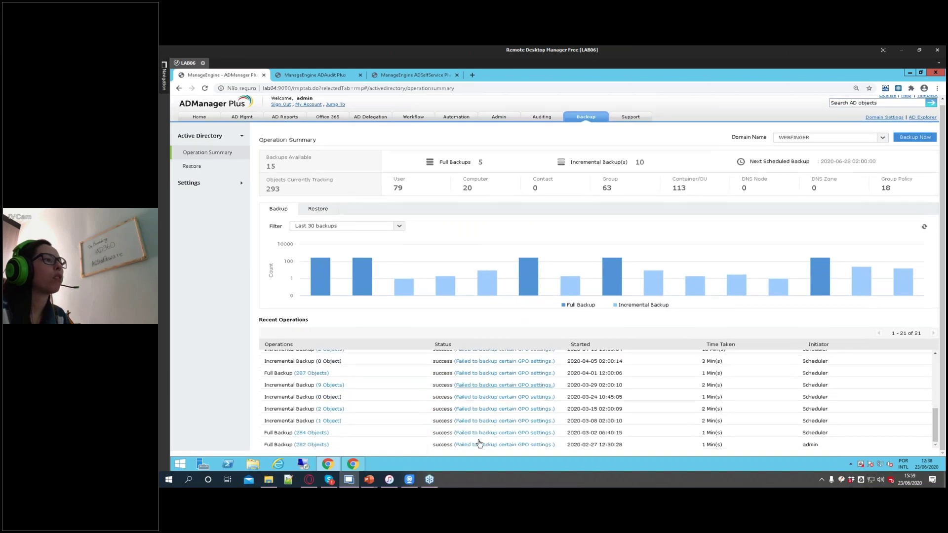
{"action": "scroll", "coordinate": [483, 402], "scroll_direction": "up", "scroll_amount": 5}
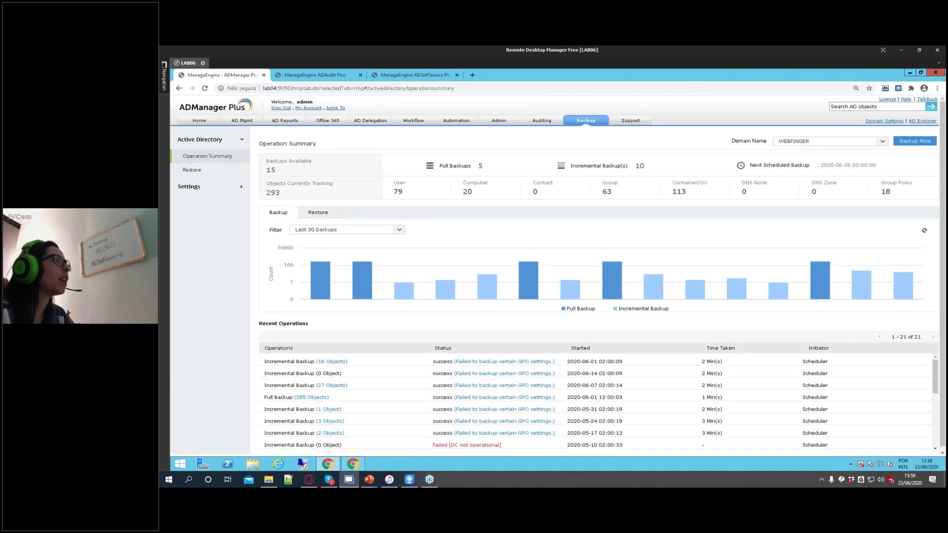
{"action": "triple_click", "coordinate": [295, 200]}
{"action": "left_click", "coordinate": [361, 229]}
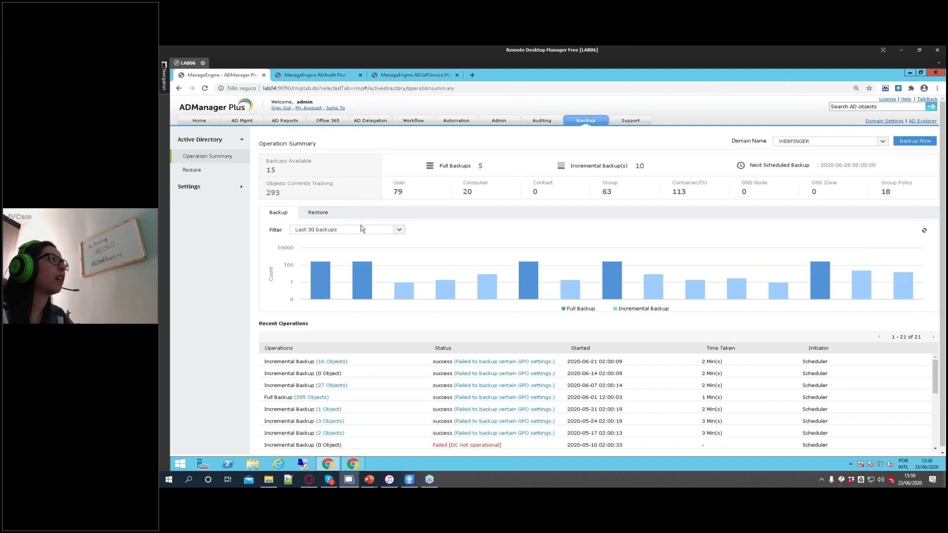
{"action": "left_click", "coordinate": [191, 170]}
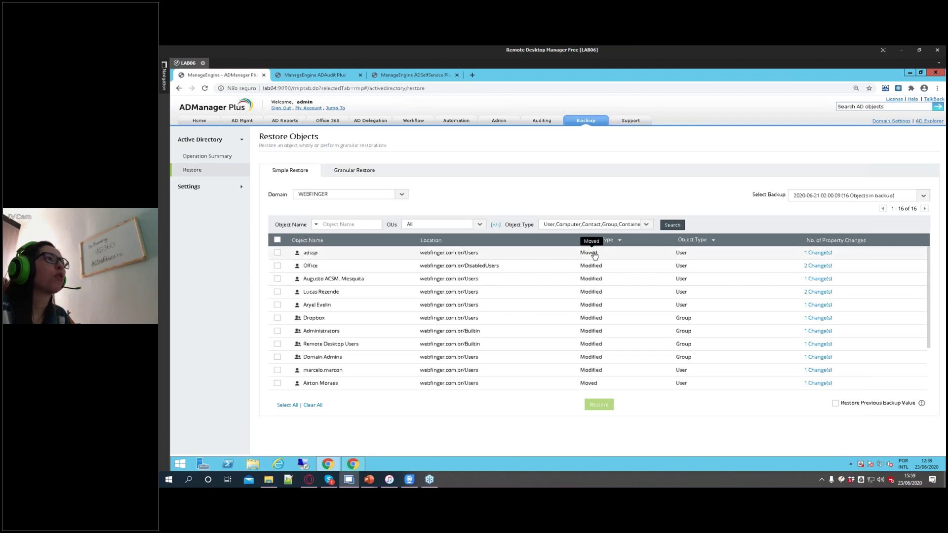
- Inspect adssp's DistinguishedName change and backed-up location, leaving adssp unselected for restore
{"action": "left_click", "coordinate": [815, 252]}
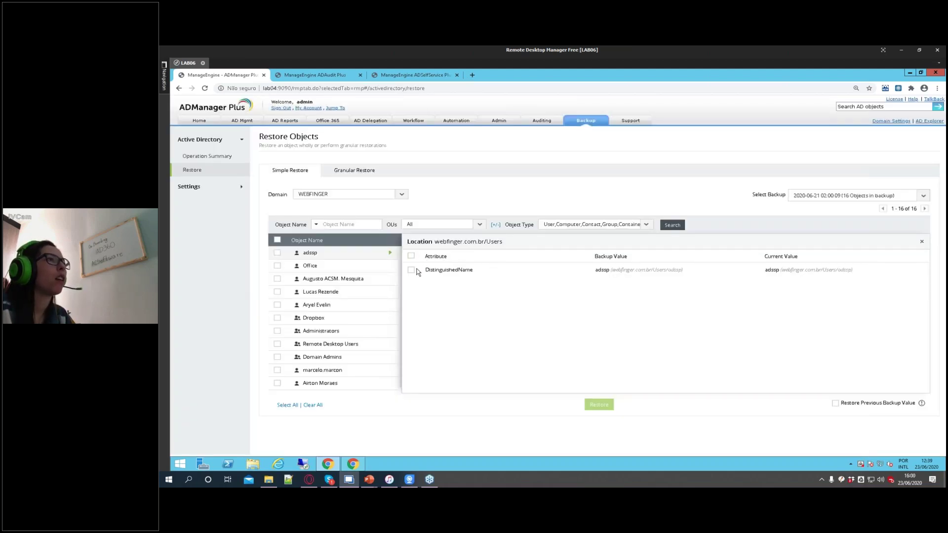
{"action": "left_click", "coordinate": [411, 263]}
{"action": "left_click", "coordinate": [411, 263]}
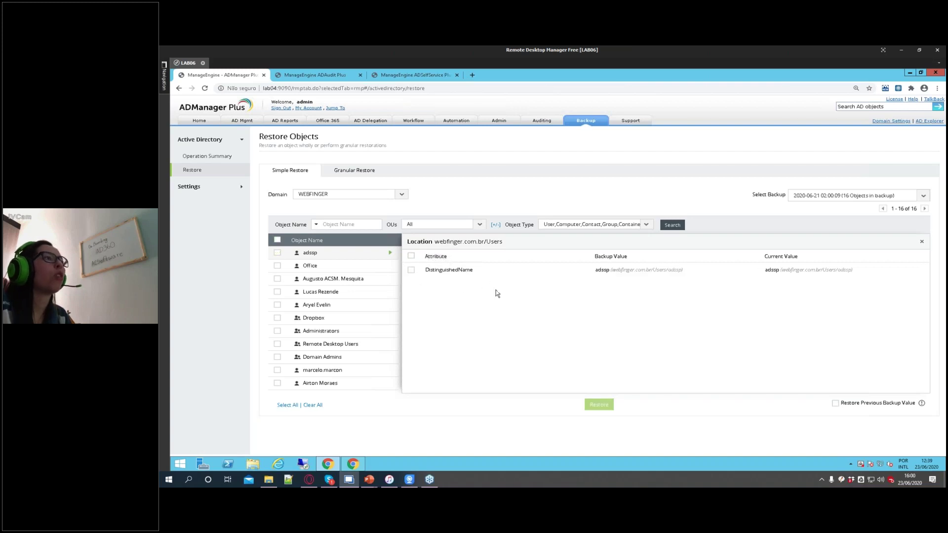
{"action": "left_click_drag", "start_coordinate": [621, 270], "coordinate": [680, 270]}
{"action": "left_click", "coordinate": [655, 343]}
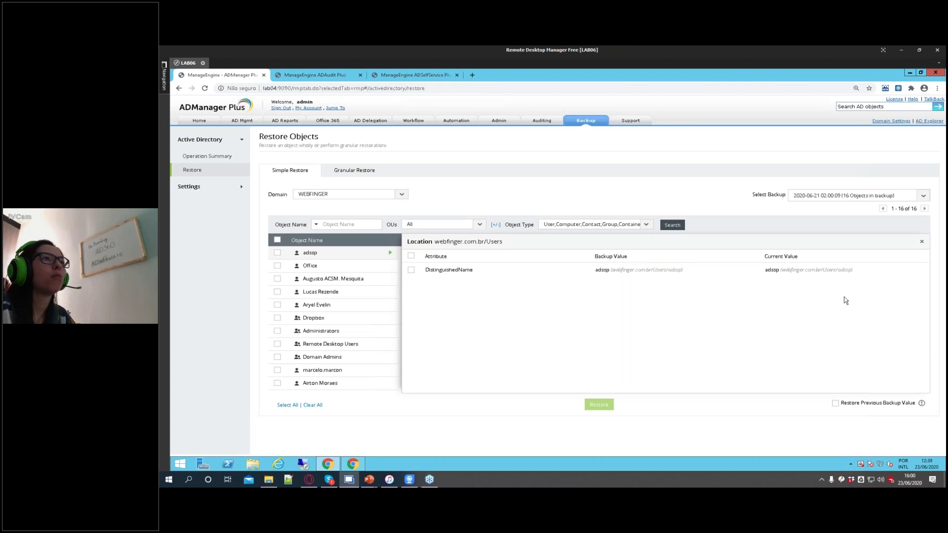
{"action": "left_click", "coordinate": [920, 242]}
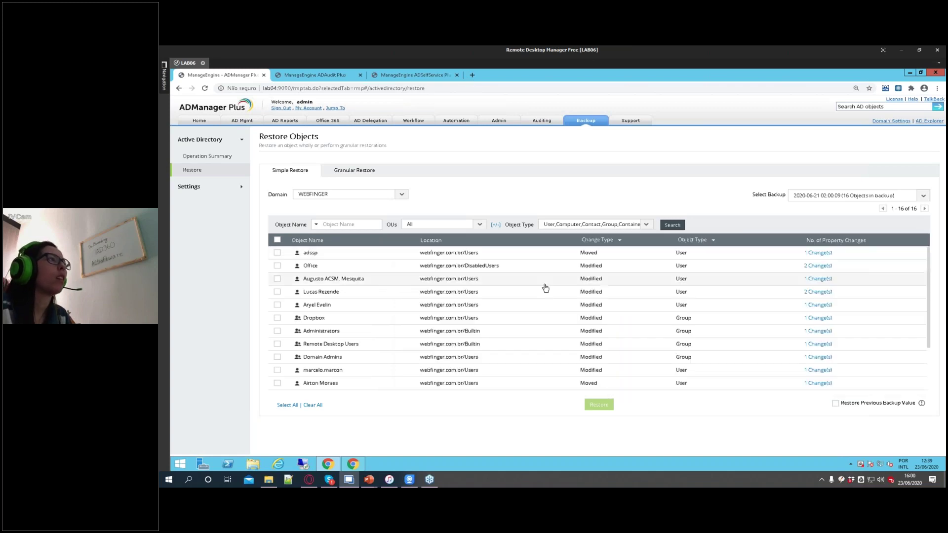
{"action": "left_click", "coordinate": [277, 253]}
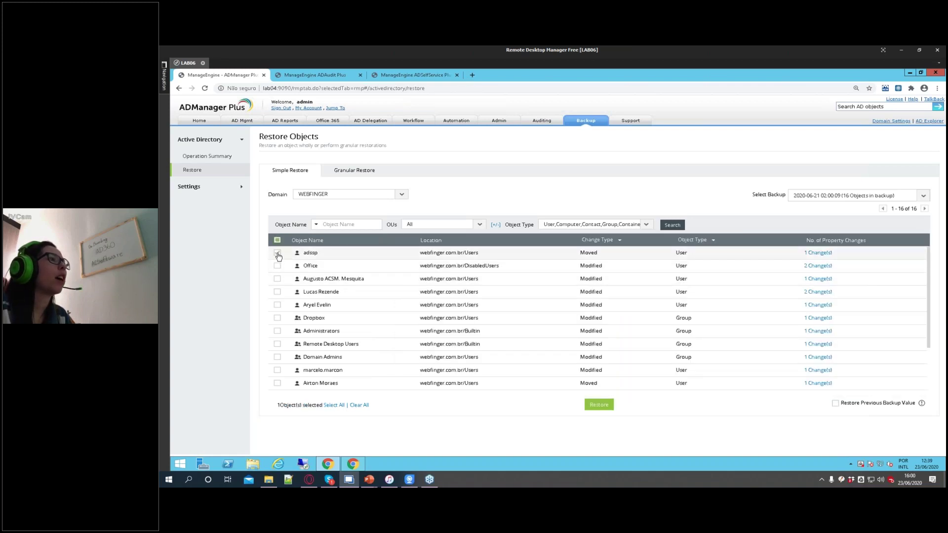
{"action": "left_click", "coordinate": [599, 406]}
- Inspect Office's two property changes: Account Expires and the password-change value
{"action": "left_click", "coordinate": [818, 266]}
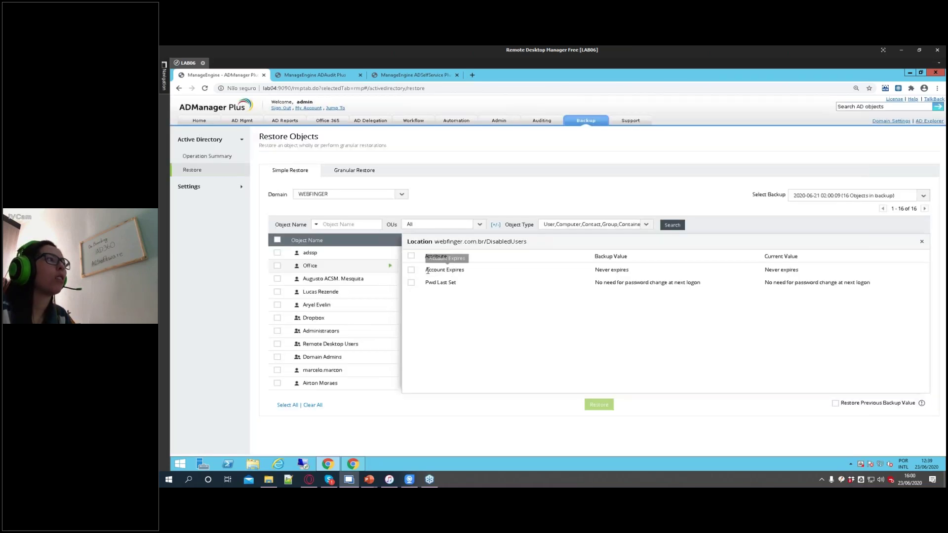
{"action": "left_click_drag", "start_coordinate": [427, 270], "coordinate": [484, 273]}
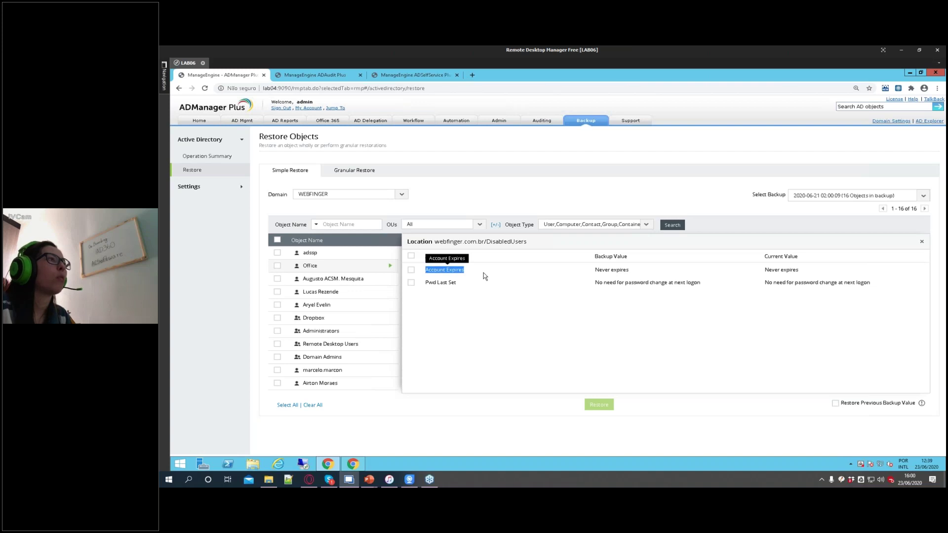
{"action": "left_click", "coordinate": [610, 317]}
{"action": "left_click_drag", "start_coordinate": [608, 287], "coordinate": [674, 283]}
{"action": "left_click", "coordinate": [583, 300]}
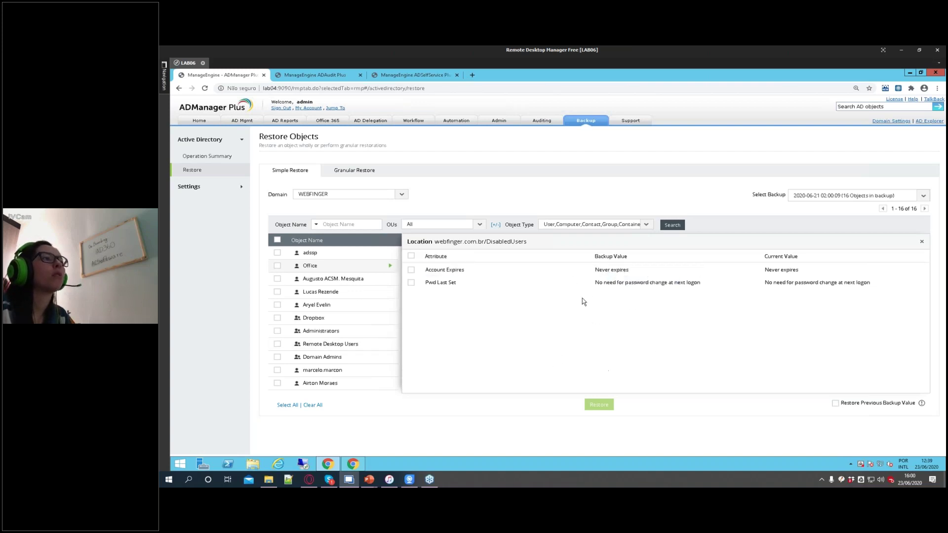
{"action": "left_click", "coordinate": [921, 243]}
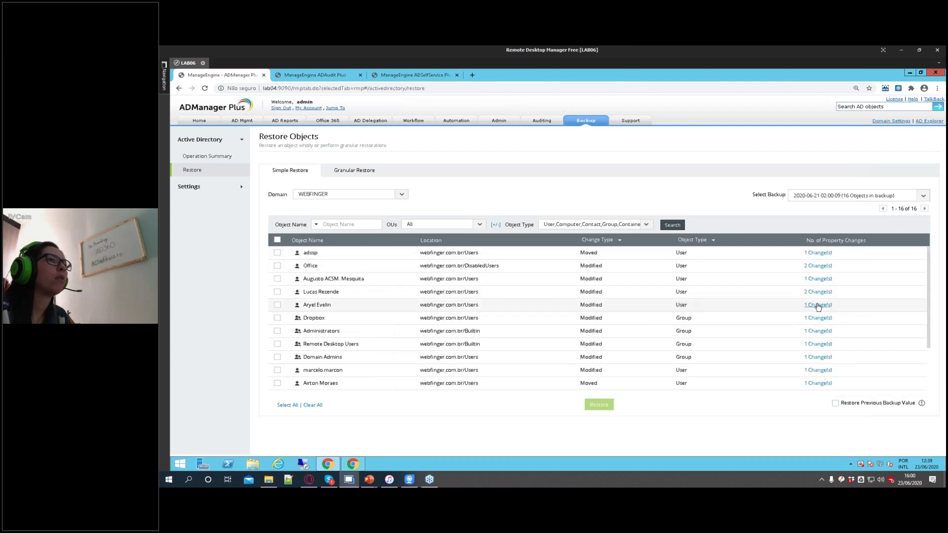
- Compare a user's current and backed-up Manager values in its change details
{"action": "left_click", "coordinate": [821, 357]}
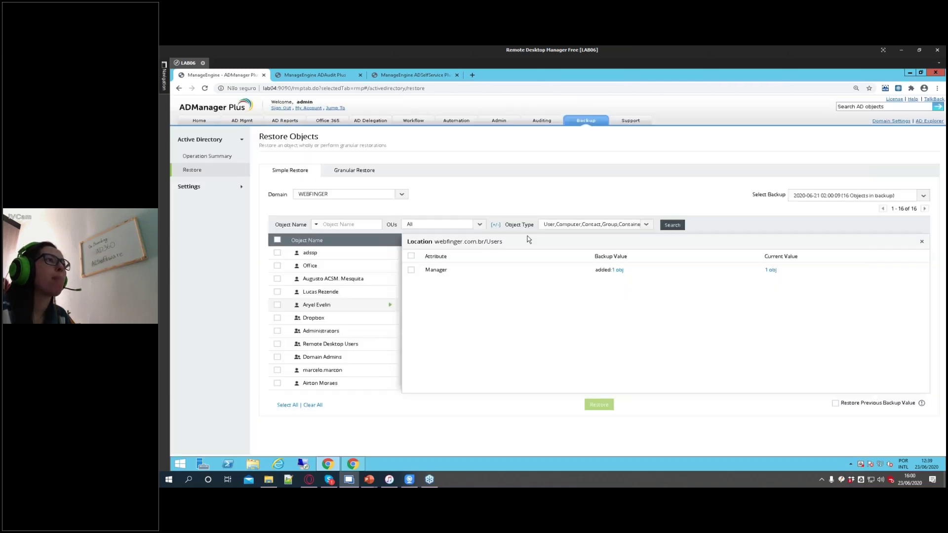
{"action": "left_click", "coordinate": [618, 269]}
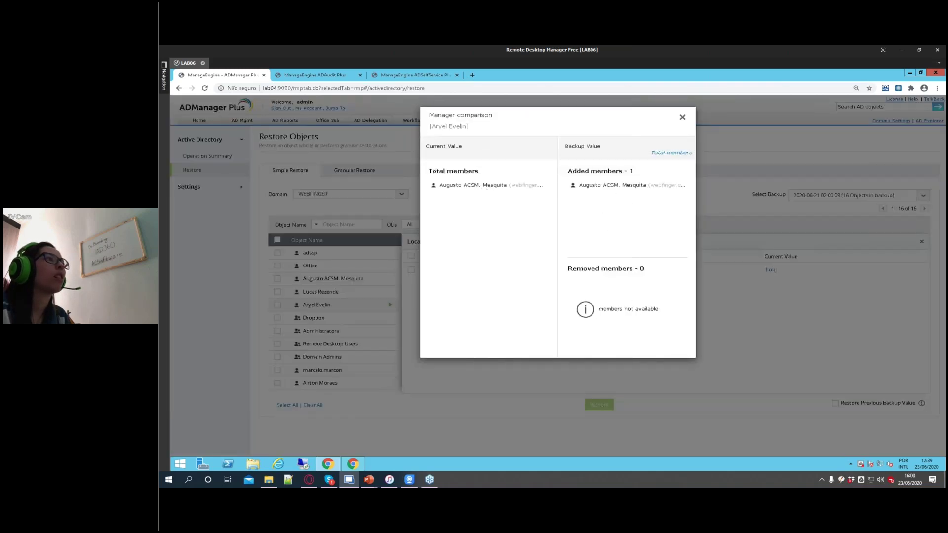
{"action": "left_click", "coordinate": [682, 117]}
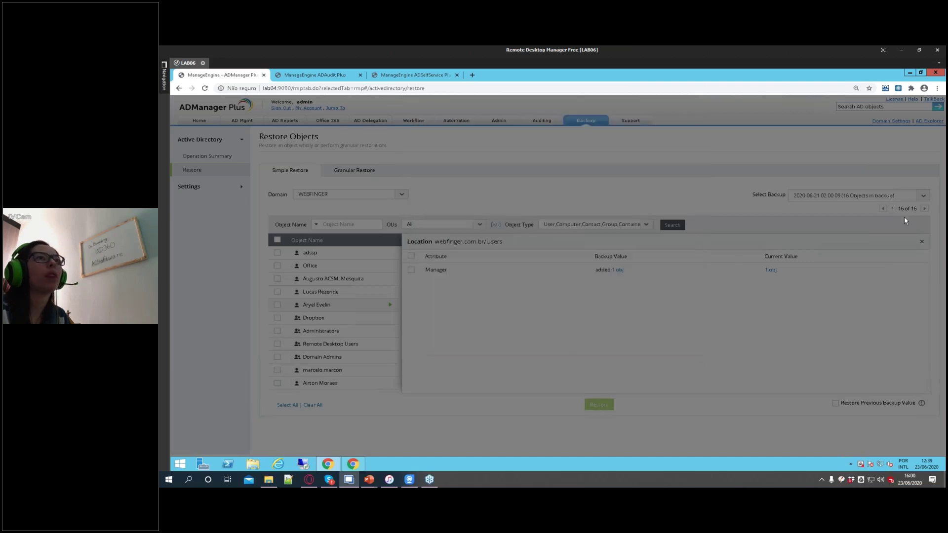
{"action": "left_click", "coordinate": [921, 243]}
- Mark one user for restore, keeping its MemberOf change and excluding the Manager change
{"action": "left_click", "coordinate": [277, 291]}
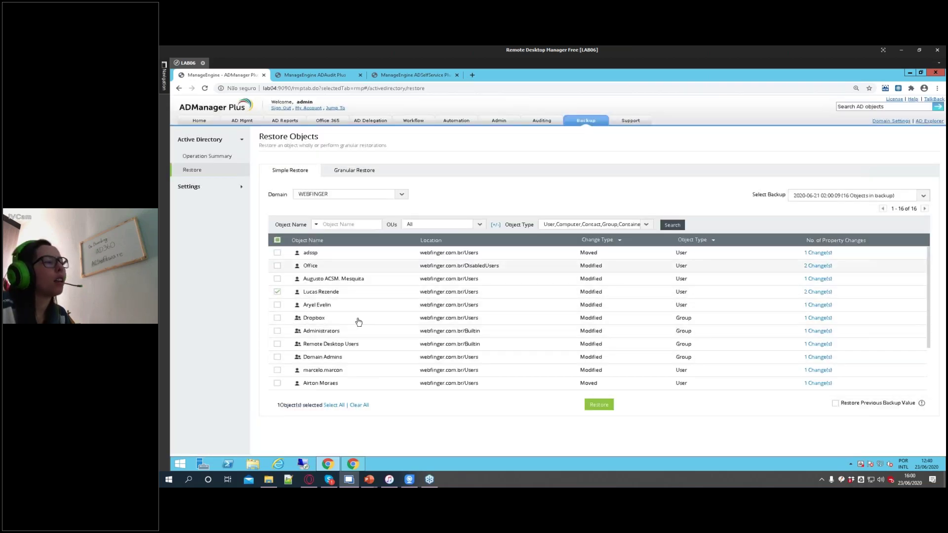
{"action": "left_click", "coordinate": [277, 292]}
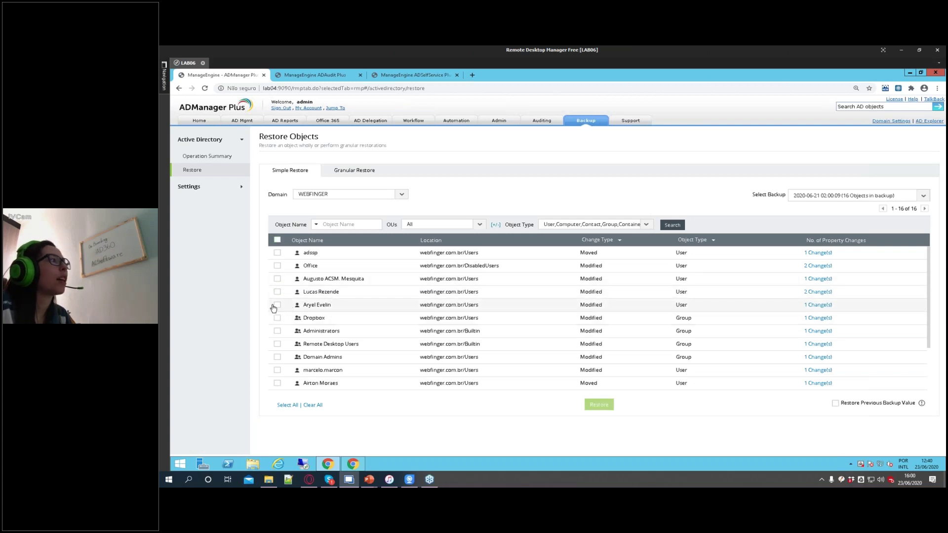
{"action": "left_click", "coordinate": [277, 304]}
{"action": "left_click", "coordinate": [277, 305]}
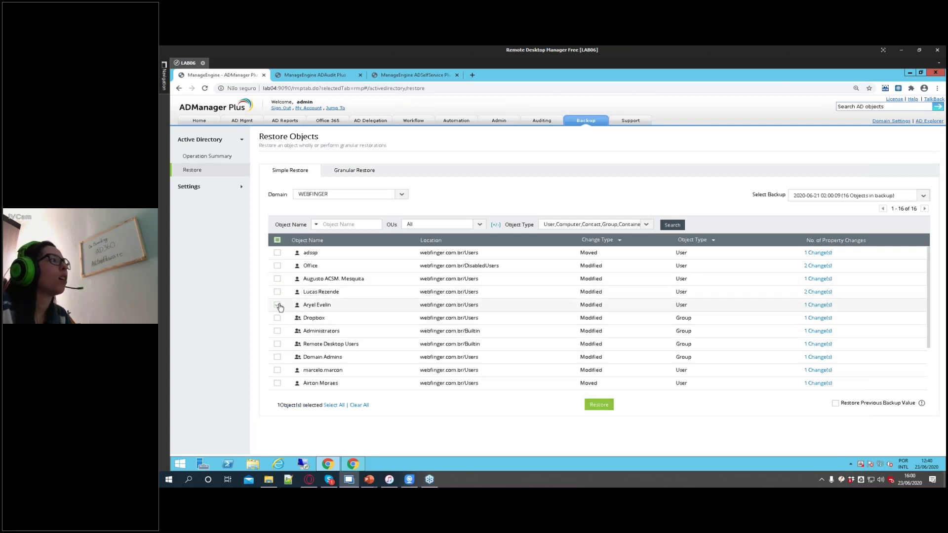
{"action": "left_click", "coordinate": [819, 292]}
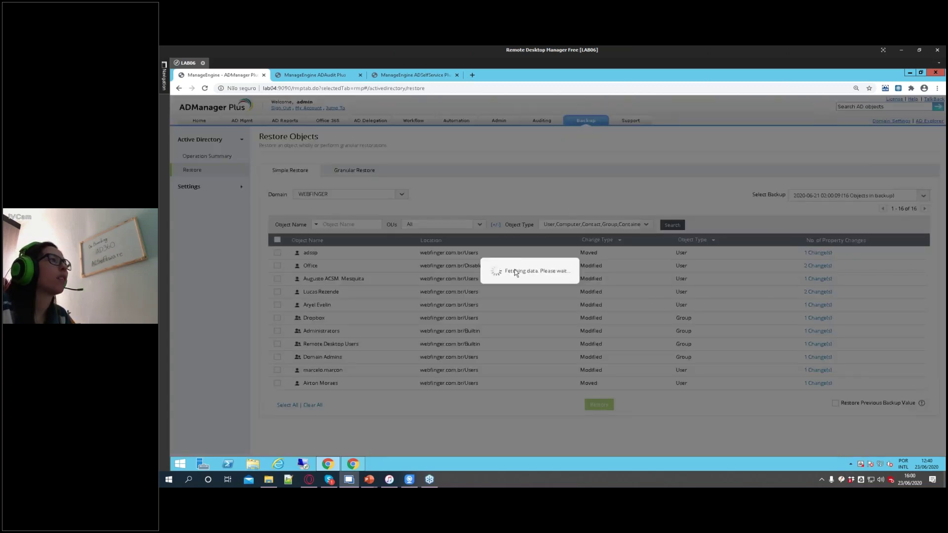
{"action": "left_click", "coordinate": [456, 266]}
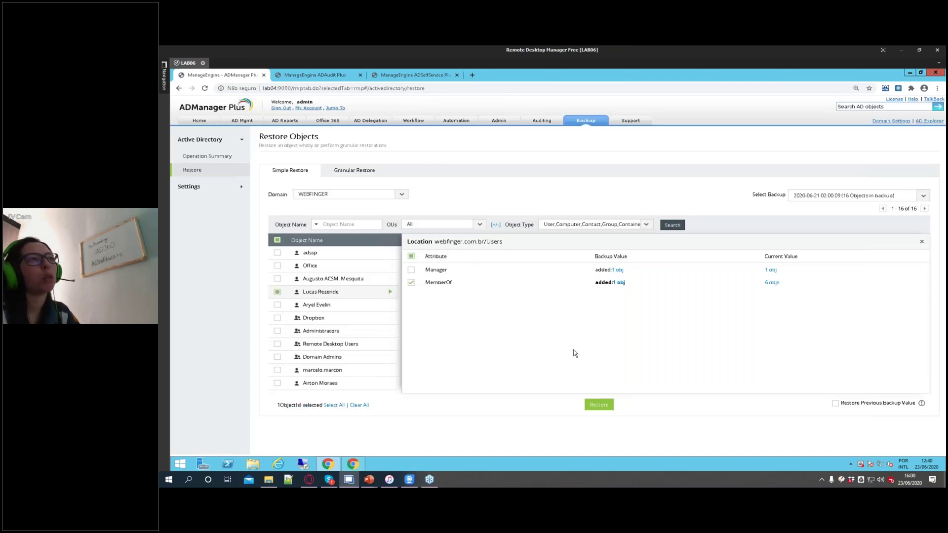
{"action": "left_click", "coordinate": [921, 242]}
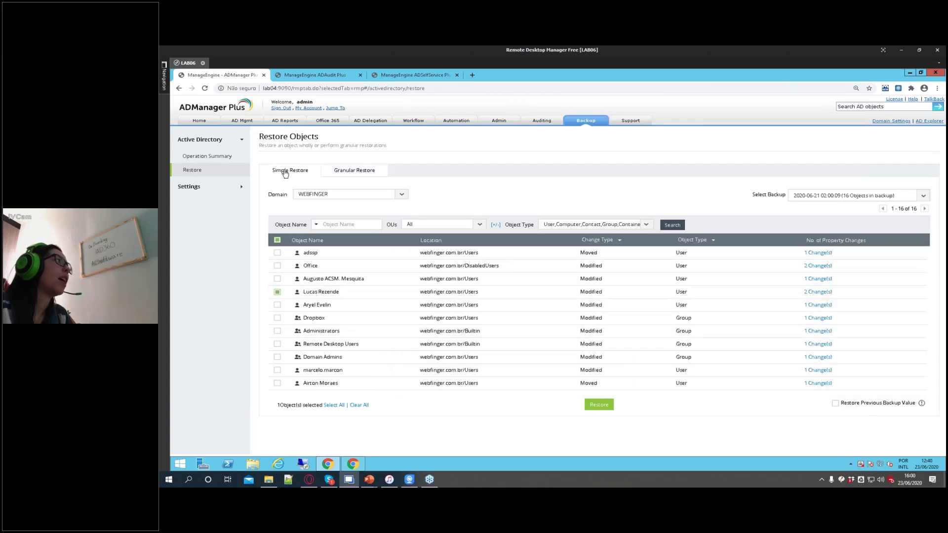
- In Granular Restore, view webfinger's 2020-05-01 backup version, then browse the container list
{"action": "left_click", "coordinate": [348, 170]}
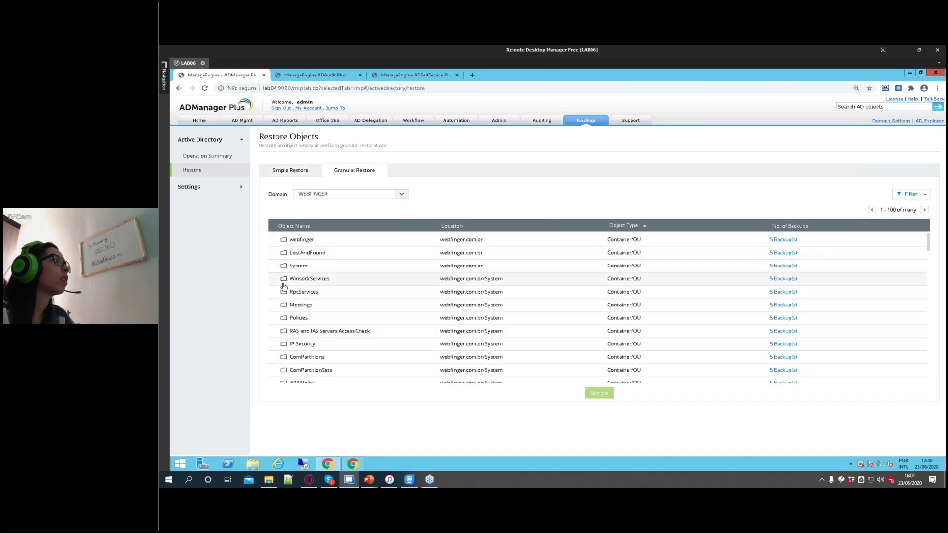
{"action": "left_click", "coordinate": [783, 242]}
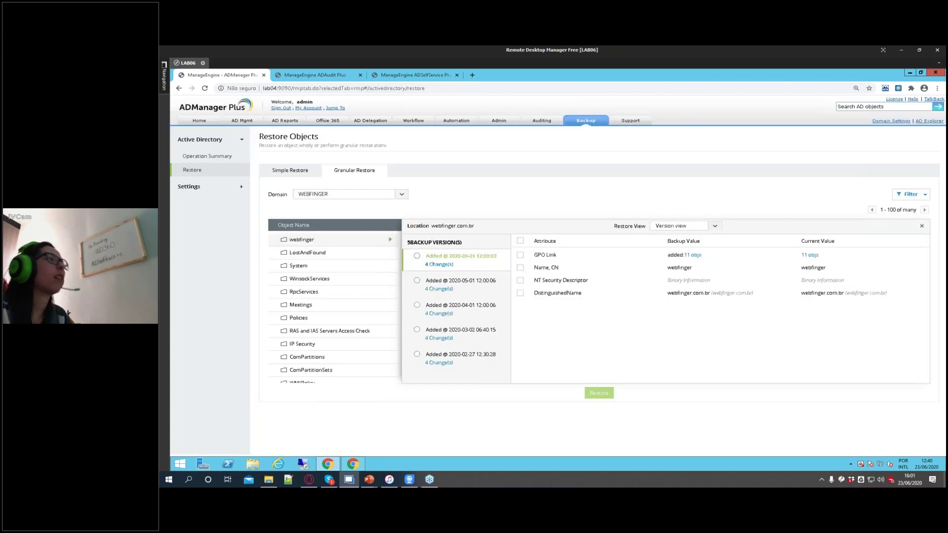
{"action": "left_click", "coordinate": [447, 284]}
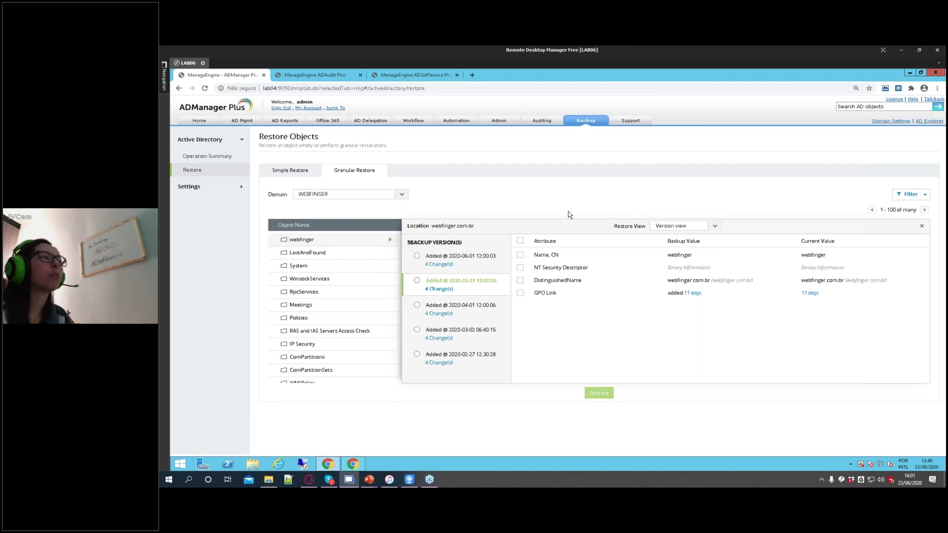
{"action": "left_click", "coordinate": [922, 227]}
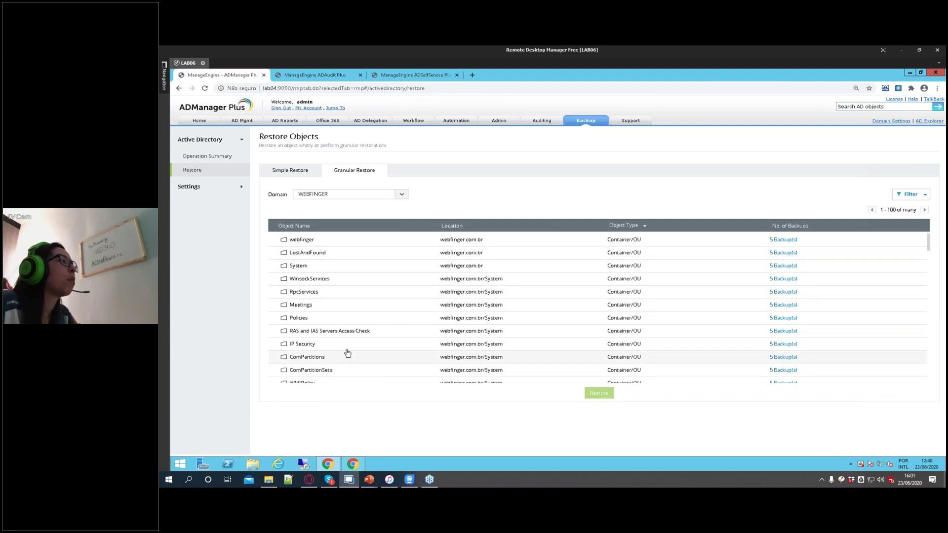
{"action": "scroll", "coordinate": [345, 351], "scroll_direction": "down", "scroll_amount": 1}
{"action": "scroll", "coordinate": [346, 351], "scroll_direction": "down", "scroll_amount": 3}
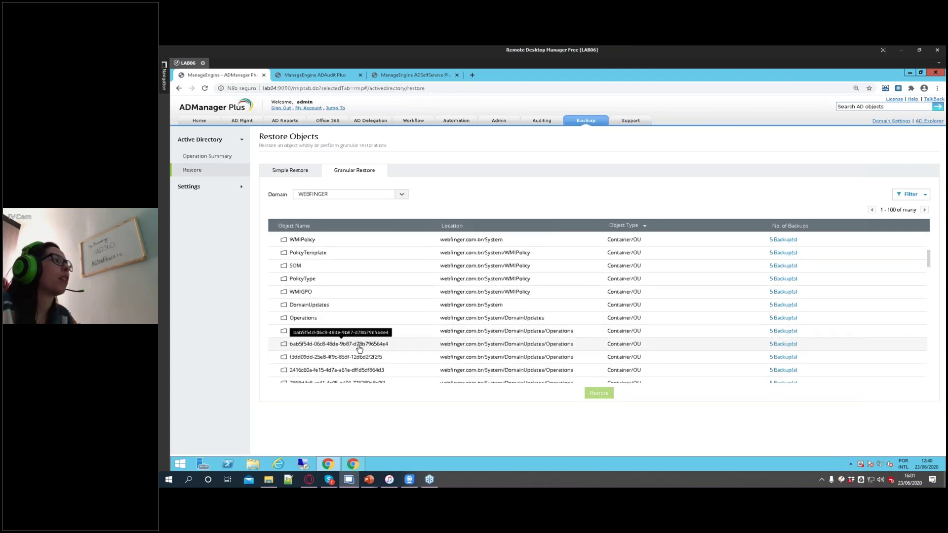
{"action": "scroll", "coordinate": [359, 348], "scroll_direction": "up", "scroll_amount": 4}
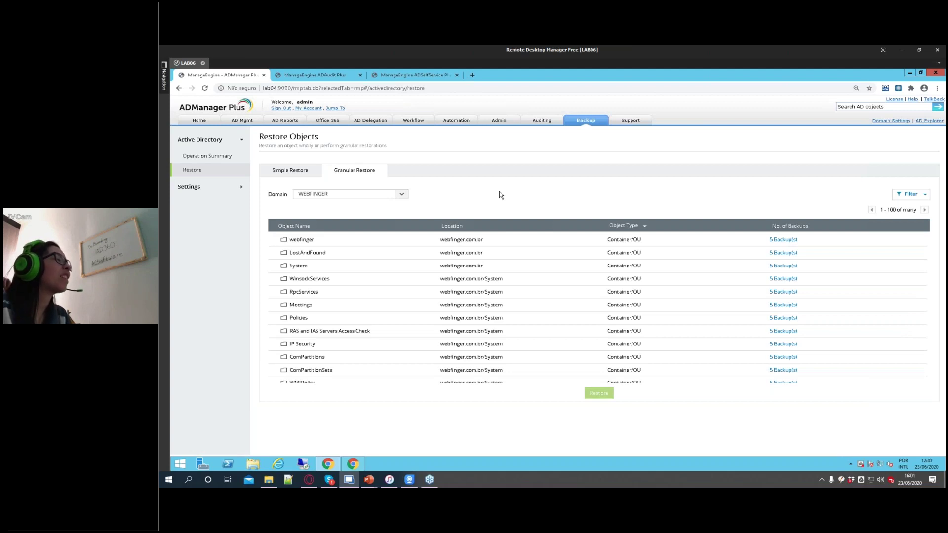
- Resume the PowerPoint slideshow and advance to the Auditoria do Active Directory slide
{"action": "key", "text": "alt+Tab"}
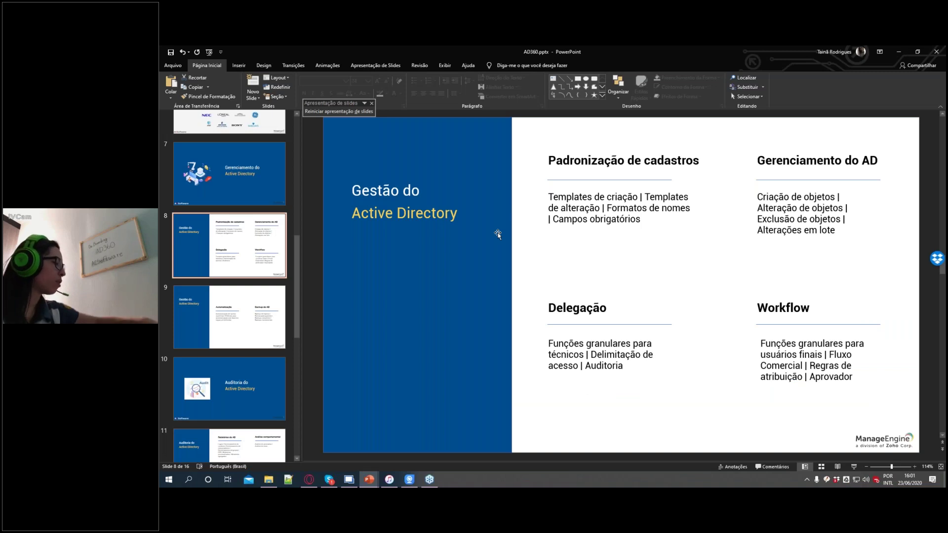
{"action": "key", "text": "alt+Tab"}
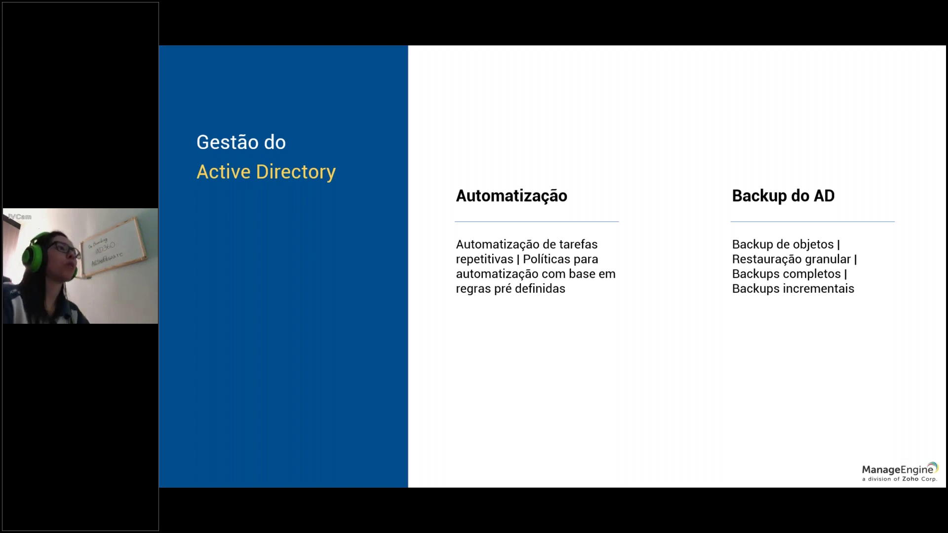
{"action": "key", "text": "Right"}
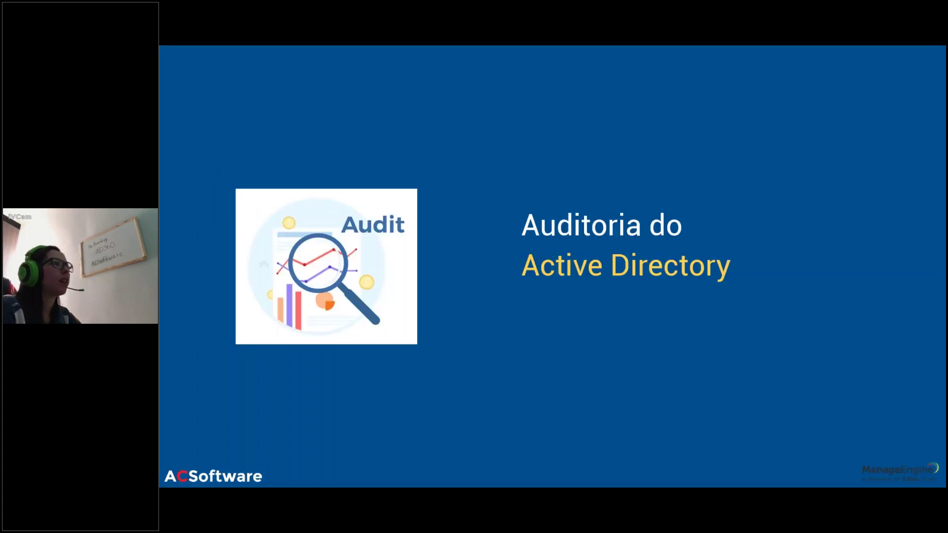
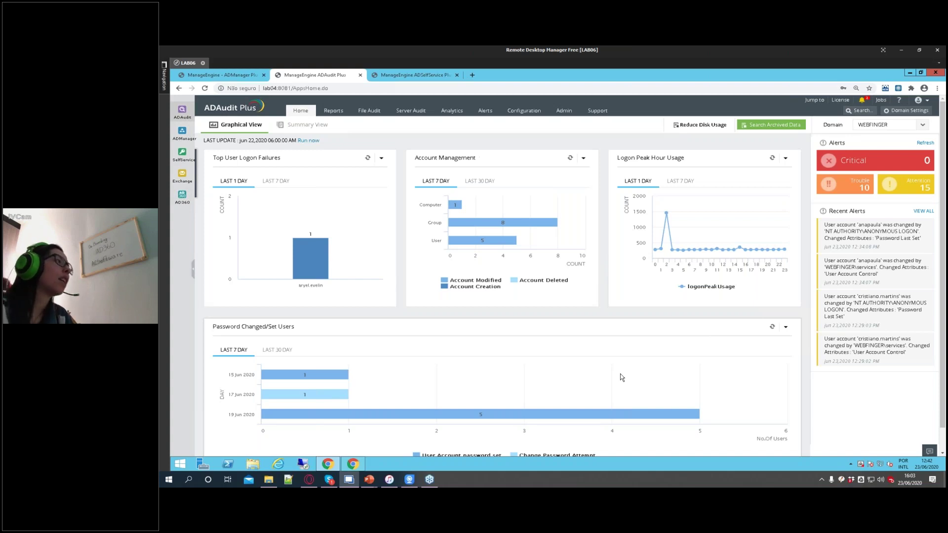
- Check the configured domains page, then return home and open the Logon Failures report
{"action": "left_click", "coordinate": [906, 111]}
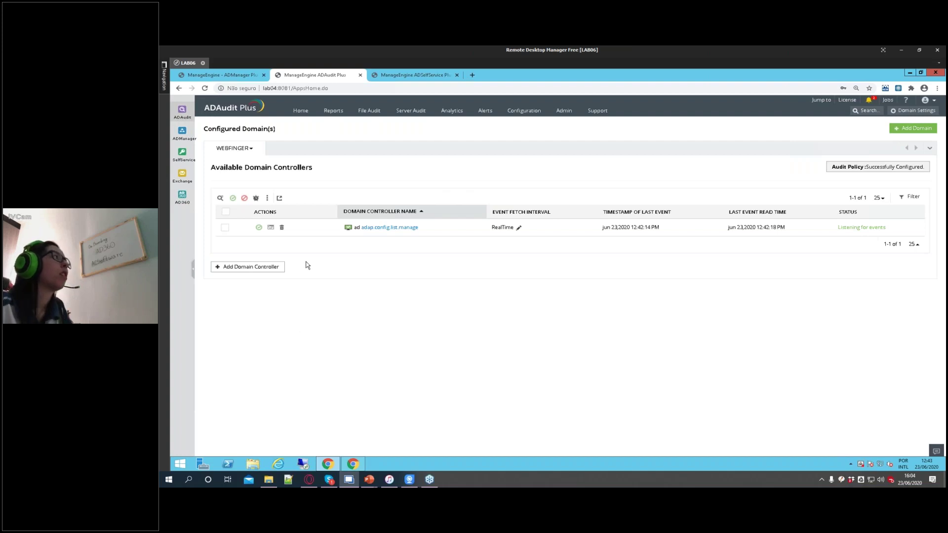
{"action": "left_click", "coordinate": [302, 113]}
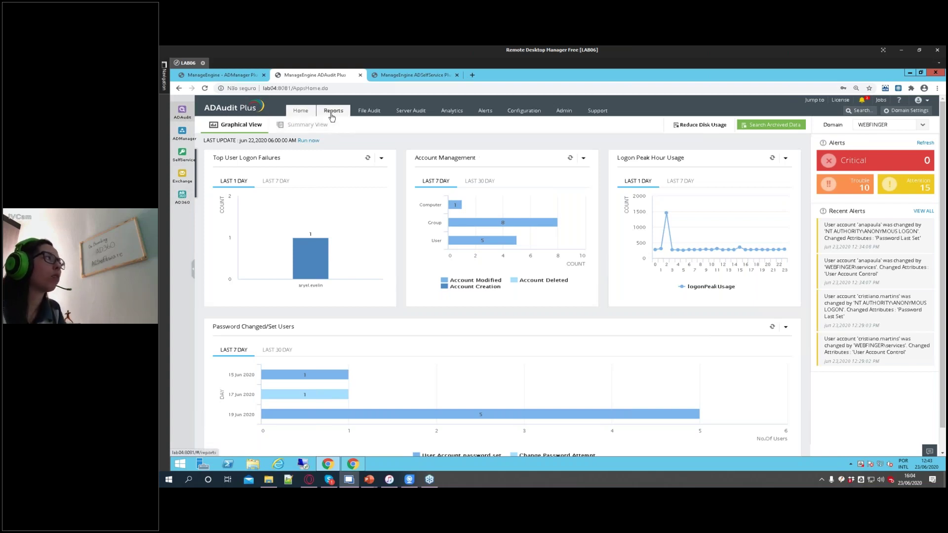
{"action": "left_click", "coordinate": [332, 115]}
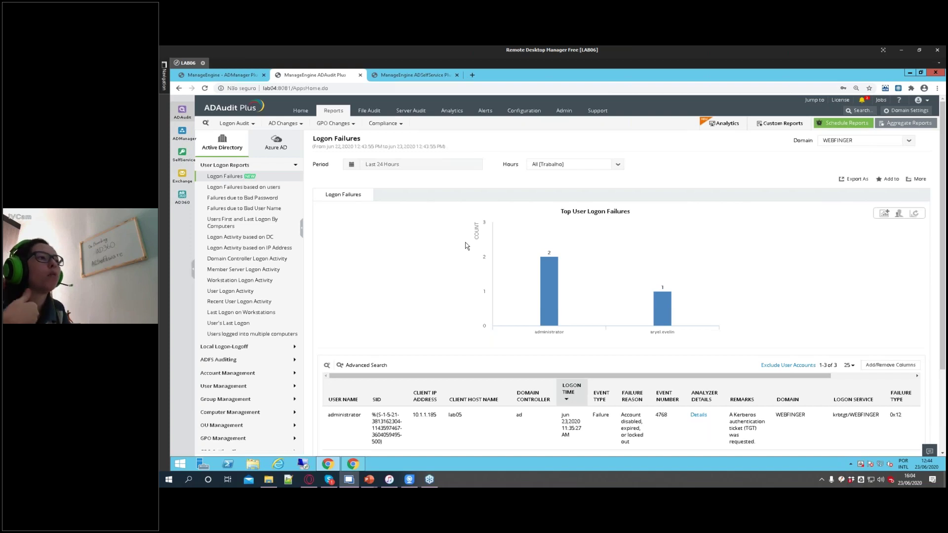
{"action": "scroll", "coordinate": [413, 257], "scroll_direction": "down", "scroll_amount": 2}
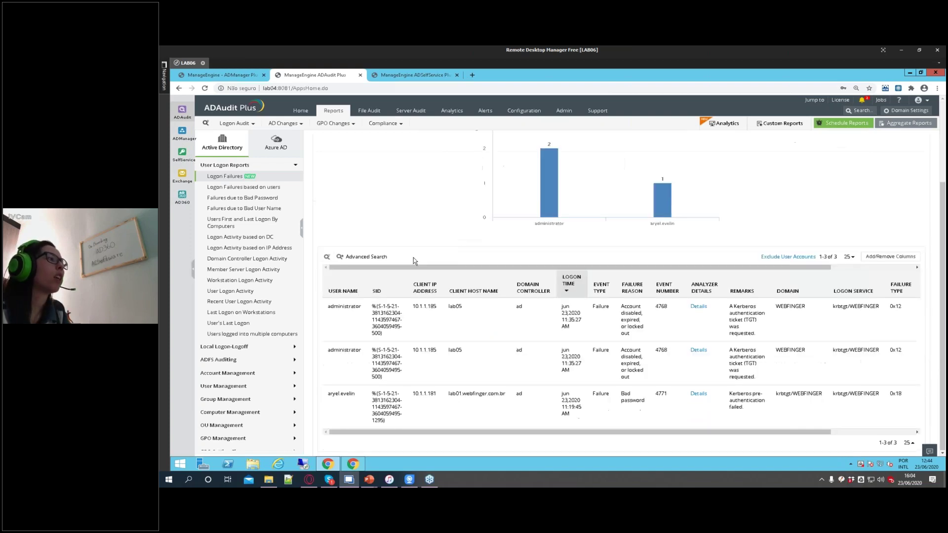
- Inspect the first failure row: administrator, host lab05, Failure, reason disabled, date and time
{"action": "double_click", "coordinate": [340, 308]}
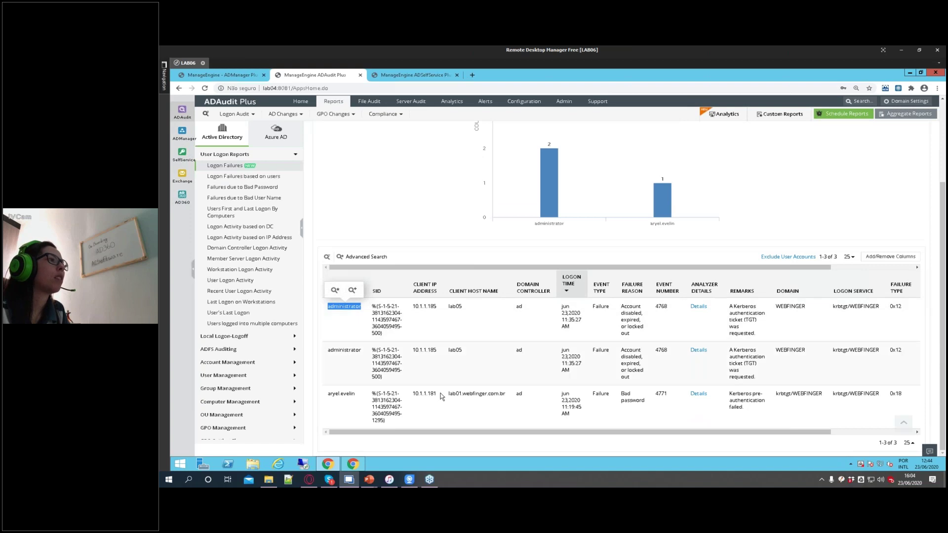
{"action": "double_click", "coordinate": [454, 307]}
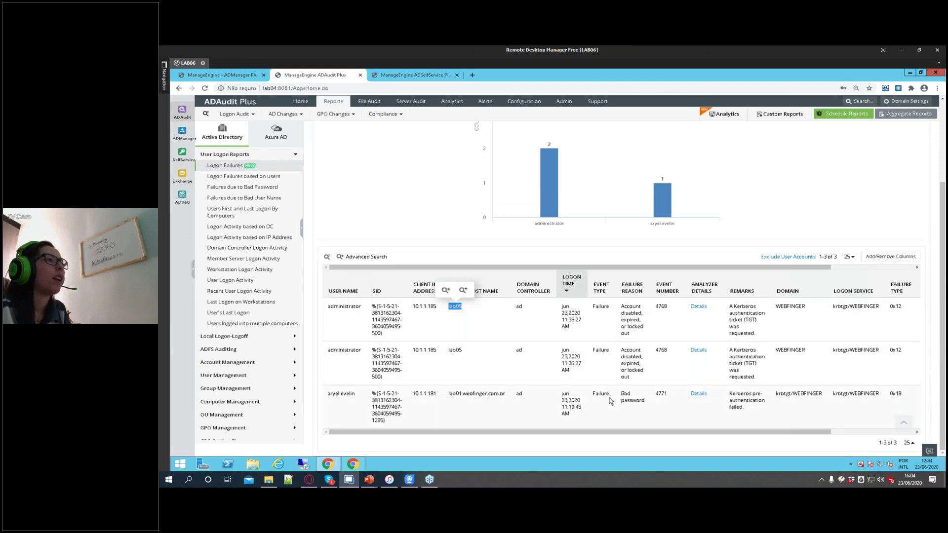
{"action": "double_click", "coordinate": [596, 309]}
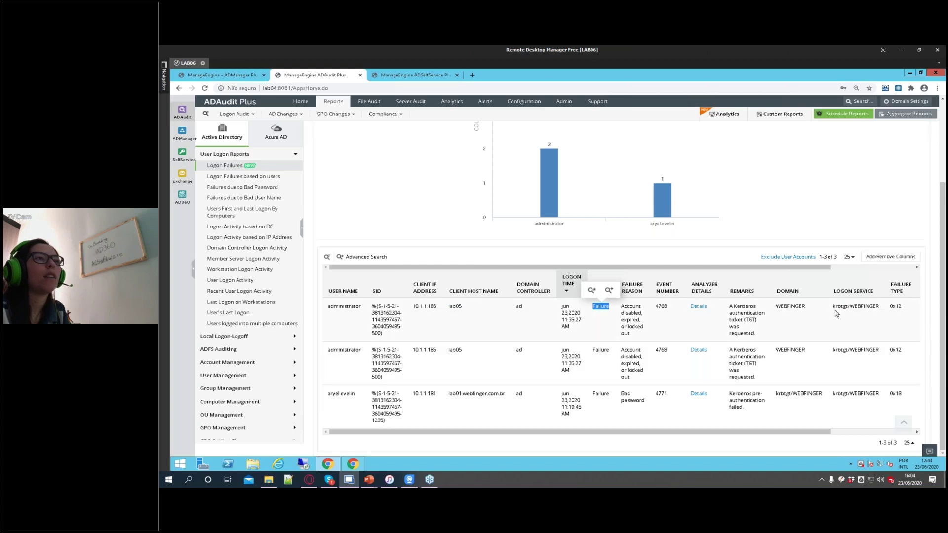
{"action": "left_click", "coordinate": [639, 310]}
{"action": "double_click", "coordinate": [638, 313]}
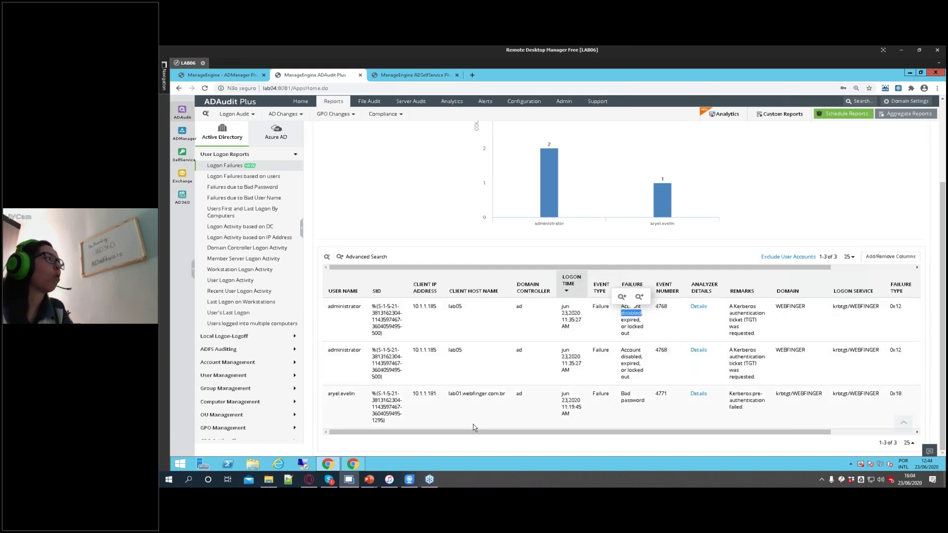
{"action": "scroll", "coordinate": [473, 424], "scroll_direction": "up", "scroll_amount": 3}
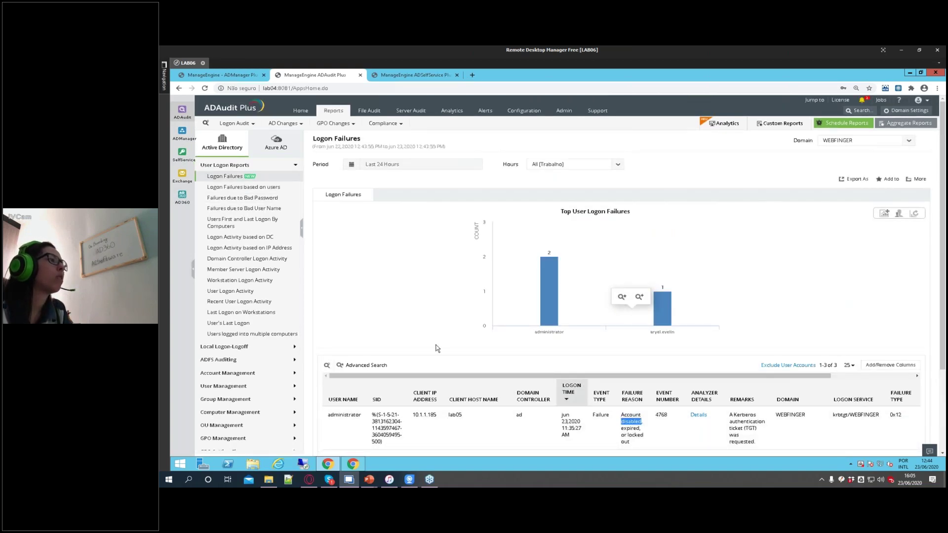
{"action": "scroll", "coordinate": [436, 348], "scroll_direction": "down", "scroll_amount": 3}
{"action": "double_click", "coordinate": [569, 314]}
{"action": "double_click", "coordinate": [571, 319]}
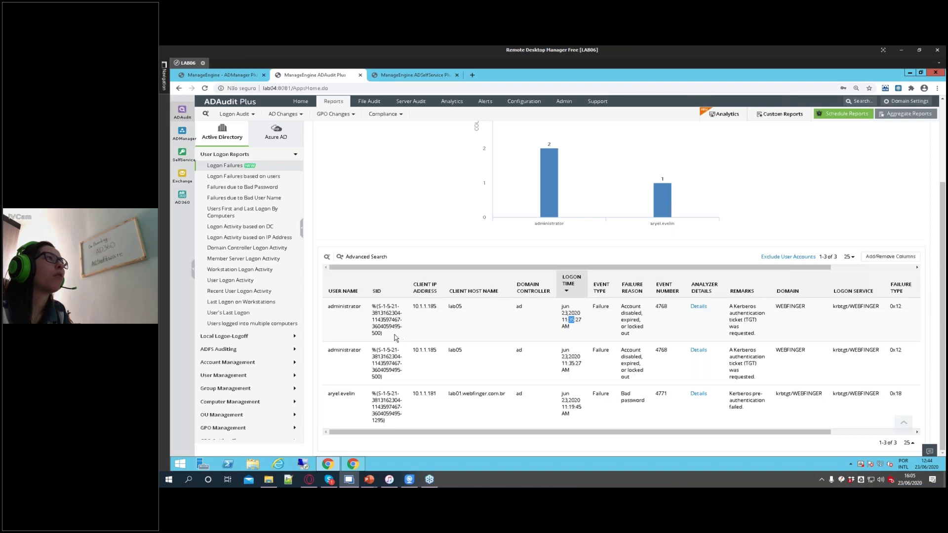
- Check the Hours filter of the 24-hour report, keeping all hours
{"action": "scroll", "coordinate": [525, 195], "scroll_direction": "up", "scroll_amount": 5}
{"action": "left_click", "coordinate": [544, 165]}
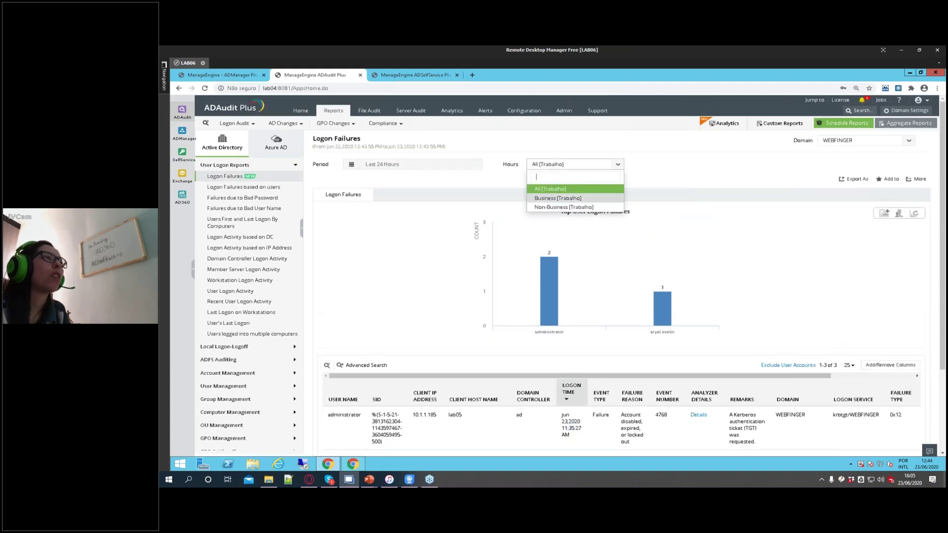
{"action": "left_click", "coordinate": [462, 277]}
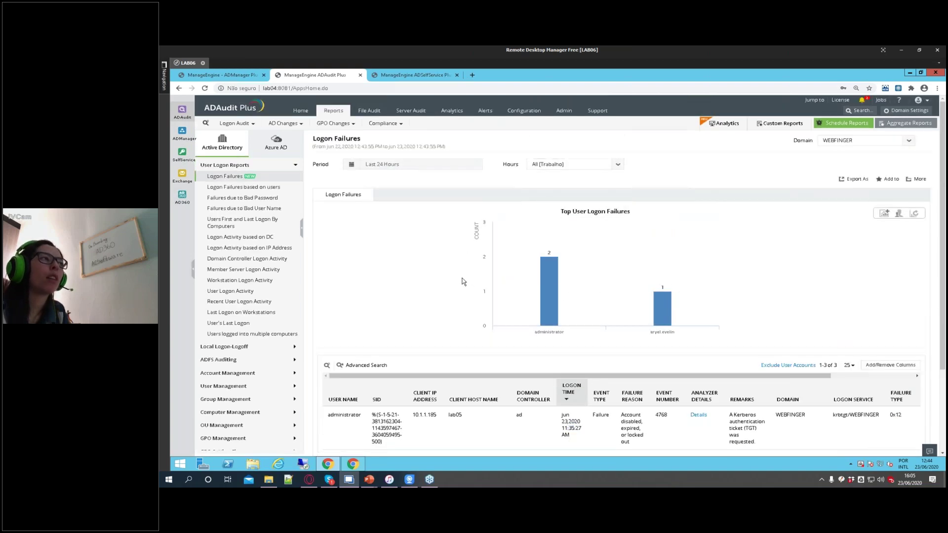
{"action": "scroll", "coordinate": [424, 250], "scroll_direction": "down", "scroll_amount": 3}
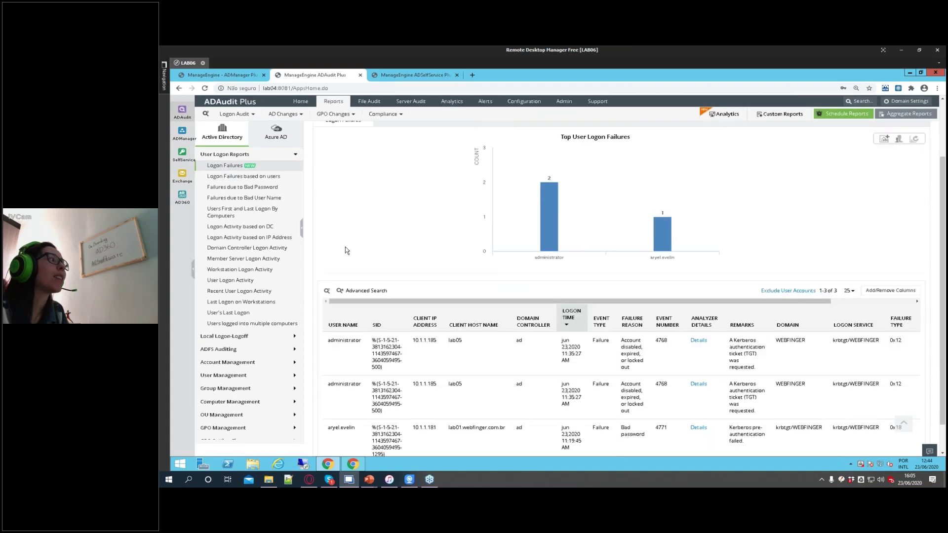
{"action": "scroll", "coordinate": [345, 247], "scroll_direction": "up", "scroll_amount": 3}
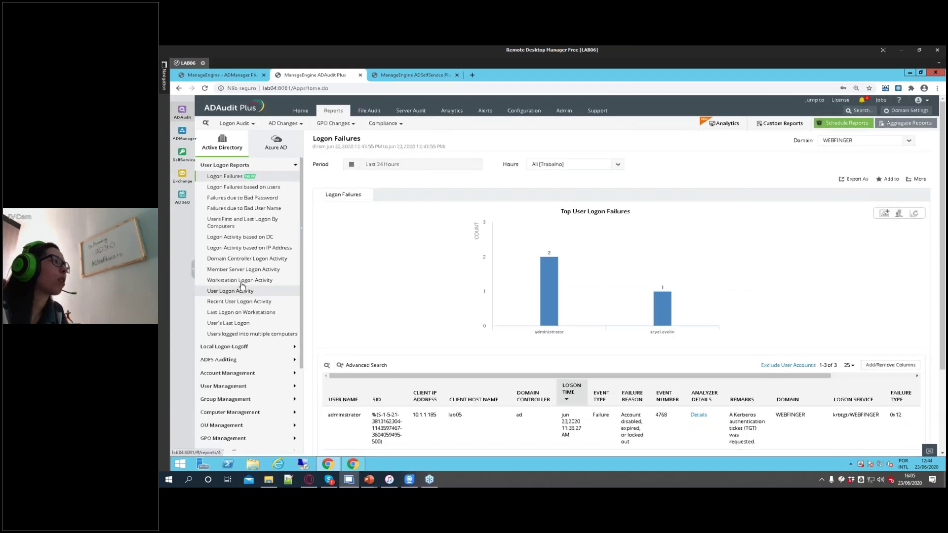
- Open Recent User Logon Activity and inspect a row's client IP, host Lab08, controller and time
{"action": "left_click", "coordinate": [233, 302]}
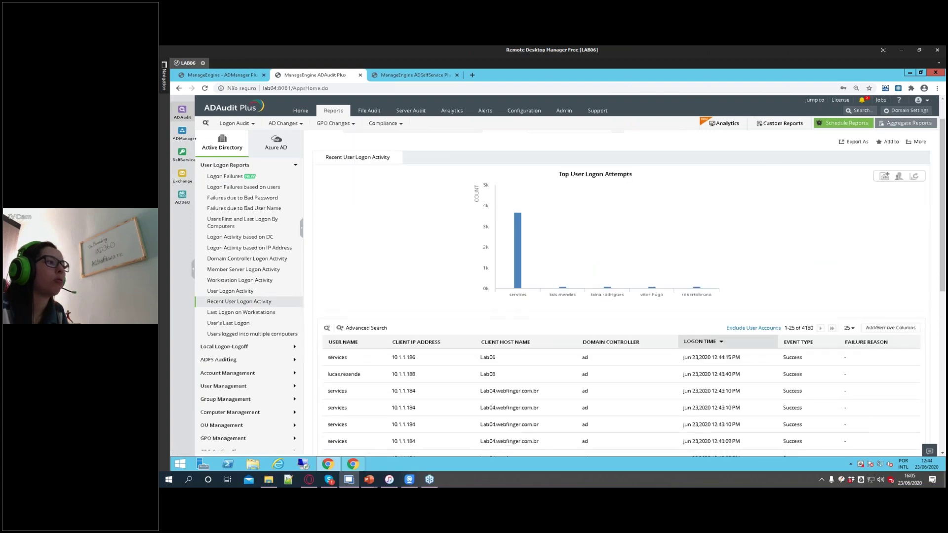
{"action": "scroll", "coordinate": [329, 309], "scroll_direction": "down", "scroll_amount": 5}
{"action": "scroll", "coordinate": [330, 306], "scroll_direction": "down", "scroll_amount": 3}
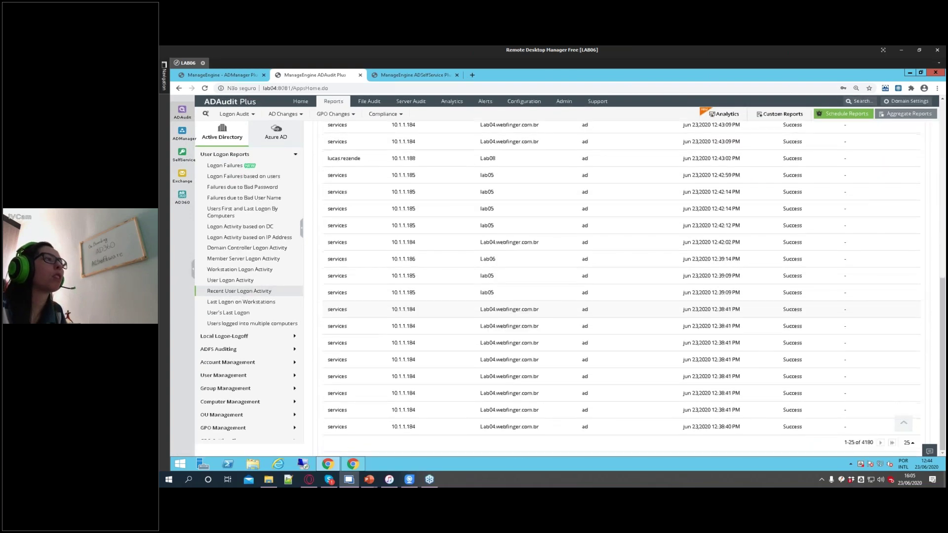
{"action": "scroll", "coordinate": [329, 309], "scroll_direction": "up", "scroll_amount": 3}
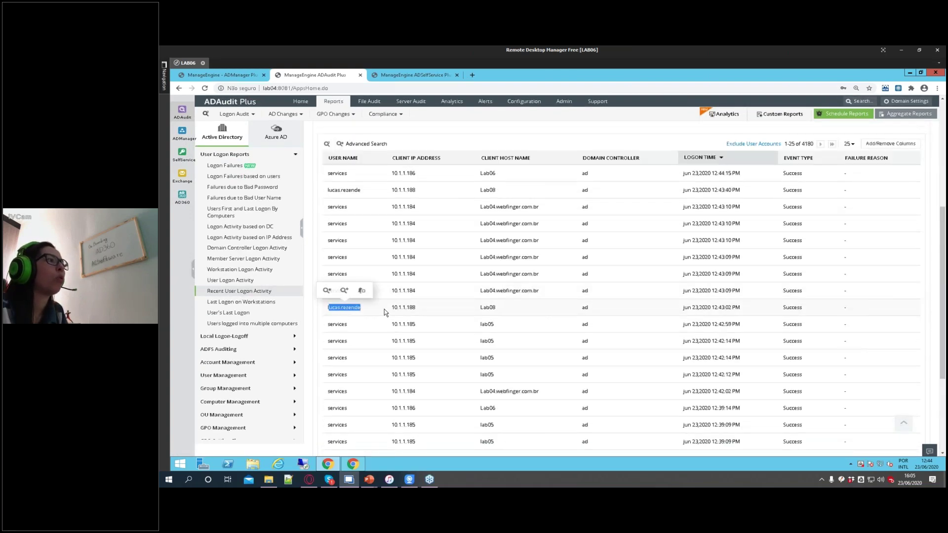
{"action": "double_click", "coordinate": [401, 307]}
{"action": "double_click", "coordinate": [487, 307]}
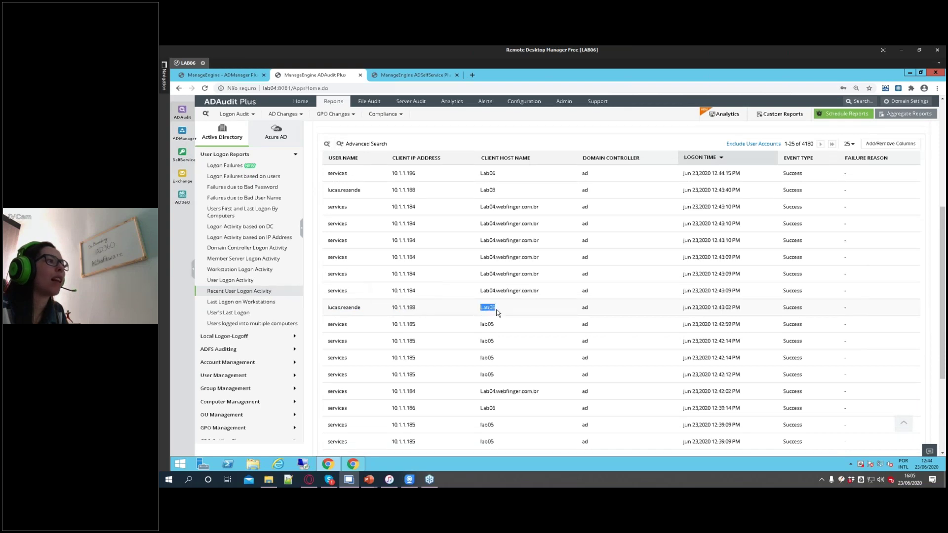
{"action": "double_click", "coordinate": [583, 307]}
{"action": "mouse_move", "coordinate": [679, 307]}
{"action": "left_mouse_down"}
{"action": "mouse_move", "coordinate": [716, 307]}
{"action": "mouse_move", "coordinate": [688, 307]}
{"action": "left_mouse_up"}
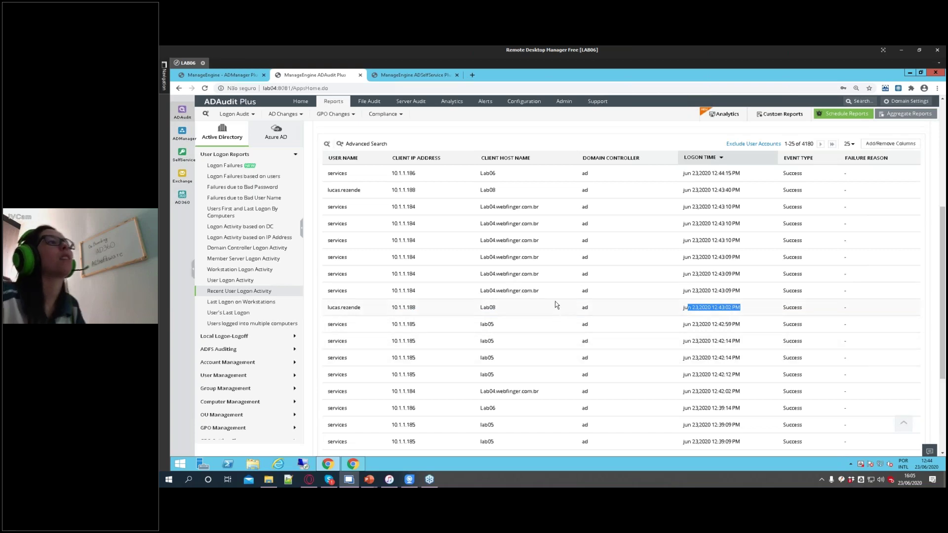
- Filter the report's Hours to Non-Business [Trabalho]
{"action": "scroll", "coordinate": [555, 301], "scroll_direction": "up", "scroll_amount": 3}
{"action": "scroll", "coordinate": [555, 301], "scroll_direction": "up", "scroll_amount": 2}
{"action": "left_click", "coordinate": [561, 165]}
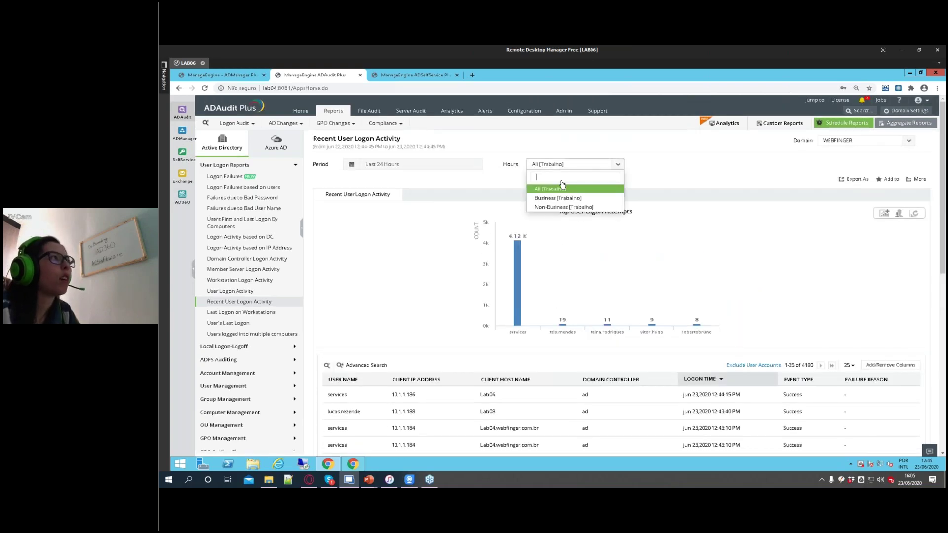
{"action": "left_click", "coordinate": [557, 207]}
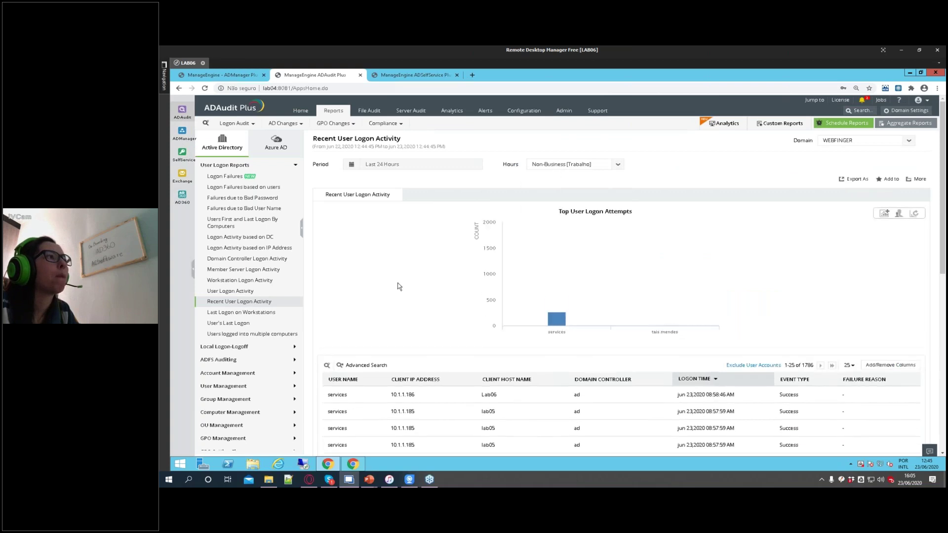
{"action": "scroll", "coordinate": [555, 174], "scroll_direction": "down", "scroll_amount": 1}
{"action": "scroll", "coordinate": [319, 270], "scroll_direction": "down", "scroll_amount": 7}
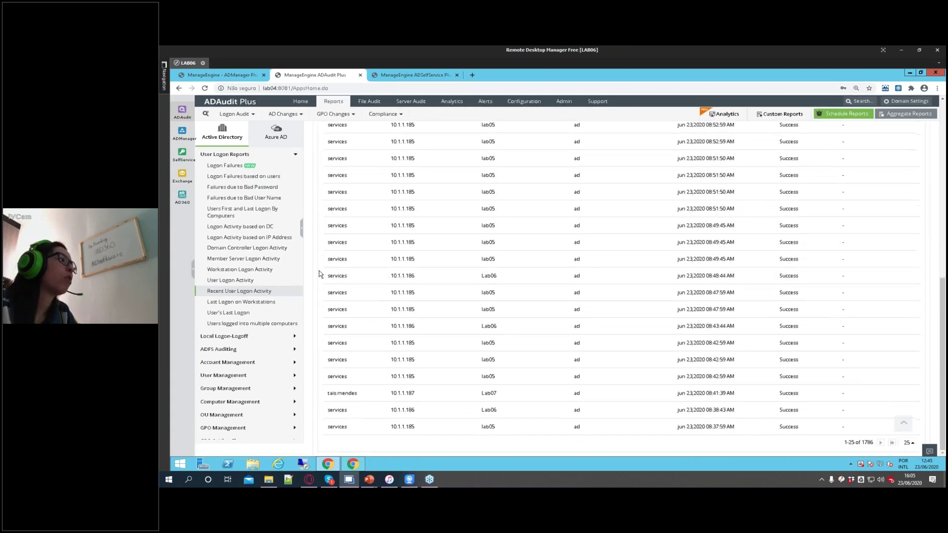
- Drill down on the second user's chart bar to see their 18 logons from Lab07
{"action": "left_click_drag", "start_coordinate": [332, 393], "coordinate": [374, 398]}
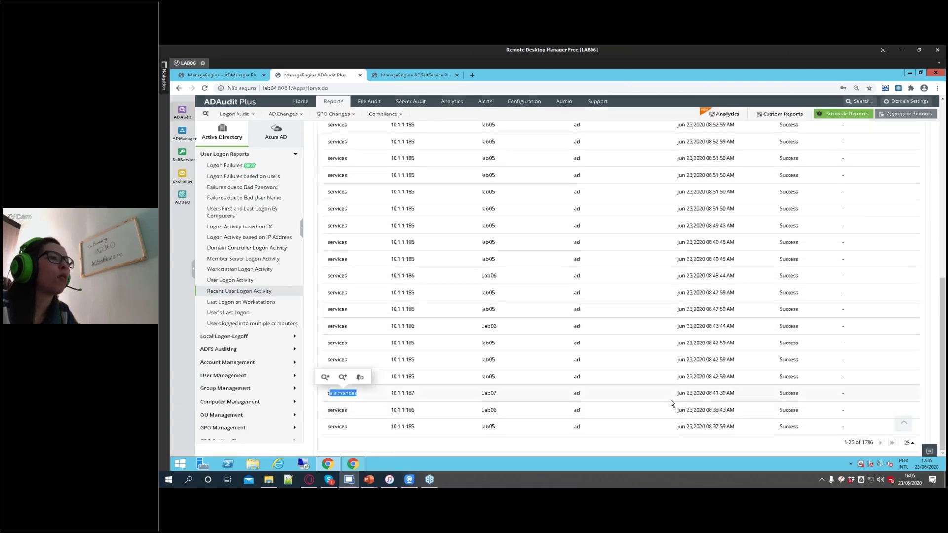
{"action": "left_click_drag", "start_coordinate": [729, 394], "coordinate": [677, 394]}
{"action": "scroll", "coordinate": [452, 355], "scroll_direction": "up", "scroll_amount": 7}
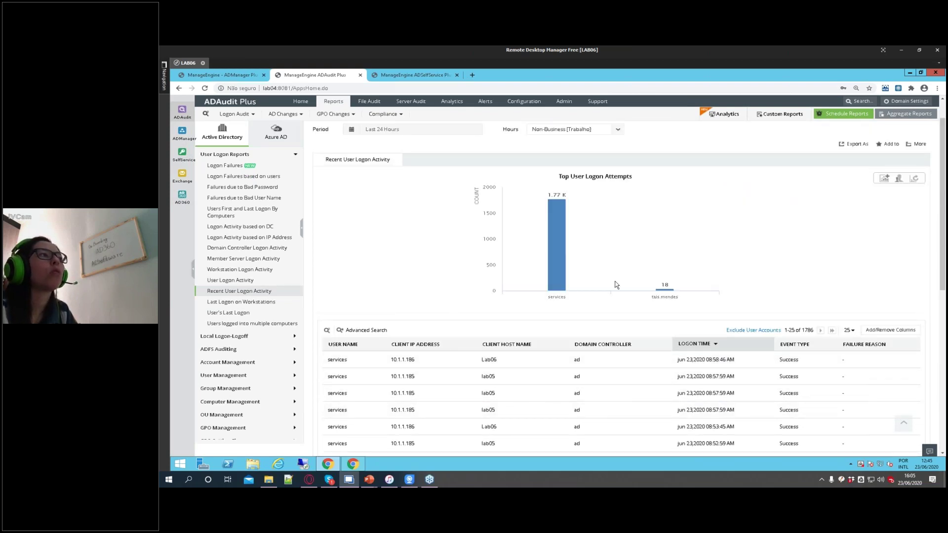
{"action": "mouse_move", "coordinate": [664, 289]}
{"action": "left_click", "coordinate": [707, 284]}
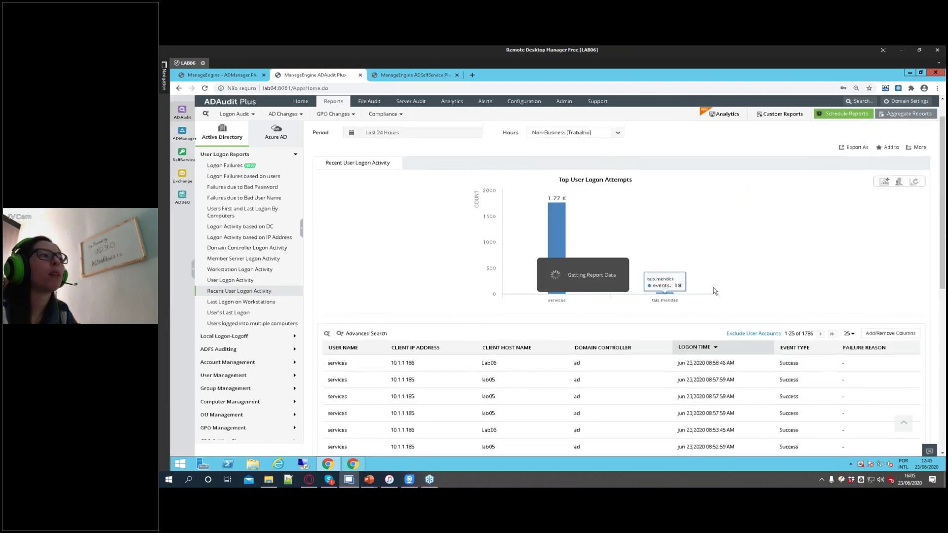
{"action": "scroll", "coordinate": [716, 422], "scroll_direction": "down", "scroll_amount": 5}
{"action": "mouse_move", "coordinate": [716, 423]}
{"action": "left_mouse_down"}
{"action": "mouse_move", "coordinate": [725, 398]}
{"action": "mouse_move", "coordinate": [712, 430]}
{"action": "mouse_move", "coordinate": [723, 430]}
{"action": "left_mouse_up"}
{"action": "scroll", "coordinate": [601, 359], "scroll_direction": "down", "scroll_amount": 1}
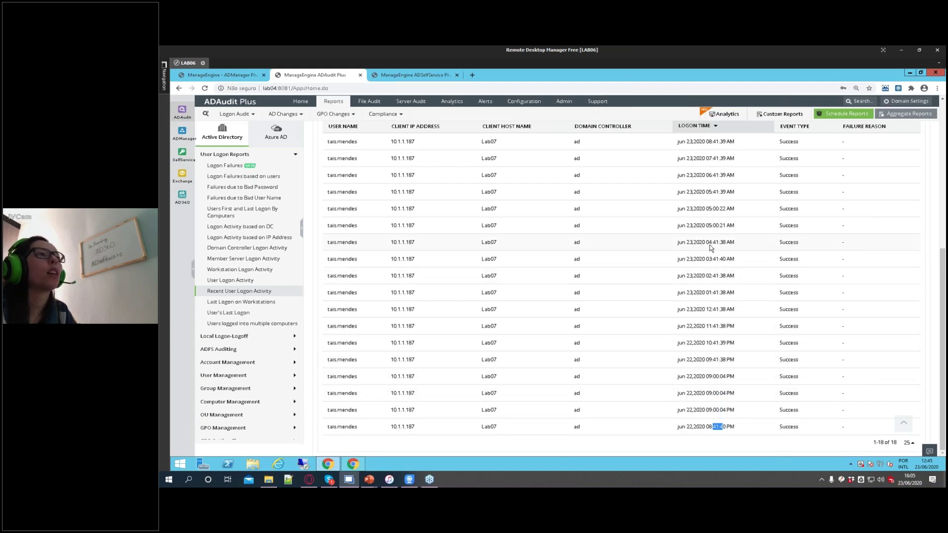
{"action": "scroll", "coordinate": [427, 343], "scroll_direction": "up", "scroll_amount": 5}
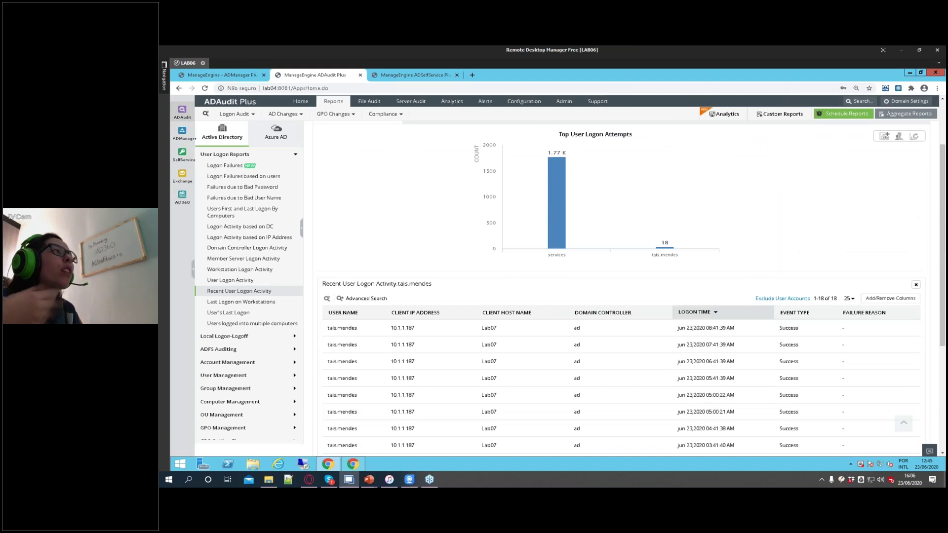
- Open User's Last Logon and review users' latest logon dates and times
{"action": "left_click", "coordinate": [232, 313]}
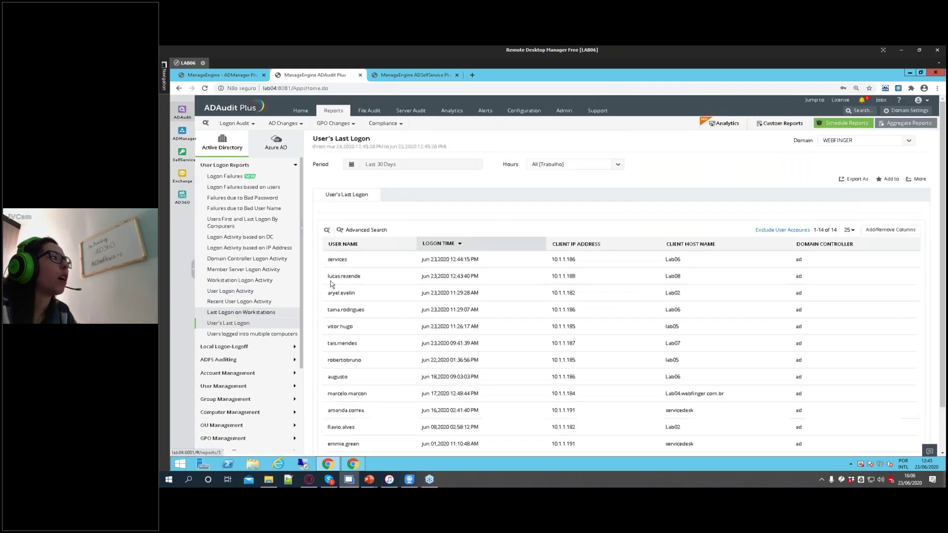
{"action": "left_click_drag", "start_coordinate": [329, 377], "coordinate": [329, 394]}
{"action": "left_click", "coordinate": [346, 399]}
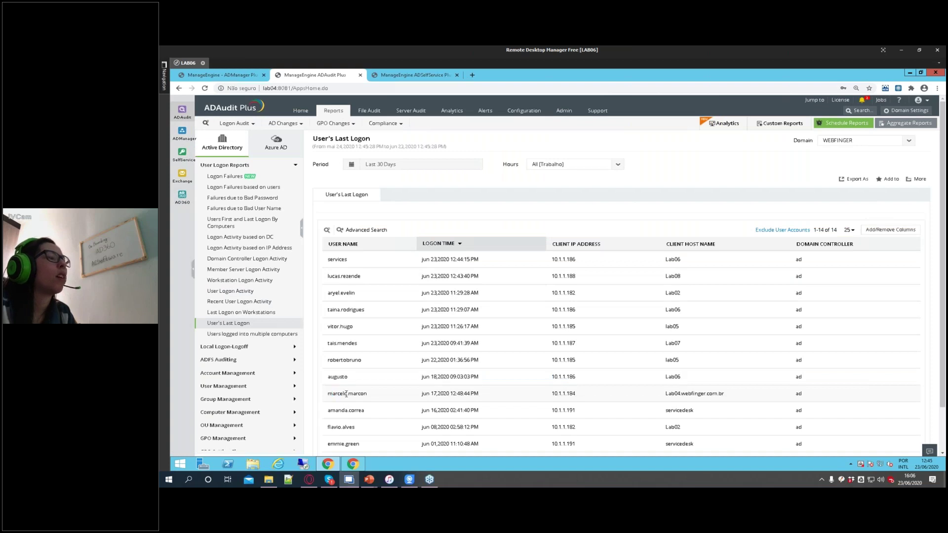
{"action": "scroll", "coordinate": [347, 393], "scroll_direction": "down", "scroll_amount": 1}
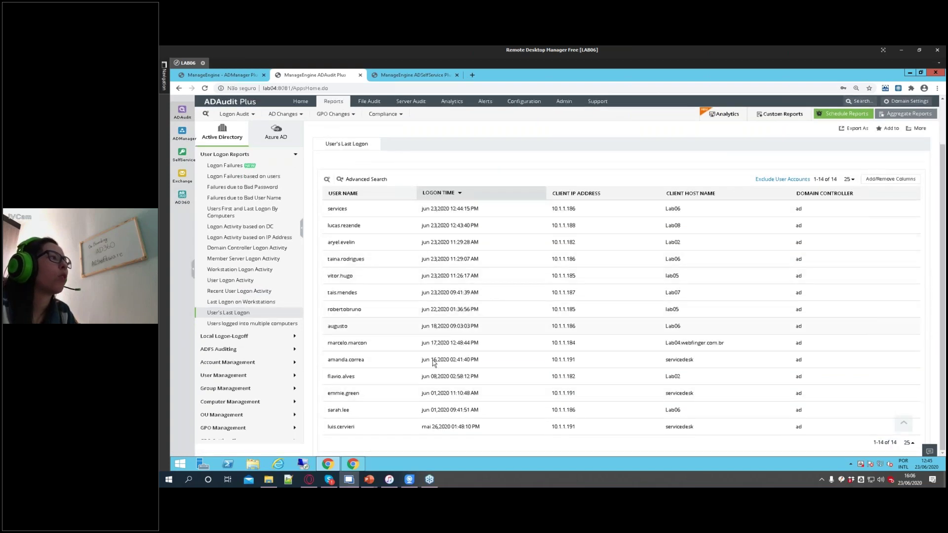
{"action": "left_click_drag", "start_coordinate": [364, 342], "coordinate": [327, 192]}
{"action": "left_click", "coordinate": [386, 354]}
{"action": "left_click_drag", "start_coordinate": [422, 326], "coordinate": [437, 326]}
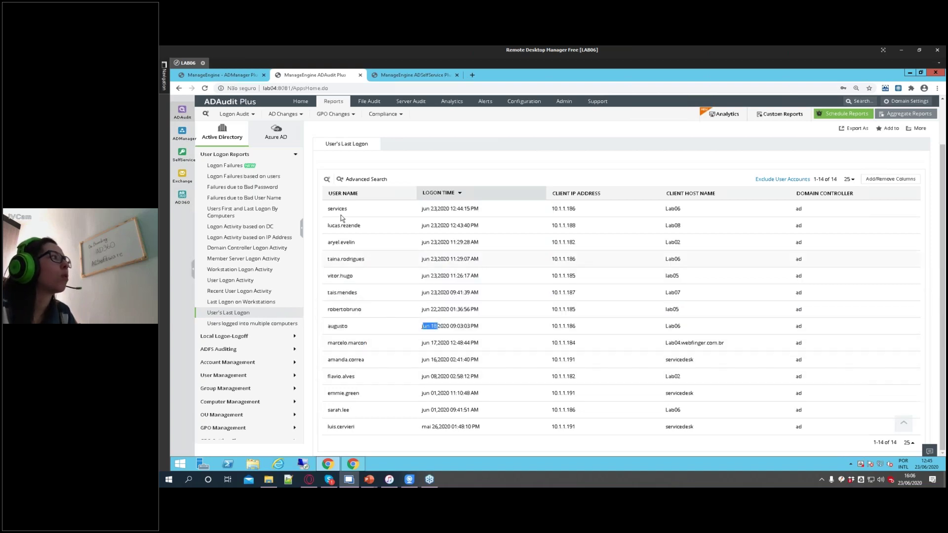
{"action": "left_click_drag", "start_coordinate": [328, 225], "coordinate": [361, 226]}
{"action": "left_click_drag", "start_coordinate": [449, 232], "coordinate": [454, 234]}
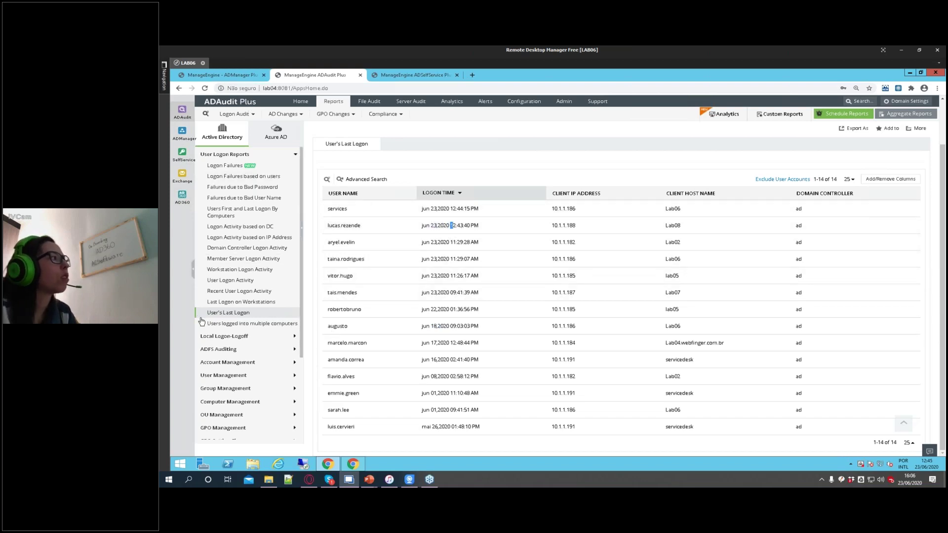
- Expand the Local Logon-Logoff, Account Management and User Management report categories
{"action": "left_click", "coordinate": [231, 335]}
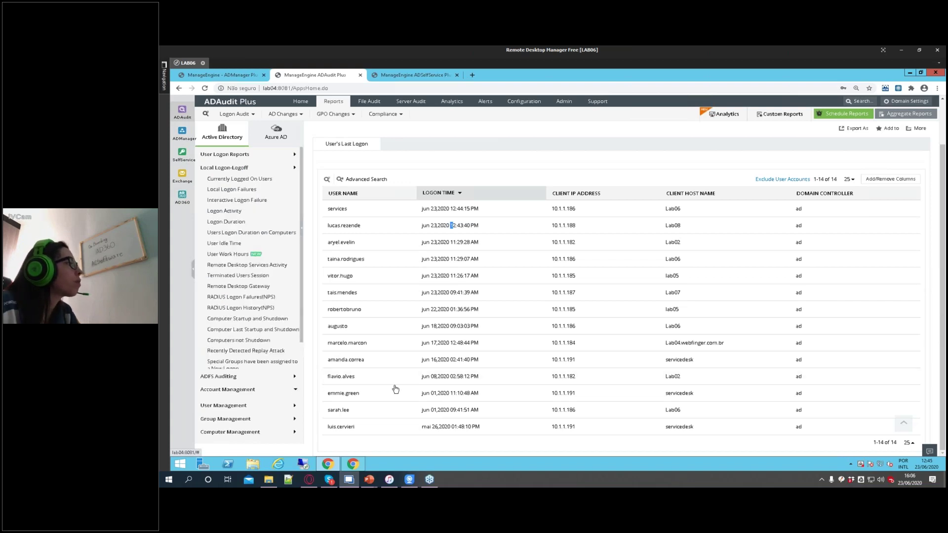
{"action": "left_click", "coordinate": [227, 362]}
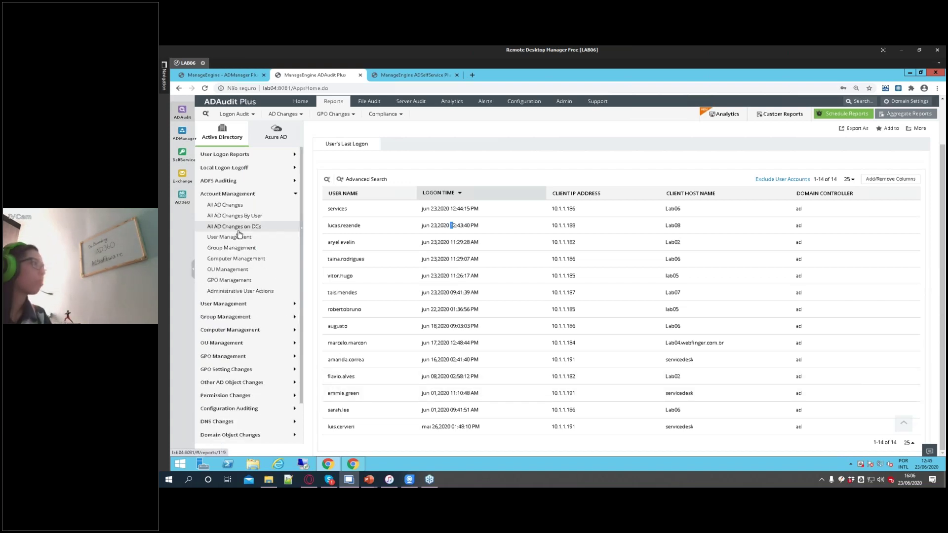
{"action": "left_click", "coordinate": [221, 303]}
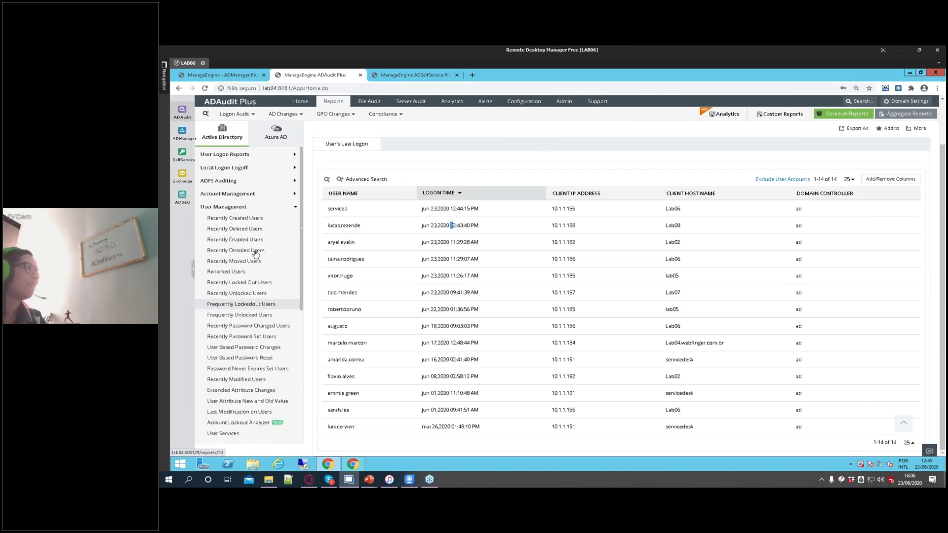
- Browse the Recently Created, Deleted, Disabled and Moved Users reports
{"action": "left_click", "coordinate": [254, 218]}
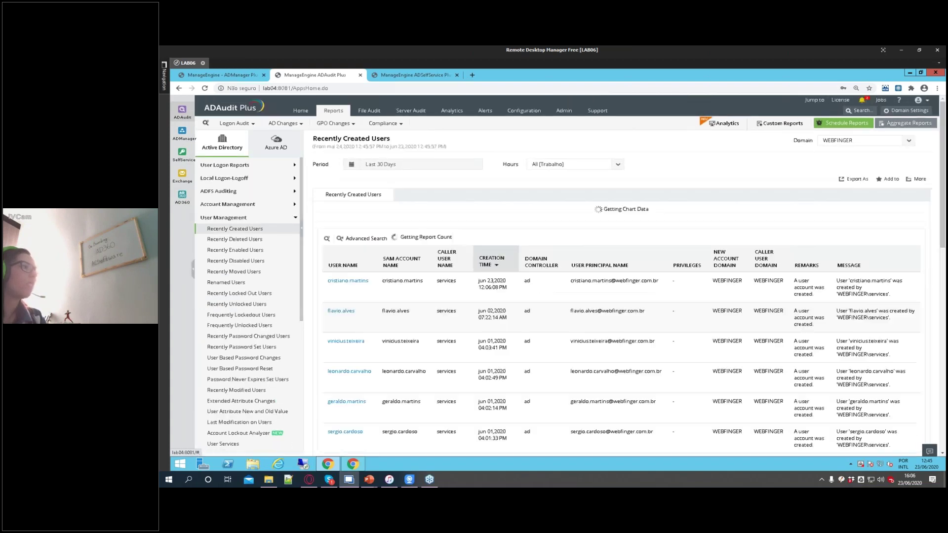
{"action": "scroll", "coordinate": [335, 302], "scroll_direction": "down", "scroll_amount": 2}
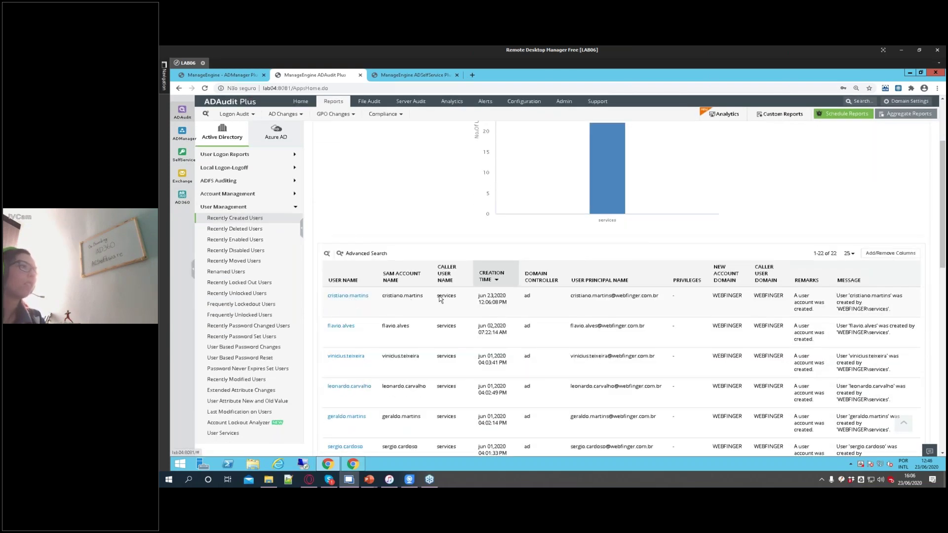
{"action": "double_click", "coordinate": [488, 302]}
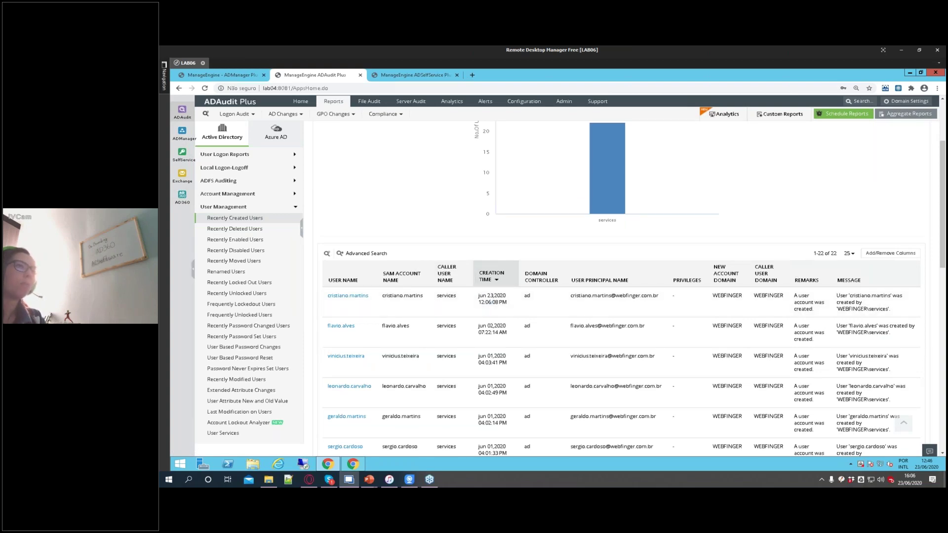
{"action": "left_click", "coordinate": [239, 230]}
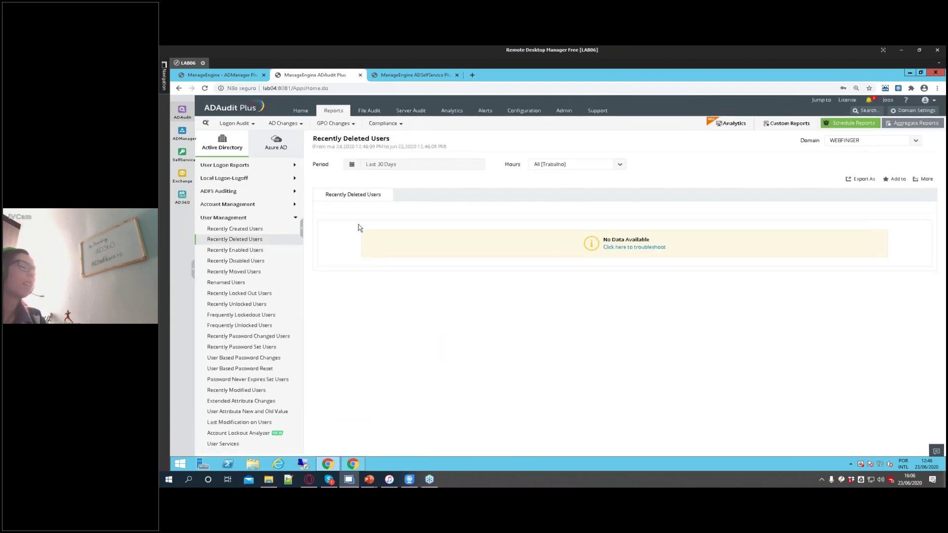
{"action": "left_click", "coordinate": [258, 261]}
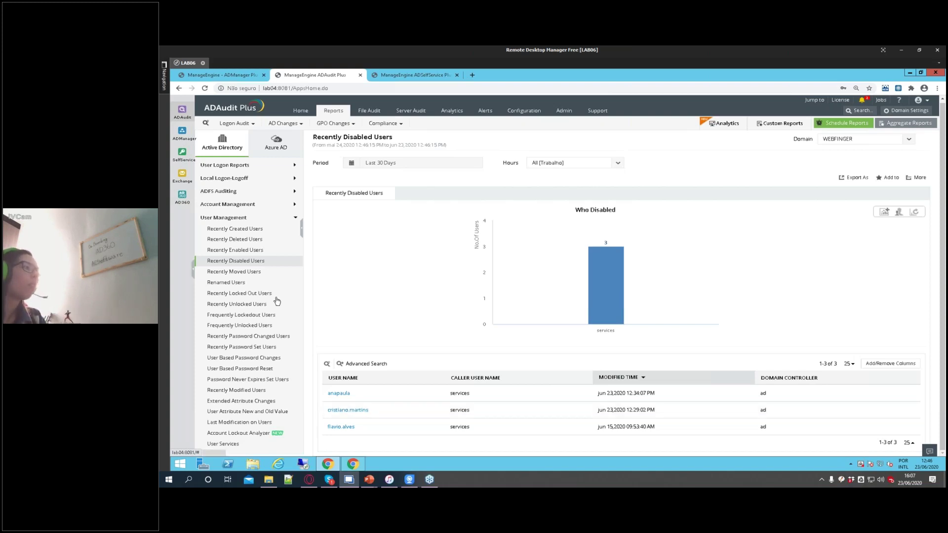
{"action": "left_click", "coordinate": [237, 274]}
- Review the first accounts in Renamed Users, then collapse the User Management category
{"action": "left_click", "coordinate": [232, 282]}
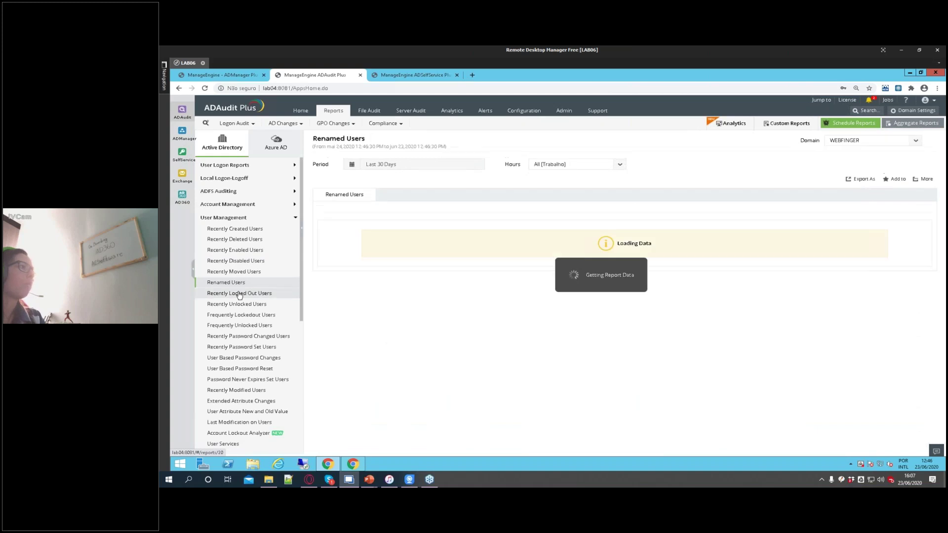
{"action": "scroll", "coordinate": [402, 346], "scroll_direction": "down", "scroll_amount": 4}
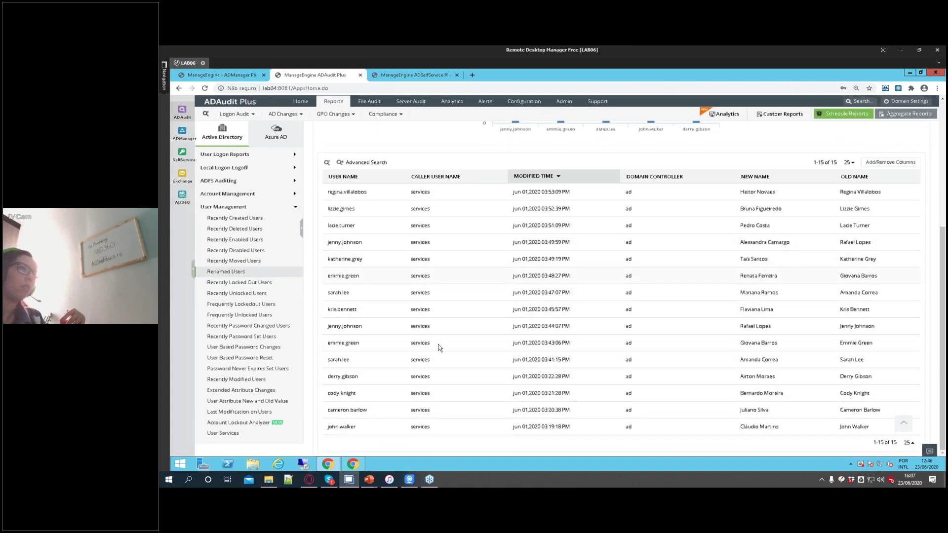
{"action": "double_click", "coordinate": [345, 192]}
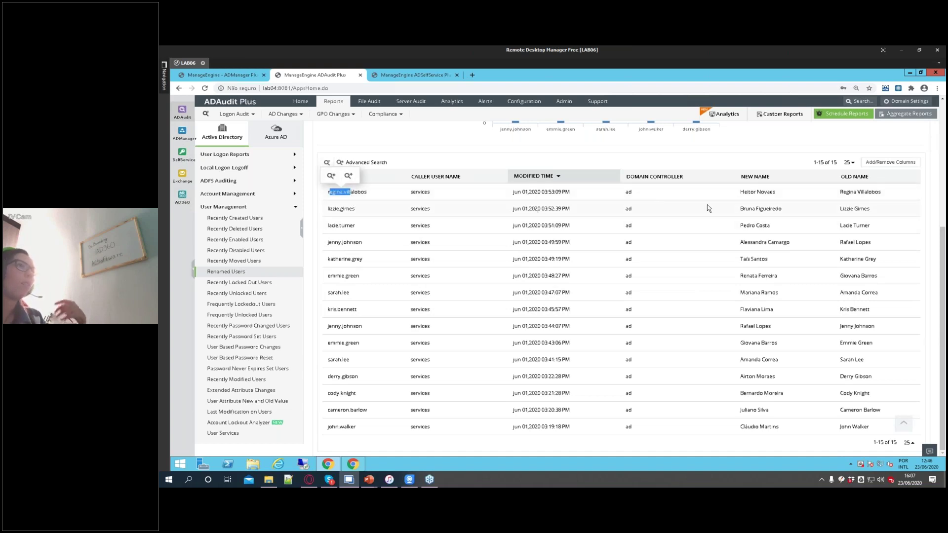
{"action": "left_click_drag", "start_coordinate": [747, 193], "coordinate": [787, 209]}
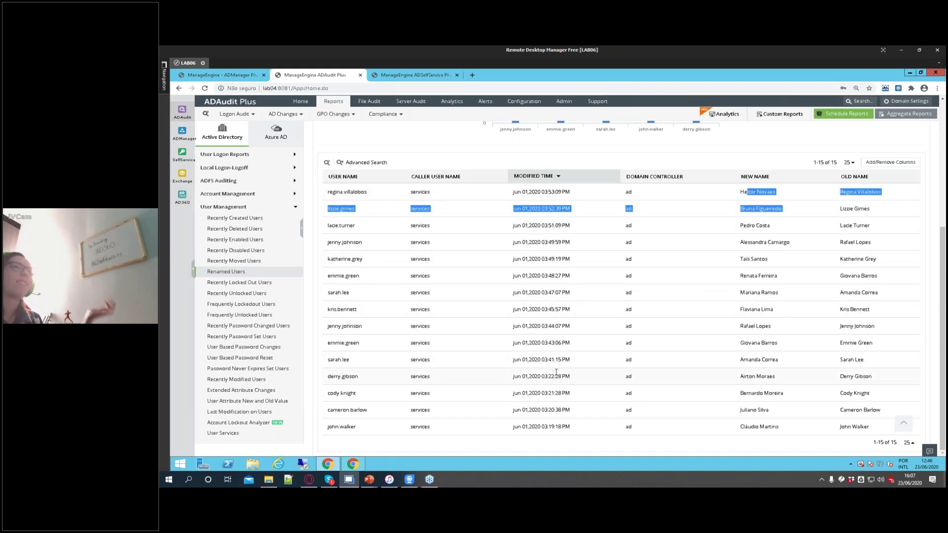
{"action": "left_click", "coordinate": [501, 210]}
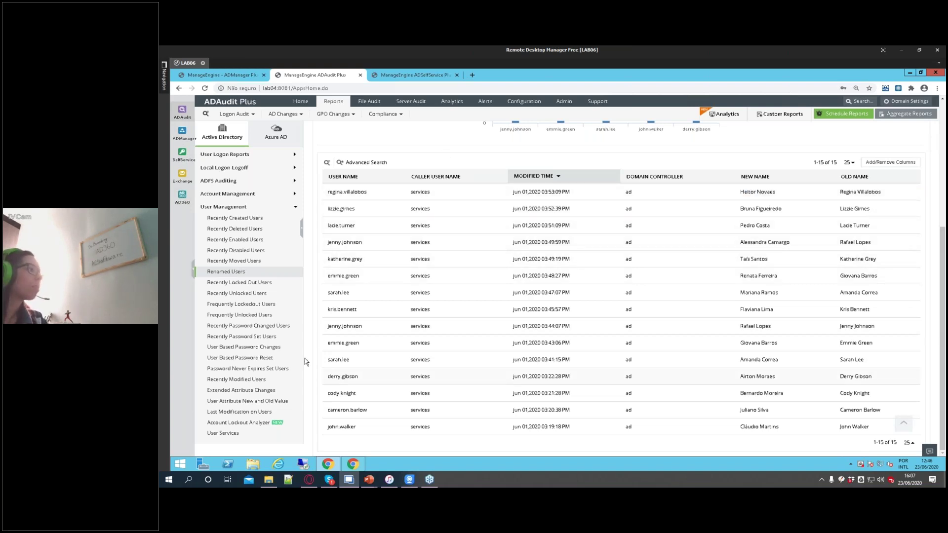
{"action": "scroll", "coordinate": [296, 362], "scroll_direction": "down", "scroll_amount": 3}
{"action": "scroll", "coordinate": [247, 296], "scroll_direction": "up", "scroll_amount": 3}
{"action": "left_click", "coordinate": [236, 209]}
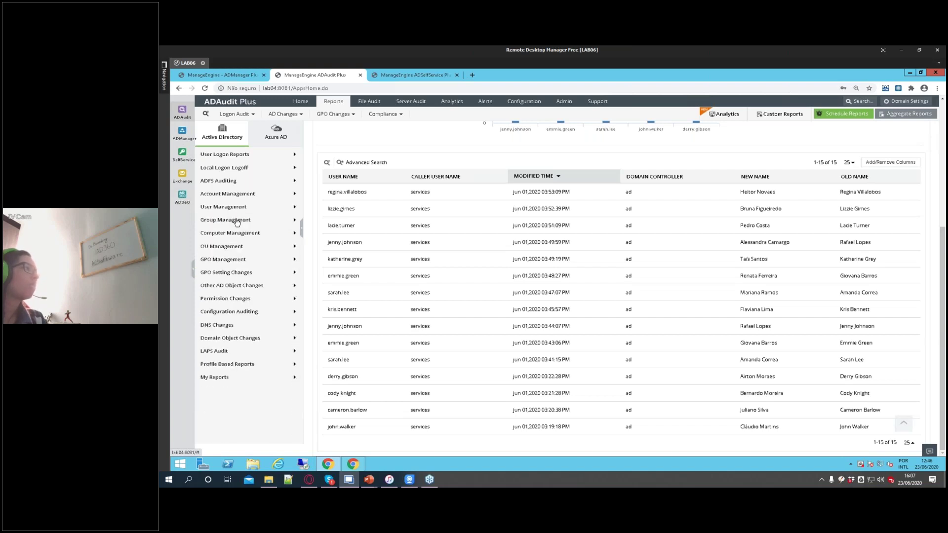
- Expand Group Management and check Dropbox and Domain Admins additions in Recently Added Members to Security Groups
{"action": "left_click", "coordinate": [237, 221]}
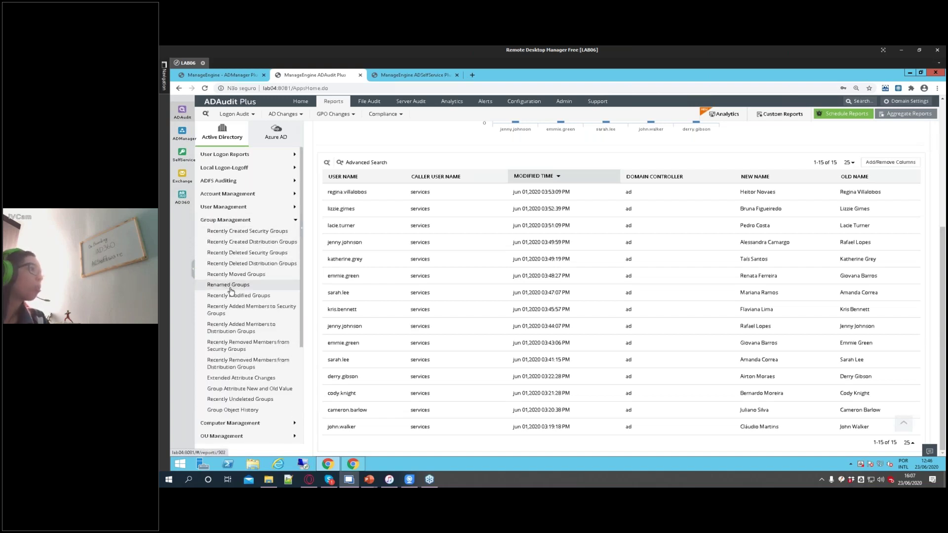
{"action": "left_click", "coordinate": [240, 313]}
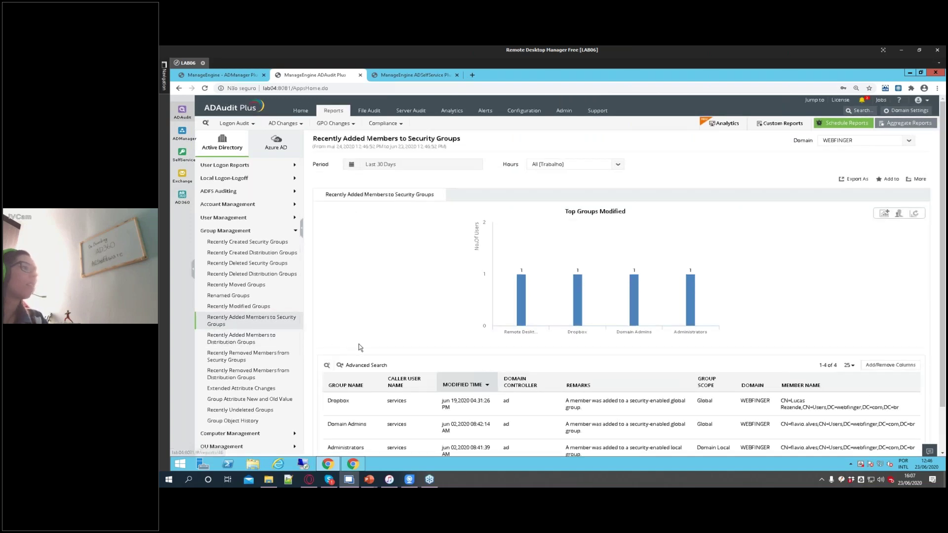
{"action": "scroll", "coordinate": [570, 277], "scroll_direction": "down", "scroll_amount": 1}
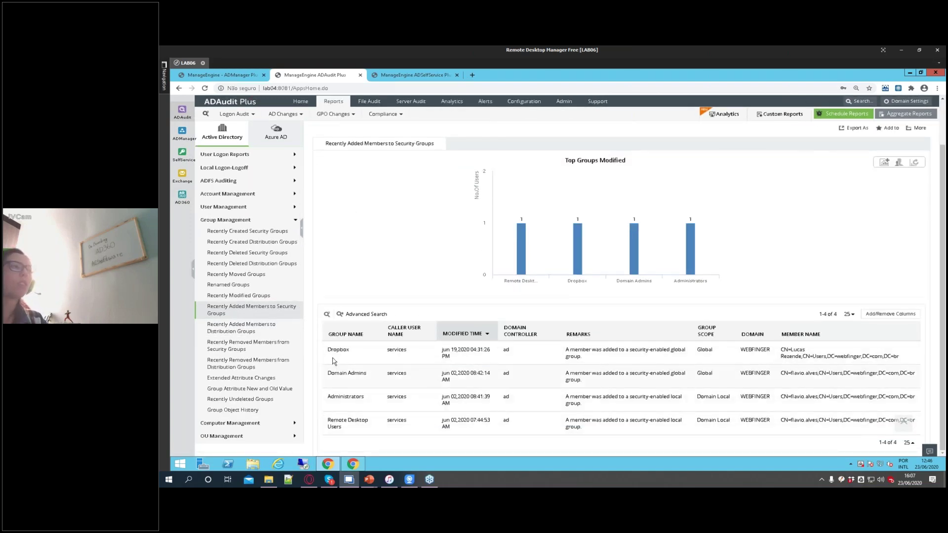
{"action": "left_click_drag", "start_coordinate": [339, 349], "coordinate": [330, 349]}
{"action": "double_click", "coordinate": [397, 349]}
{"action": "triple_click", "coordinate": [341, 376]}
{"action": "double_click", "coordinate": [396, 373]}
- Check the Administrators and Remote Desktop Users member additions and their callers
{"action": "double_click", "coordinate": [346, 396]}
{"action": "left_click", "coordinate": [351, 441]}
{"action": "double_click", "coordinate": [331, 420]}
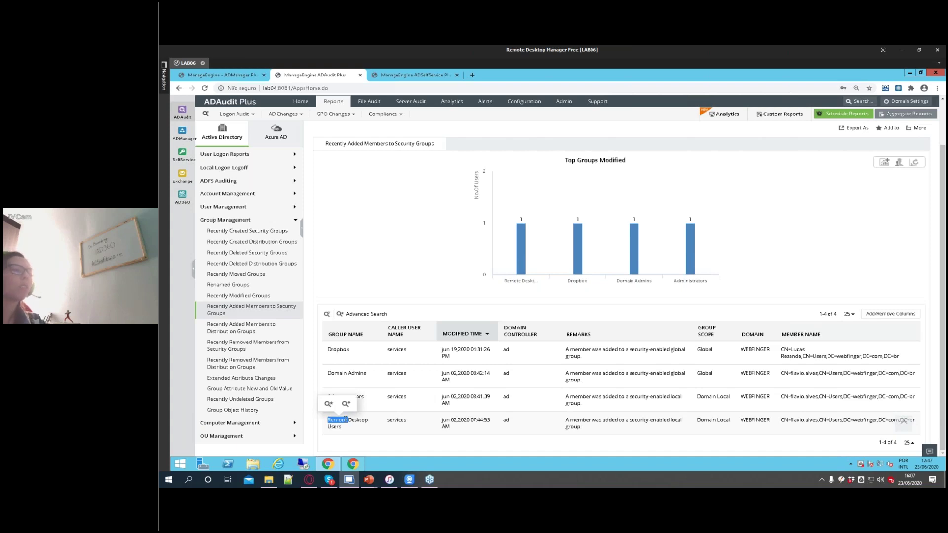
{"action": "double_click", "coordinate": [396, 420]}
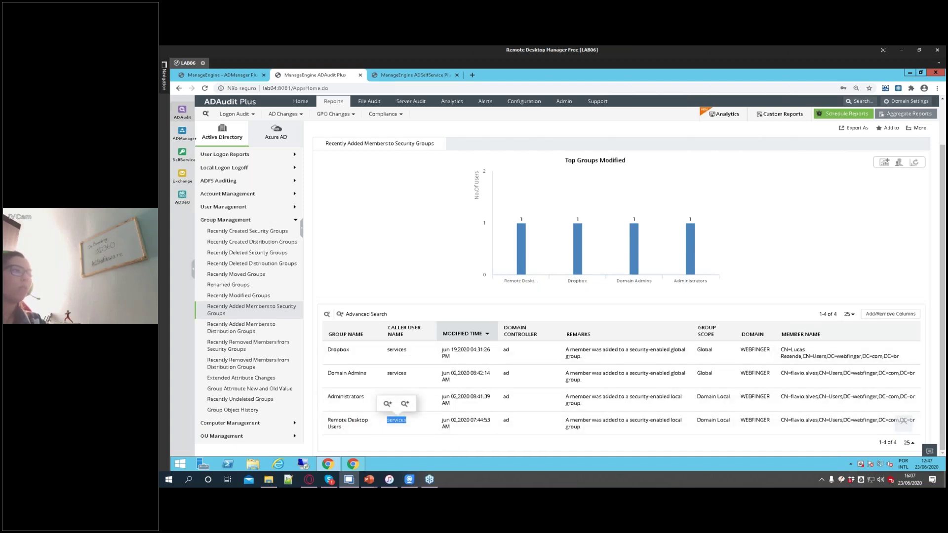
{"action": "left_click", "coordinate": [334, 298]}
{"action": "scroll", "coordinate": [432, 348], "scroll_direction": "up", "scroll_amount": 2}
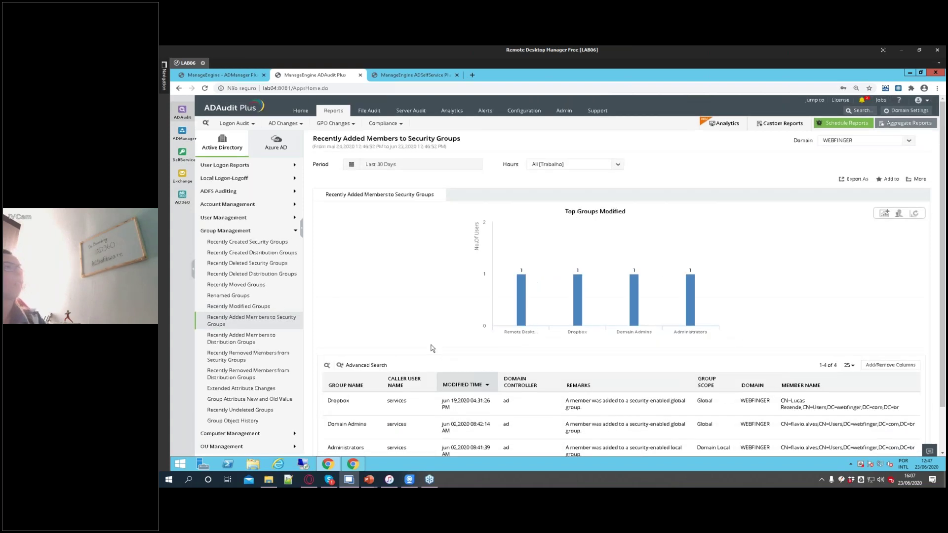
- Browse the distribution and removed-member reports, ending on Extended Attribute Changes for Groups
{"action": "left_click", "coordinate": [249, 336]}
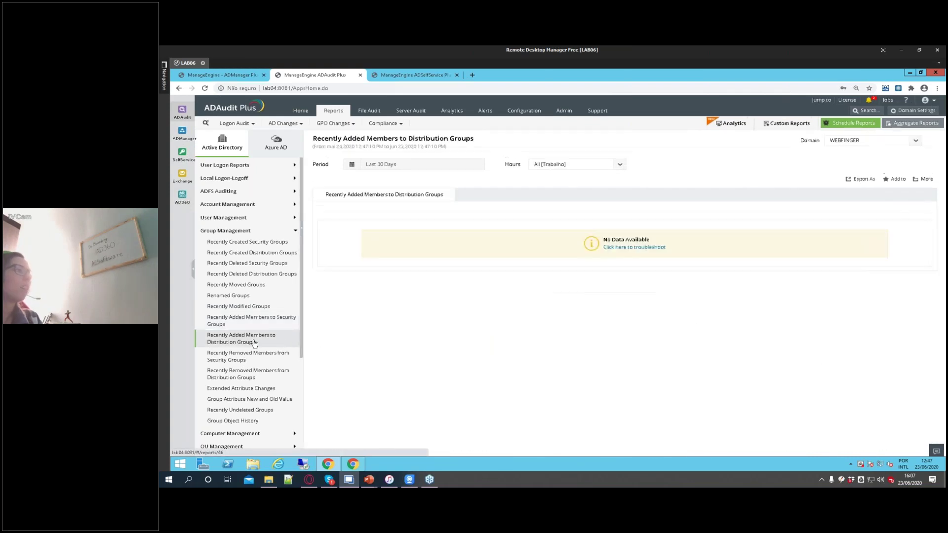
{"action": "left_click", "coordinate": [235, 363]}
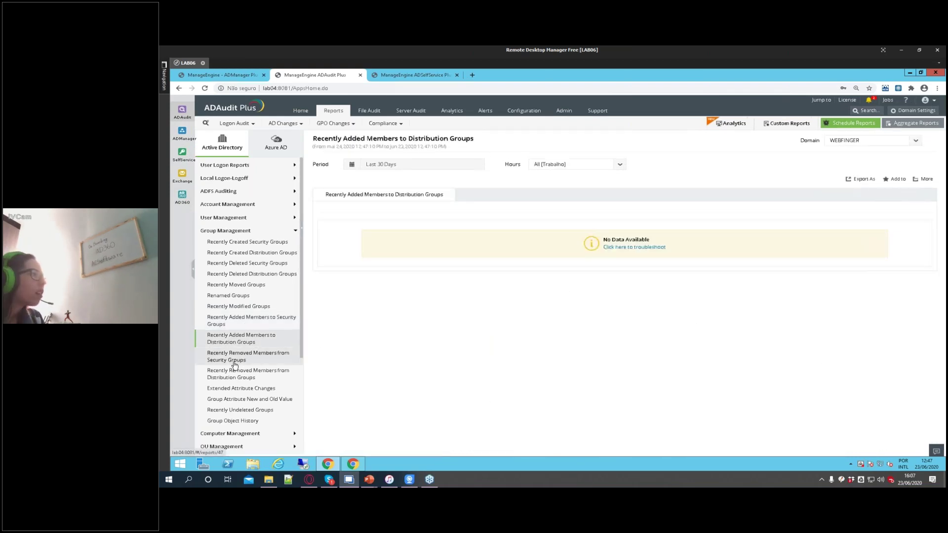
{"action": "scroll", "coordinate": [423, 387], "scroll_direction": "down", "scroll_amount": 1}
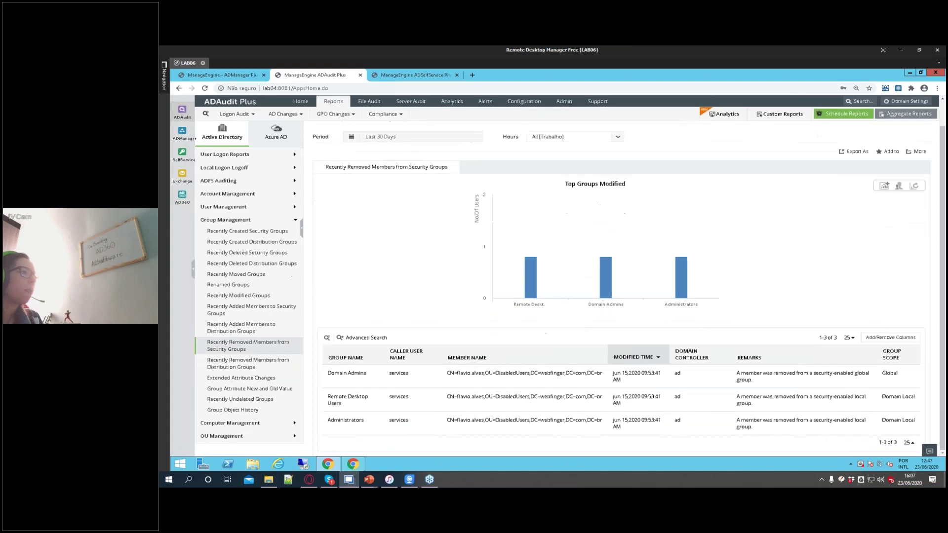
{"action": "left_click", "coordinate": [238, 364]}
{"action": "left_click", "coordinate": [241, 388]}
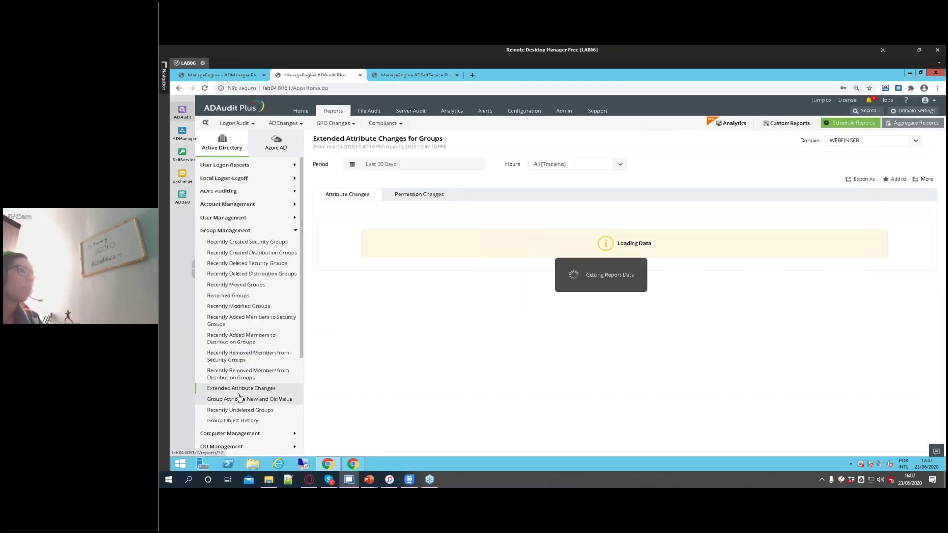
{"action": "scroll", "coordinate": [365, 393], "scroll_direction": "down", "scroll_amount": 2}
{"action": "scroll", "coordinate": [366, 392], "scroll_direction": "down", "scroll_amount": 2}
{"action": "scroll", "coordinate": [254, 361], "scroll_direction": "down", "scroll_amount": 2}
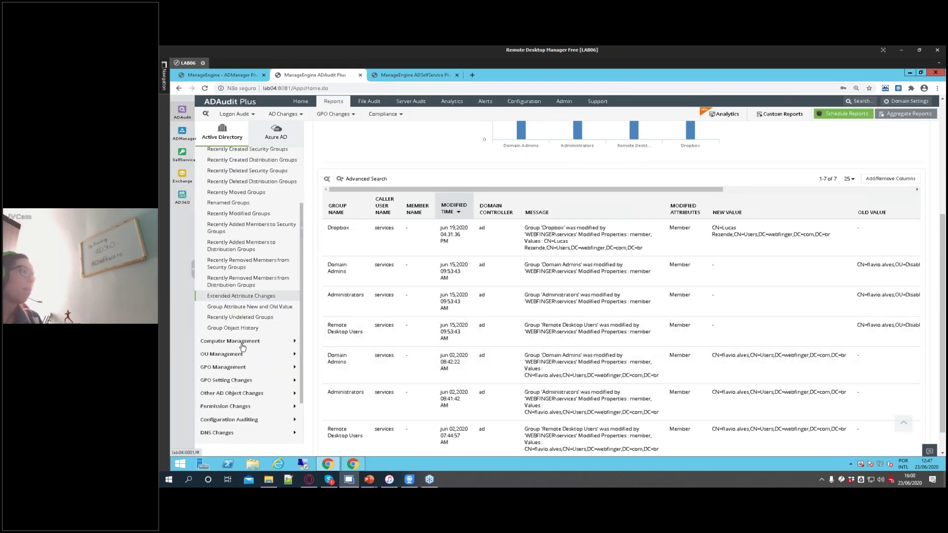
{"action": "left_click", "coordinate": [243, 341]}
- Browse the Recently Created, Deleted, Modified and Enabled Computers reports
{"action": "left_click", "coordinate": [242, 206]}
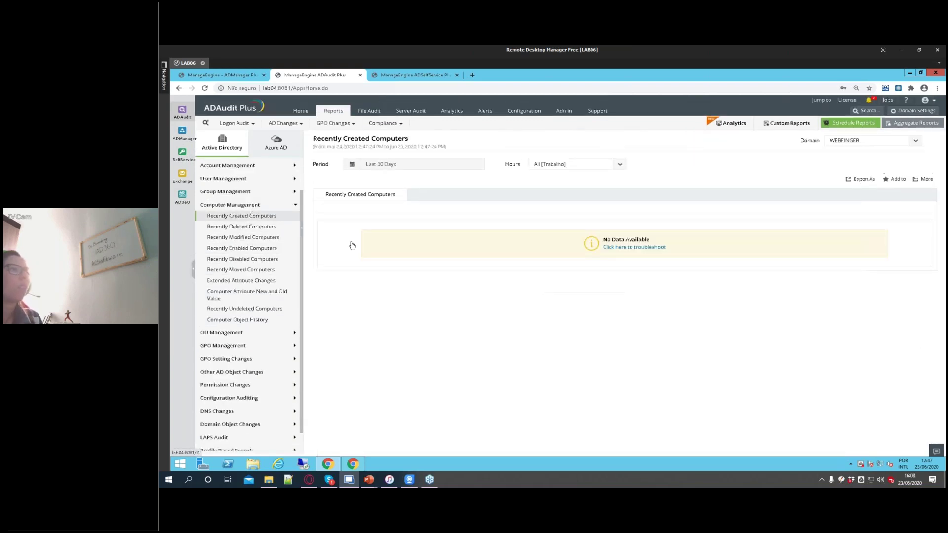
{"action": "left_click", "coordinate": [242, 226]}
{"action": "left_click", "coordinate": [242, 241]}
{"action": "left_click", "coordinate": [245, 248]}
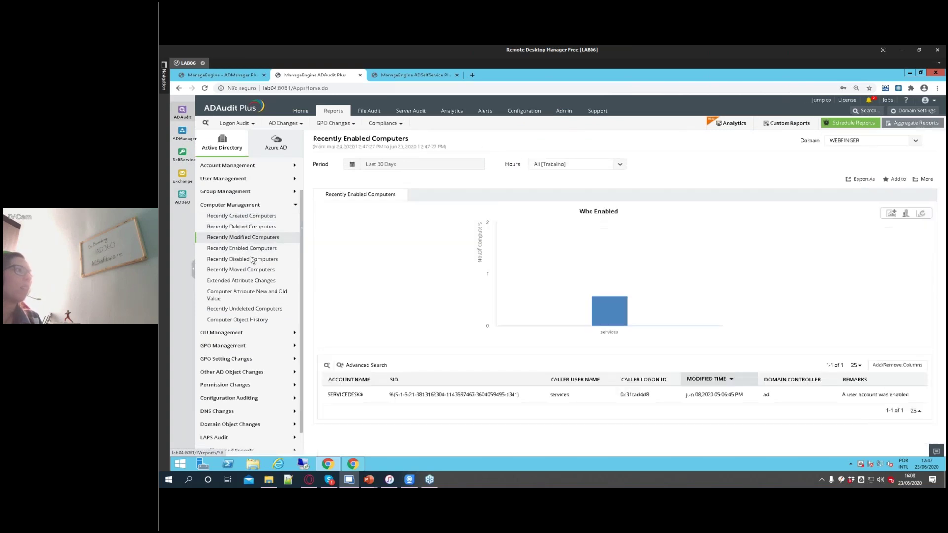
{"action": "scroll", "coordinate": [398, 336], "scroll_direction": "down", "scroll_amount": 3}
- Browse the OU and GPO Management reports, ending on Recently Modified GPOs
{"action": "left_click", "coordinate": [269, 321]}
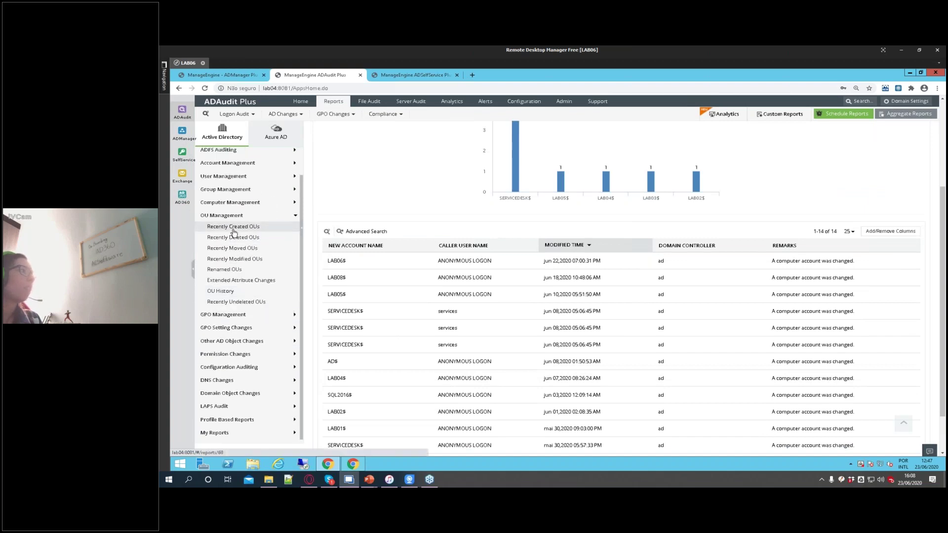
{"action": "left_click", "coordinate": [234, 228]}
{"action": "left_click", "coordinate": [232, 248]}
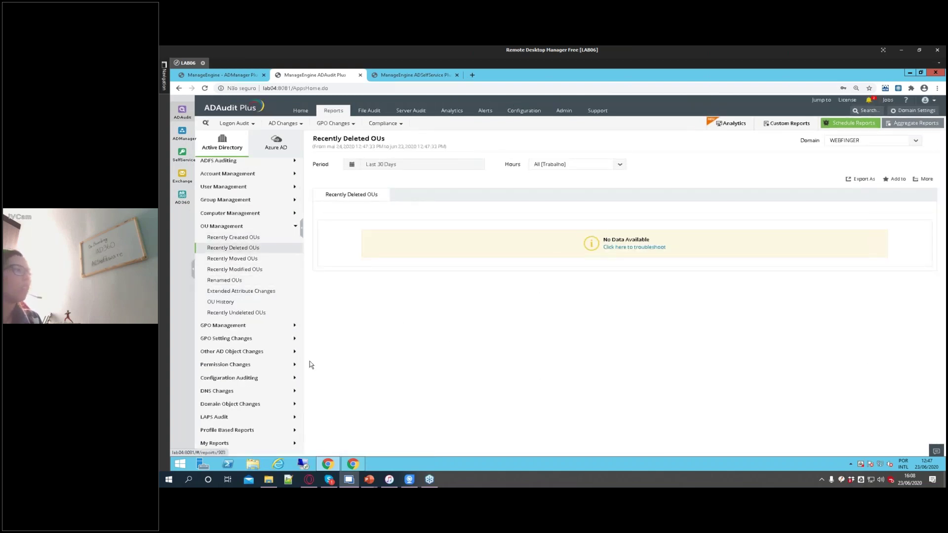
{"action": "left_click", "coordinate": [223, 325]}
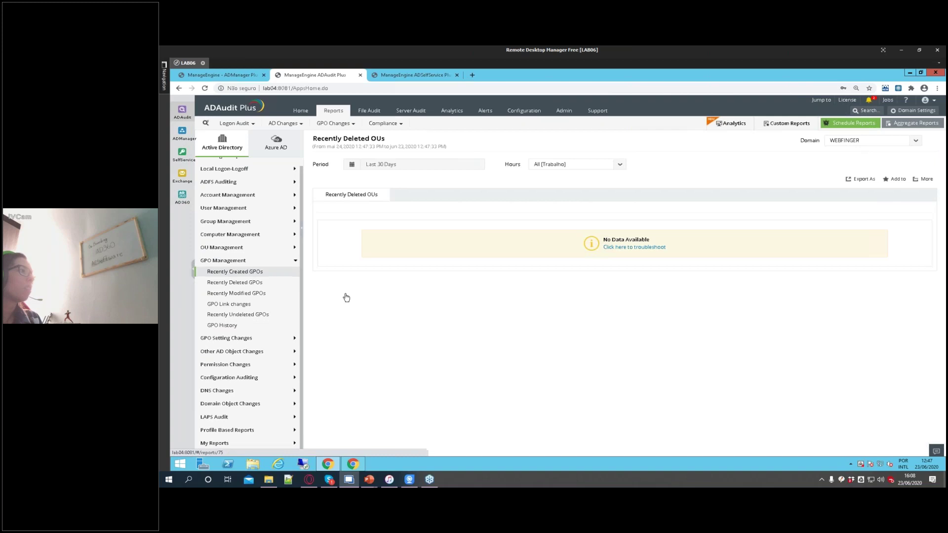
{"action": "left_click", "coordinate": [248, 283]}
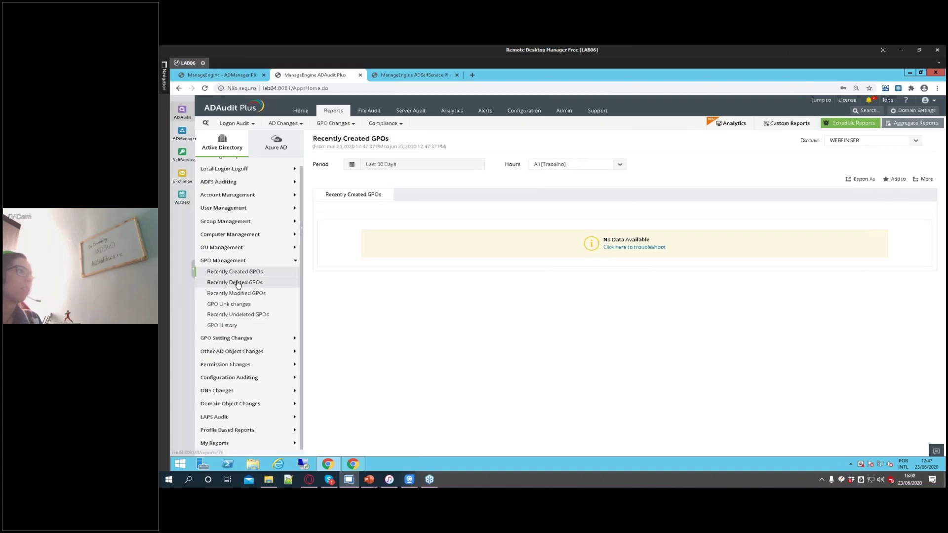
{"action": "left_click", "coordinate": [257, 294]}
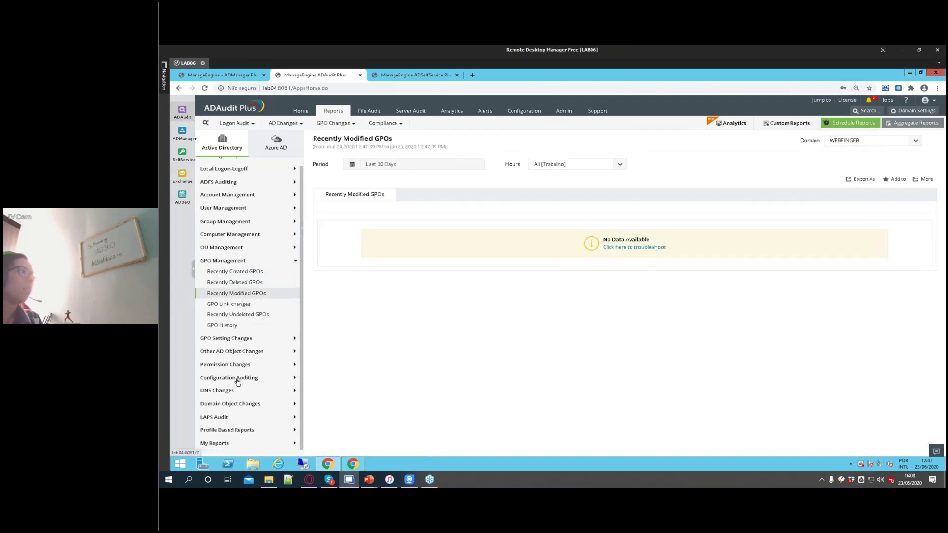
{"action": "left_click", "coordinate": [228, 338]}
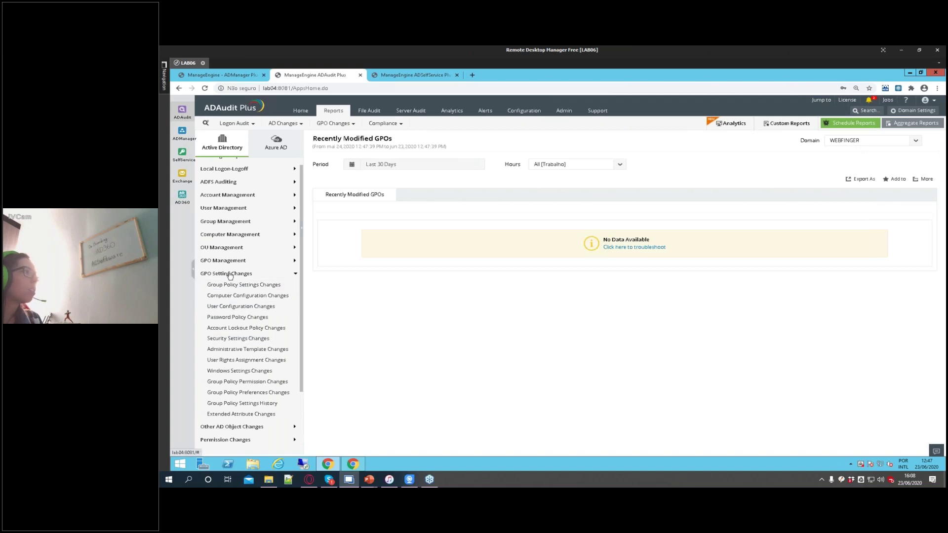
- Open Group Policy Settings Changes with a custom period of the last 9999 hours
{"action": "left_click", "coordinate": [233, 287]}
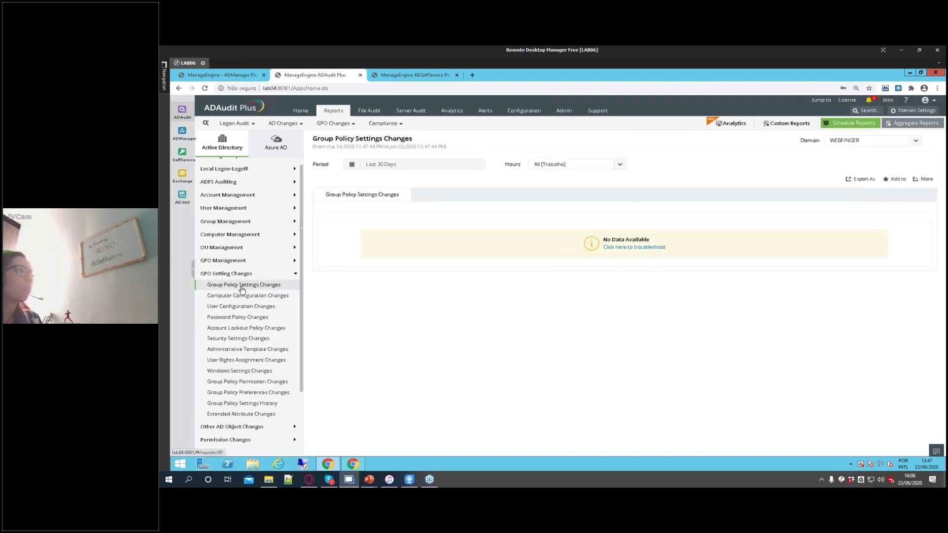
{"action": "left_click", "coordinate": [395, 165]}
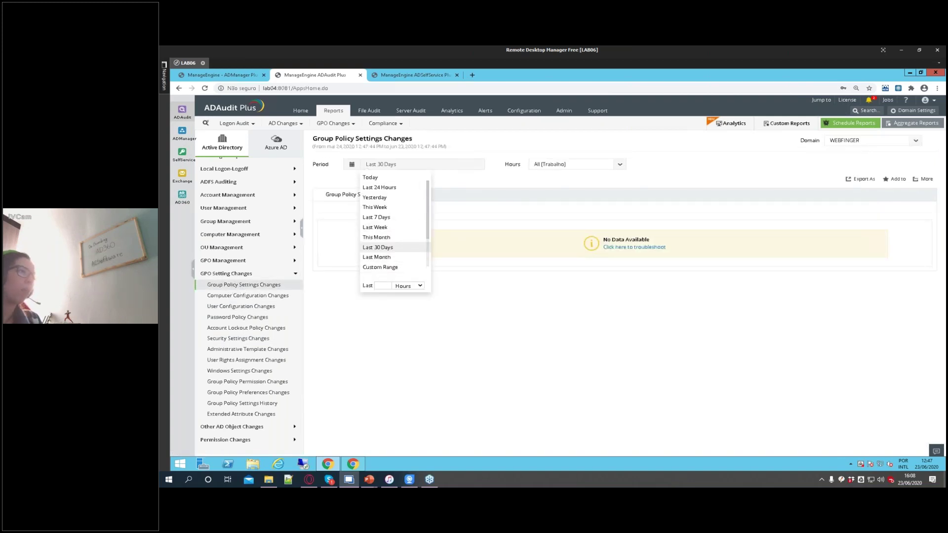
{"action": "left_click", "coordinate": [380, 267]}
{"action": "left_click", "coordinate": [513, 257]}
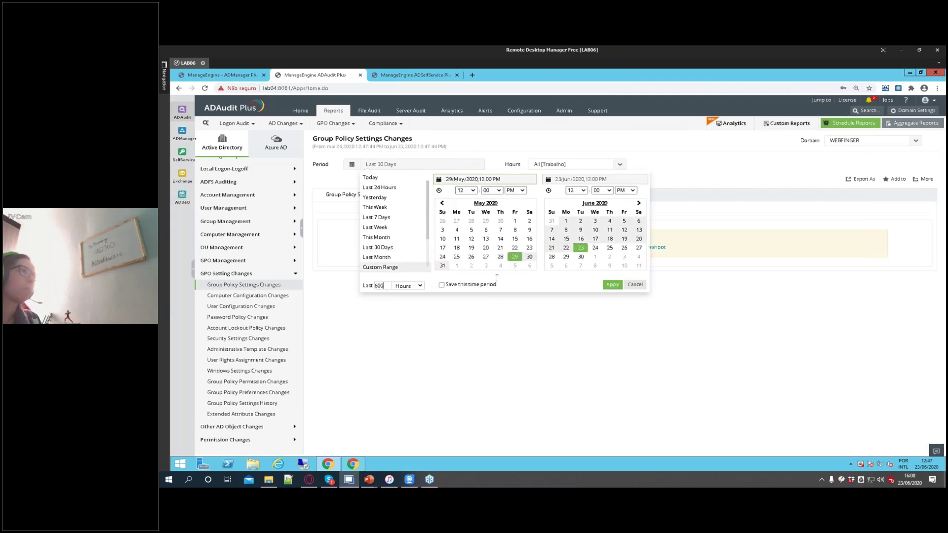
{"action": "left_click", "coordinate": [610, 283]}
{"action": "left_click", "coordinate": [429, 165]}
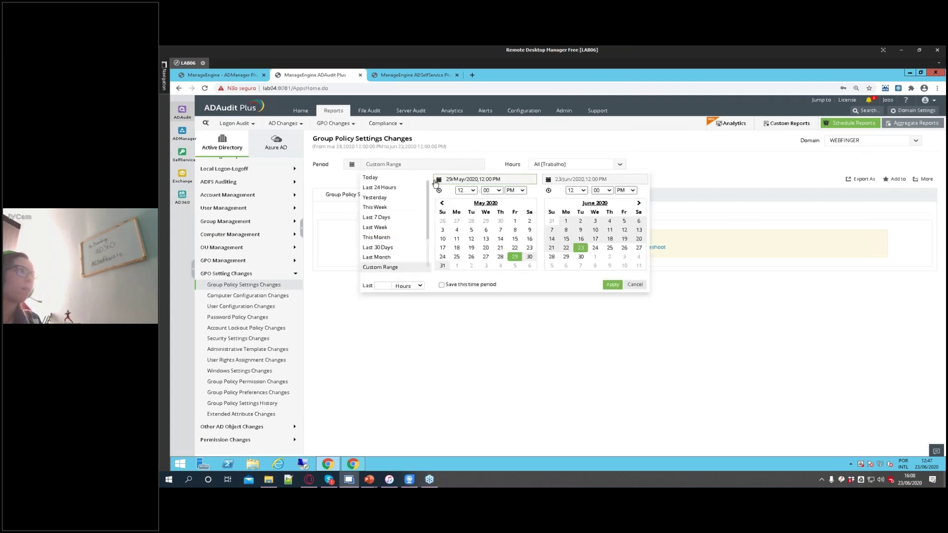
{"action": "type", "text": "9999"}
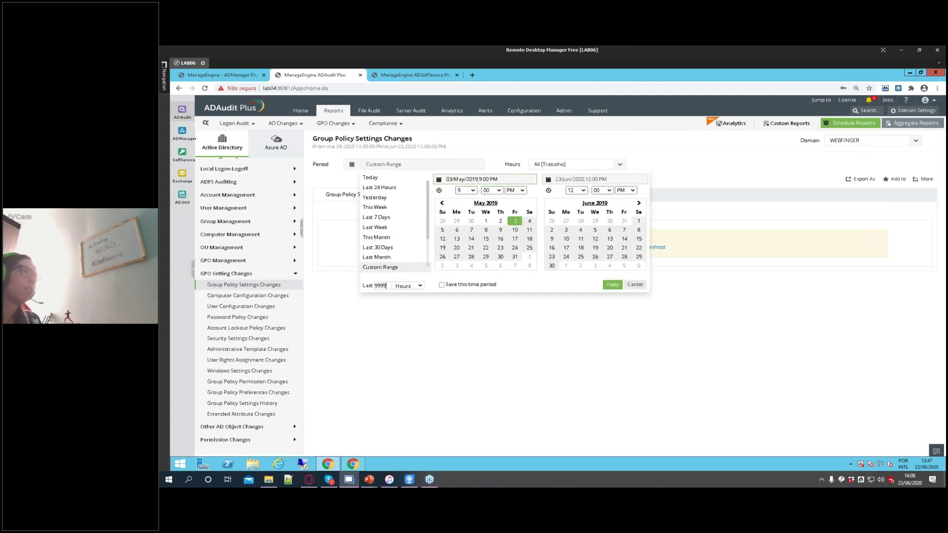
{"action": "left_click", "coordinate": [634, 285]}
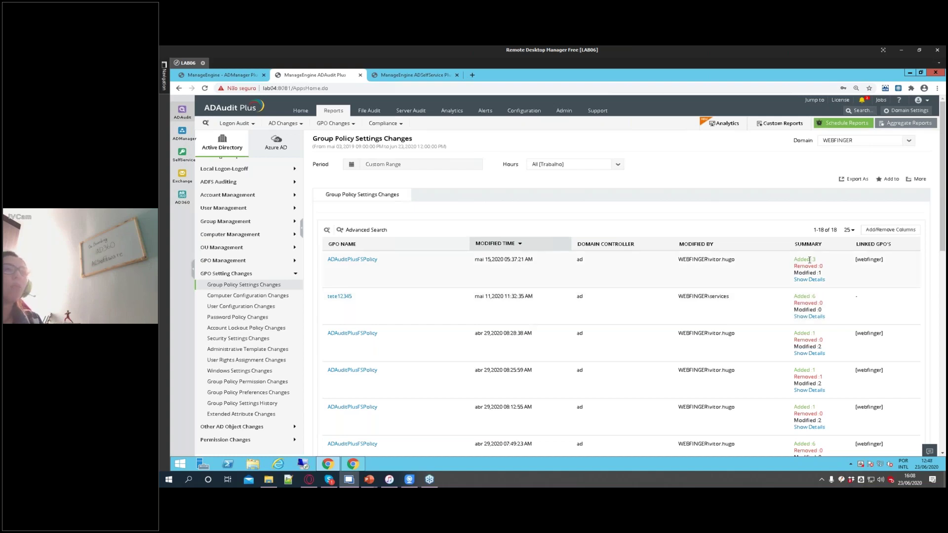
- Review the first GPO change's summary and who modified it
{"action": "left_click_drag", "start_coordinate": [794, 262], "coordinate": [816, 272]}
{"action": "left_click", "coordinate": [786, 236]}
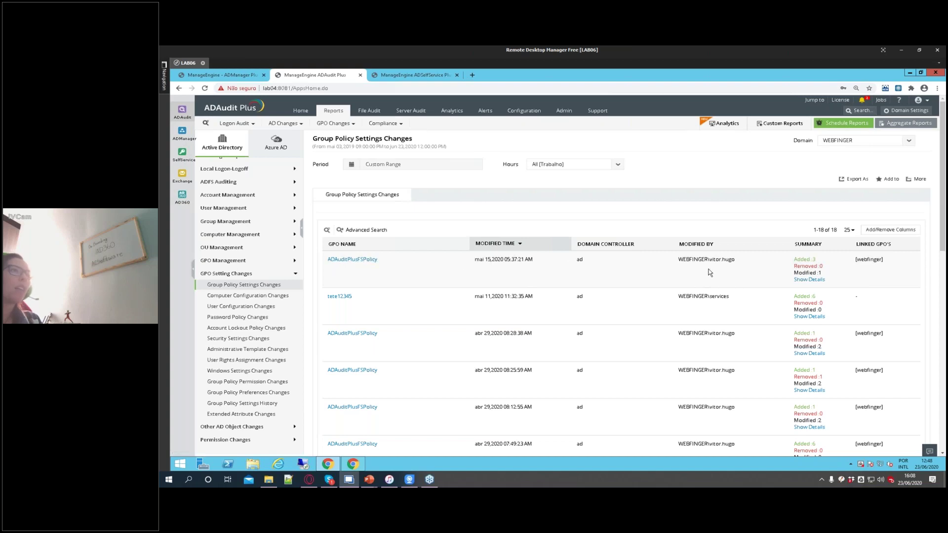
{"action": "left_click_drag", "start_coordinate": [711, 259], "coordinate": [736, 258]}
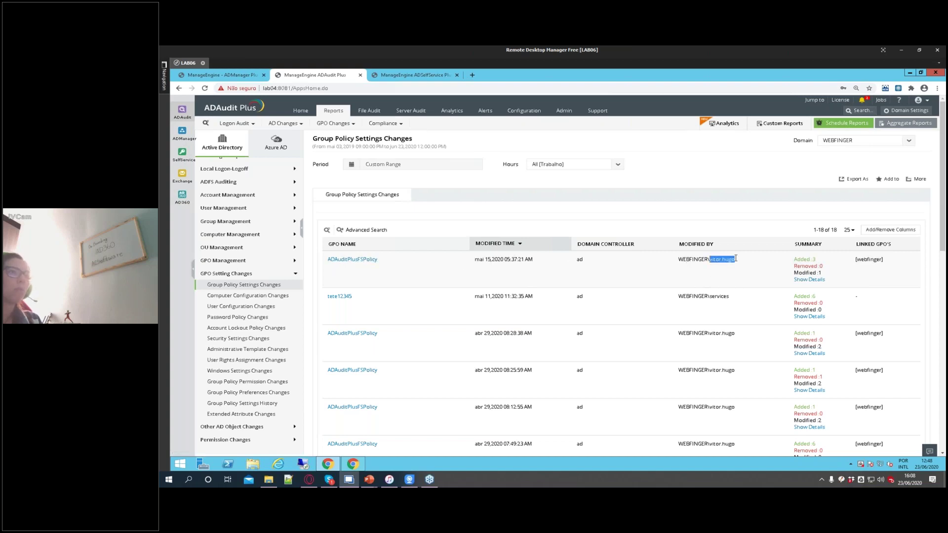
{"action": "left_click", "coordinate": [727, 238]}
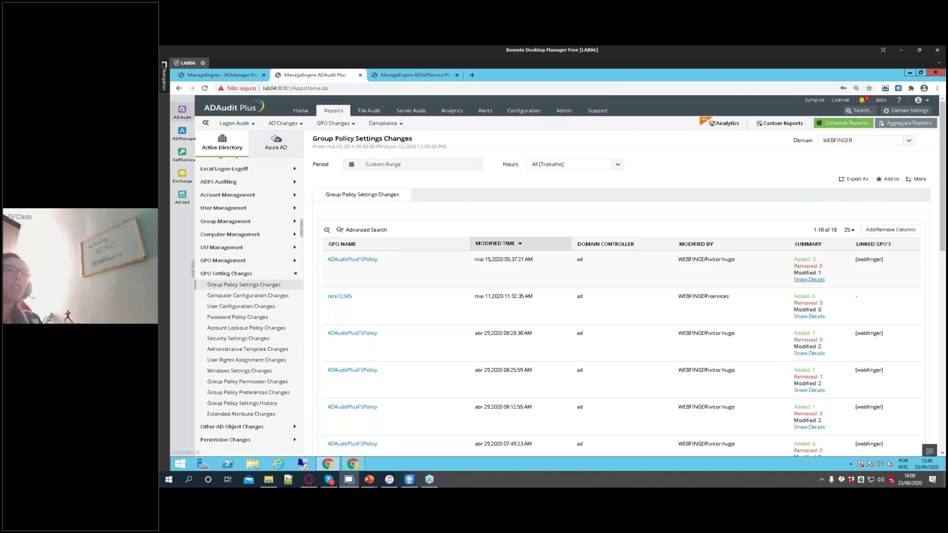
- Inspect the first GPO's Object Access changes: Audit File Share, Handle Manipulation and File System values
{"action": "left_click", "coordinate": [809, 279]}
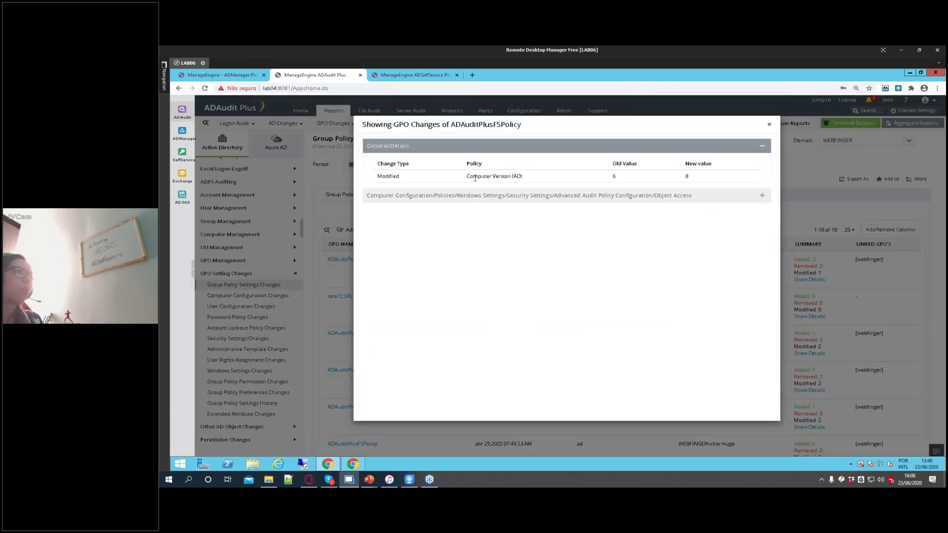
{"action": "left_click", "coordinate": [483, 195]}
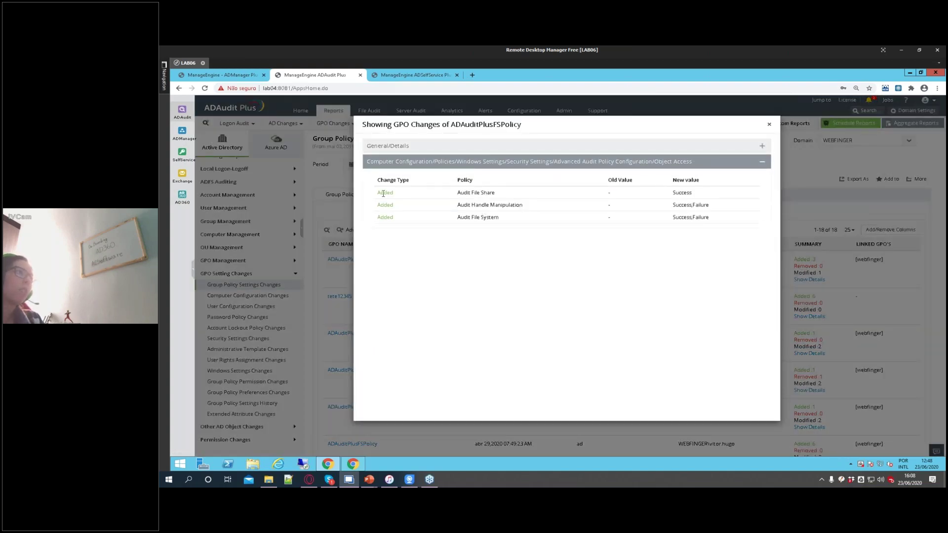
{"action": "mouse_move", "coordinate": [378, 204]}
{"action": "left_mouse_down"}
{"action": "mouse_move", "coordinate": [394, 205]}
{"action": "mouse_move", "coordinate": [391, 217]}
{"action": "left_mouse_up"}
{"action": "left_click_drag", "start_coordinate": [456, 193], "coordinate": [522, 204]}
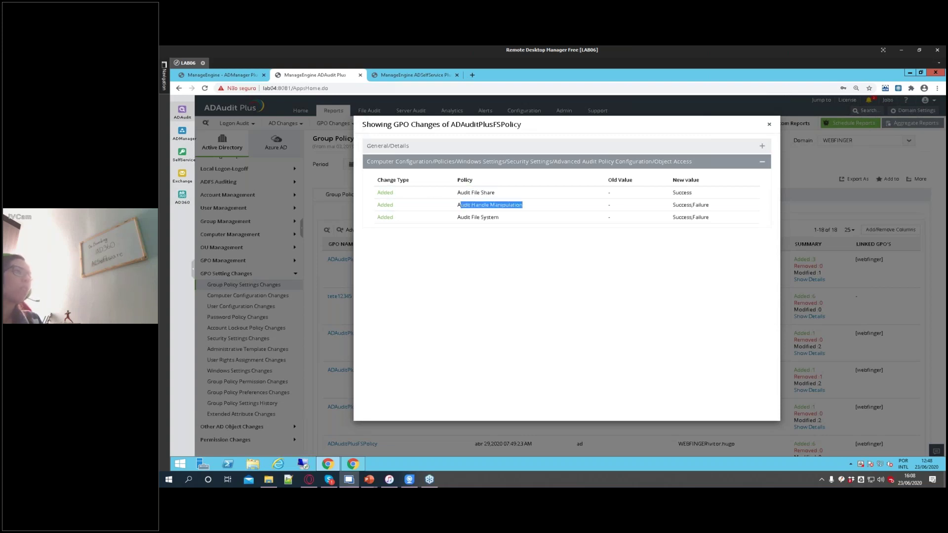
{"action": "double_click", "coordinate": [683, 193]}
{"action": "left_click_drag", "start_coordinate": [463, 204], "coordinate": [517, 205]}
{"action": "left_click_drag", "start_coordinate": [675, 204], "coordinate": [608, 217]}
{"action": "left_click_drag", "start_coordinate": [461, 217], "coordinate": [500, 218]}
{"action": "left_click_drag", "start_coordinate": [679, 218], "coordinate": [711, 218]}
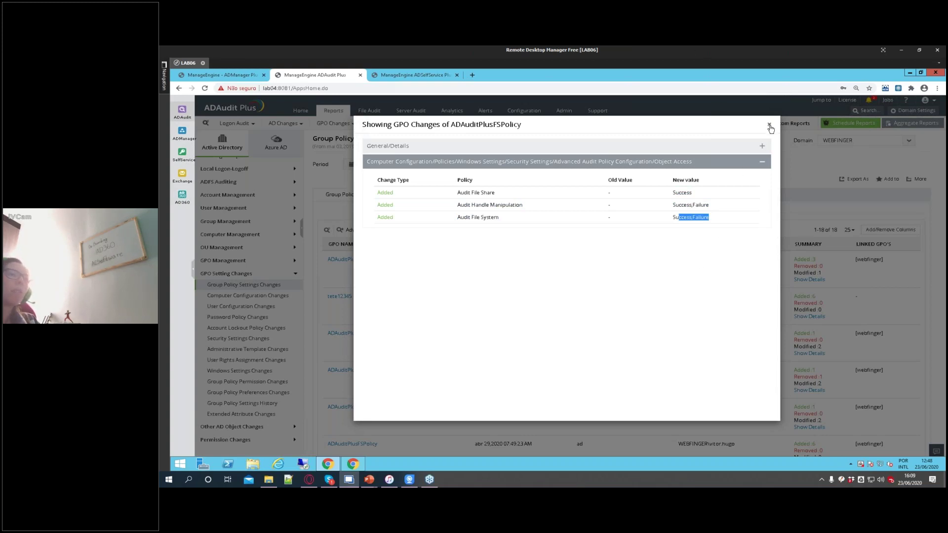
{"action": "left_click", "coordinate": [768, 123]}
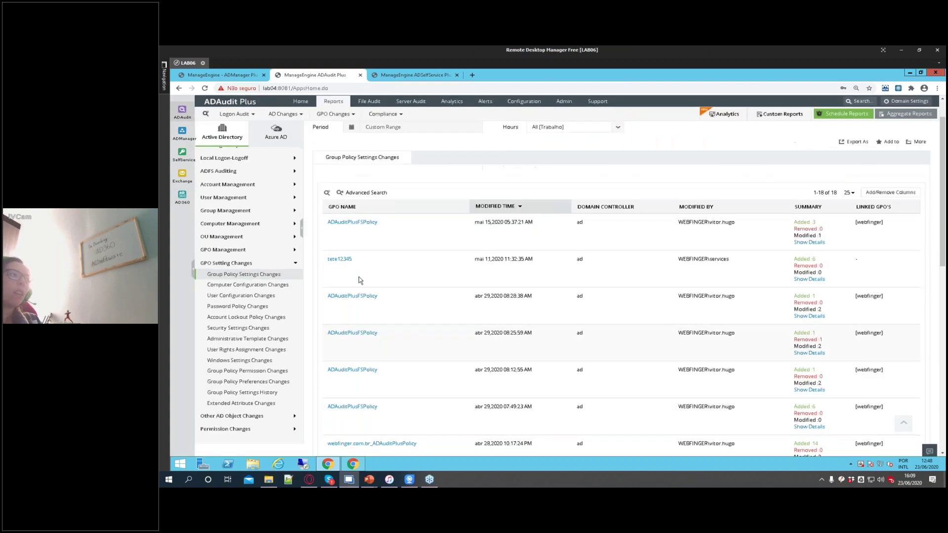
- Check another ADAuditPlusFSPolicy change's modifier and details
{"action": "left_click_drag", "start_coordinate": [704, 369], "coordinate": [735, 370]}
{"action": "left_click", "coordinate": [809, 316]}
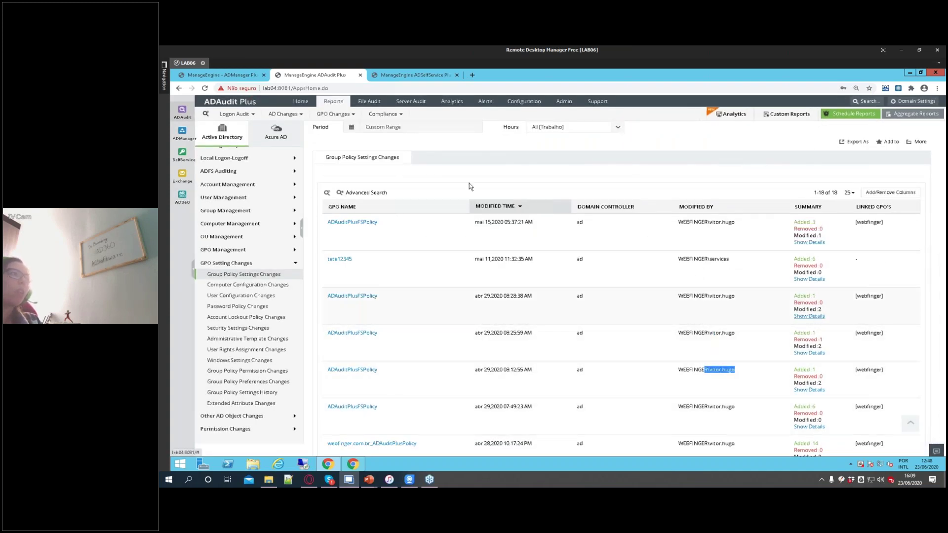
{"action": "left_click", "coordinate": [761, 131]}
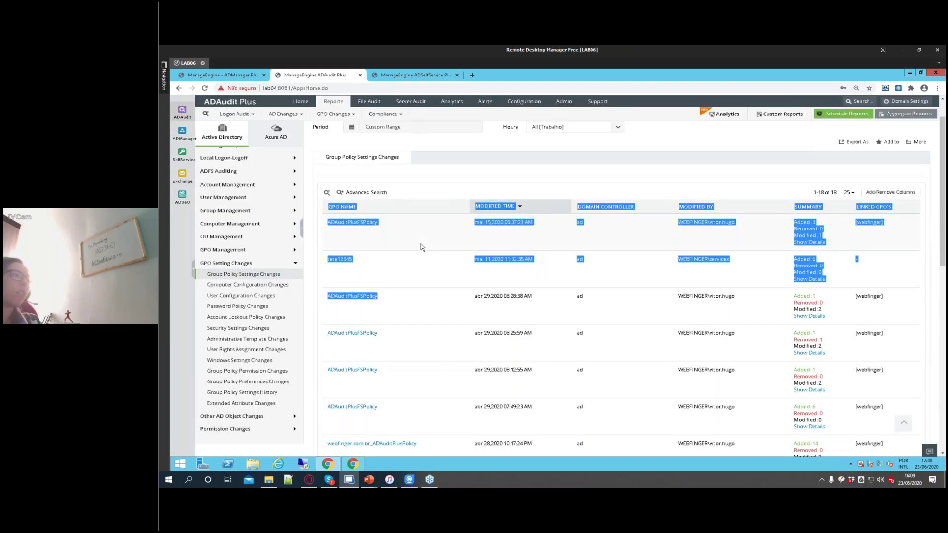
{"action": "left_click", "coordinate": [420, 244]}
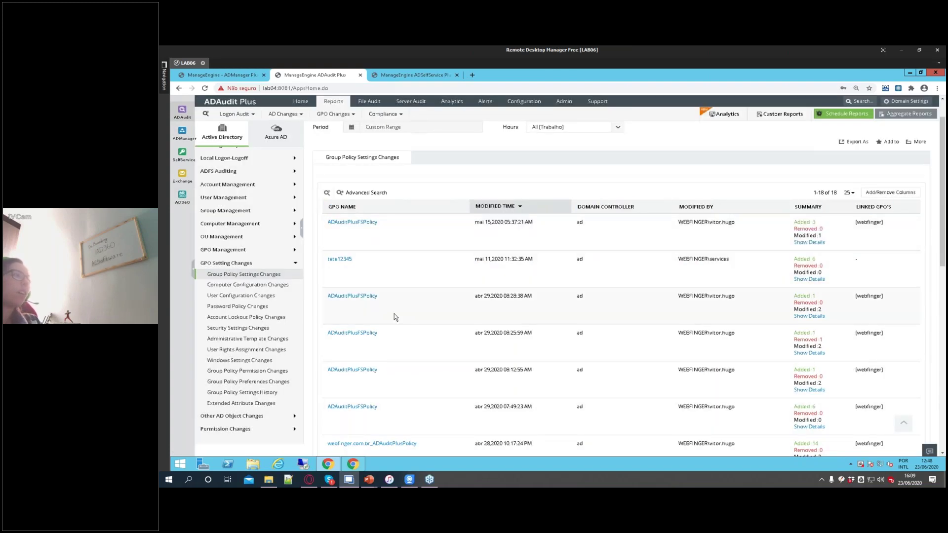
{"action": "scroll", "coordinate": [237, 395], "scroll_direction": "down", "scroll_amount": 2}
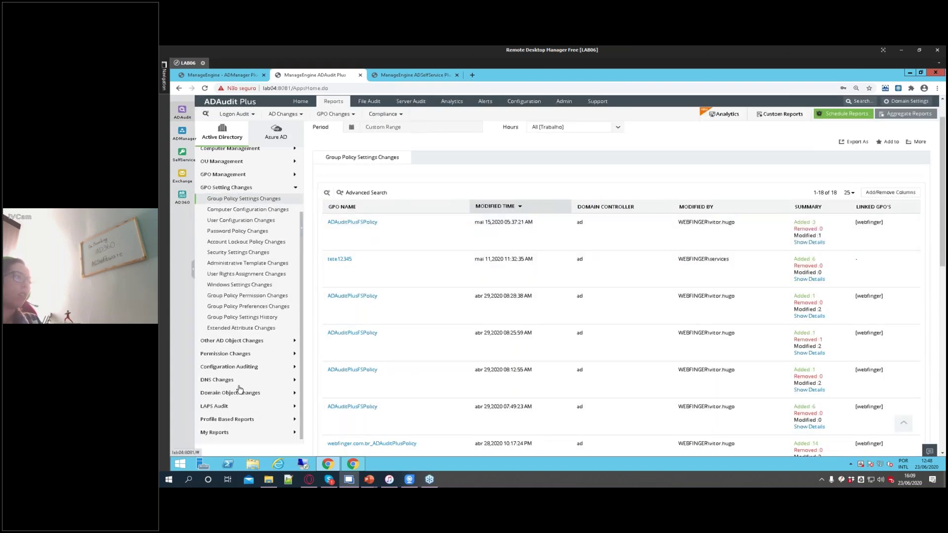
{"action": "scroll", "coordinate": [242, 364], "scroll_direction": "up", "scroll_amount": 2}
{"action": "scroll", "coordinate": [242, 364], "scroll_direction": "up", "scroll_amount": 3}
- Confirm the custom date range and all-hours filter, and display the CSV, PDF, XLS and HTML export options
{"action": "left_click", "coordinate": [406, 167]}
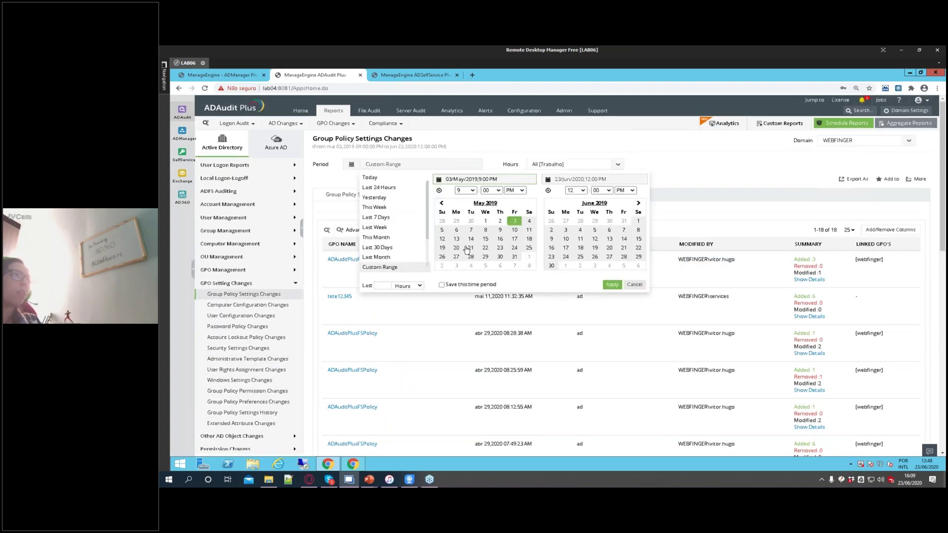
{"action": "left_click", "coordinate": [581, 169]}
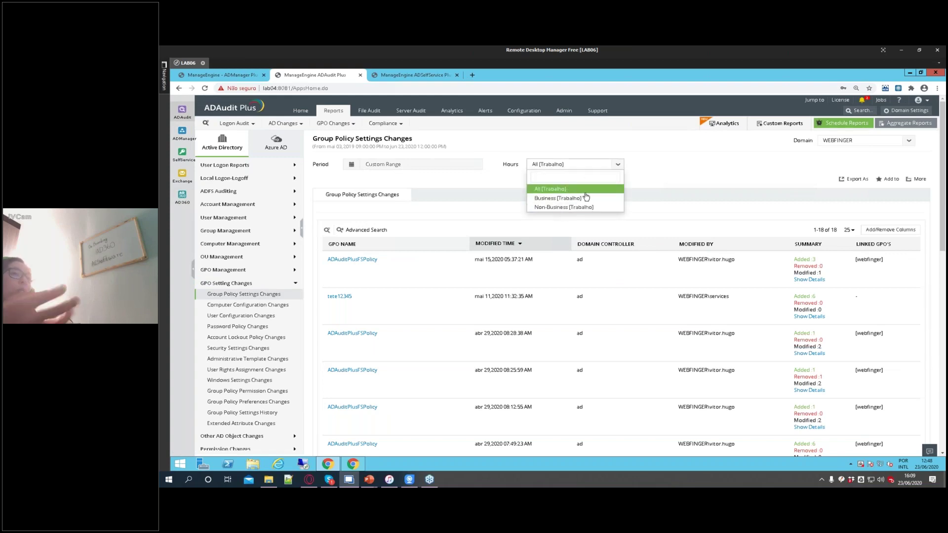
{"action": "left_click", "coordinate": [691, 171]}
{"action": "left_click", "coordinate": [850, 181]}
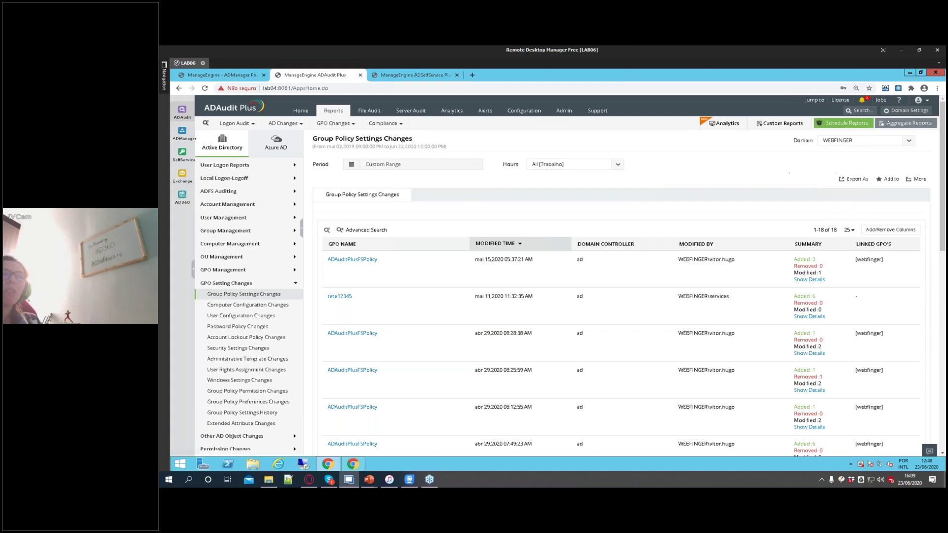
- Preview the Add to options for the Group Policy Settings Changes report
{"action": "left_click", "coordinate": [890, 182]}
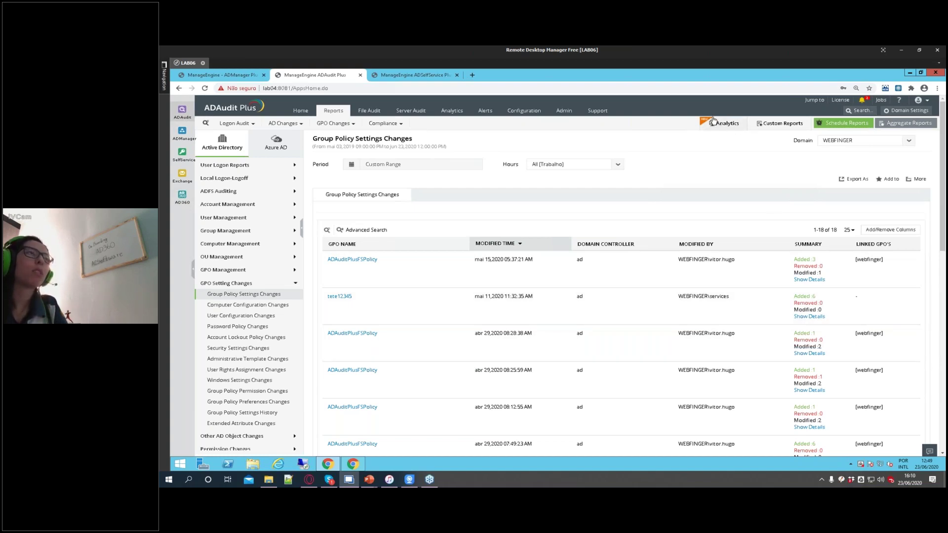
- Switch to Analytics for the last 7 days and drill into the Account Logon success bar
{"action": "left_click", "coordinate": [905, 123]}
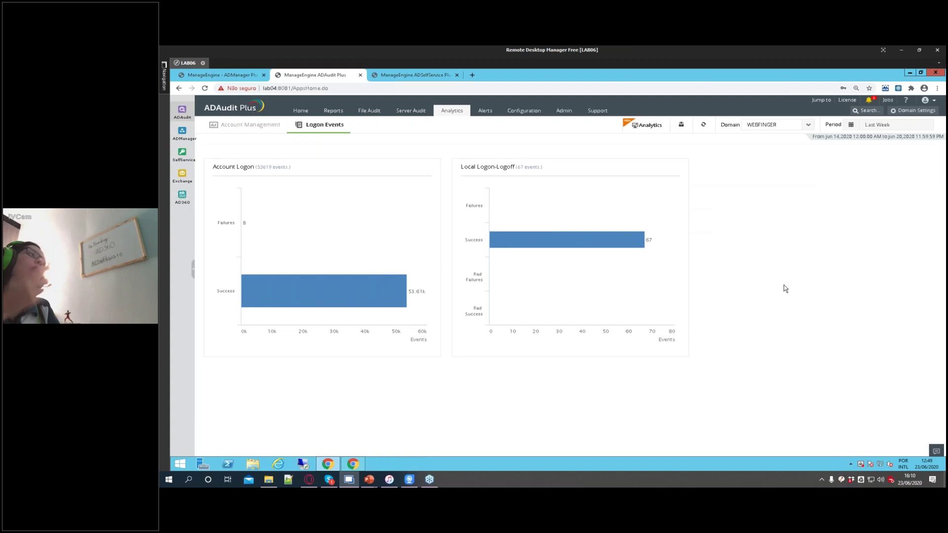
{"action": "left_click", "coordinate": [878, 127]}
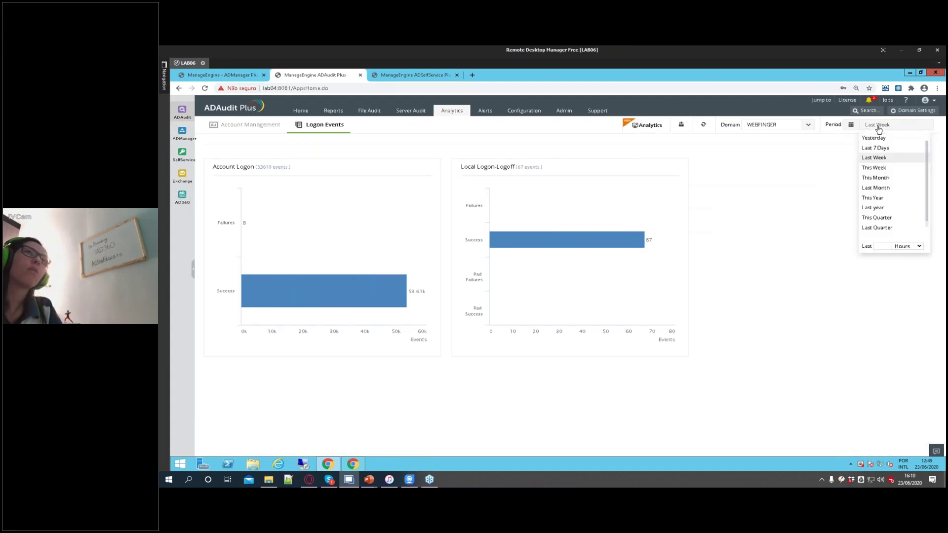
{"action": "left_click", "coordinate": [875, 148]}
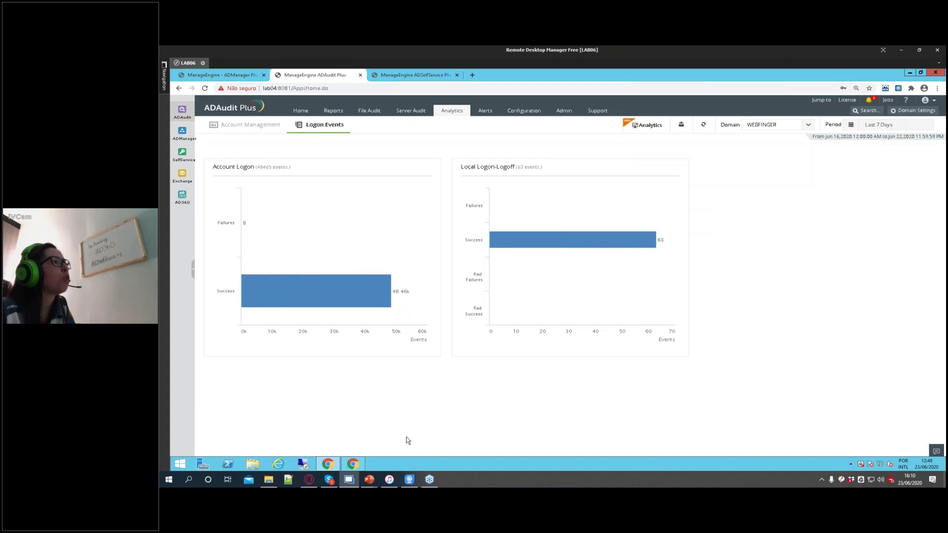
{"action": "mouse_move", "coordinate": [397, 296]}
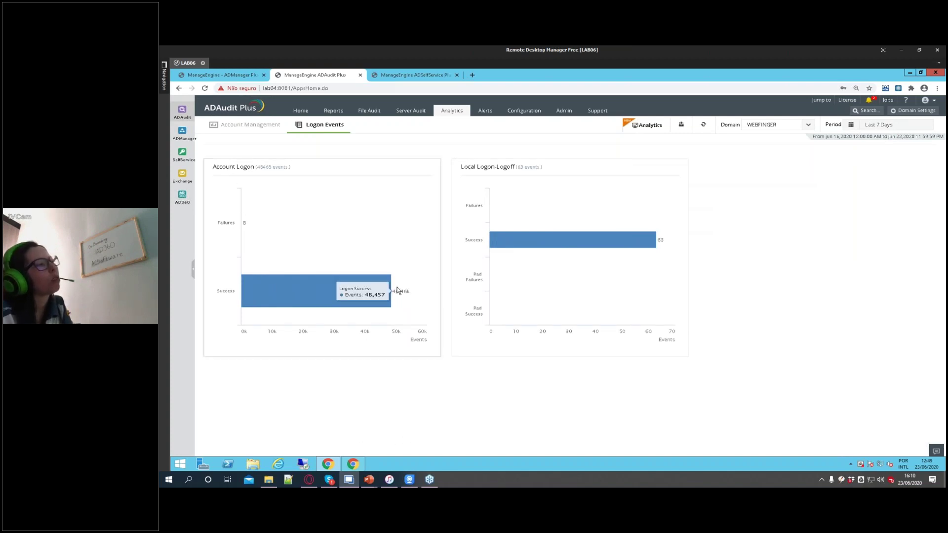
{"action": "left_click", "coordinate": [314, 307]}
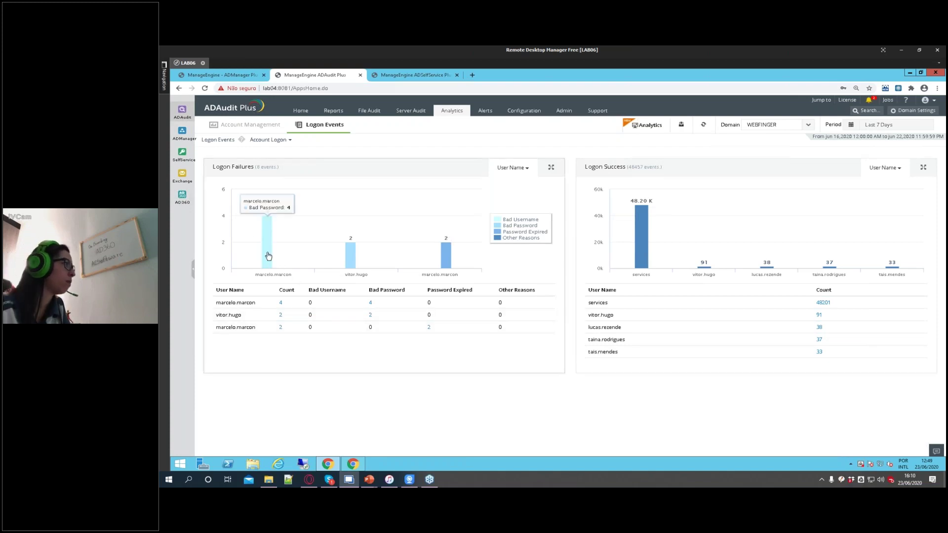
{"action": "left_click", "coordinate": [290, 253]}
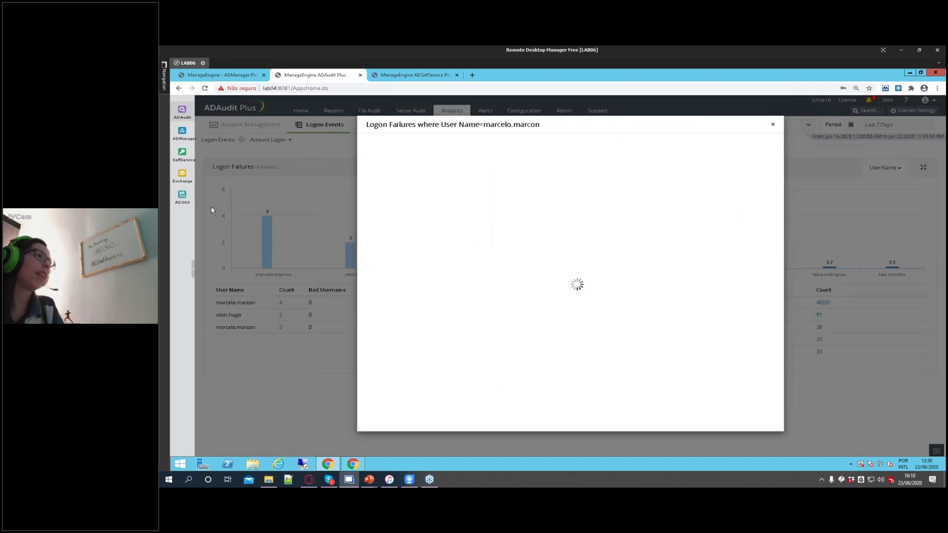
{"action": "left_click_drag", "start_coordinate": [699, 217], "coordinate": [677, 209]}
{"action": "left_click_drag", "start_coordinate": [677, 253], "coordinate": [701, 260]}
{"action": "left_click_drag", "start_coordinate": [677, 297], "coordinate": [696, 303]}
{"action": "left_click_drag", "start_coordinate": [680, 340], "coordinate": [723, 344]}
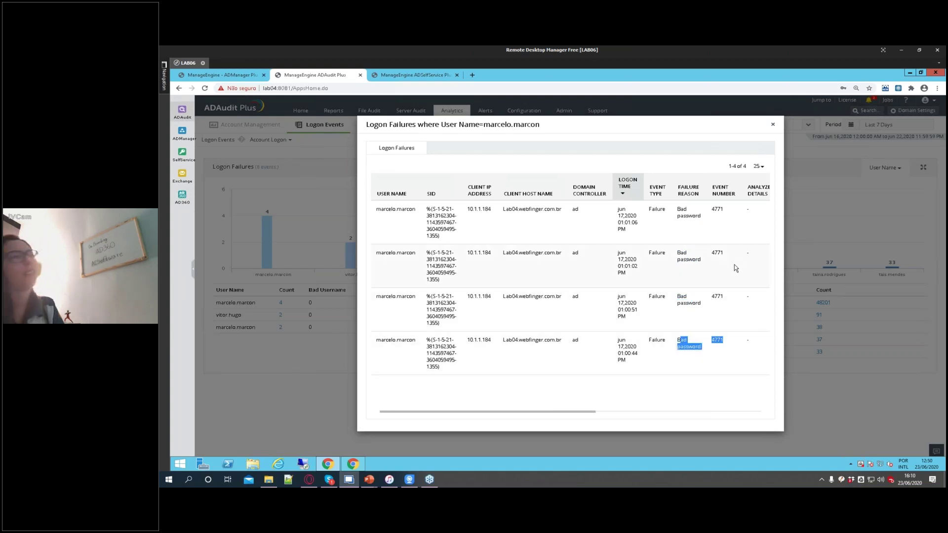
{"action": "left_click", "coordinate": [773, 124]}
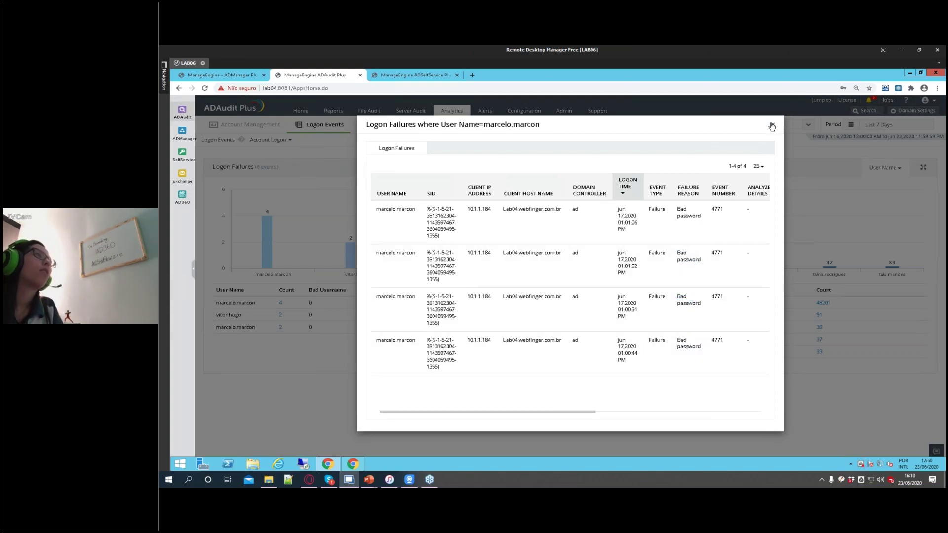
{"action": "left_click", "coordinate": [774, 125]}
{"action": "left_click", "coordinate": [504, 212]}
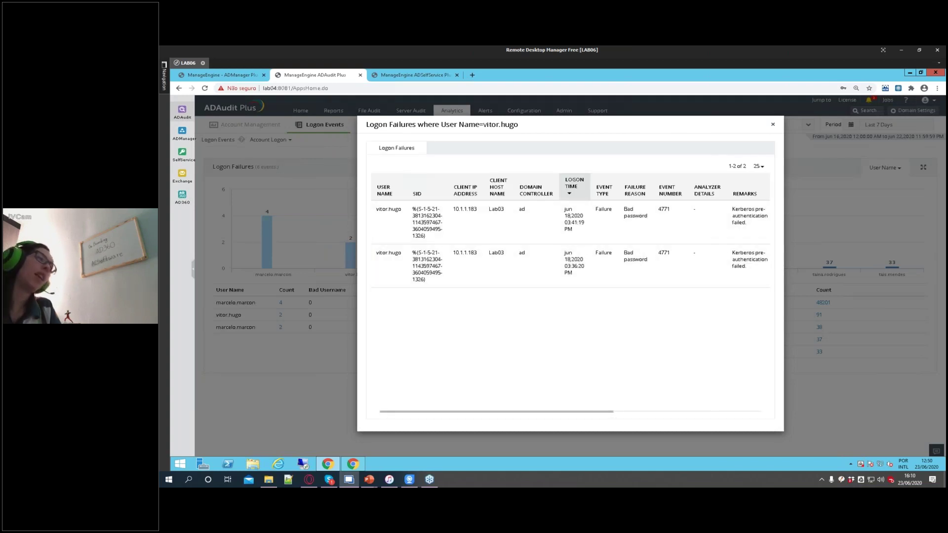
{"action": "key", "text": "Escape"}
{"action": "left_click", "coordinate": [444, 249]}
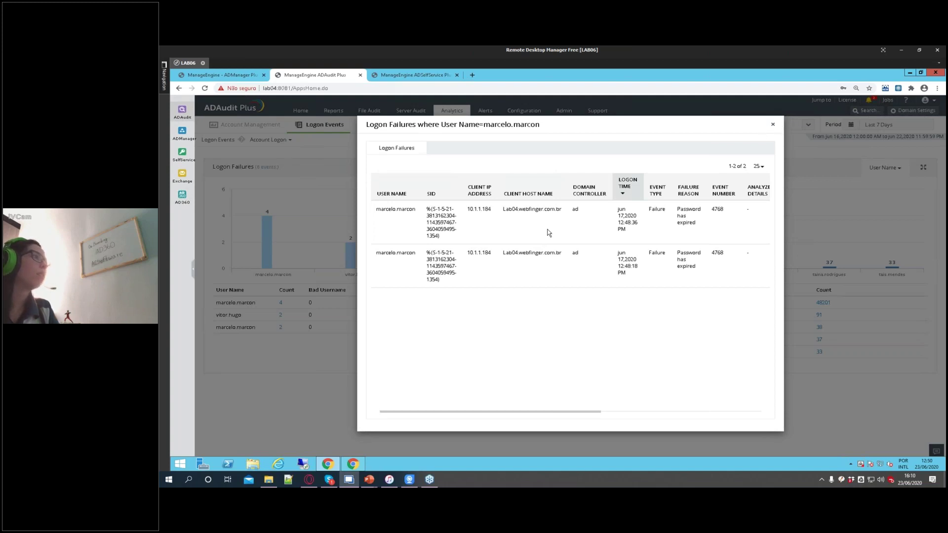
{"action": "left_click_drag", "start_coordinate": [677, 208], "coordinate": [696, 267]}
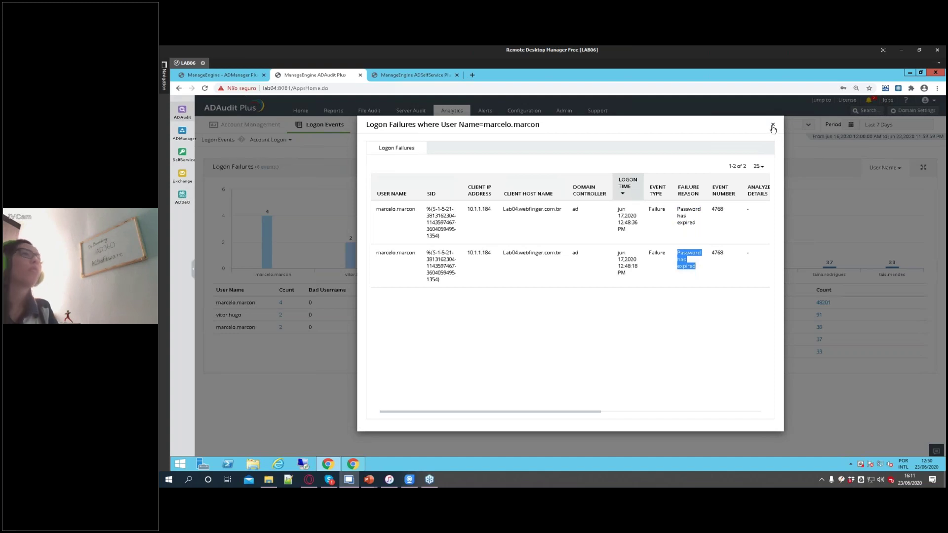
{"action": "left_click", "coordinate": [773, 125]}
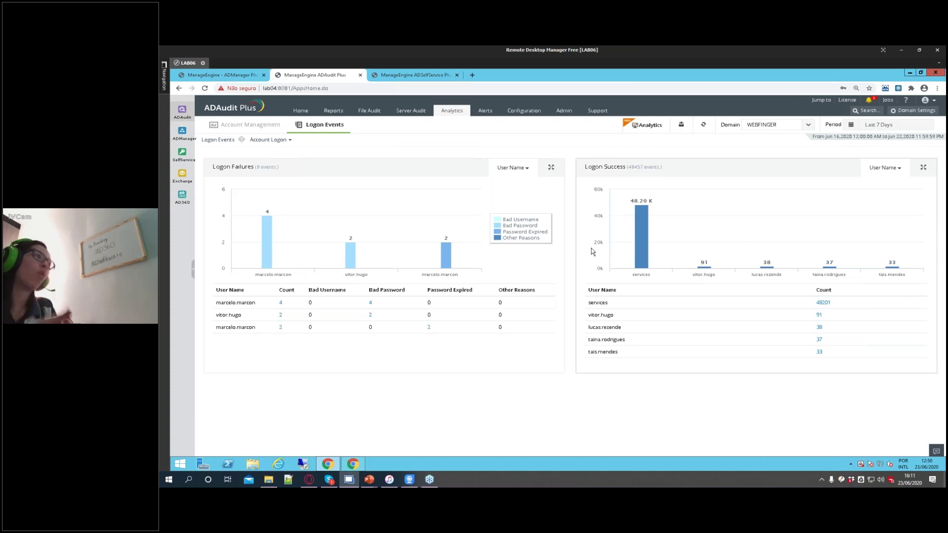
{"action": "mouse_move", "coordinate": [446, 249]}
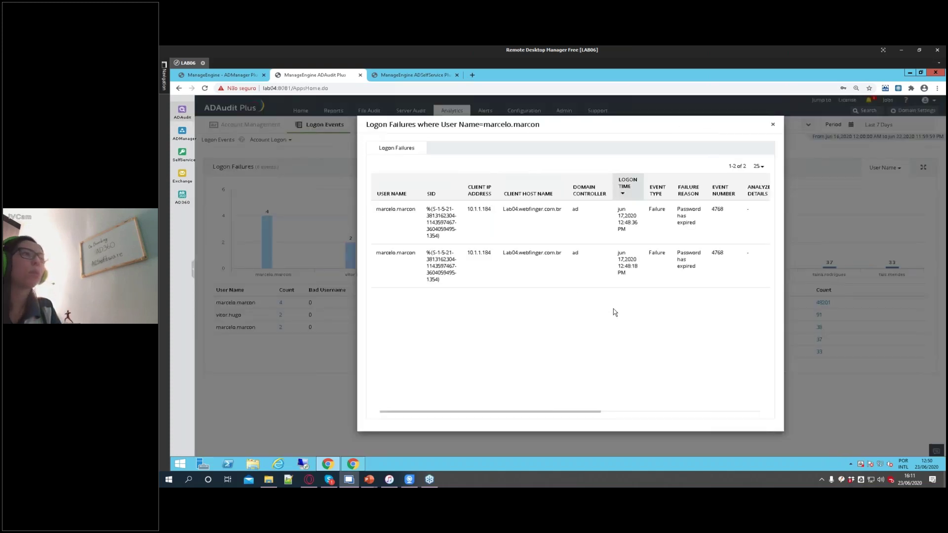
{"action": "left_click", "coordinate": [774, 125]}
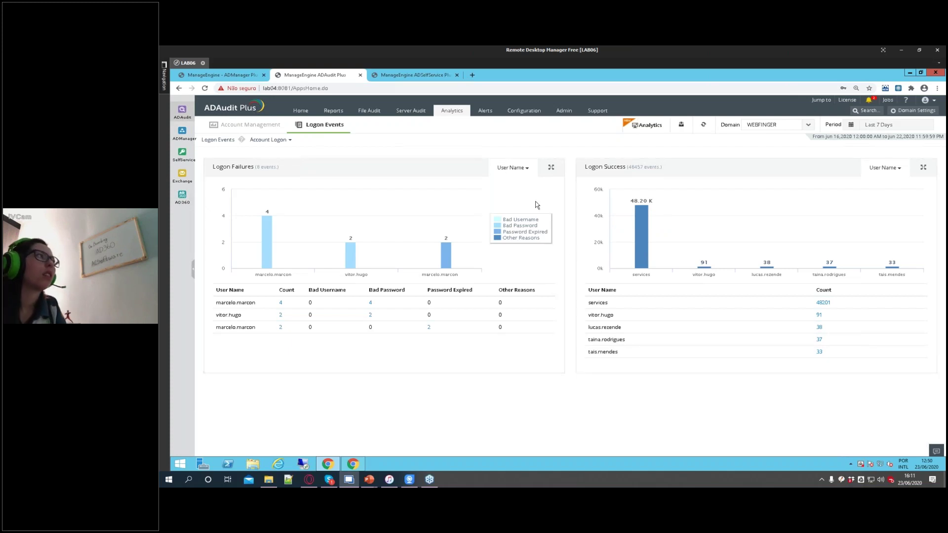
- Open the Summary of All Anomalies, then bring the AD360.pptx PowerPoint slide show to the front
{"action": "left_click", "coordinate": [643, 130]}
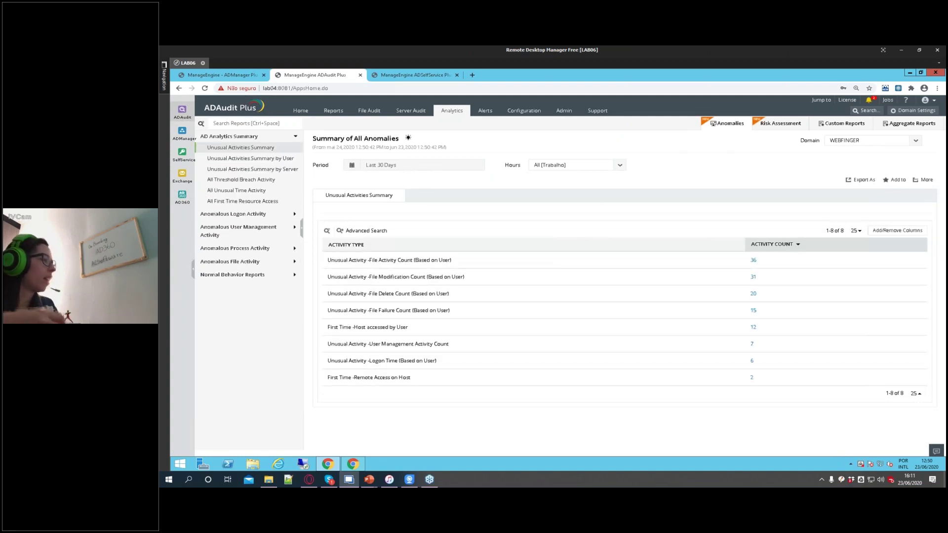
{"action": "key", "text": "alt+Tab"}
{"action": "key", "text": "Tab"}
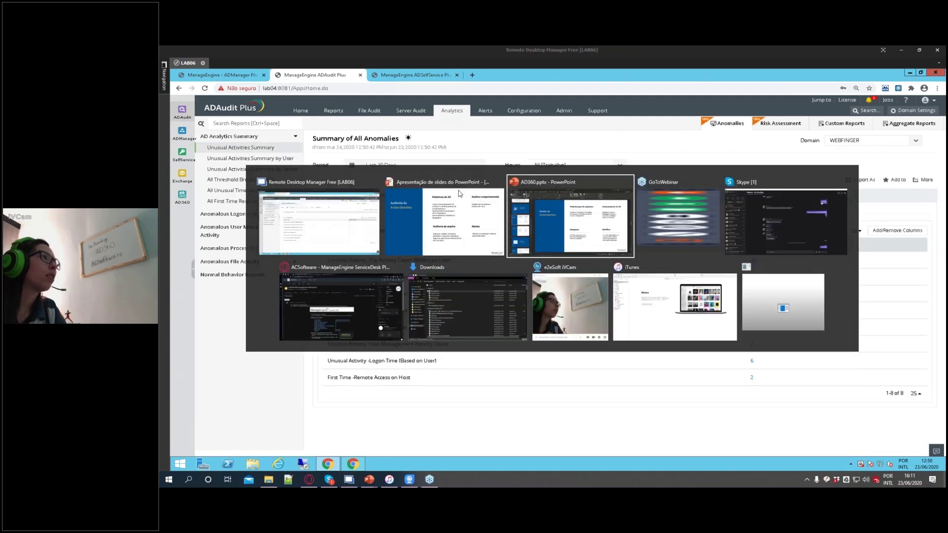
{"action": "left_click", "coordinate": [451, 207]}
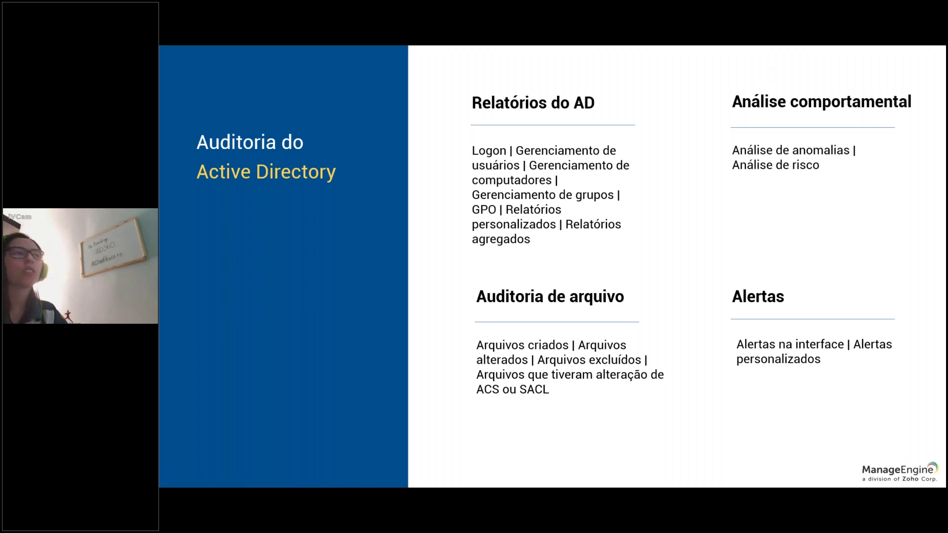
- Return from the Auditoria do Active Directory slide to the ADAudit Plus anomalies summary
{"action": "key", "text": "alt+Tab"}
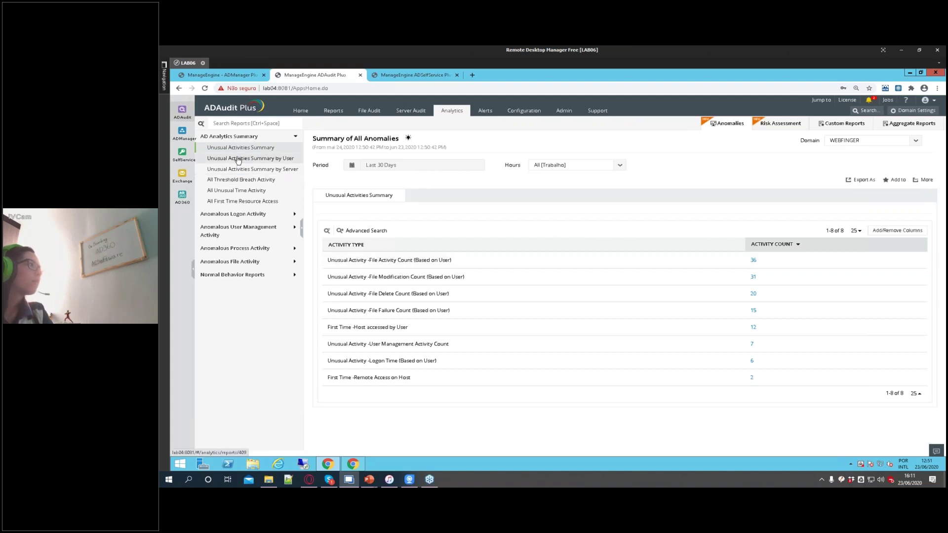
- Expand Anomalous Logon Activity and open the Unusual Logon Activity Time report's detail table
{"action": "left_click", "coordinate": [230, 214]}
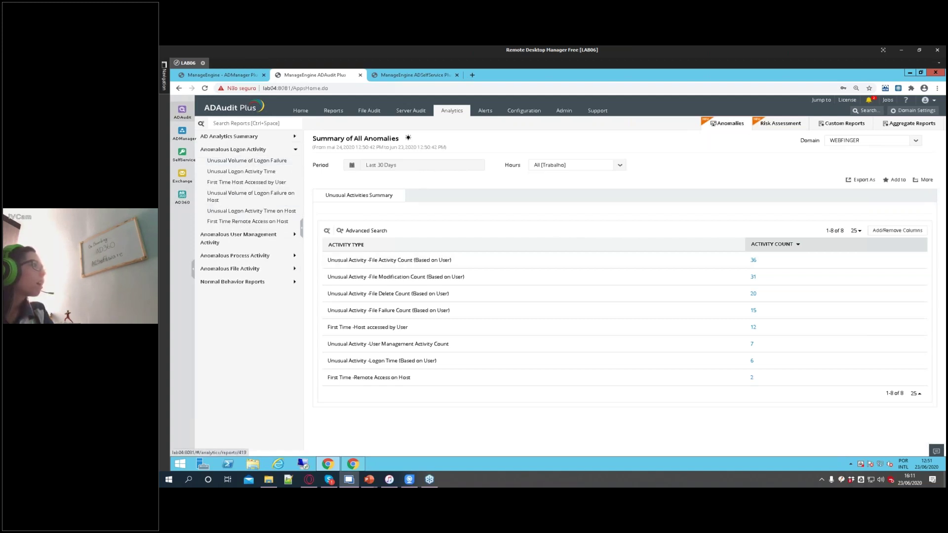
{"action": "left_click", "coordinate": [241, 162]}
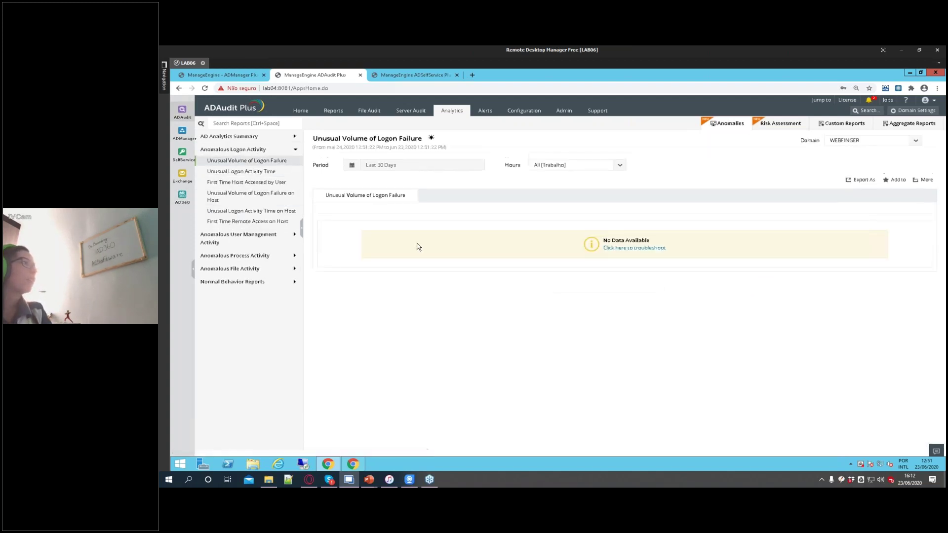
{"action": "left_click", "coordinate": [254, 171]}
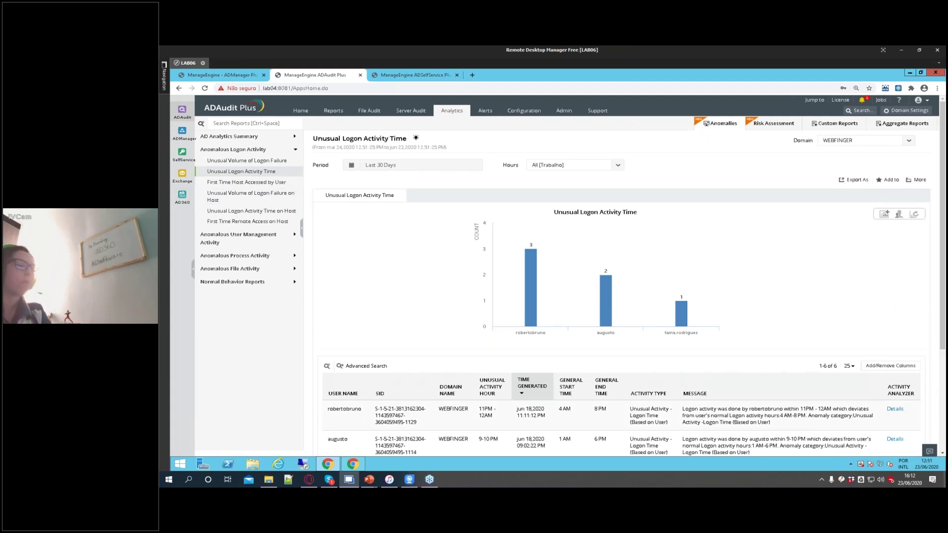
{"action": "scroll", "coordinate": [322, 350], "scroll_direction": "down", "scroll_amount": 1}
{"action": "scroll", "coordinate": [297, 319], "scroll_direction": "down", "scroll_amount": 2}
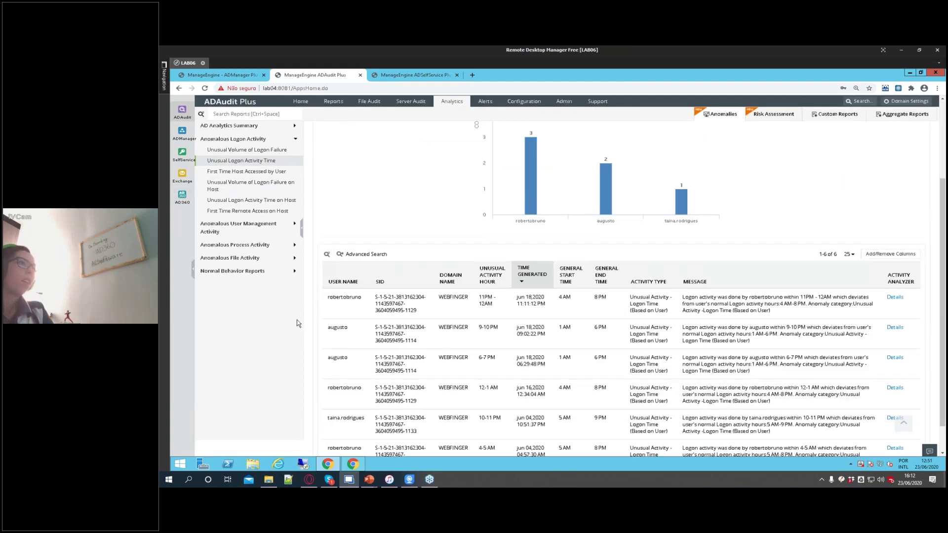
{"action": "scroll", "coordinate": [297, 324], "scroll_direction": "down", "scroll_amount": 1}
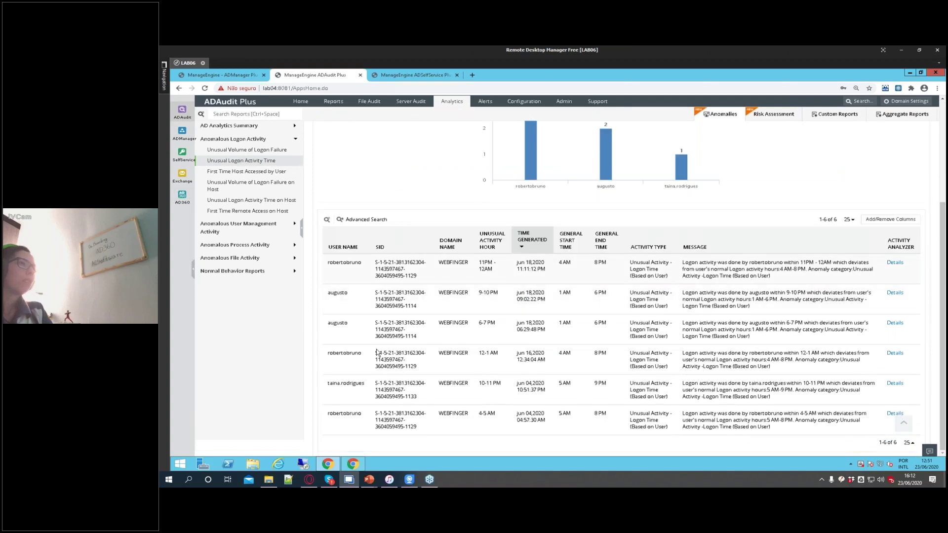
- Highlight the first row's activity type, time generated, general end time and unusual activity hour
{"action": "left_click_drag", "start_coordinate": [631, 262], "coordinate": [659, 271]}
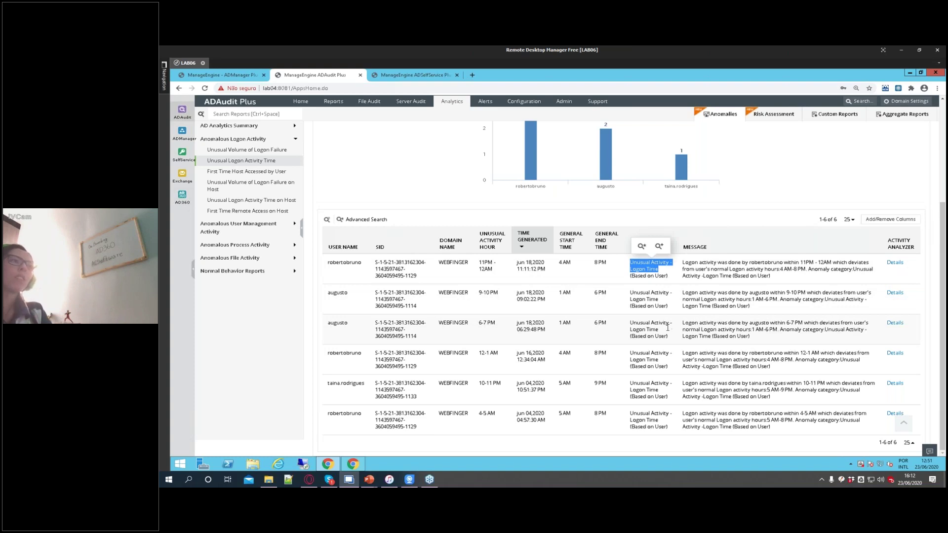
{"action": "left_click", "coordinate": [416, 179]}
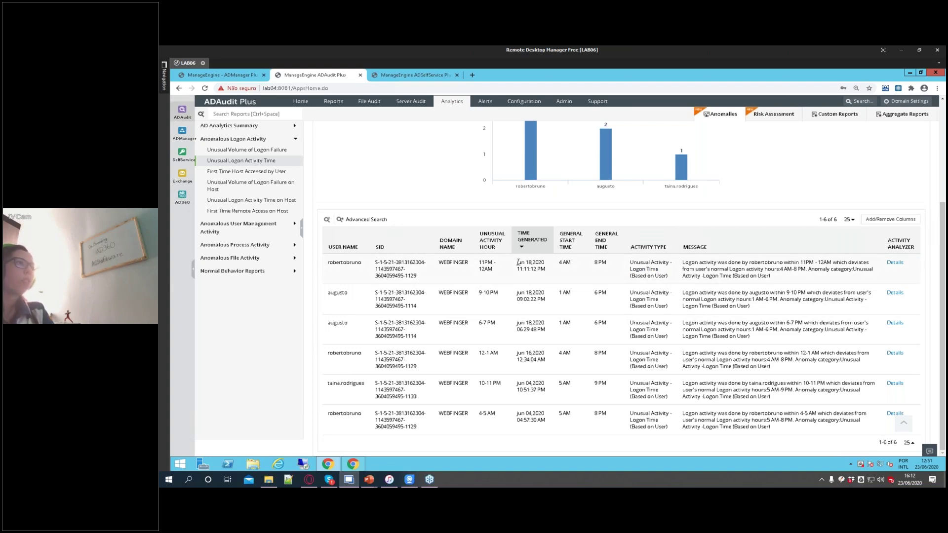
{"action": "left_click_drag", "start_coordinate": [519, 269], "coordinate": [534, 271]}
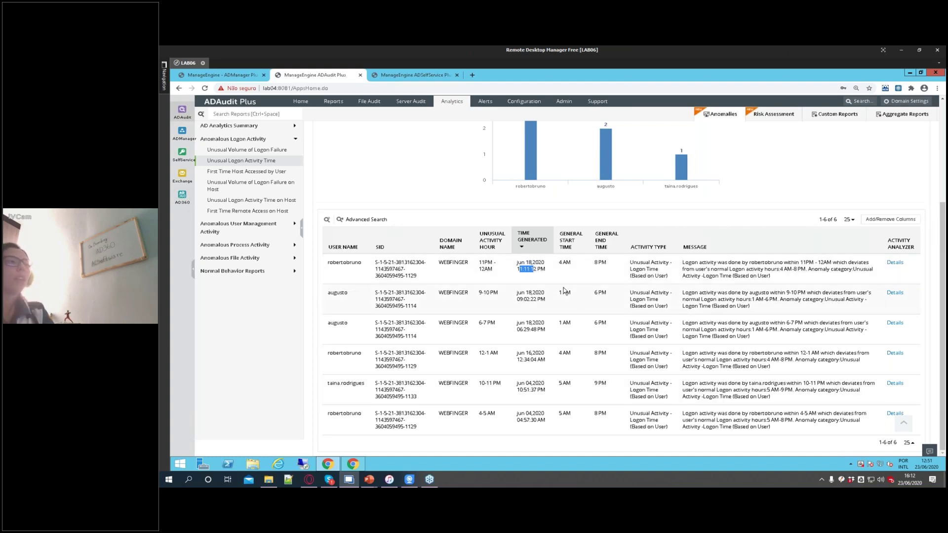
{"action": "left_click", "coordinate": [560, 263]}
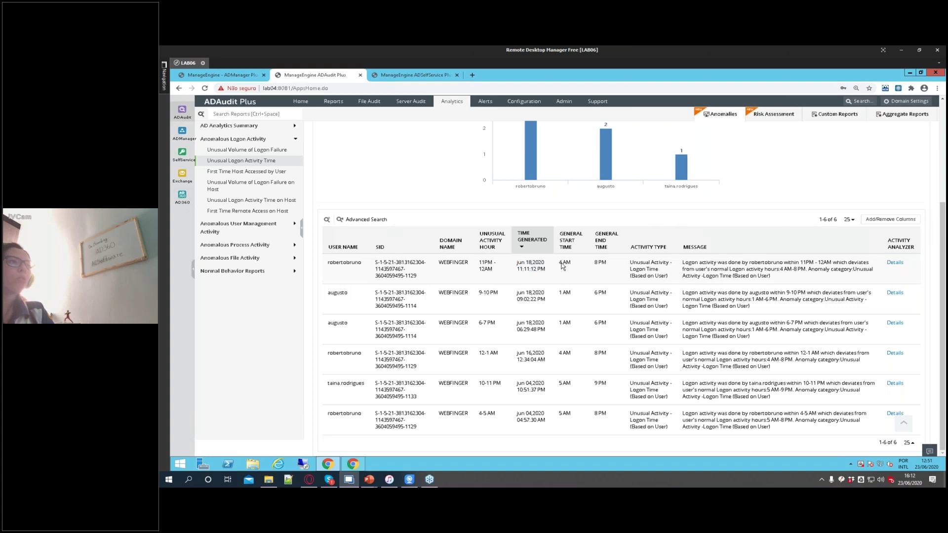
{"action": "left_click_drag", "start_coordinate": [594, 262], "coordinate": [606, 265]}
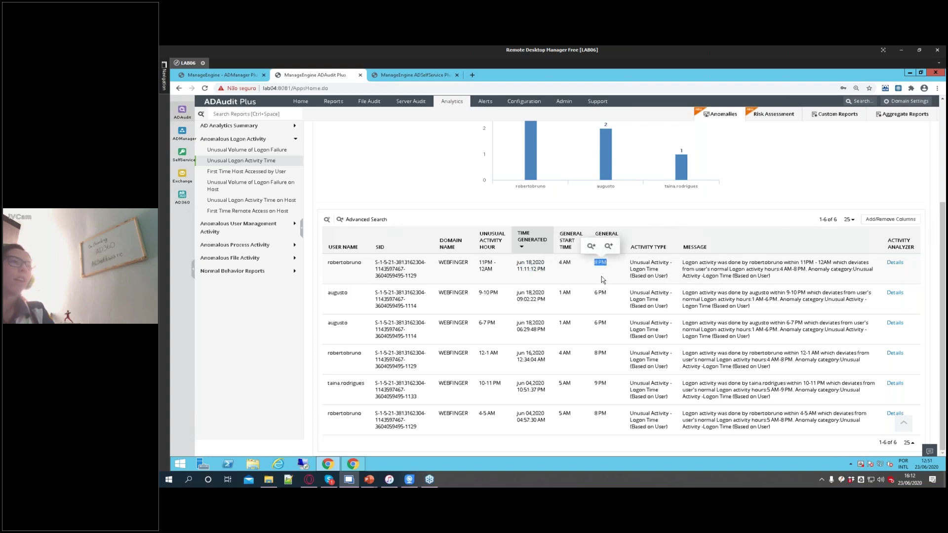
{"action": "left_click", "coordinate": [565, 264]}
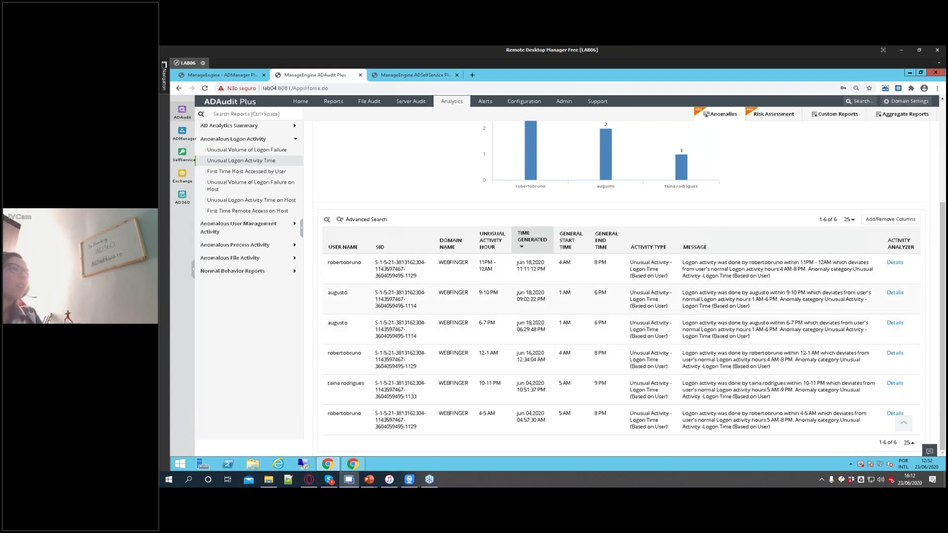
{"action": "left_click_drag", "start_coordinate": [481, 262], "coordinate": [493, 270]}
{"action": "left_click", "coordinate": [491, 269]}
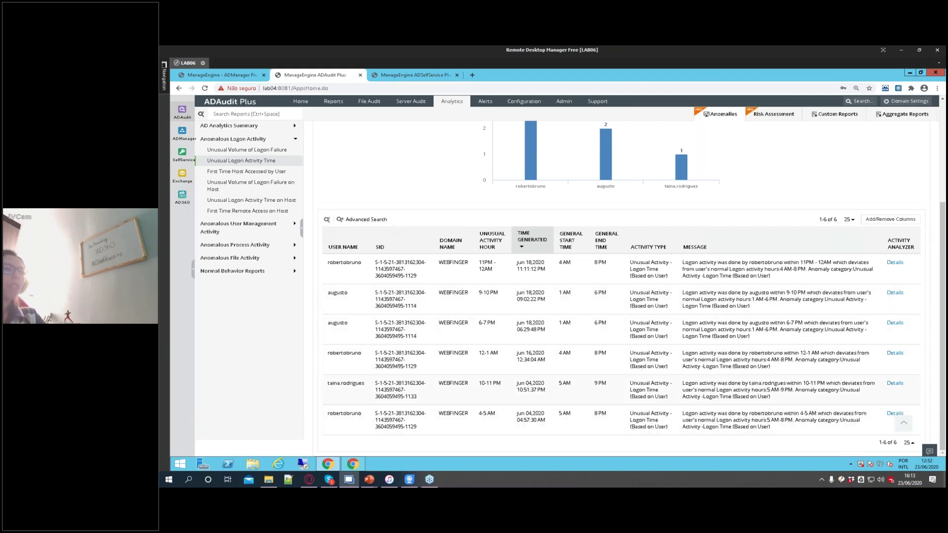
- Open First Time Host Accessed by User and mark the Jun 02 10:34 access entry
{"action": "scroll", "coordinate": [220, 339], "scroll_direction": "up", "scroll_amount": 2}
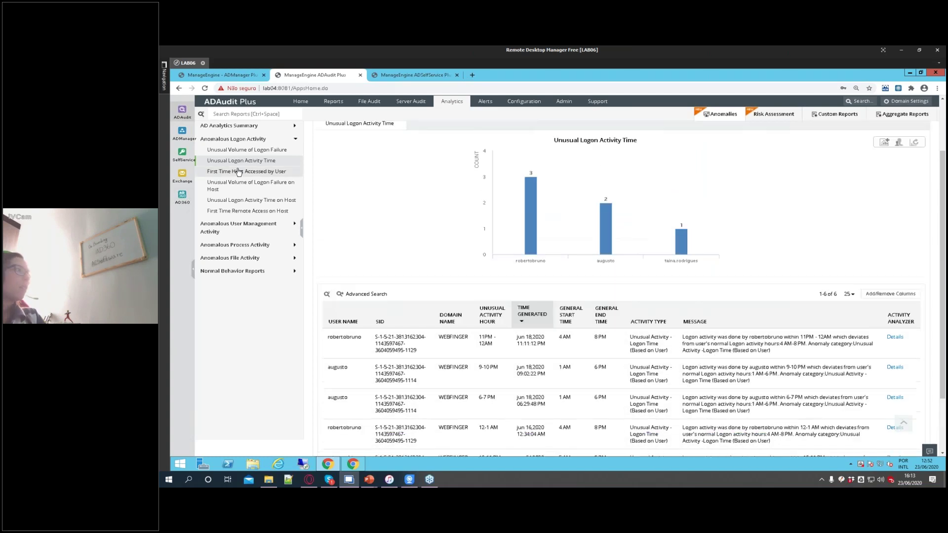
{"action": "left_click", "coordinate": [239, 171]}
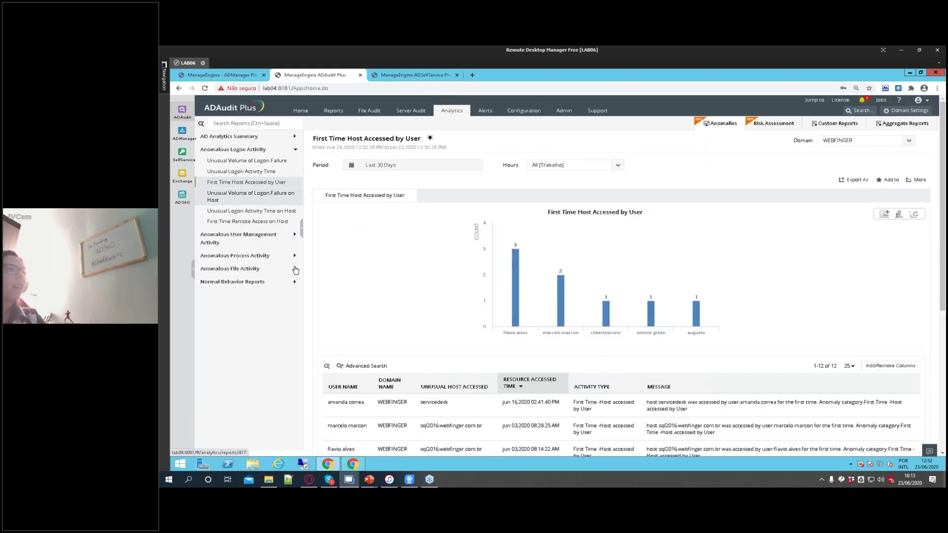
{"action": "scroll", "coordinate": [331, 291], "scroll_direction": "down", "scroll_amount": 4}
{"action": "left_click_drag", "start_coordinate": [329, 286], "coordinate": [438, 287]}
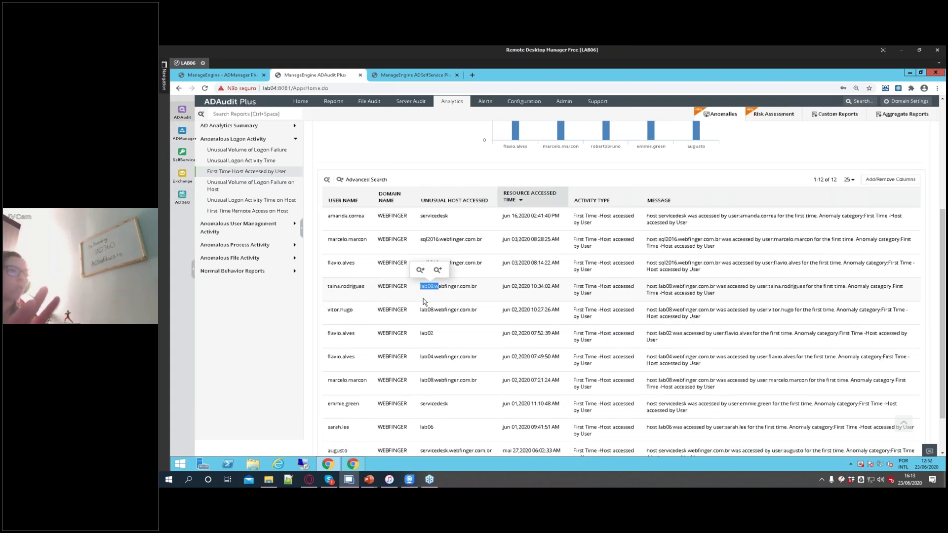
{"action": "left_click_drag", "start_coordinate": [502, 287], "coordinate": [559, 287]}
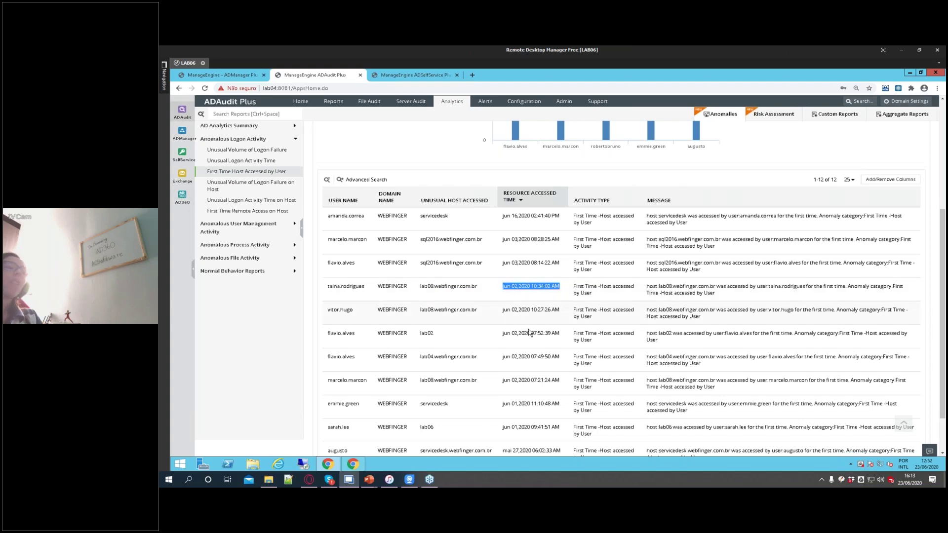
- Expand the Anomalous Process Activity and Anomalous File Activity report groups in the sidebar
{"action": "scroll", "coordinate": [296, 435], "scroll_direction": "up", "scroll_amount": 2}
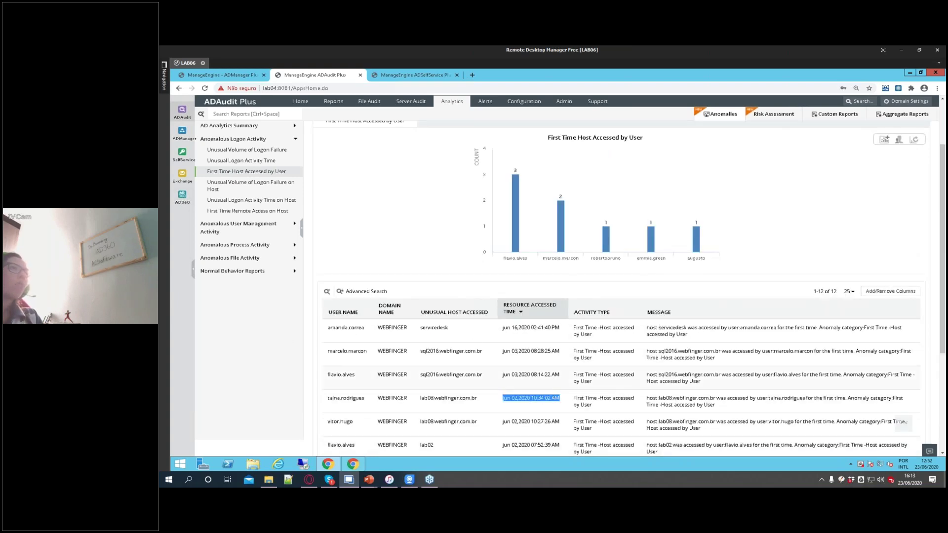
{"action": "scroll", "coordinate": [430, 355], "scroll_direction": "up", "scroll_amount": 2}
{"action": "left_click", "coordinate": [258, 256]}
{"action": "left_click", "coordinate": [237, 209]}
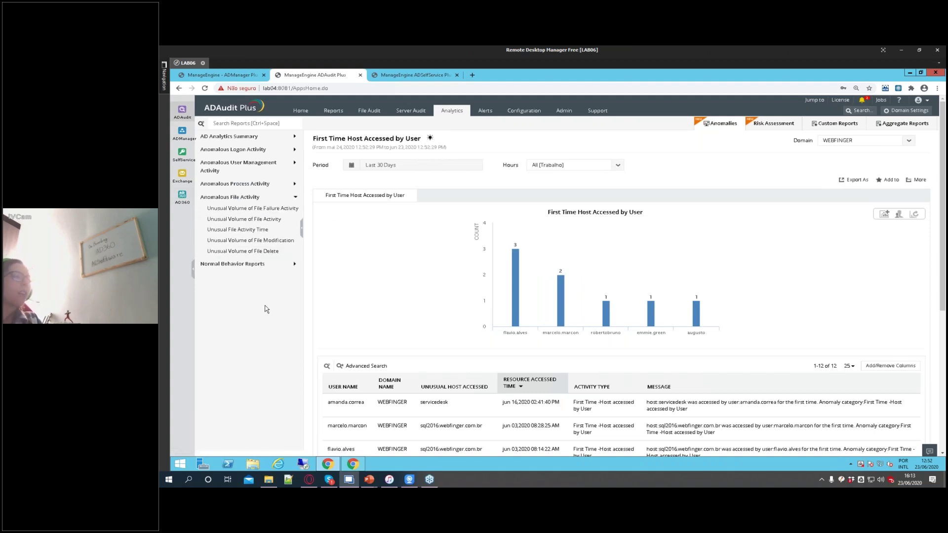
- Open Unusual Volume of File Failure Activity and mark the first row's user, 5-6 PM hour and anomaly message
{"action": "left_click", "coordinate": [251, 211]}
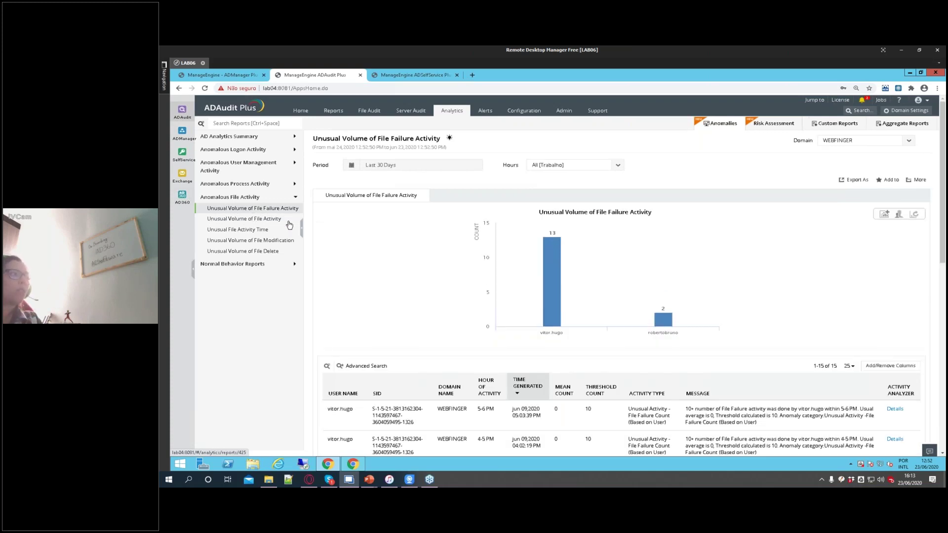
{"action": "scroll", "coordinate": [362, 281], "scroll_direction": "down", "scroll_amount": 3}
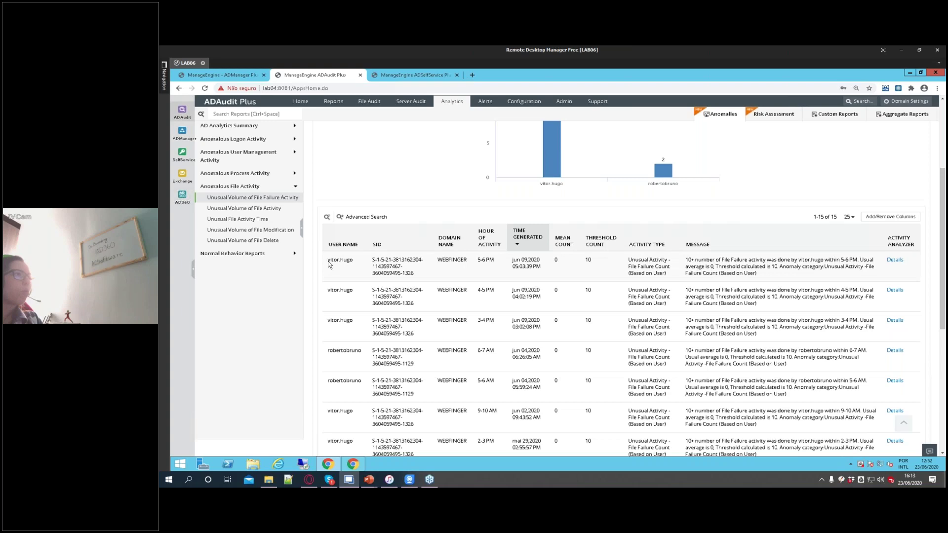
{"action": "left_click_drag", "start_coordinate": [327, 260], "coordinate": [344, 261]}
{"action": "left_click_drag", "start_coordinate": [478, 261], "coordinate": [492, 261]}
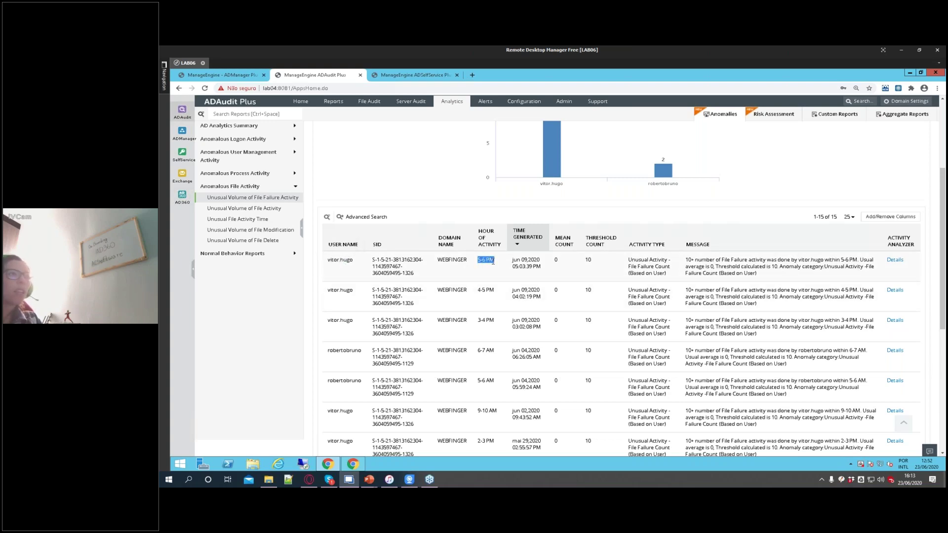
{"action": "left_click_drag", "start_coordinate": [686, 260], "coordinate": [858, 260]}
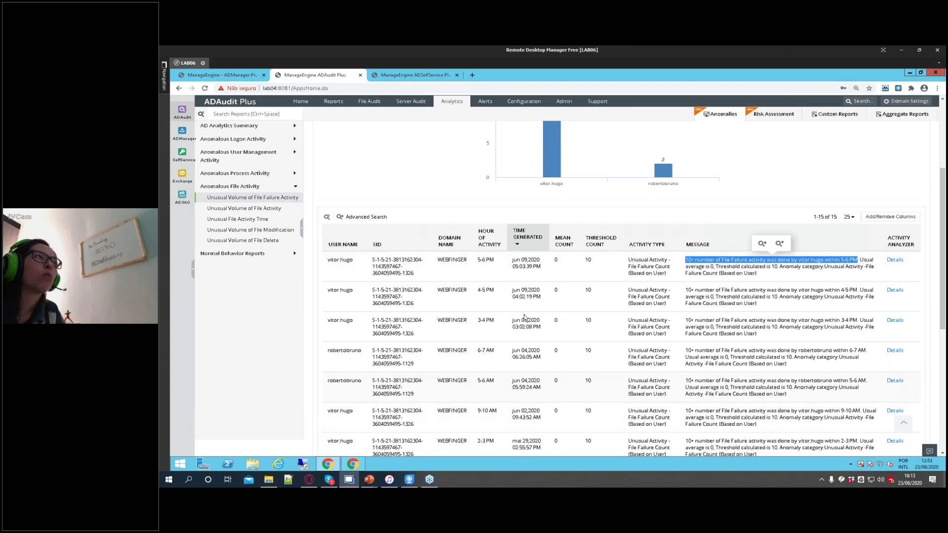
{"action": "scroll", "coordinate": [672, 266], "scroll_direction": "up", "scroll_amount": 2}
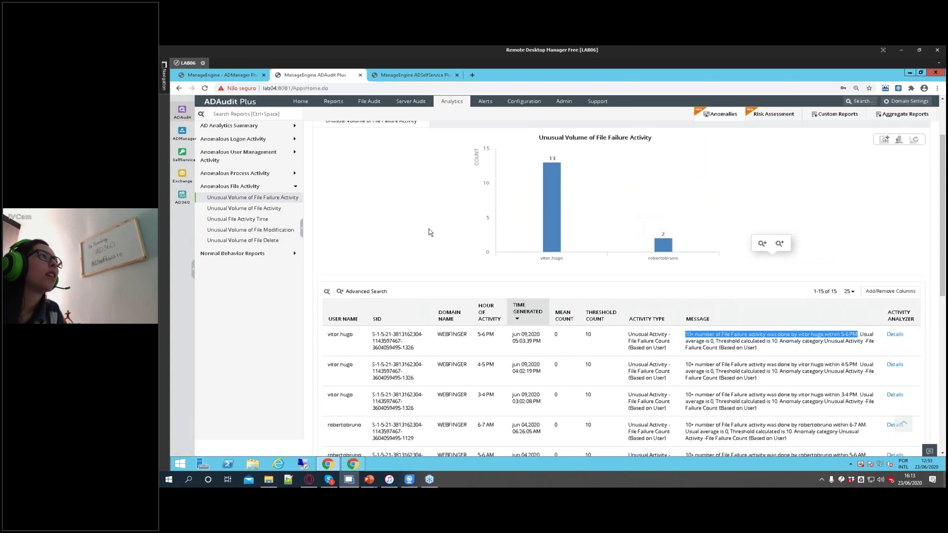
{"action": "scroll", "coordinate": [494, 227], "scroll_direction": "up", "scroll_amount": 1}
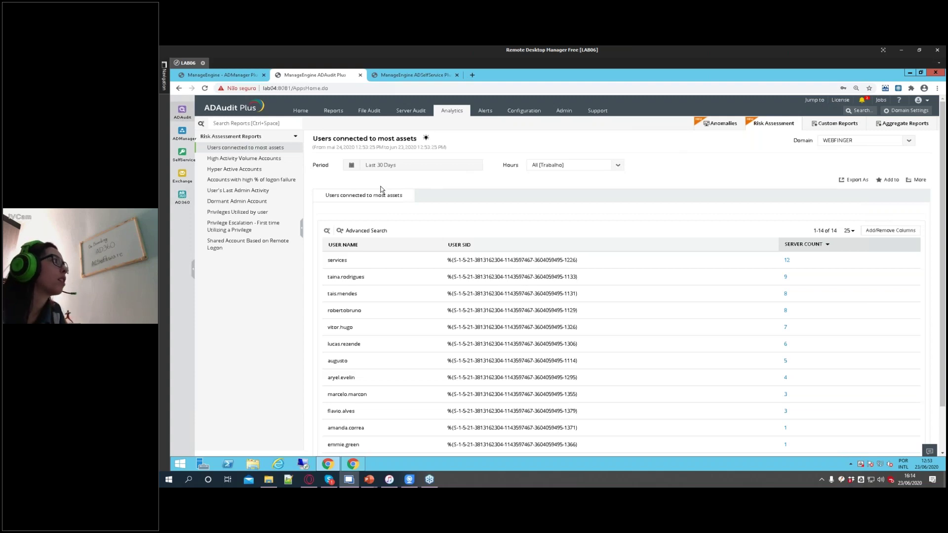
- Run High Activity Volume Accounts for Logon Failure Count (Based on User) only
{"action": "left_click", "coordinate": [250, 149]}
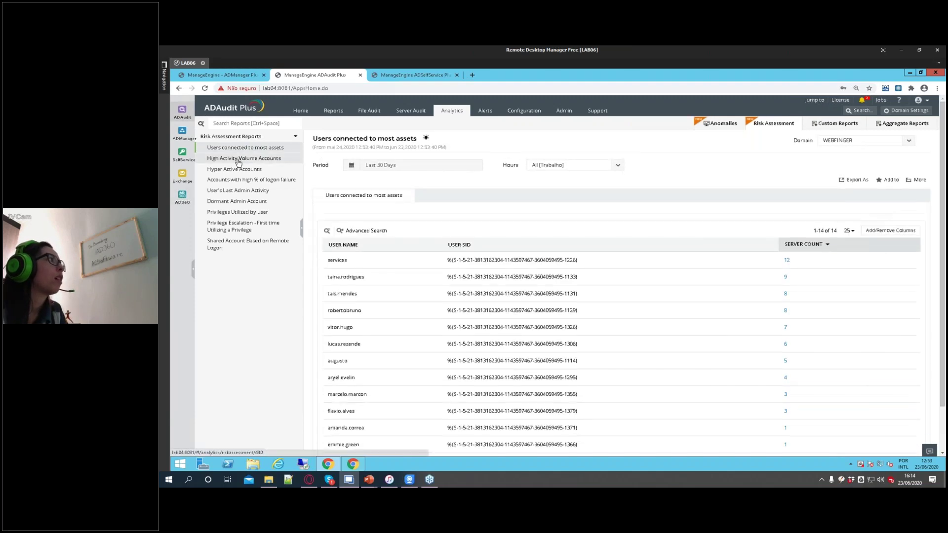
{"action": "left_click", "coordinate": [235, 158]}
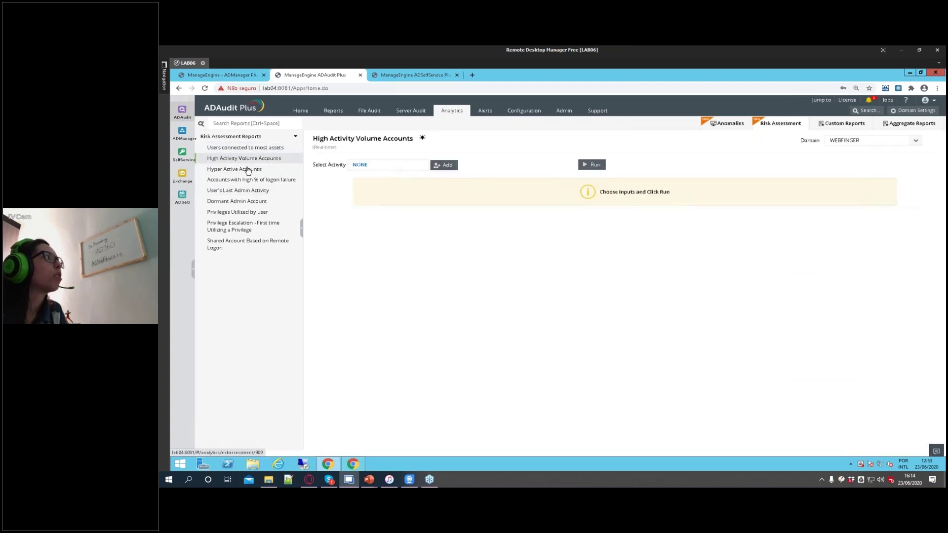
{"action": "left_click", "coordinate": [381, 166]}
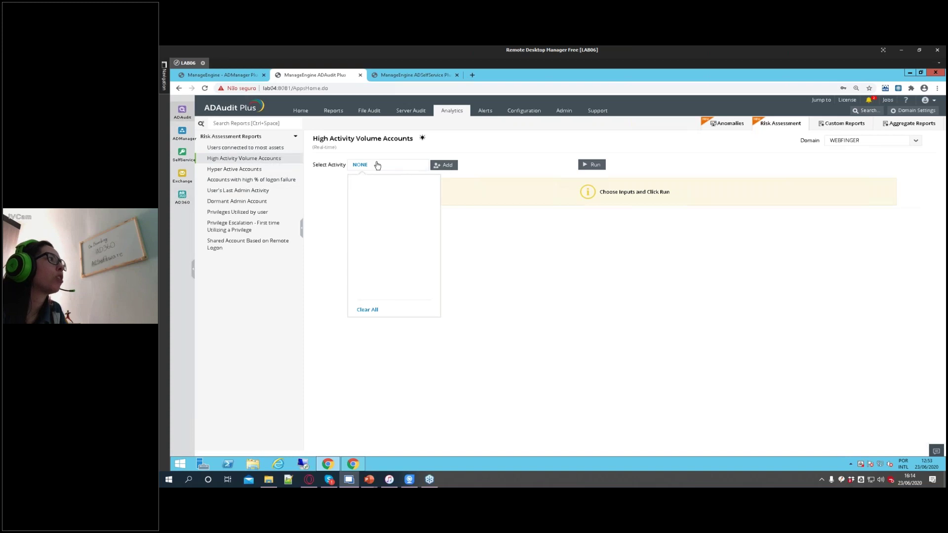
{"action": "left_click", "coordinate": [435, 167]}
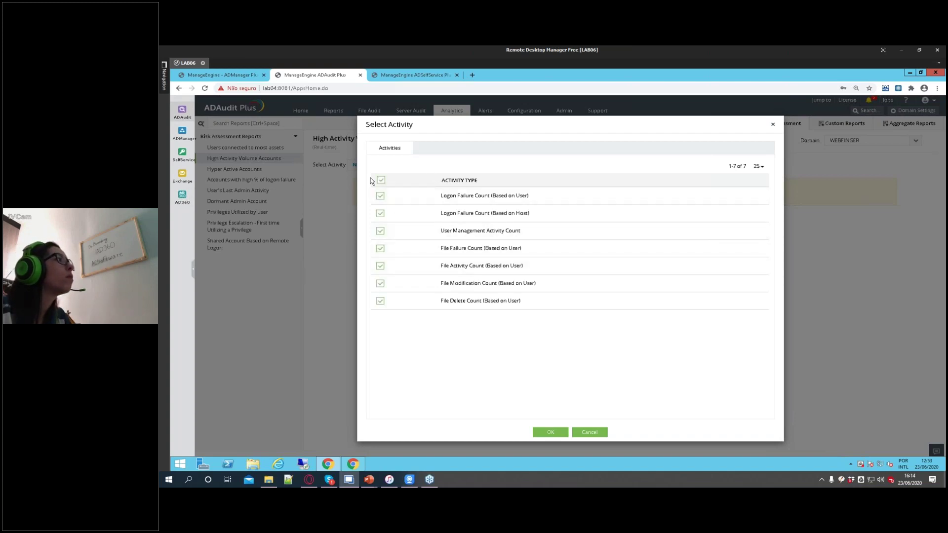
{"action": "left_click", "coordinate": [381, 197]}
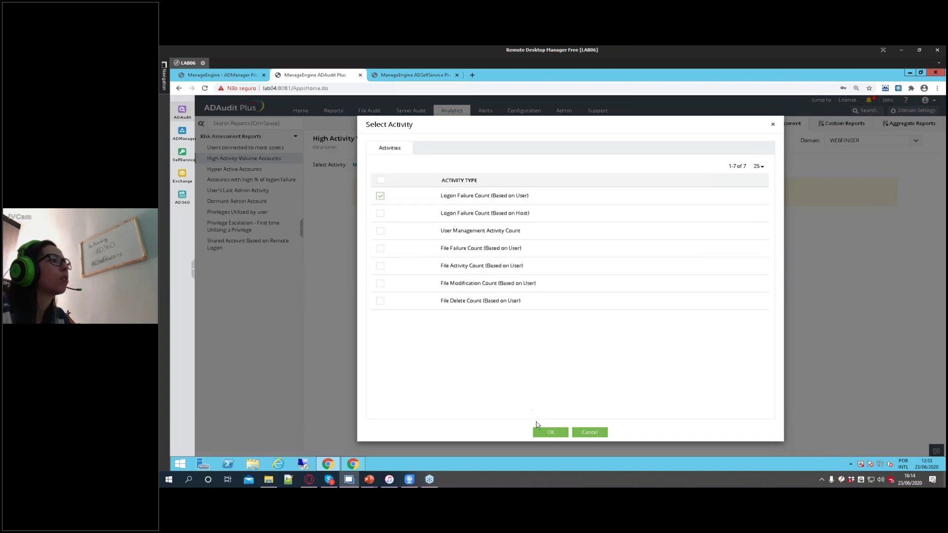
{"action": "left_click", "coordinate": [551, 432]}
{"action": "left_click", "coordinate": [595, 168]}
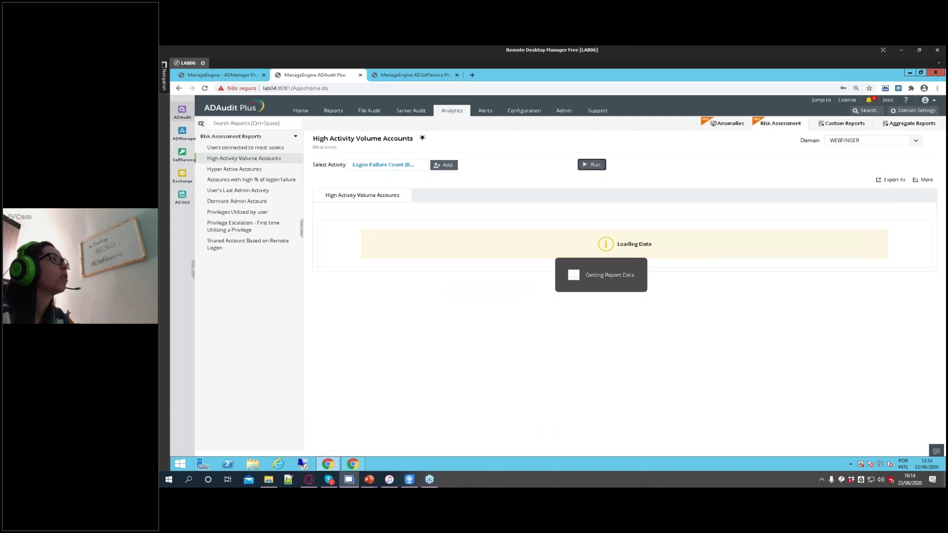
- Mark the top failure entry and its 1135 average daily count, then open Dormant Admin Account
{"action": "scroll", "coordinate": [408, 330], "scroll_direction": "down", "scroll_amount": 2}
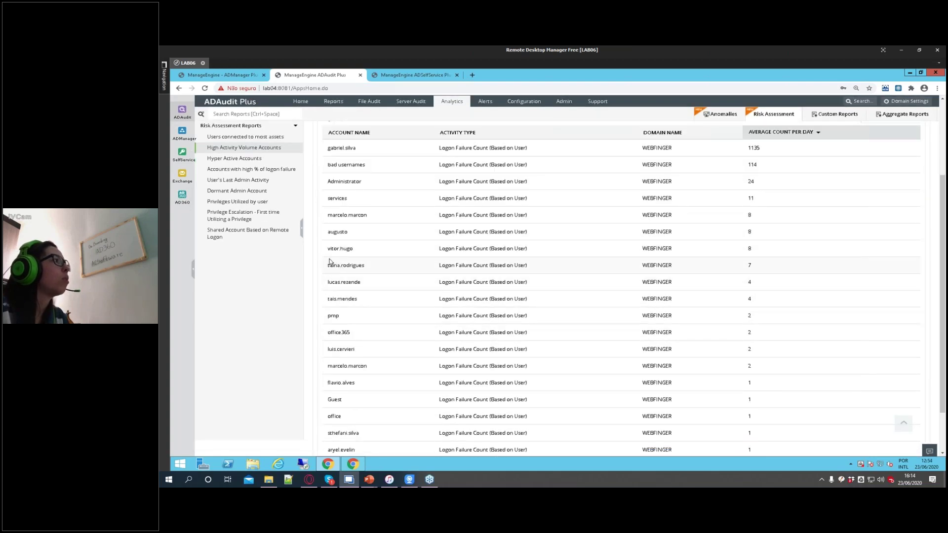
{"action": "left_click_drag", "start_coordinate": [328, 266], "coordinate": [748, 265]}
{"action": "scroll", "coordinate": [367, 334], "scroll_direction": "up", "scroll_amount": 2}
{"action": "left_click_drag", "start_coordinate": [327, 223], "coordinate": [765, 225]}
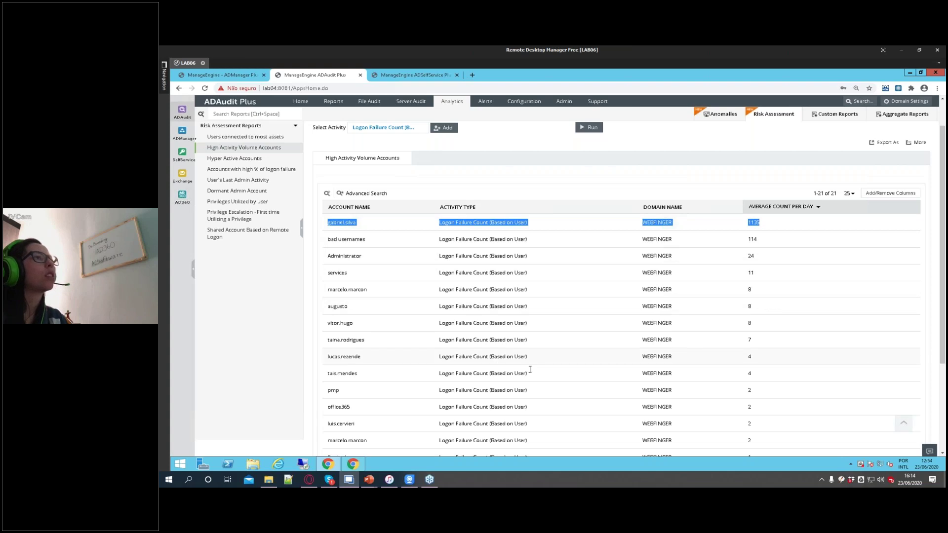
{"action": "scroll", "coordinate": [578, 349], "scroll_direction": "up", "scroll_amount": 1}
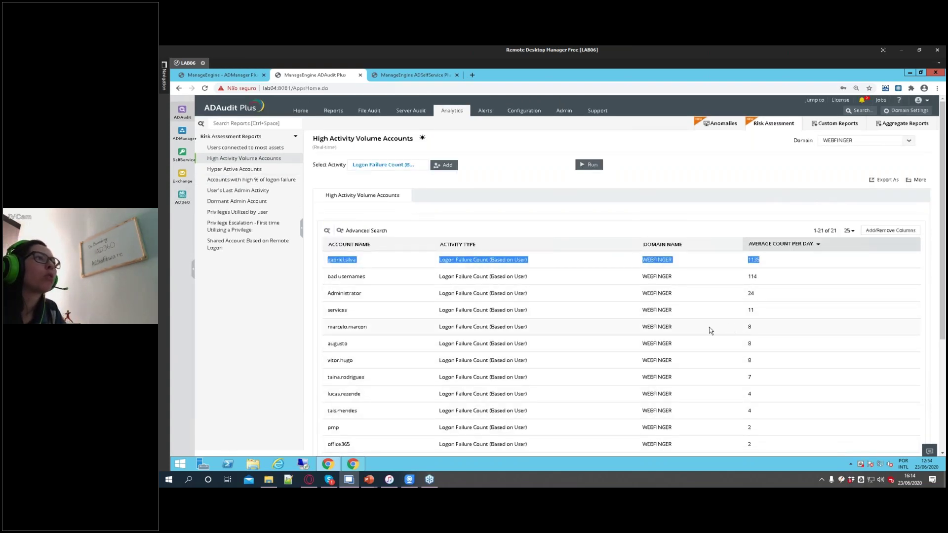
{"action": "double_click", "coordinate": [753, 260]}
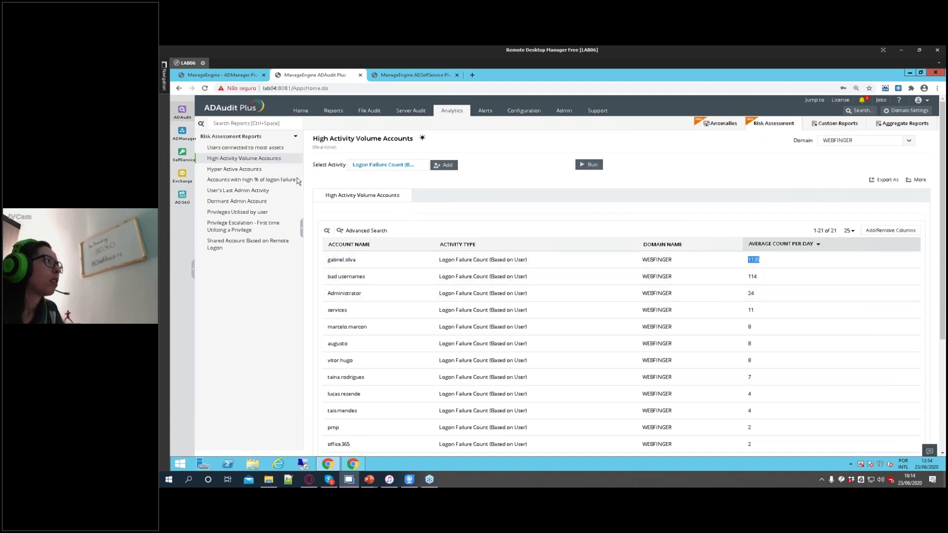
{"action": "left_click", "coordinate": [235, 202]}
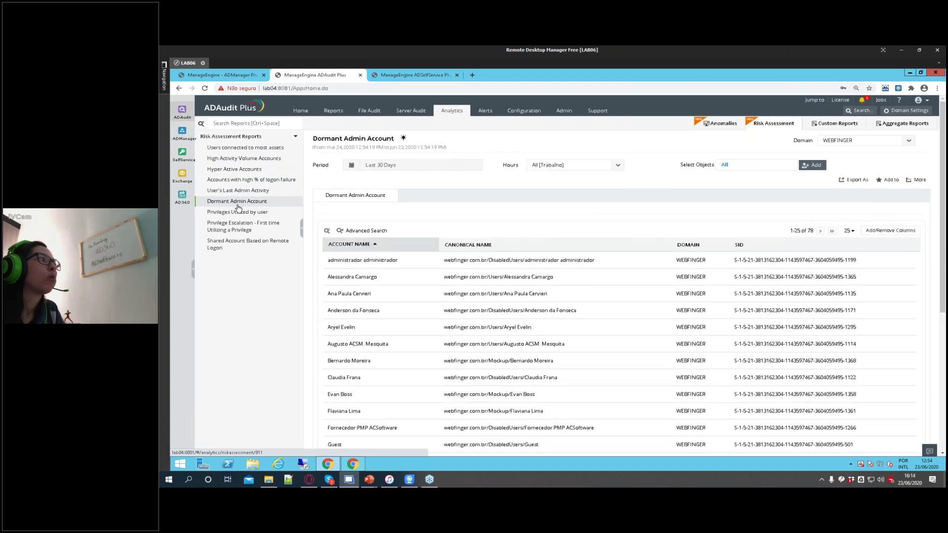
{"action": "scroll", "coordinate": [441, 309], "scroll_direction": "down", "scroll_amount": 1}
{"action": "scroll", "coordinate": [442, 310], "scroll_direction": "down", "scroll_amount": 1}
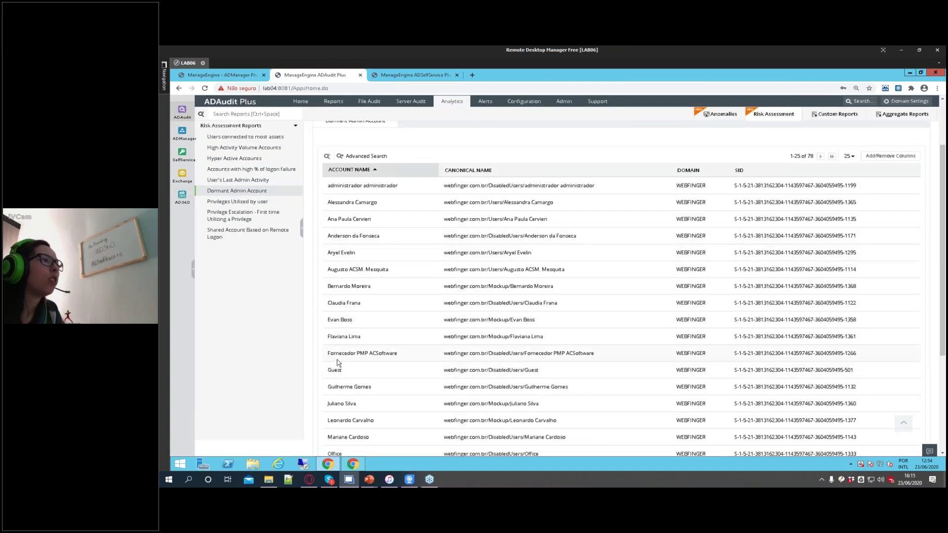
{"action": "scroll", "coordinate": [341, 365], "scroll_direction": "down", "scroll_amount": 2}
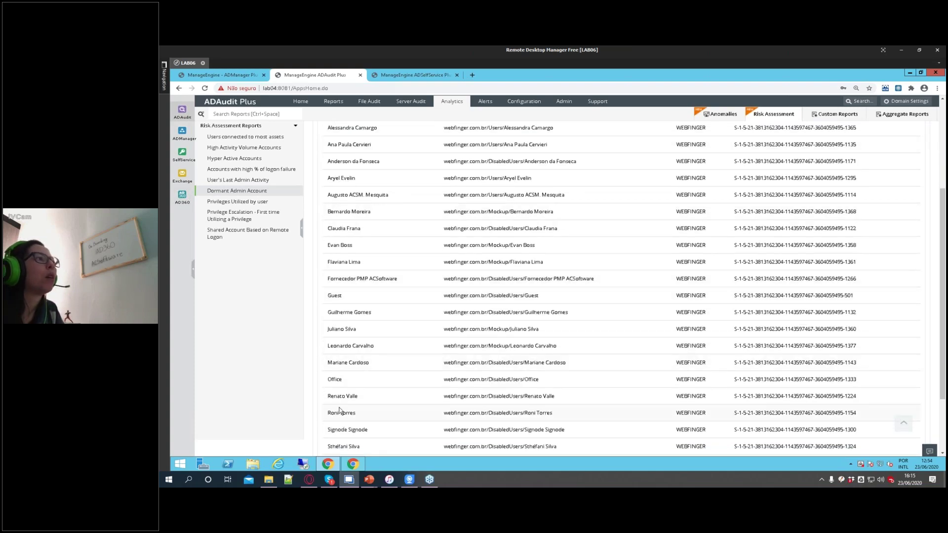
{"action": "left_click_drag", "start_coordinate": [488, 311], "coordinate": [513, 312]}
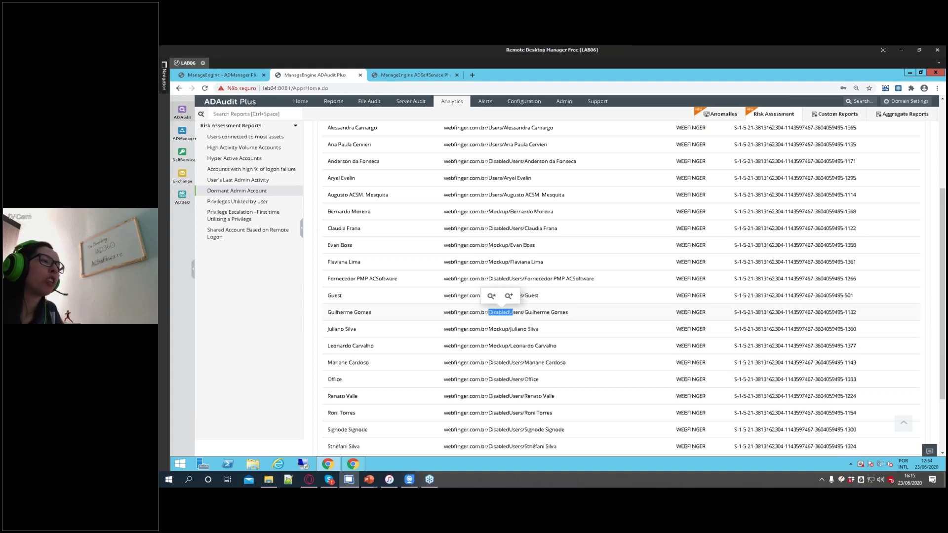
{"action": "scroll", "coordinate": [621, 287], "scroll_direction": "down", "scroll_amount": 2}
{"action": "left_click_drag", "start_coordinate": [489, 359], "coordinate": [544, 360]}
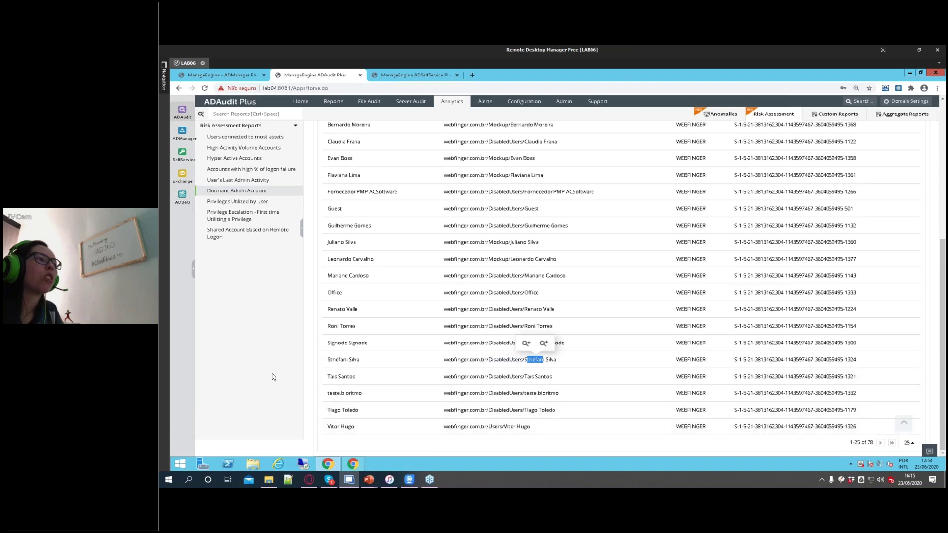
{"action": "scroll", "coordinate": [275, 366], "scroll_direction": "up", "scroll_amount": 5}
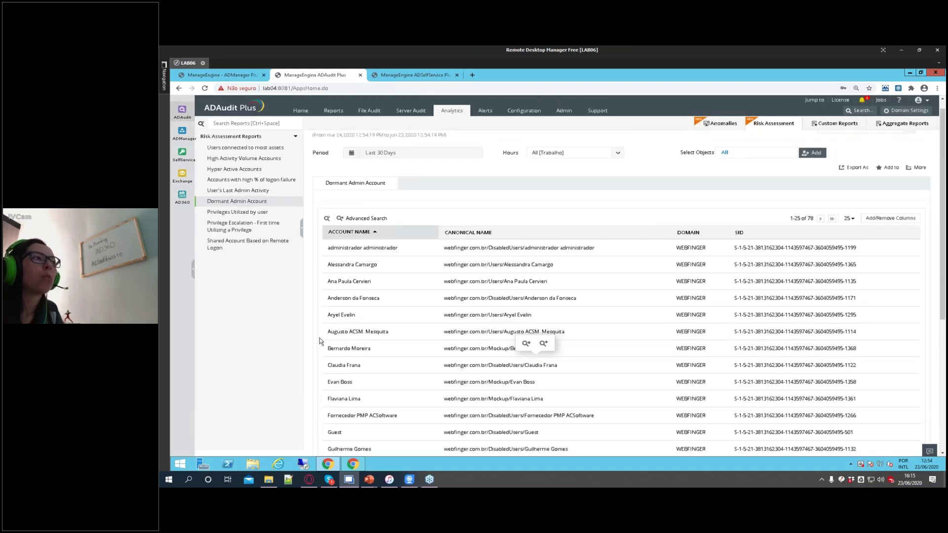
- Open the Privilege Escalation - First time Utilizing a Privilege risk report
{"action": "left_click", "coordinate": [242, 224]}
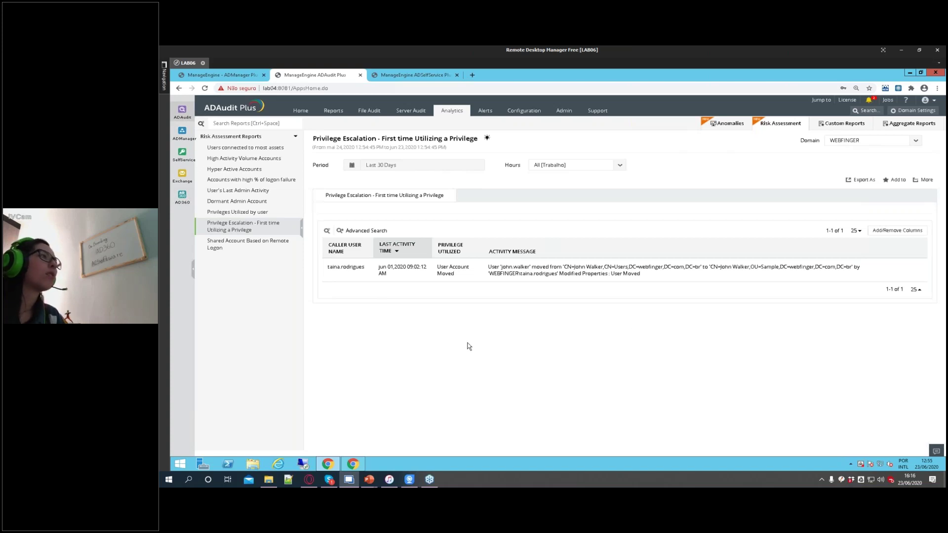
{"action": "key", "text": "alt+Tab"}
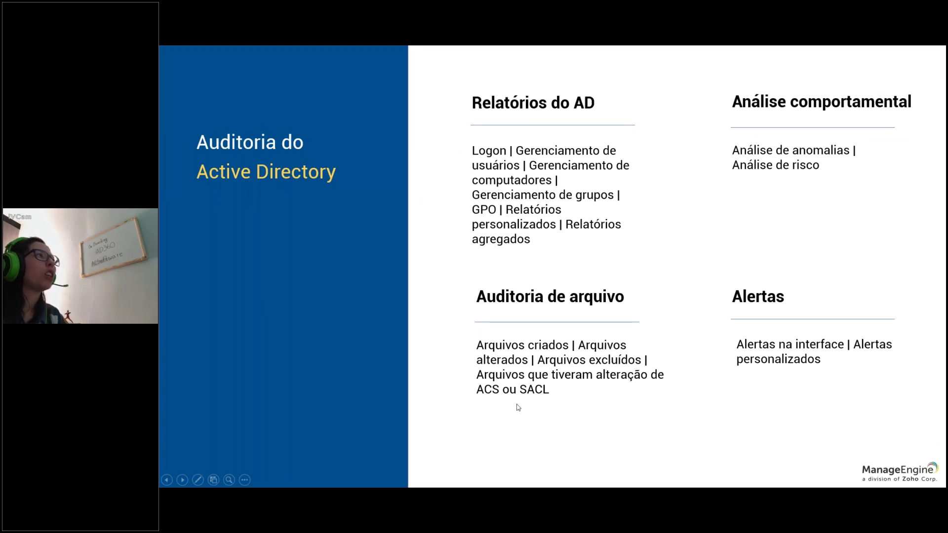
{"action": "key", "text": "alt+Tab"}
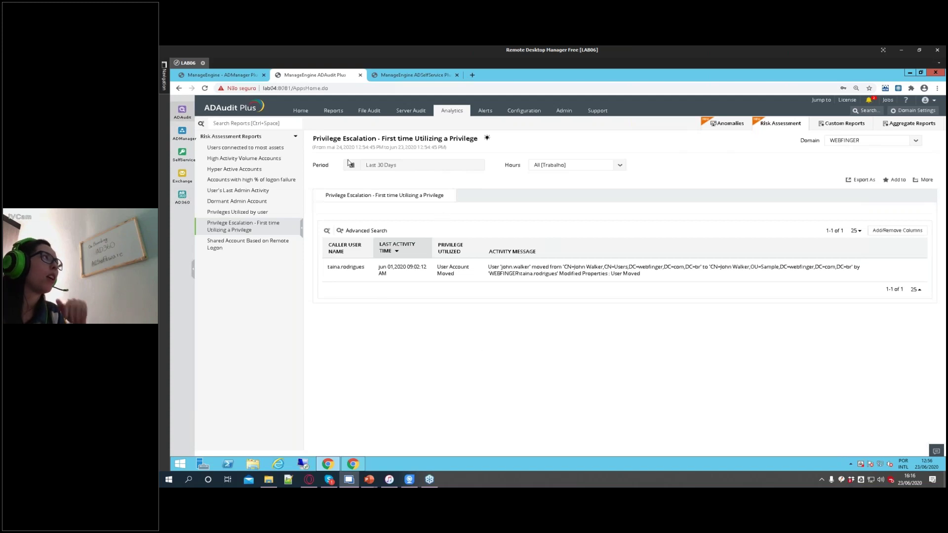
- Switch to File Audit, open the Windows File Server configuration and highlight its Audit Policy: Success status
{"action": "left_click", "coordinate": [334, 111]}
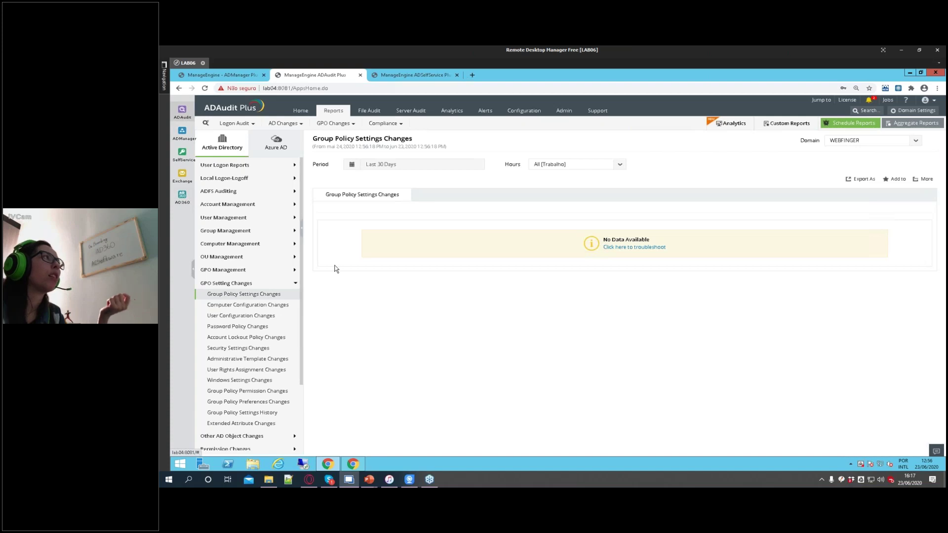
{"action": "left_click", "coordinate": [369, 110]}
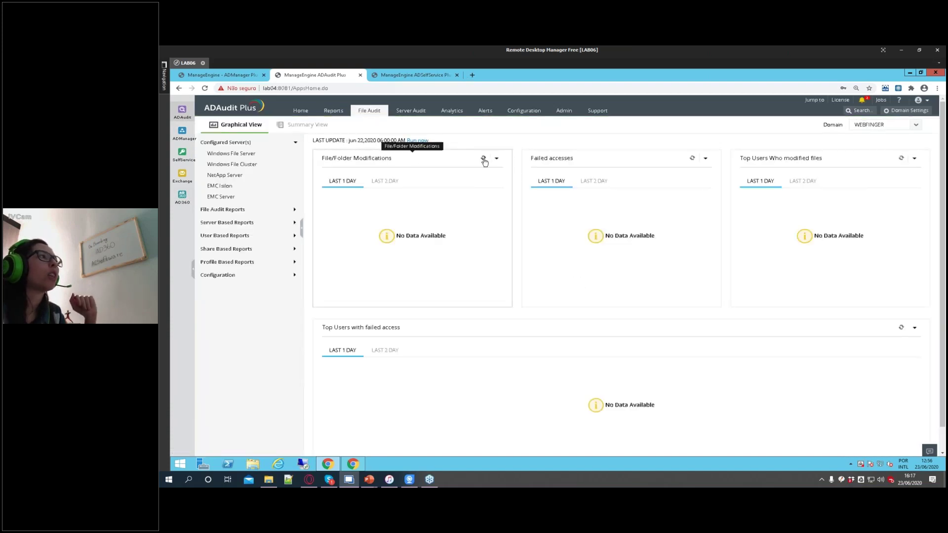
{"action": "left_click", "coordinate": [248, 154]}
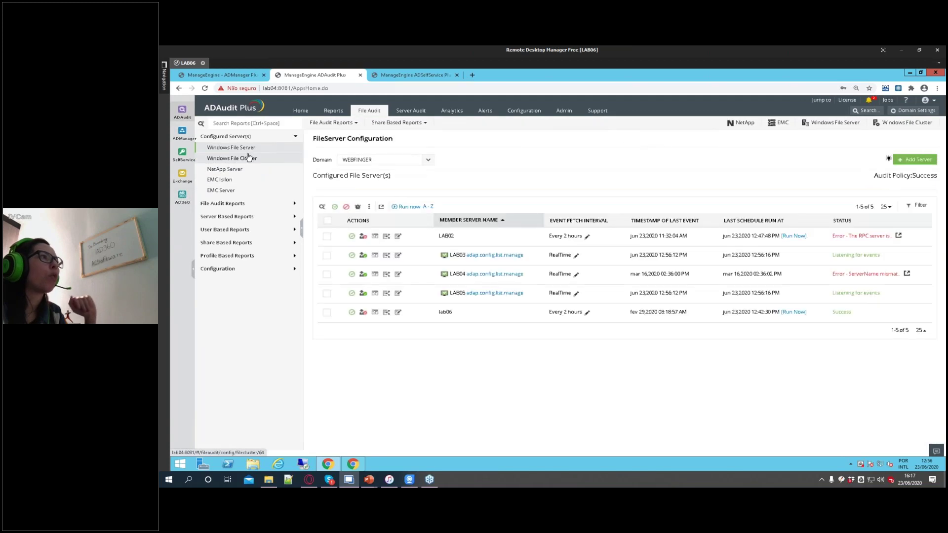
{"action": "mouse_move", "coordinate": [445, 293]}
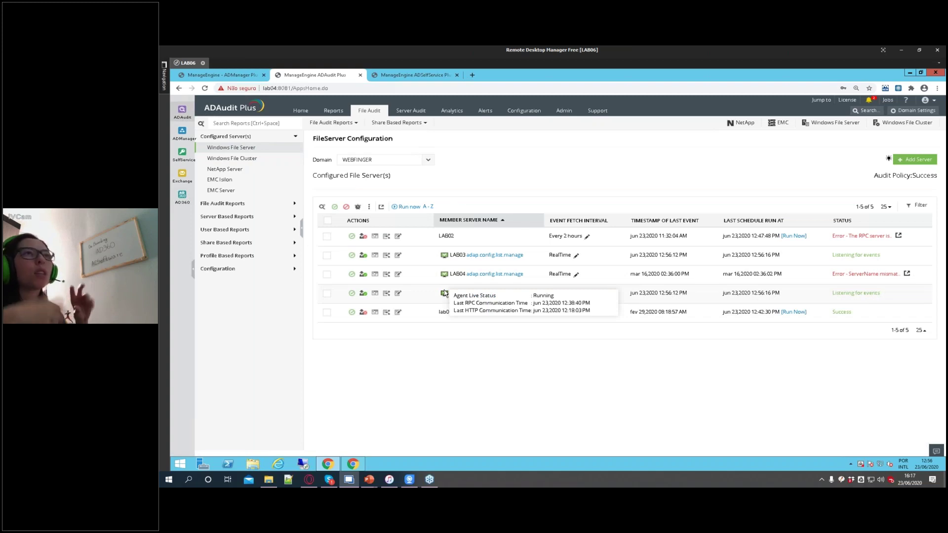
{"action": "left_click_drag", "start_coordinate": [878, 176], "coordinate": [929, 176]}
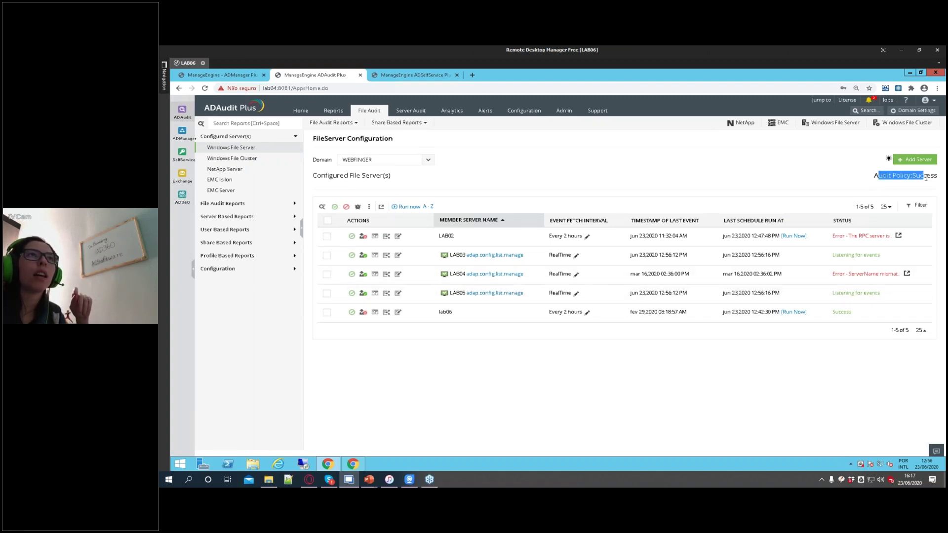
{"action": "left_click", "coordinate": [918, 177]}
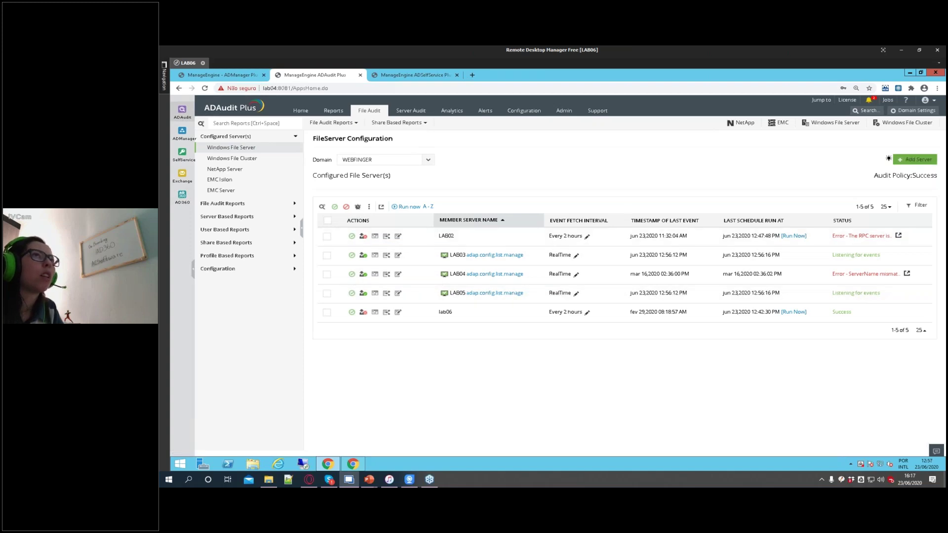
- Preview adding the AD server and its shares via Add Server, then close the wizard unchanged
{"action": "left_click", "coordinate": [916, 160]}
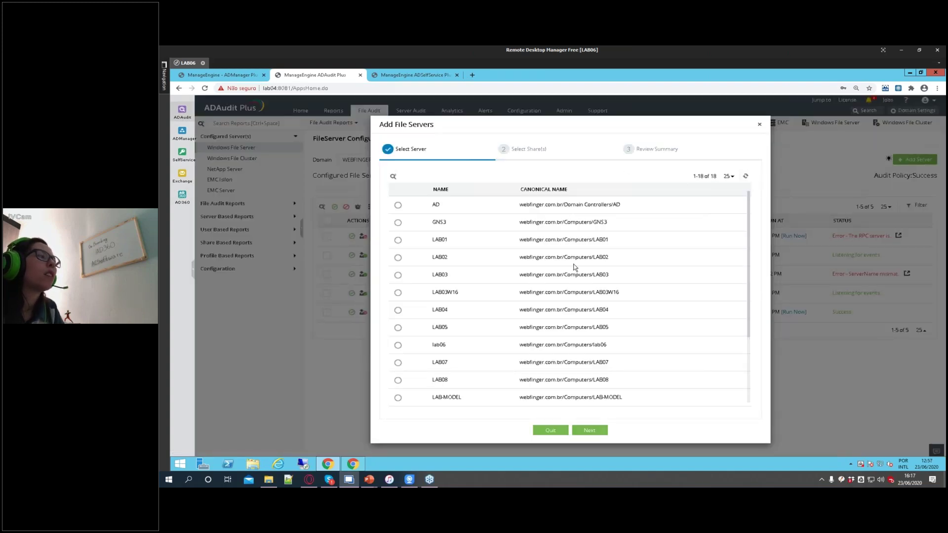
{"action": "left_click", "coordinate": [473, 207]}
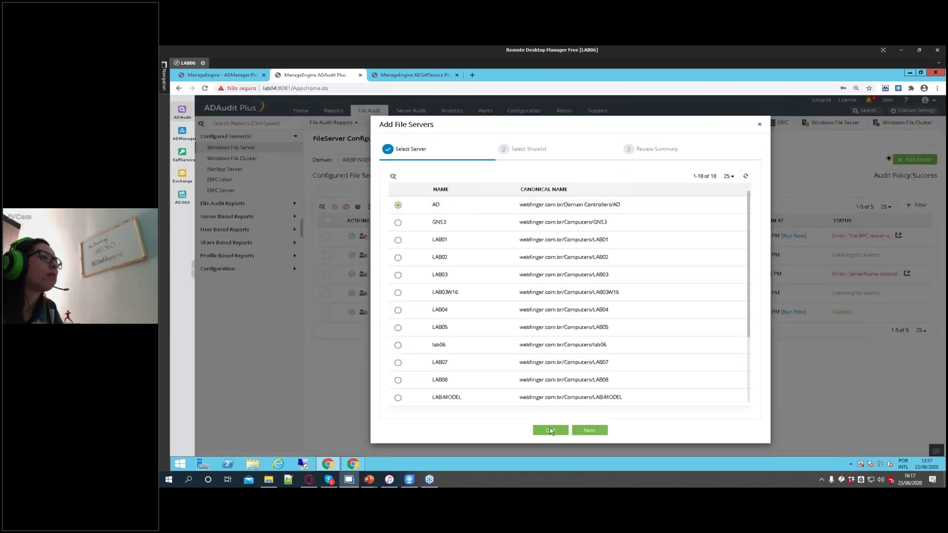
{"action": "left_click", "coordinate": [590, 430]}
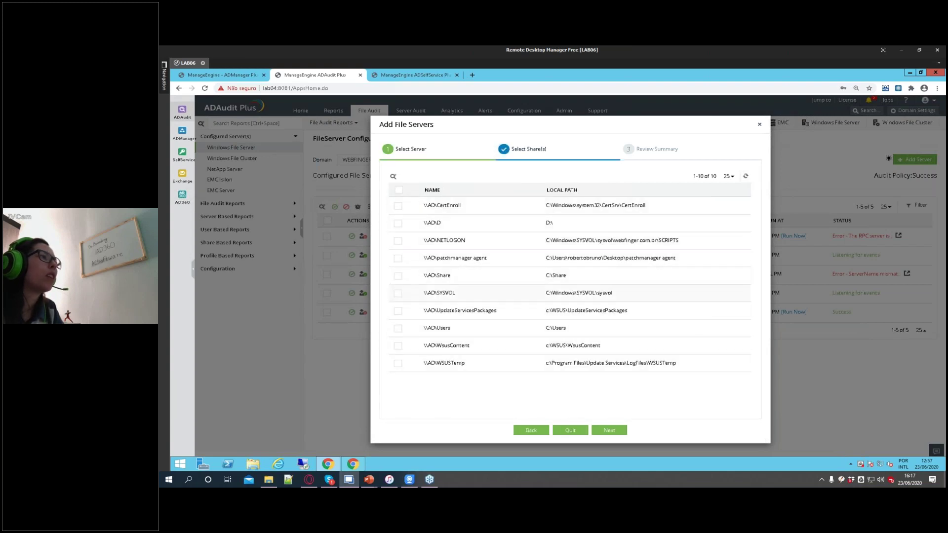
{"action": "left_click", "coordinate": [759, 125]}
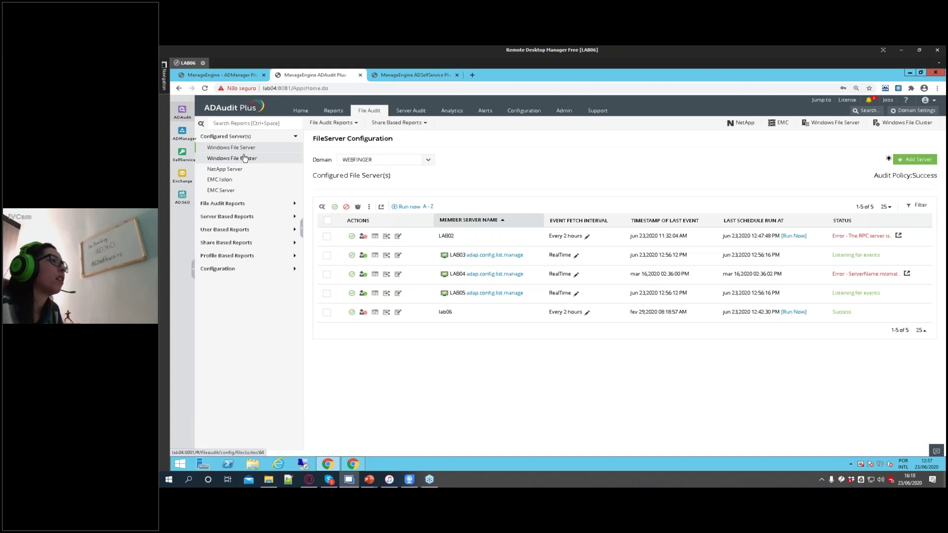
- Expand the file audit reports and open the Summary based on Users report
{"action": "left_click", "coordinate": [238, 205]}
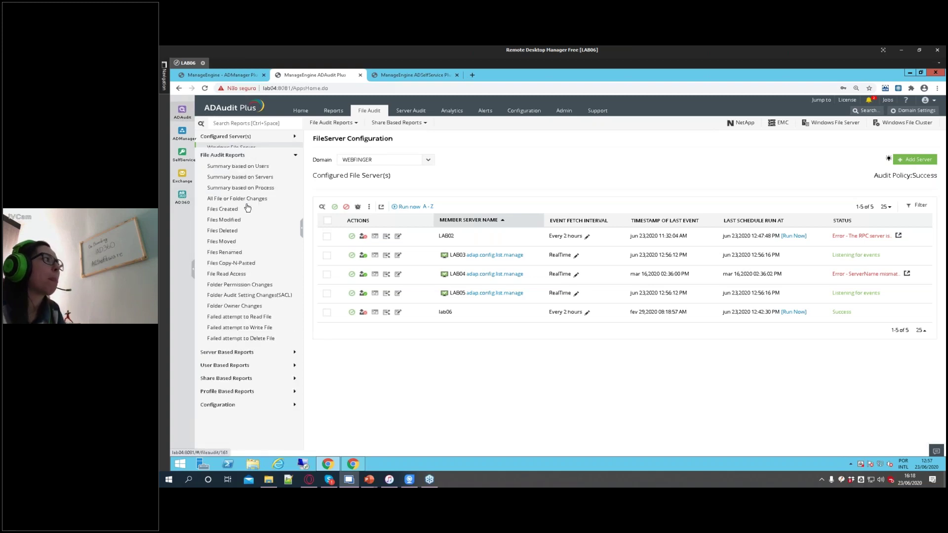
{"action": "left_click", "coordinate": [256, 162]}
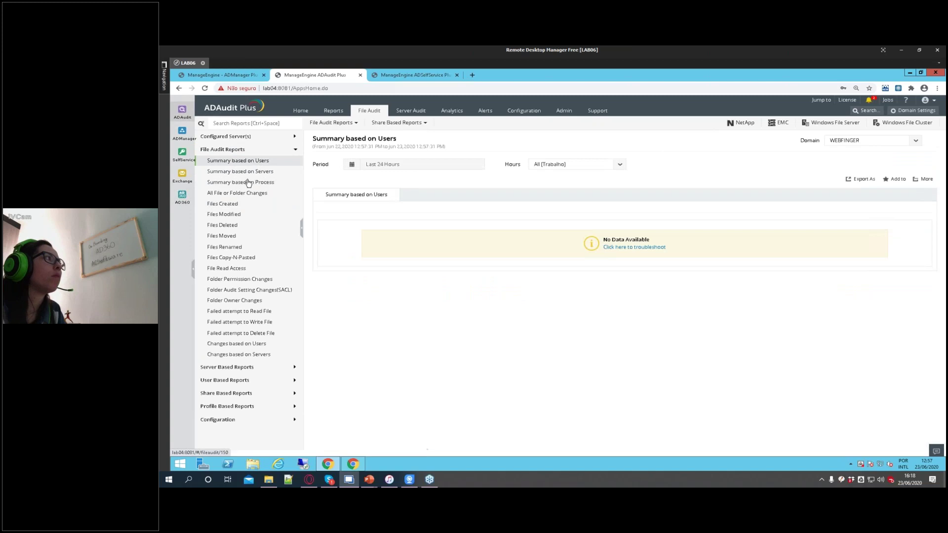
{"action": "left_click", "coordinate": [240, 171]}
{"action": "left_click", "coordinate": [238, 160]}
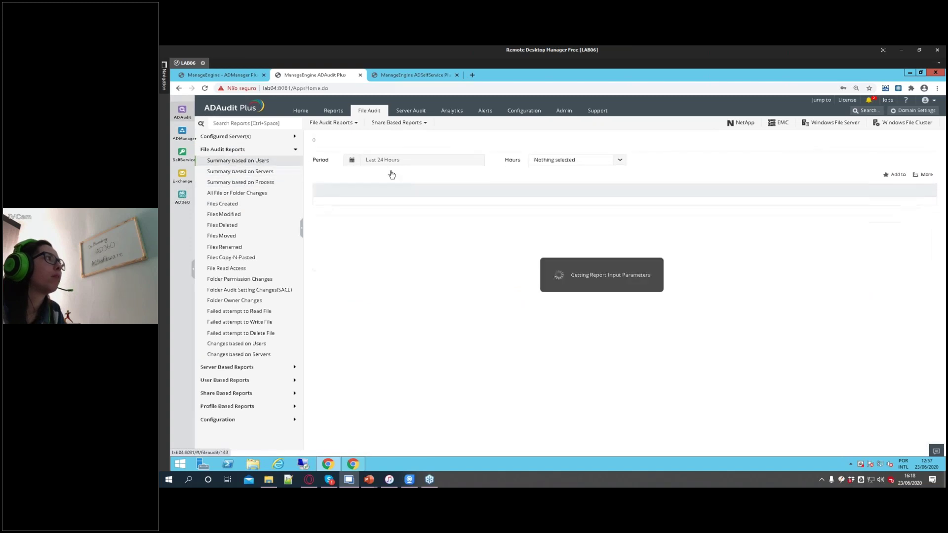
- Set the report period to the last 600 hours and apply it
{"action": "left_click", "coordinate": [389, 167]}
{"action": "left_click", "coordinate": [411, 262]}
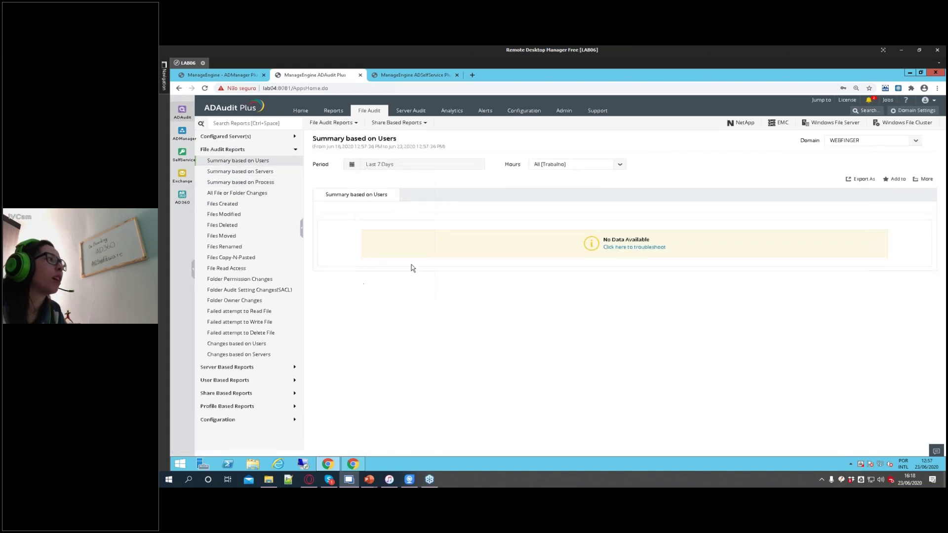
{"action": "left_click", "coordinate": [402, 167]}
{"action": "left_click", "coordinate": [386, 285]}
{"action": "type", "text": "600"}
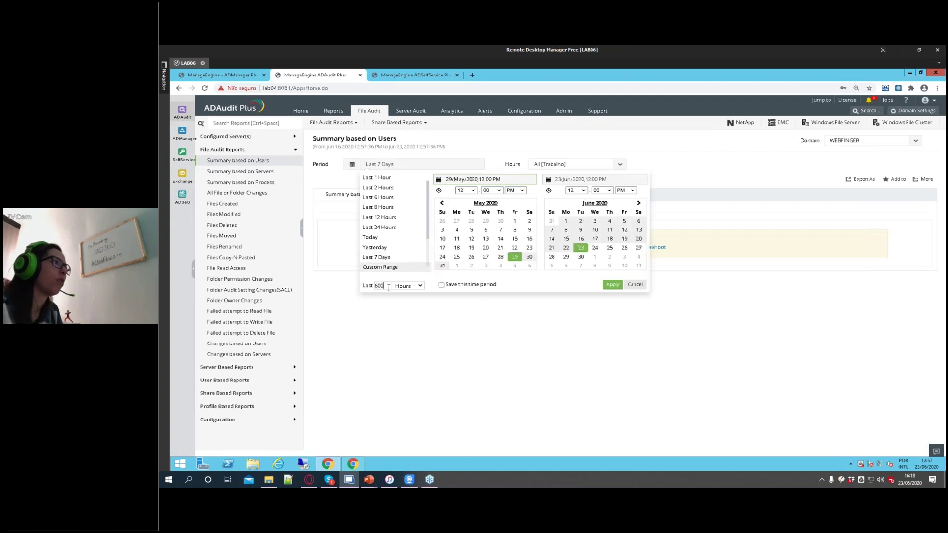
{"action": "left_click", "coordinate": [612, 284]}
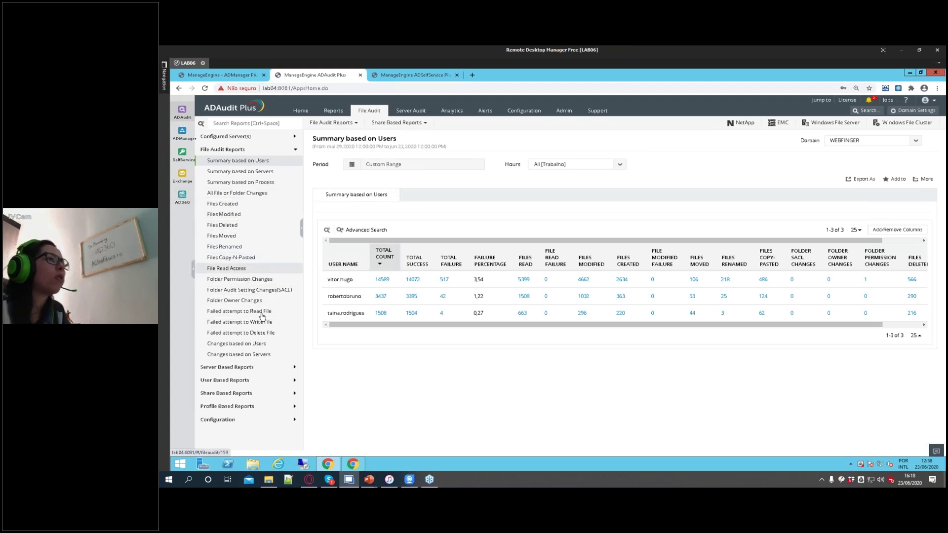
{"action": "left_click_drag", "start_coordinate": [872, 325], "coordinate": [917, 322]}
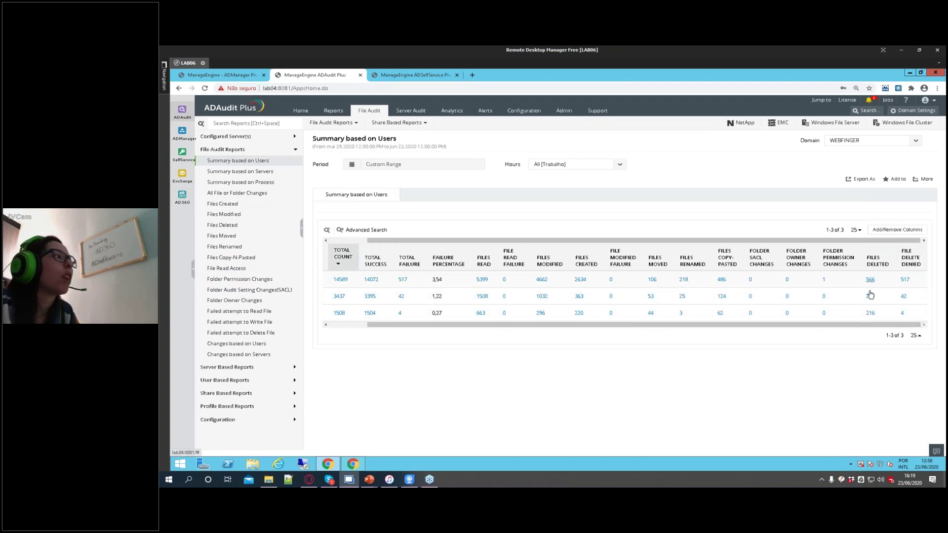
{"action": "left_click_drag", "start_coordinate": [740, 324], "coordinate": [820, 331]}
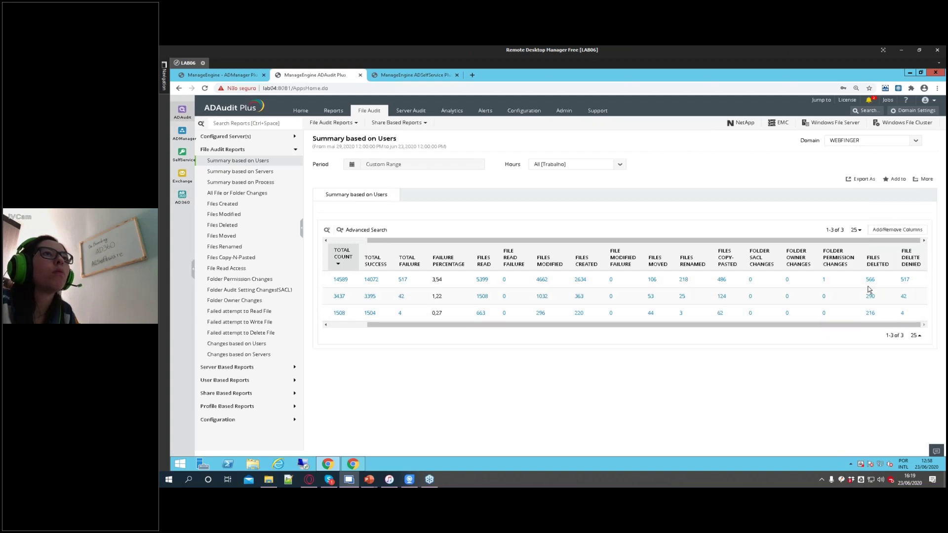
{"action": "left_click", "coordinate": [855, 319]}
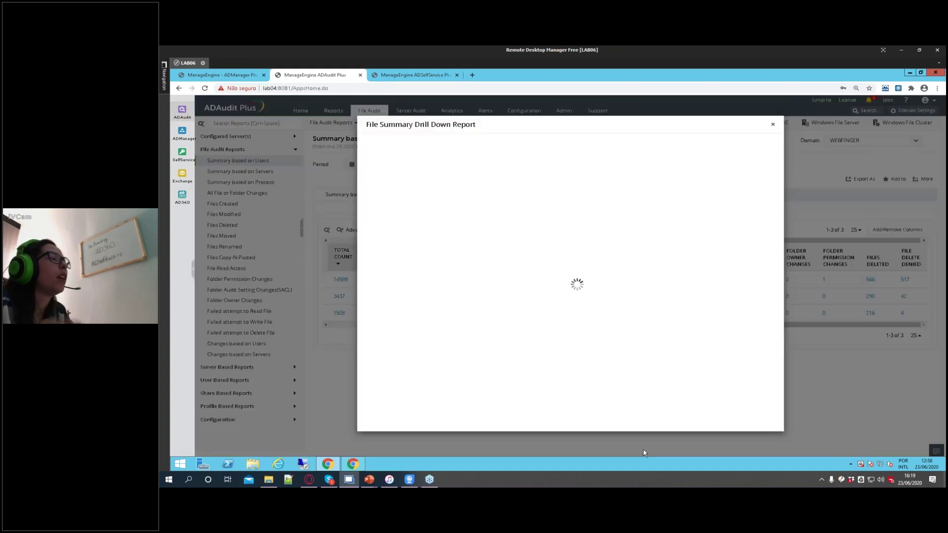
{"action": "left_click_drag", "start_coordinate": [536, 209], "coordinate": [639, 209]}
{"action": "left_click_drag", "start_coordinate": [561, 239], "coordinate": [670, 239]}
{"action": "left_click_drag", "start_coordinate": [552, 269], "coordinate": [569, 269]}
{"action": "triple_click", "coordinate": [550, 308]}
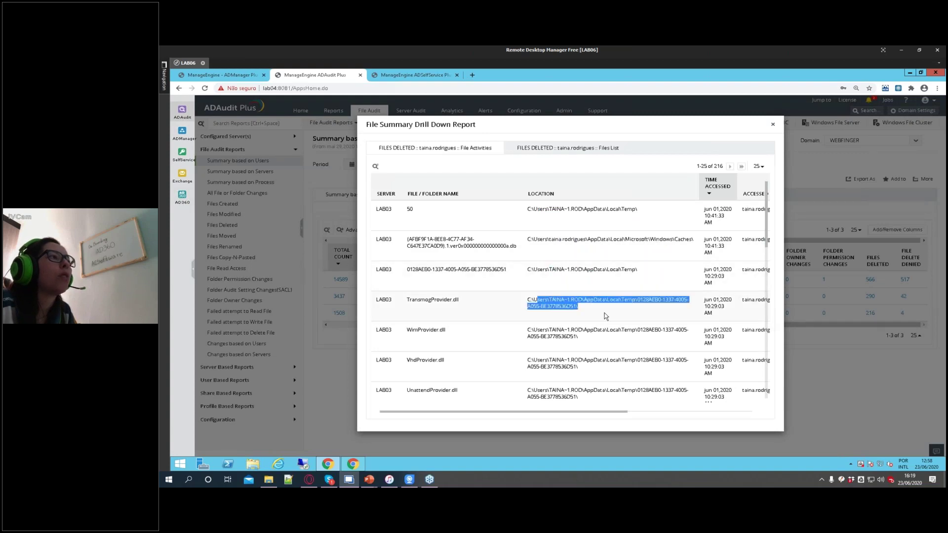
{"action": "scroll", "coordinate": [602, 317], "scroll_direction": "down", "scroll_amount": 3}
{"action": "left_click_drag", "start_coordinate": [534, 299], "coordinate": [589, 348]}
{"action": "scroll", "coordinate": [575, 308], "scroll_direction": "down", "scroll_amount": 3}
{"action": "triple_click", "coordinate": [585, 310]}
{"action": "scroll", "coordinate": [582, 312], "scroll_direction": "down", "scroll_amount": 2}
{"action": "triple_click", "coordinate": [599, 359]}
{"action": "left_click_drag", "start_coordinate": [534, 380], "coordinate": [619, 386]}
{"action": "scroll", "coordinate": [666, 320], "scroll_direction": "up", "scroll_amount": 10}
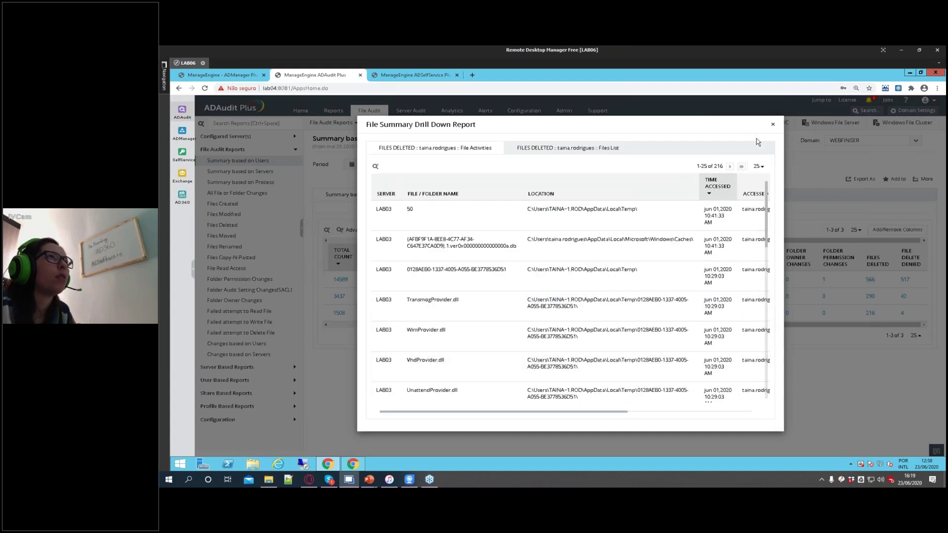
{"action": "left_click", "coordinate": [773, 125]}
{"action": "left_click", "coordinate": [870, 297]}
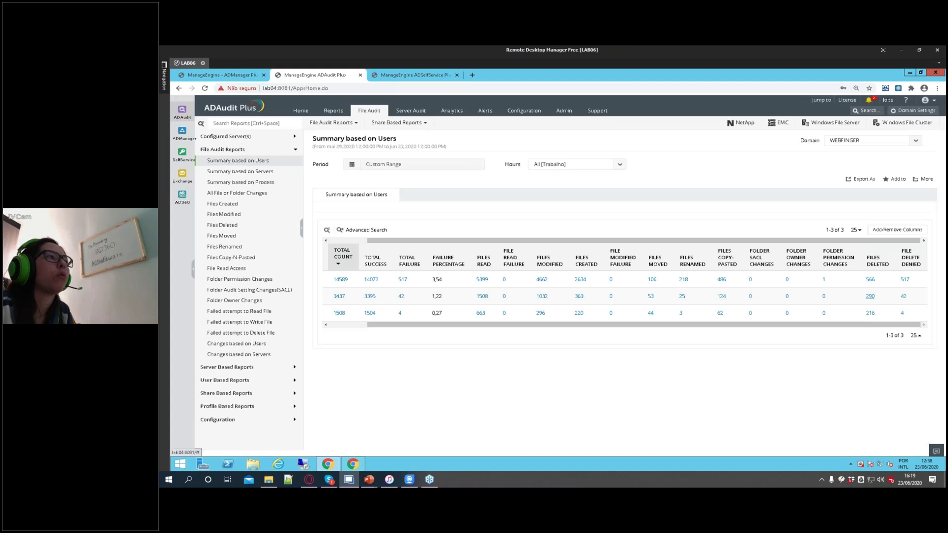
{"action": "left_click_drag", "start_coordinate": [543, 208], "coordinate": [589, 239]}
{"action": "left_click_drag", "start_coordinate": [566, 269], "coordinate": [582, 269]}
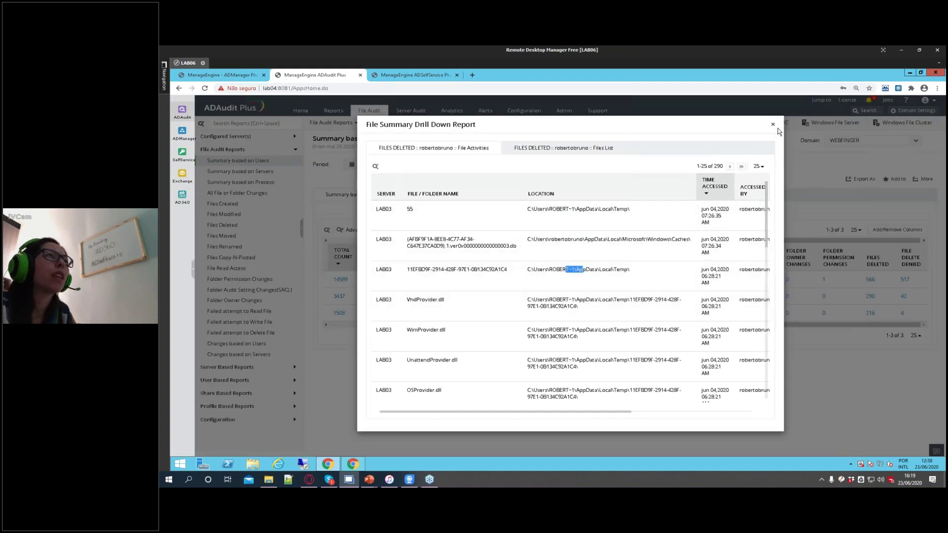
{"action": "left_click", "coordinate": [773, 125]}
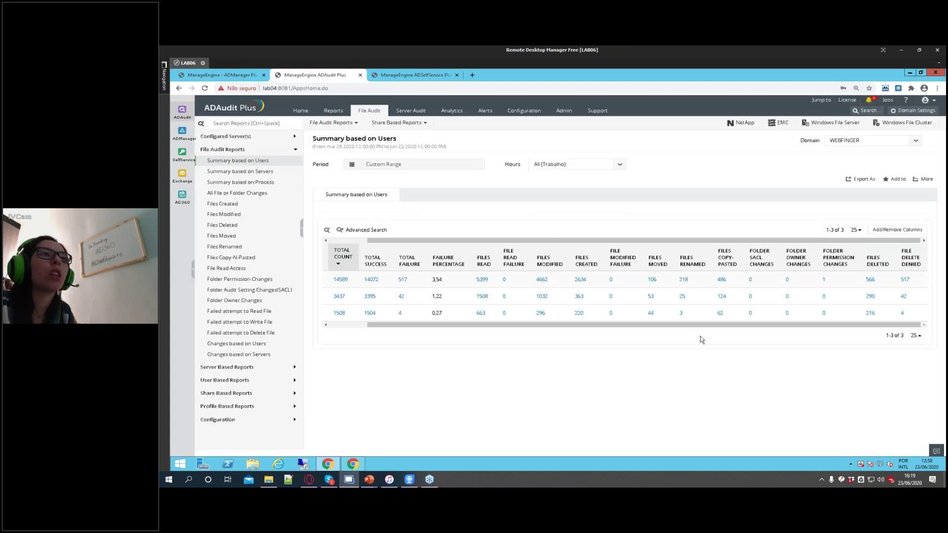
{"action": "left_click", "coordinate": [824, 280]}
{"action": "mouse_move", "coordinate": [596, 210]}
{"action": "left_mouse_down"}
{"action": "mouse_move", "coordinate": [473, 209]}
{"action": "mouse_move", "coordinate": [602, 210]}
{"action": "left_mouse_up"}
{"action": "left_click_drag", "start_coordinate": [667, 209], "coordinate": [795, 158]}
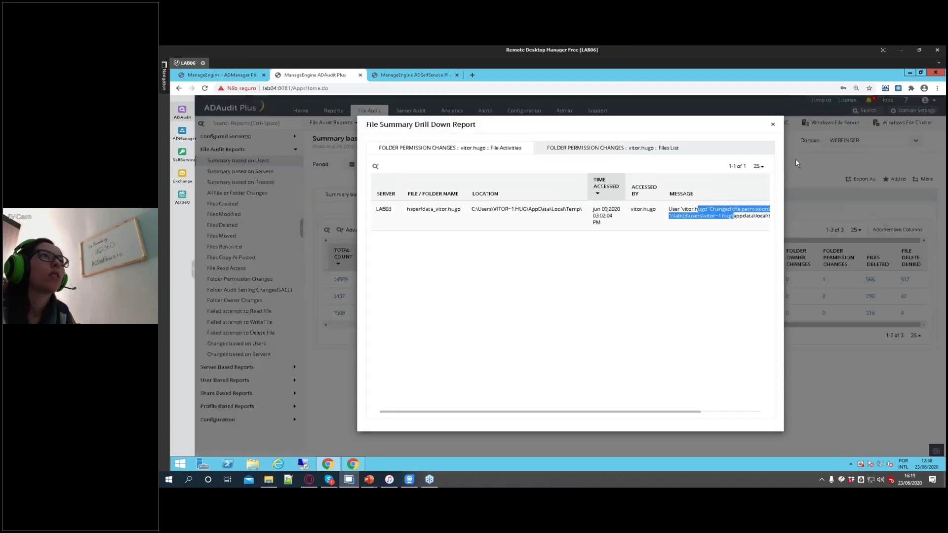
{"action": "key", "text": "Escape"}
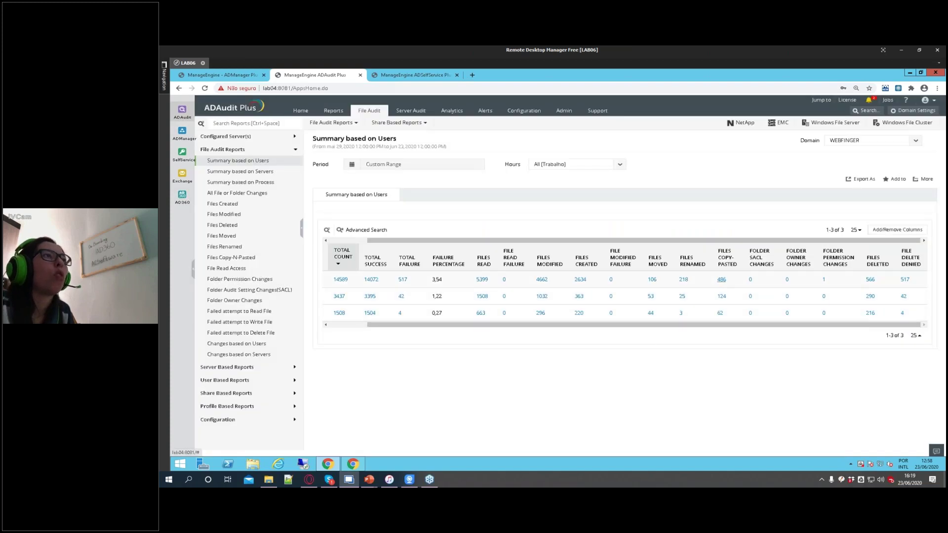
{"action": "left_click", "coordinate": [722, 279]}
{"action": "left_click_drag", "start_coordinate": [504, 239], "coordinate": [526, 240]}
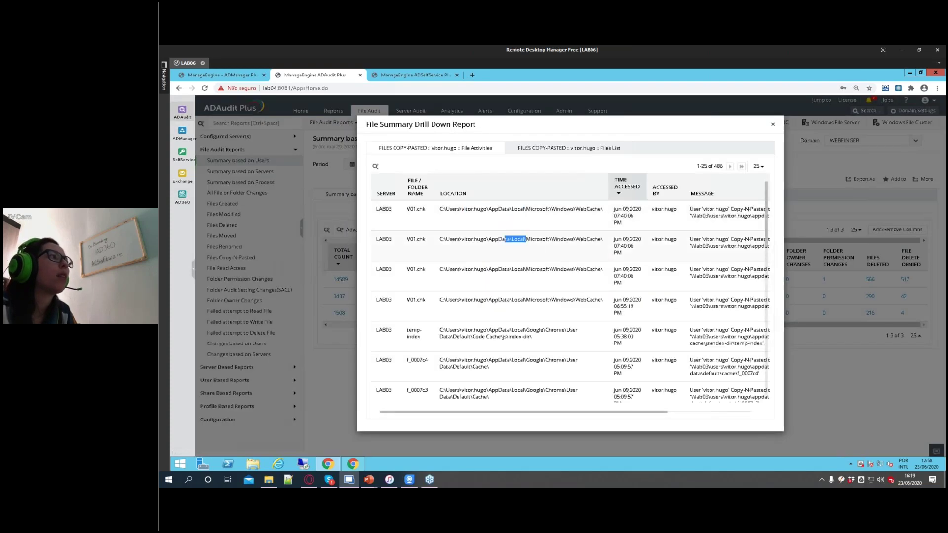
{"action": "key", "text": "Escape"}
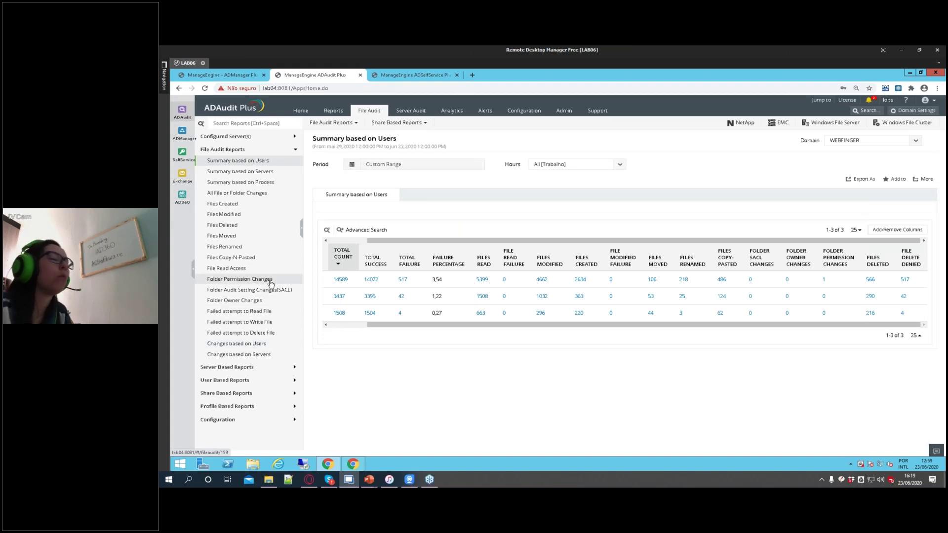
- Apply a custom date range to the Files Created report
{"action": "left_click", "coordinate": [232, 206]}
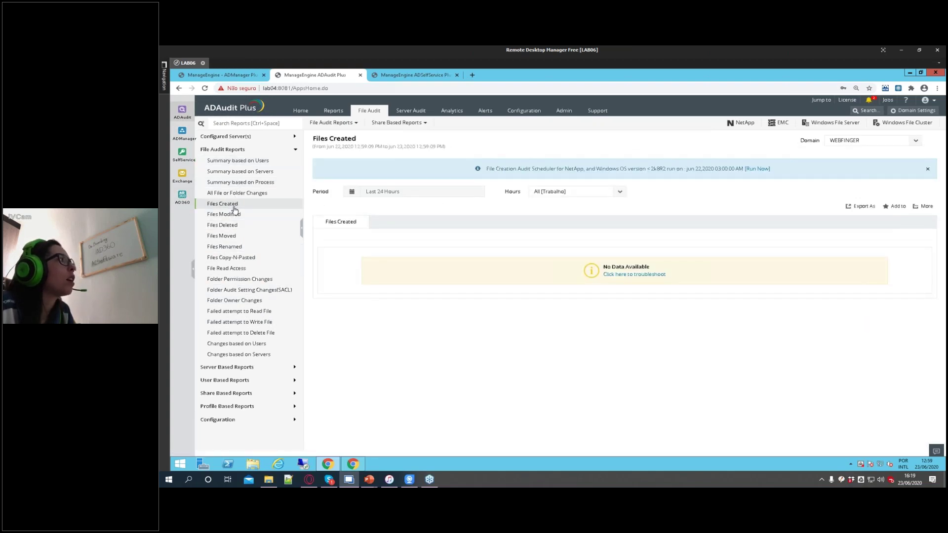
{"action": "left_click", "coordinate": [449, 192]}
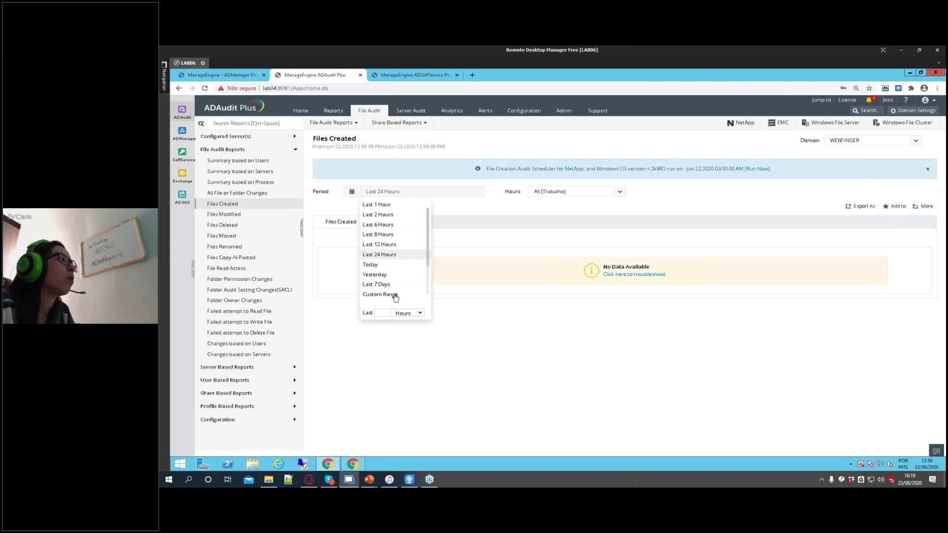
{"action": "left_click", "coordinate": [380, 295]}
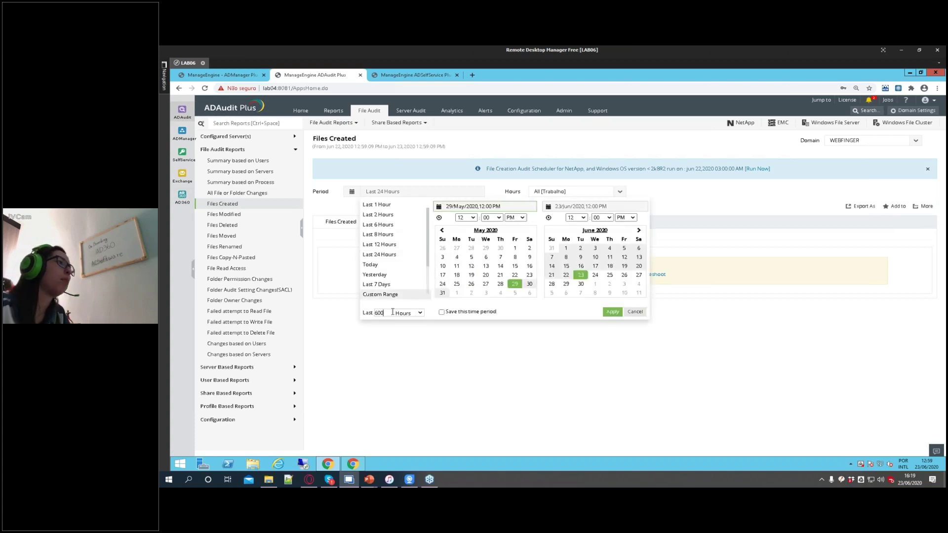
{"action": "left_click", "coordinate": [612, 312]}
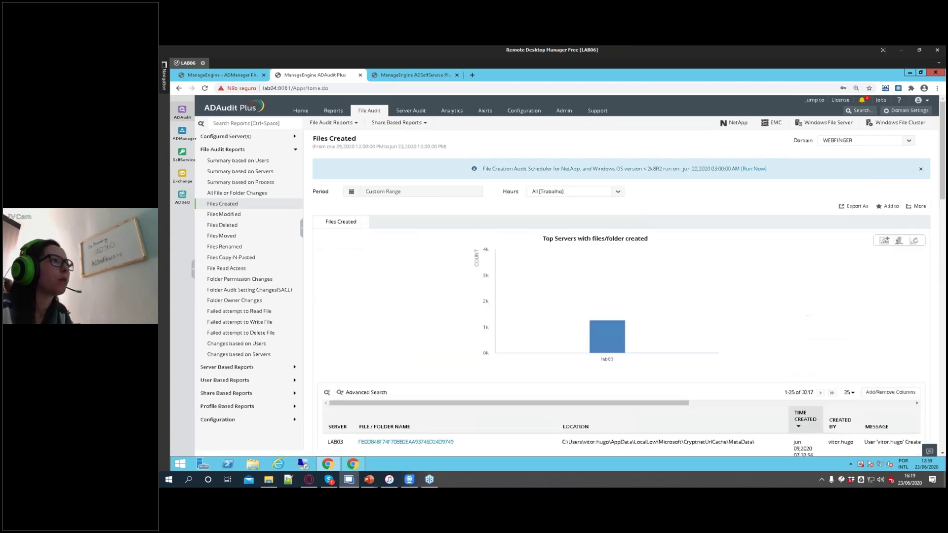
{"action": "scroll", "coordinate": [445, 303], "scroll_direction": "down", "scroll_amount": 3}
{"action": "scroll", "coordinate": [446, 305], "scroll_direction": "down", "scroll_amount": 3}
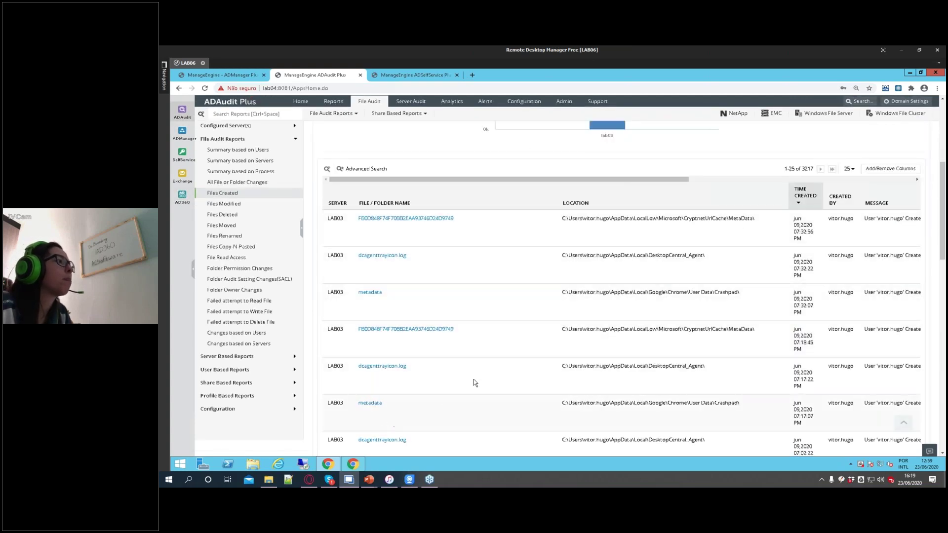
{"action": "scroll", "coordinate": [459, 361], "scroll_direction": "down", "scroll_amount": 2}
- Show the Files Modified report over a custom range, about 5.99K modifications on lab03
{"action": "left_click", "coordinate": [237, 209]}
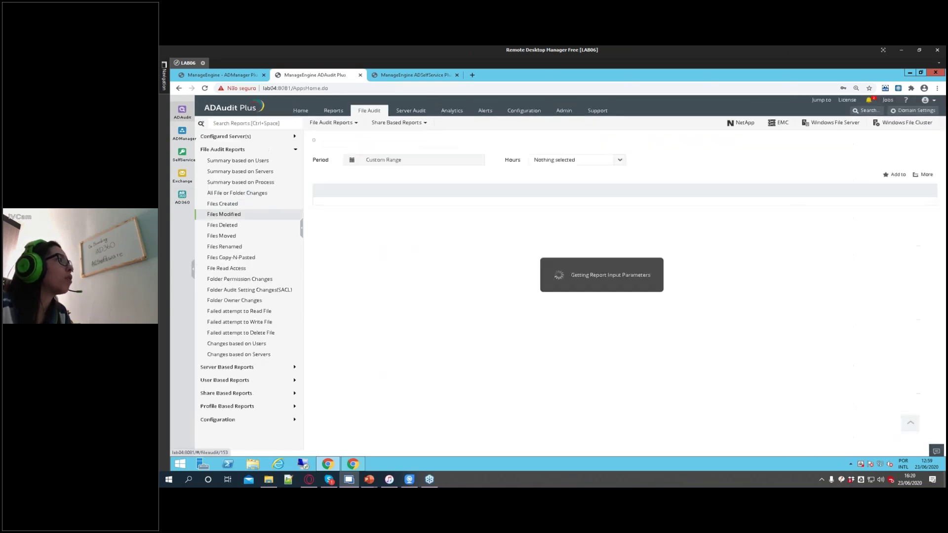
{"action": "left_click", "coordinate": [395, 164]}
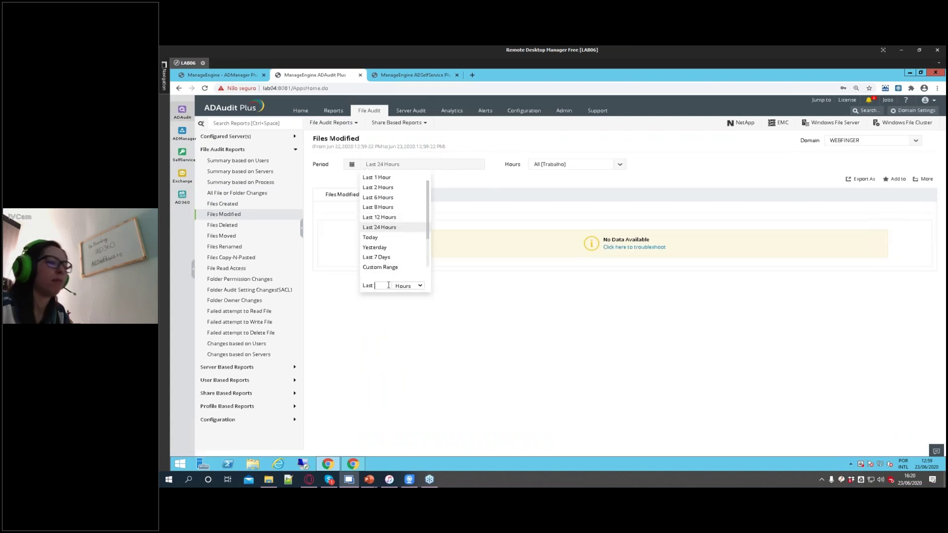
{"action": "left_click", "coordinate": [390, 267]}
{"action": "left_click", "coordinate": [612, 285]}
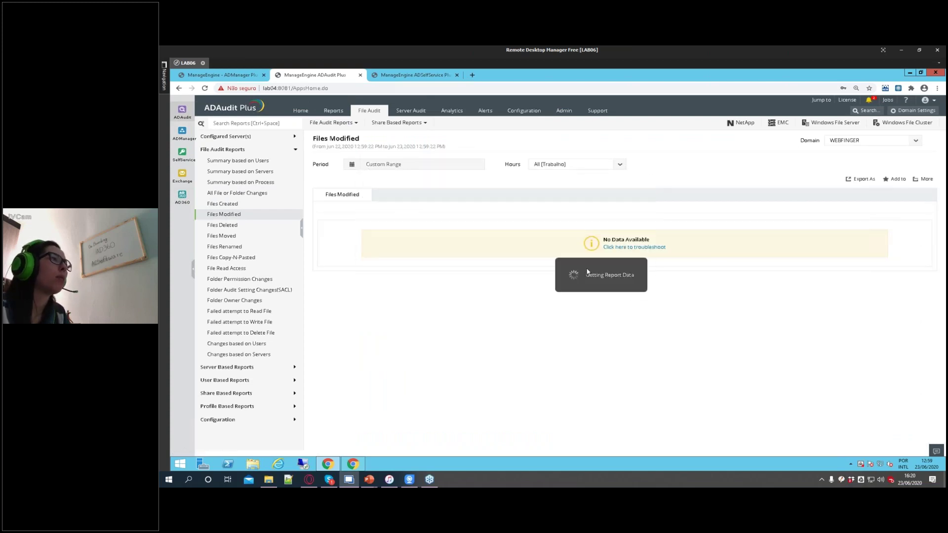
{"action": "scroll", "coordinate": [444, 232], "scroll_direction": "down", "scroll_amount": 3}
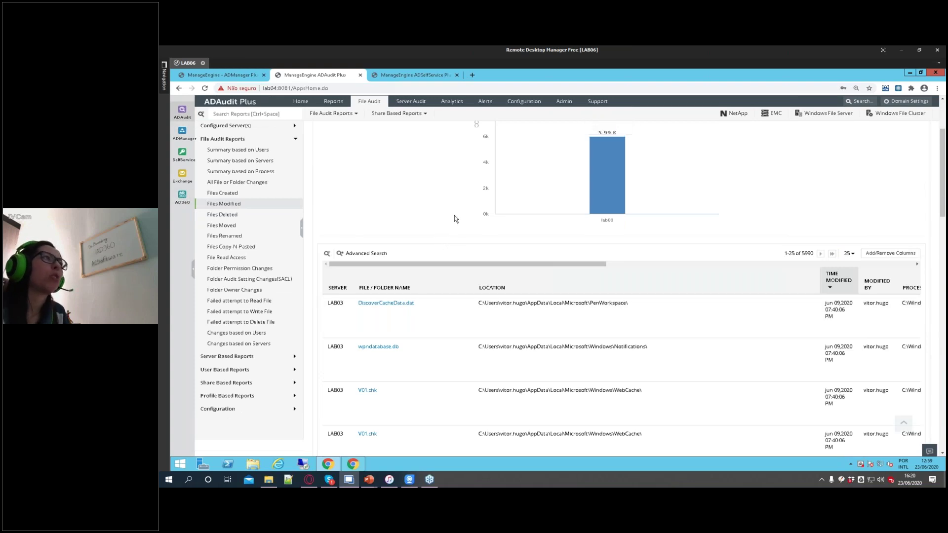
{"action": "scroll", "coordinate": [458, 212], "scroll_direction": "up", "scroll_amount": 3}
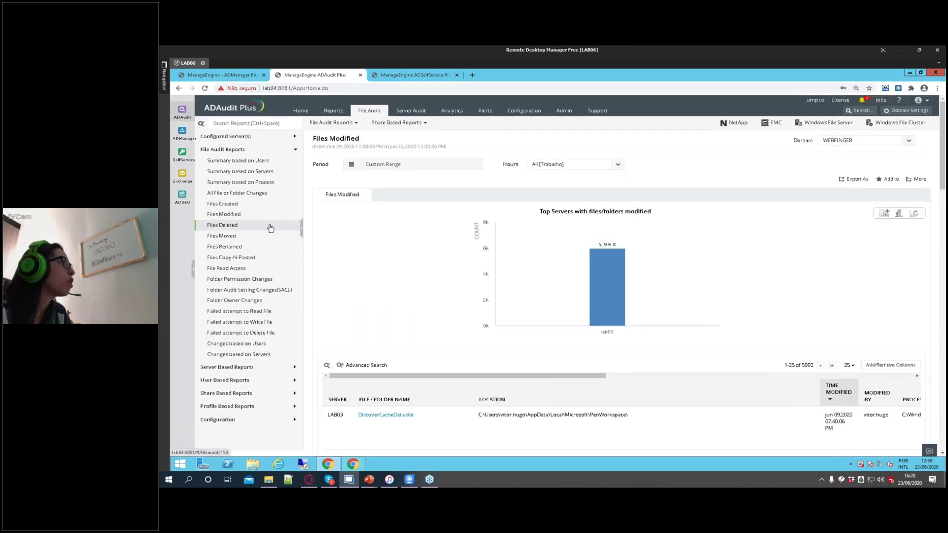
- Show the Files Deleted report over a 600-hour custom period
{"action": "left_click", "coordinate": [222, 224]}
{"action": "left_click", "coordinate": [383, 167]}
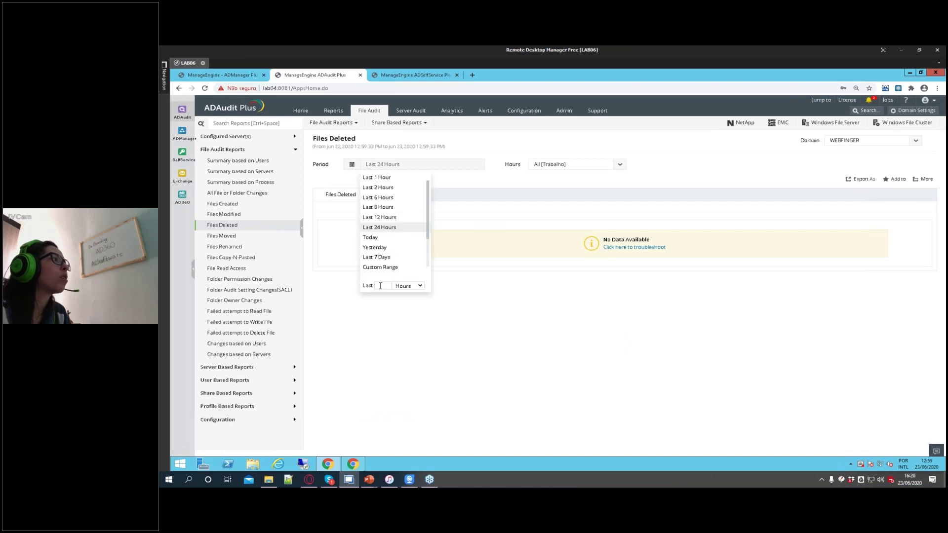
{"action": "type", "text": "600"}
{"action": "left_click", "coordinate": [612, 284]}
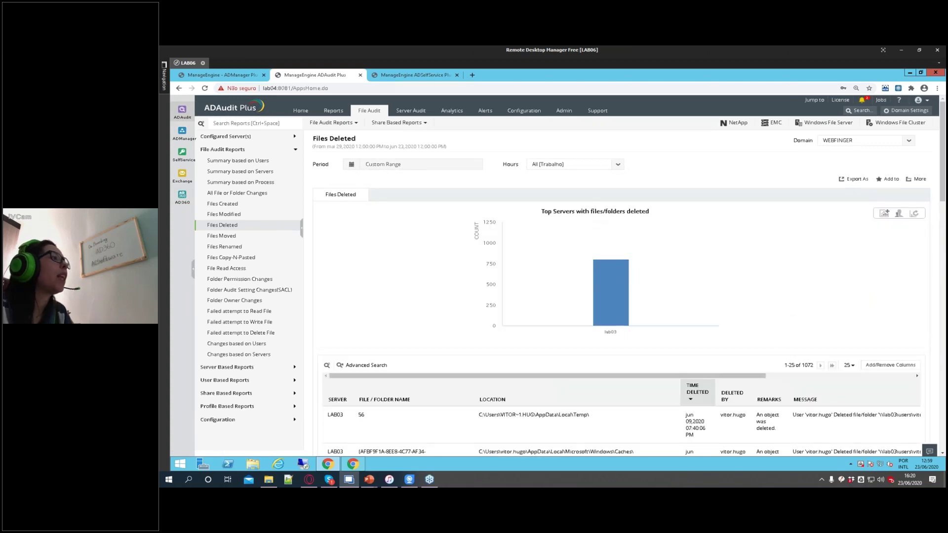
{"action": "scroll", "coordinate": [594, 336], "scroll_direction": "down", "scroll_amount": 4}
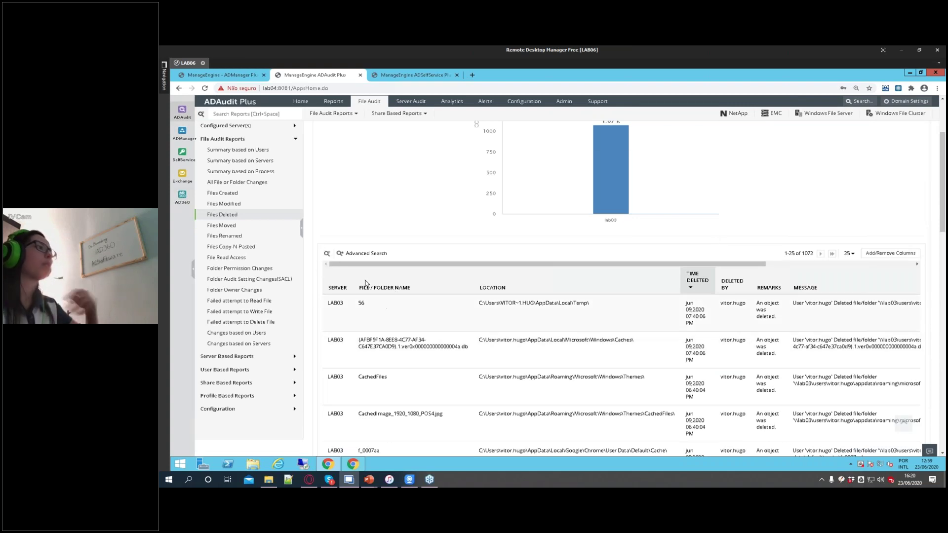
- Filter deletions by file name 'planilha', then clear the search to reload all
{"action": "left_click", "coordinate": [327, 254]}
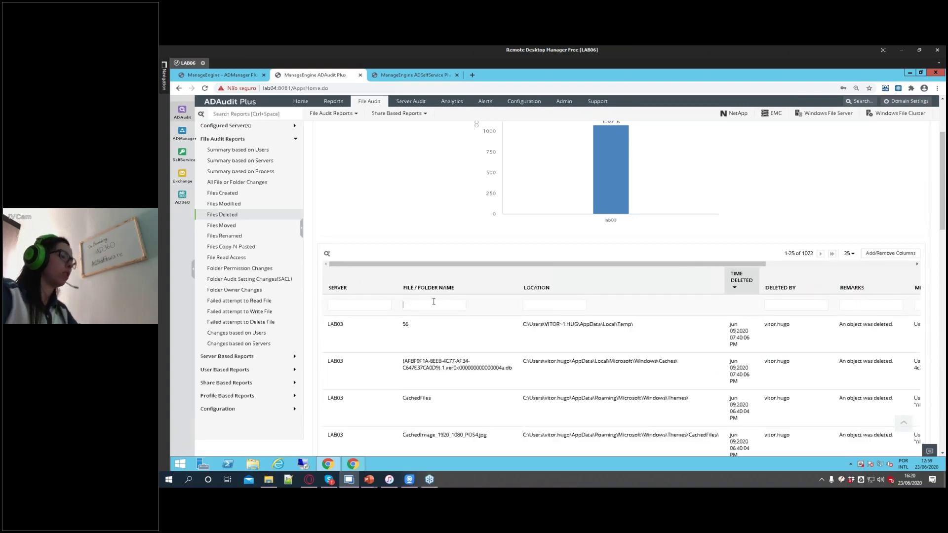
{"action": "left_click", "coordinate": [433, 304]}
{"action": "type", "text": "planilha"}
{"action": "key", "text": "Return"}
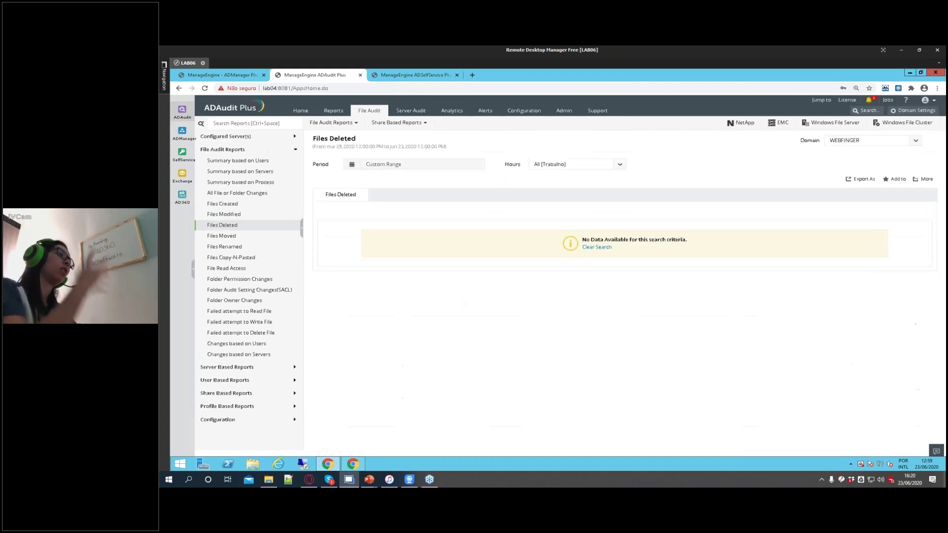
{"action": "left_click", "coordinate": [601, 249]}
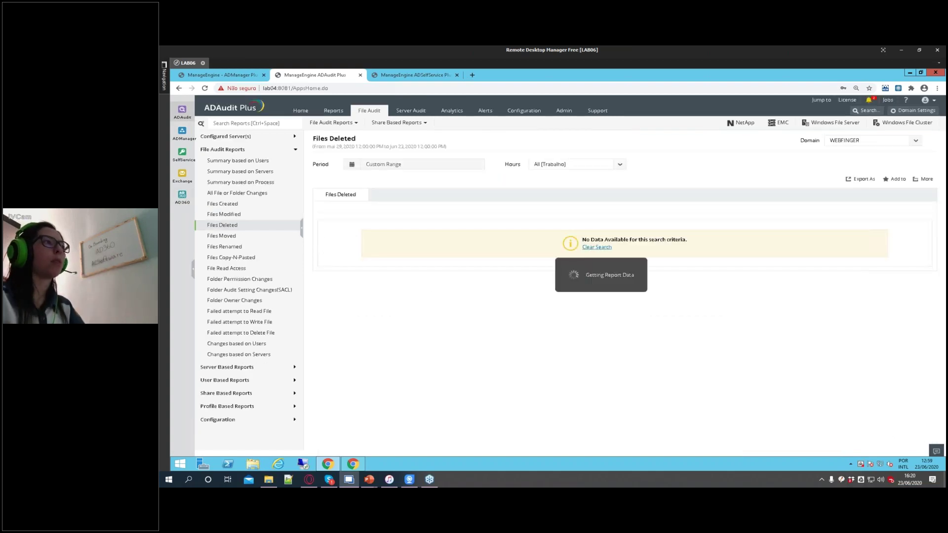
{"action": "scroll", "coordinate": [396, 317], "scroll_direction": "down", "scroll_amount": 2}
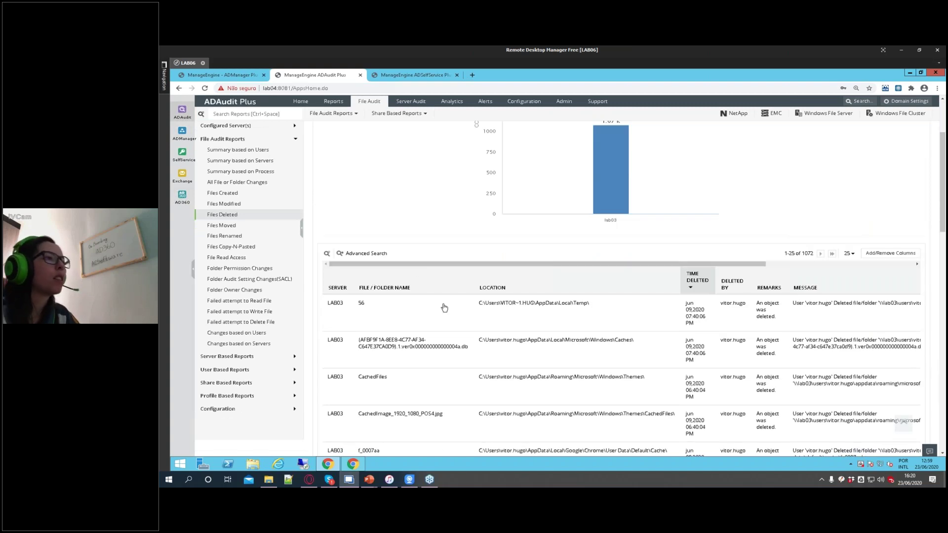
{"action": "scroll", "coordinate": [444, 306], "scroll_direction": "down", "scroll_amount": 2}
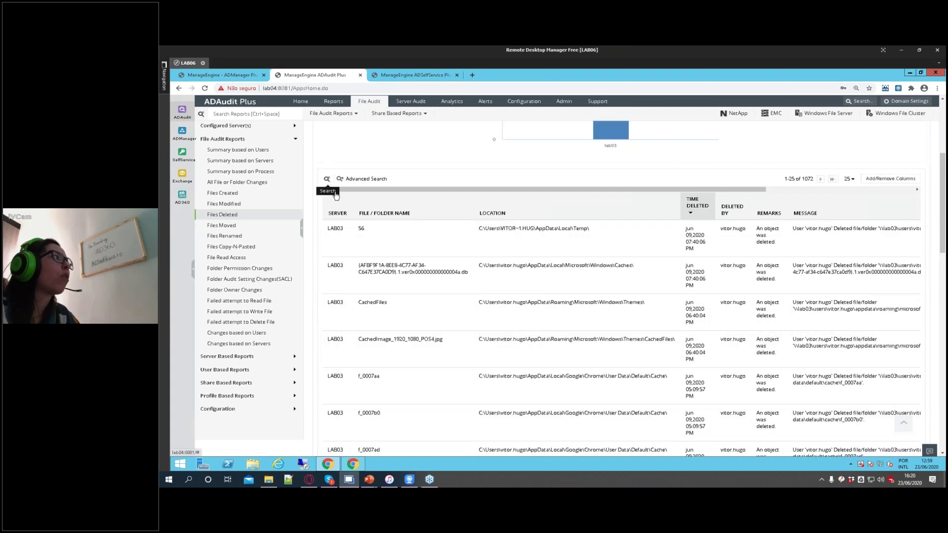
- Sort the deleted items by server and try a Location column filter
{"action": "left_click", "coordinate": [327, 179]}
{"action": "left_click", "coordinate": [334, 213]}
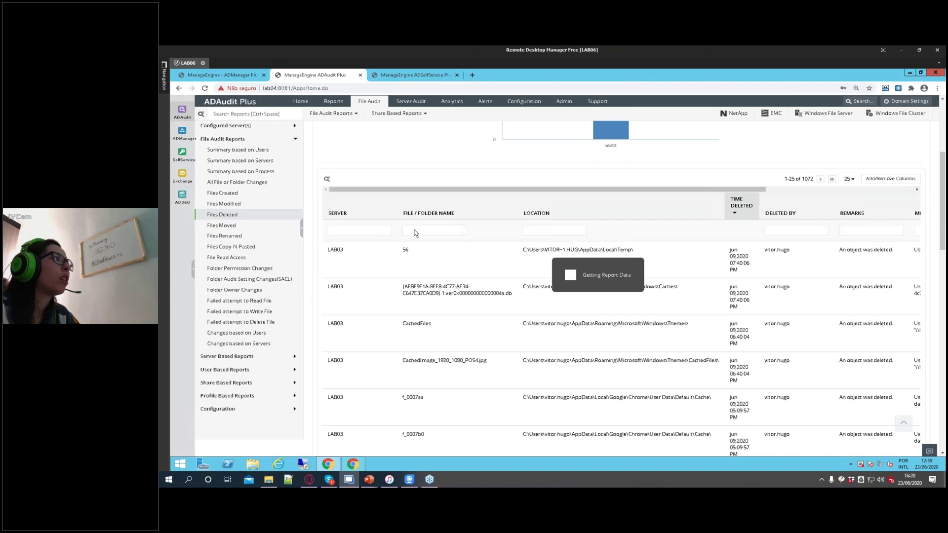
{"action": "left_click", "coordinate": [327, 179]}
{"action": "left_click", "coordinate": [429, 223]}
{"action": "left_click", "coordinate": [565, 226]}
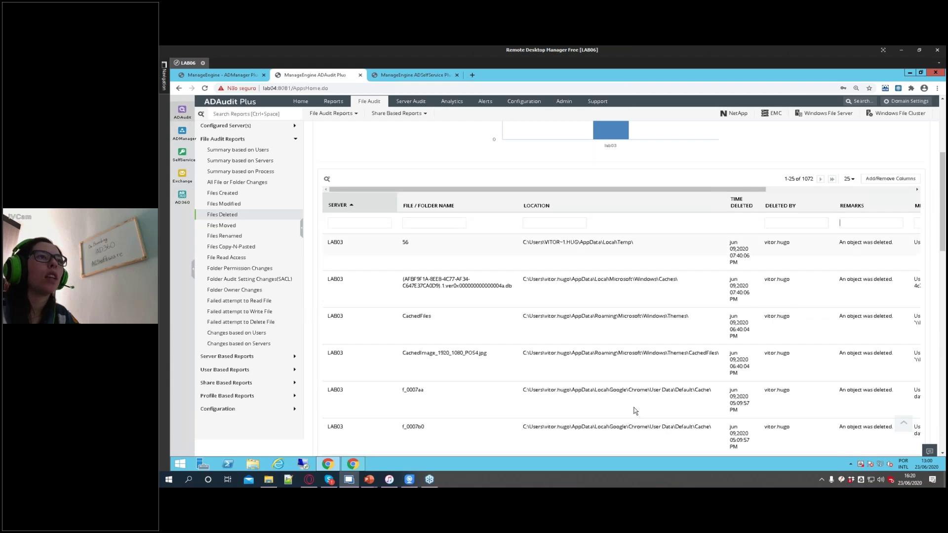
{"action": "scroll", "coordinate": [653, 381], "scroll_direction": "down", "scroll_amount": 10}
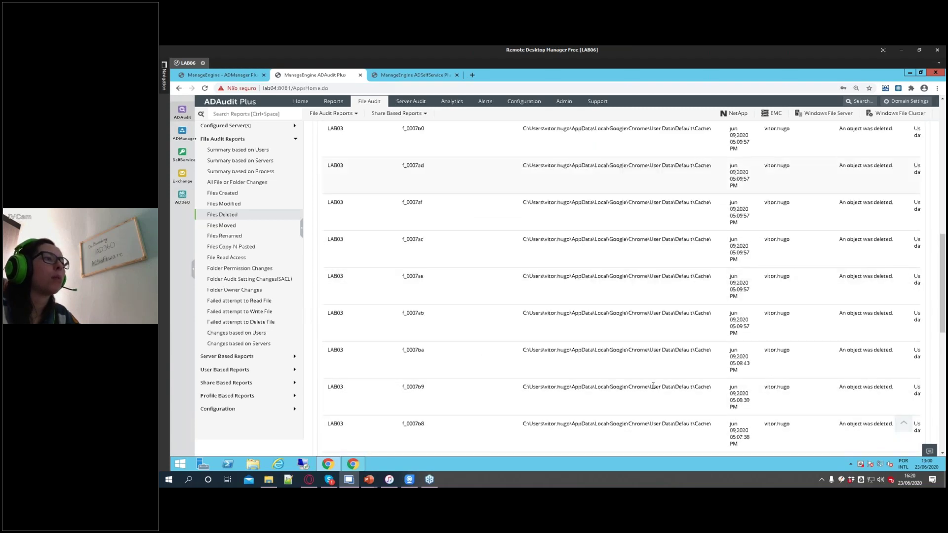
{"action": "scroll", "coordinate": [650, 378], "scroll_direction": "up", "scroll_amount": 10}
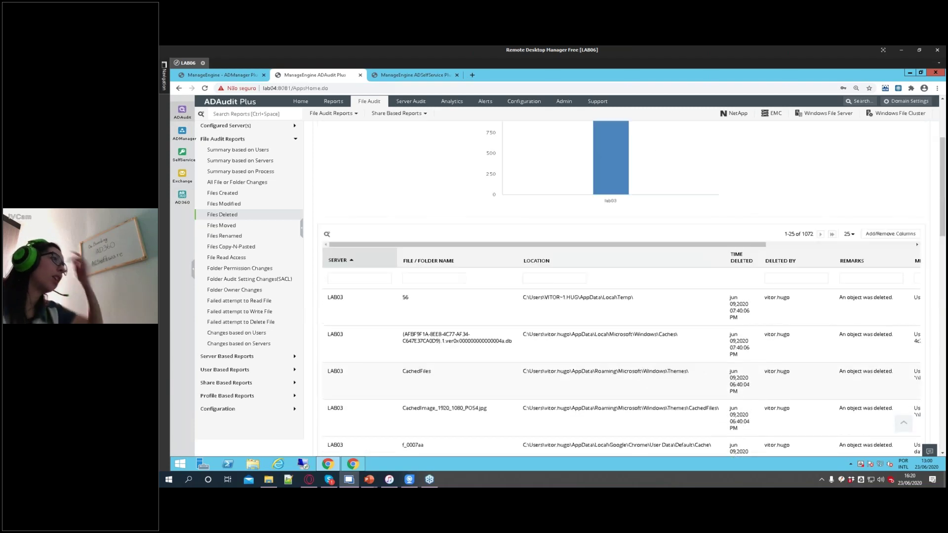
{"action": "left_click_drag", "start_coordinate": [525, 429], "coordinate": [558, 428]}
{"action": "left_click", "coordinate": [333, 257]}
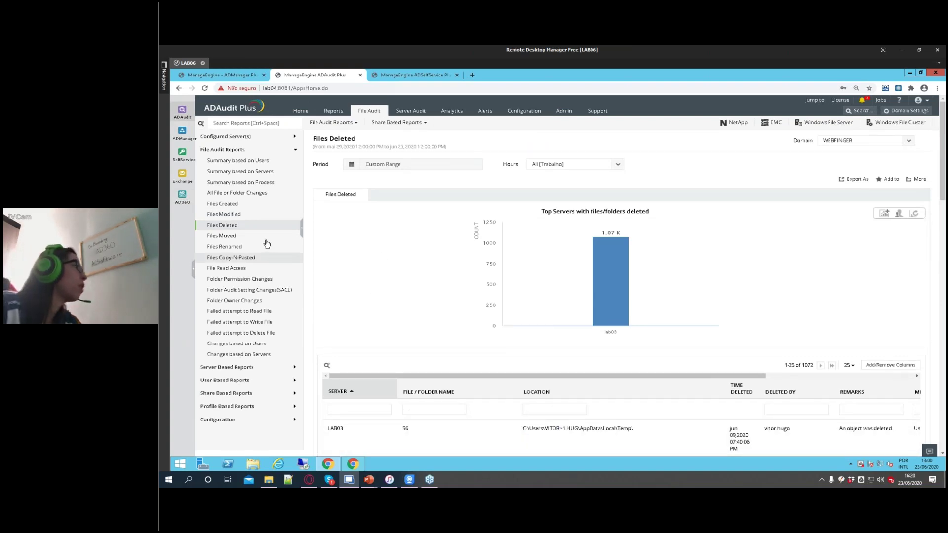
- Browse file audit reports and apply a custom range to Folder Audit Setting Changes (SACL)
{"action": "left_click", "coordinate": [230, 237]}
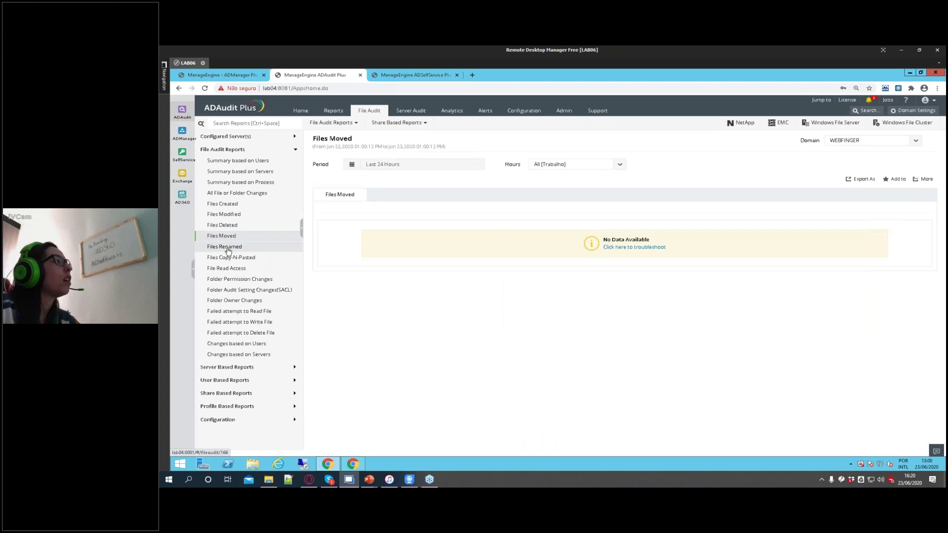
{"action": "left_click", "coordinate": [229, 246]}
{"action": "left_click", "coordinate": [230, 258]}
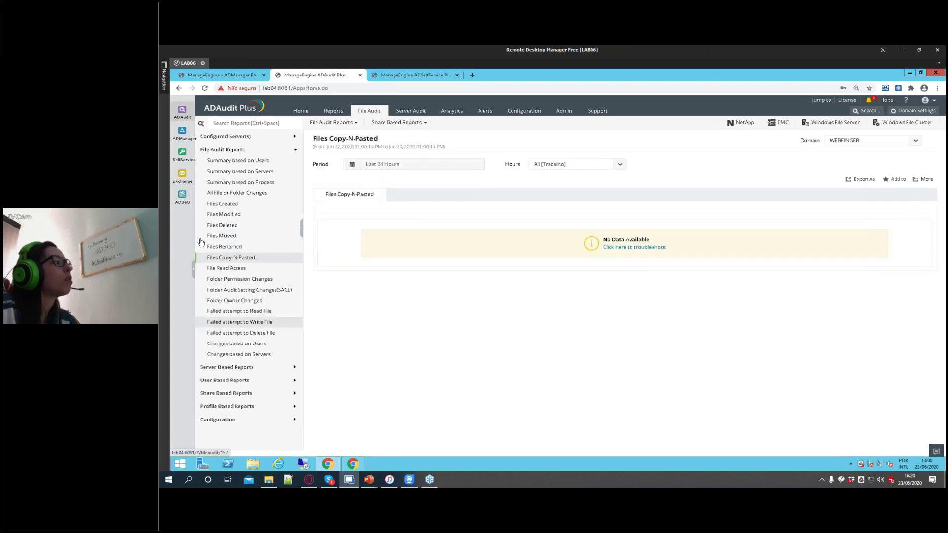
{"action": "left_click", "coordinate": [223, 270]}
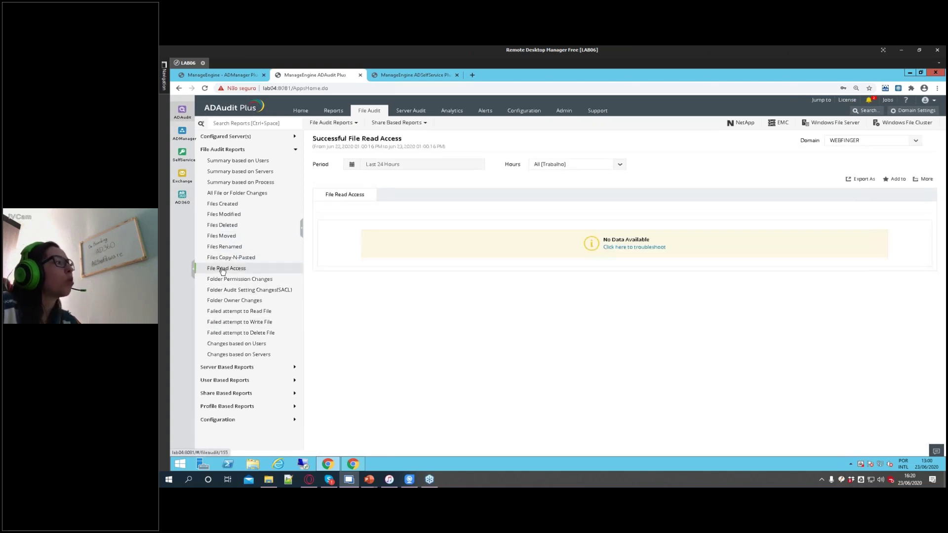
{"action": "left_click", "coordinate": [222, 280]}
{"action": "left_click", "coordinate": [222, 292]}
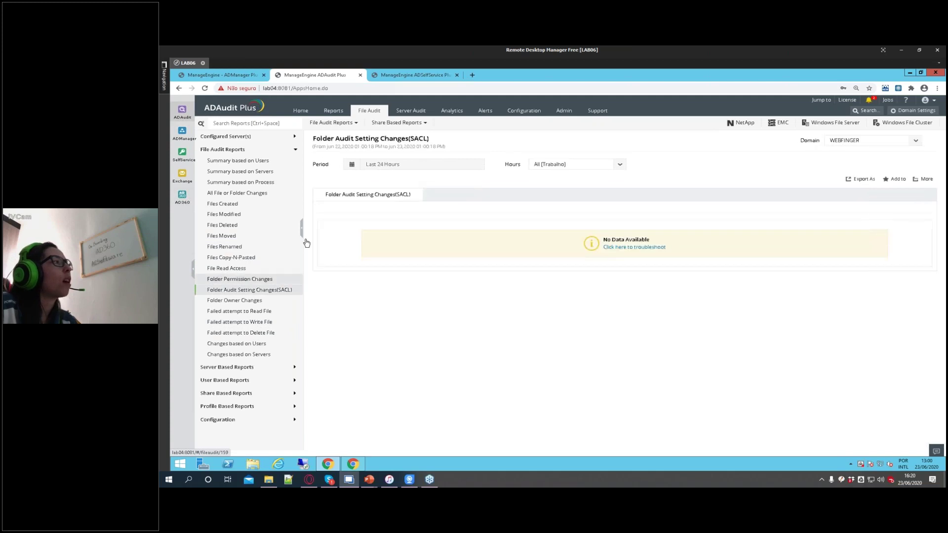
{"action": "left_click", "coordinate": [381, 168]}
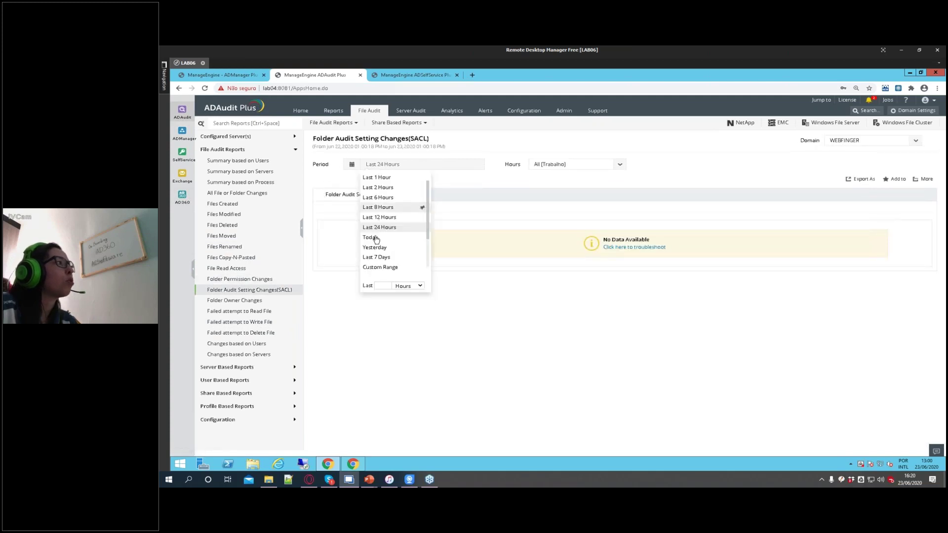
{"action": "left_click", "coordinate": [384, 285]}
{"action": "left_click", "coordinate": [612, 285]}
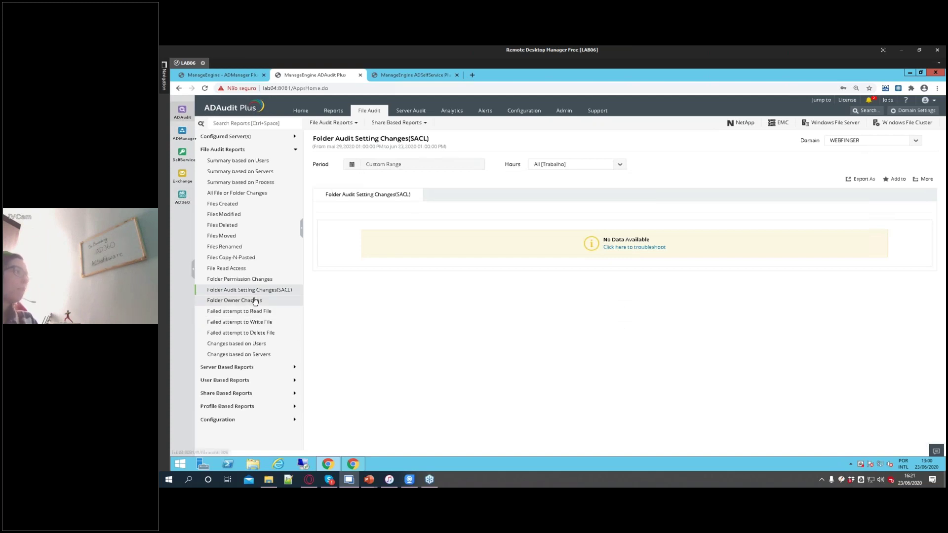
- Show the Failed attempt to Read File report over a 600-hour custom period
{"action": "left_click", "coordinate": [234, 300]}
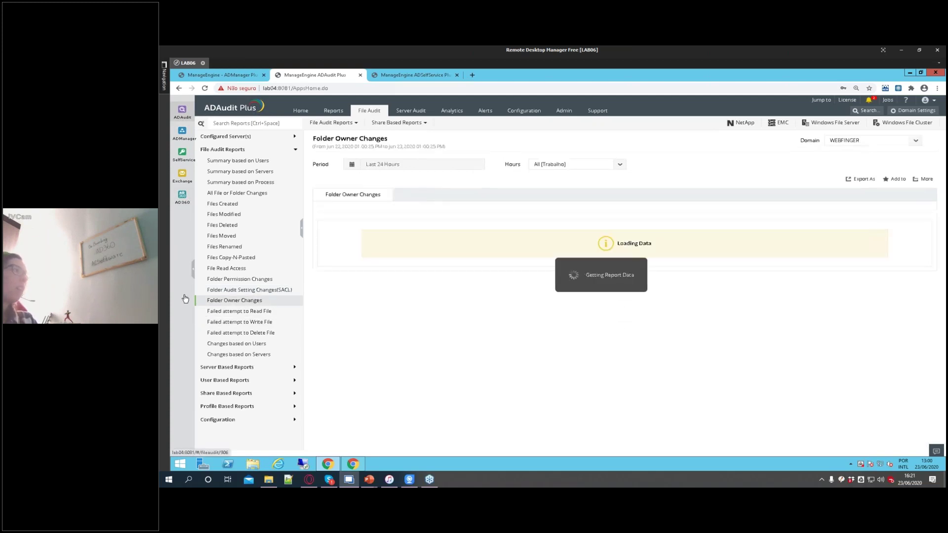
{"action": "left_click", "coordinate": [248, 312]}
{"action": "left_click", "coordinate": [418, 164]}
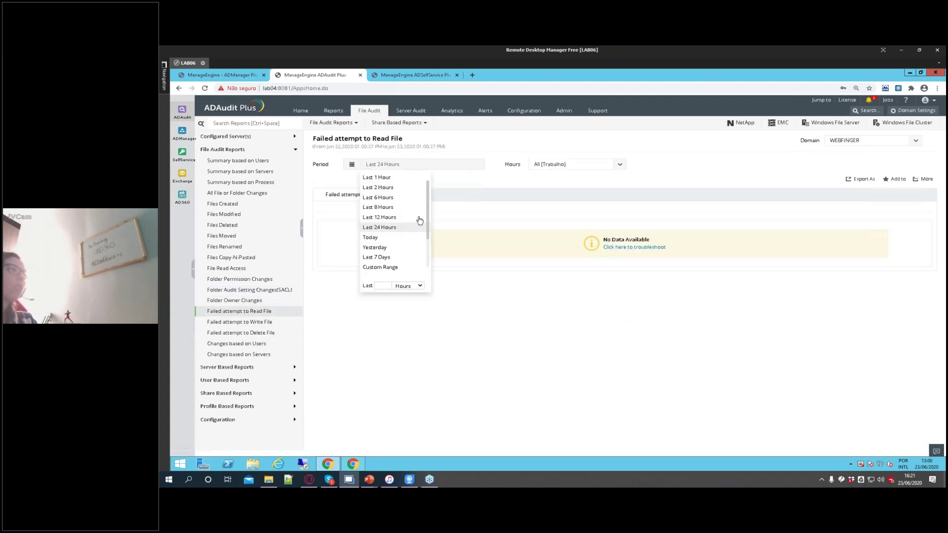
{"action": "type", "text": "600"}
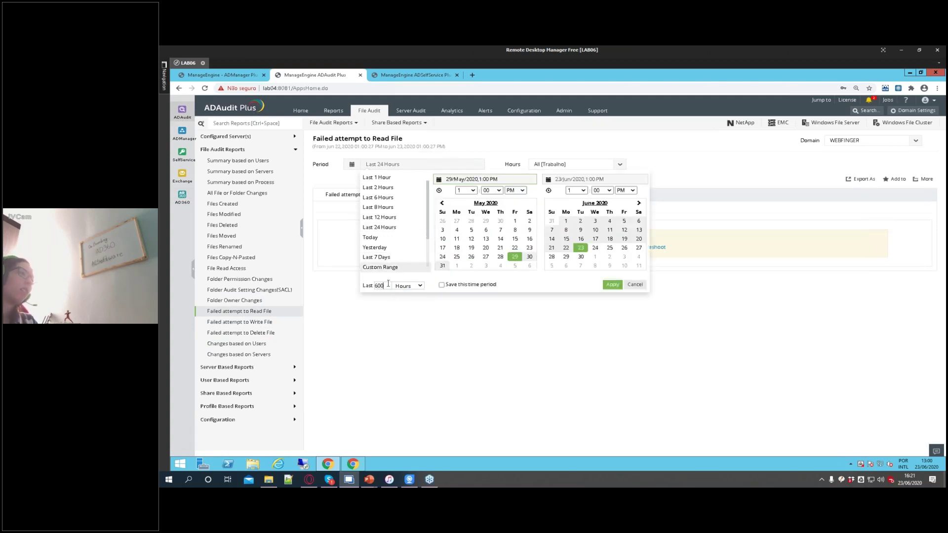
{"action": "left_click", "coordinate": [611, 285]}
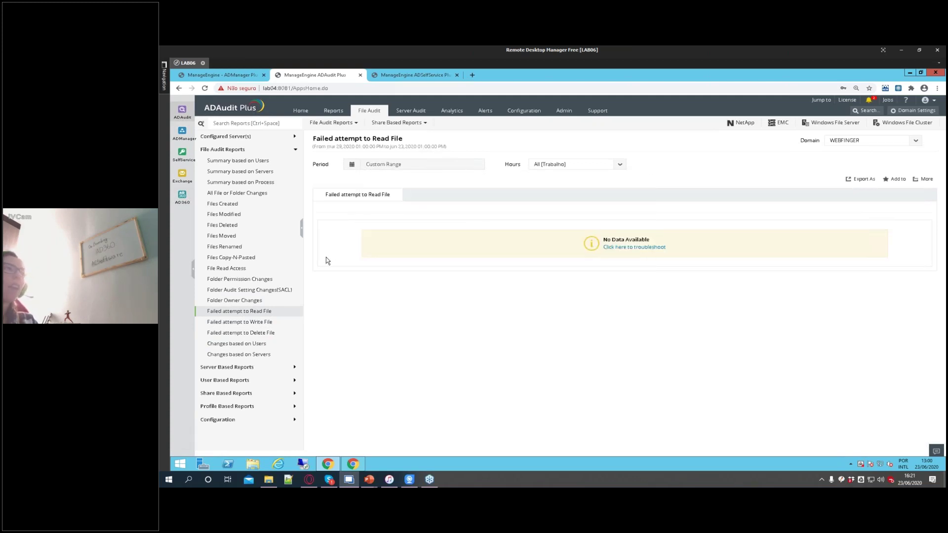
- Show Failed attempt to Delete File over a 60-hour range: 559 failures on lab03
{"action": "left_click", "coordinate": [265, 322]}
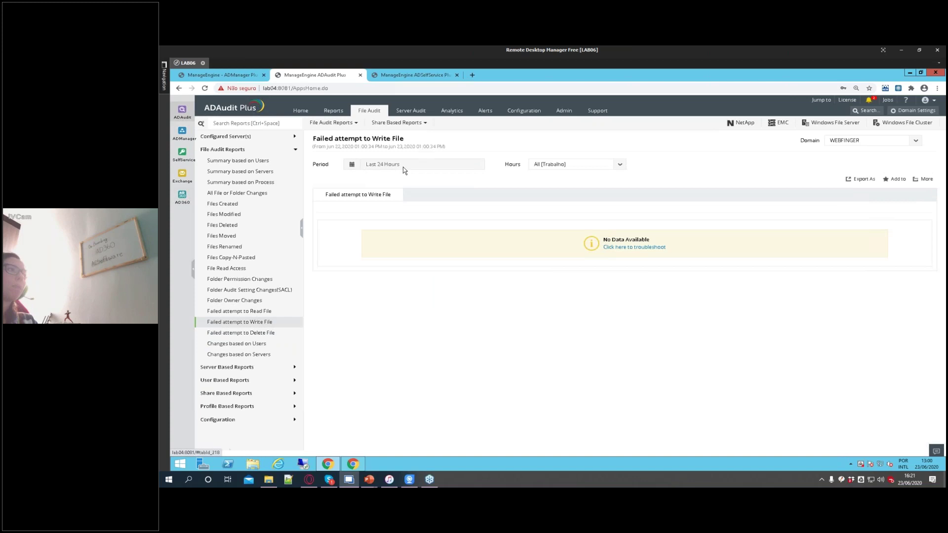
{"action": "left_click", "coordinate": [247, 333]}
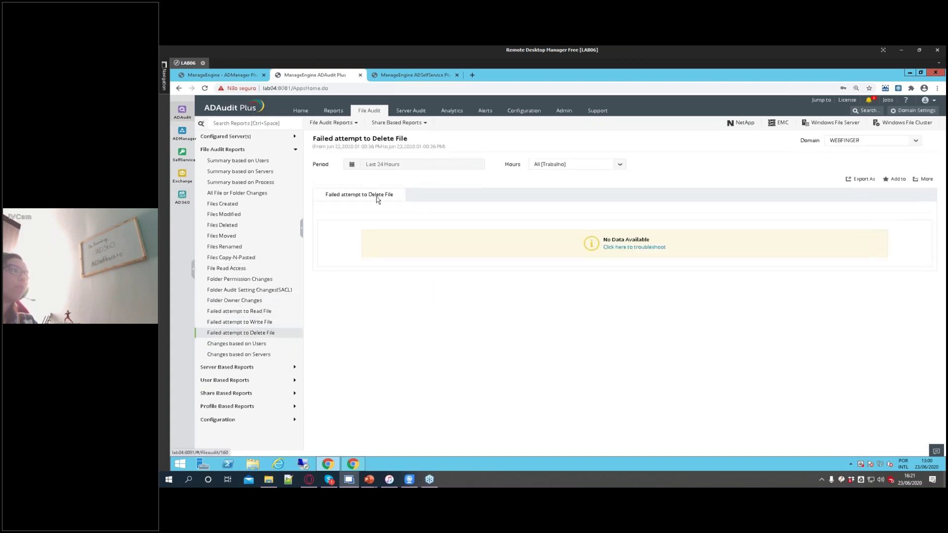
{"action": "left_click", "coordinate": [383, 164]}
{"action": "left_click", "coordinate": [383, 286]}
{"action": "type", "text": "600"}
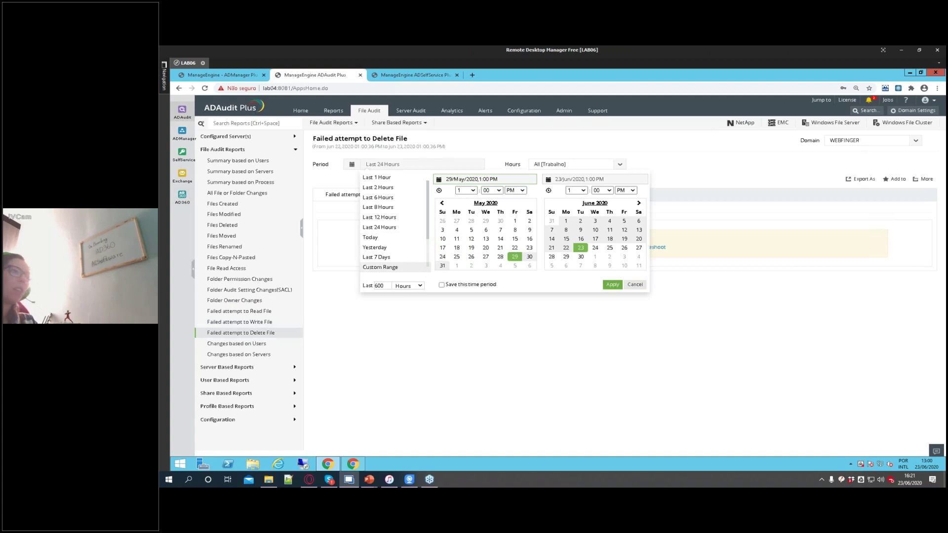
{"action": "left_click", "coordinate": [612, 285]}
{"action": "scroll", "coordinate": [438, 314], "scroll_direction": "down", "scroll_amount": 5}
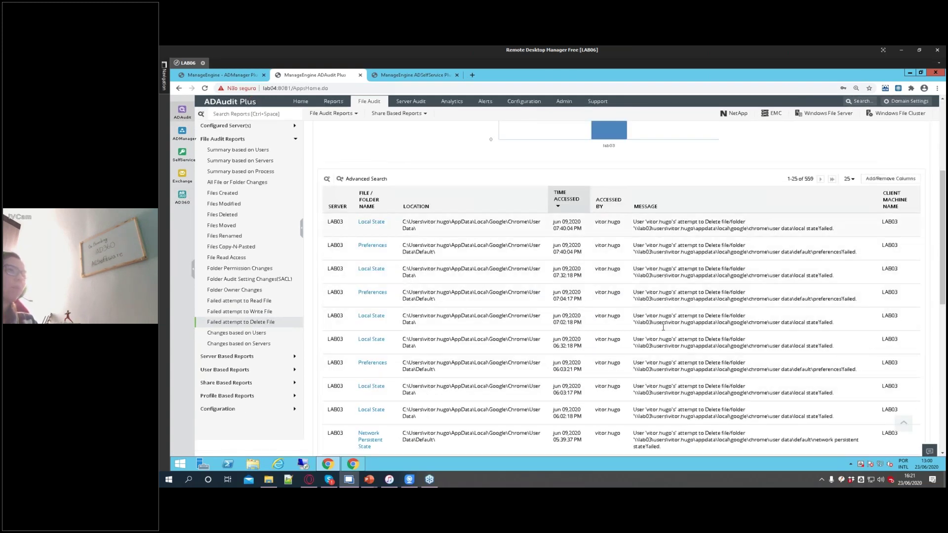
{"action": "scroll", "coordinate": [459, 330], "scroll_direction": "down", "scroll_amount": 5}
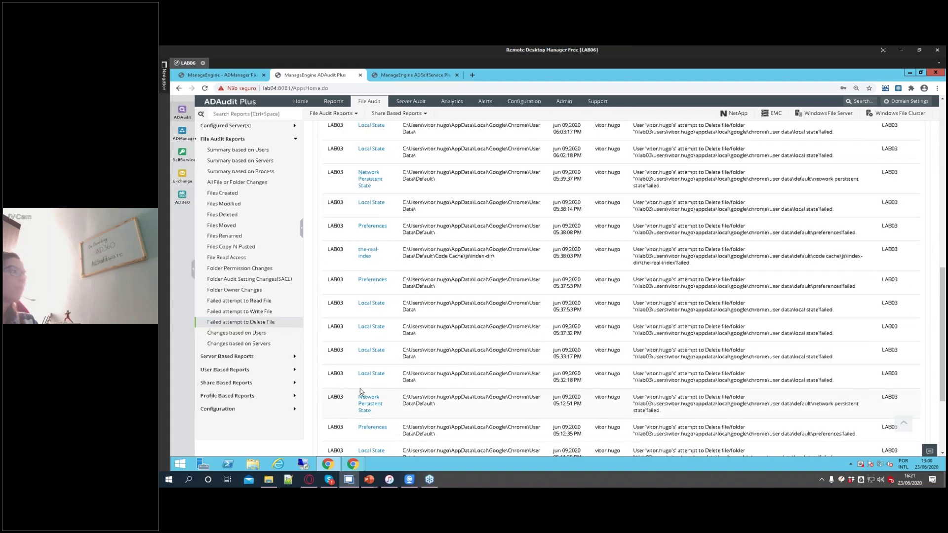
{"action": "scroll", "coordinate": [359, 393], "scroll_direction": "down", "scroll_amount": 3}
{"action": "scroll", "coordinate": [567, 286], "scroll_direction": "up", "scroll_amount": 6}
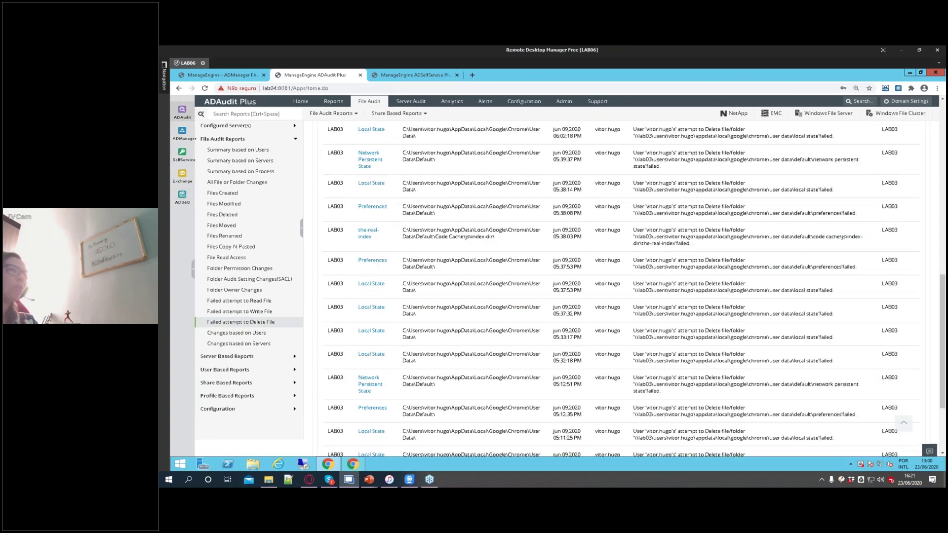
{"action": "scroll", "coordinate": [300, 360], "scroll_direction": "up", "scroll_amount": 6}
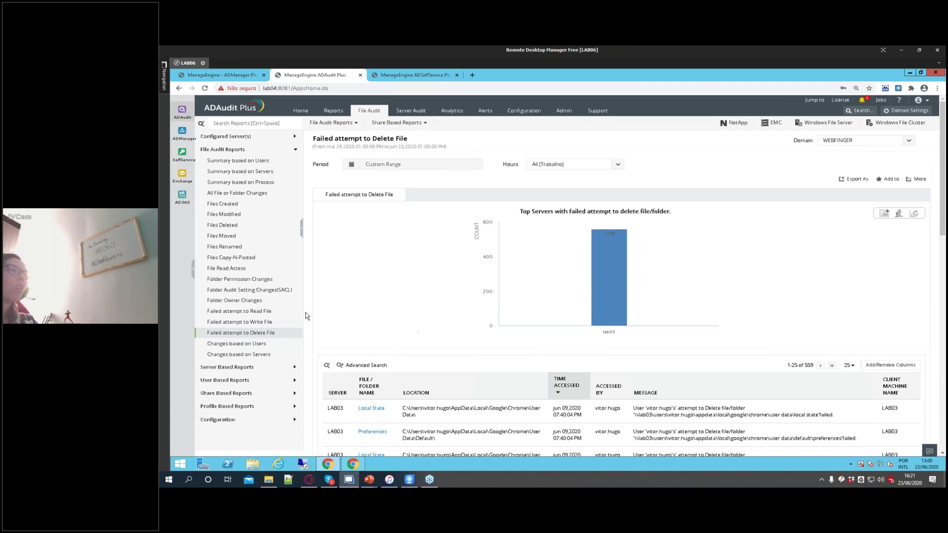
{"action": "left_click", "coordinate": [252, 139]}
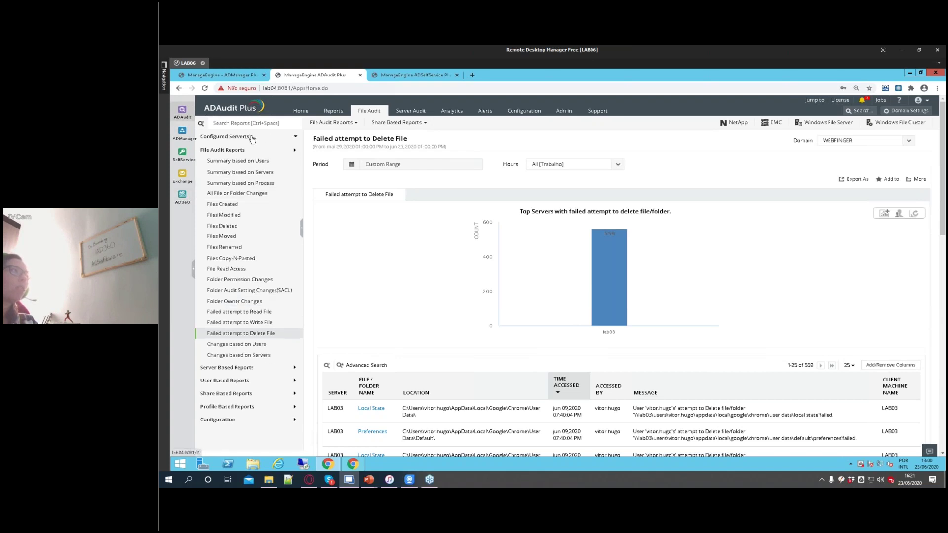
- View LAB03's agent management details under Windows File Server, then return to the slide show
{"action": "left_click", "coordinate": [237, 148]}
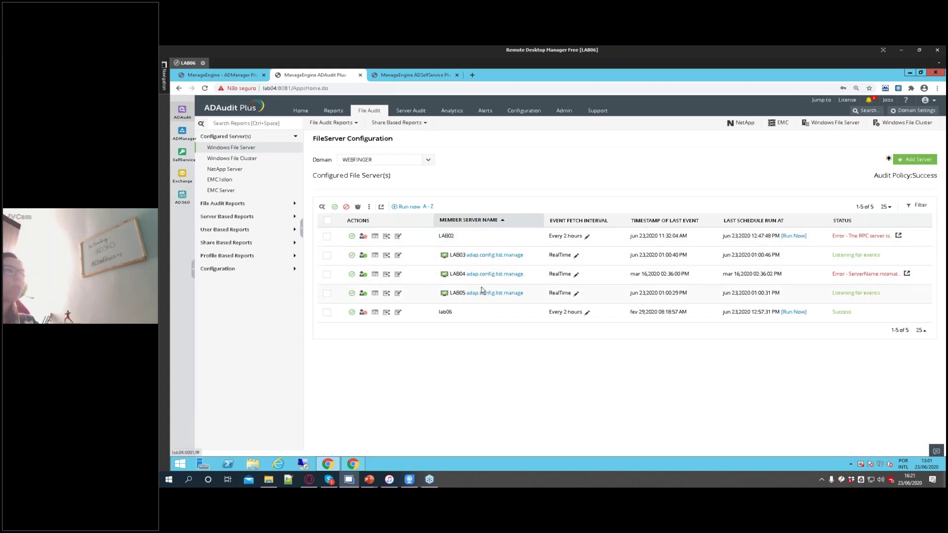
{"action": "left_click", "coordinate": [494, 255]}
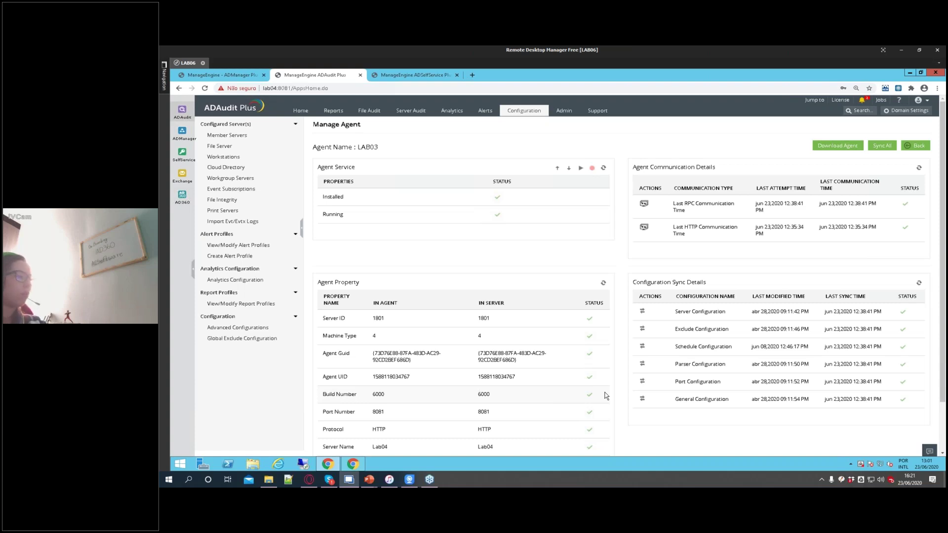
{"action": "key", "text": "alt+Tab"}
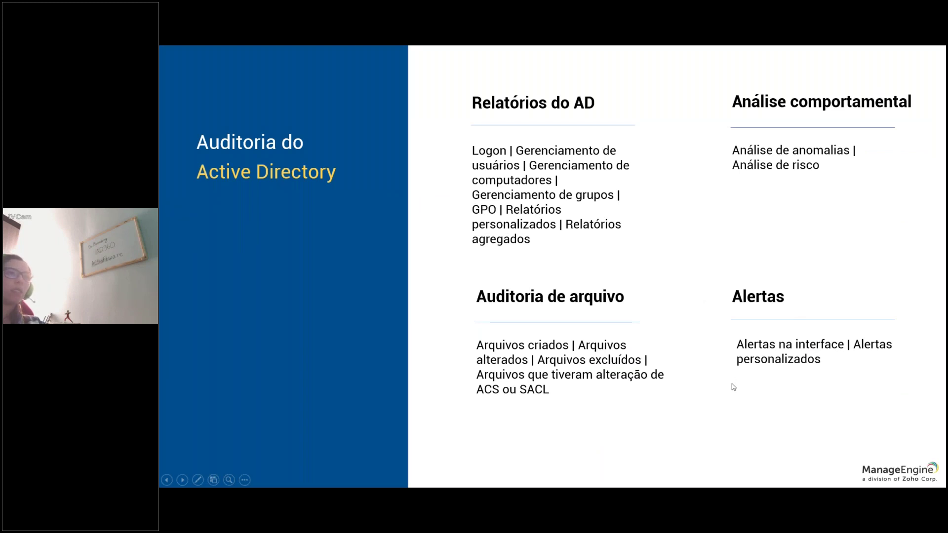
{"action": "key", "text": "alt+Tab"}
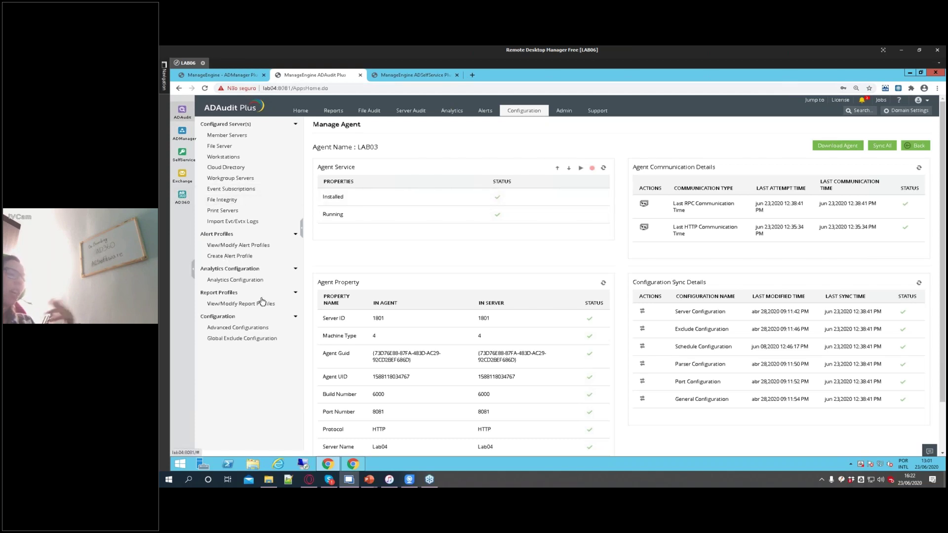
- Review Active Alerts (0 critical, 10 trouble, 17 attention) and list WEBFINGER's alert profiles
{"action": "left_click", "coordinate": [486, 112]}
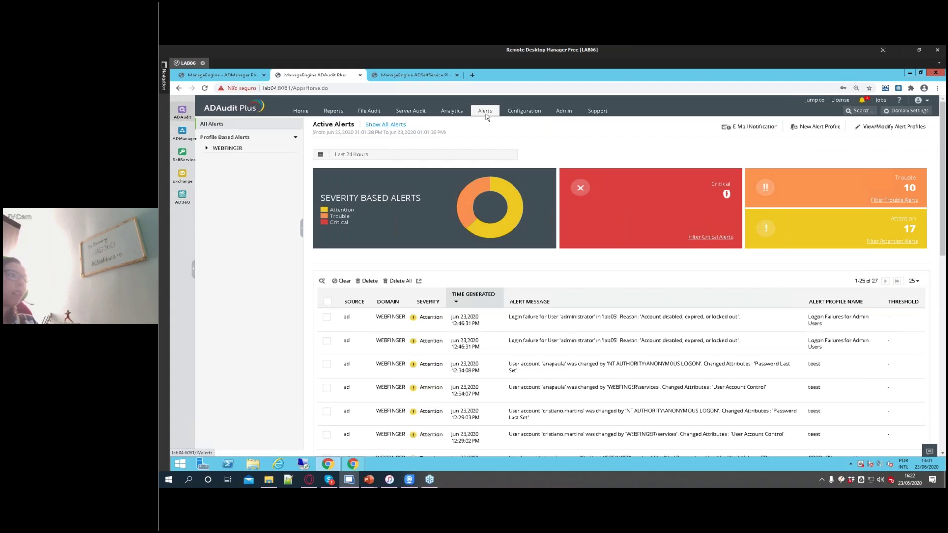
{"action": "scroll", "coordinate": [387, 326], "scroll_direction": "down", "scroll_amount": 10}
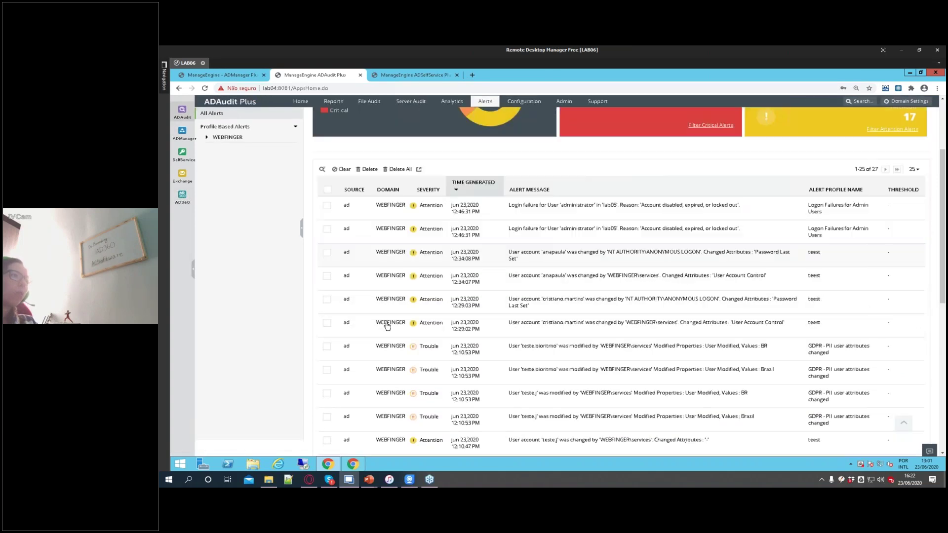
{"action": "scroll", "coordinate": [401, 347], "scroll_direction": "up", "scroll_amount": 10}
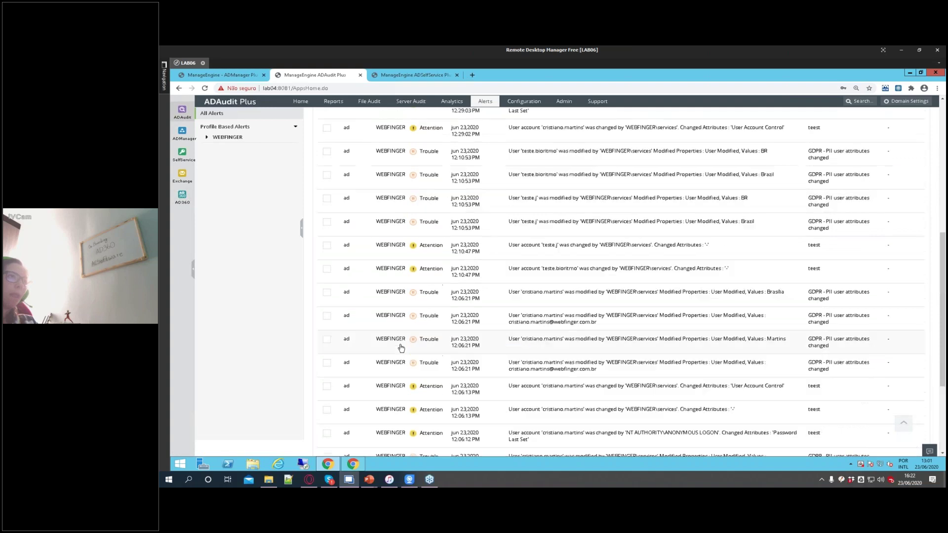
{"action": "left_click", "coordinate": [208, 147]}
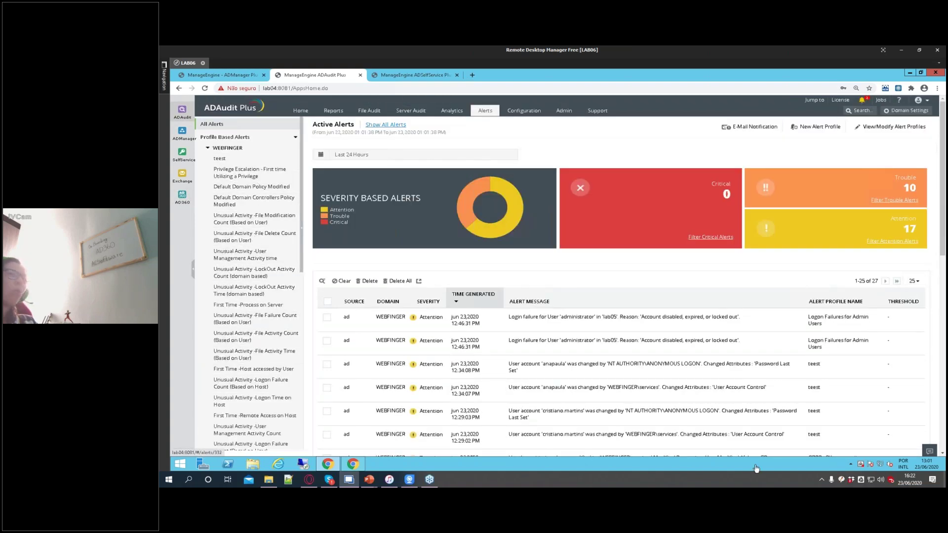
{"action": "left_click", "coordinate": [828, 128]}
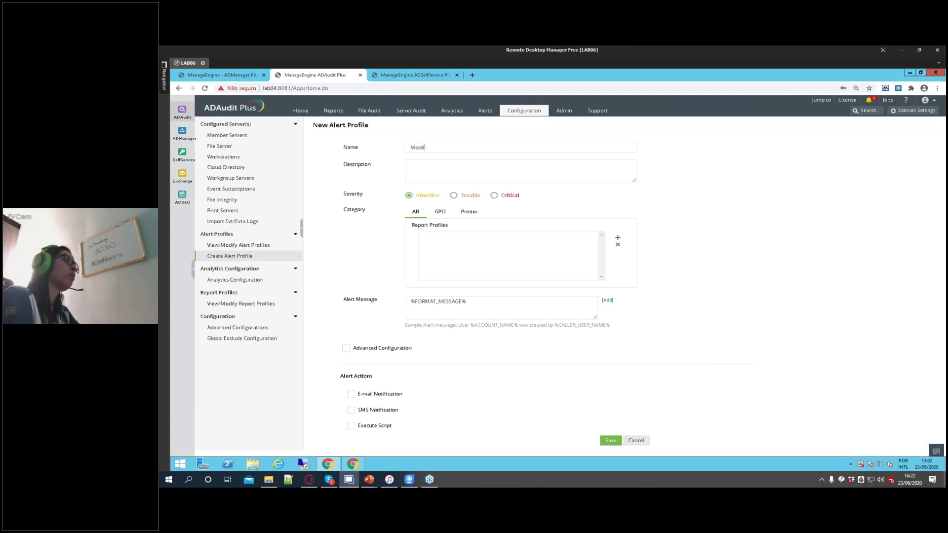
- Name the profile 'Modificacao nao autorizada', reuse it as description, and set Critical severity
{"action": "type", "text": "cao nao autorizada"}
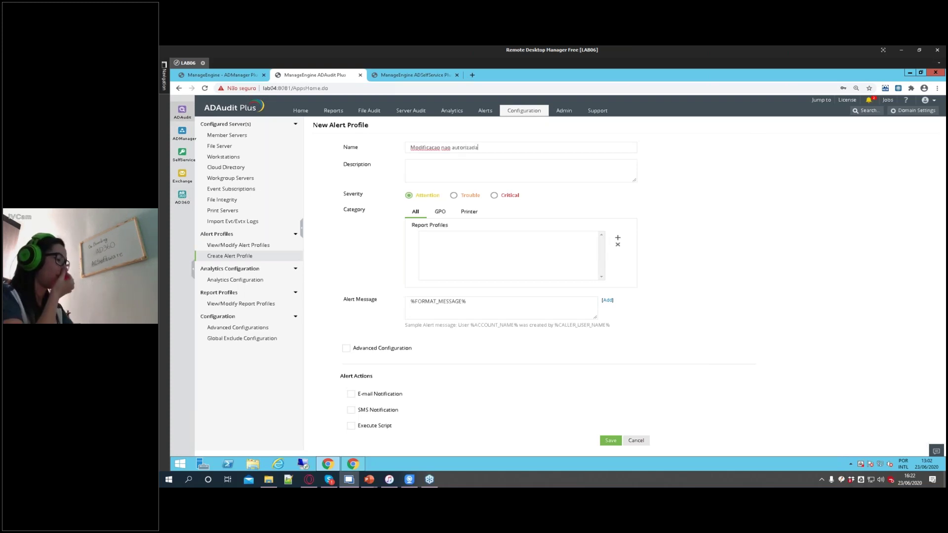
{"action": "key", "text": "ctrl+a"}
{"action": "key", "text": "ctrl+c"}
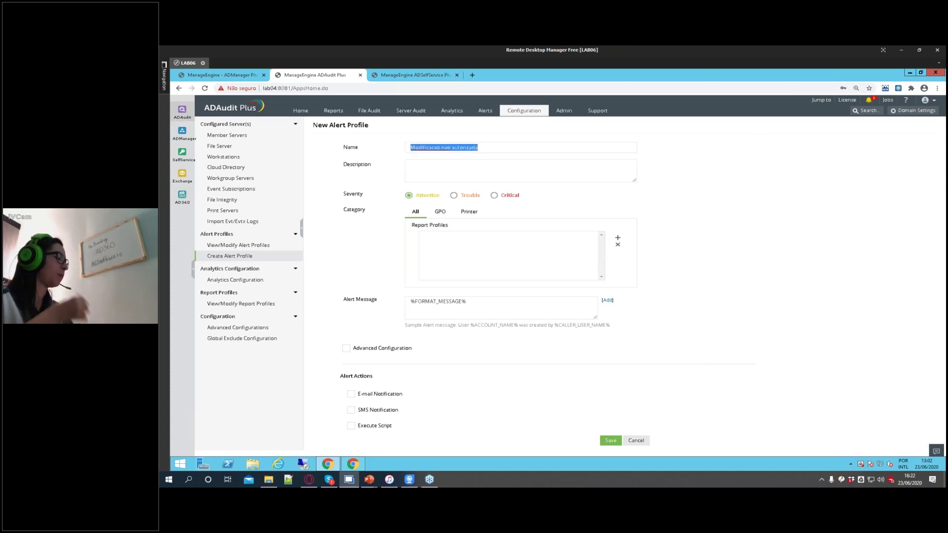
{"action": "left_click", "coordinate": [482, 171]}
{"action": "key", "text": "ctrl+v"}
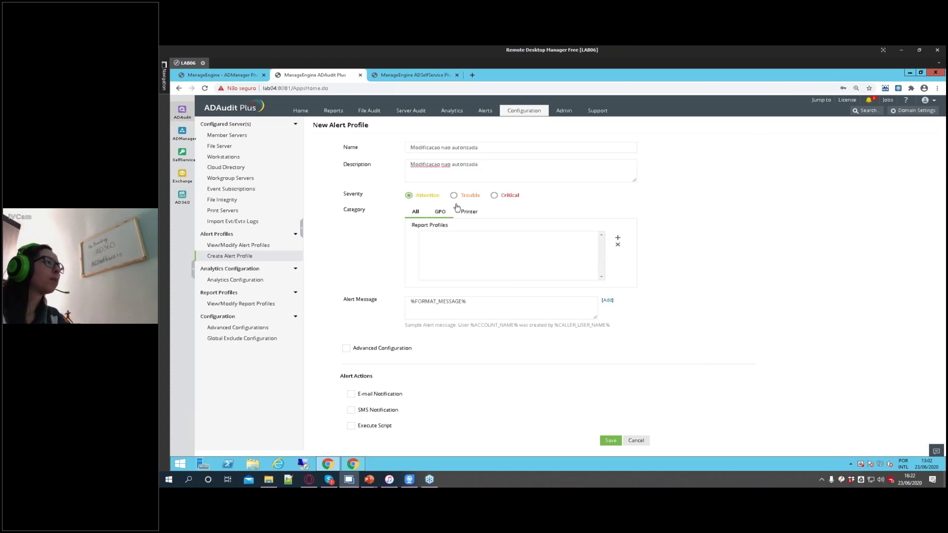
{"action": "left_click", "coordinate": [494, 196]}
{"action": "left_click_drag", "start_coordinate": [343, 209], "coordinate": [366, 211]}
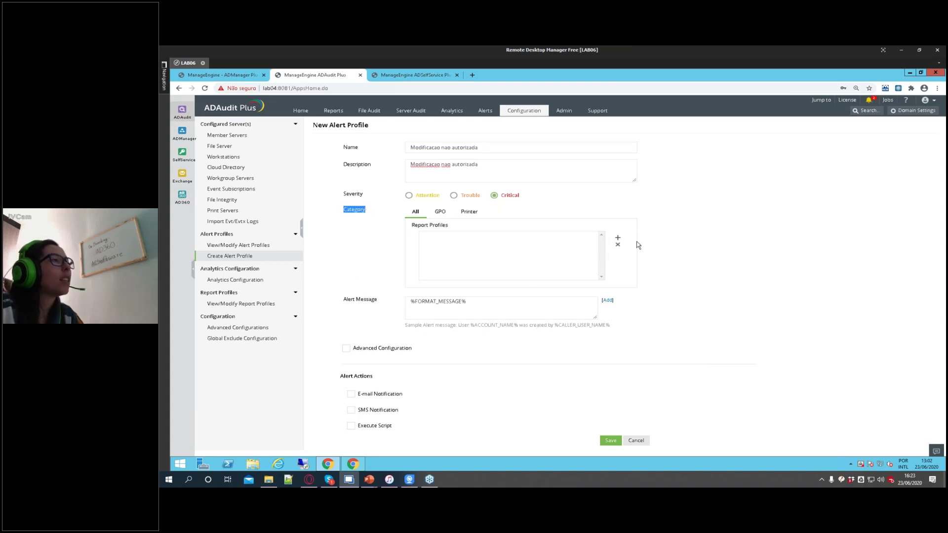
- Add the Deleted Users and Modified Users report profiles from the User Modification category
{"action": "left_click", "coordinate": [618, 239]}
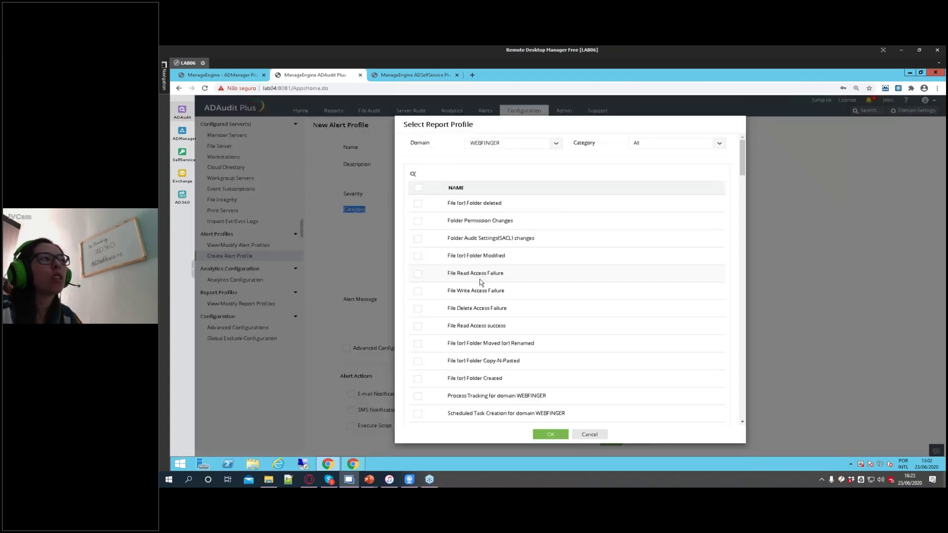
{"action": "left_click", "coordinate": [668, 147]}
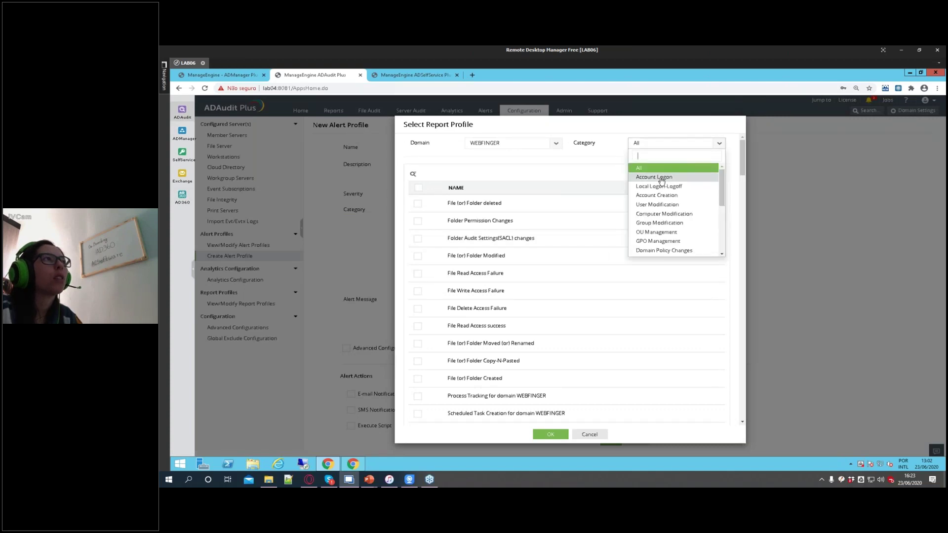
{"action": "left_click", "coordinate": [656, 204]}
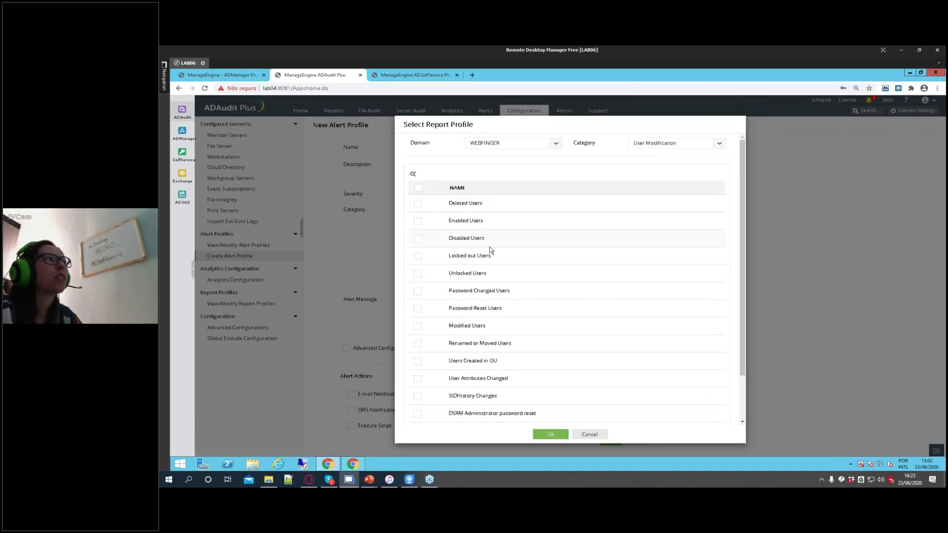
{"action": "left_click", "coordinate": [417, 204]}
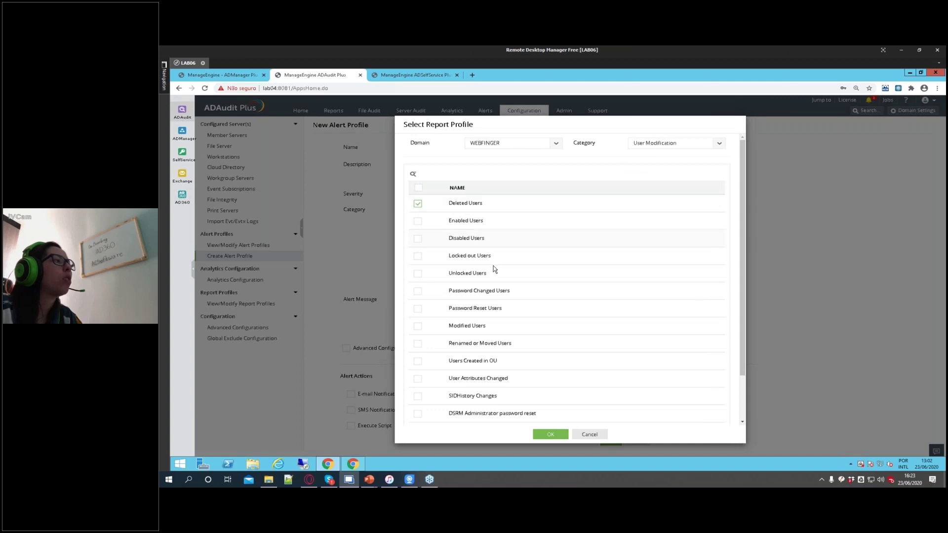
{"action": "left_click", "coordinate": [418, 326]}
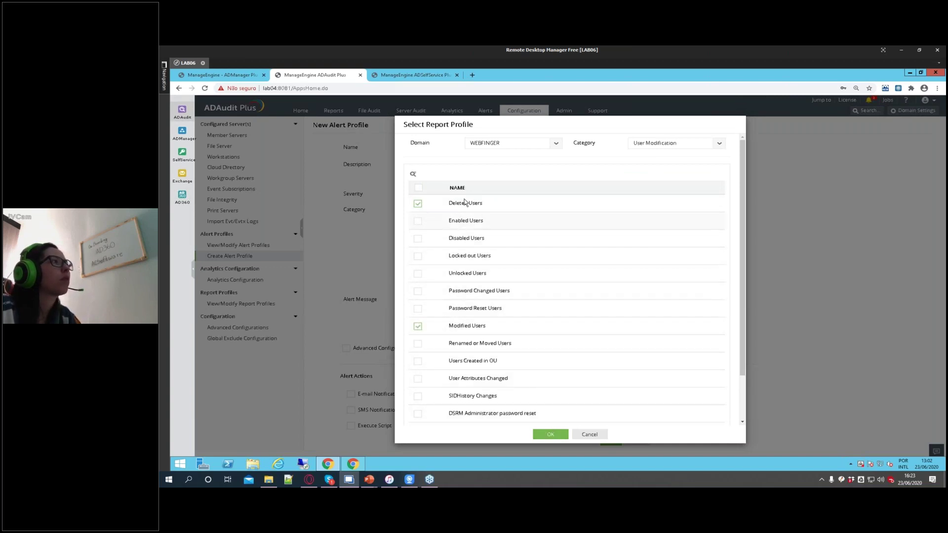
{"action": "left_click", "coordinate": [662, 144]}
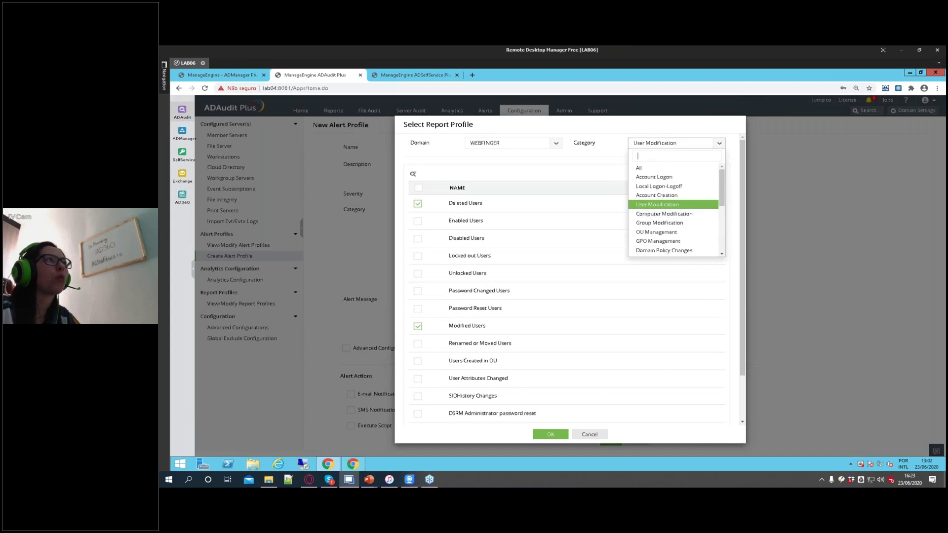
{"action": "left_click", "coordinate": [570, 155]}
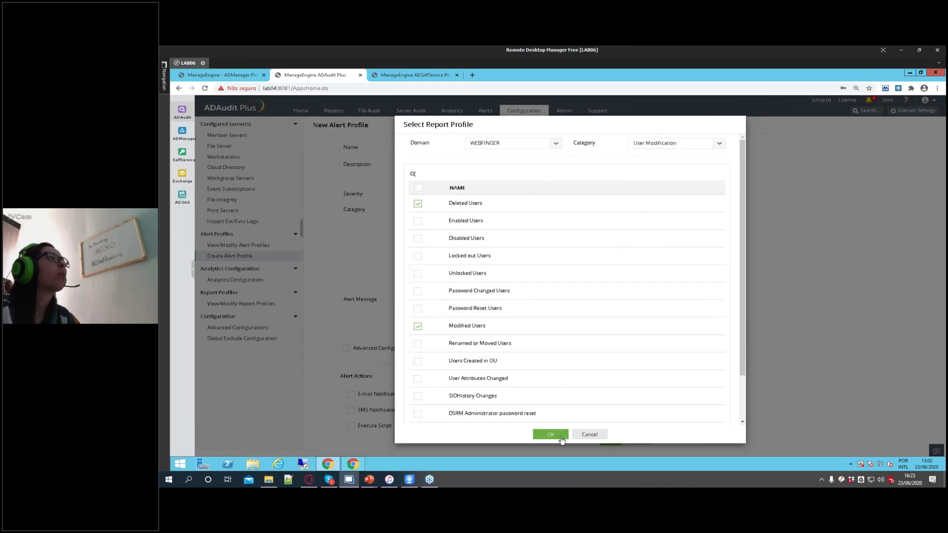
{"action": "left_click", "coordinate": [550, 435]}
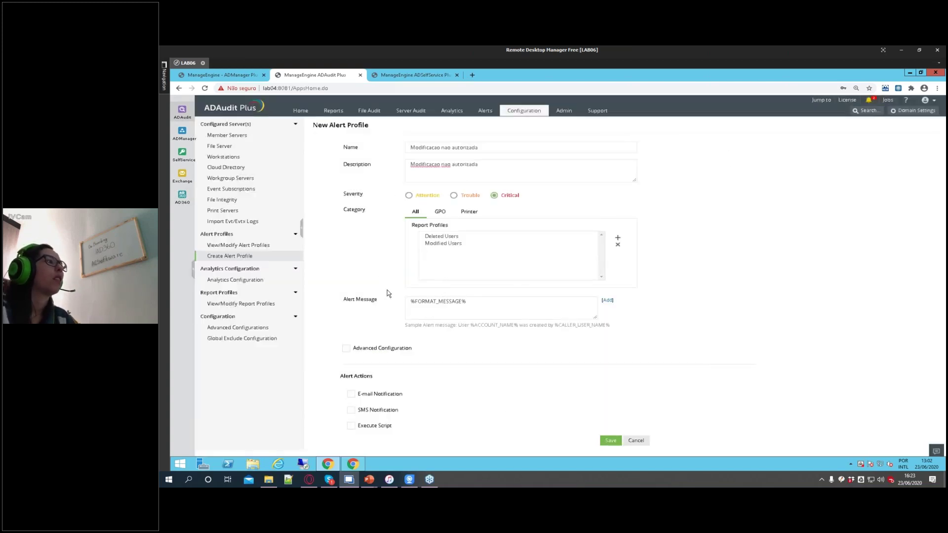
- Reveal the advanced settings and keep Modified Users as the selected report profile
{"action": "left_click", "coordinate": [346, 347]}
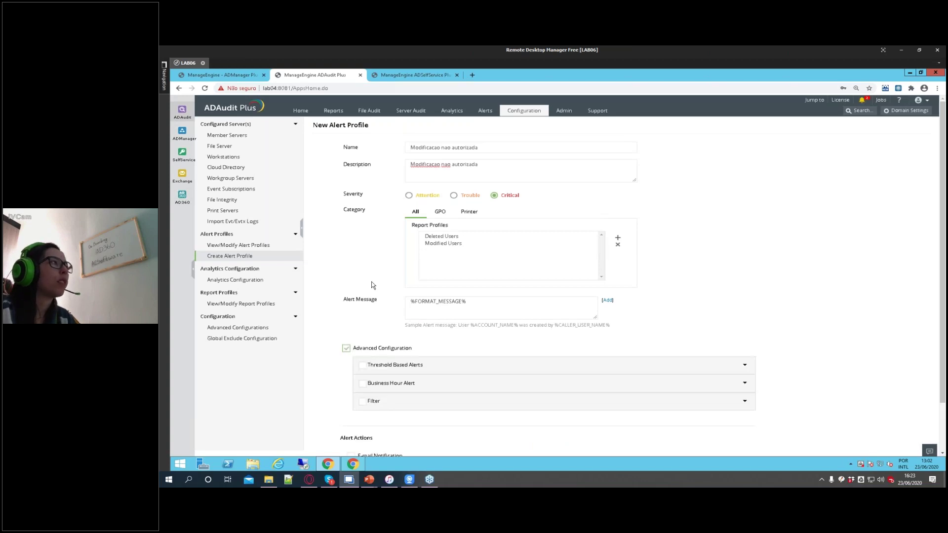
{"action": "scroll", "coordinate": [350, 312], "scroll_direction": "down", "scroll_amount": 2}
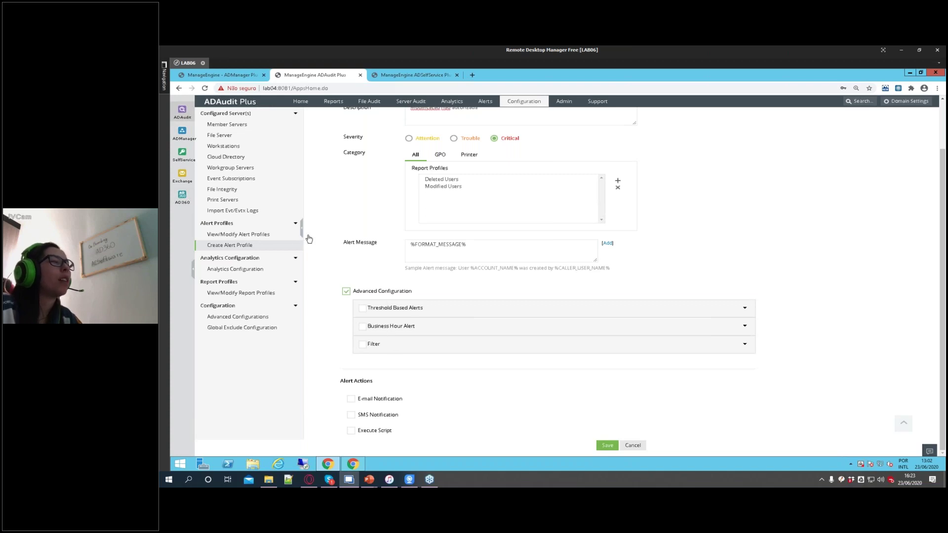
{"action": "left_click", "coordinate": [388, 345]}
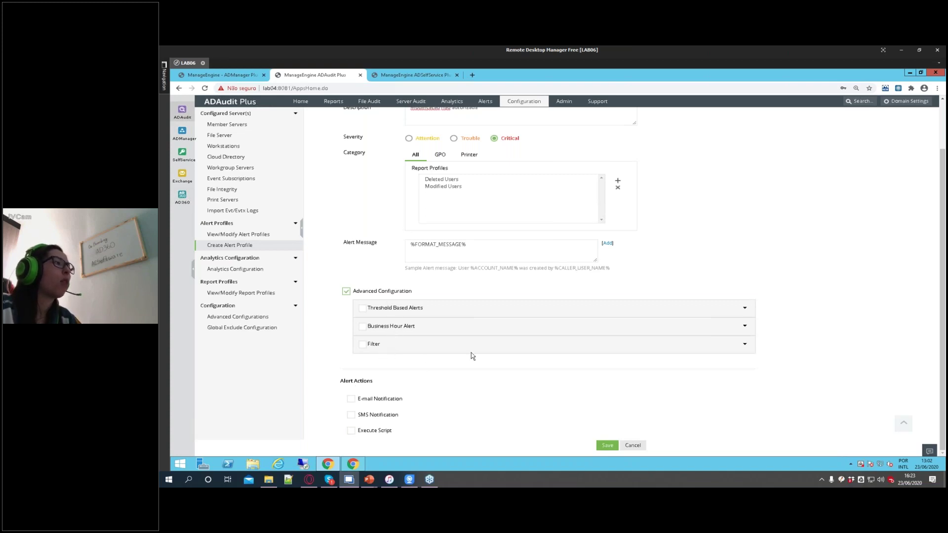
{"action": "scroll", "coordinate": [285, 397], "scroll_direction": "up", "scroll_amount": 2}
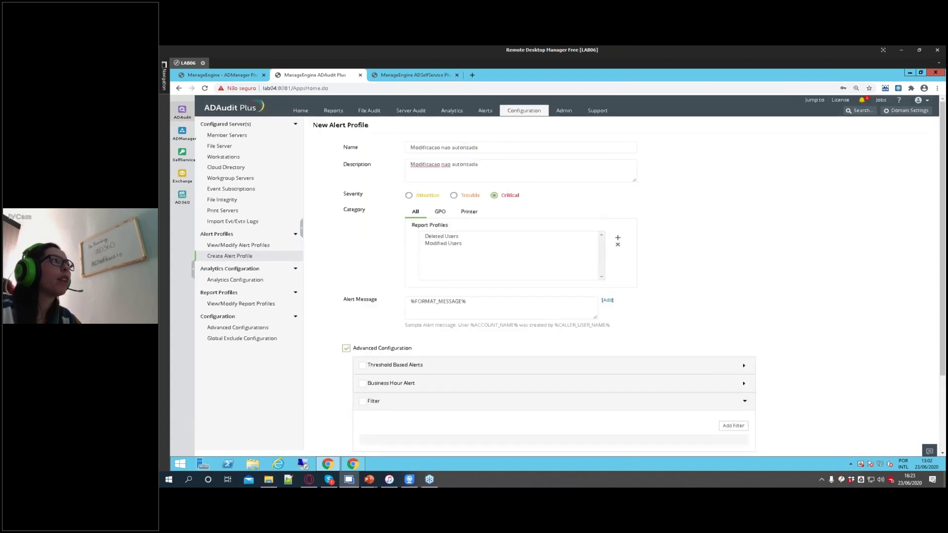
{"action": "left_click", "coordinate": [437, 243]}
{"action": "left_click", "coordinate": [438, 236]}
{"action": "left_click", "coordinate": [441, 243]}
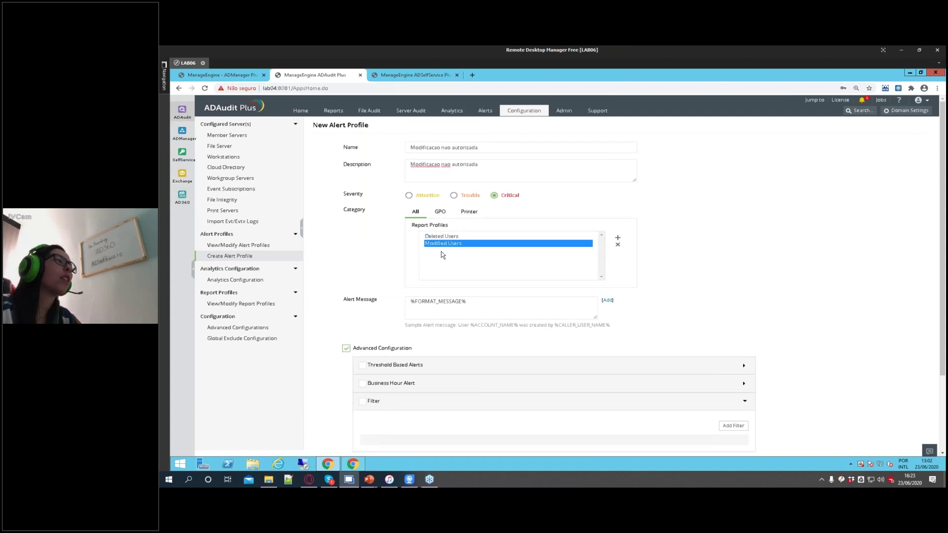
{"action": "scroll", "coordinate": [538, 374], "scroll_direction": "down", "scroll_amount": 2}
- Add a filter rule: Caller user name not equals the chosen user account
{"action": "left_click", "coordinate": [375, 304]}
{"action": "left_click", "coordinate": [732, 331]}
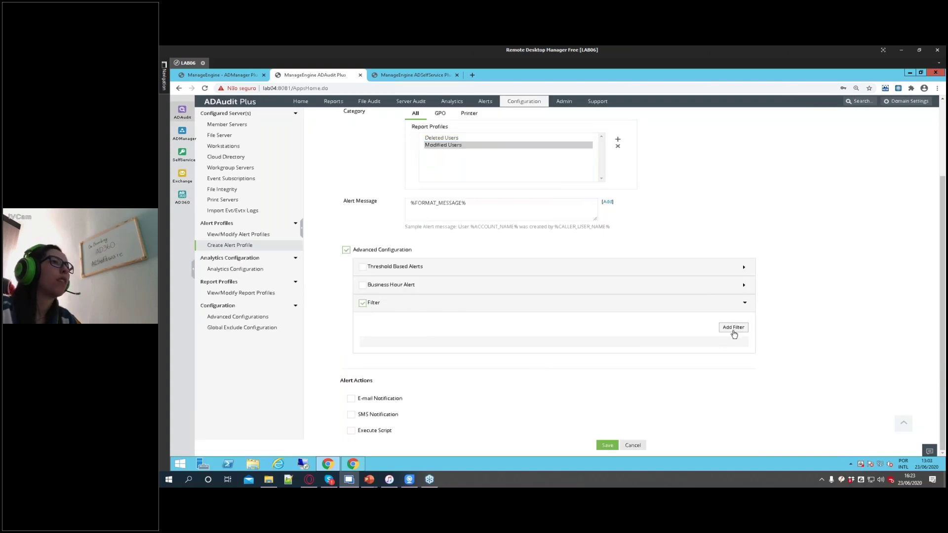
{"action": "left_click", "coordinate": [455, 361]}
{"action": "type", "text": "caller"}
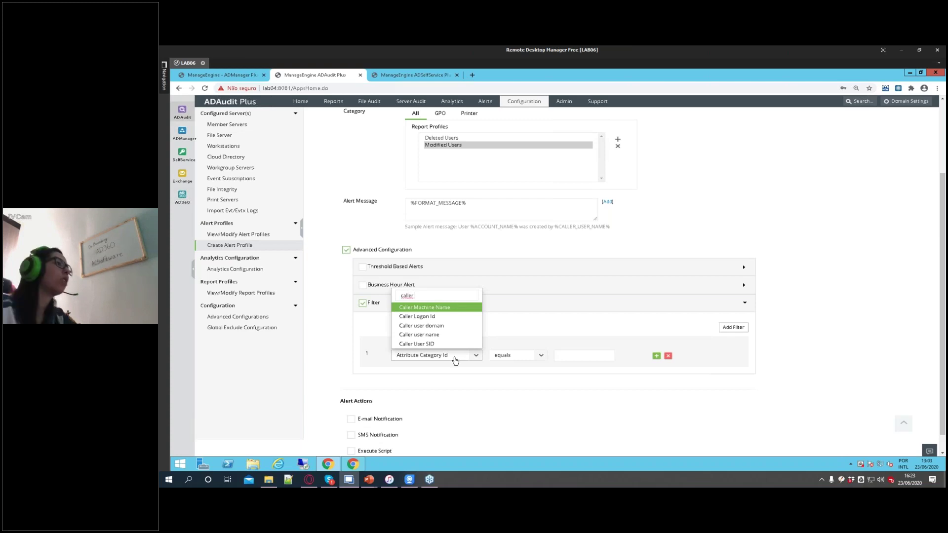
{"action": "left_click", "coordinate": [419, 335]}
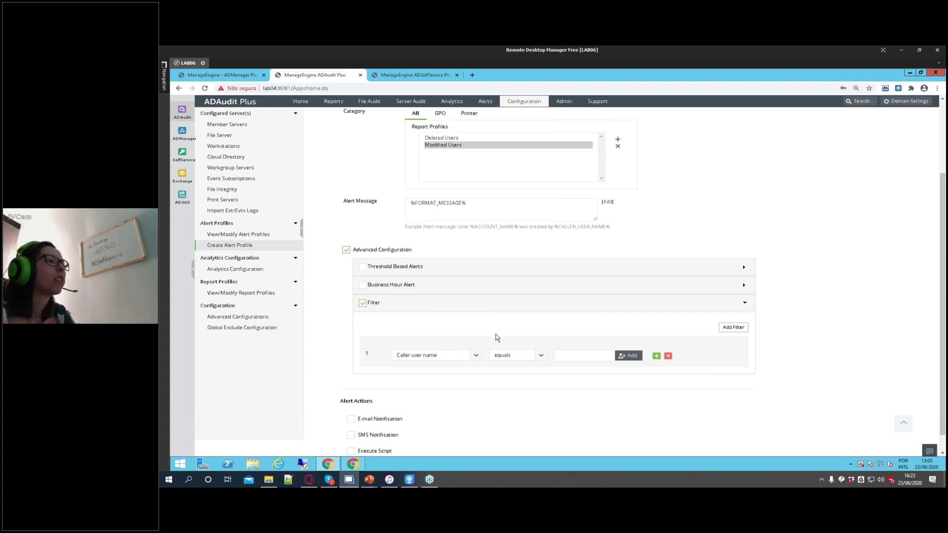
{"action": "left_click", "coordinate": [507, 354]}
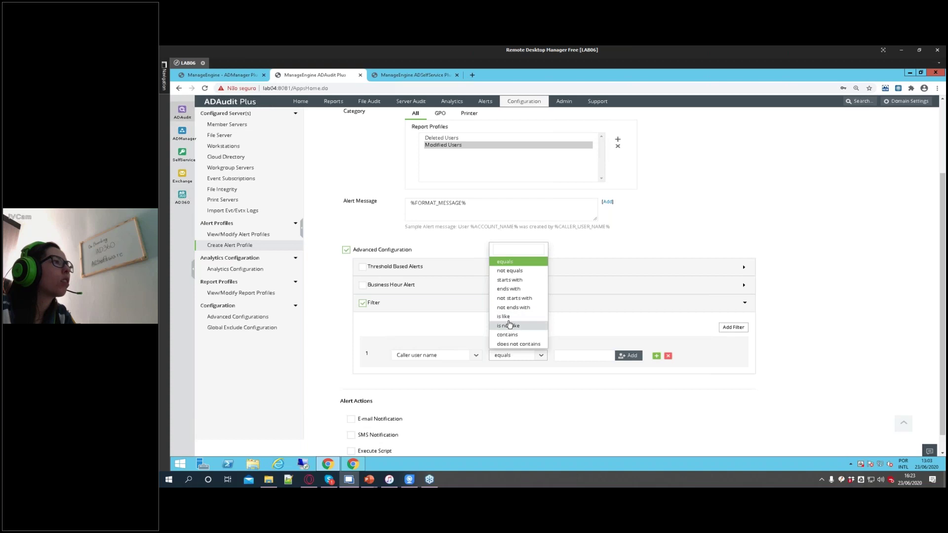
{"action": "left_click", "coordinate": [510, 270]}
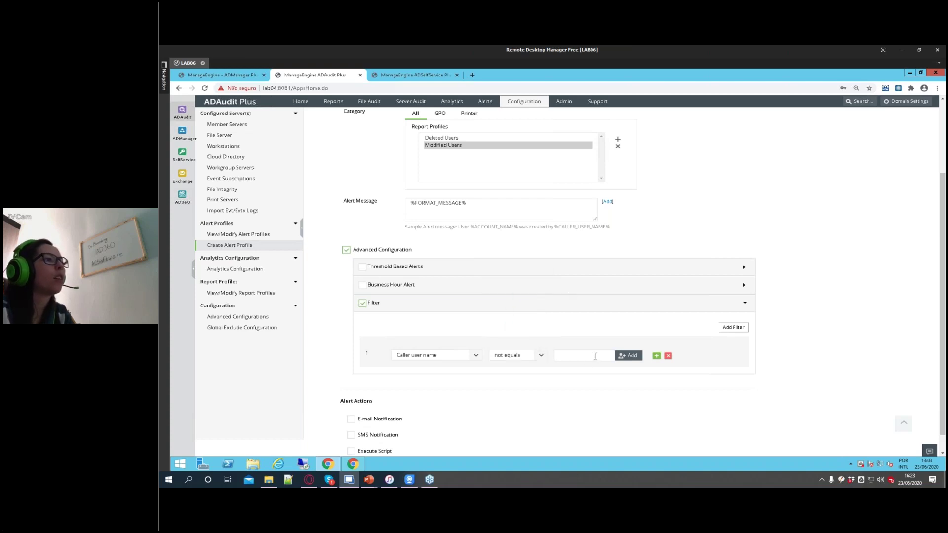
{"action": "left_click", "coordinate": [628, 356]}
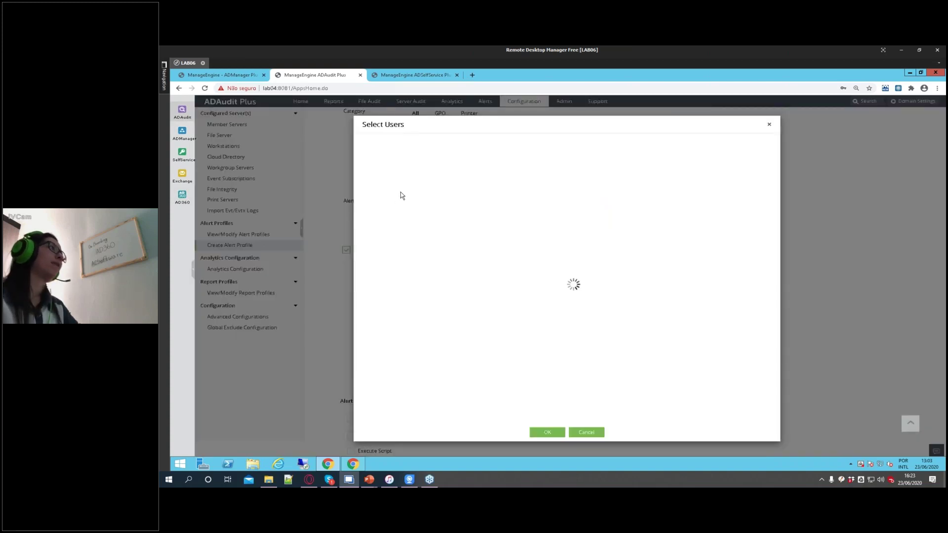
{"action": "left_click", "coordinate": [372, 166]}
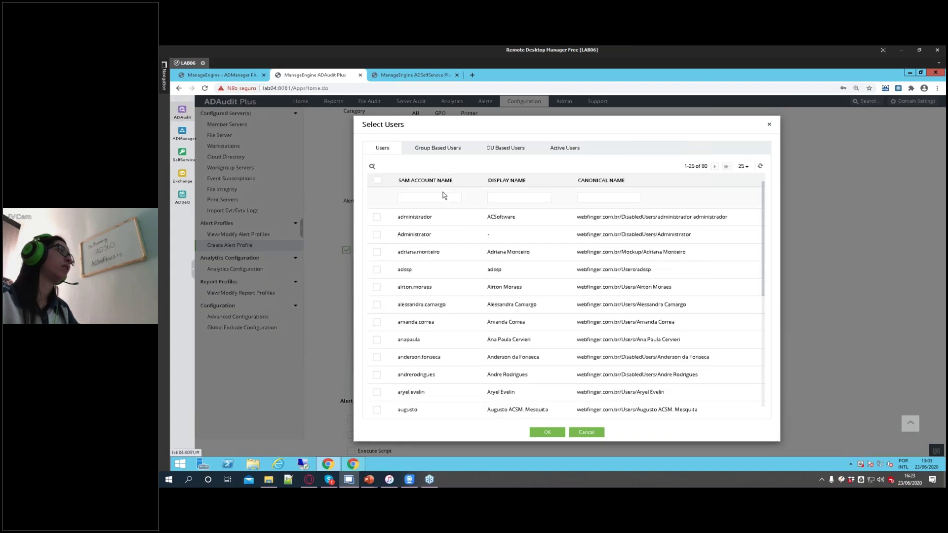
{"action": "left_click", "coordinate": [440, 197]}
{"action": "type", "text": "tain"}
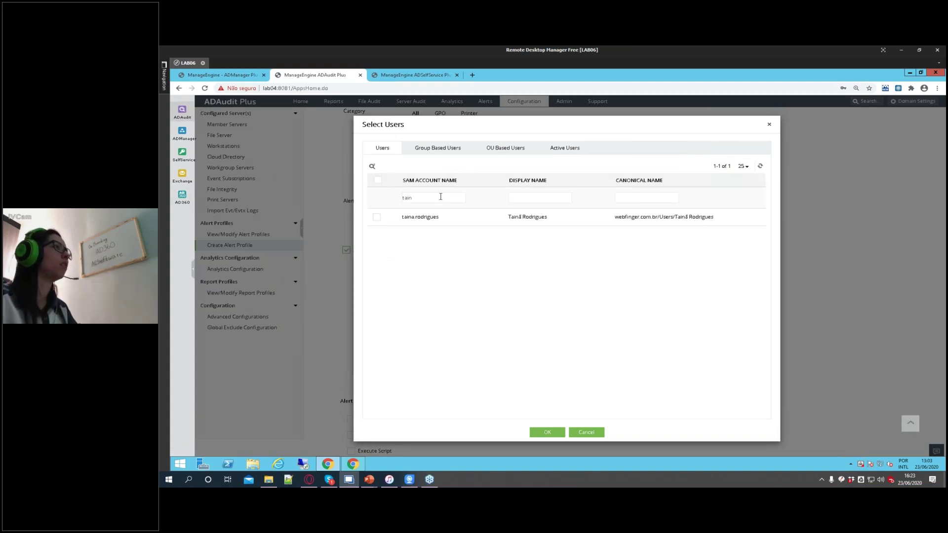
{"action": "left_click", "coordinate": [429, 216]}
{"action": "left_click", "coordinate": [546, 431]}
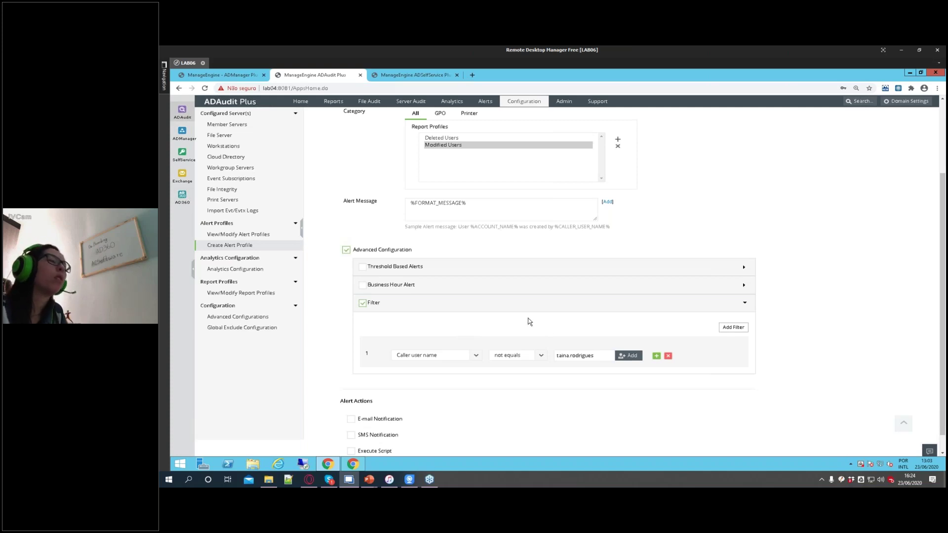
{"action": "scroll", "coordinate": [371, 344], "scroll_direction": "down", "scroll_amount": 1}
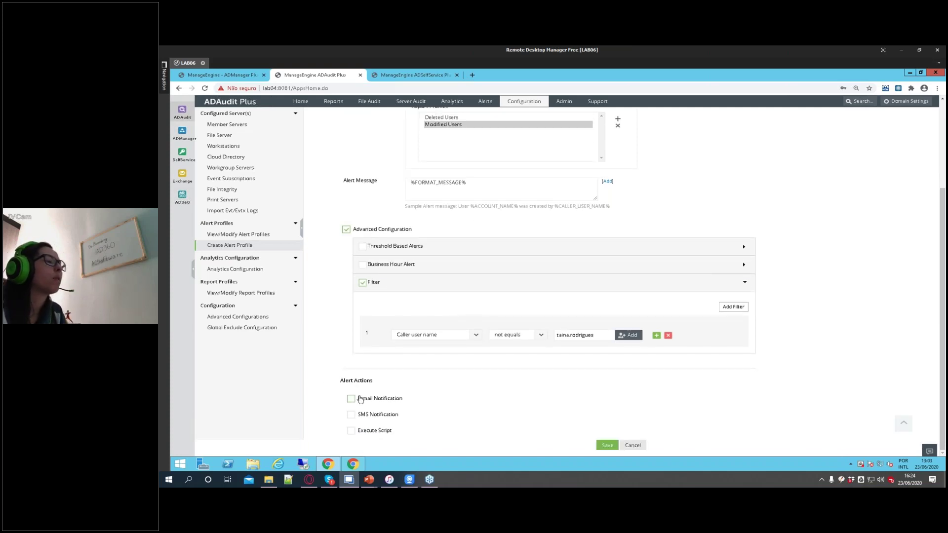
{"action": "left_click_drag", "start_coordinate": [341, 382], "coordinate": [370, 383]}
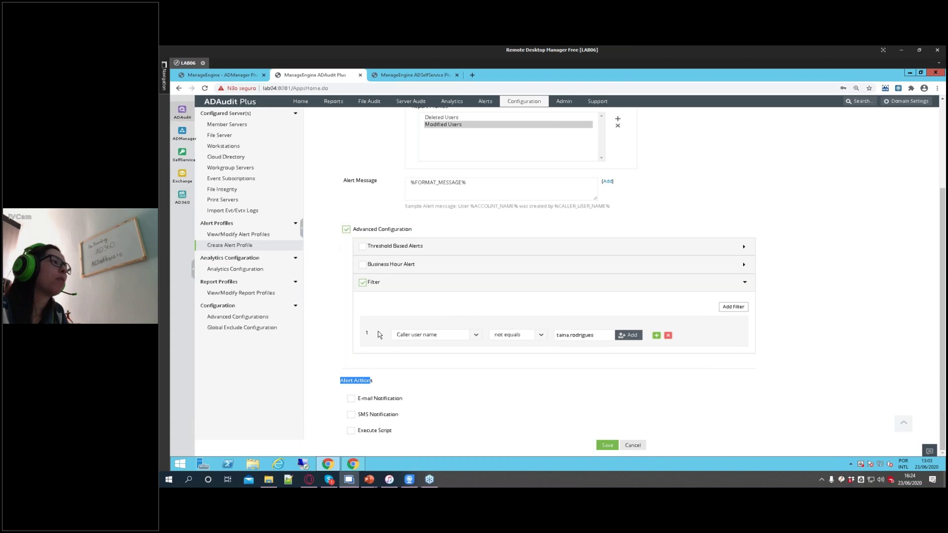
{"action": "left_click", "coordinate": [355, 400]}
{"action": "scroll", "coordinate": [466, 406], "scroll_direction": "down", "scroll_amount": 3}
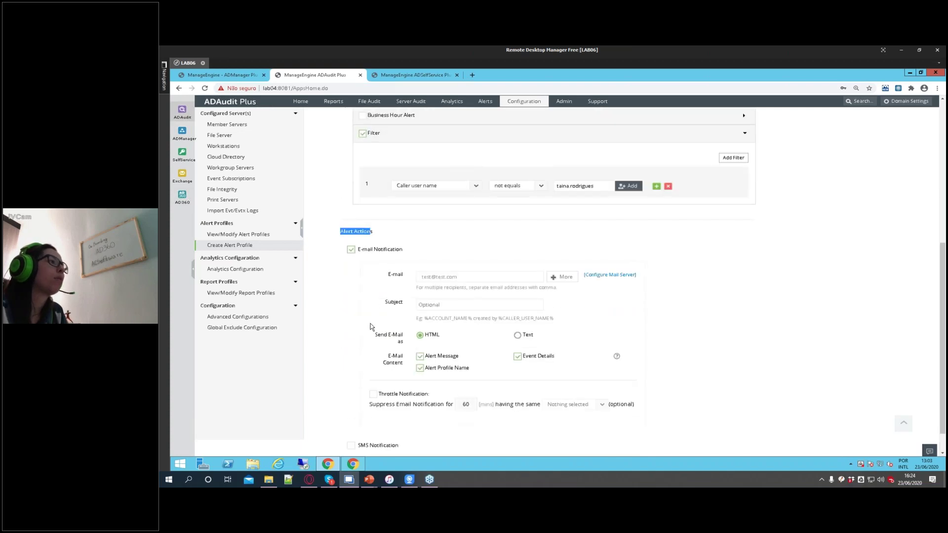
{"action": "left_click", "coordinate": [351, 249]}
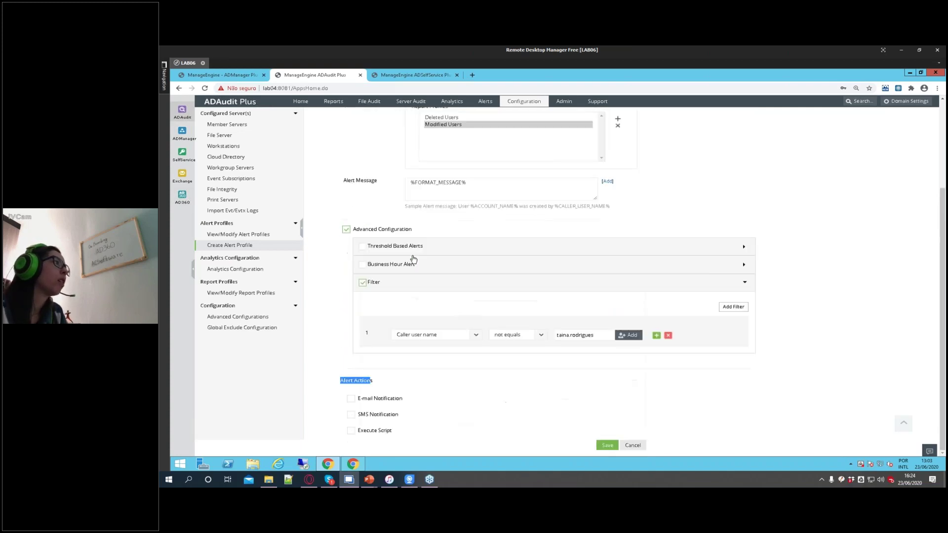
{"action": "left_click", "coordinate": [351, 415]}
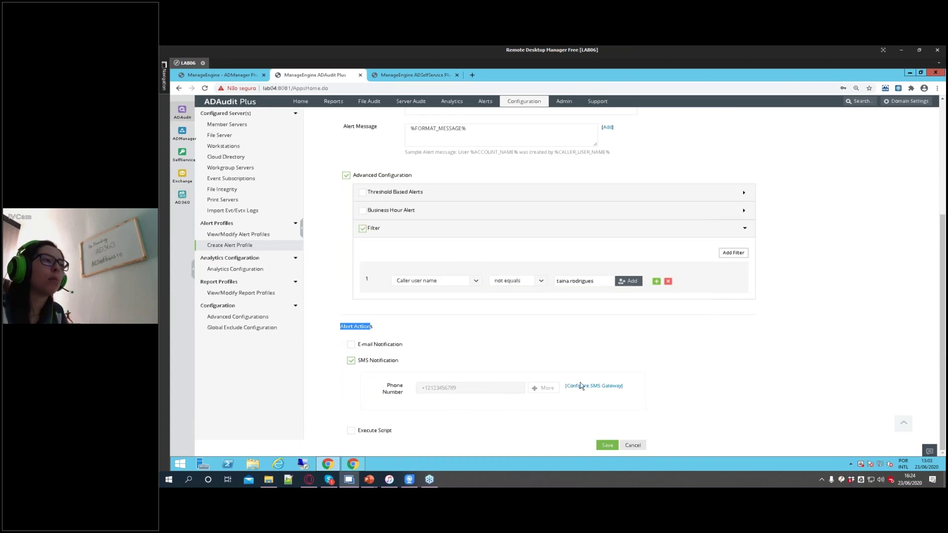
{"action": "left_click", "coordinate": [354, 364]}
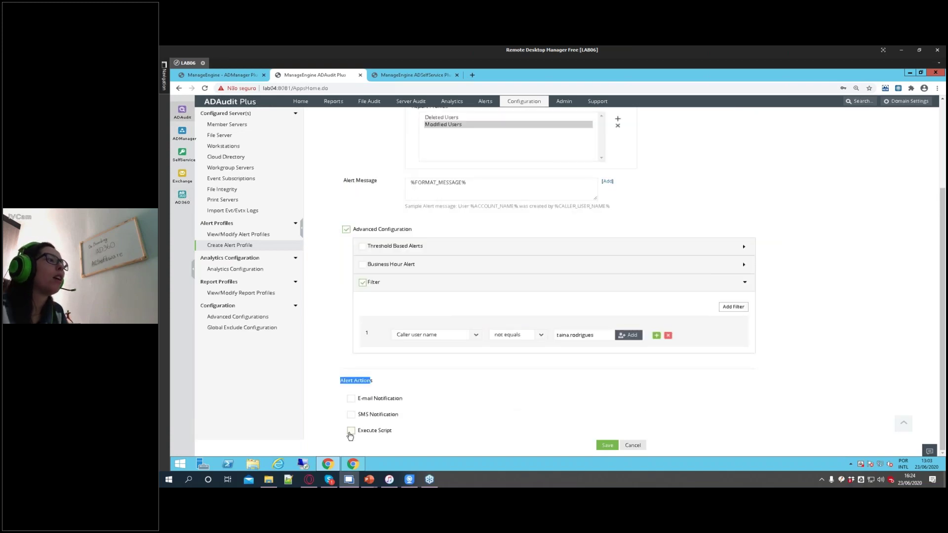
{"action": "left_click", "coordinate": [351, 430]}
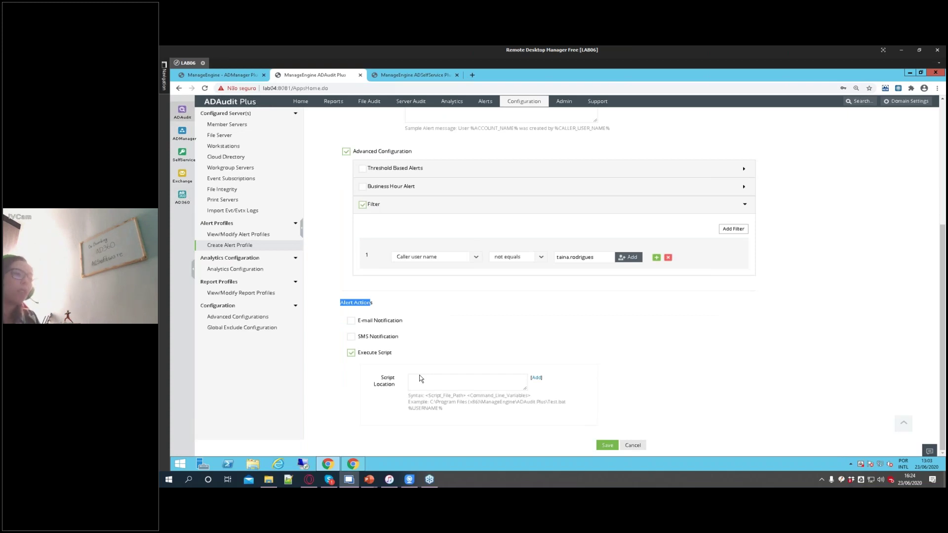
{"action": "left_click_drag", "start_coordinate": [430, 402], "coordinate": [447, 413]}
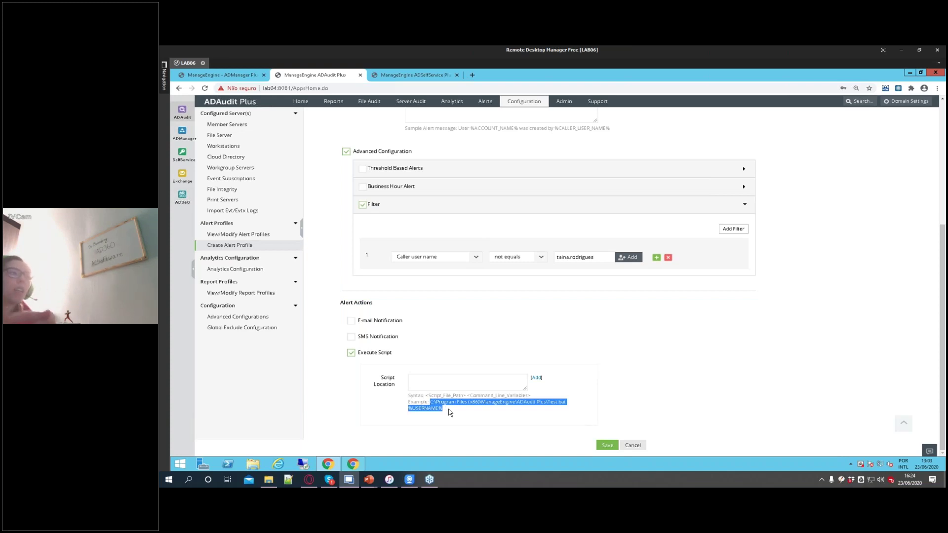
{"action": "left_click", "coordinate": [449, 412]}
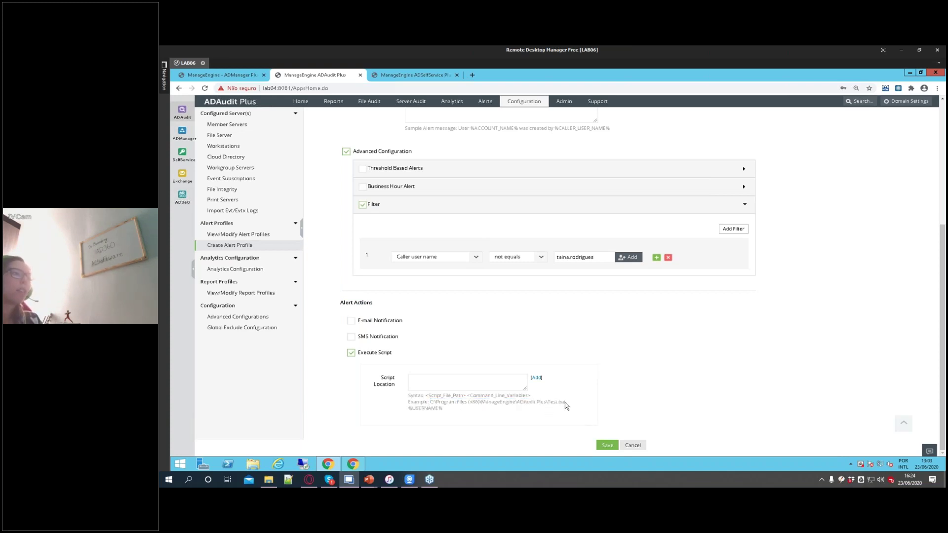
{"action": "left_click_drag", "start_coordinate": [444, 410], "coordinate": [493, 415]}
{"action": "left_click", "coordinate": [492, 416]}
{"action": "left_click", "coordinate": [351, 353]}
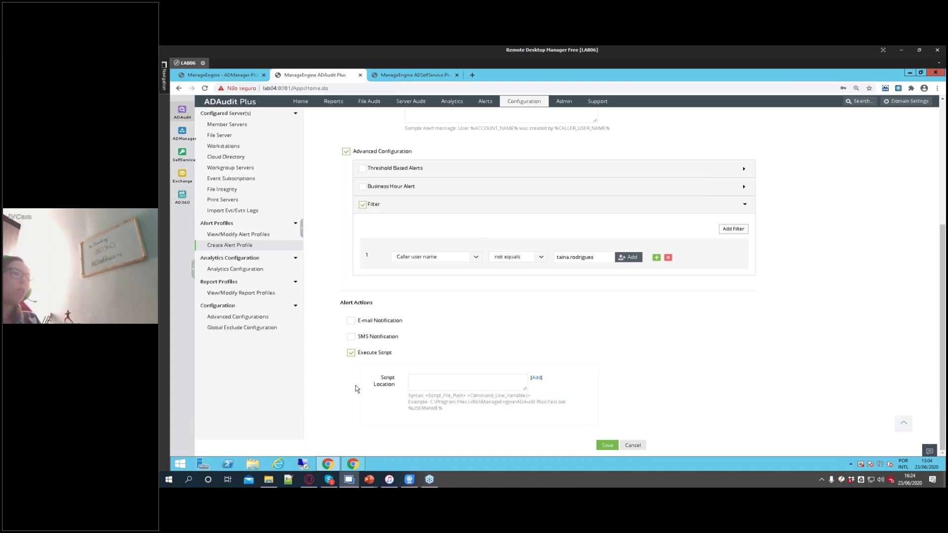
{"action": "left_click", "coordinate": [351, 353]}
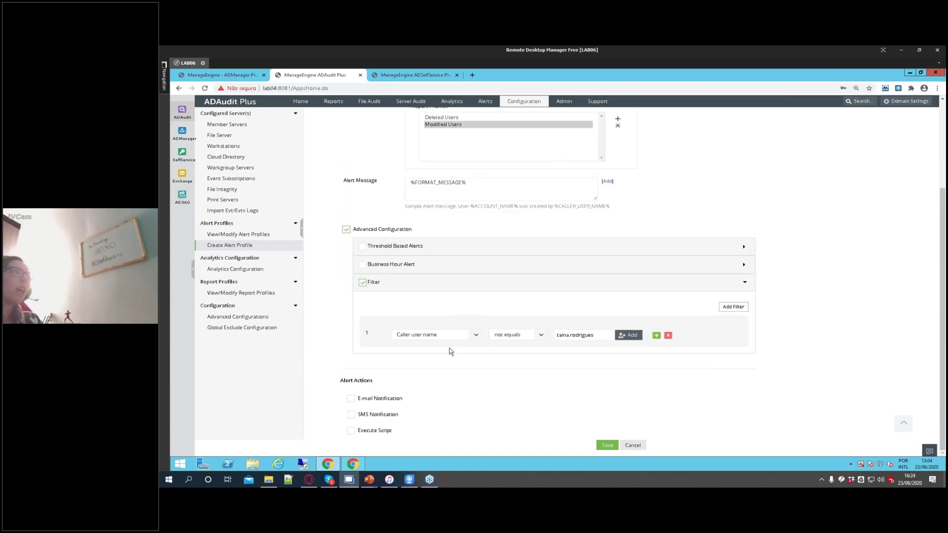
{"action": "scroll", "coordinate": [449, 348], "scroll_direction": "up", "scroll_amount": 3}
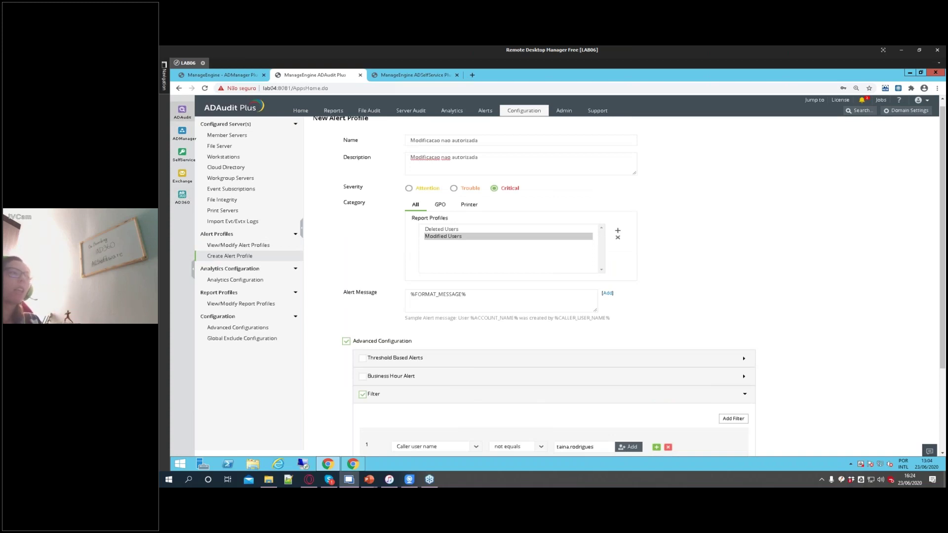
{"action": "scroll", "coordinate": [521, 386], "scroll_direction": "down", "scroll_amount": 3}
- Save the Critical profile and view its alerts, which show none available
{"action": "left_click", "coordinate": [607, 445]}
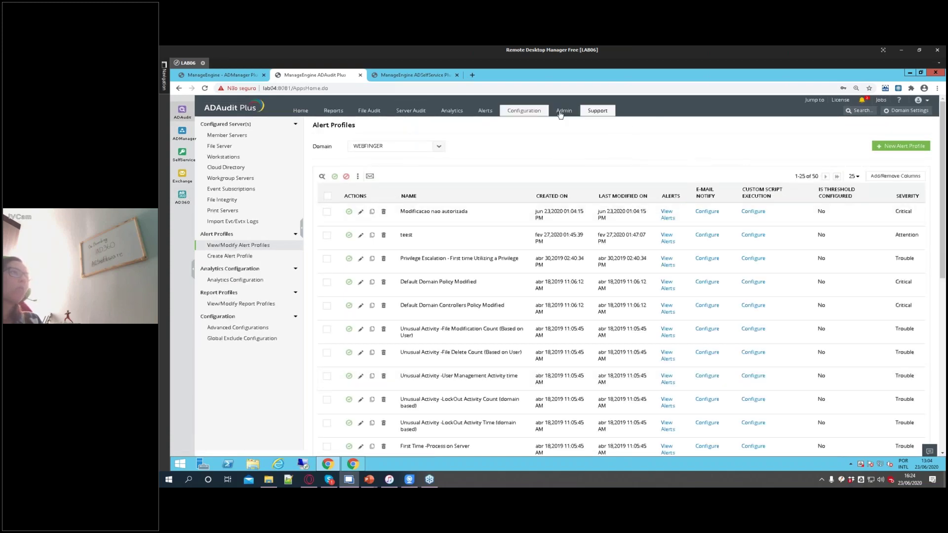
{"action": "left_click", "coordinate": [485, 112]}
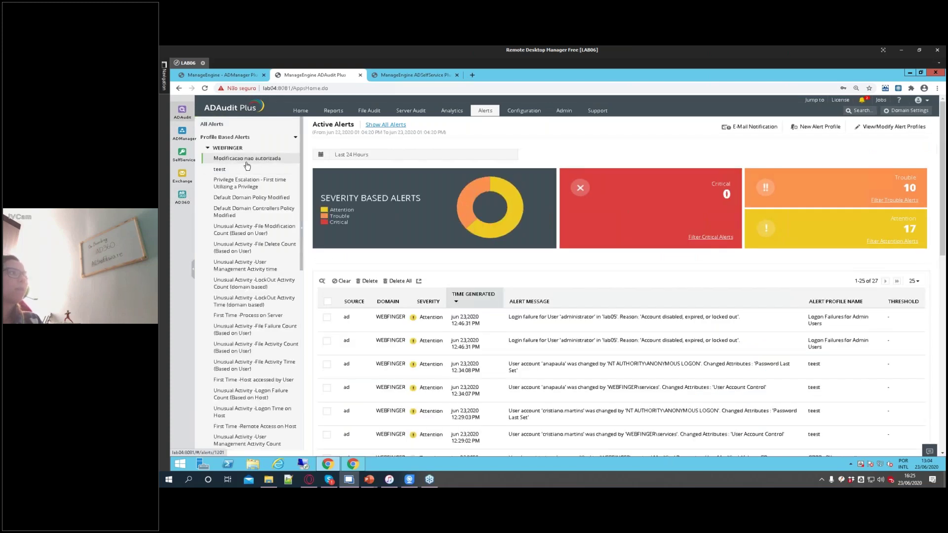
{"action": "left_click", "coordinate": [243, 160]}
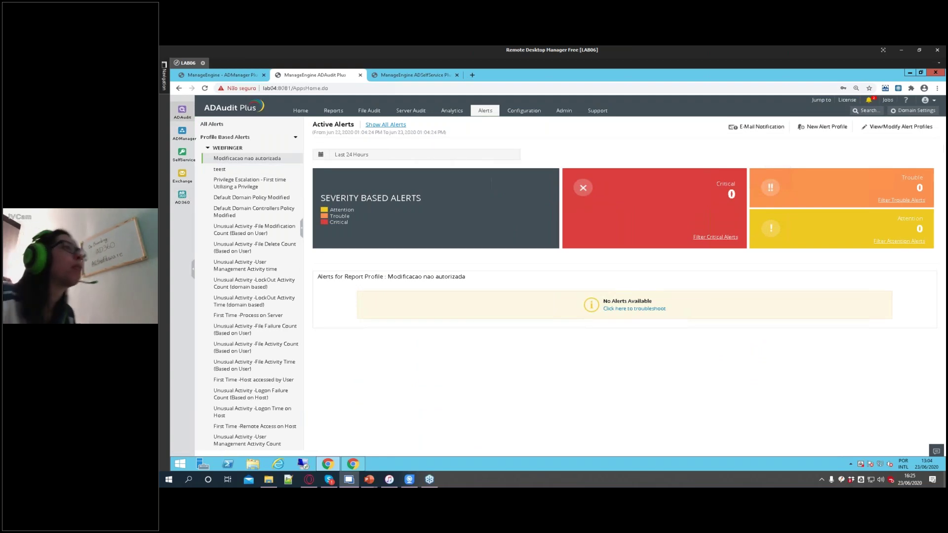
{"action": "left_click", "coordinate": [838, 128]}
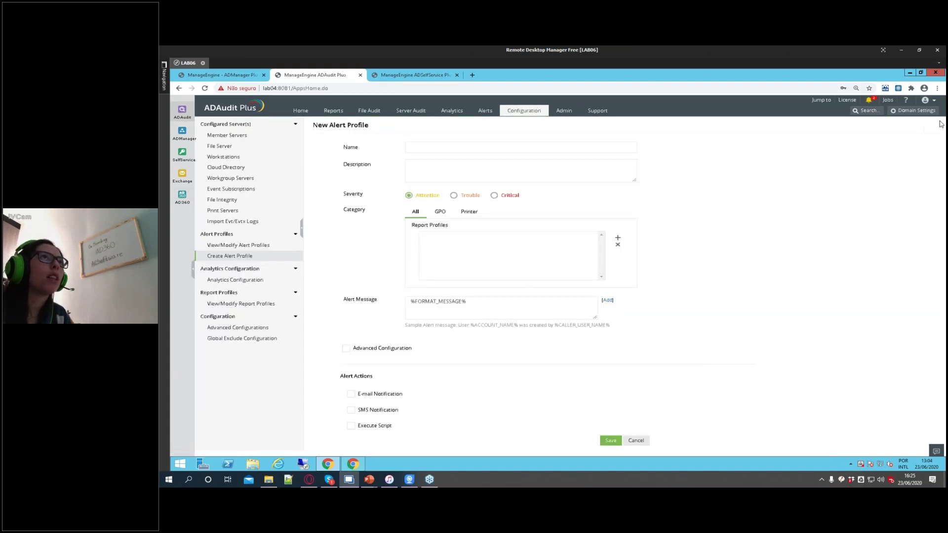
- Enable advanced configuration and add All Users Logon from the Account Logon category
{"action": "left_click", "coordinate": [346, 349]}
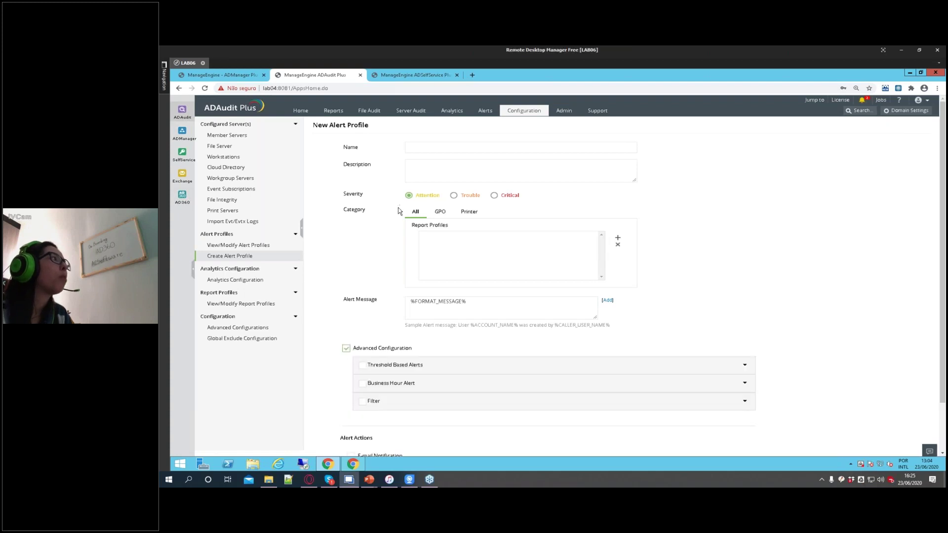
{"action": "left_click", "coordinate": [618, 239]}
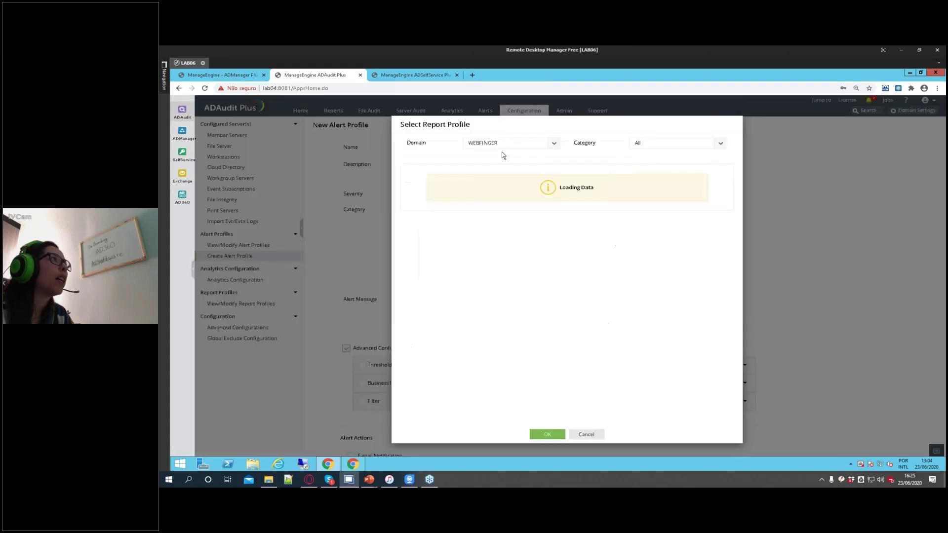
{"action": "left_click", "coordinate": [650, 143]}
{"action": "left_click", "coordinate": [694, 179]}
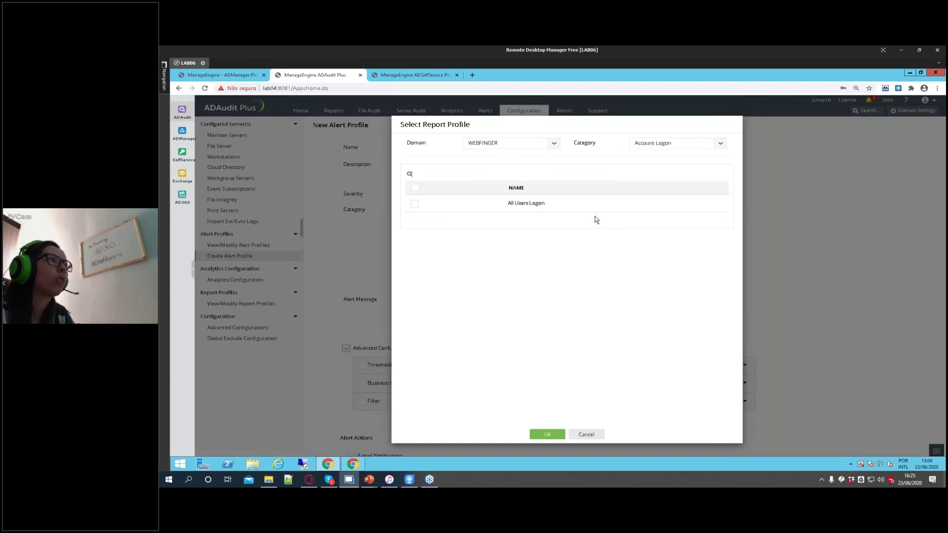
{"action": "left_click", "coordinate": [645, 144]}
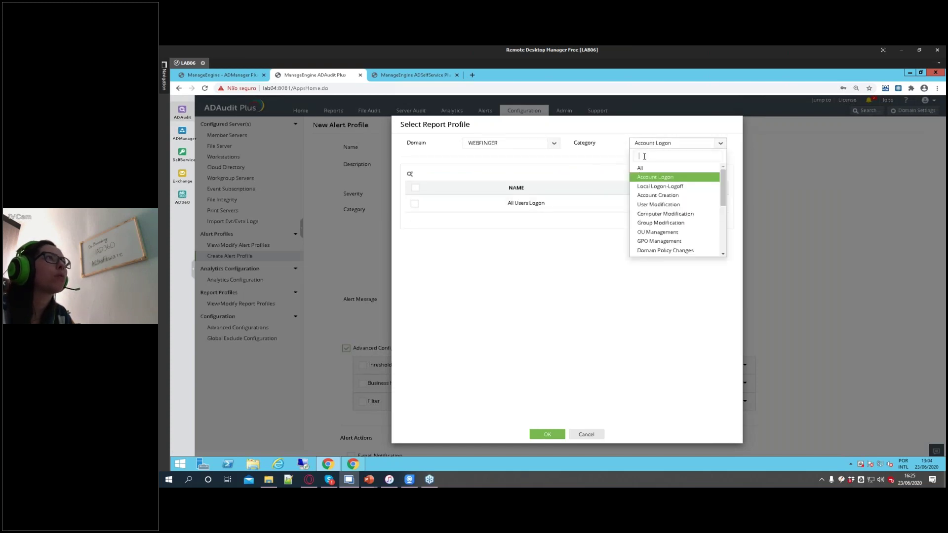
{"action": "left_click", "coordinate": [651, 177]}
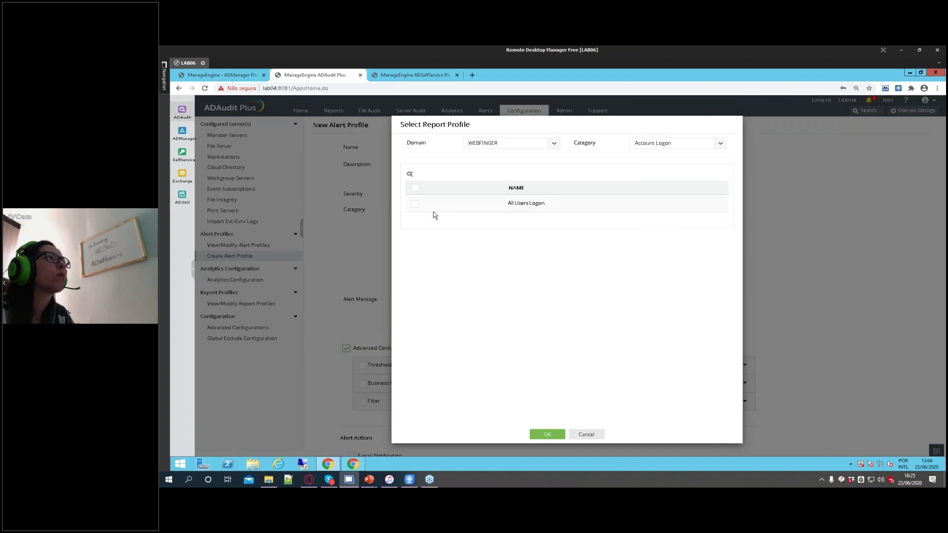
{"action": "left_click", "coordinate": [414, 205]}
{"action": "left_click", "coordinate": [545, 437]}
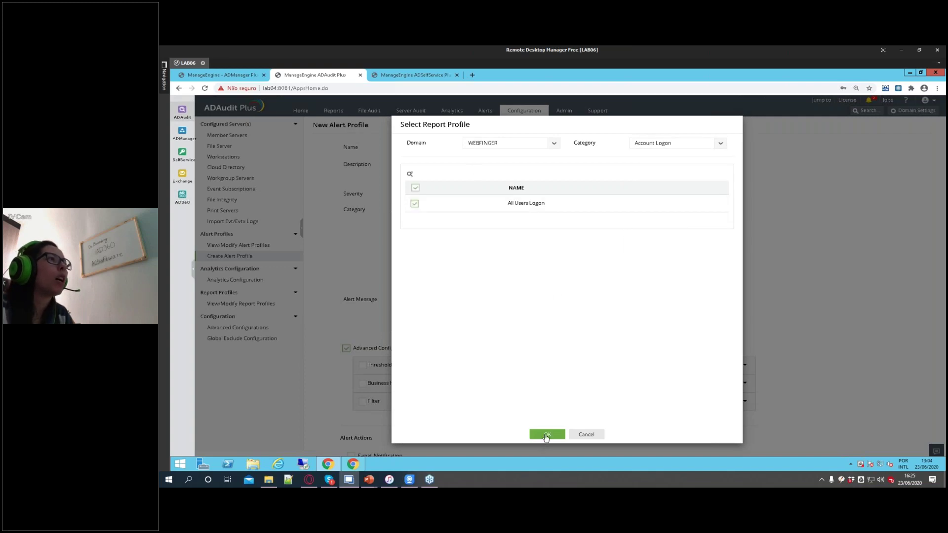
- Enable threshold-based alerting and remove All Users Logon from the report profiles
{"action": "scroll", "coordinate": [395, 328], "scroll_direction": "down", "scroll_amount": 1}
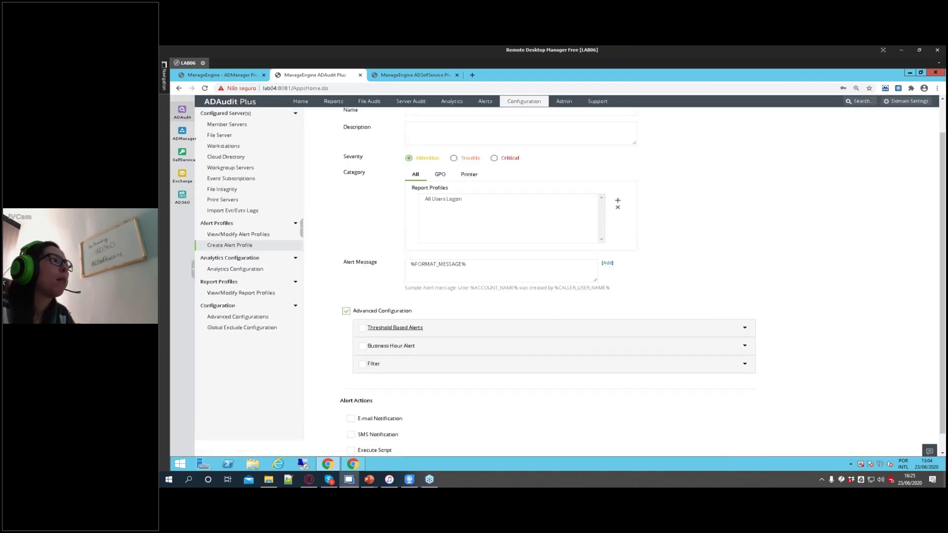
{"action": "left_click", "coordinate": [363, 308]}
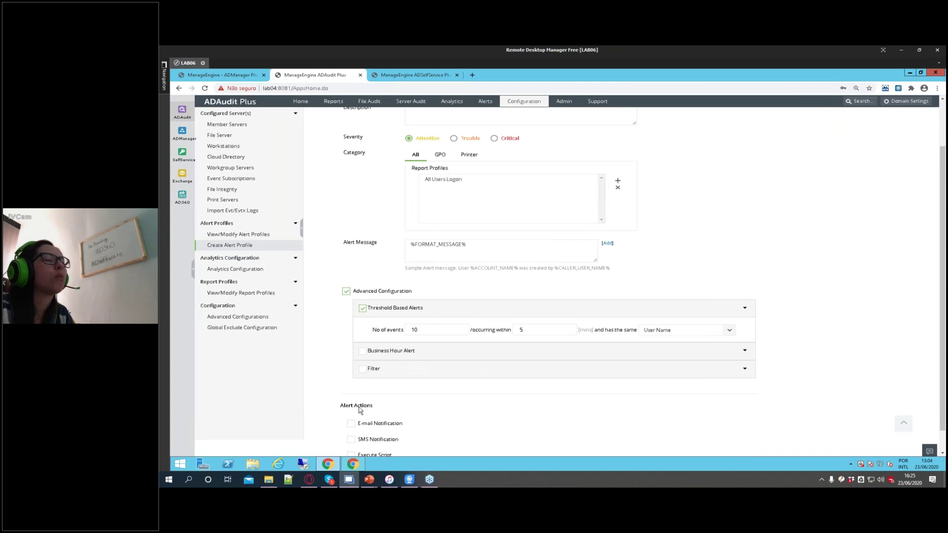
{"action": "double_click", "coordinate": [421, 329]}
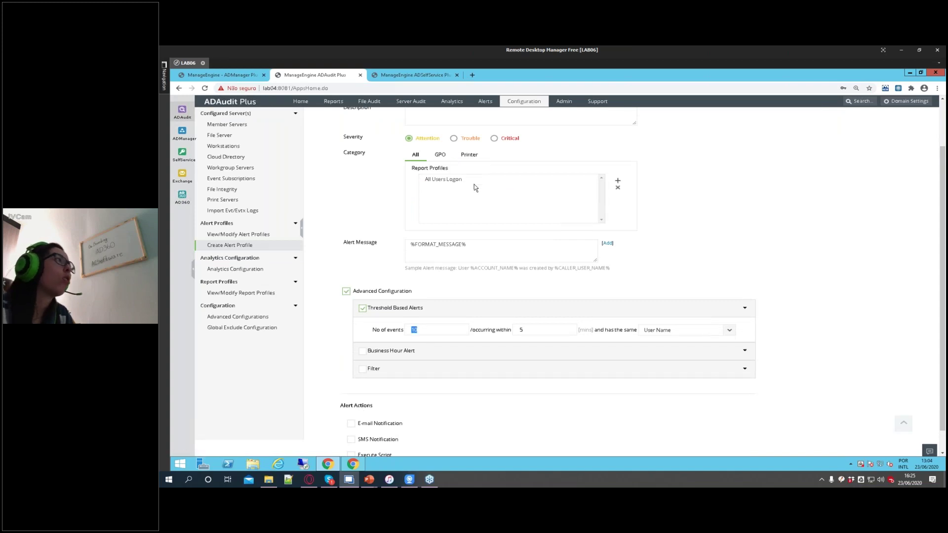
{"action": "left_click", "coordinate": [464, 182]}
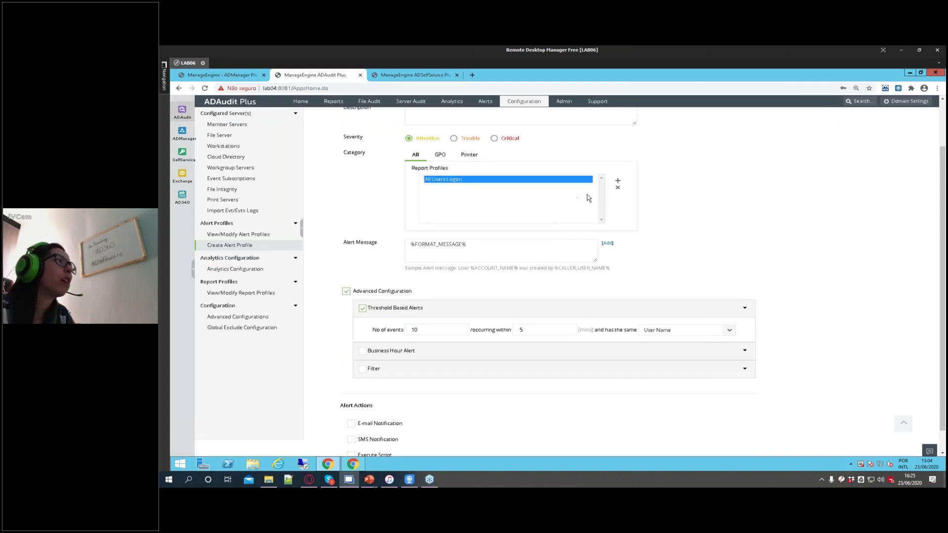
{"action": "left_click", "coordinate": [617, 188]}
- Add the File (or) Folder deleted report from the File Audit category
{"action": "left_click", "coordinate": [618, 181]}
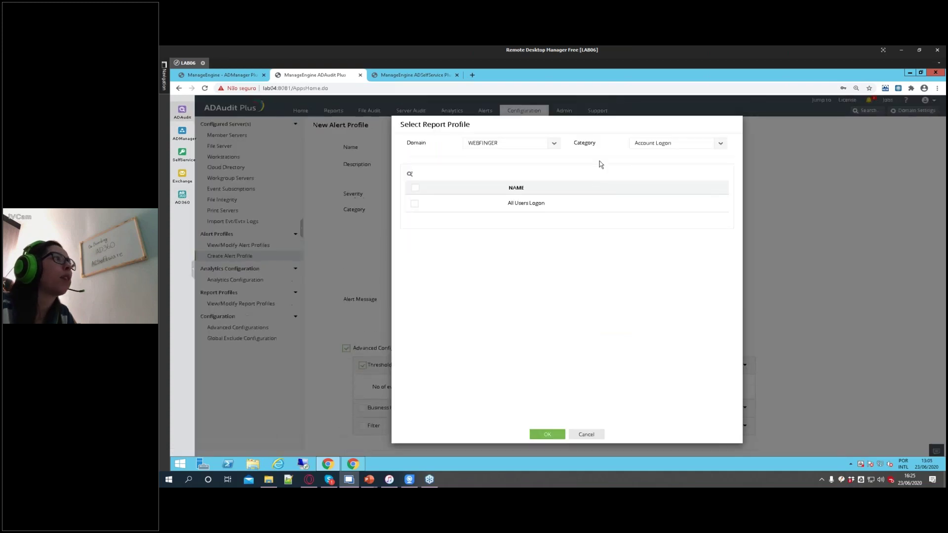
{"action": "left_click", "coordinate": [647, 143]}
{"action": "scroll", "coordinate": [722, 215], "scroll_direction": "down", "scroll_amount": 3}
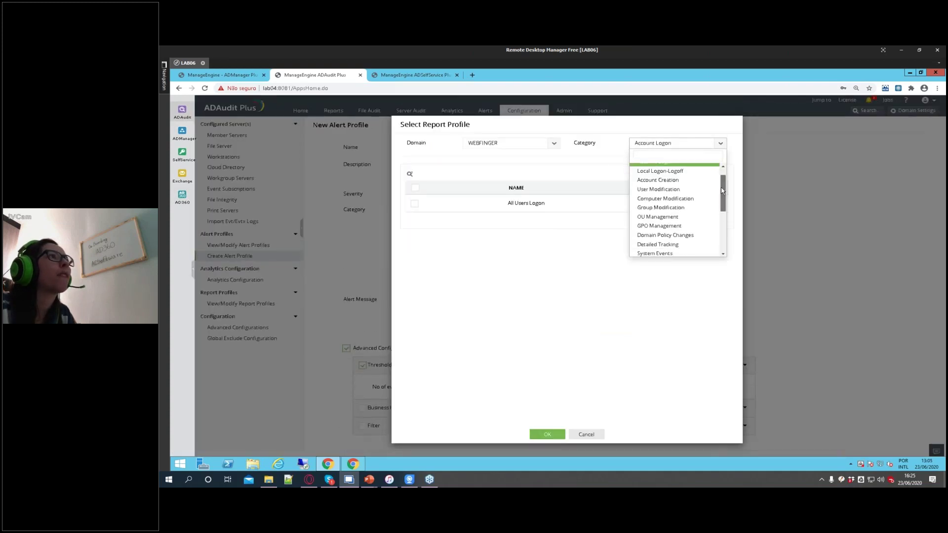
{"action": "scroll", "coordinate": [722, 215], "scroll_direction": "down", "scroll_amount": 2}
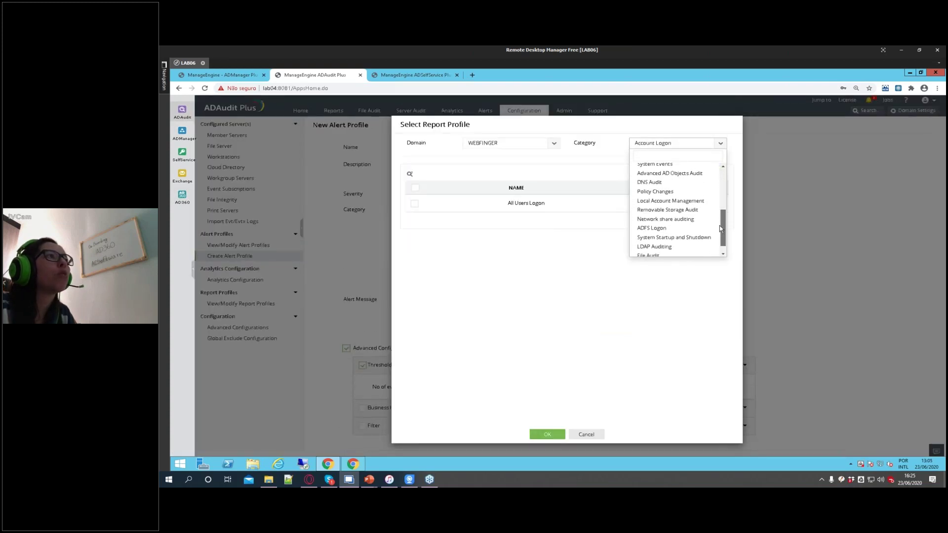
{"action": "scroll", "coordinate": [705, 239], "scroll_direction": "up", "scroll_amount": 1}
{"action": "scroll", "coordinate": [695, 238], "scroll_direction": "down", "scroll_amount": 1}
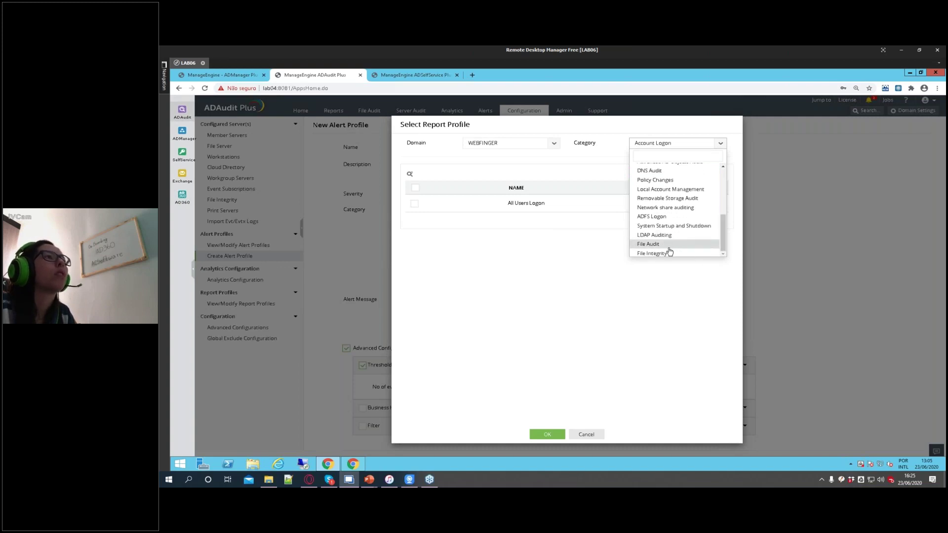
{"action": "left_click", "coordinate": [653, 244]}
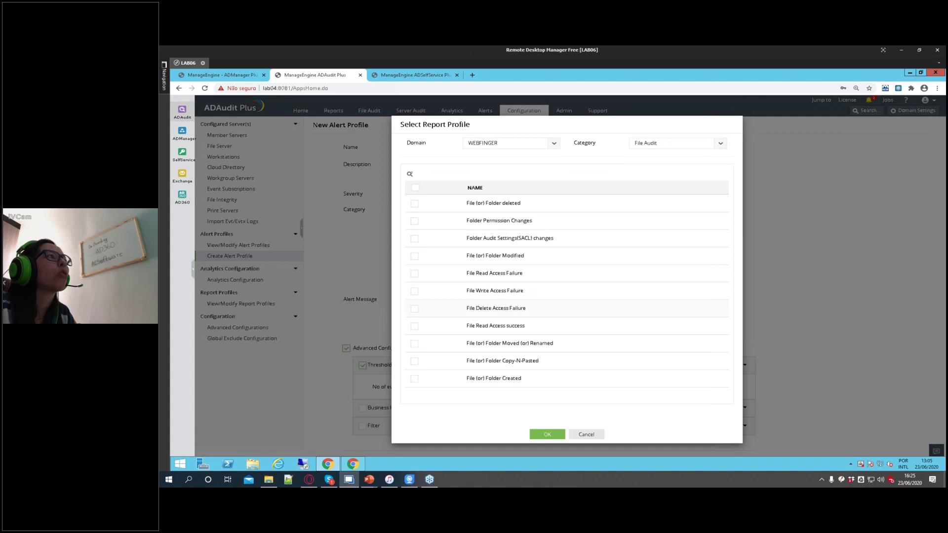
{"action": "left_click", "coordinate": [499, 208]}
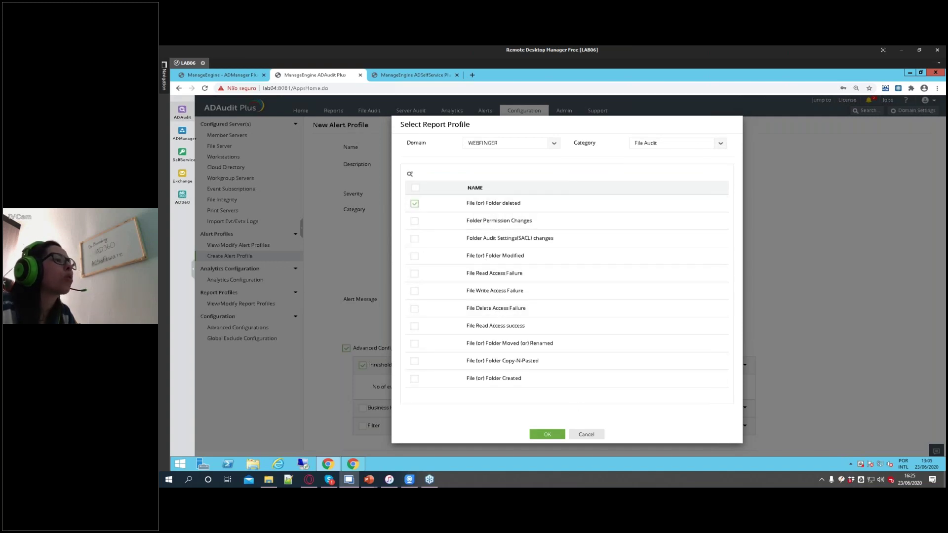
{"action": "left_click", "coordinate": [548, 435]}
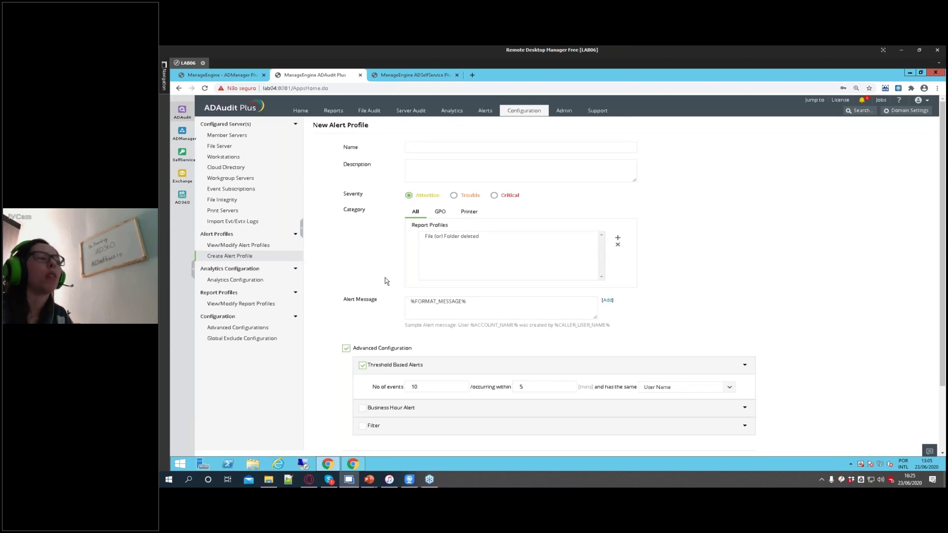
- Set the File (or) Folder deleted threshold to 200 events occurring within 3 minutes
{"action": "scroll", "coordinate": [385, 281], "scroll_direction": "down", "scroll_amount": 1}
{"action": "left_click_drag", "start_coordinate": [435, 348], "coordinate": [367, 345]}
{"action": "type", "text": "200"}
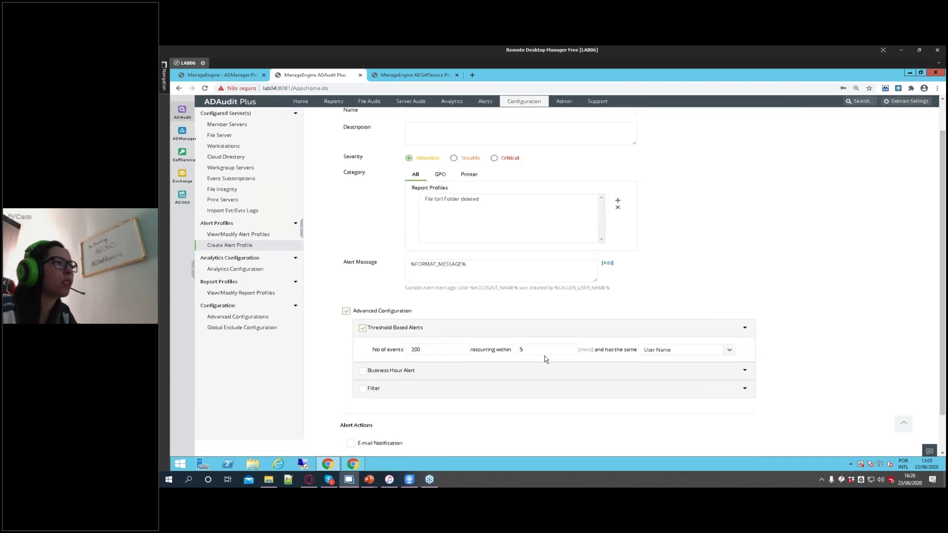
{"action": "left_click_drag", "start_coordinate": [545, 355], "coordinate": [468, 353]}
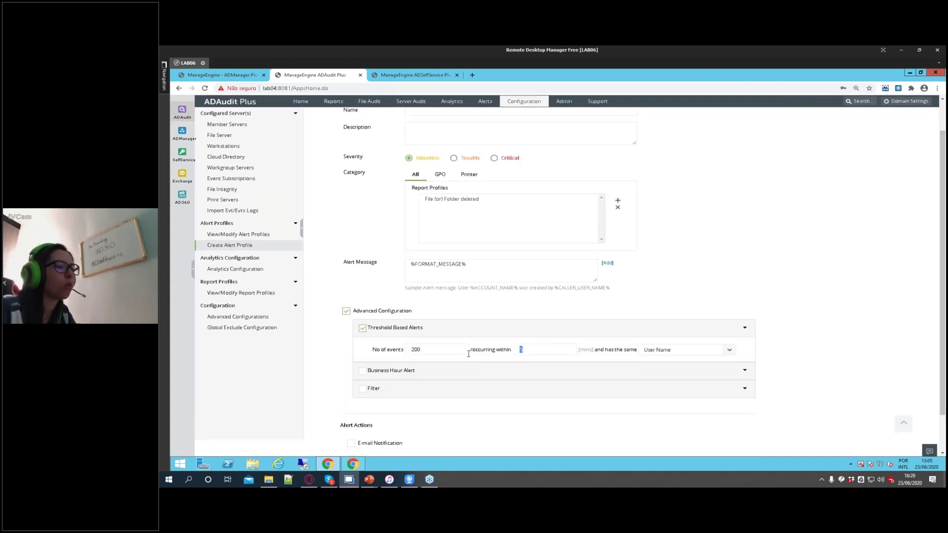
{"action": "type", "text": "3"}
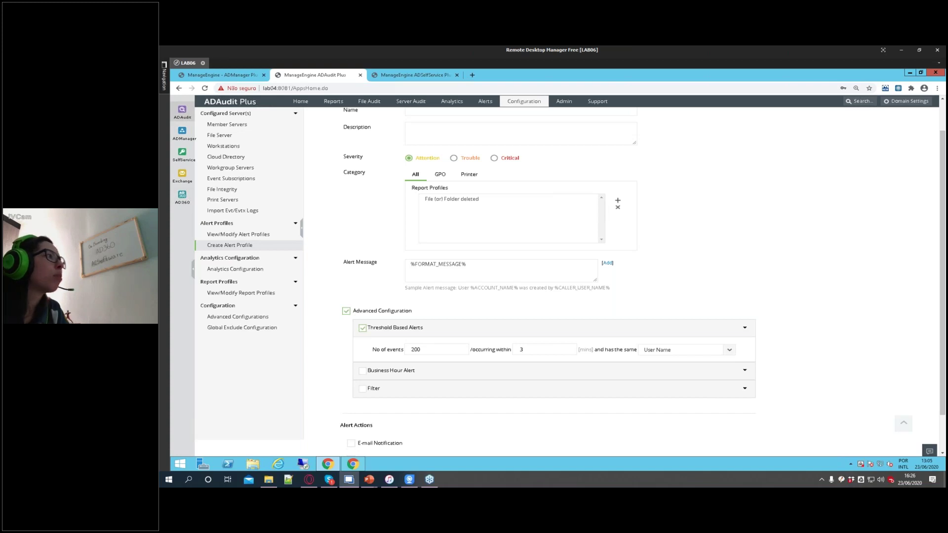
{"action": "left_click", "coordinate": [469, 200]}
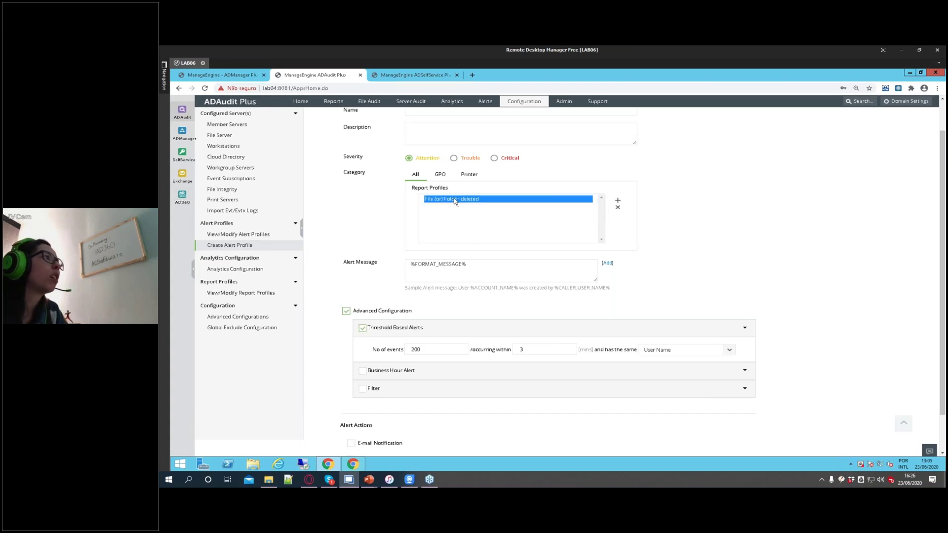
{"action": "double_click", "coordinate": [529, 349]}
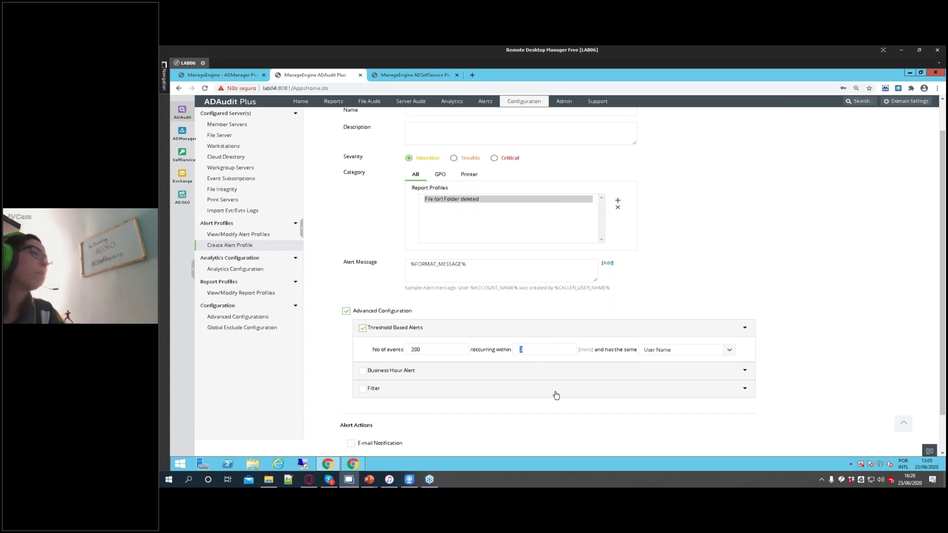
{"action": "scroll", "coordinate": [553, 395], "scroll_direction": "up", "scroll_amount": 1}
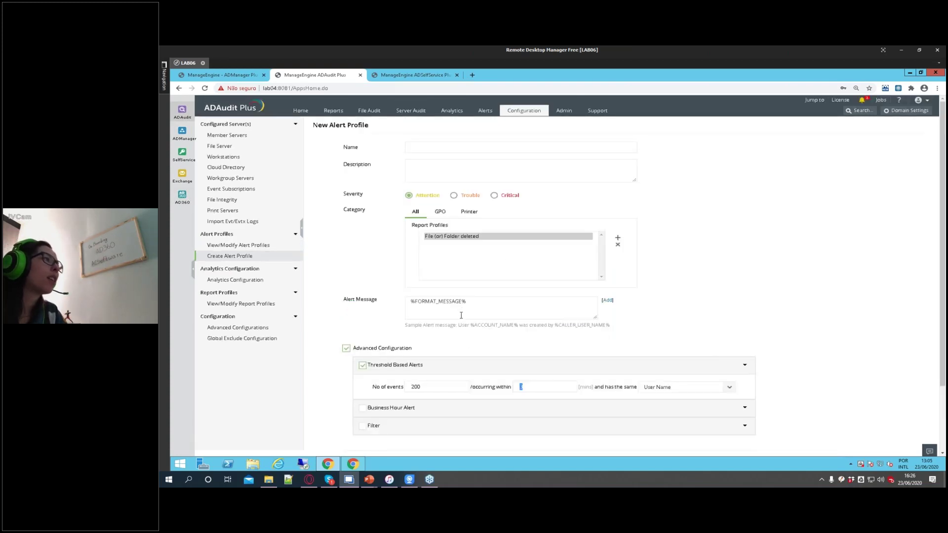
- Tick Business Hour Alert with Non Business Hours selected, and untick Threshold Based Alerts
{"action": "scroll", "coordinate": [461, 315], "scroll_direction": "down", "scroll_amount": 2}
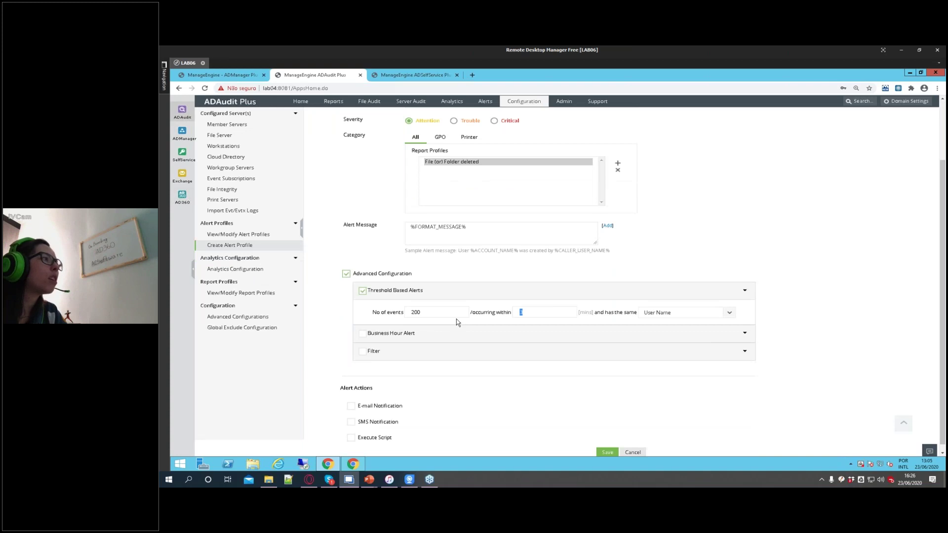
{"action": "left_click", "coordinate": [363, 327]}
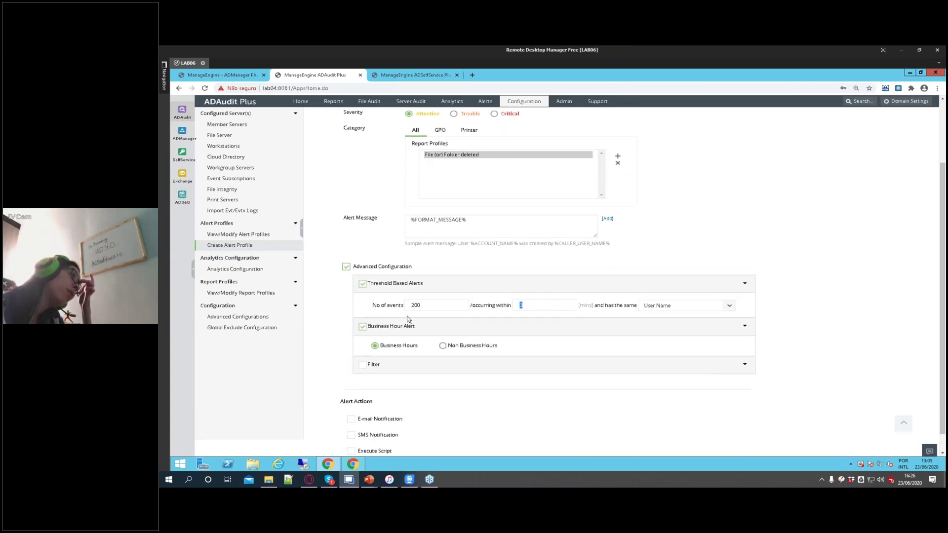
{"action": "scroll", "coordinate": [451, 269], "scroll_direction": "down", "scroll_amount": 1}
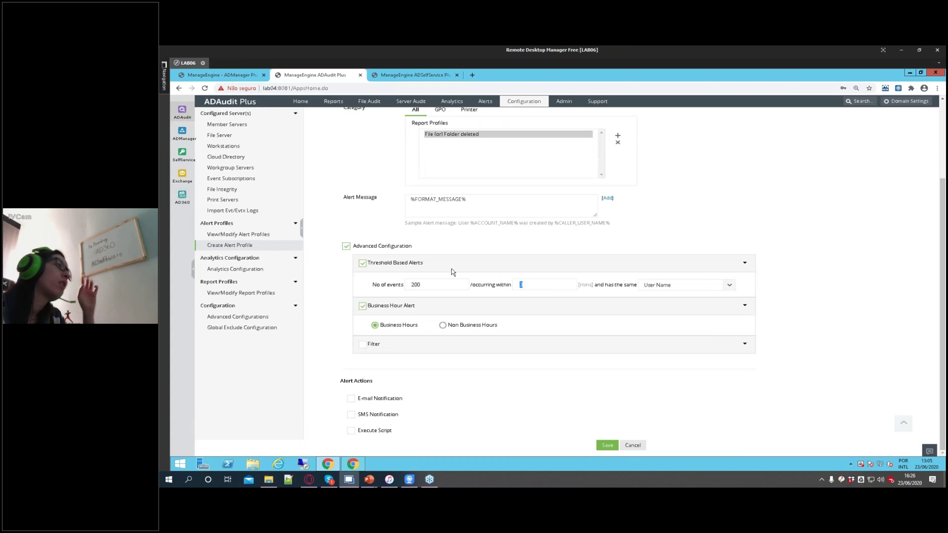
{"action": "left_click", "coordinate": [363, 263]}
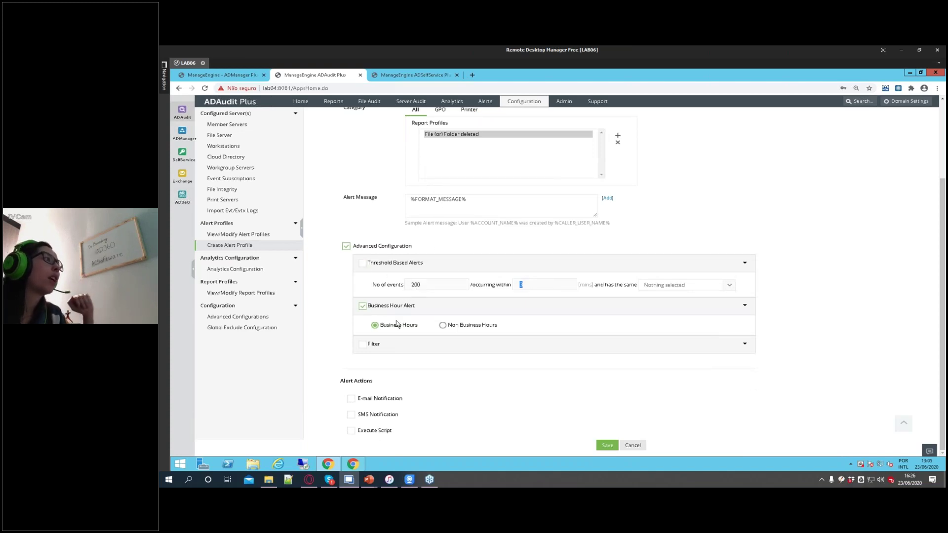
{"action": "left_click", "coordinate": [454, 329]}
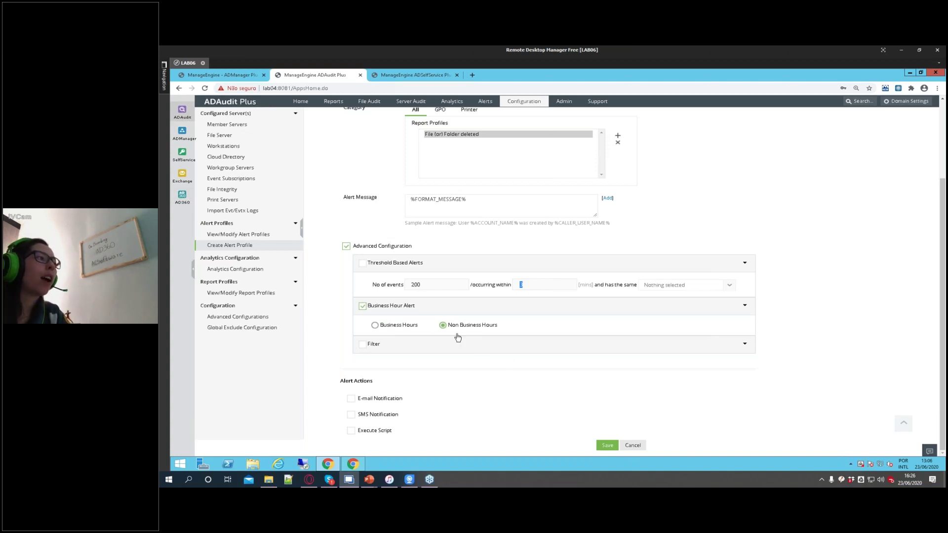
{"action": "left_click_drag", "start_coordinate": [455, 325], "coordinate": [457, 359]}
{"action": "left_click", "coordinate": [343, 324]}
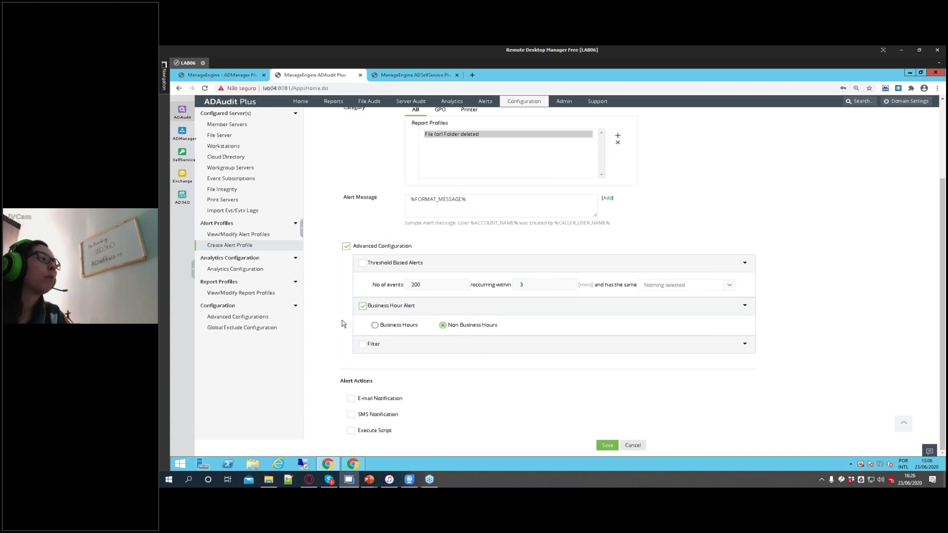
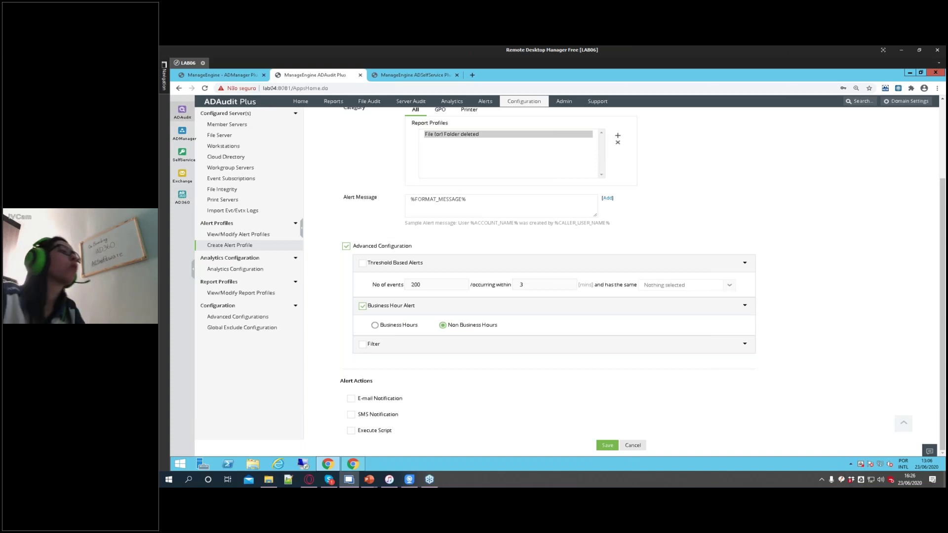
- Leave the new alert profile form for the WEBFINGER domain's existing alert profiles list
{"action": "scroll", "coordinate": [385, 318], "scroll_direction": "up", "scroll_amount": 3}
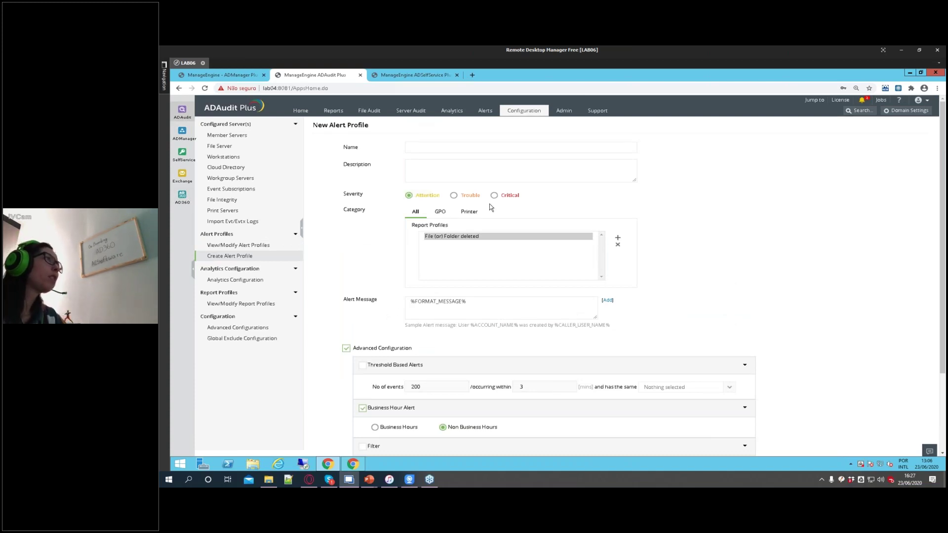
{"action": "left_click", "coordinate": [527, 112]}
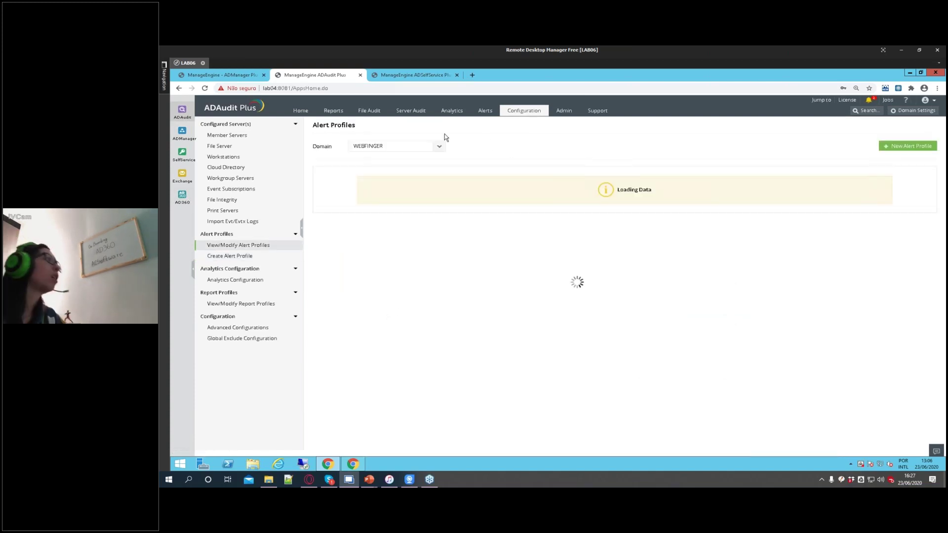
- Check the empty Group Policy Settings Changes report, then show the ISO 27001 compliance reports
{"action": "left_click", "coordinate": [334, 110]}
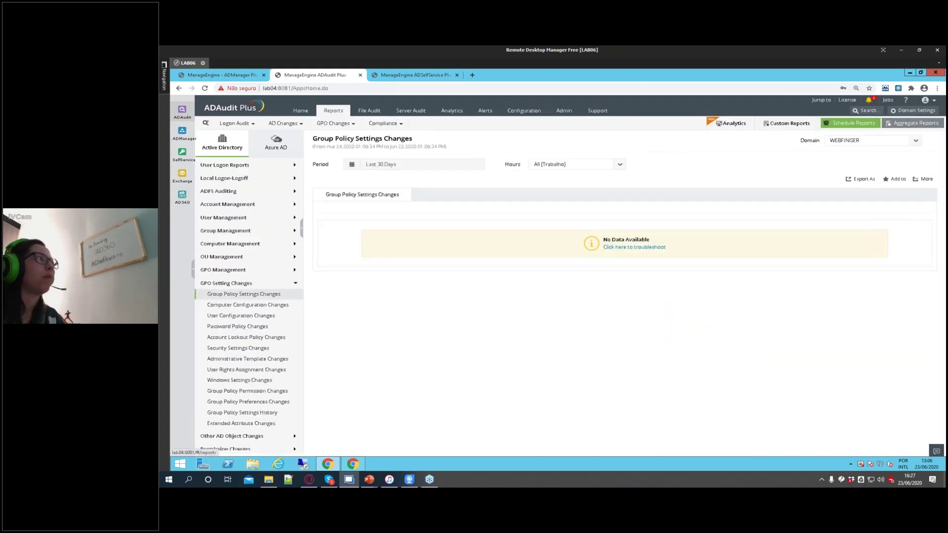
{"action": "left_click", "coordinate": [387, 127]}
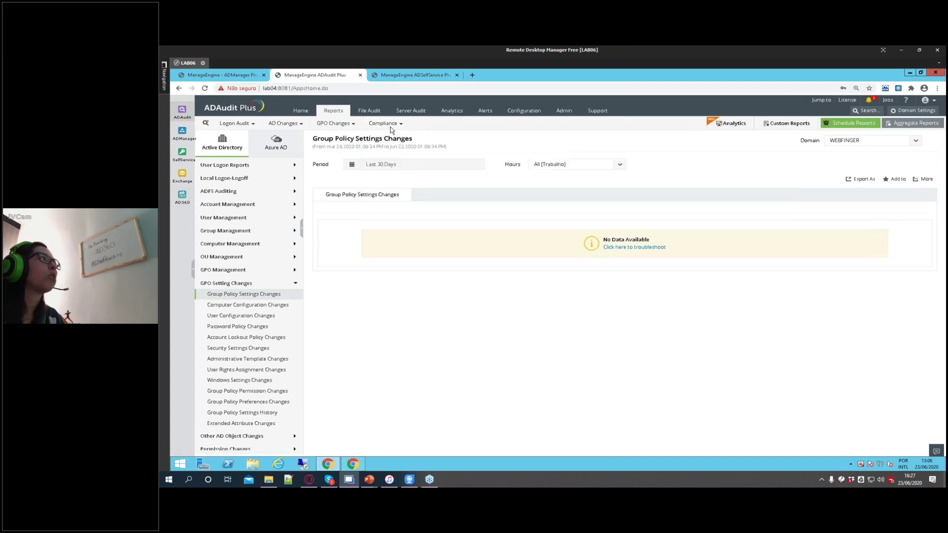
{"action": "mouse_move", "coordinate": [385, 124]}
{"action": "left_click", "coordinate": [569, 144]}
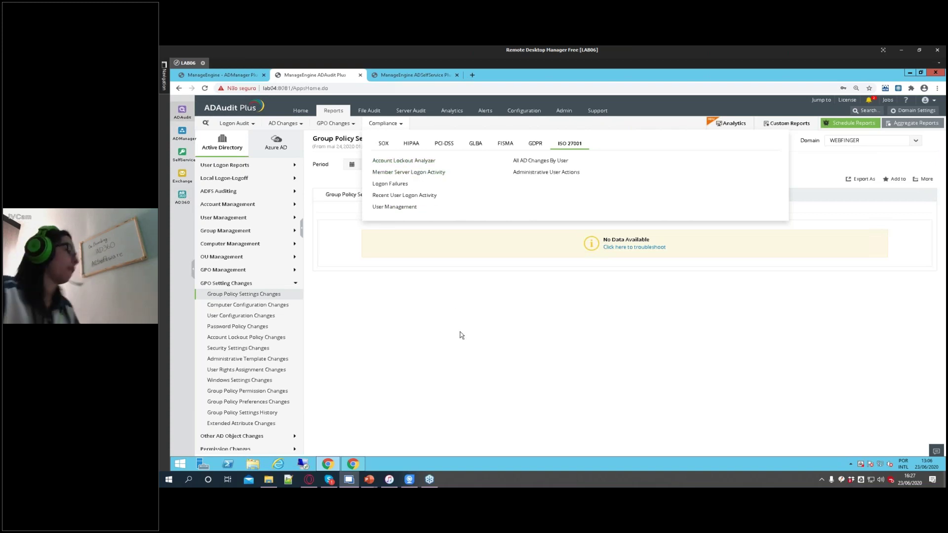
- Advance the slideshow past the self-service title slide to 'Auto atendimento do Active Directory'
{"action": "key", "text": "alt+Tab"}
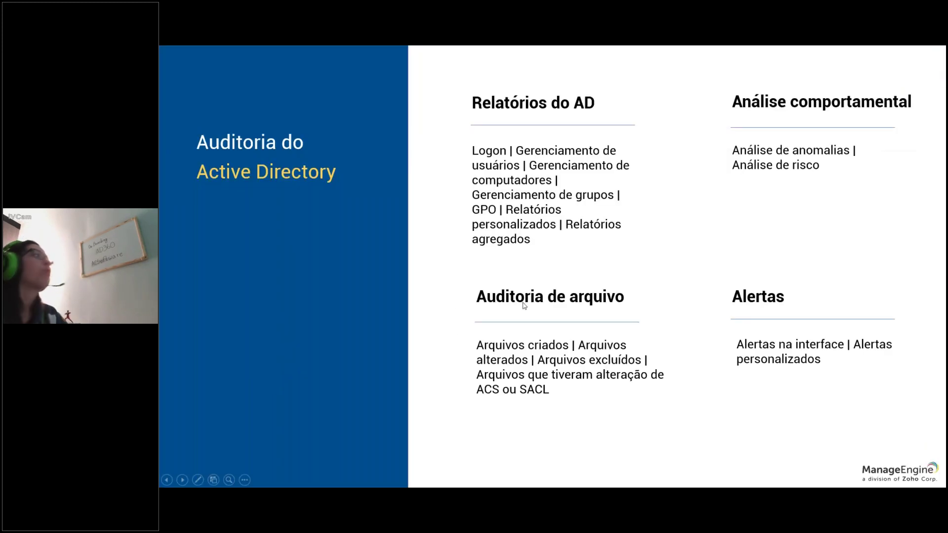
{"action": "left_click", "coordinate": [426, 382]}
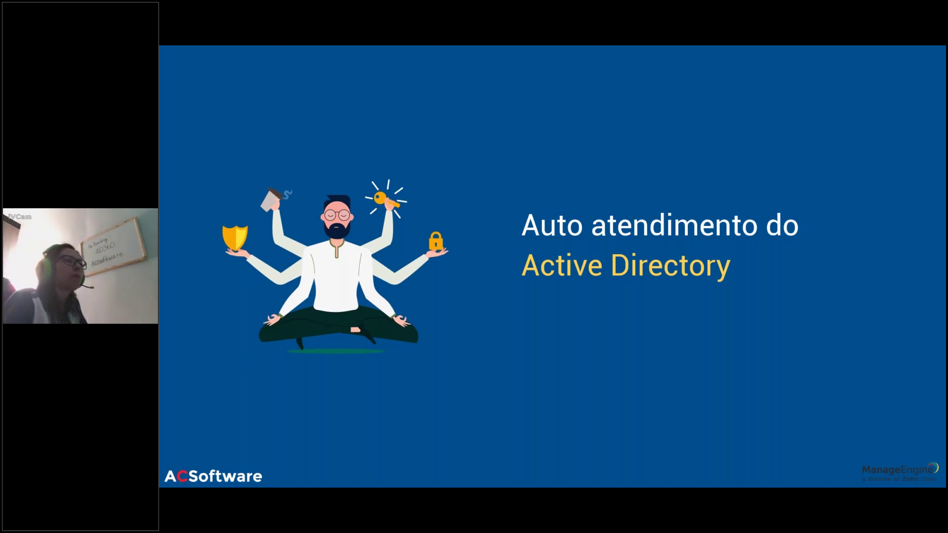
{"action": "key", "text": "Right"}
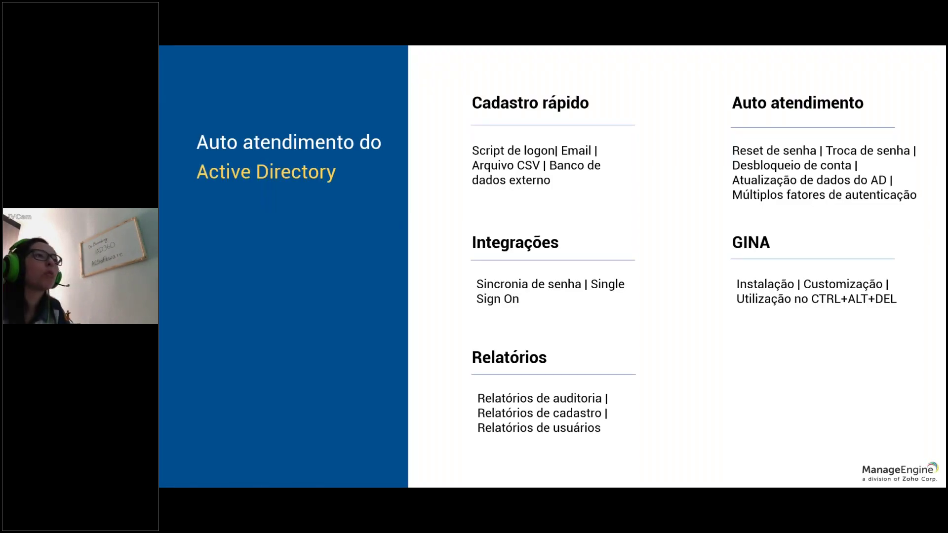
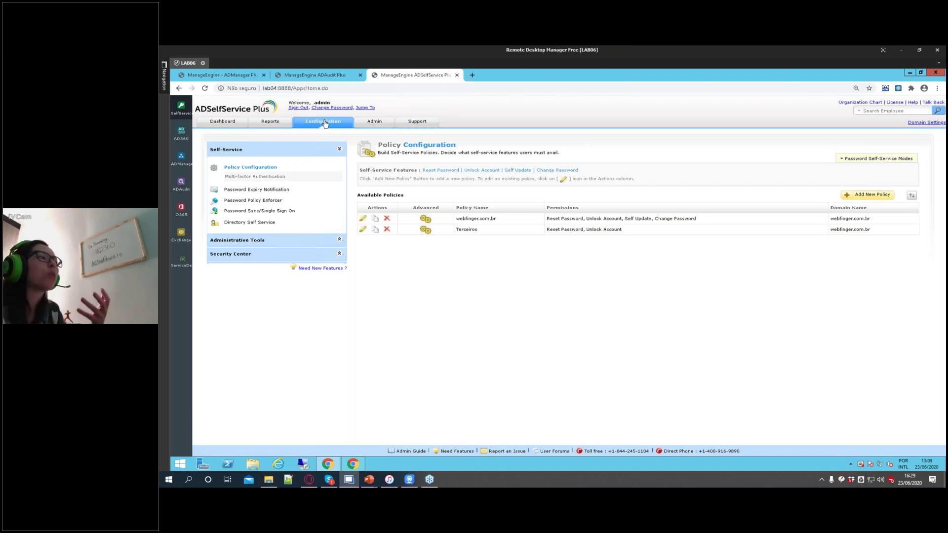
- Expand the Administrative Tools section in the Configuration tab's left panel
{"action": "left_click", "coordinate": [284, 242]}
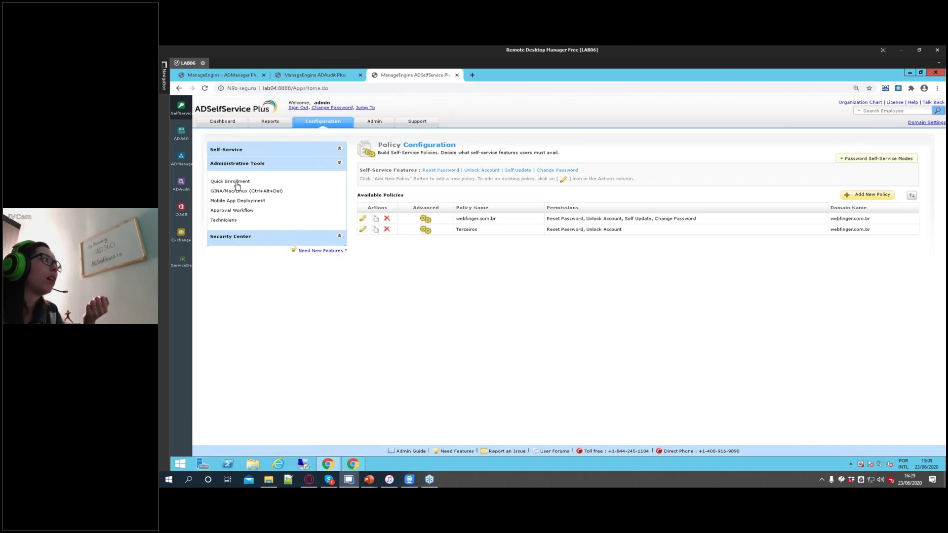
- Review the enrollment email notification's mail content, then return to the Quick Enrollment overview
{"action": "left_click", "coordinate": [236, 182]}
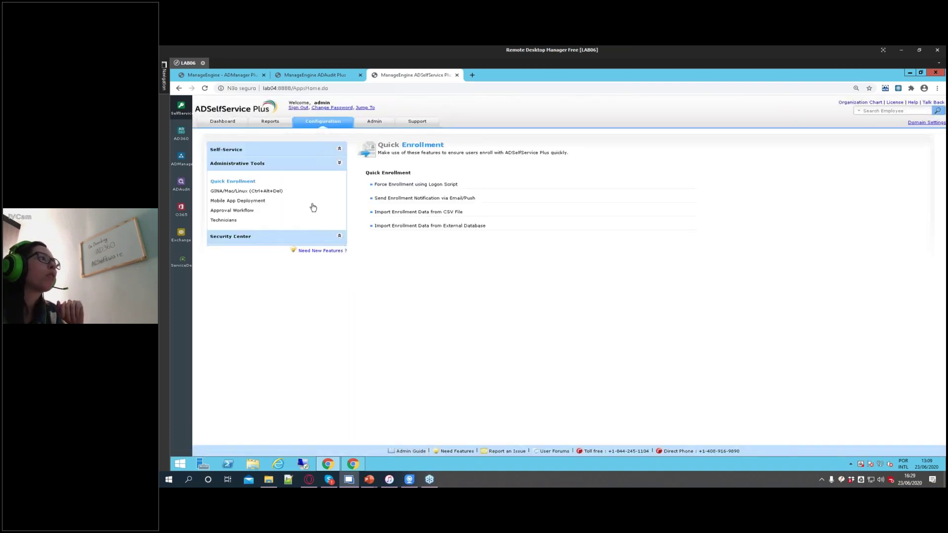
{"action": "left_click", "coordinate": [425, 199]}
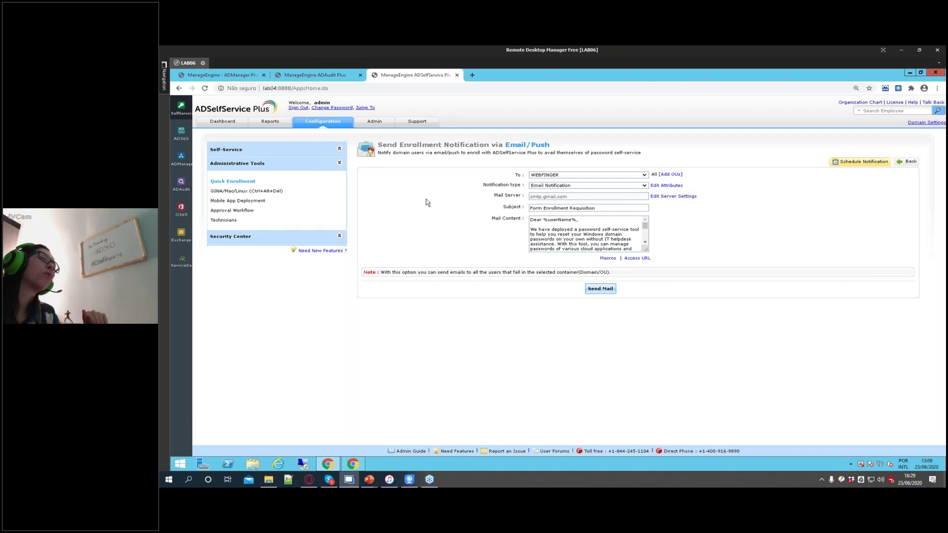
{"action": "left_click", "coordinate": [621, 240]}
{"action": "key", "text": "ctrl+a"}
{"action": "key", "text": "ctrl+End"}
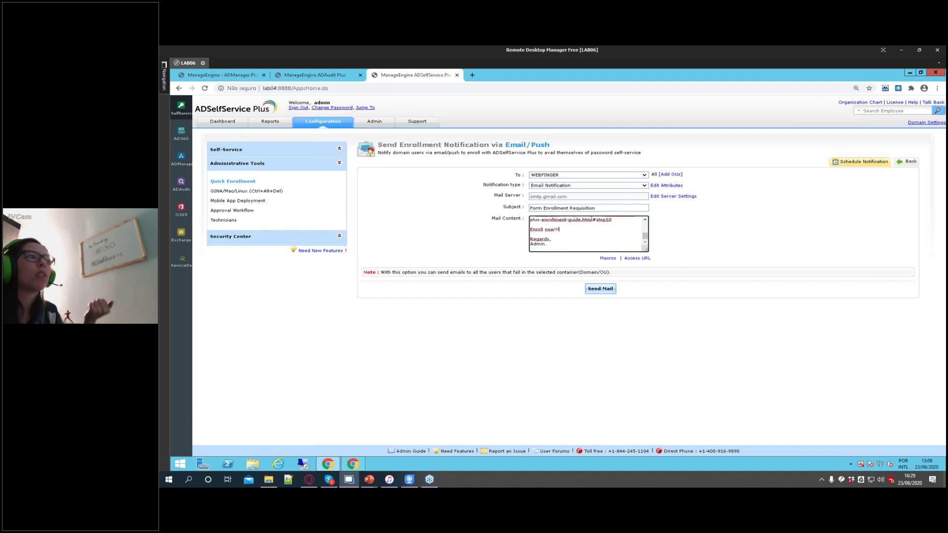
{"action": "left_click", "coordinate": [227, 182]}
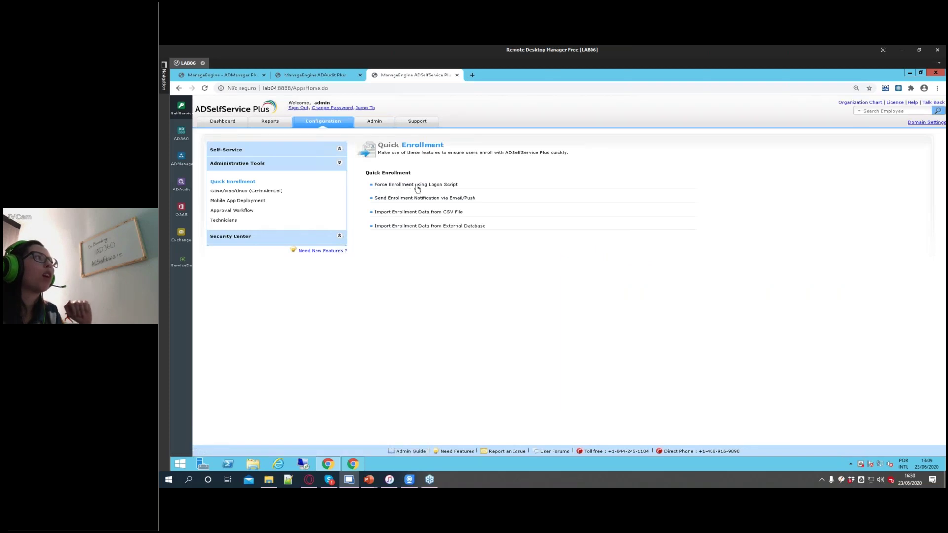
{"action": "left_click", "coordinate": [434, 186]}
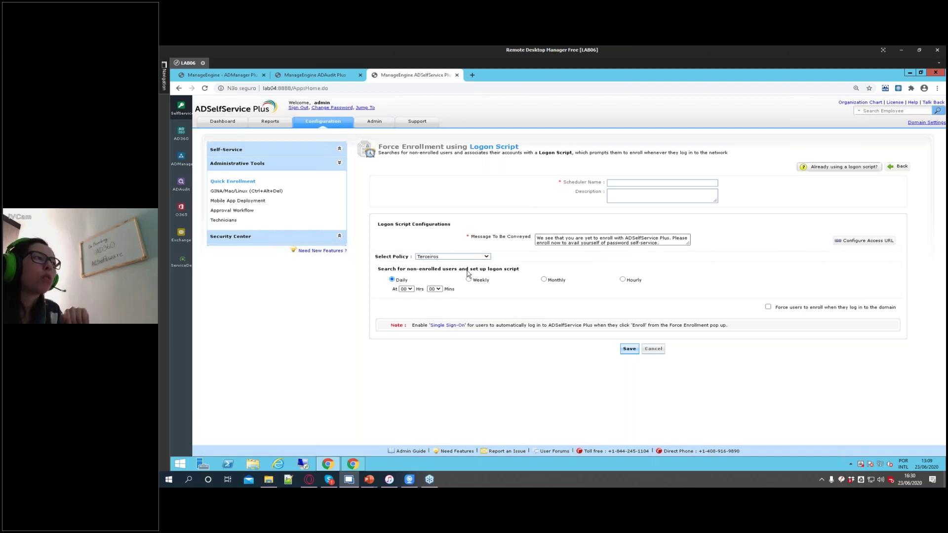
{"action": "left_click", "coordinate": [652, 350]}
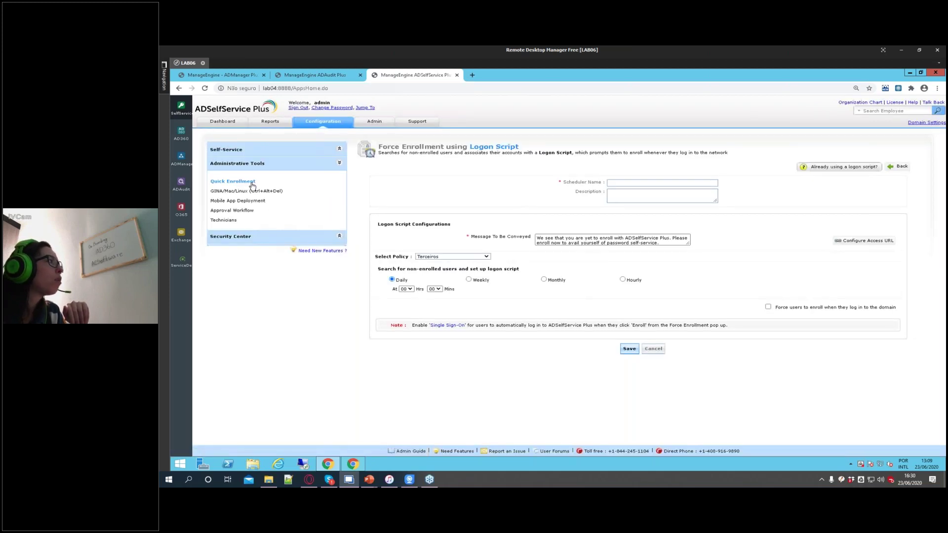
{"action": "left_click", "coordinate": [252, 185]}
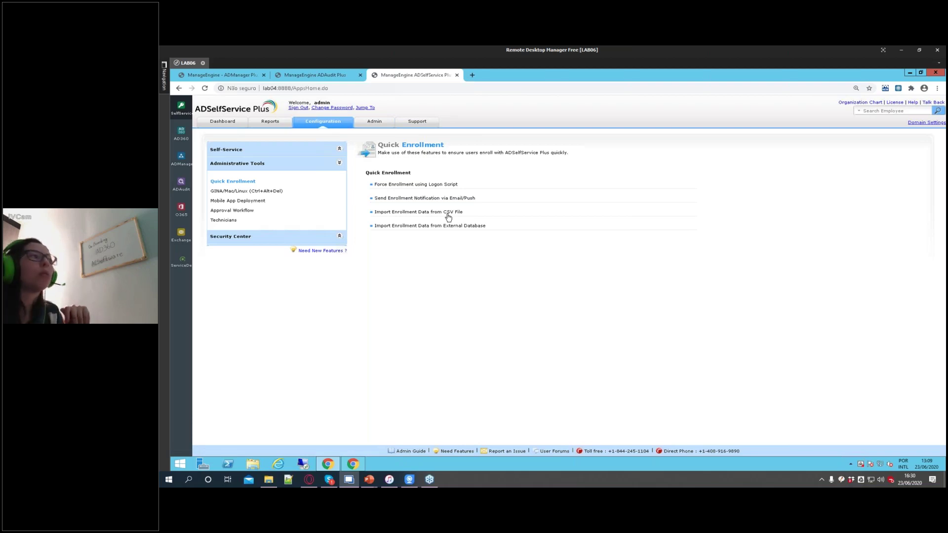
{"action": "left_click", "coordinate": [446, 226]}
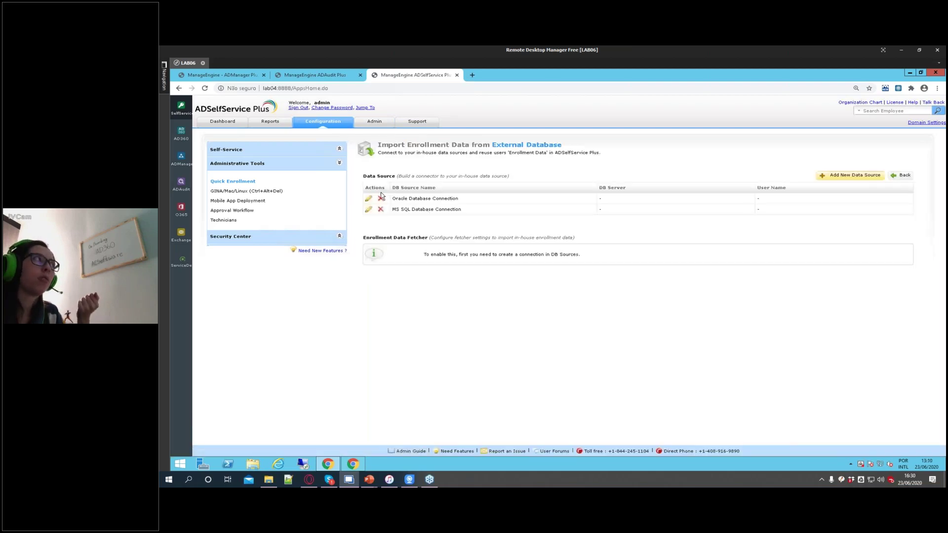
- Go back to the Policy Configuration page, then switch windows toward the PowerPoint slides
{"action": "left_click", "coordinate": [316, 125]}
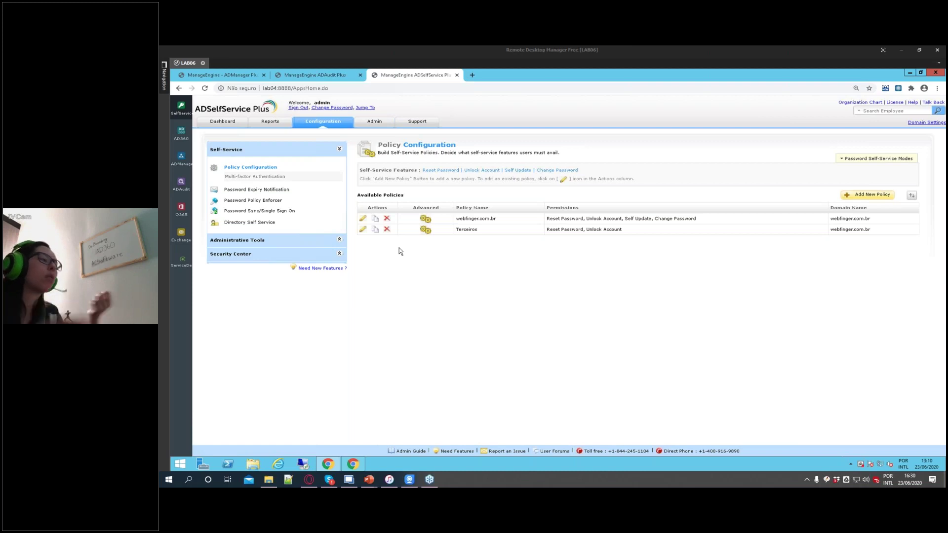
{"action": "key", "text": "alt+Tab"}
{"action": "key", "text": "Escape"}
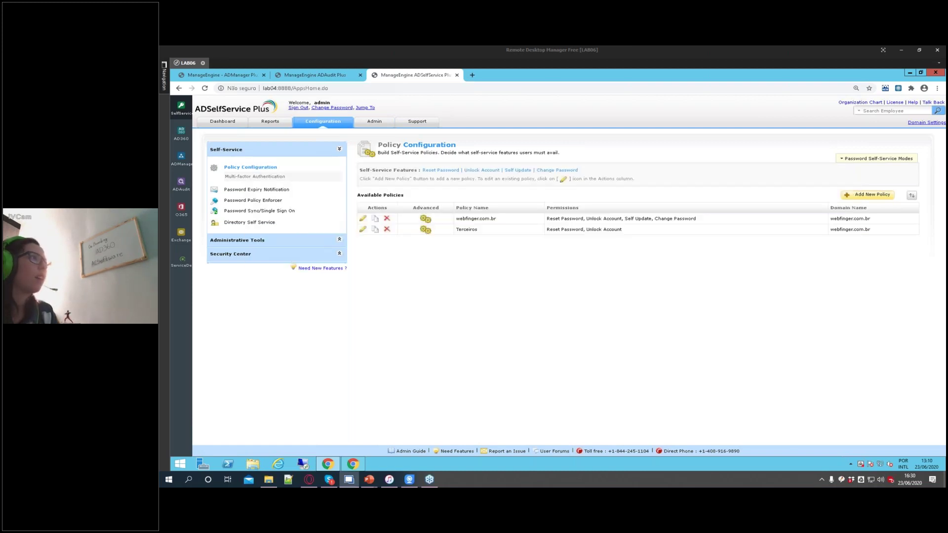
{"action": "key", "text": "alt+Tab"}
{"action": "key", "text": "Tab"}
{"action": "left_click", "coordinate": [397, 205]}
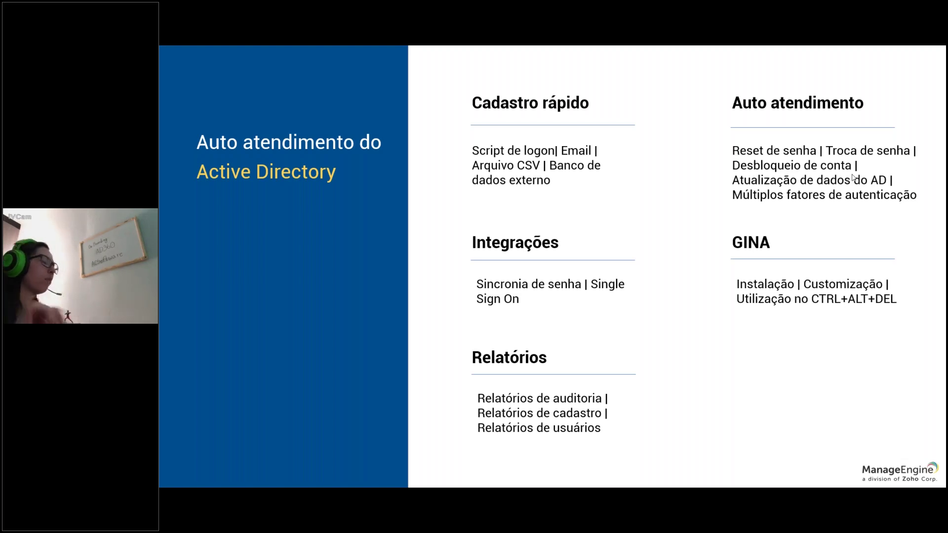
{"action": "key", "text": "alt+Tab"}
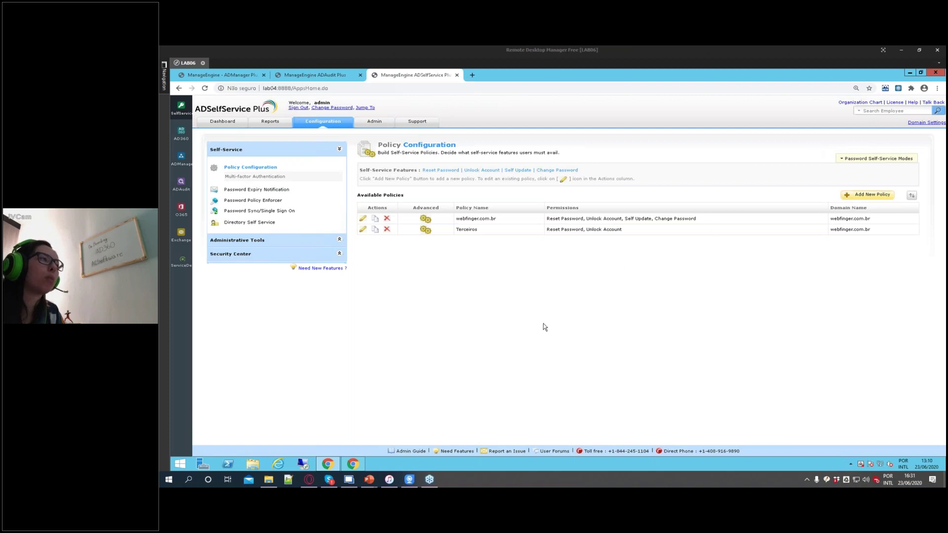
- Review the webfinger.com.br policy's OU scope and its Unlock Account and Change Password permissions
{"action": "left_click", "coordinate": [264, 170]}
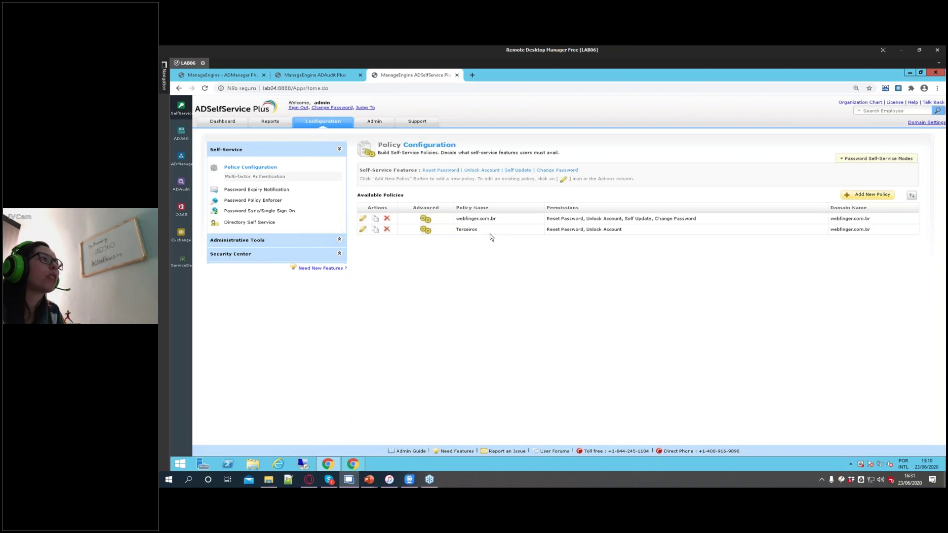
{"action": "double_click", "coordinate": [470, 220]}
{"action": "left_click", "coordinate": [481, 263]}
{"action": "double_click", "coordinate": [464, 229]}
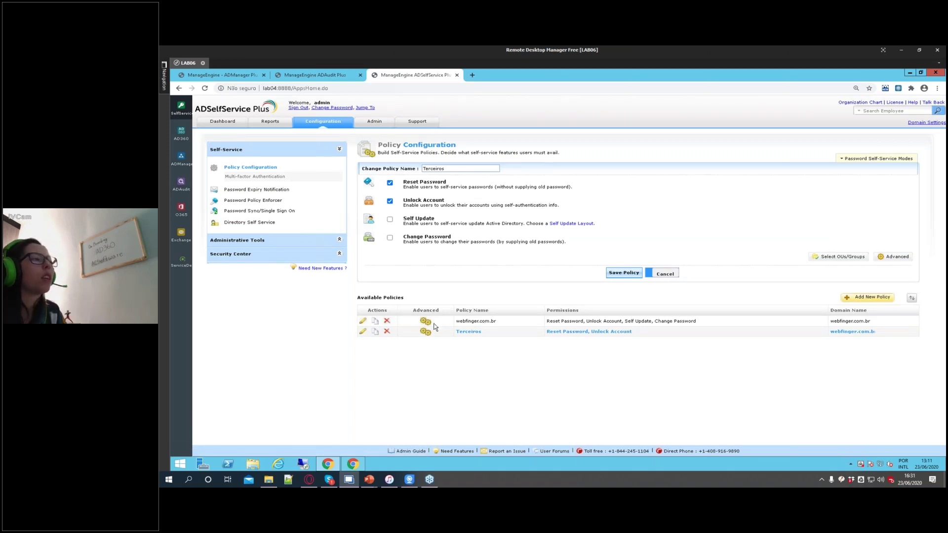
{"action": "left_click", "coordinate": [376, 322]}
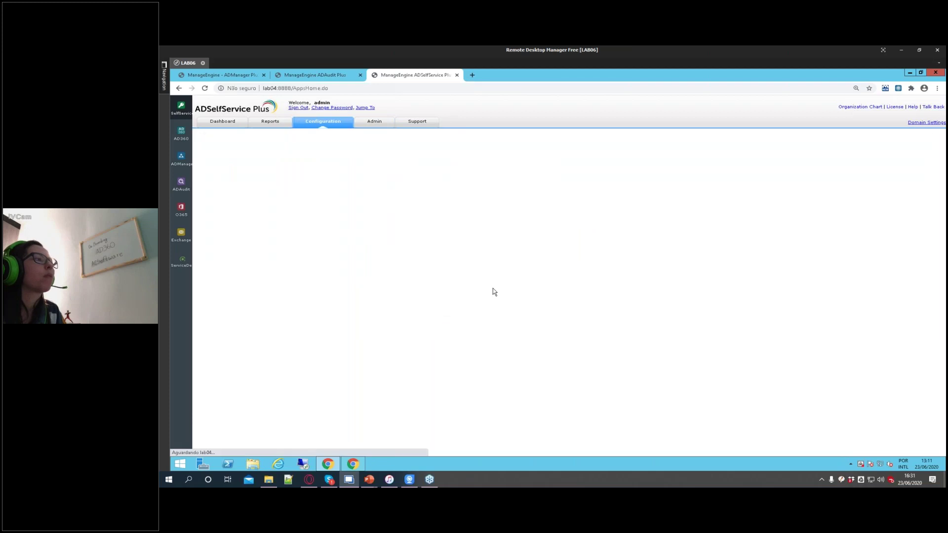
{"action": "left_click_drag", "start_coordinate": [470, 169], "coordinate": [425, 292]}
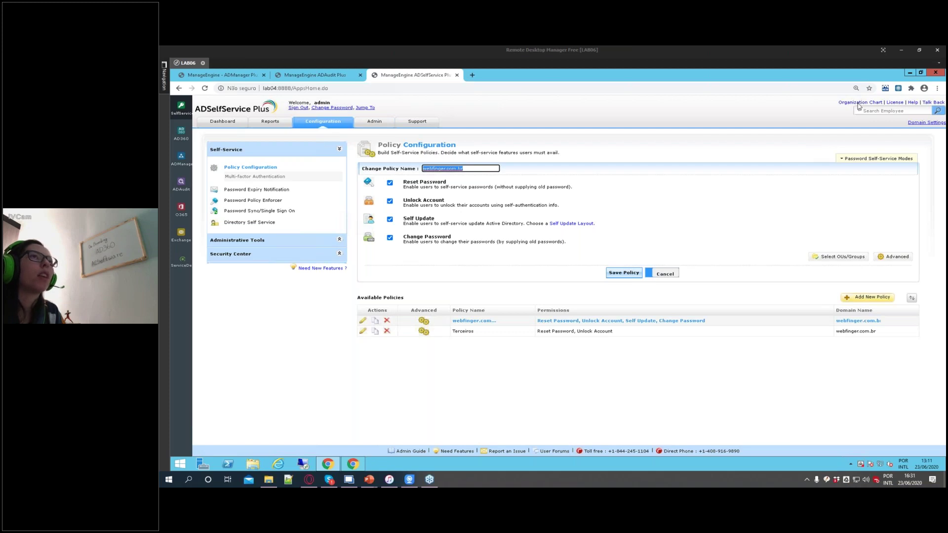
{"action": "left_click", "coordinate": [839, 256]}
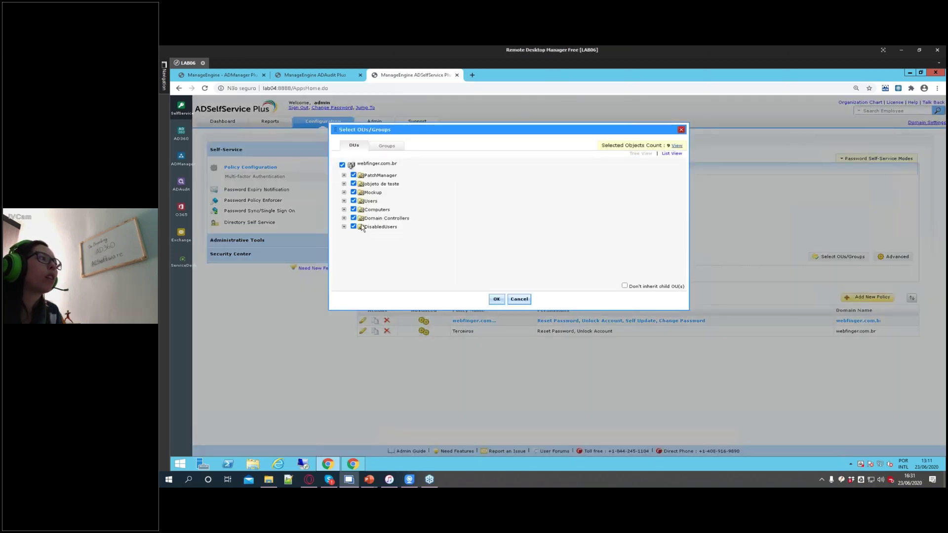
{"action": "left_click", "coordinate": [518, 299]}
{"action": "left_click_drag", "start_coordinate": [404, 182], "coordinate": [387, 235]}
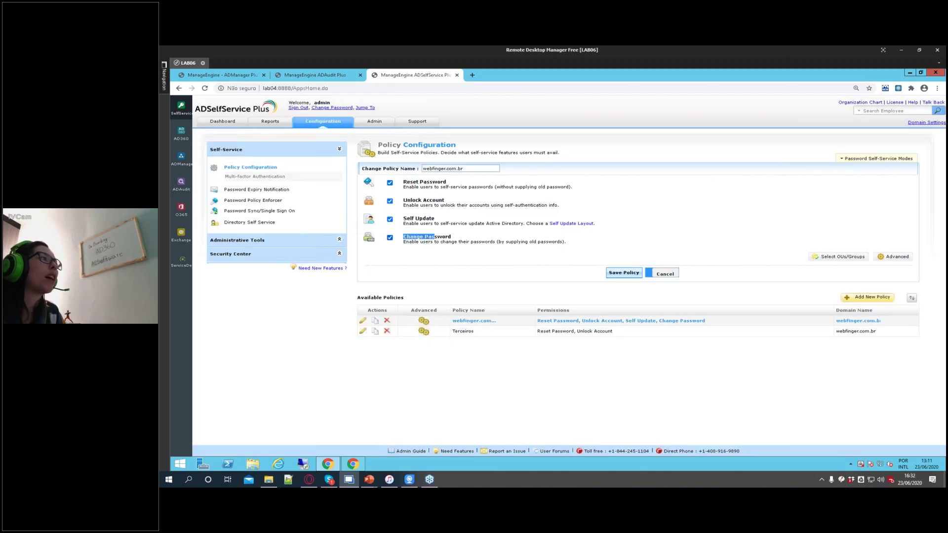
{"action": "left_click", "coordinate": [424, 398]}
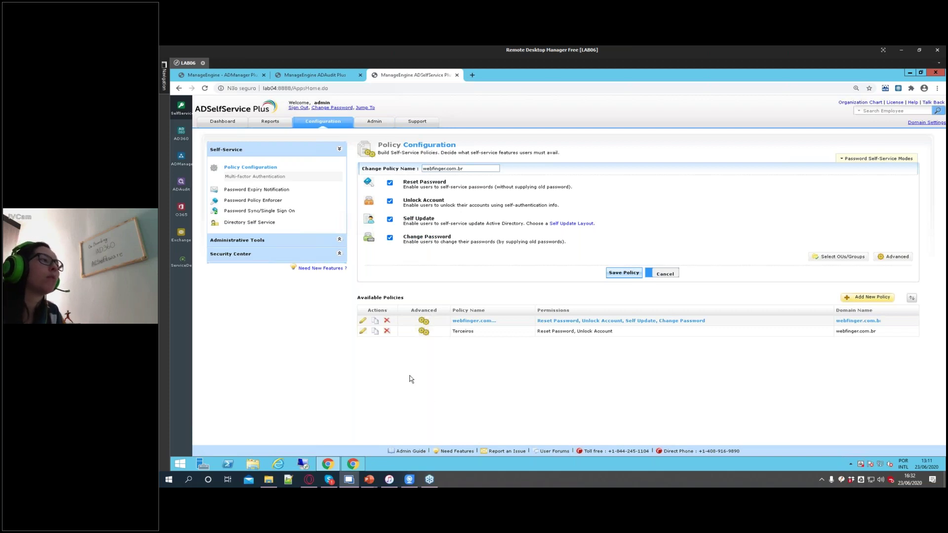
- Review the Terceiros policy's OUs, groups and Reset Password permission, then open Multi-factor Authentication
{"action": "left_click", "coordinate": [362, 330]}
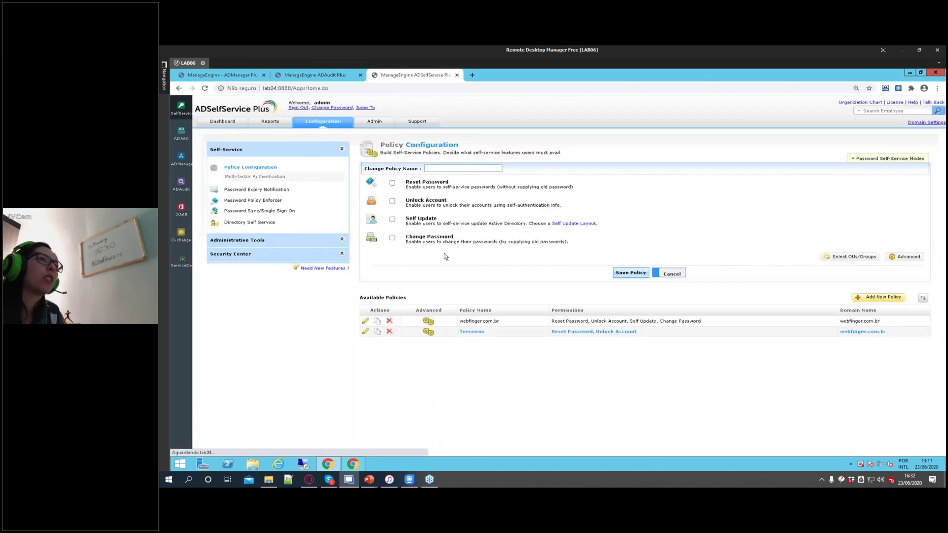
{"action": "left_click", "coordinate": [839, 256]}
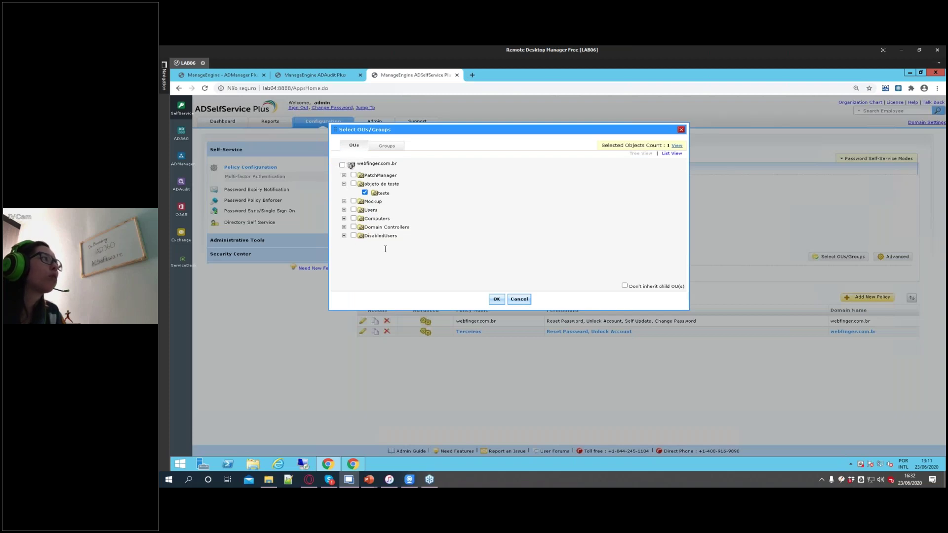
{"action": "left_click", "coordinate": [387, 146]}
{"action": "left_click", "coordinate": [354, 145]}
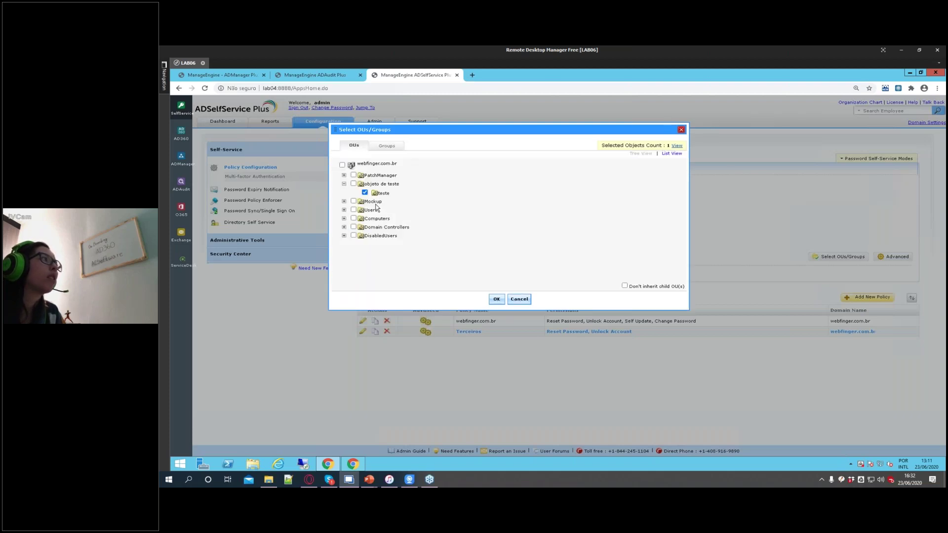
{"action": "left_click_drag", "start_coordinate": [383, 193], "coordinate": [388, 309]}
{"action": "left_click", "coordinate": [519, 298]}
{"action": "left_click_drag", "start_coordinate": [407, 182], "coordinate": [444, 200]}
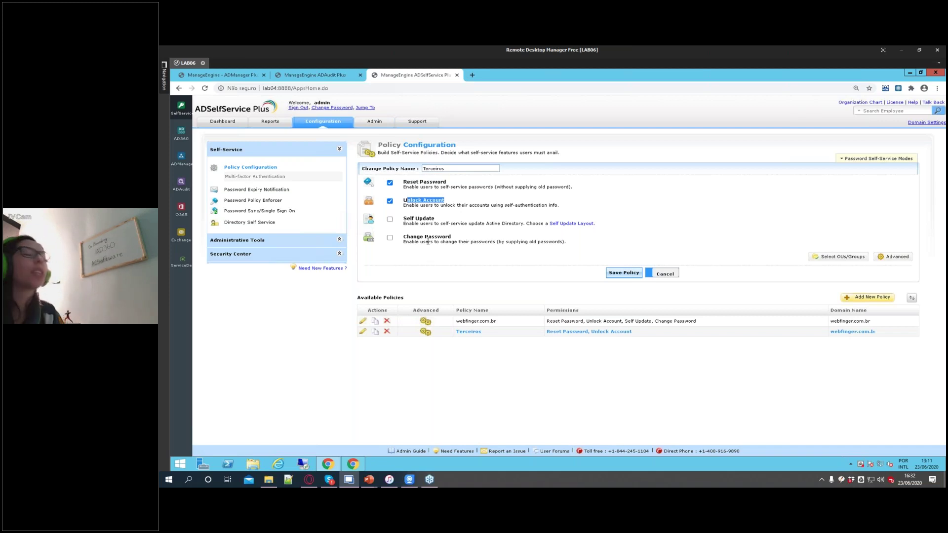
{"action": "left_click", "coordinate": [258, 176]}
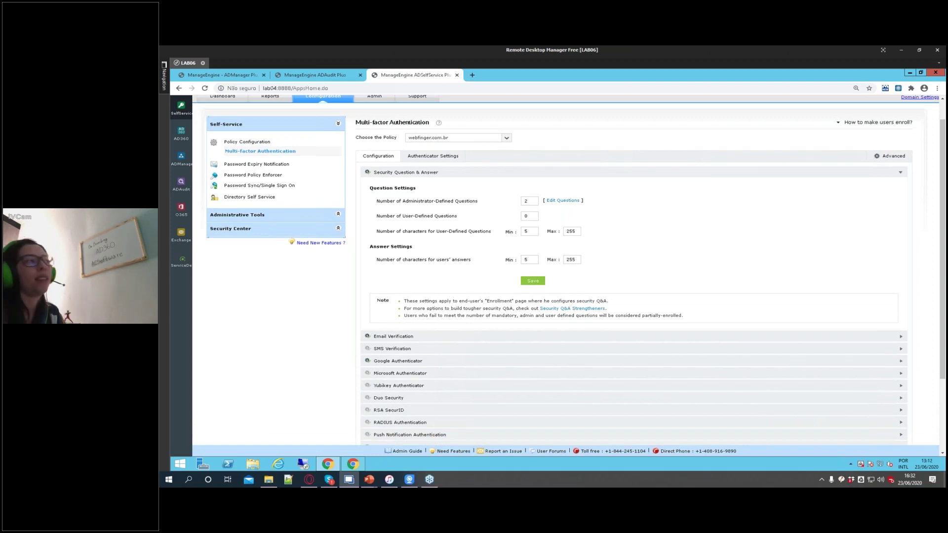
- Edit the administrator-defined security questions, keeping the CPF question mandatory, and save them
{"action": "left_click", "coordinate": [459, 175]}
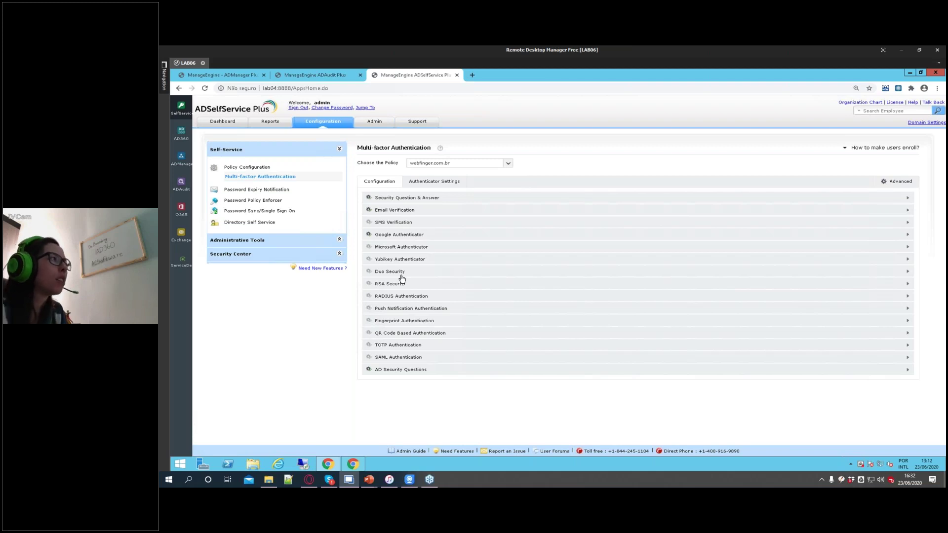
{"action": "left_click", "coordinate": [447, 200]}
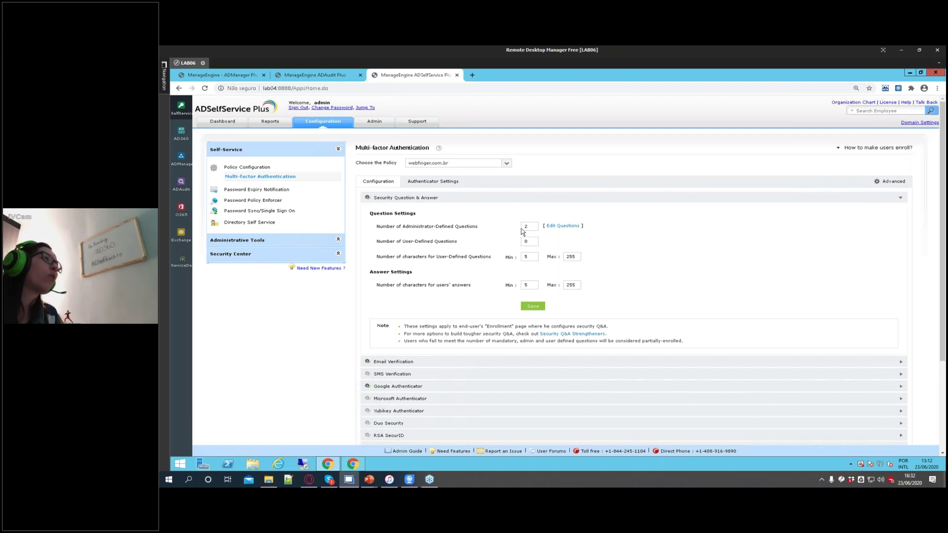
{"action": "left_click", "coordinate": [558, 225]}
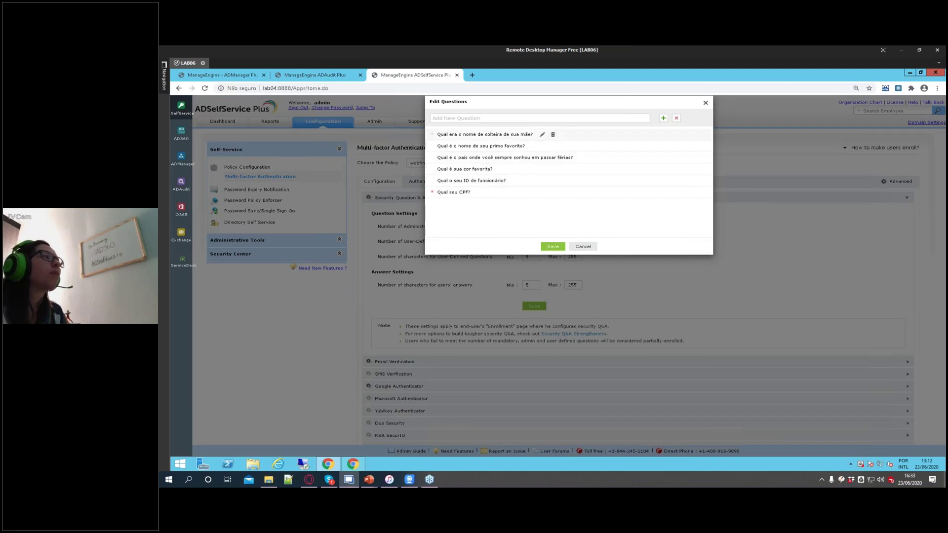
{"action": "left_click", "coordinate": [432, 192]}
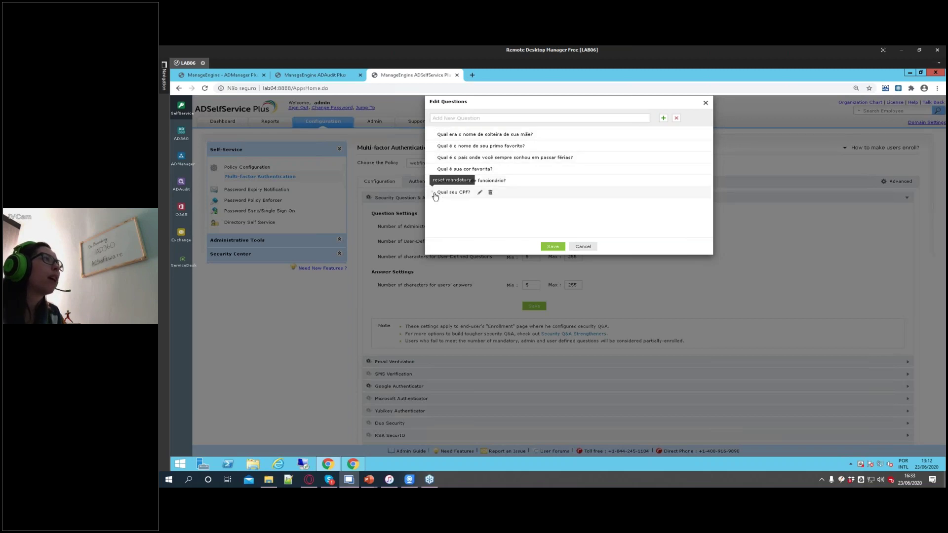
{"action": "left_click", "coordinate": [432, 192]}
{"action": "left_click", "coordinate": [553, 246]}
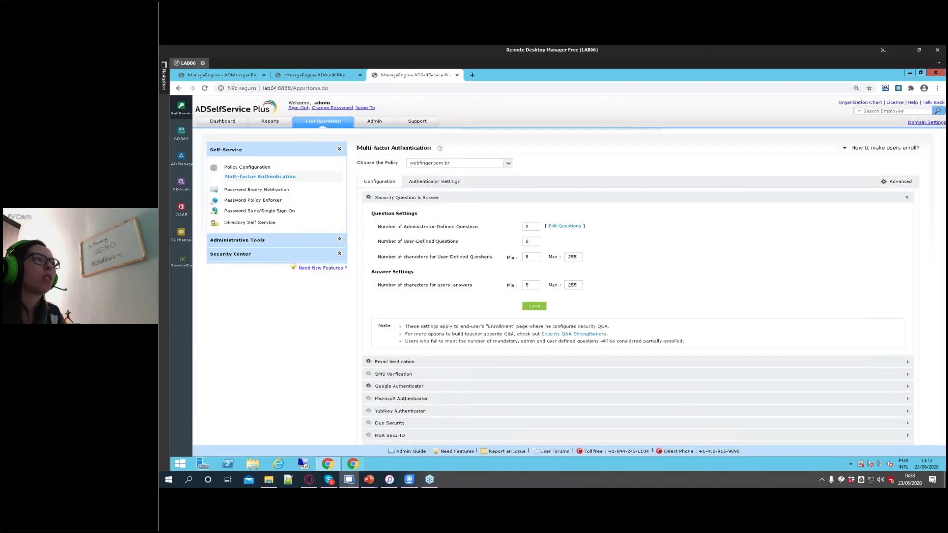
- Check the 2 administrator-defined and 0 user-defined question counts, then expand Email Verification
{"action": "double_click", "coordinate": [526, 226]}
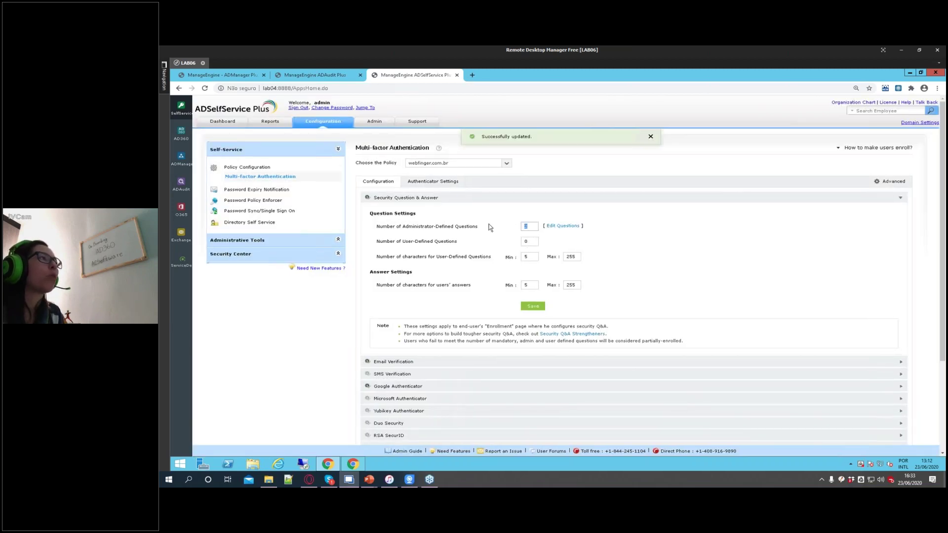
{"action": "key", "text": "Tab"}
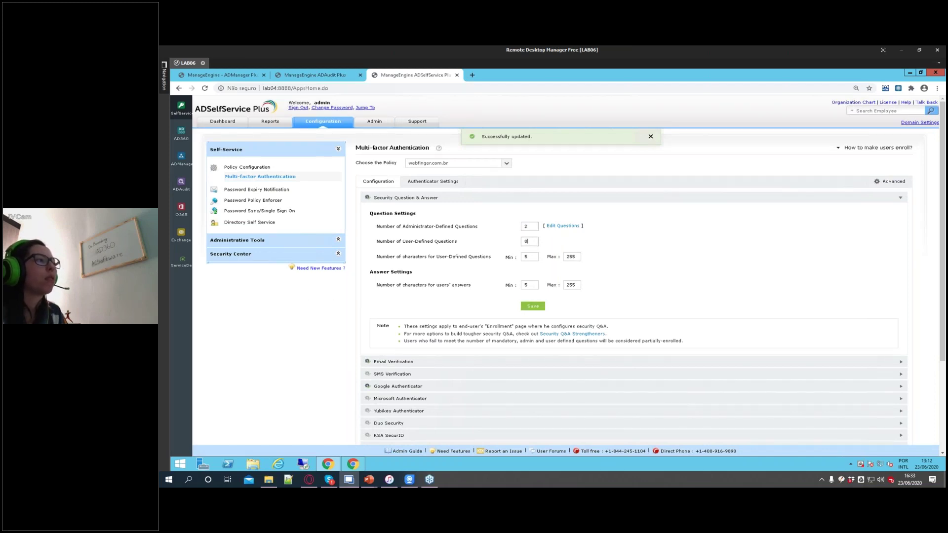
{"action": "scroll", "coordinate": [325, 297], "scroll_direction": "down", "scroll_amount": 2}
{"action": "scroll", "coordinate": [325, 298], "scroll_direction": "up", "scroll_amount": 1}
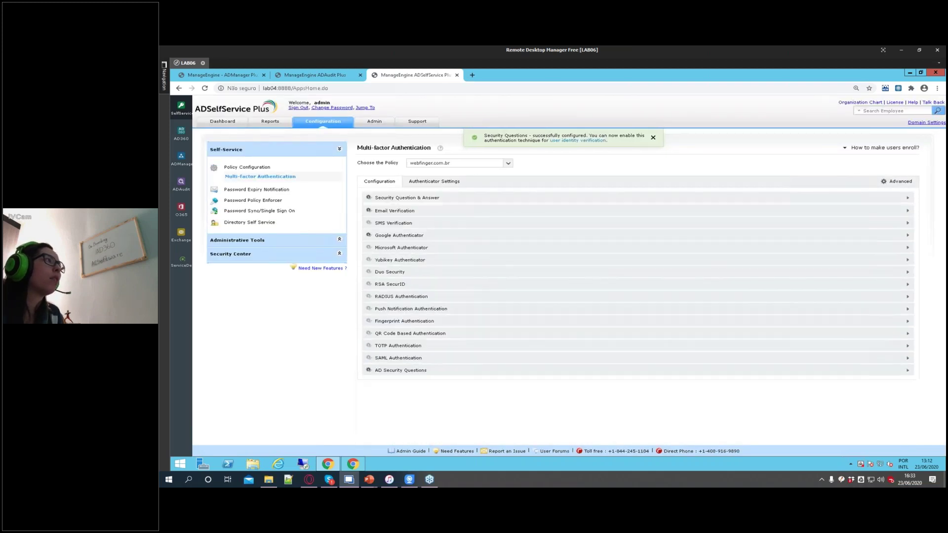
{"action": "left_click", "coordinate": [428, 212]}
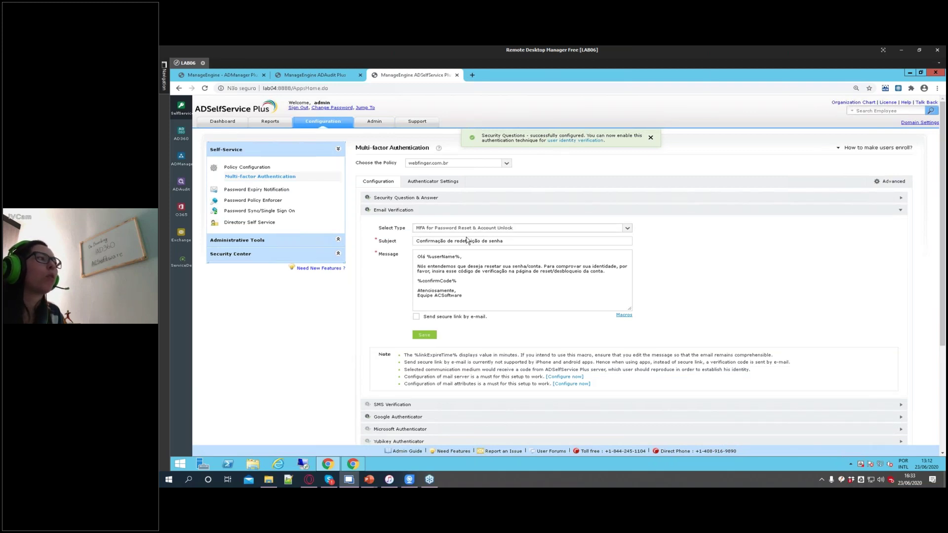
- Expand the SMS, Google Authenticator, Yubikey, Push, Fingerprint, QR Code and TOTP settings in turn
{"action": "scroll", "coordinate": [385, 330], "scroll_direction": "down", "scroll_amount": 3}
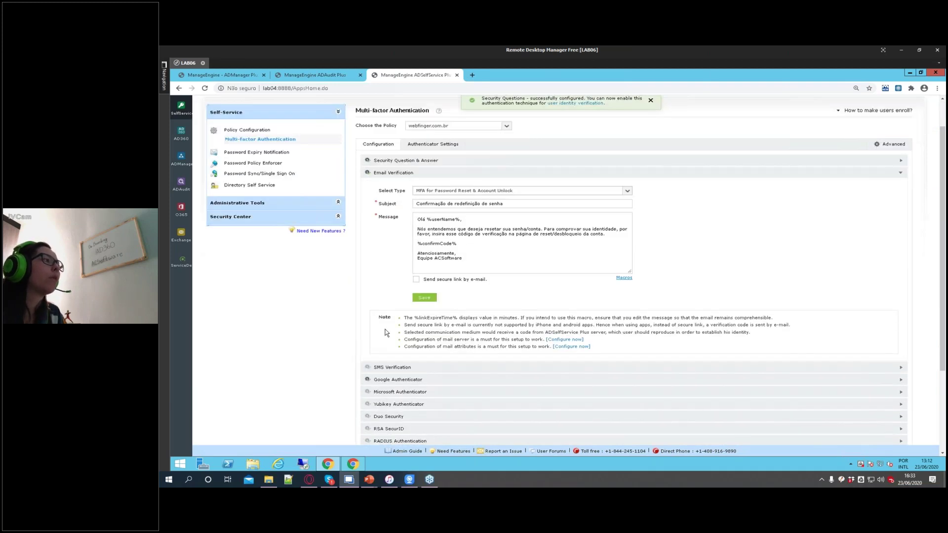
{"action": "left_click", "coordinate": [478, 290]}
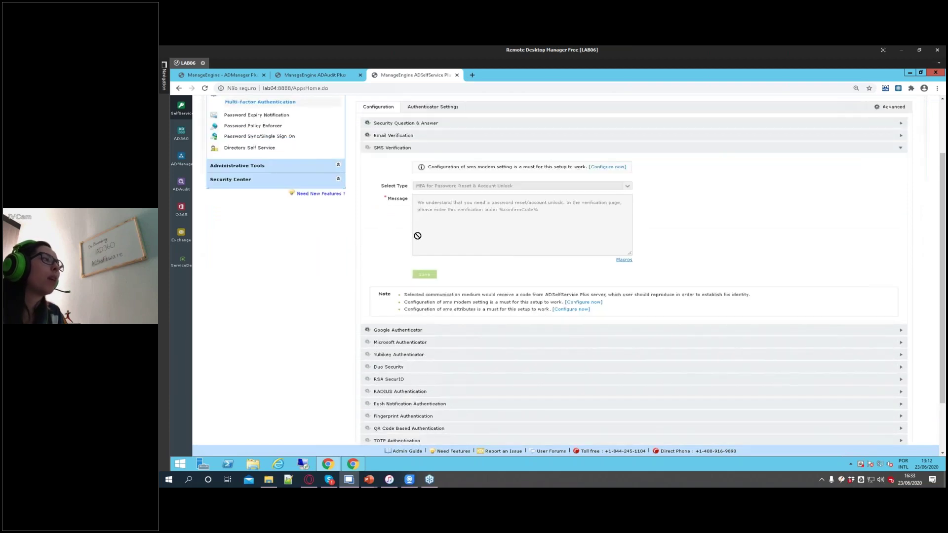
{"action": "left_click", "coordinate": [427, 329]}
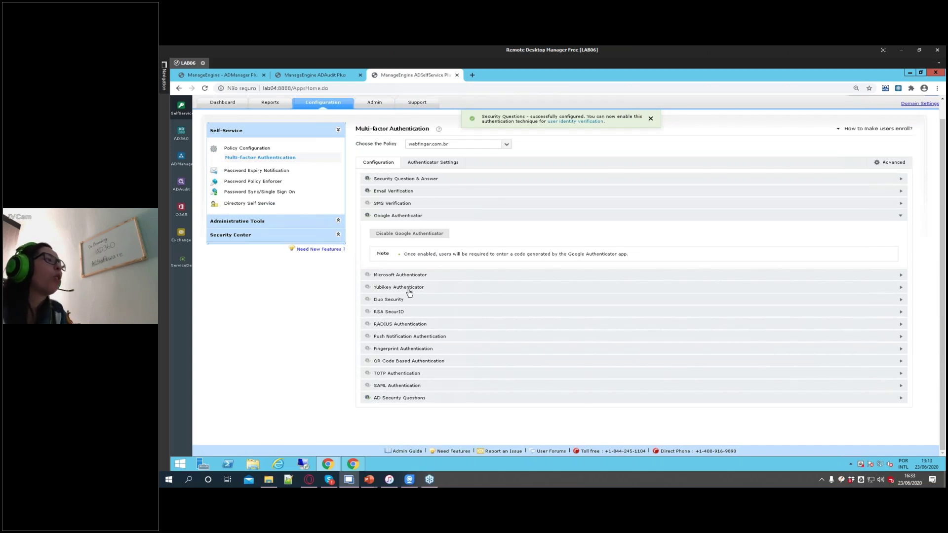
{"action": "left_click", "coordinate": [428, 287]}
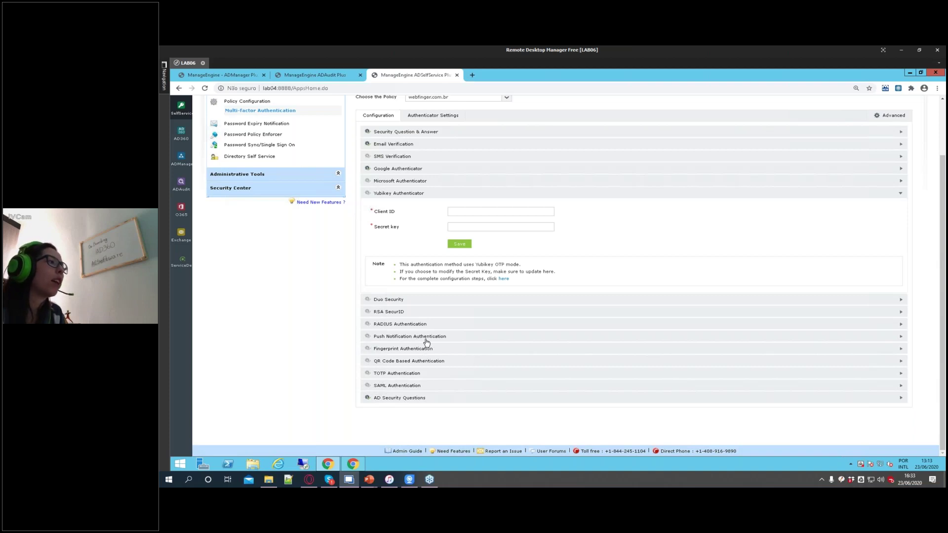
{"action": "left_click", "coordinate": [459, 339]}
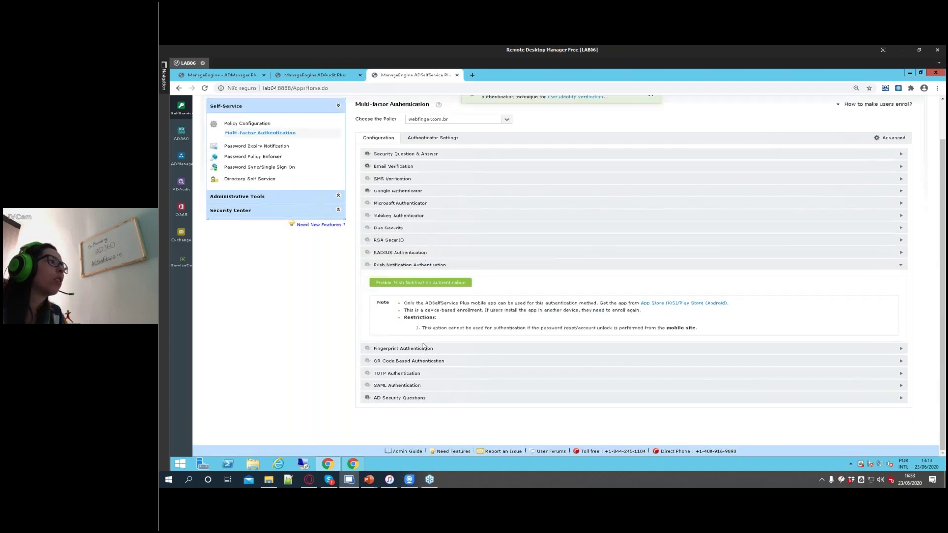
{"action": "left_click", "coordinate": [441, 350]}
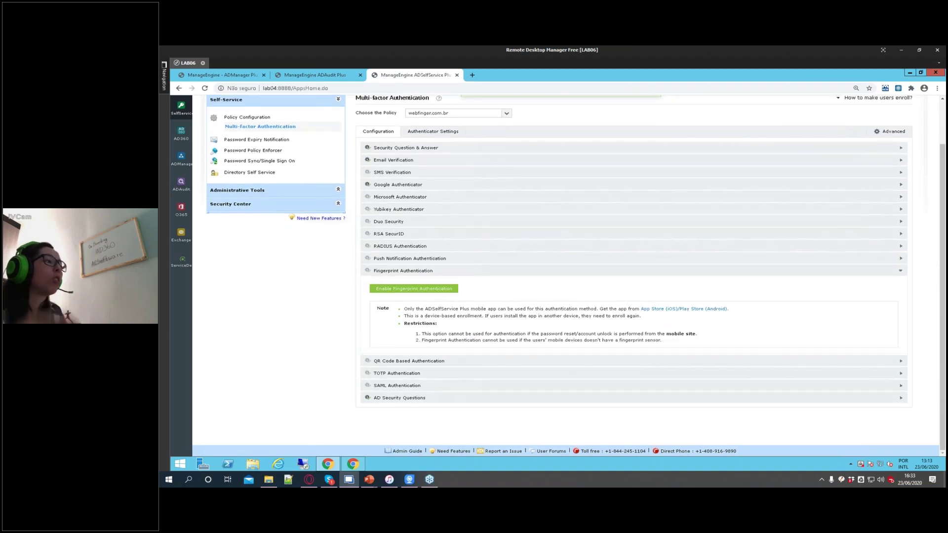
{"action": "left_click", "coordinate": [451, 362]}
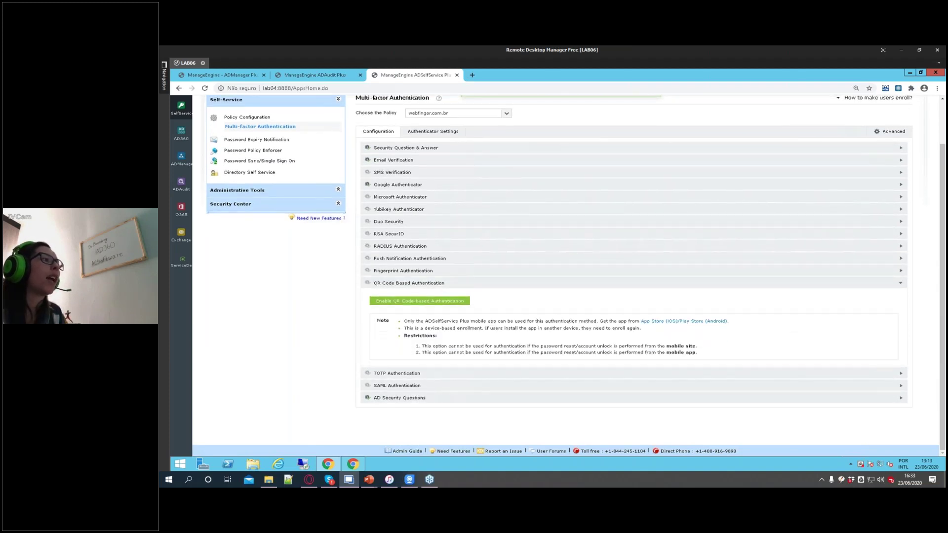
{"action": "left_click", "coordinate": [444, 373]}
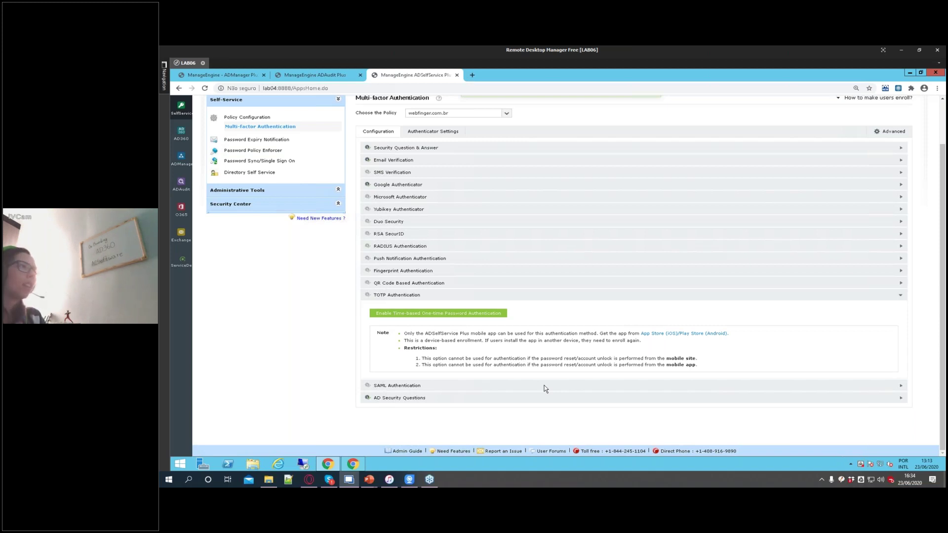
{"action": "scroll", "coordinate": [497, 361], "scroll_direction": "up", "scroll_amount": 1}
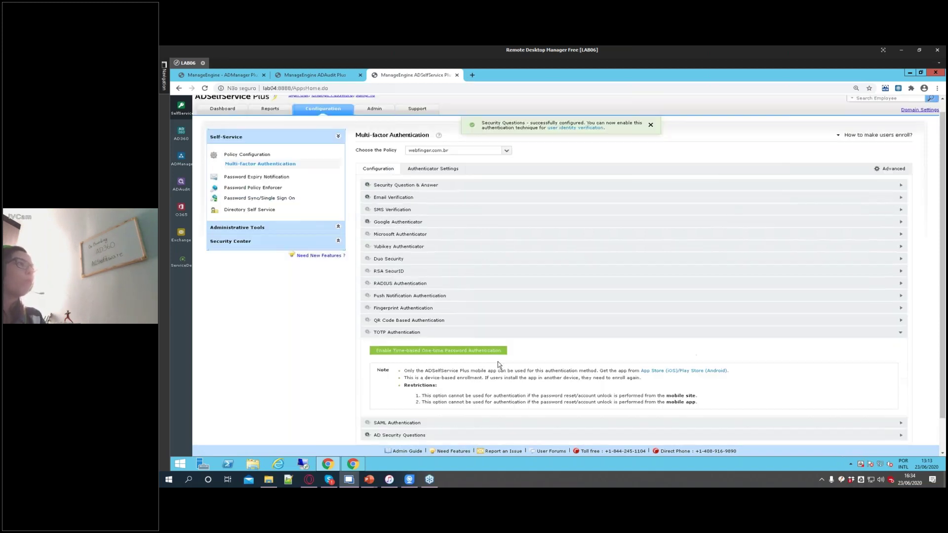
{"action": "left_click", "coordinate": [423, 167]}
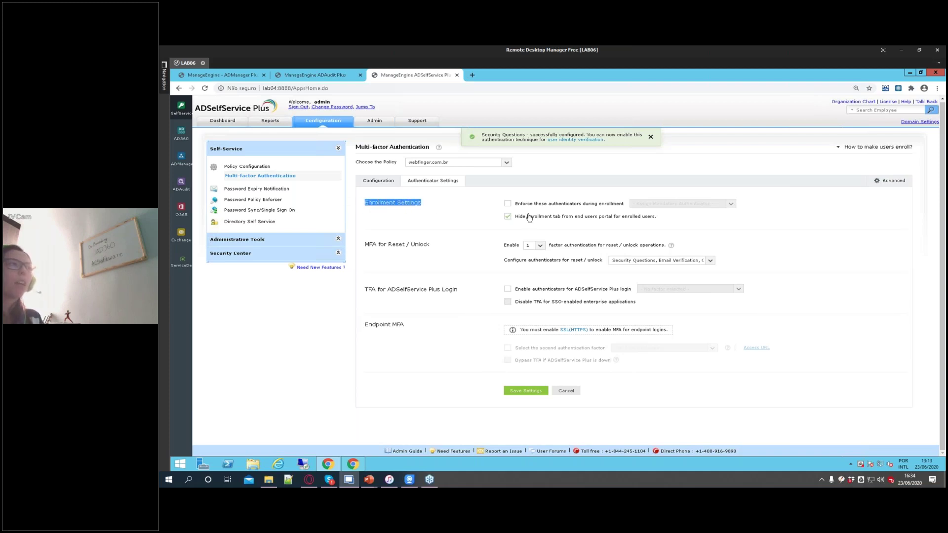
- Leave authenticator enforcement during enrollment turned off, with no mandatory authenticators
{"action": "left_click_drag", "start_coordinate": [515, 203], "coordinate": [624, 204]}
{"action": "left_click", "coordinate": [731, 203]}
{"action": "left_click", "coordinate": [637, 214]}
{"action": "left_click", "coordinate": [637, 224]}
{"action": "left_click", "coordinate": [637, 214]}
{"action": "left_click", "coordinate": [637, 224]}
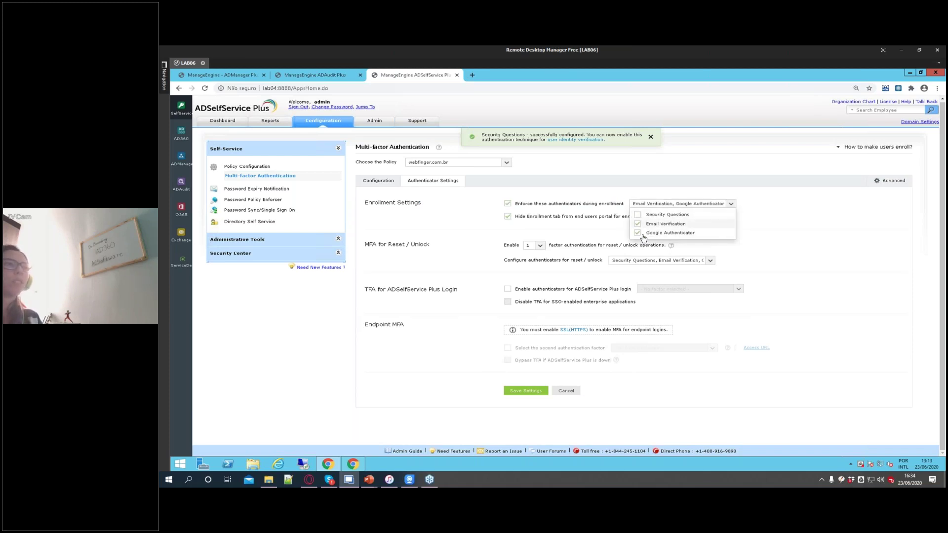
{"action": "left_click", "coordinate": [508, 216]}
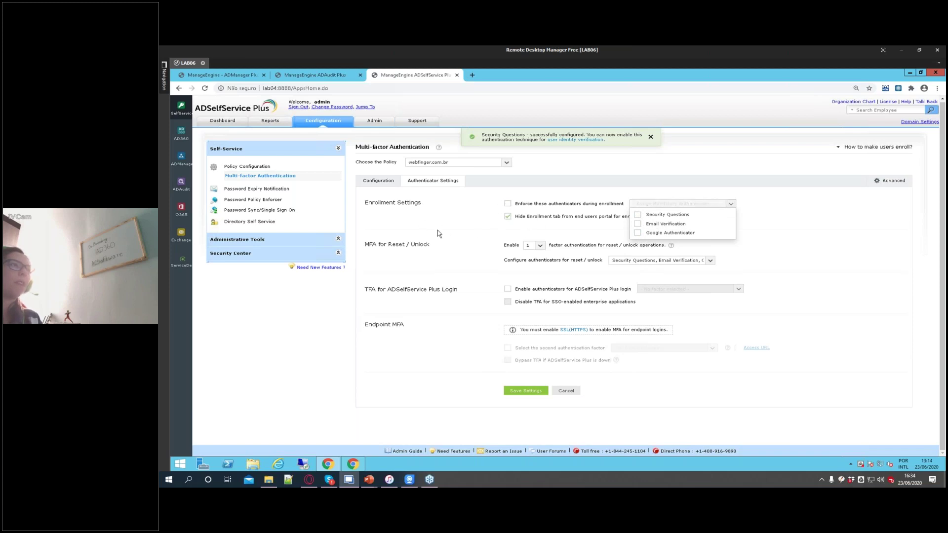
- Require 1 factor for reset/unlock, with Security Questions as the only authenticator
{"action": "left_click_drag", "start_coordinate": [364, 245], "coordinate": [427, 245]}
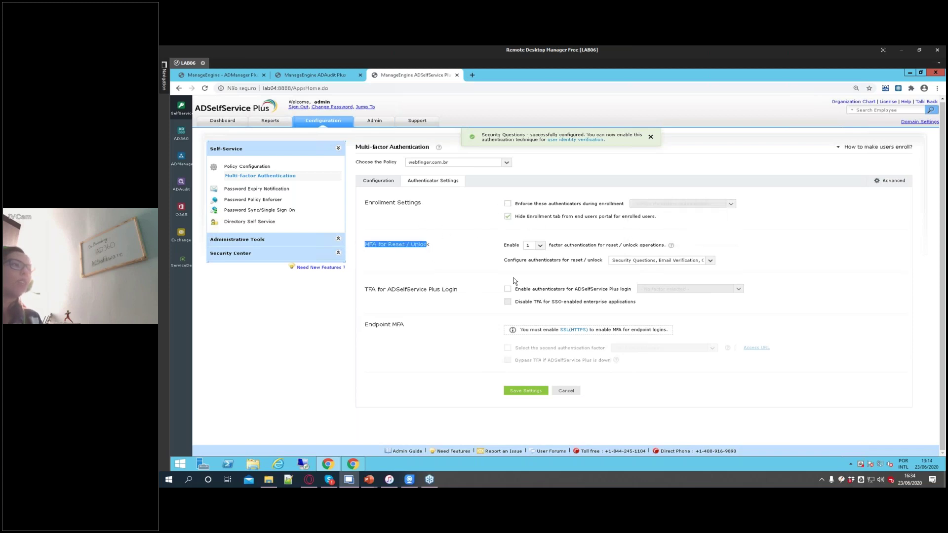
{"action": "left_click", "coordinate": [538, 246]}
{"action": "left_click", "coordinate": [537, 277]}
{"action": "left_click", "coordinate": [538, 247]}
{"action": "left_click", "coordinate": [533, 257]}
{"action": "left_click", "coordinate": [655, 262]}
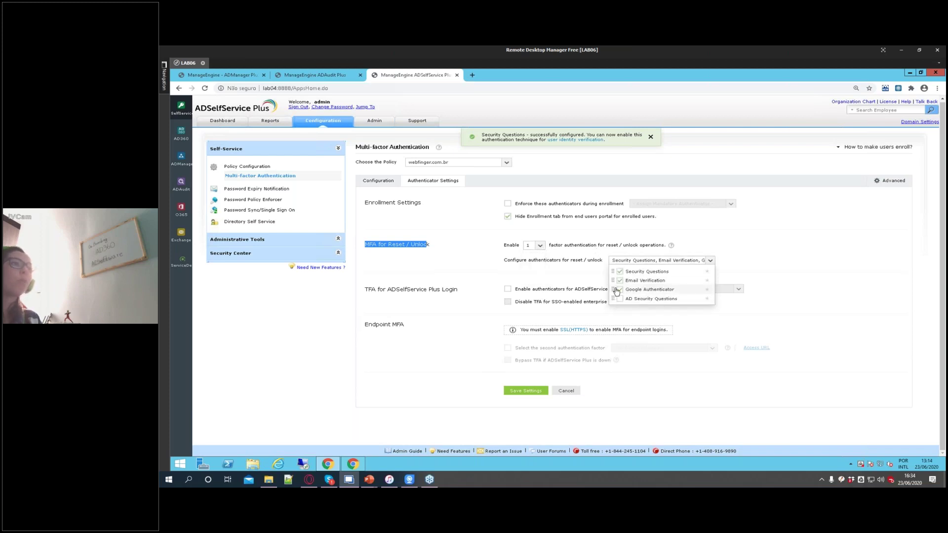
{"action": "left_click", "coordinate": [620, 271]}
{"action": "left_click", "coordinate": [619, 280]}
{"action": "left_click", "coordinate": [619, 290]}
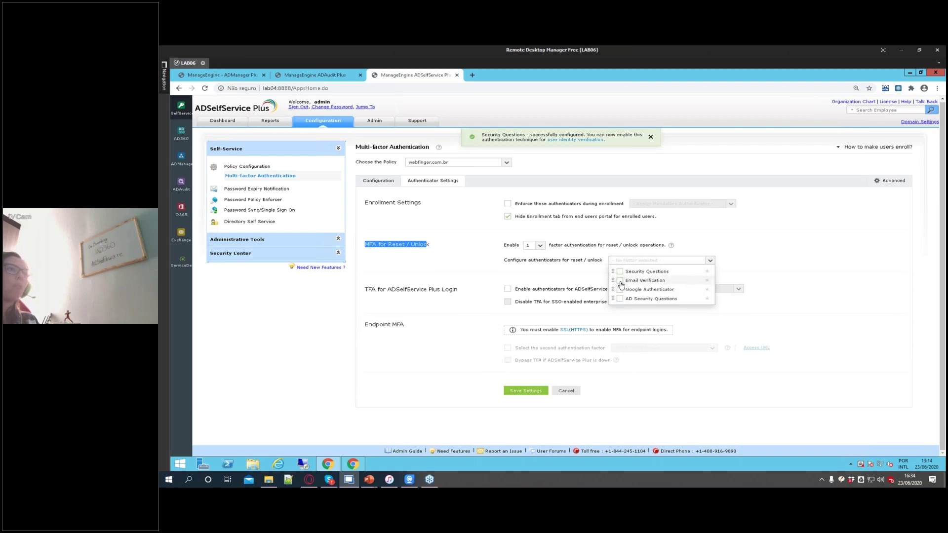
{"action": "left_click", "coordinate": [623, 272]}
{"action": "left_click", "coordinate": [435, 293]}
- Save the authenticator settings and switch to the PowerPoint presentation
{"action": "left_click_drag", "start_coordinate": [365, 292], "coordinate": [403, 290]}
{"action": "left_click", "coordinate": [412, 293]}
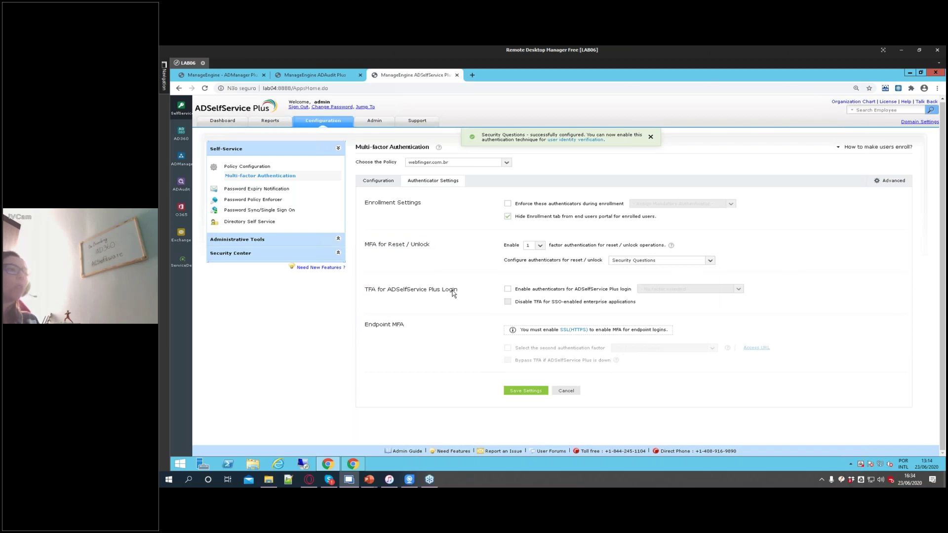
{"action": "left_click_drag", "start_coordinate": [464, 295], "coordinate": [385, 292]}
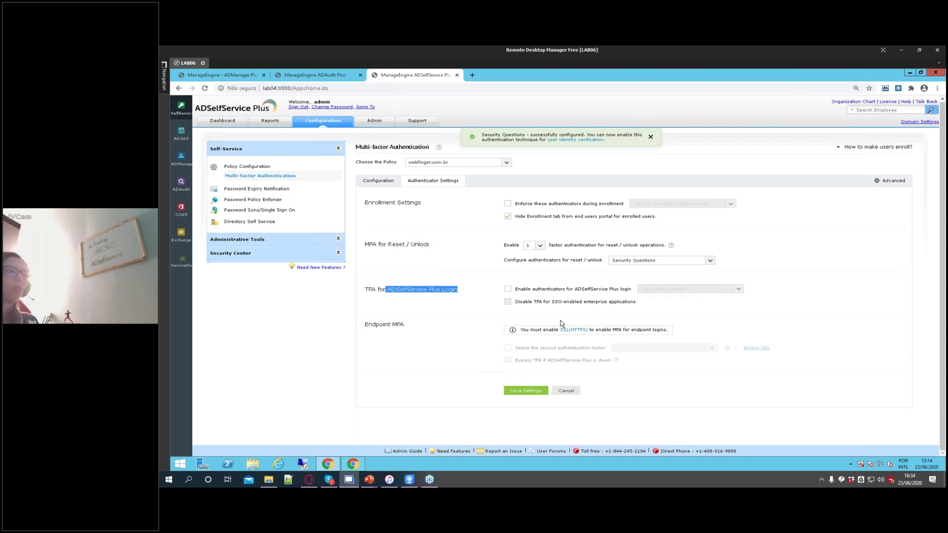
{"action": "left_click_drag", "start_coordinate": [384, 330], "coordinate": [425, 381]}
{"action": "left_click", "coordinate": [426, 381]}
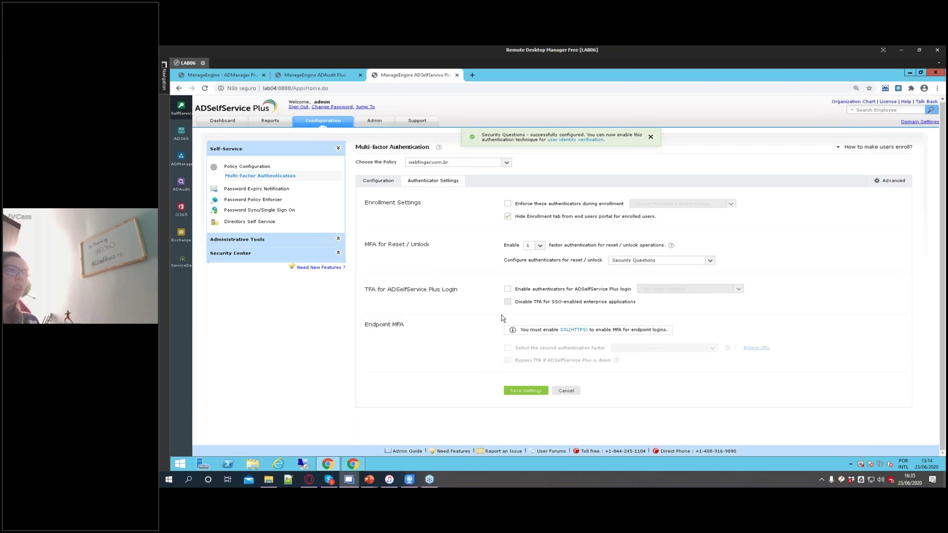
{"action": "left_click_drag", "start_coordinate": [365, 245], "coordinate": [423, 246]}
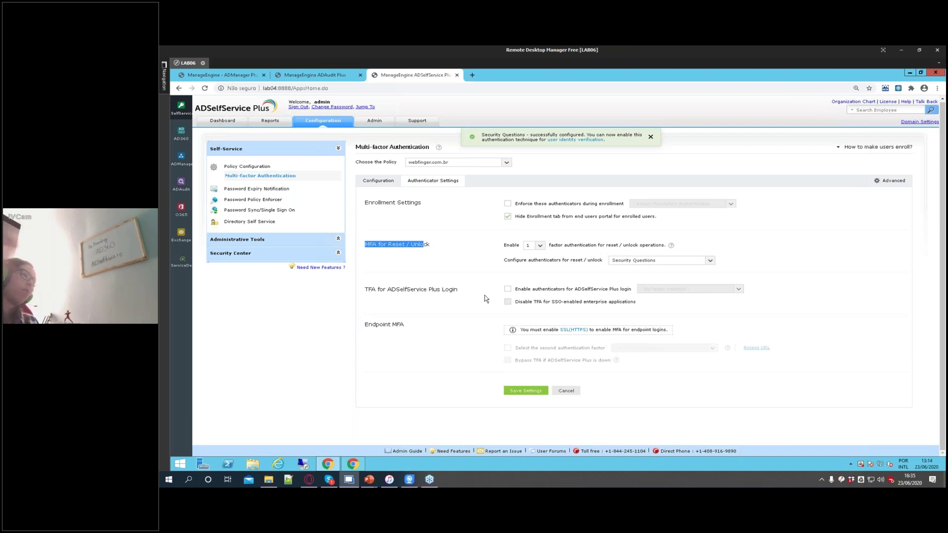
{"action": "left_click", "coordinate": [525, 390]}
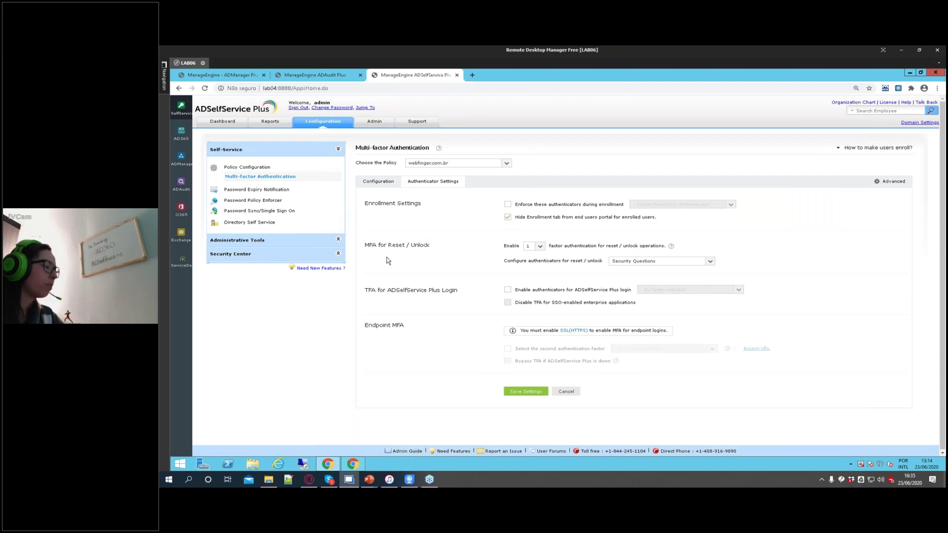
{"action": "key", "text": "alt+Tab"}
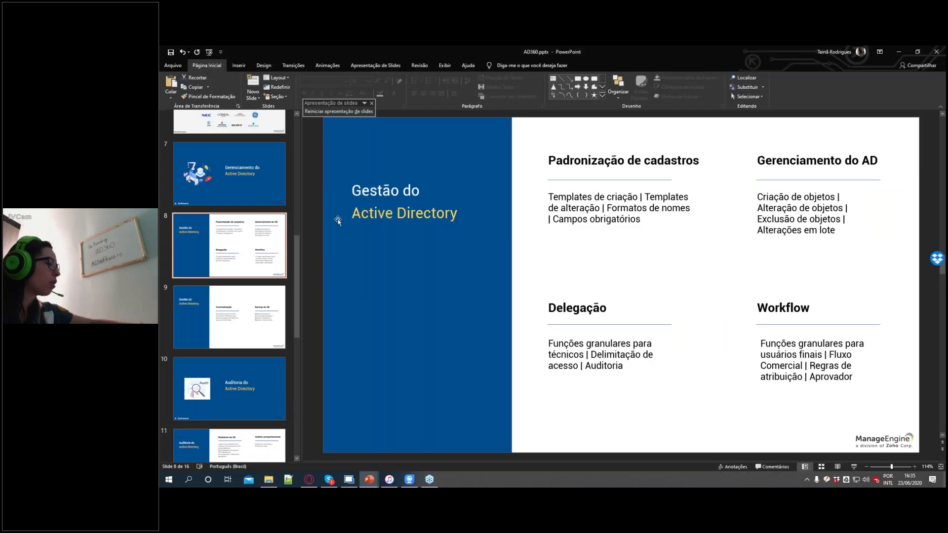
- Show the 'Auto atendimento do Active Directory' slide full screen, then return to the Remote Desktop window
{"action": "key", "text": "alt+Tab"}
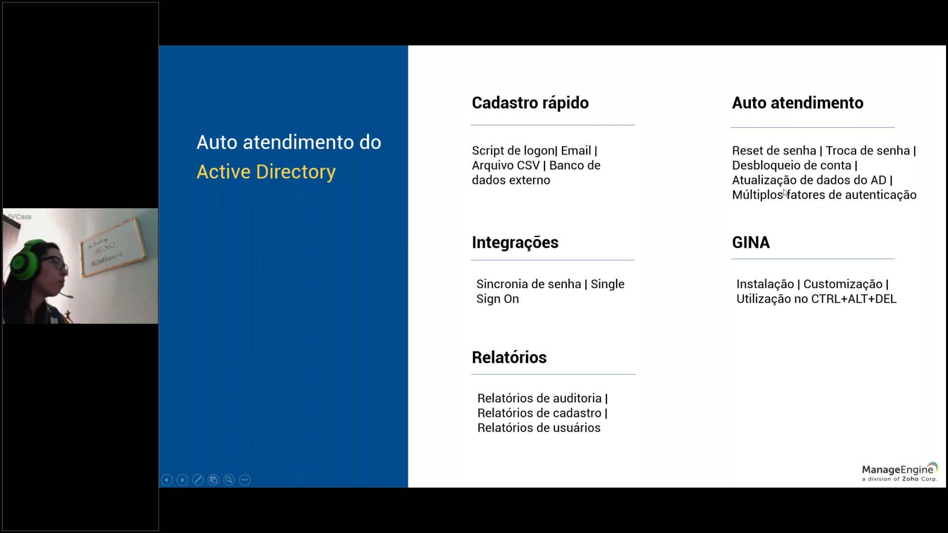
{"action": "key", "text": "alt+Tab"}
{"action": "key", "text": "alt+Tab"}
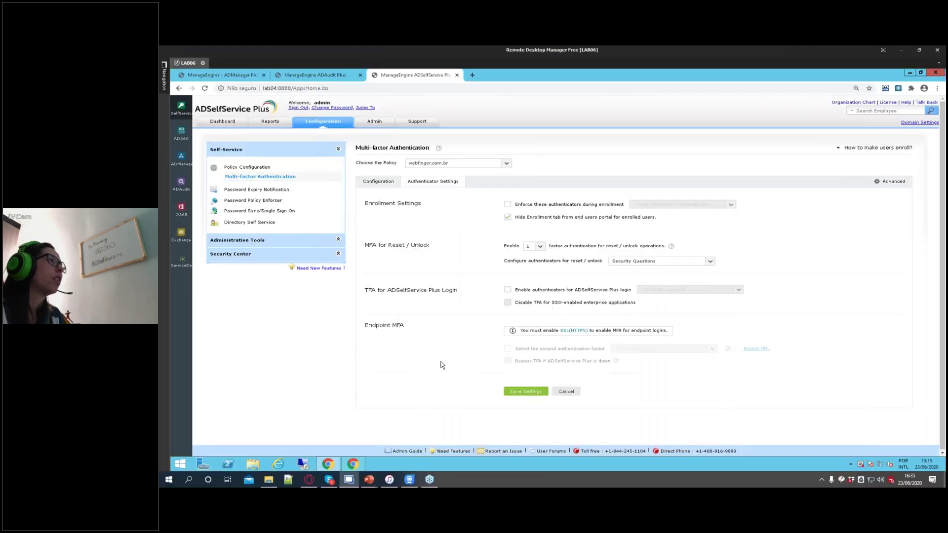
- Open the ADSelfService Plus sign-in page at lab04:8888 in a new browser tab
{"action": "double_click", "coordinate": [292, 88]}
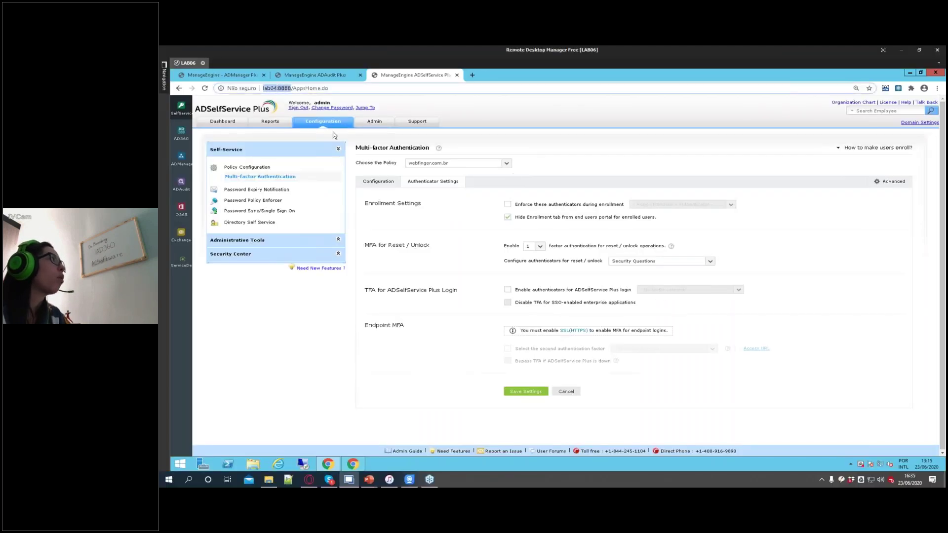
{"action": "left_click", "coordinate": [353, 464]}
{"action": "left_click", "coordinate": [279, 75]}
{"action": "type", "text": "lab04:8888"}
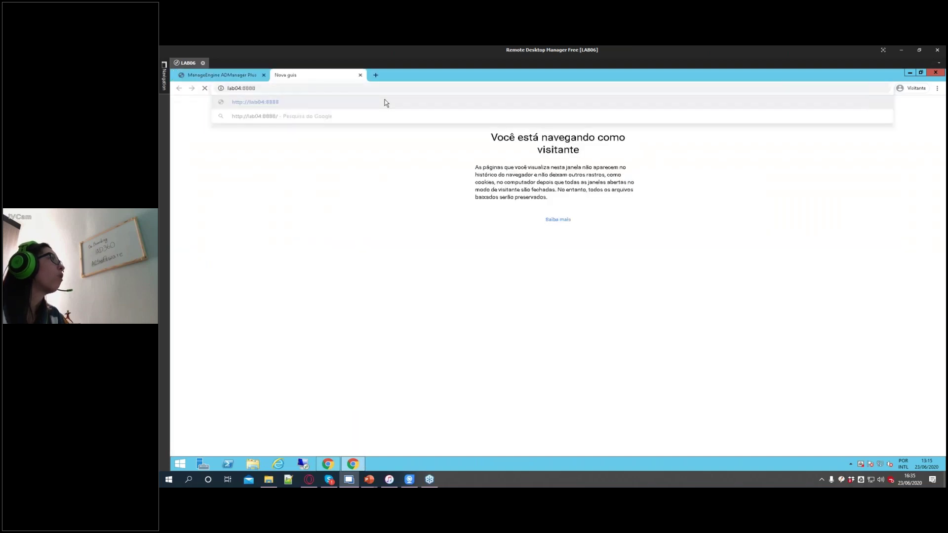
{"action": "left_click", "coordinate": [384, 100]}
- Sign in as a WEBFINGER domain user with the end user's username and password
{"action": "double_click", "coordinate": [517, 239]}
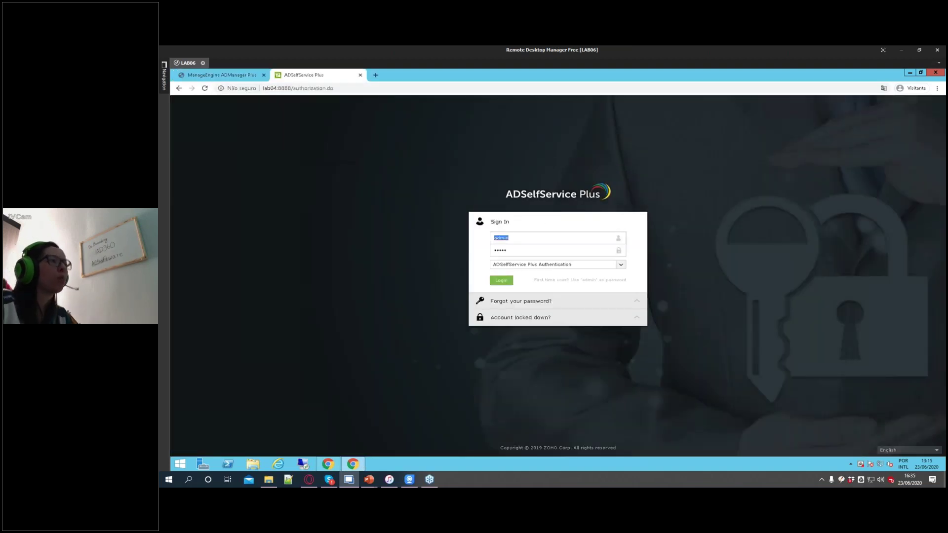
{"action": "key", "text": "Tab"}
{"action": "type", "text": "a"}
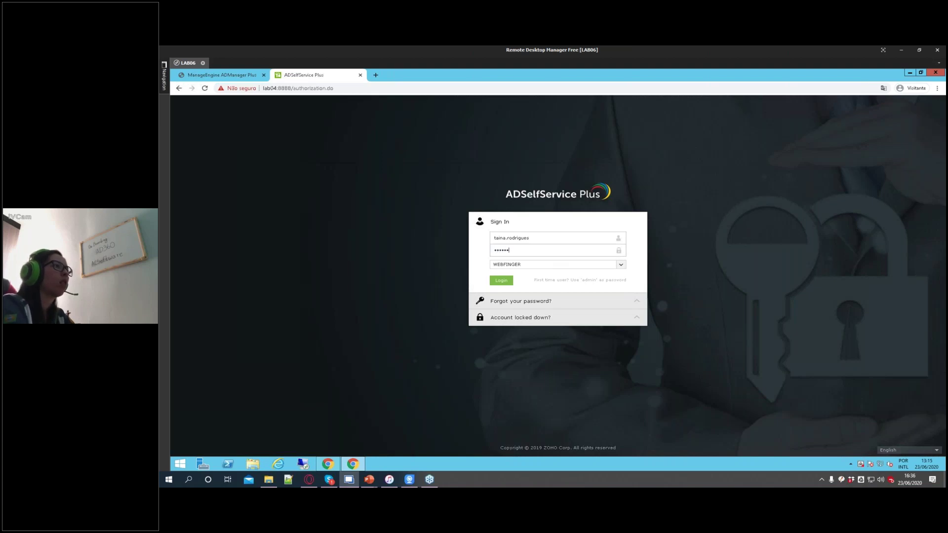
{"action": "left_click", "coordinate": [497, 281]}
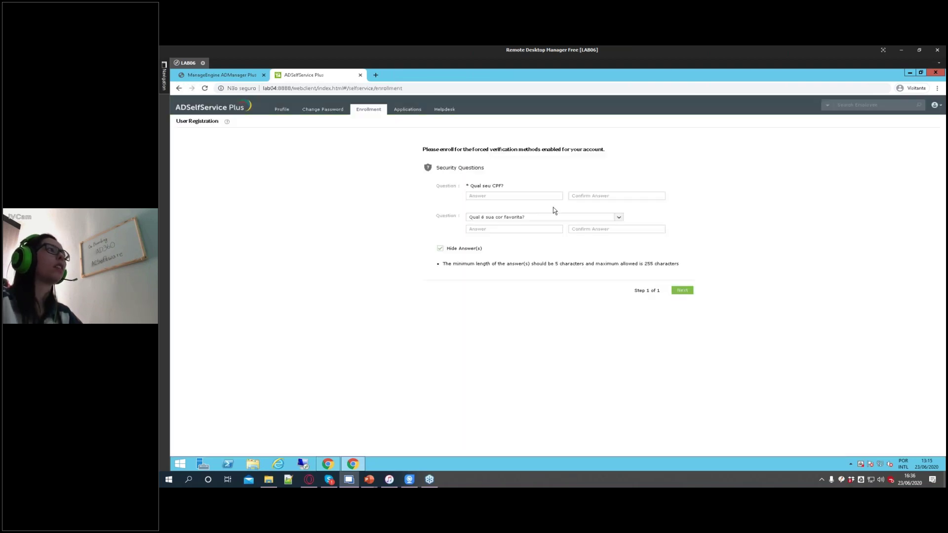
- Enter answers for the CPF question and the second security question, then submit them
{"action": "left_click_drag", "start_coordinate": [422, 149], "coordinate": [491, 332]}
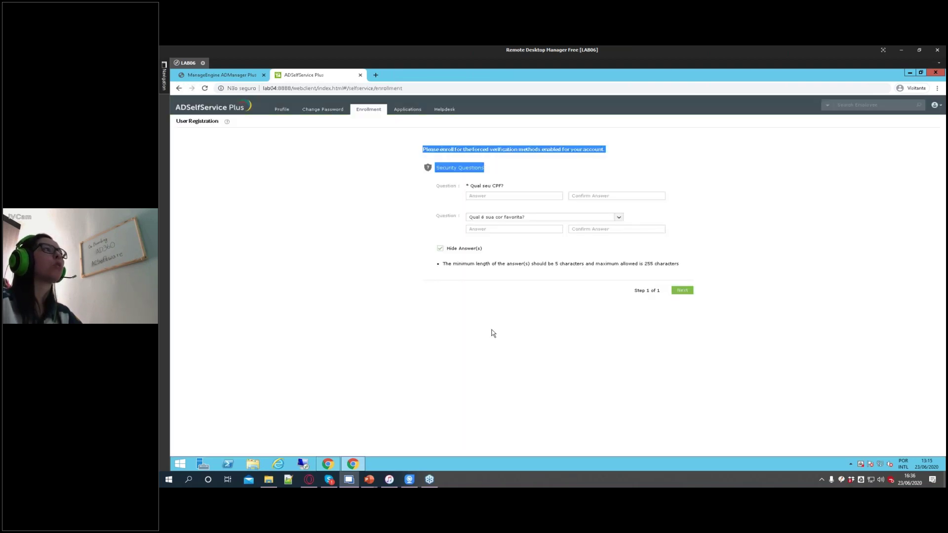
{"action": "left_click_drag", "start_coordinate": [686, 268], "coordinate": [461, 306]}
{"action": "left_click", "coordinate": [495, 200]}
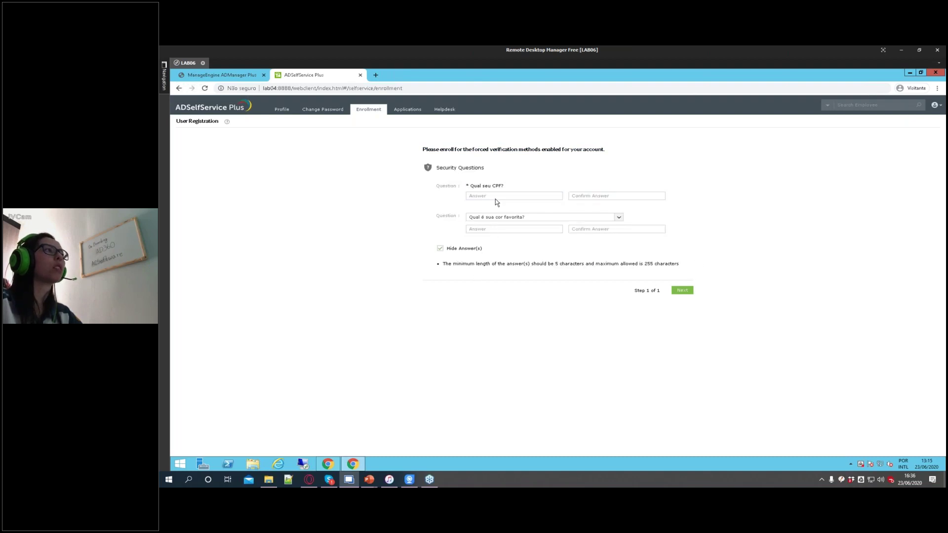
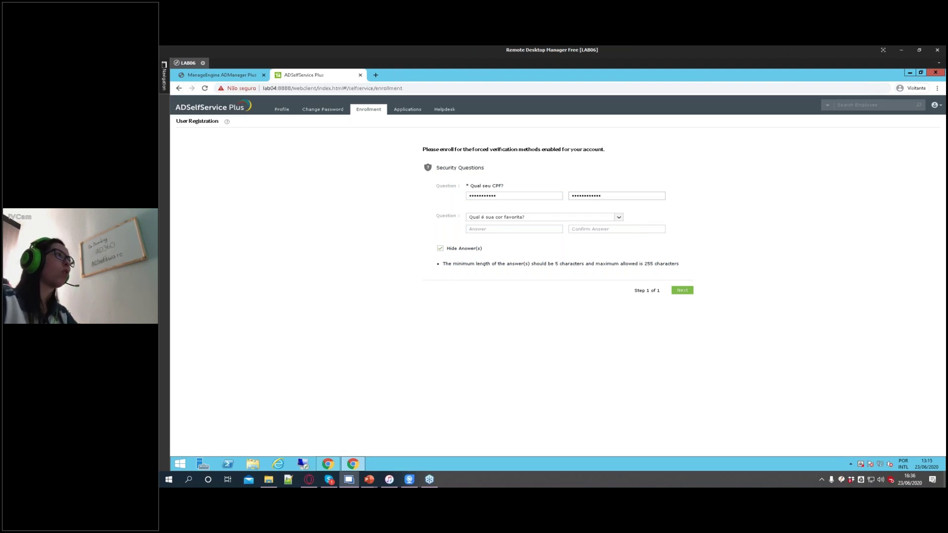
{"action": "left_click", "coordinate": [501, 228]}
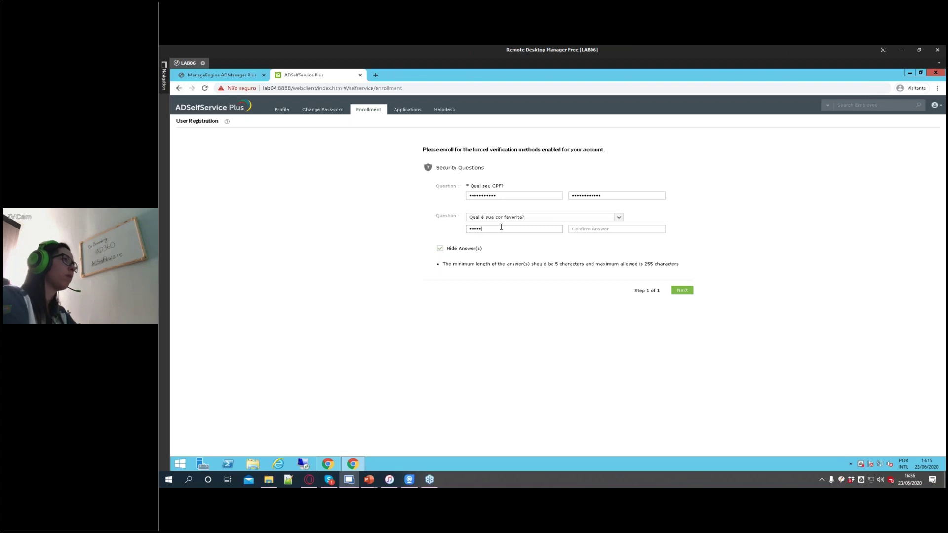
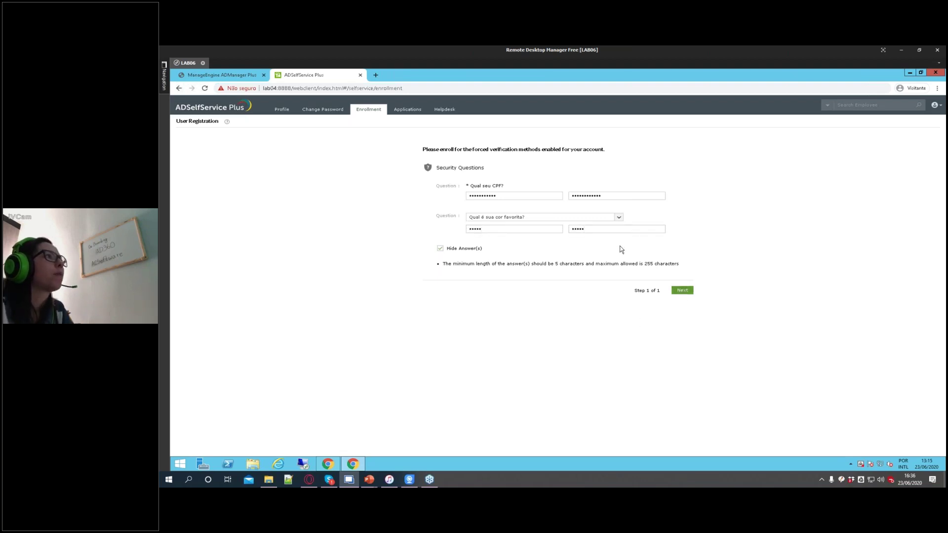
{"action": "left_click", "coordinate": [682, 291]}
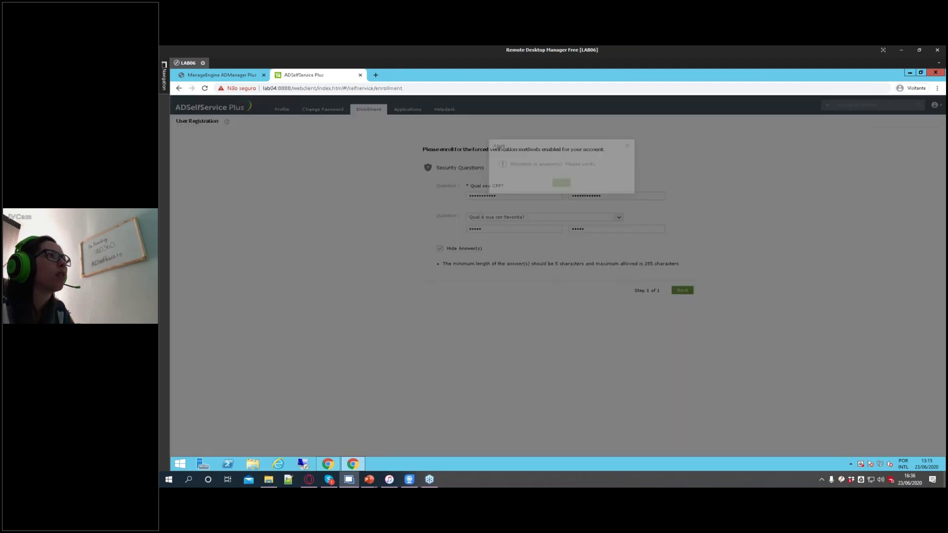
- Fix the answer mismatch by completing matching confirm answers, then resubmit to finish enrollment
{"action": "left_click", "coordinate": [560, 194]}
{"action": "left_click", "coordinate": [592, 230]}
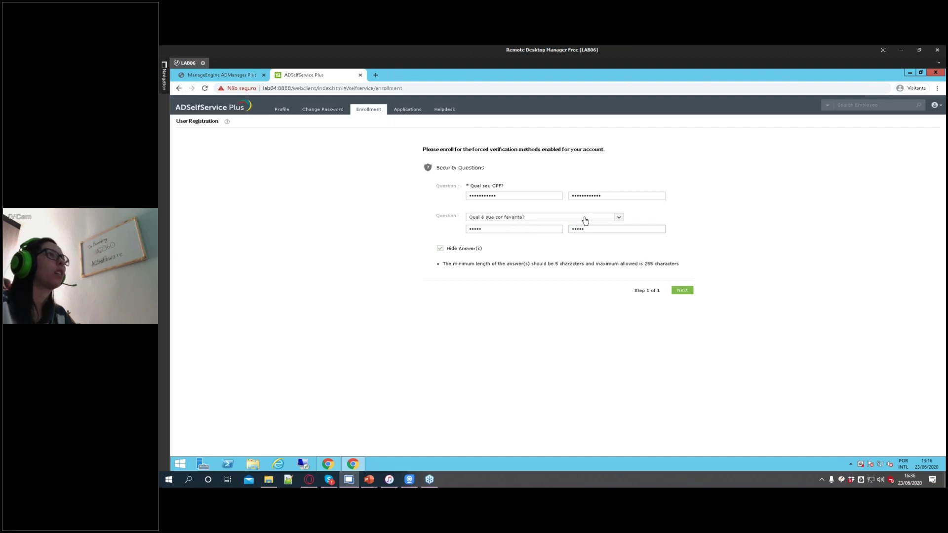
{"action": "left_click", "coordinate": [683, 290]}
{"action": "left_click", "coordinate": [560, 194]}
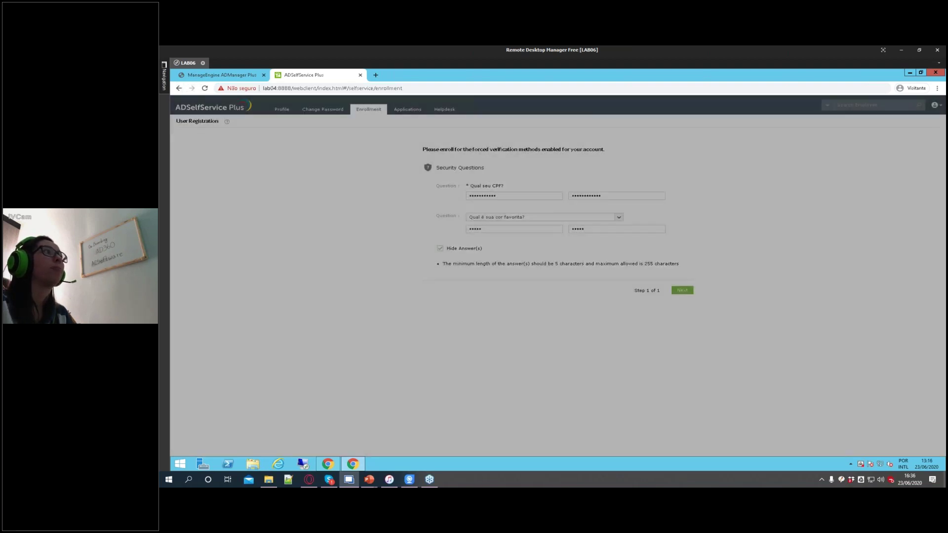
{"action": "type", "text": "0"}
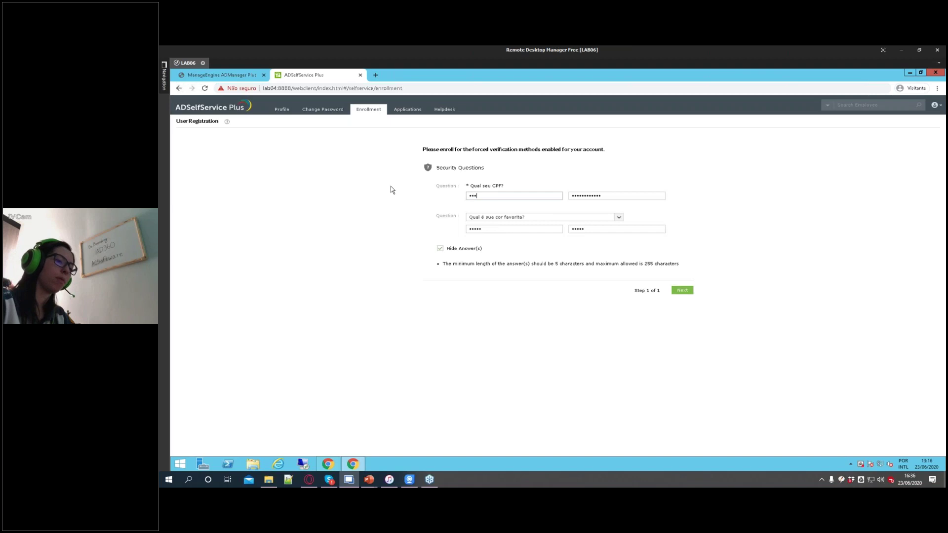
{"action": "type", "text": "0"}
{"action": "key", "text": "Tab"}
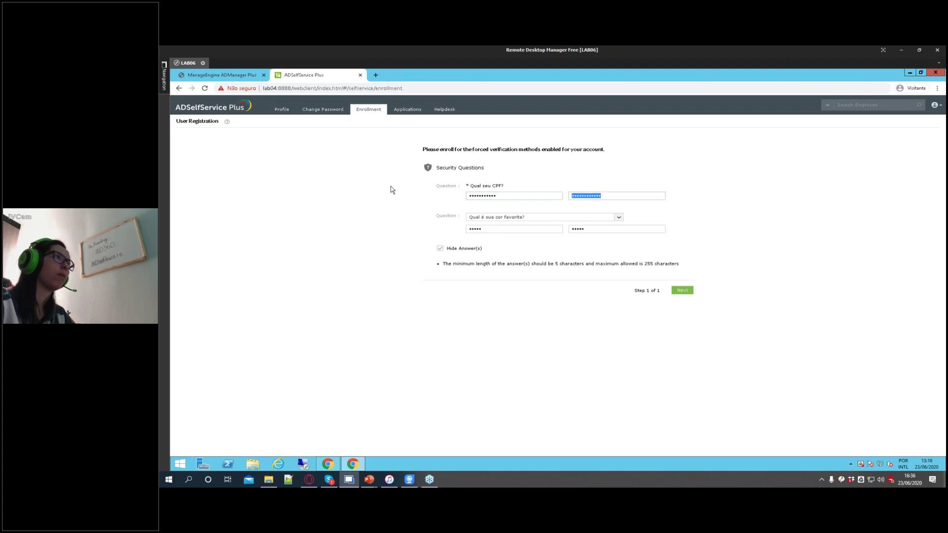
{"action": "type", "text": "0000000"}
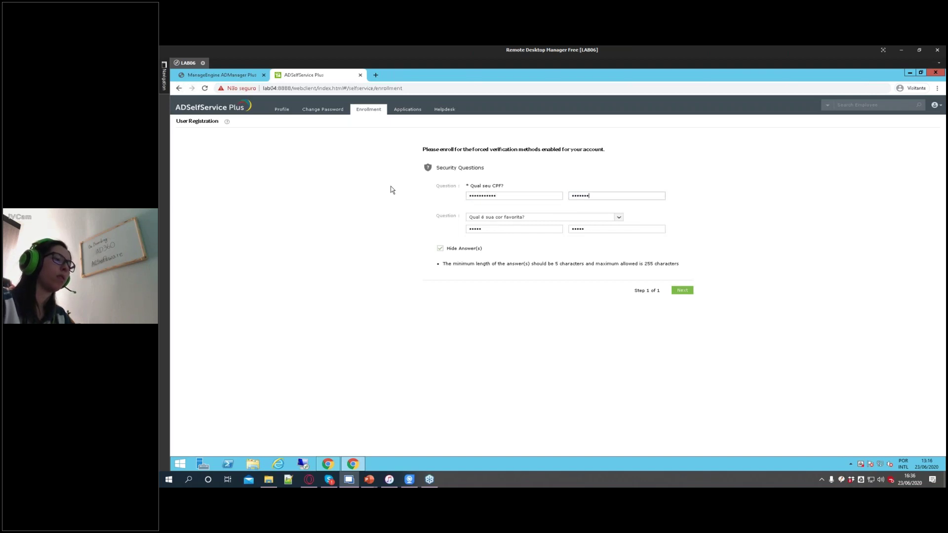
{"action": "key", "text": "Tab"}
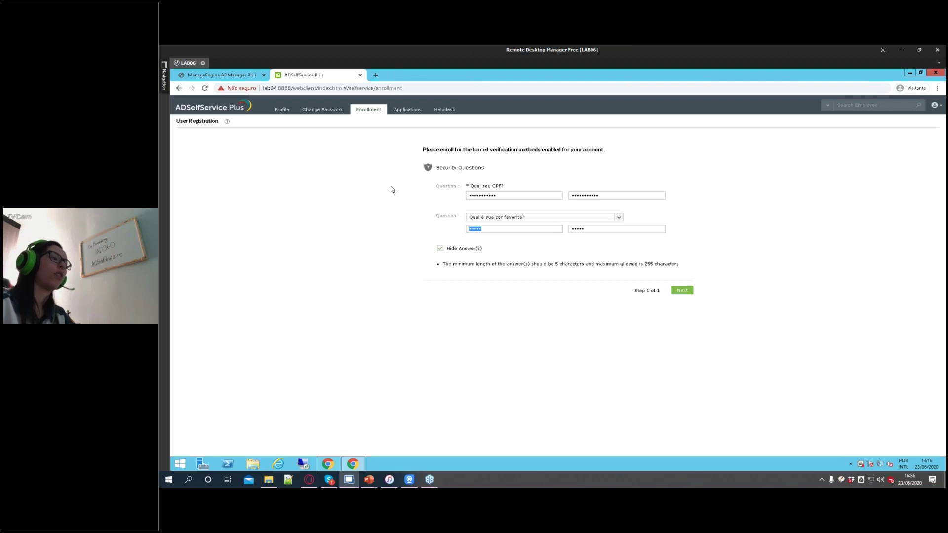
{"action": "key", "text": "Tab"}
{"action": "type", "text": "ve"}
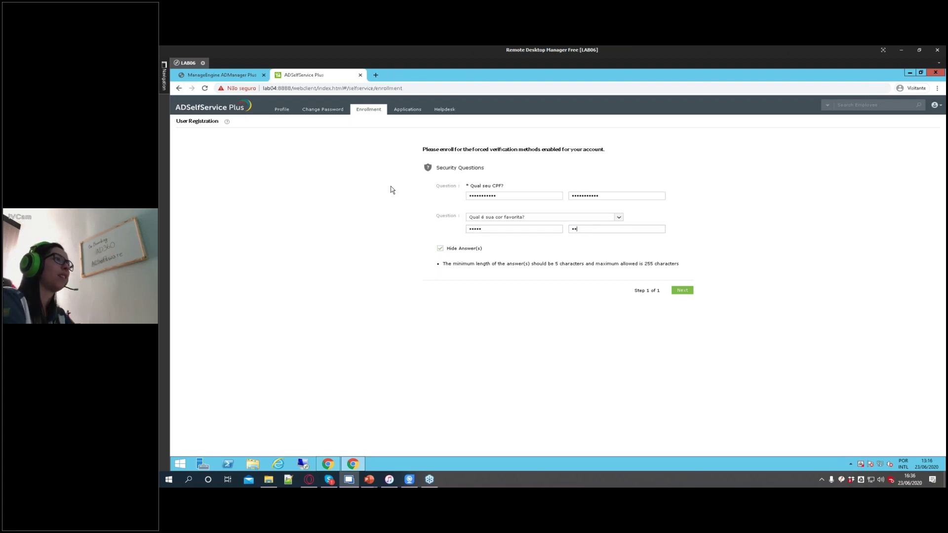
{"action": "left_click", "coordinate": [680, 291]}
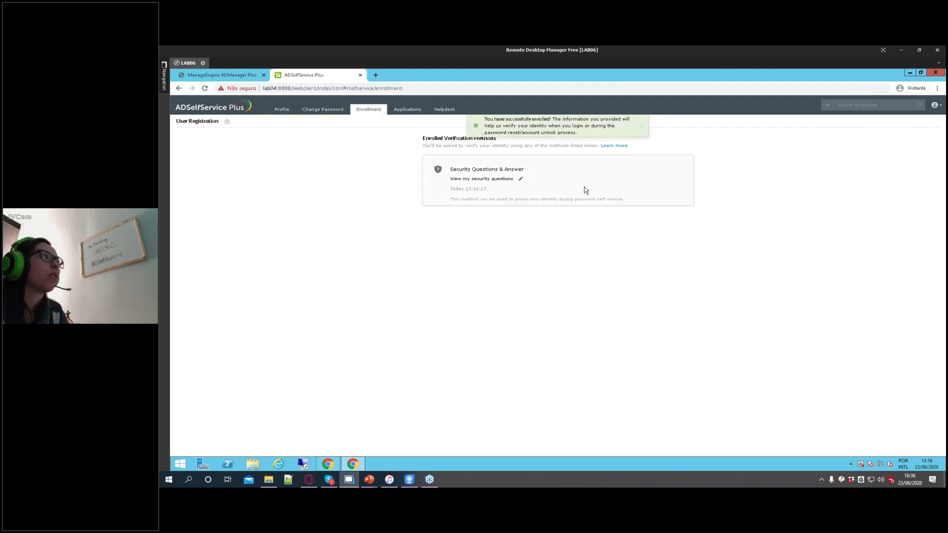
- Open the user's profile page and put it into edit mode, visiting the Description and City fields
{"action": "left_click", "coordinate": [643, 130]}
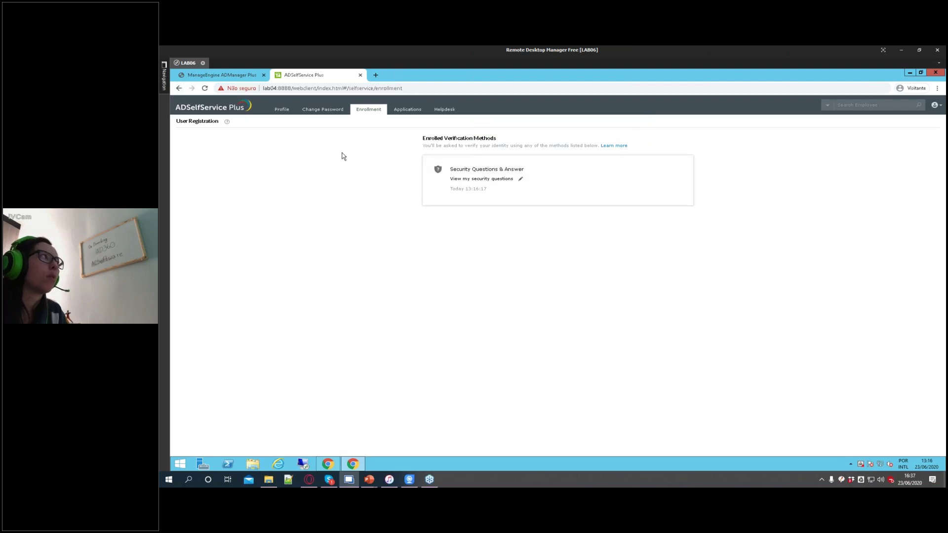
{"action": "left_click", "coordinate": [287, 110]}
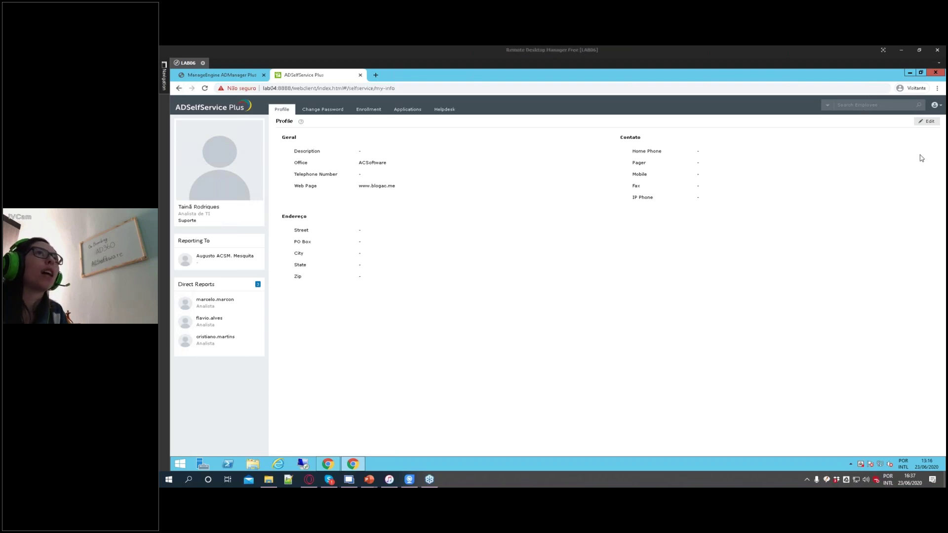
{"action": "left_click", "coordinate": [927, 122]}
{"action": "left_click", "coordinate": [434, 174]}
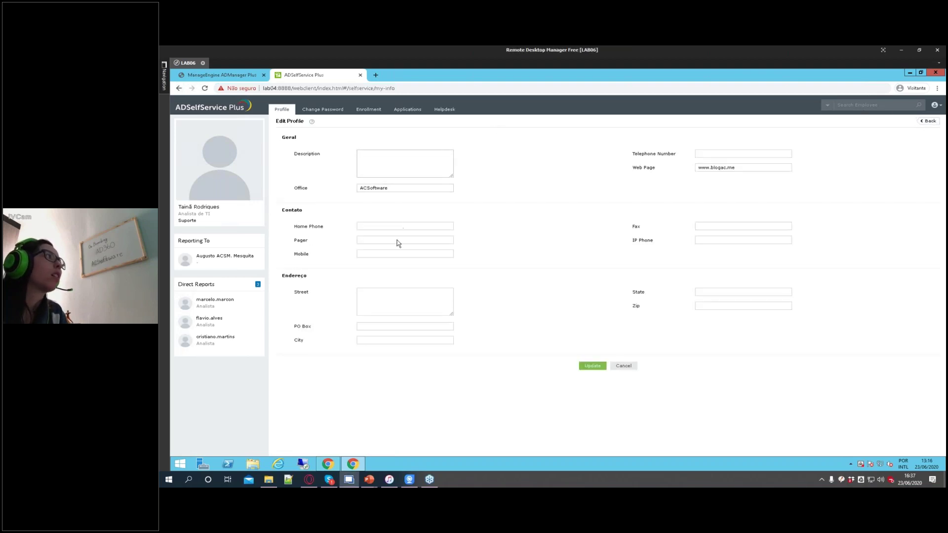
{"action": "left_click", "coordinate": [386, 336]}
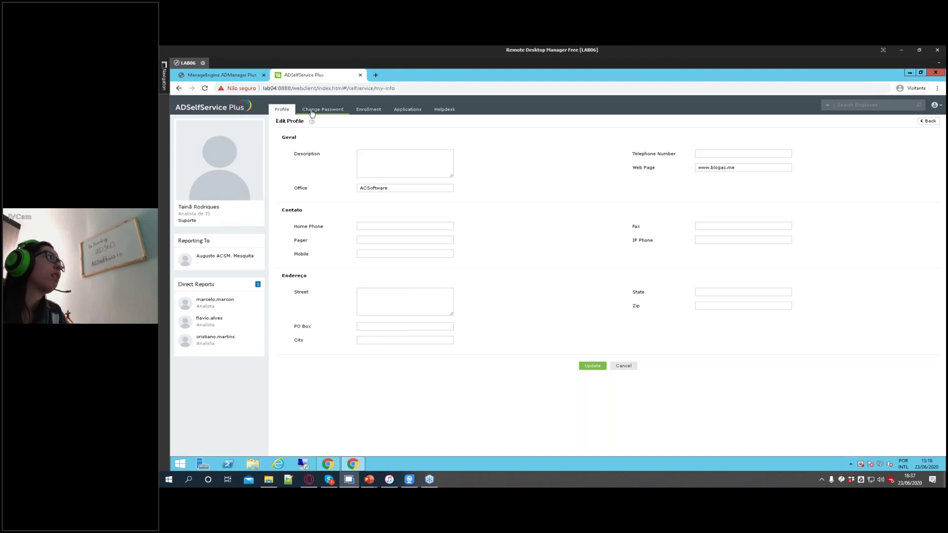
- View the Change Password page, return to Enrollment and open the account menu
{"action": "left_click", "coordinate": [331, 111]}
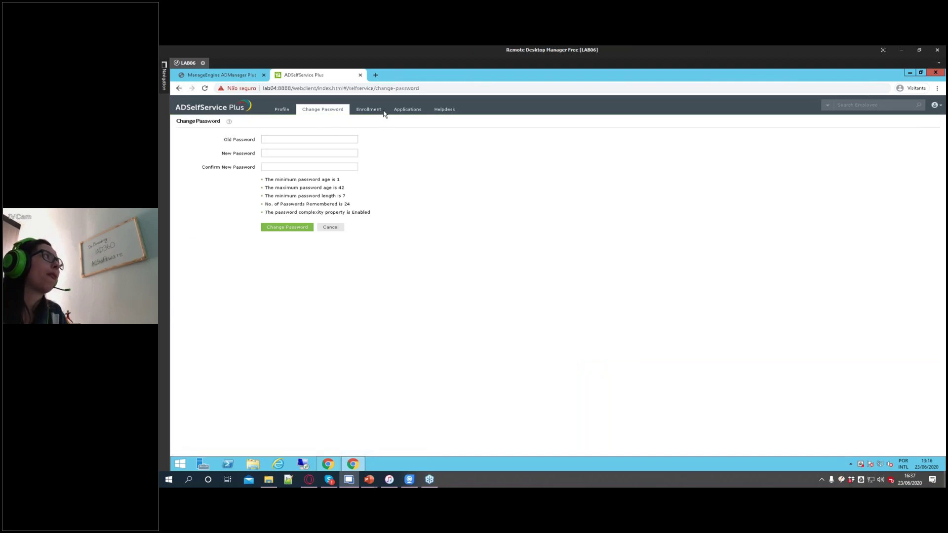
{"action": "left_click", "coordinate": [367, 109]}
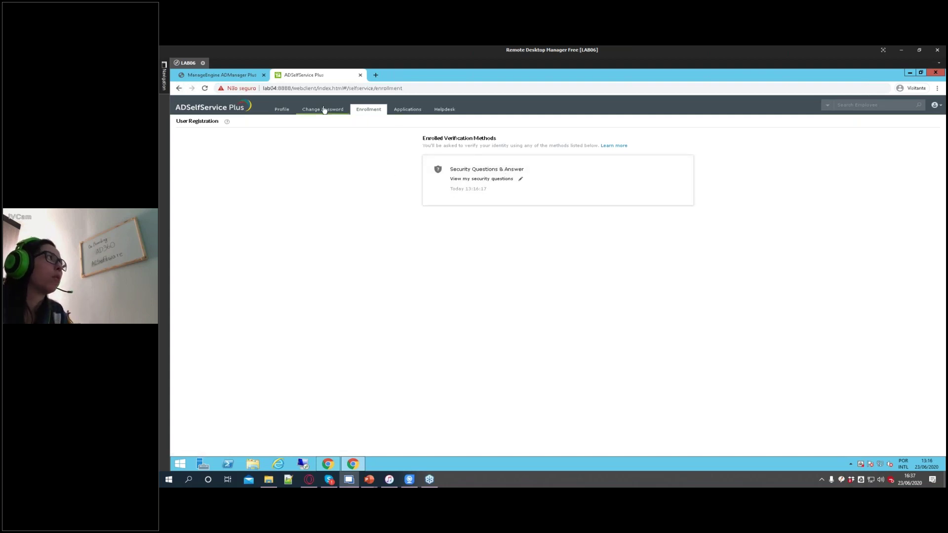
{"action": "left_click", "coordinate": [937, 108]}
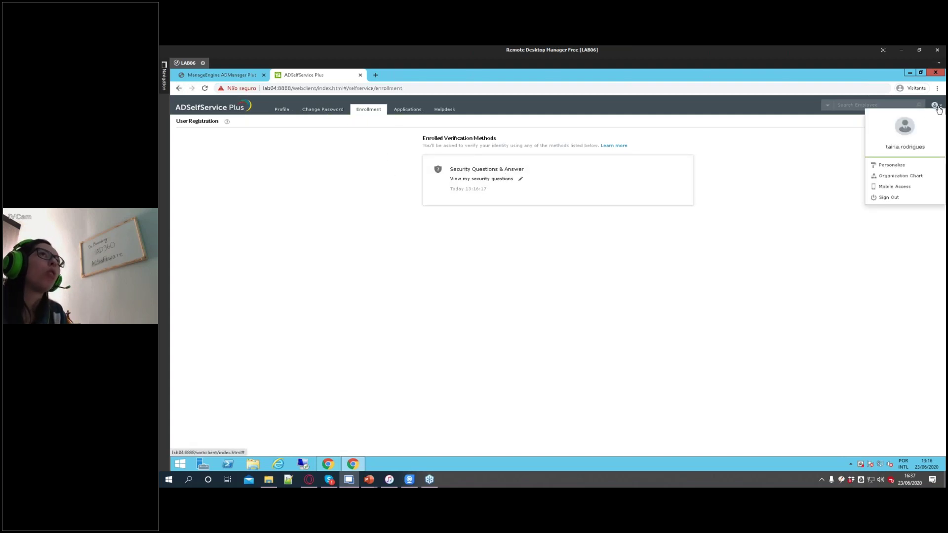
- Sign out, open the locked-account unlock form and submit a username with the captcha
{"action": "left_click", "coordinate": [887, 197]}
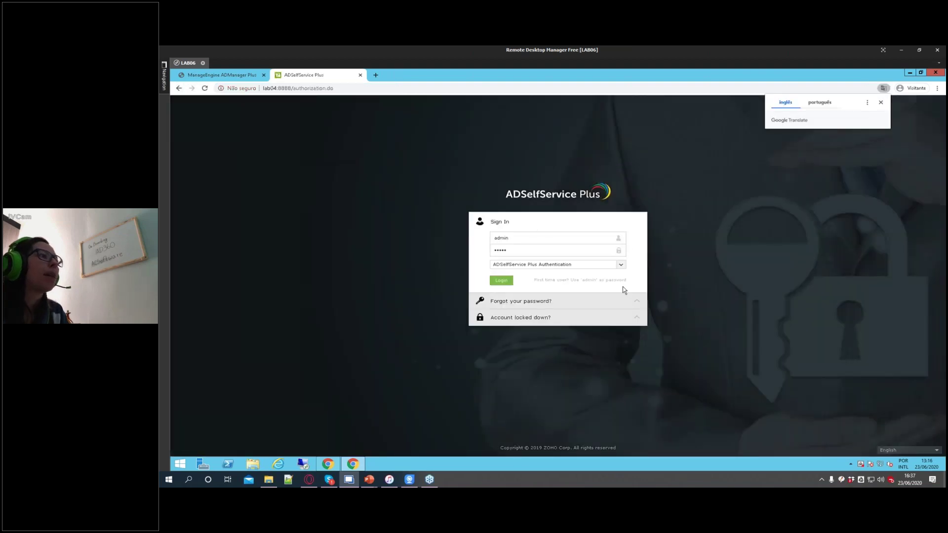
{"action": "left_click", "coordinate": [546, 301]}
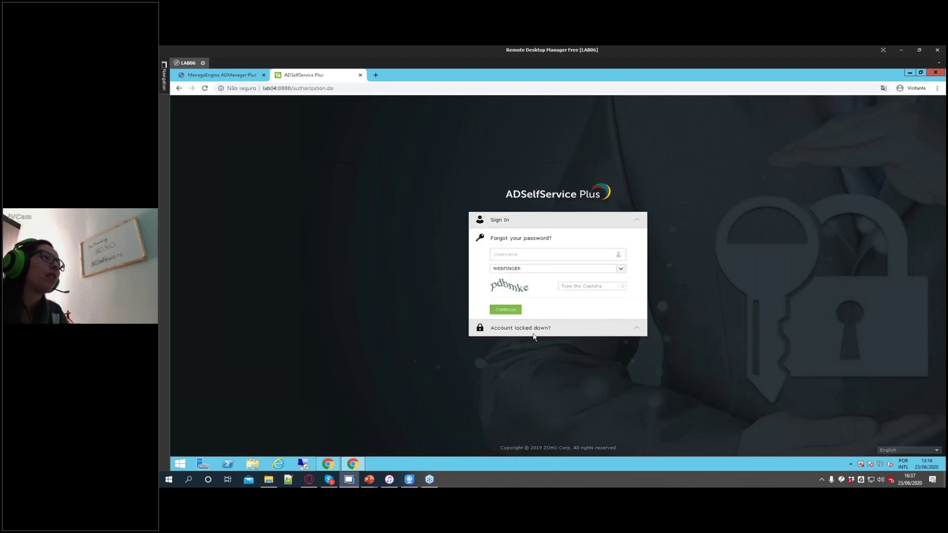
{"action": "left_click", "coordinate": [533, 334]}
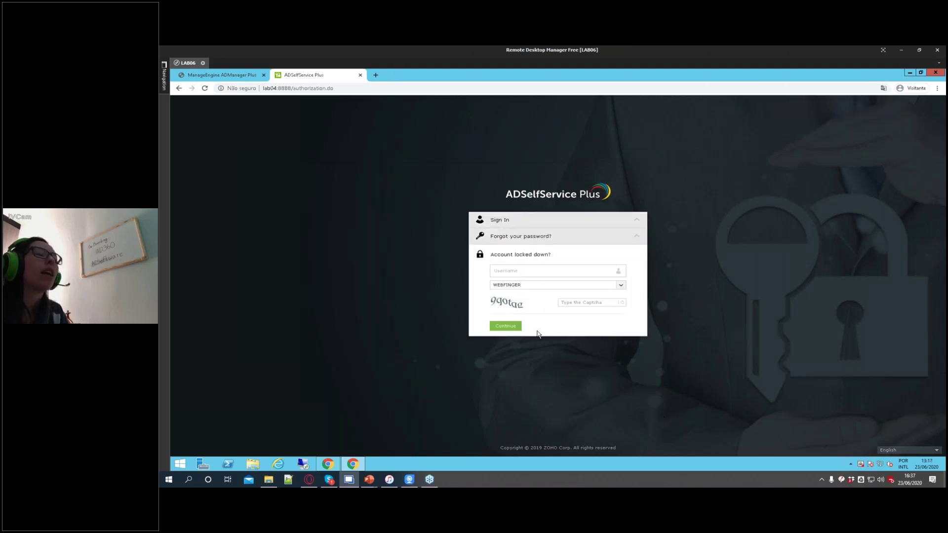
{"action": "left_click", "coordinate": [544, 276]}
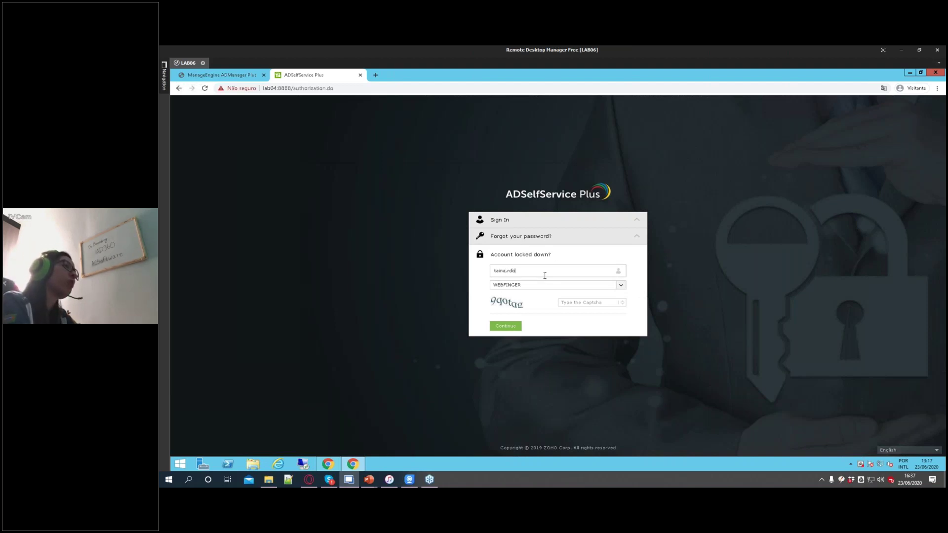
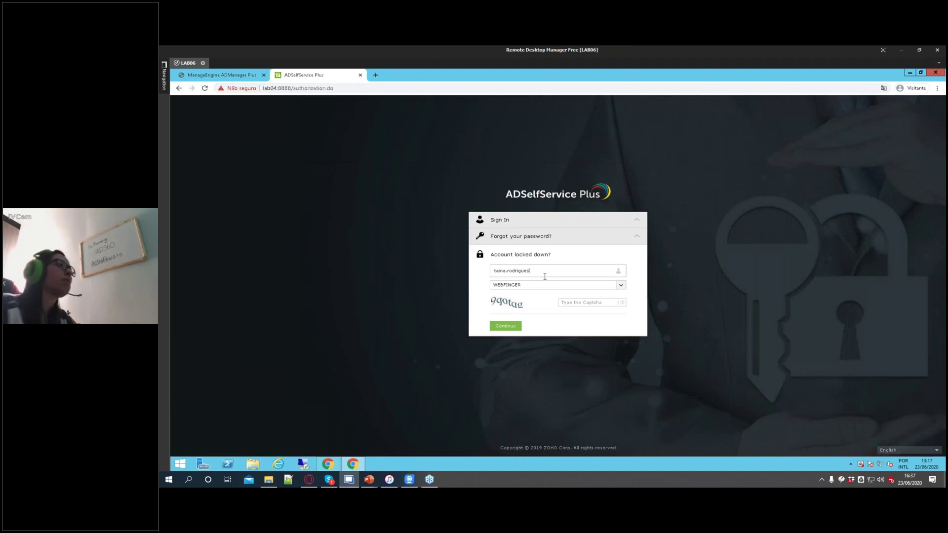
{"action": "left_click", "coordinate": [580, 303]}
{"action": "type", "text": "9qota"}
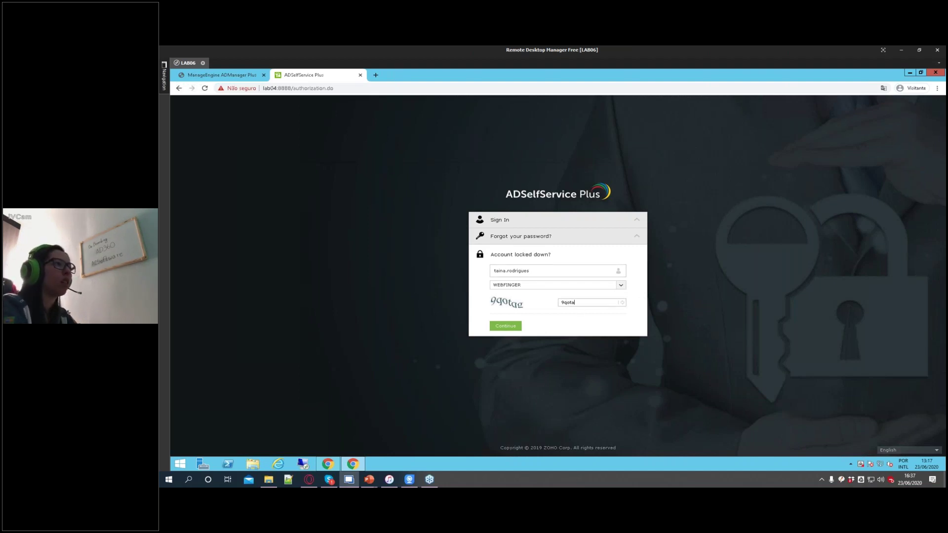
{"action": "type", "text": "g"}
{"action": "left_click", "coordinate": [507, 326]}
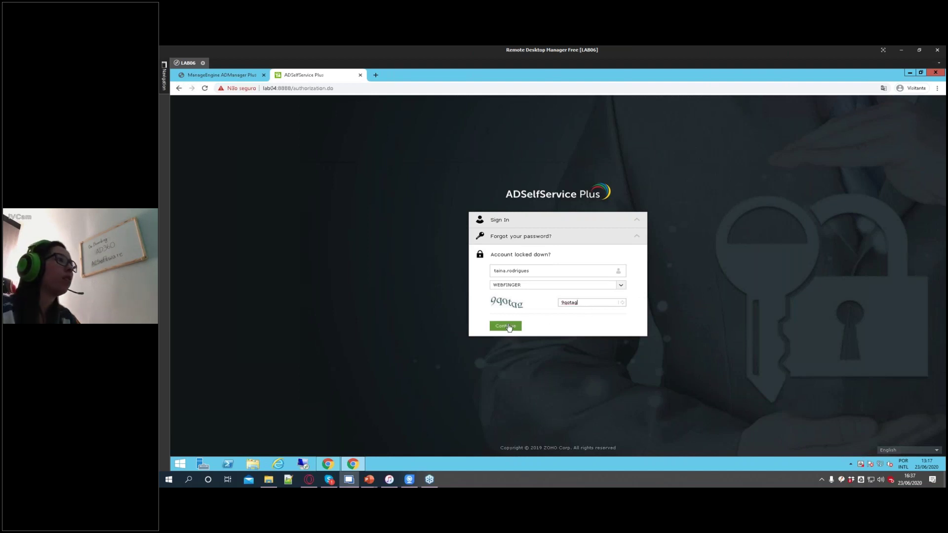
- Retry the unlock form with a new captcha and the corrected username
{"action": "left_click", "coordinate": [576, 304]}
{"action": "type", "text": "drb8nd"}
{"action": "left_click", "coordinate": [494, 325]}
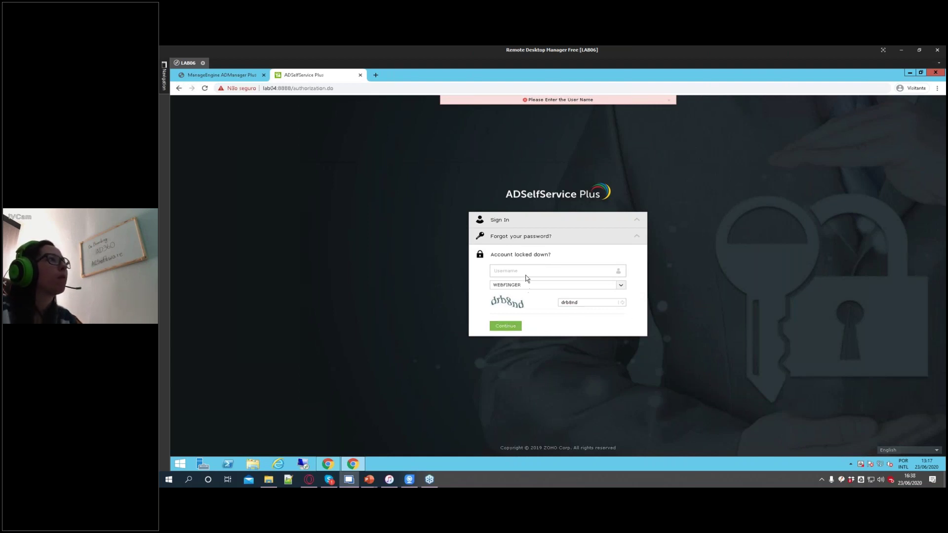
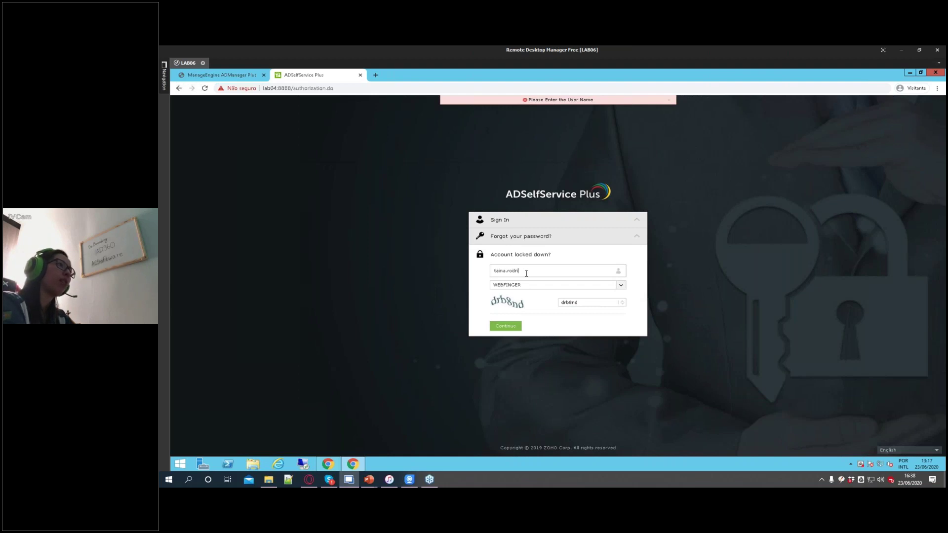
{"action": "left_click", "coordinate": [505, 325]}
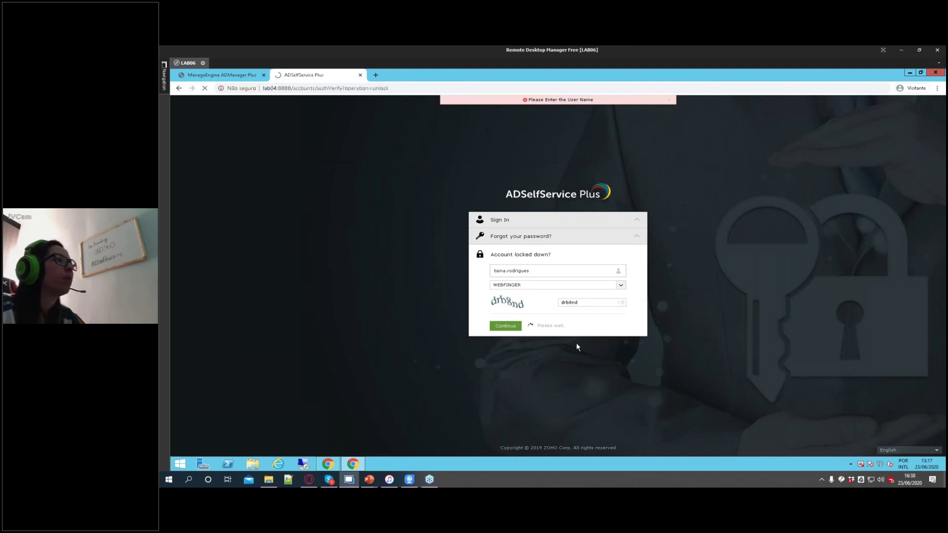
- Answer the favourite-colour and CPF security questions, enter the captcha and proceed to Unlock Account
{"action": "left_click", "coordinate": [532, 178]}
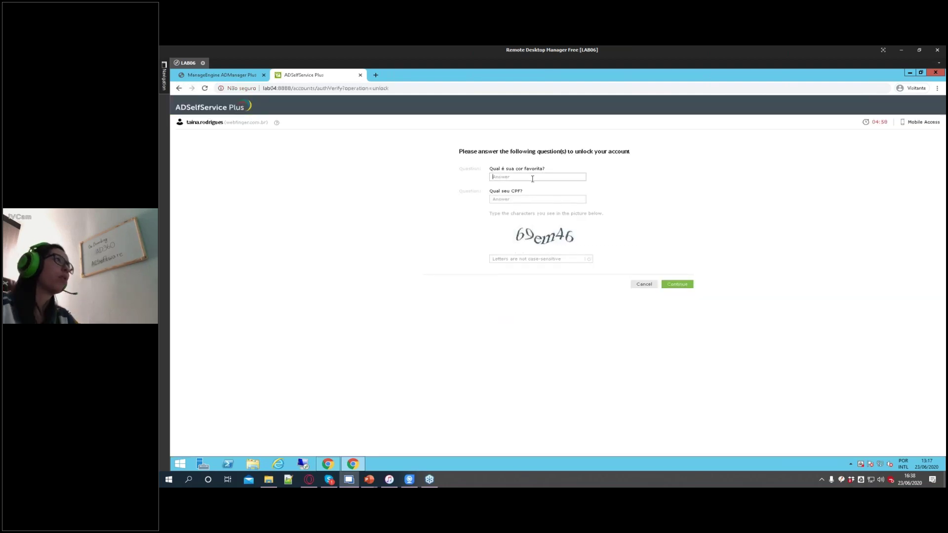
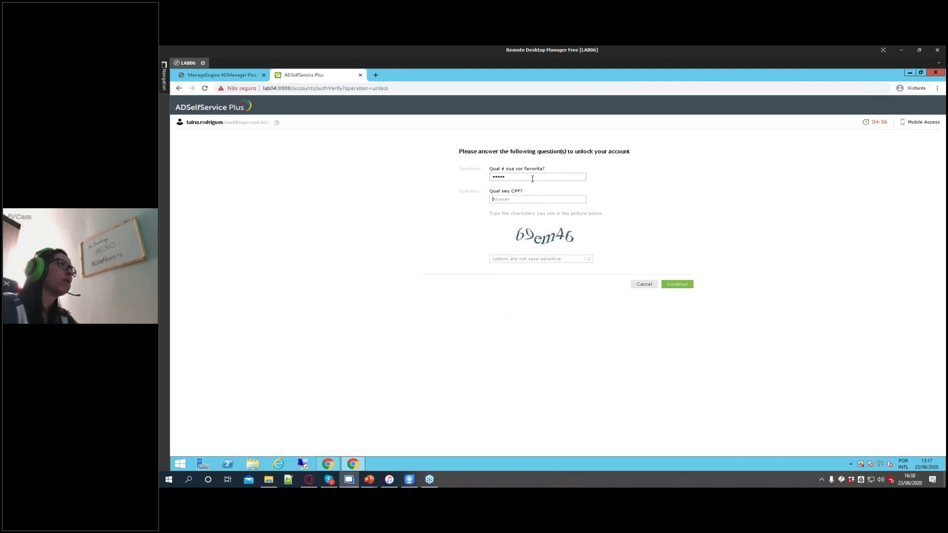
{"action": "key", "text": "Tab"}
{"action": "type", "text": "em46"}
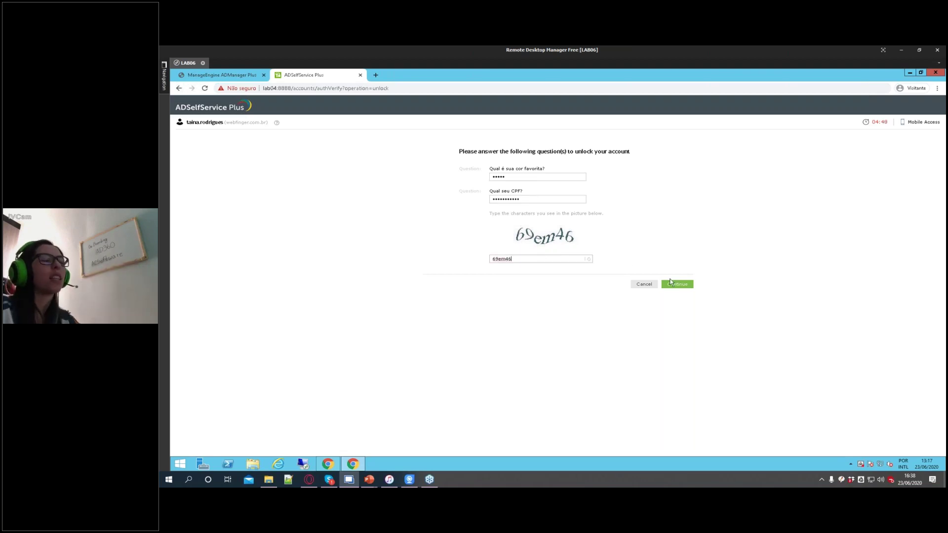
{"action": "left_click", "coordinate": [678, 287]}
{"action": "type", "text": "3npktf"}
{"action": "left_click_drag", "start_coordinate": [454, 159], "coordinate": [654, 159]}
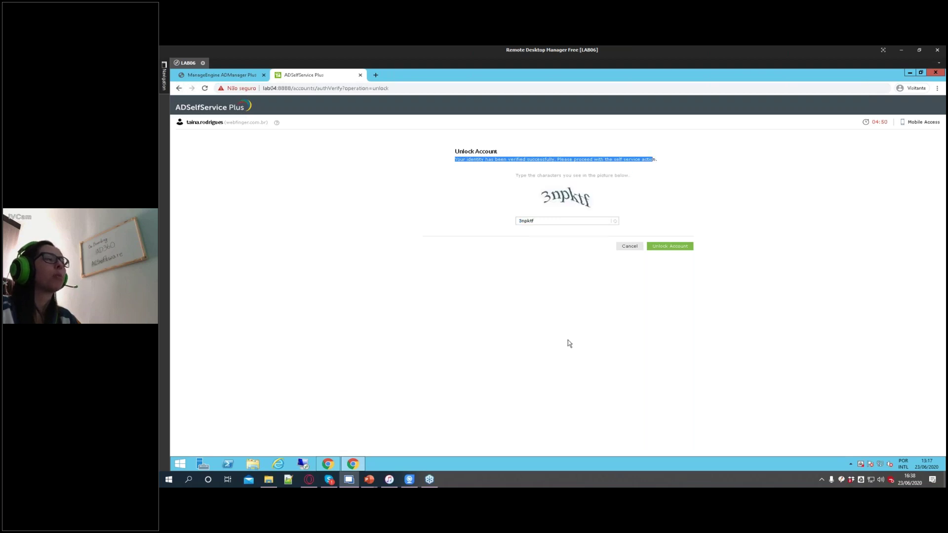
{"action": "left_click", "coordinate": [678, 245]}
- Highlight the unlock-failed message showing the account is not locked, then switch to the PowerPoint slide
{"action": "left_click_drag", "start_coordinate": [445, 157], "coordinate": [677, 179]}
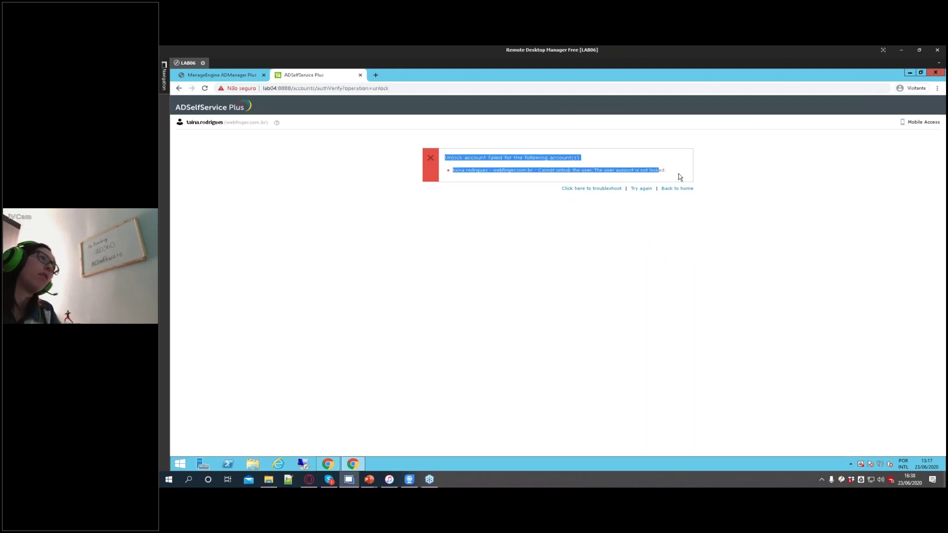
{"action": "left_click", "coordinate": [529, 207]}
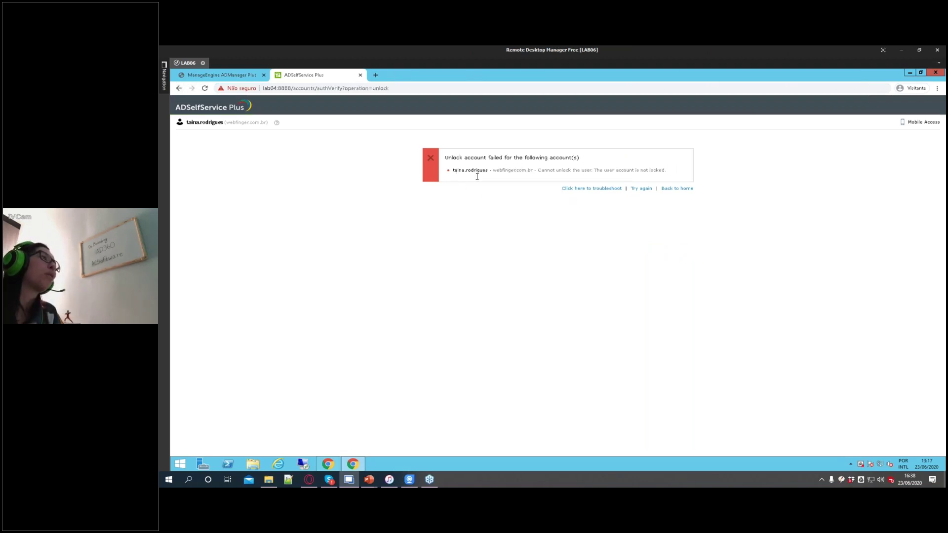
{"action": "left_click_drag", "start_coordinate": [666, 169], "coordinate": [531, 170]}
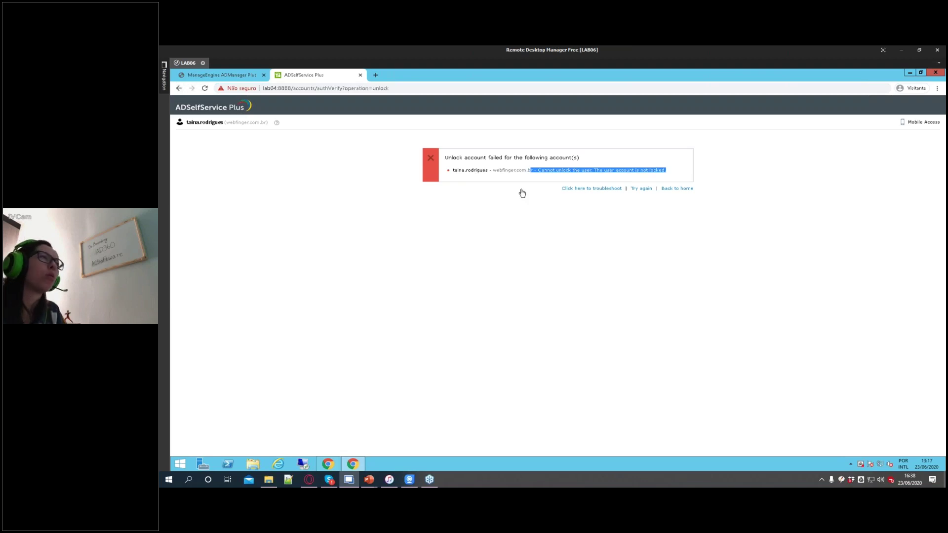
{"action": "left_click_drag", "start_coordinate": [446, 157], "coordinate": [686, 173]}
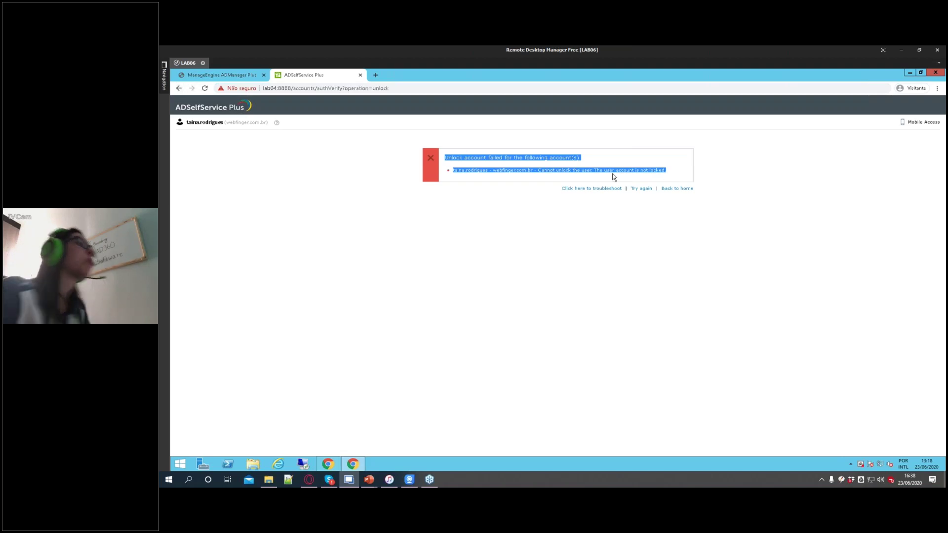
{"action": "left_click", "coordinate": [541, 200]}
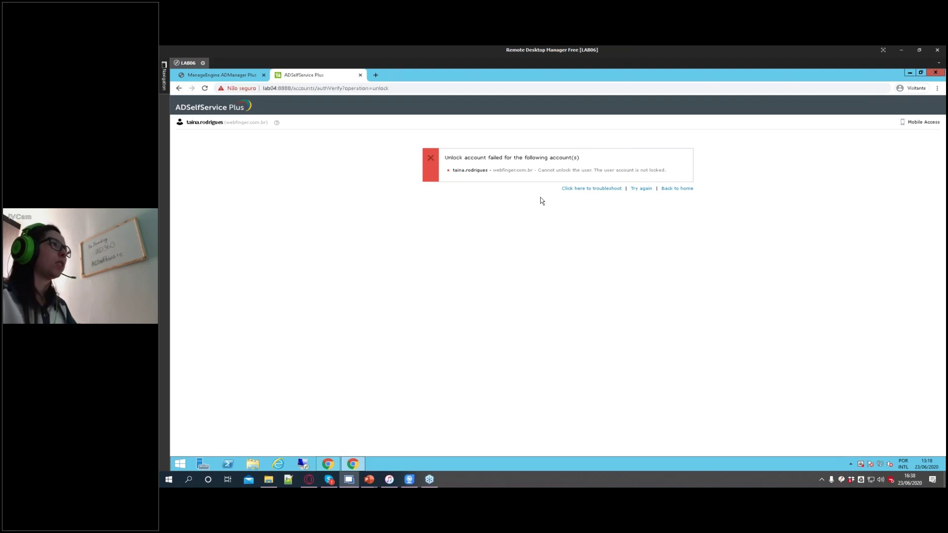
{"action": "key", "text": "alt+Tab"}
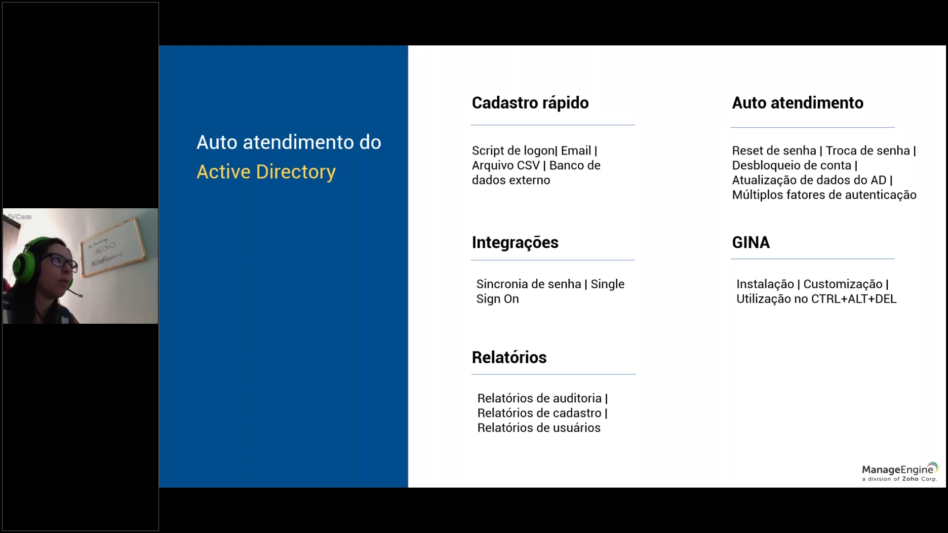
- Switch from the slide back to the ADSelfService Plus remote session
{"action": "key", "text": "alt+Tab"}
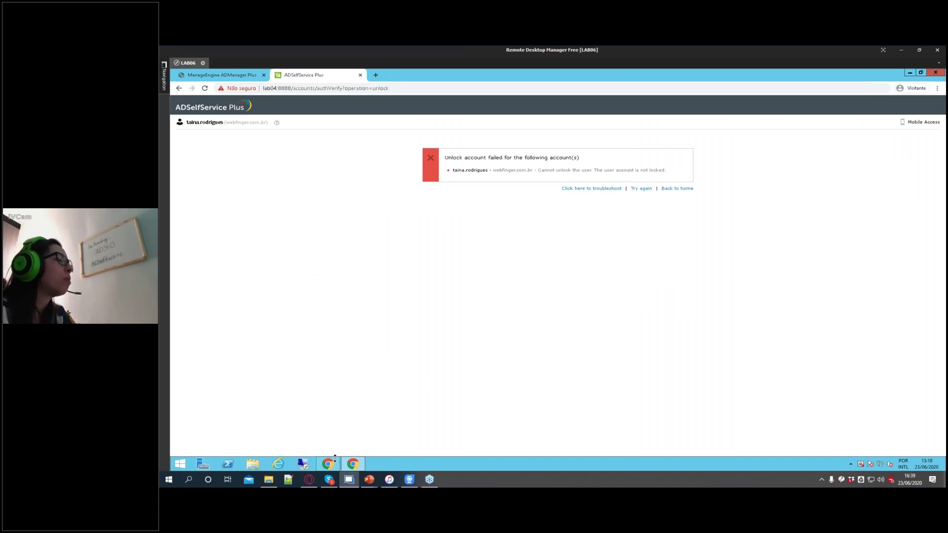
- Open Password Sync/Single Sign On and scroll through its 122 application tiles, such as Dropbox and Office 365
{"action": "mouse_move", "coordinate": [329, 467]}
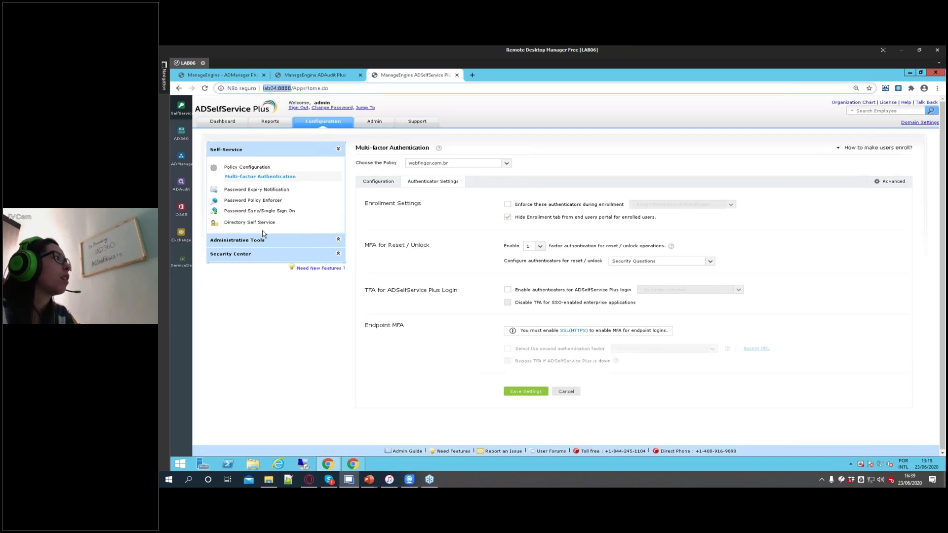
{"action": "double_click", "coordinate": [228, 212]}
{"action": "left_click", "coordinate": [284, 213]}
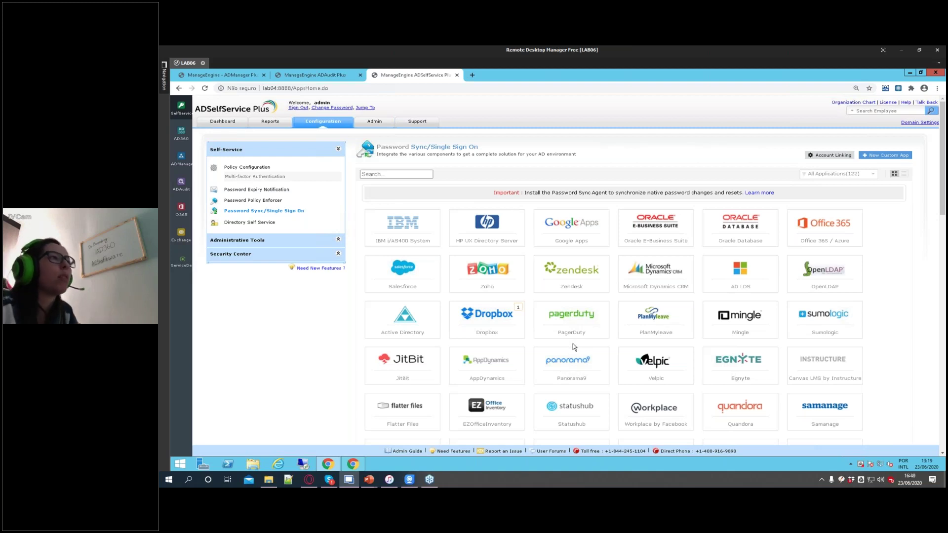
{"action": "scroll", "coordinate": [578, 297], "scroll_direction": "down", "scroll_amount": 3}
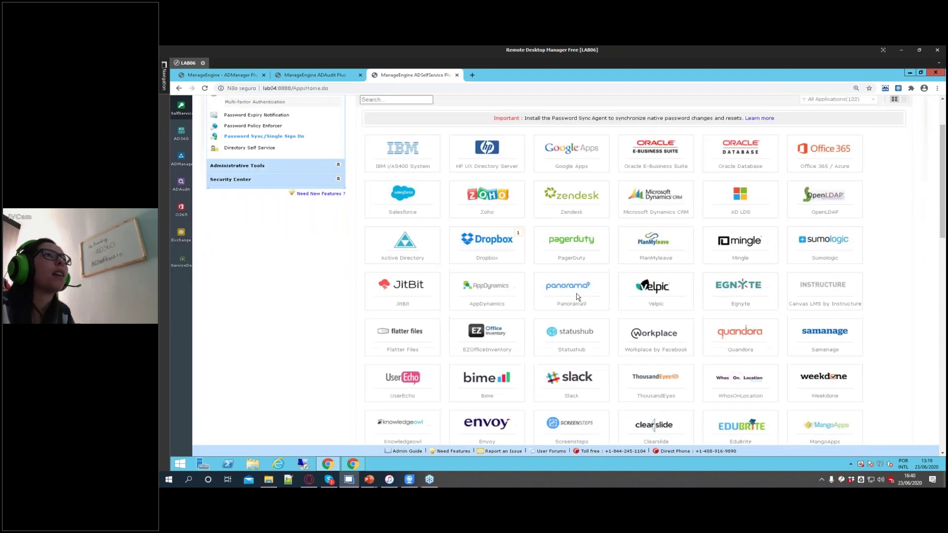
{"action": "scroll", "coordinate": [577, 297], "scroll_direction": "up", "scroll_amount": 3}
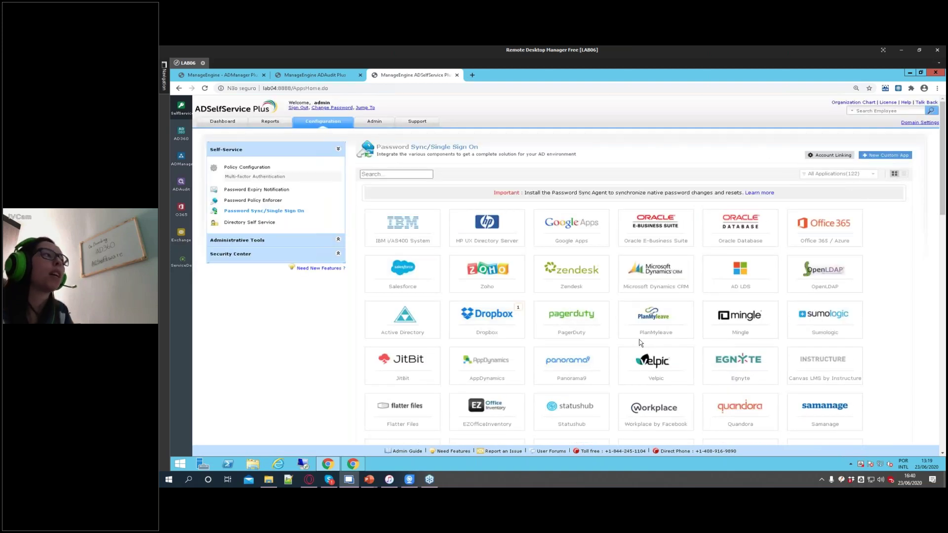
{"action": "scroll", "coordinate": [642, 331], "scroll_direction": "down", "scroll_amount": 1}
{"action": "scroll", "coordinate": [642, 332], "scroll_direction": "down", "scroll_amount": 3}
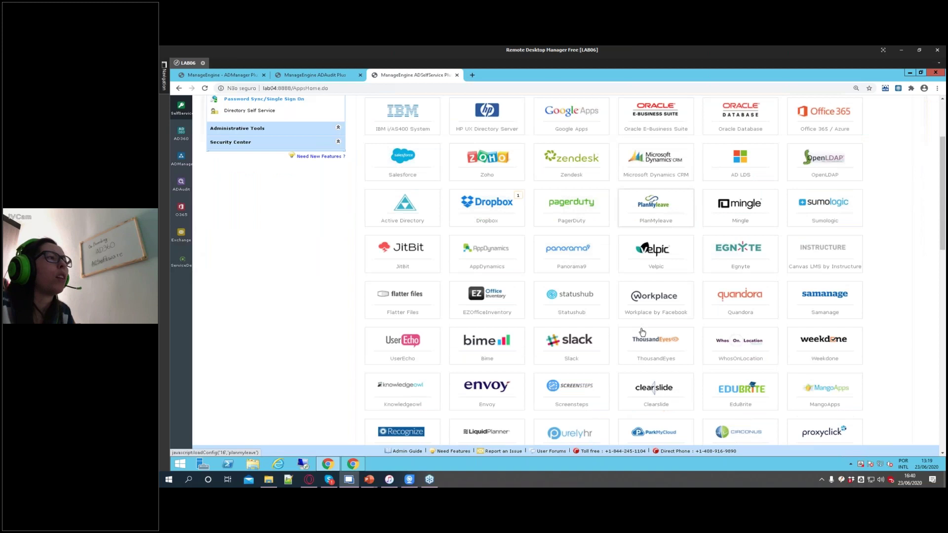
{"action": "scroll", "coordinate": [637, 315], "scroll_direction": "up", "scroll_amount": 1}
{"action": "scroll", "coordinate": [633, 302], "scroll_direction": "down", "scroll_amount": 9}
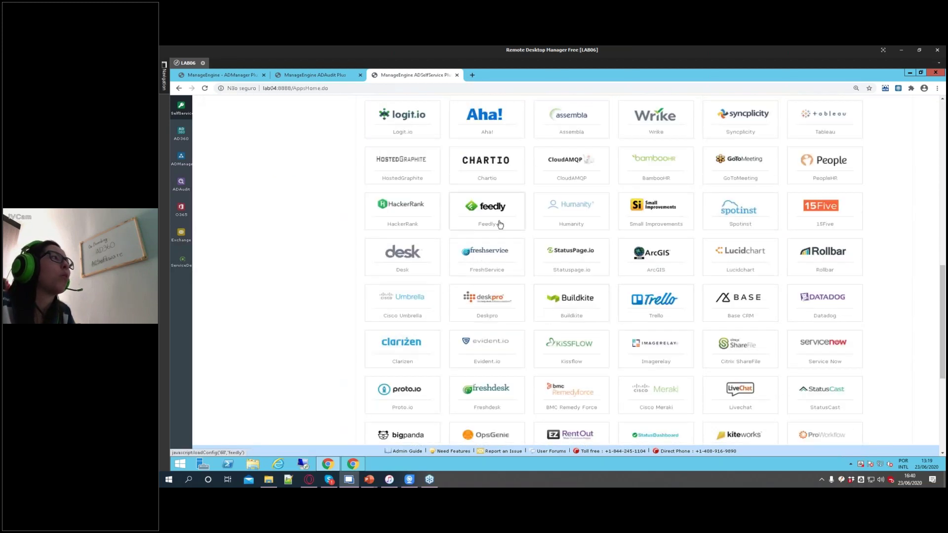
{"action": "scroll", "coordinate": [672, 276], "scroll_direction": "up", "scroll_amount": 1}
{"action": "scroll", "coordinate": [578, 194], "scroll_direction": "up", "scroll_amount": 8}
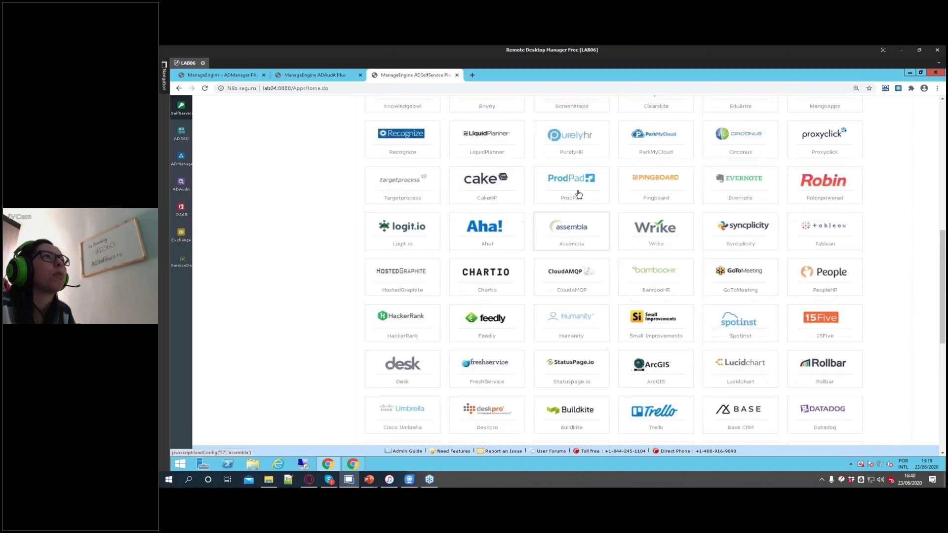
{"action": "scroll", "coordinate": [647, 222], "scroll_direction": "up", "scroll_amount": 4}
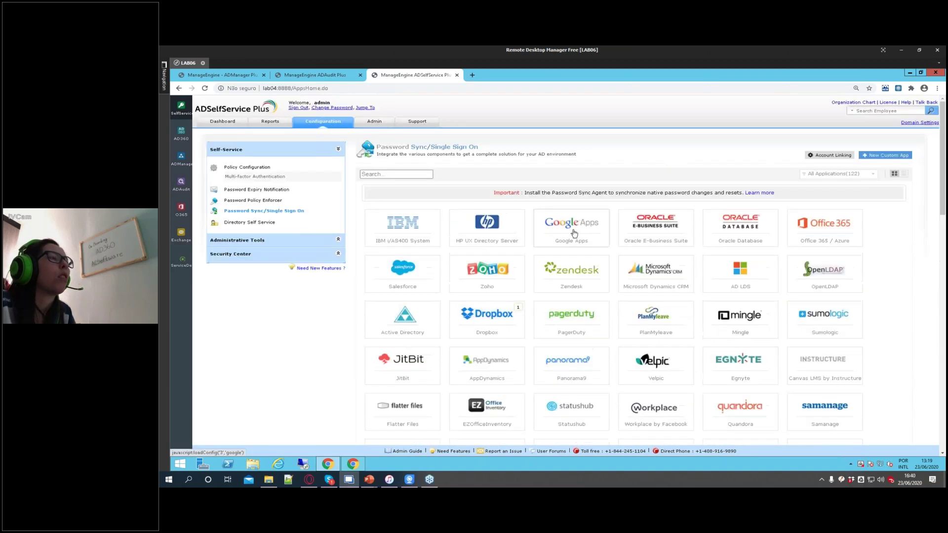
{"action": "scroll", "coordinate": [510, 261], "scroll_direction": "down", "scroll_amount": 1}
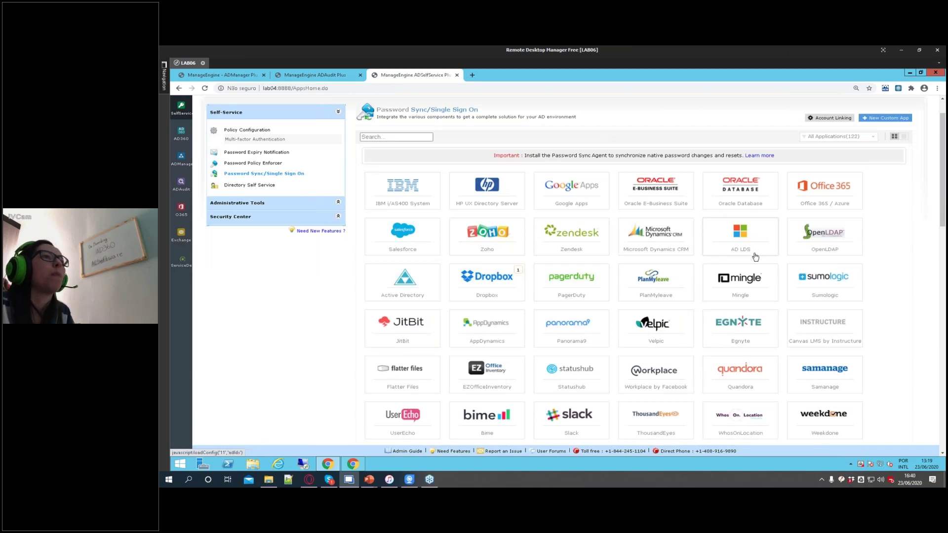
{"action": "scroll", "coordinate": [799, 158], "scroll_direction": "down", "scroll_amount": 1}
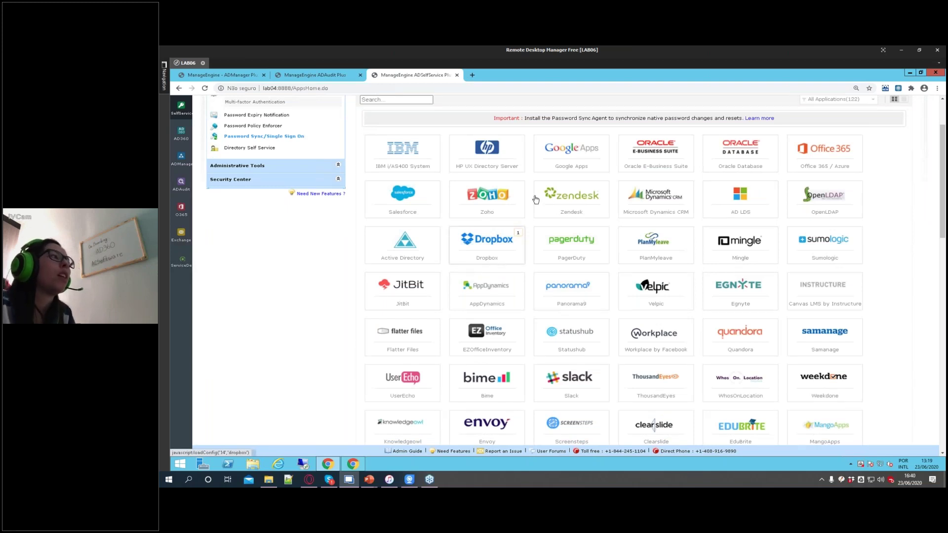
- Open the Dropbox SSO configuration and point out its modules, display name, acsoftware.com.br domain and SAML redirect URL
{"action": "left_click", "coordinate": [494, 256]}
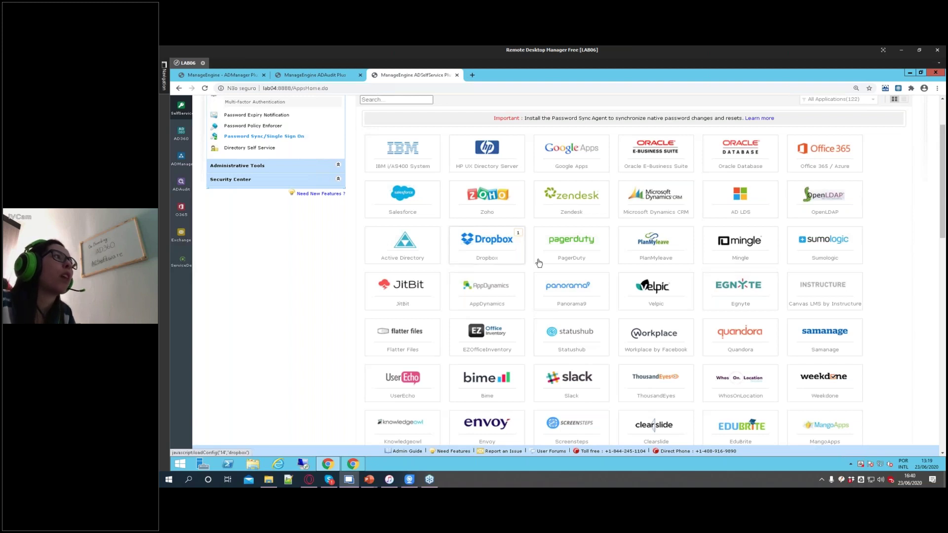
{"action": "left_click", "coordinate": [424, 201]}
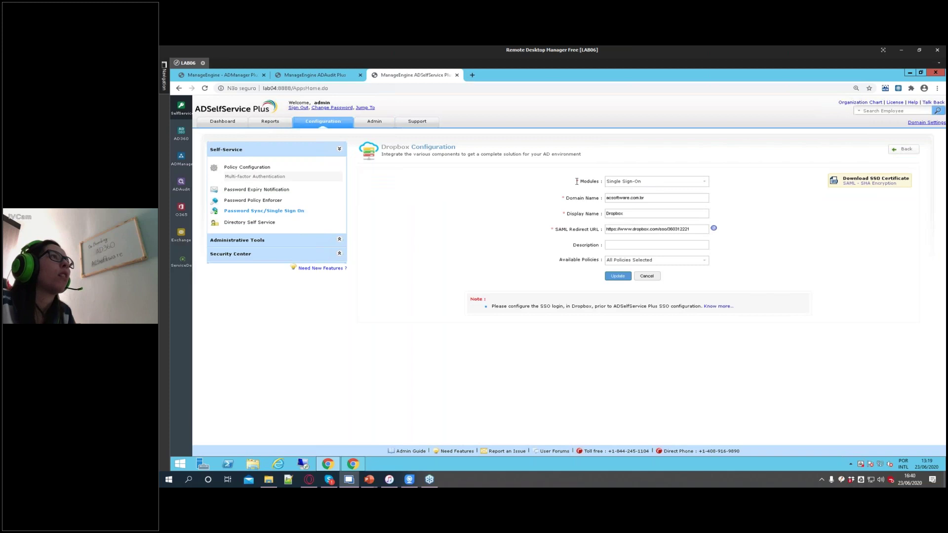
{"action": "left_click", "coordinate": [628, 183]}
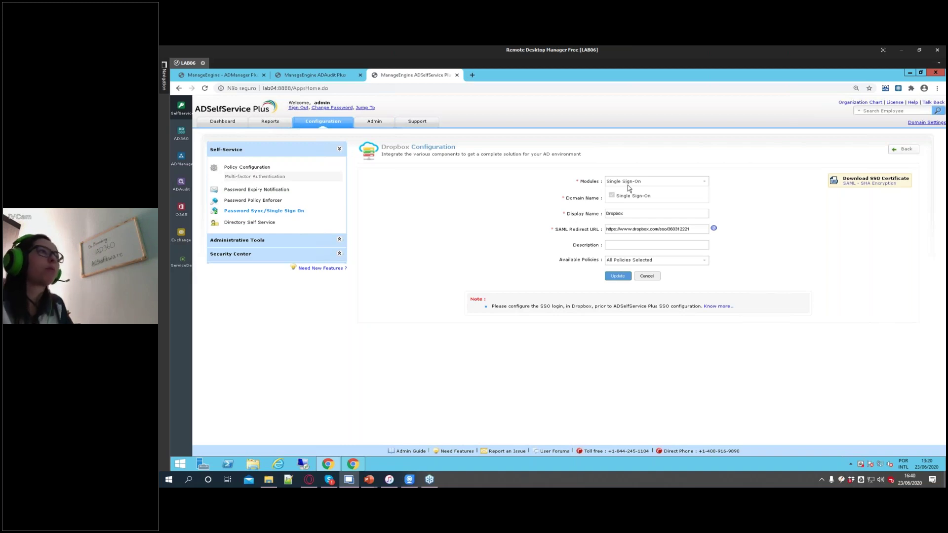
{"action": "left_click", "coordinate": [567, 205]}
{"action": "left_click_drag", "start_coordinate": [626, 214], "coordinate": [589, 216]}
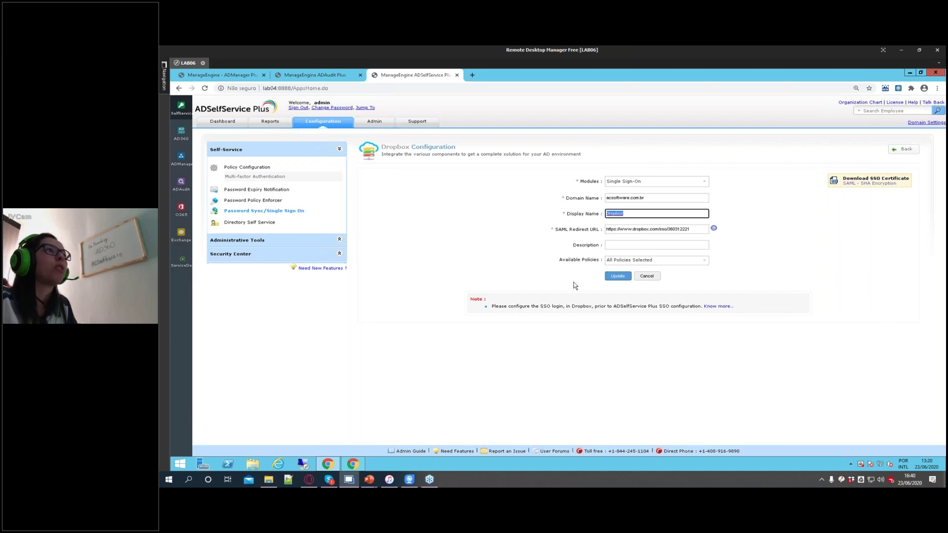
{"action": "left_click_drag", "start_coordinate": [641, 197], "coordinate": [578, 199]}
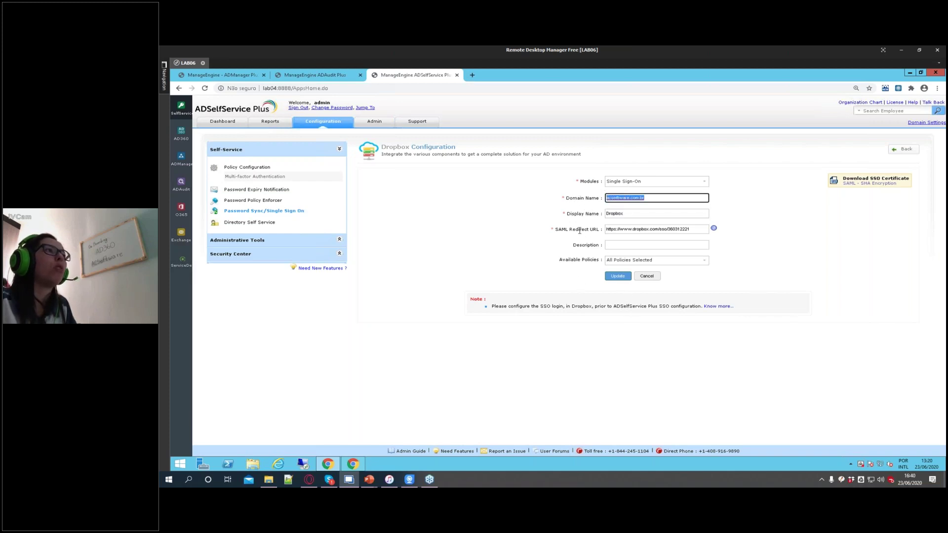
{"action": "left_click_drag", "start_coordinate": [606, 228], "coordinate": [691, 228]}
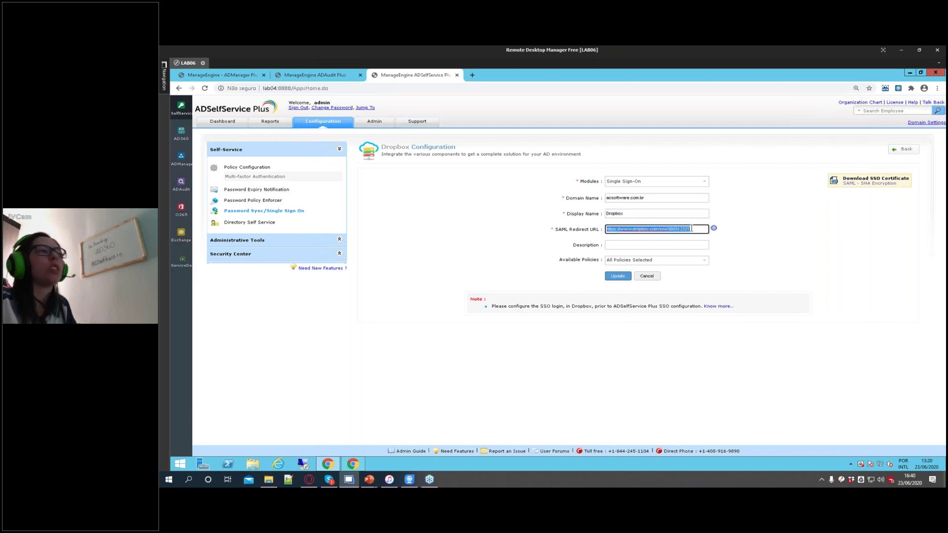
{"action": "left_click", "coordinate": [575, 261]}
- View the Dropbox SSO/SAML details, then cancel without saving and go back to the application grid
{"action": "left_click", "coordinate": [873, 188]}
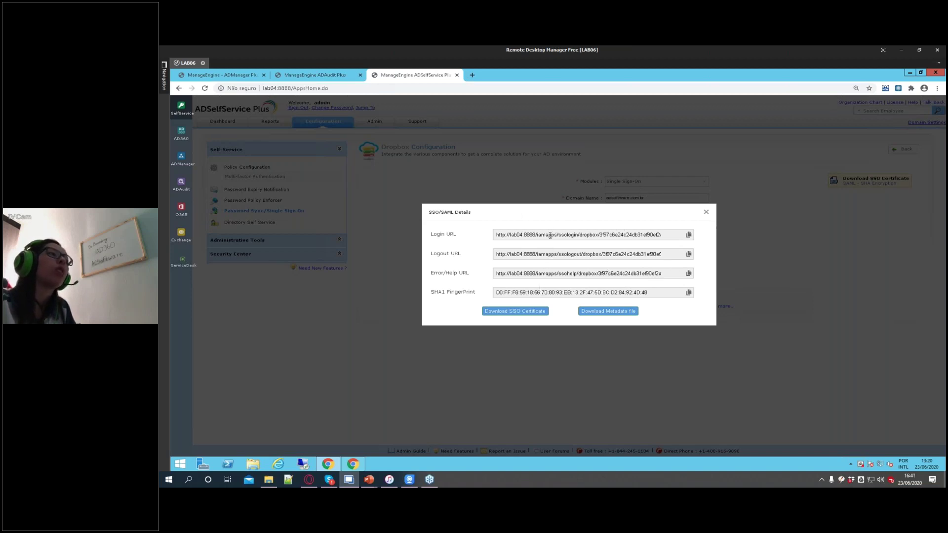
{"action": "left_click", "coordinate": [706, 213]}
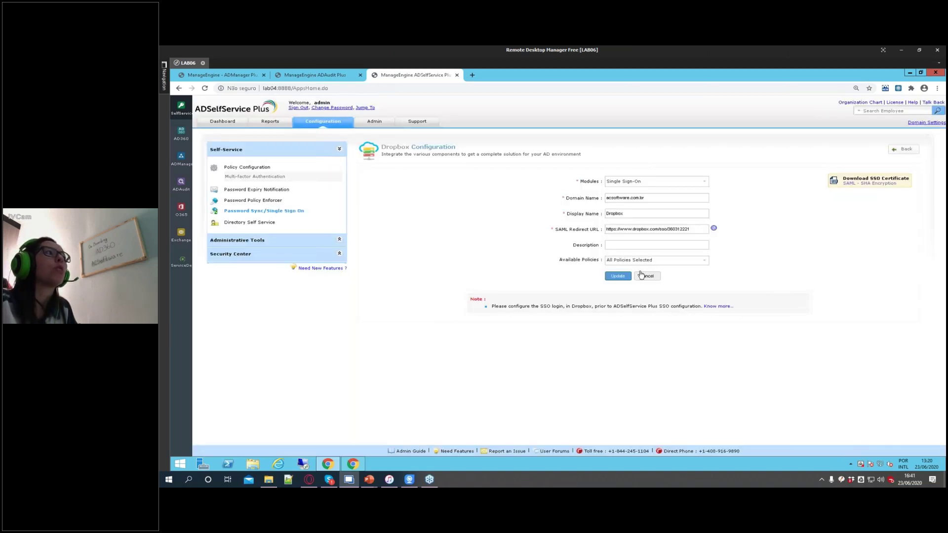
{"action": "left_click_drag", "start_coordinate": [382, 146], "coordinate": [455, 147]}
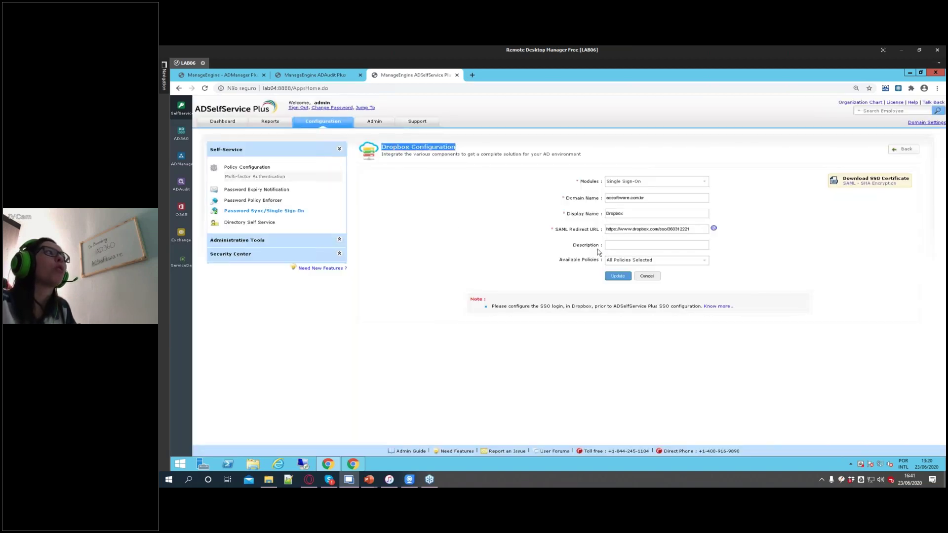
{"action": "left_click", "coordinate": [646, 276]}
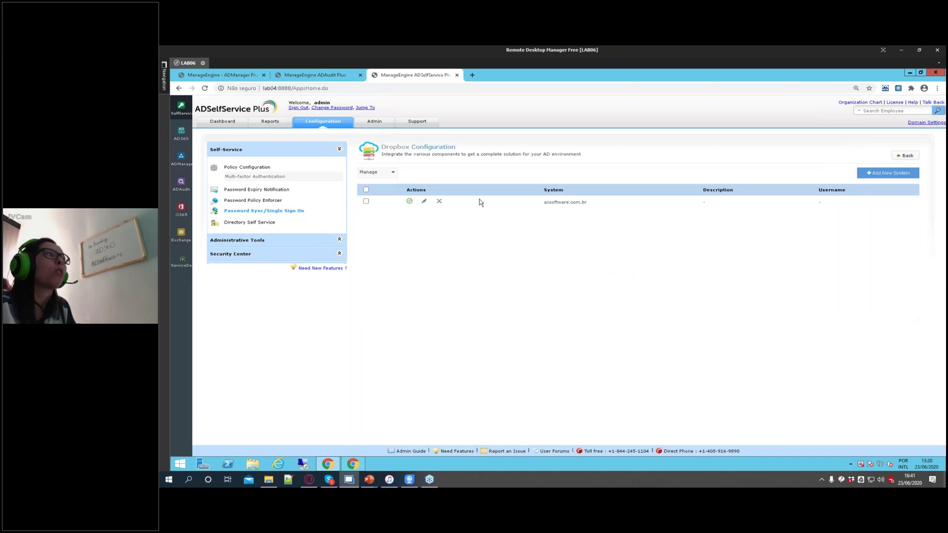
{"action": "left_click", "coordinate": [907, 156]}
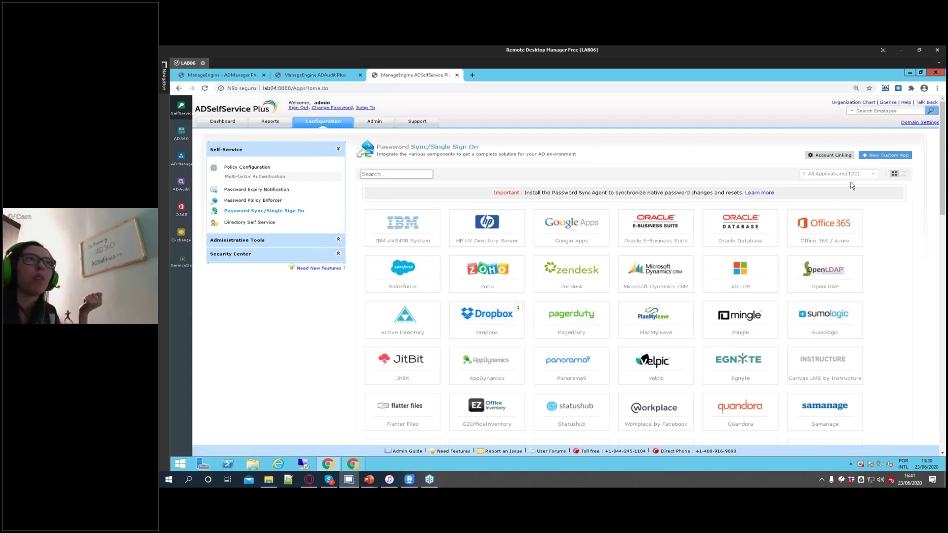
{"action": "left_click", "coordinate": [832, 155]}
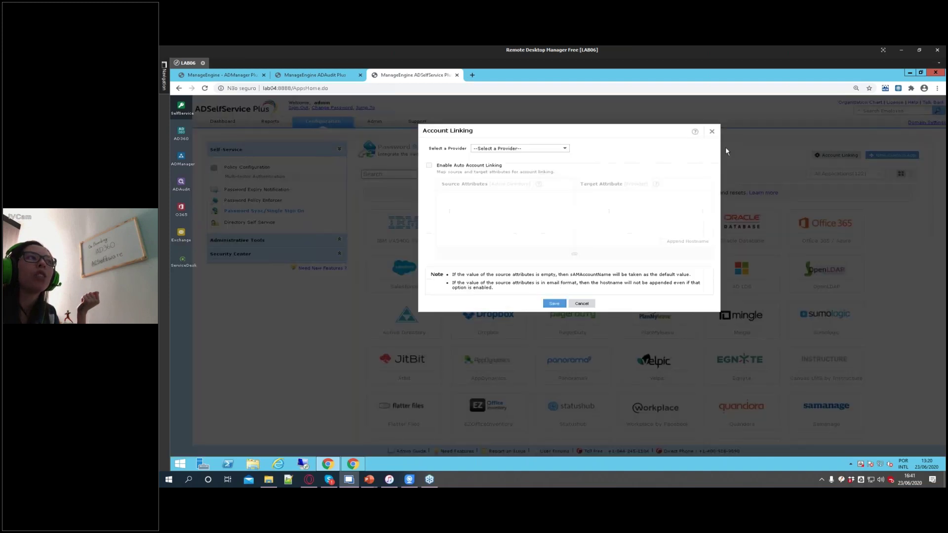
{"action": "left_click", "coordinate": [488, 149]}
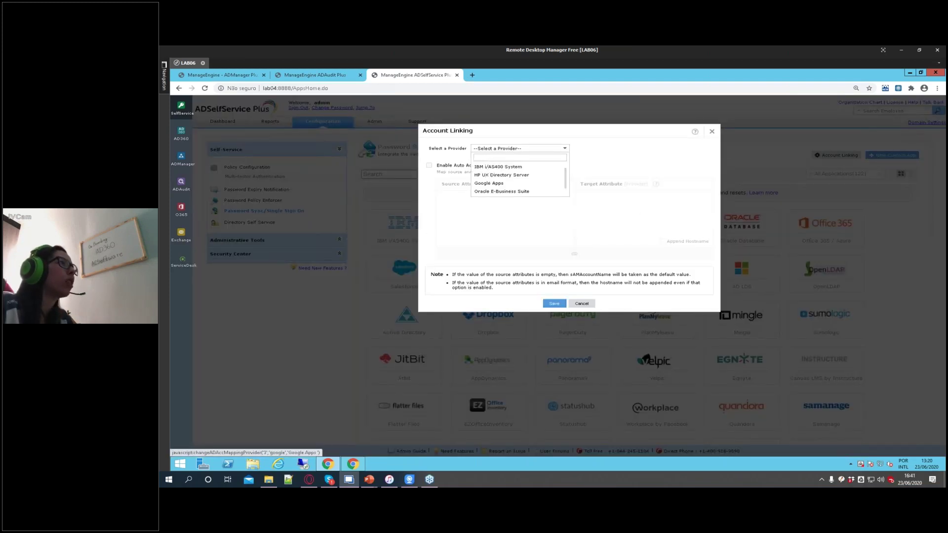
{"action": "left_click", "coordinate": [498, 157]}
{"action": "type", "text": "dr"}
{"action": "key", "text": "Return"}
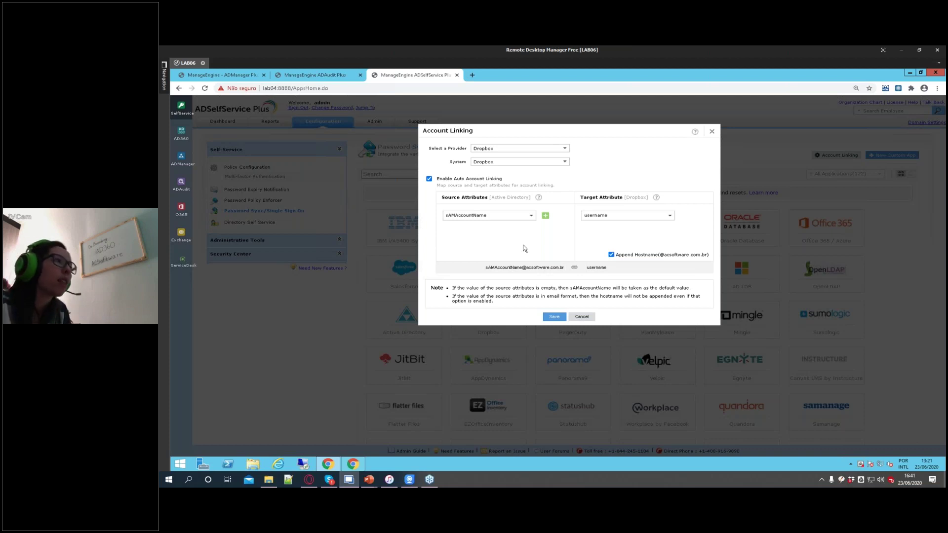
{"action": "left_click", "coordinate": [582, 317]}
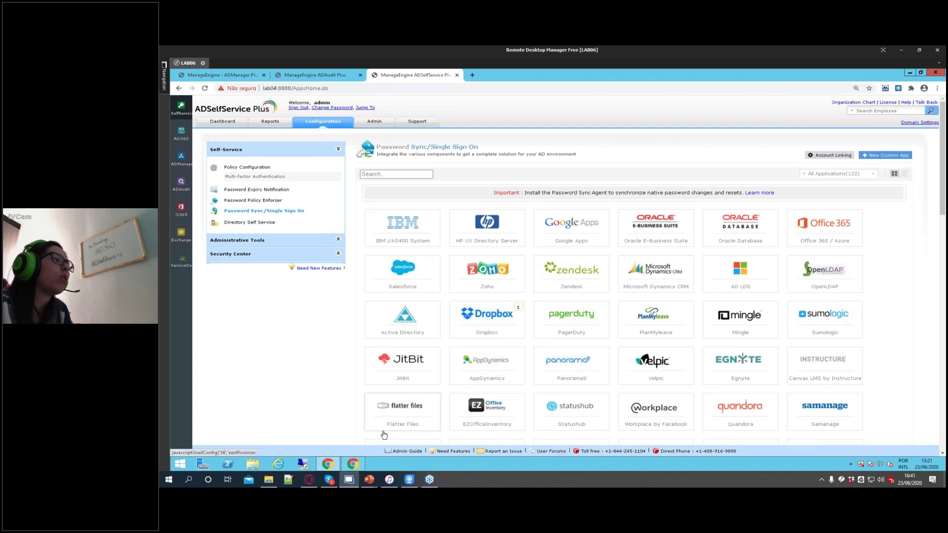
- In the second Chrome window, trim the address to lab04:8888 and load the portal sign-in page
{"action": "left_click", "coordinate": [359, 465]}
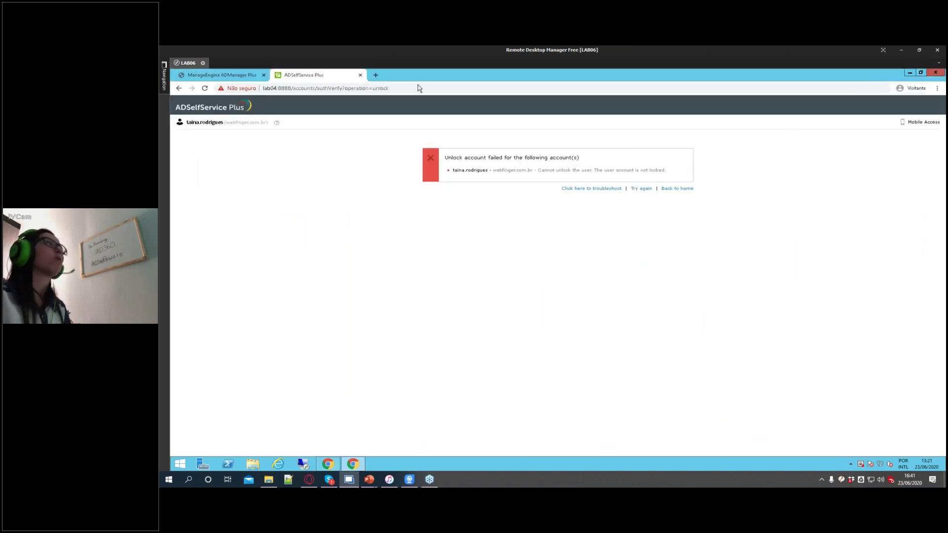
{"action": "left_click", "coordinate": [291, 87]}
{"action": "key", "text": "shift+End"}
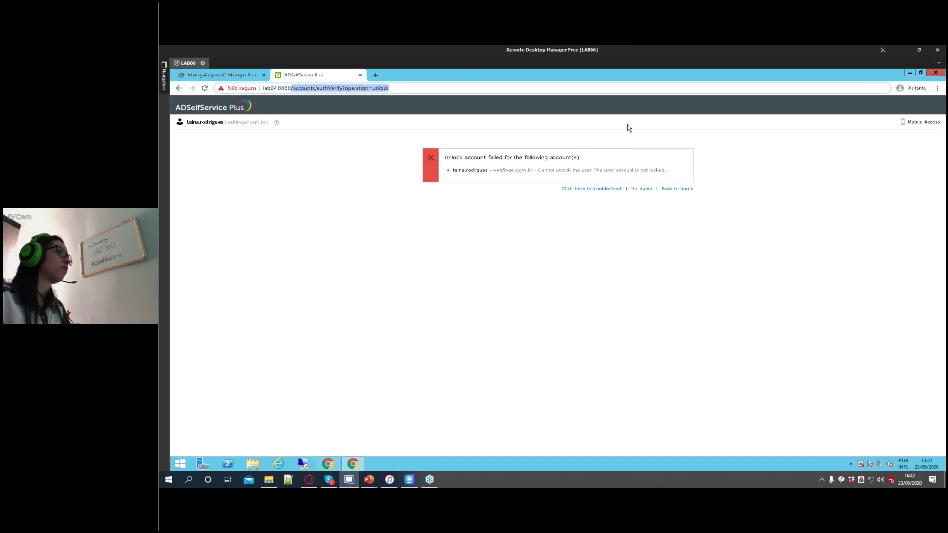
{"action": "key", "text": "BackSpace"}
{"action": "key", "text": "Return"}
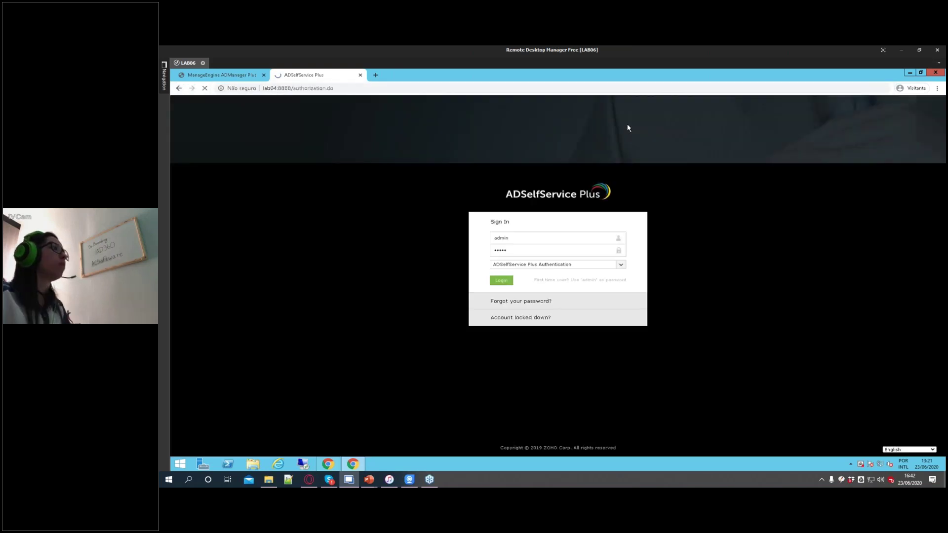
{"action": "left_click", "coordinate": [446, 244]}
- Enter the end user's username and password for the WEBFINGER domain and log in
{"action": "key", "text": "Tab"}
{"action": "key", "text": "shift+Tab"}
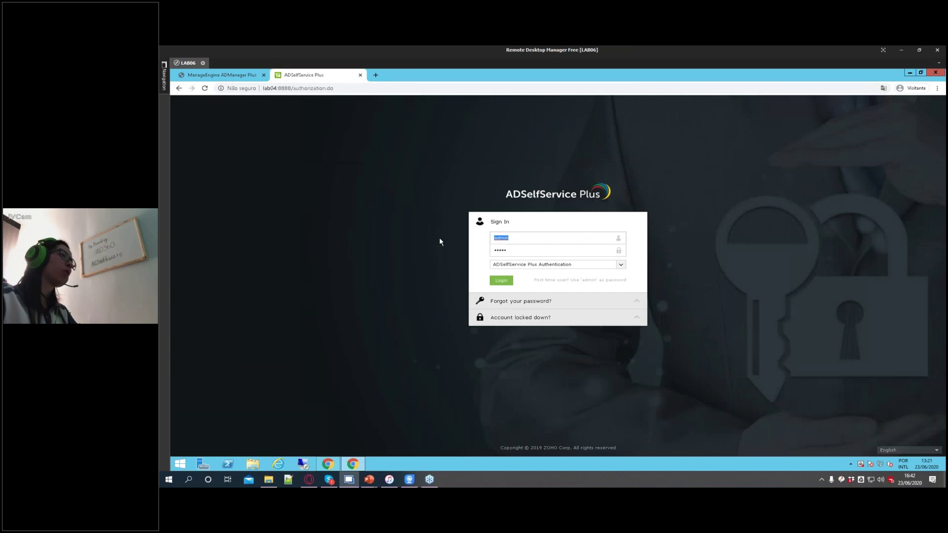
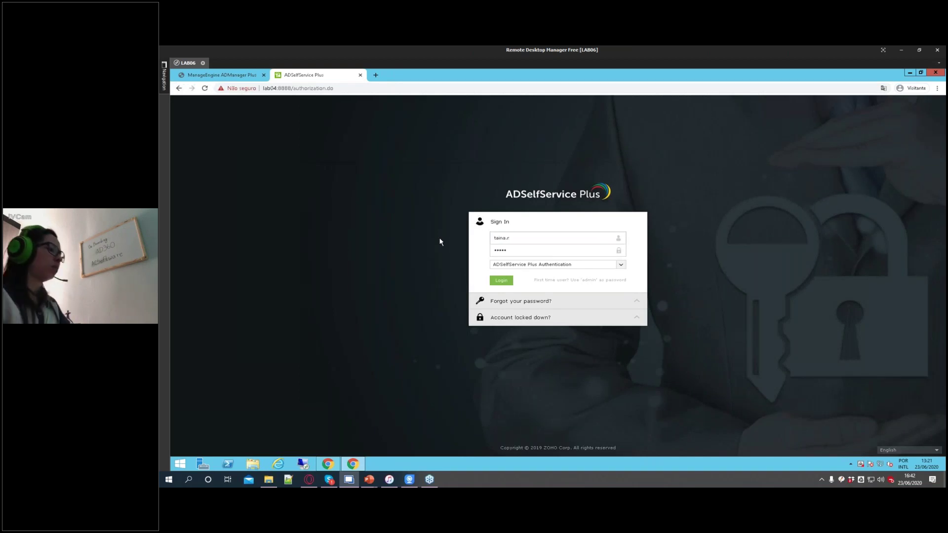
{"action": "key", "text": "Tab"}
{"action": "type", "text": "••••••"}
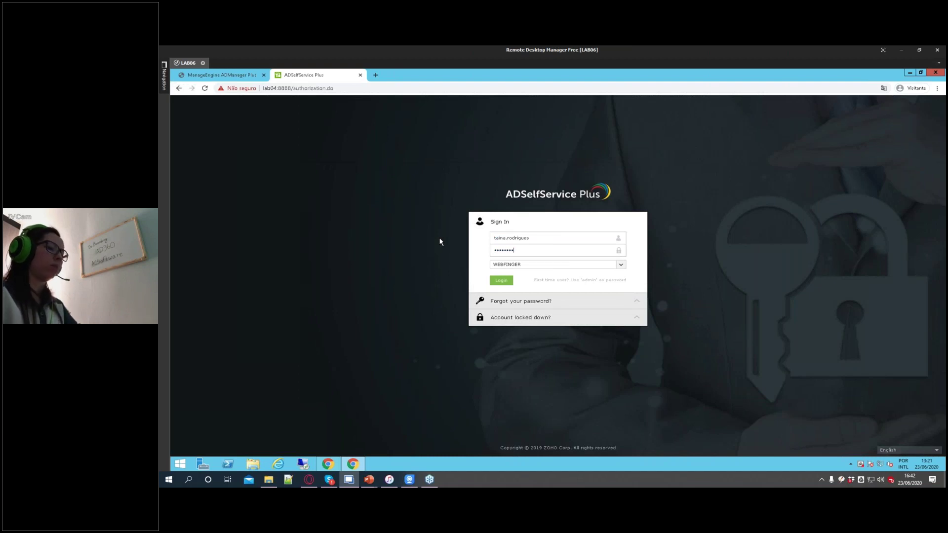
{"action": "type", "text": "•••"}
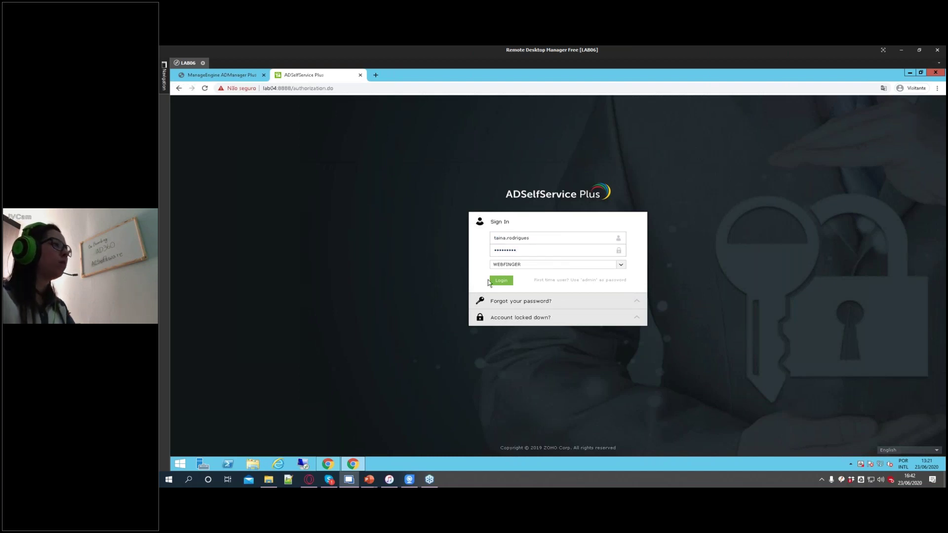
{"action": "left_click", "coordinate": [501, 280]}
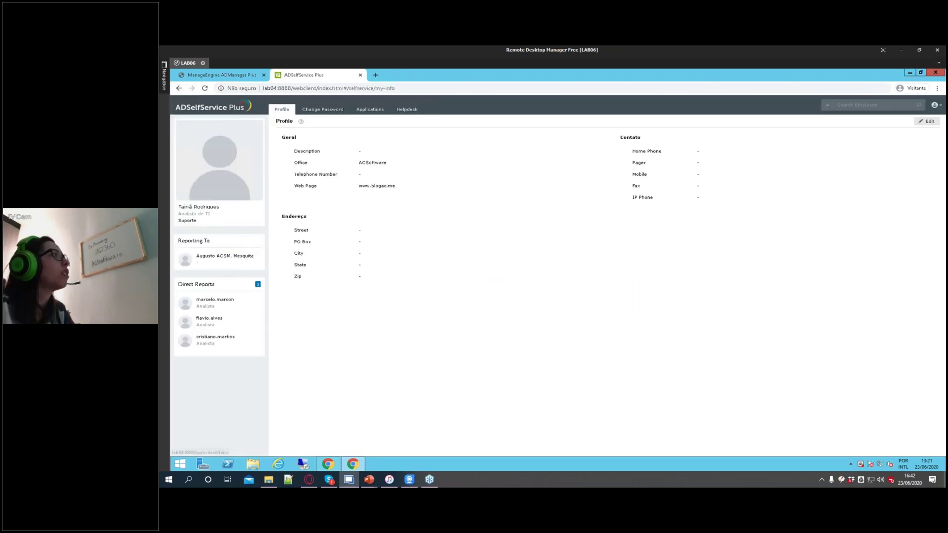
- Launch Dropbox via single sign-on from the user's Applications tab, close it, and return to the admin window
{"action": "left_click", "coordinate": [370, 109]}
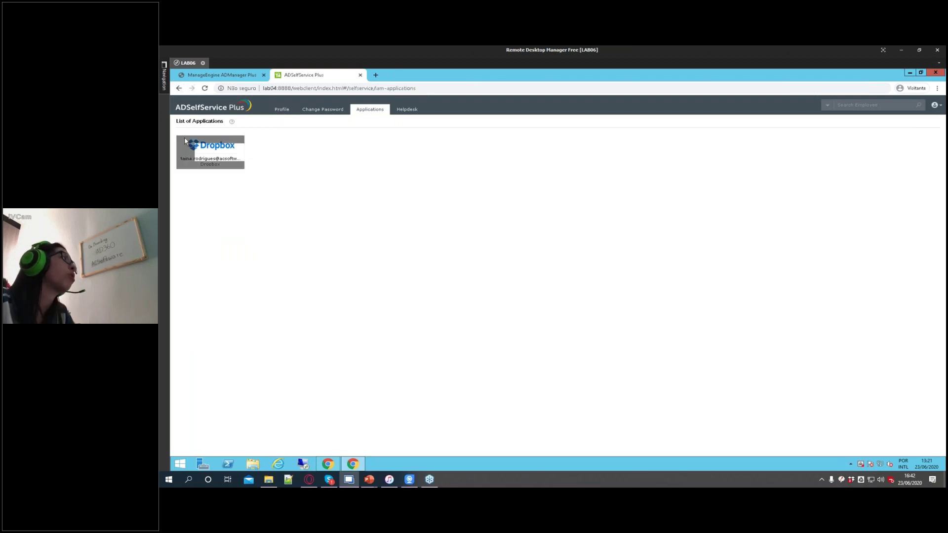
{"action": "left_click", "coordinate": [213, 153]}
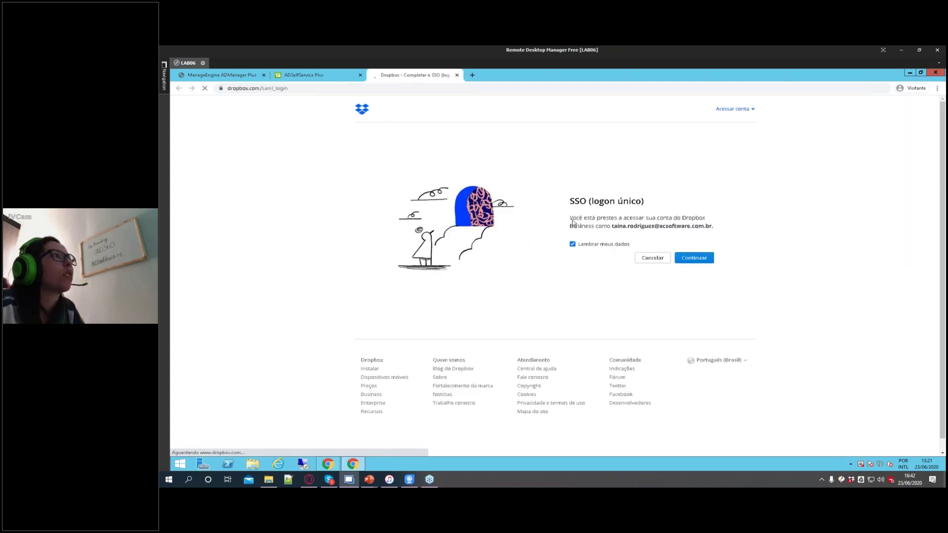
{"action": "left_click_drag", "start_coordinate": [569, 197], "coordinate": [720, 233]}
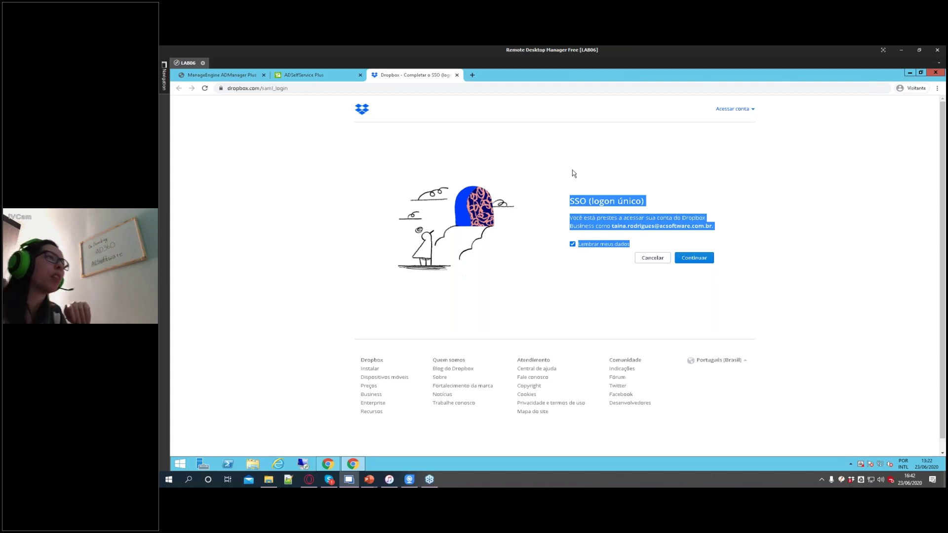
{"action": "left_click", "coordinate": [456, 75]}
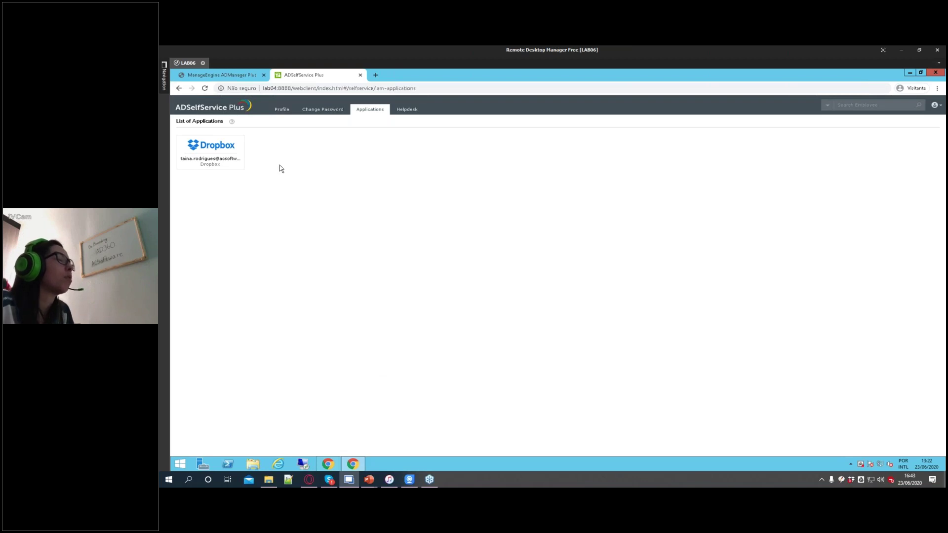
{"action": "left_click", "coordinate": [353, 463]}
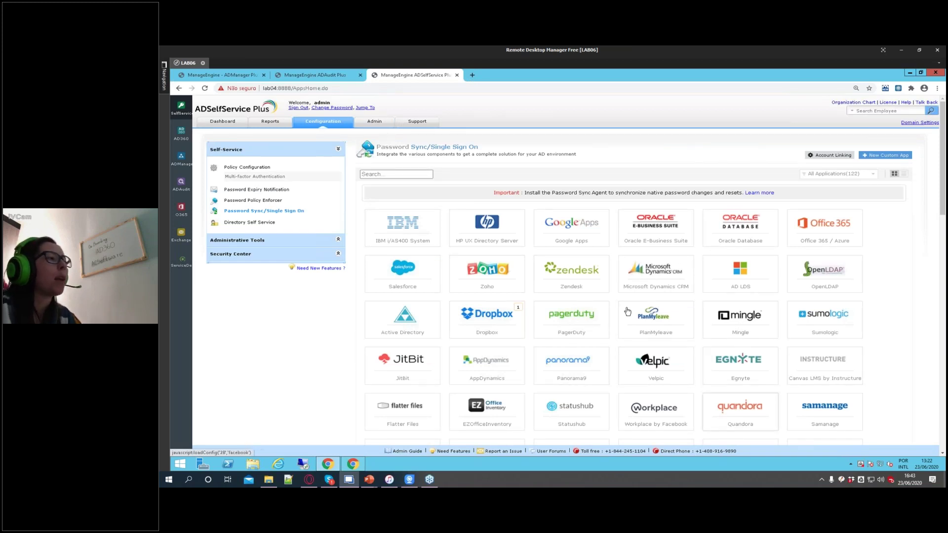
- Scroll the application tiles, open and cancel the Slack configuration, then open Active Directory
{"action": "scroll", "coordinate": [580, 366], "scroll_direction": "down", "scroll_amount": 1}
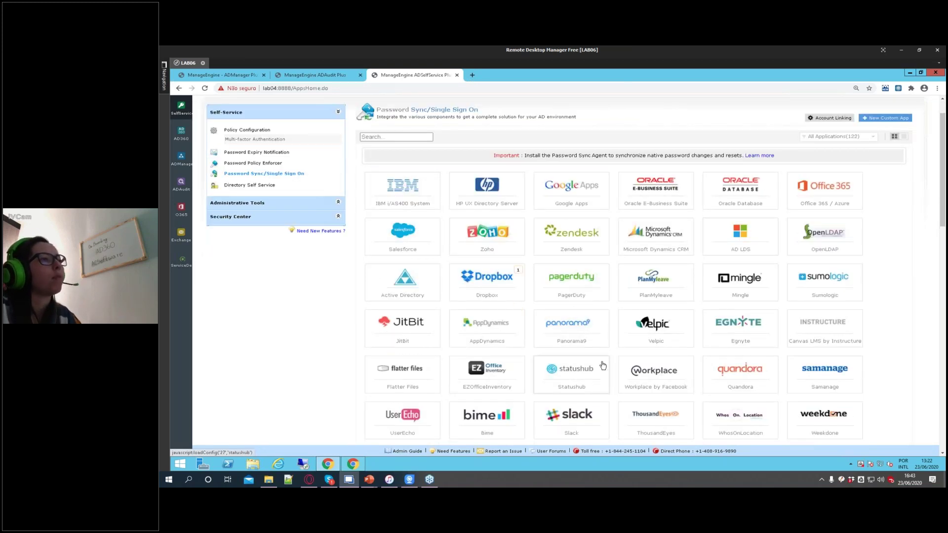
{"action": "scroll", "coordinate": [627, 364], "scroll_direction": "down", "scroll_amount": 1}
{"action": "scroll", "coordinate": [626, 368], "scroll_direction": "down", "scroll_amount": 1}
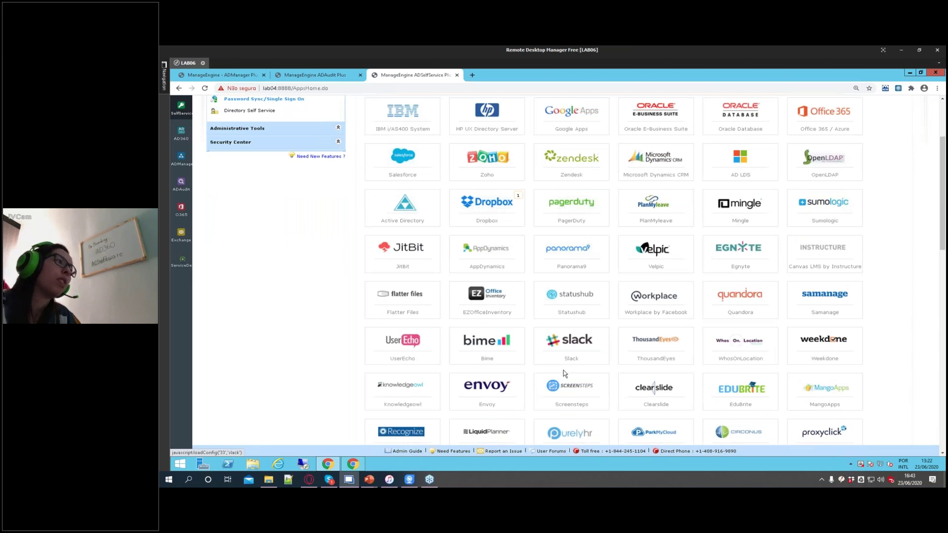
{"action": "left_click", "coordinate": [576, 346]}
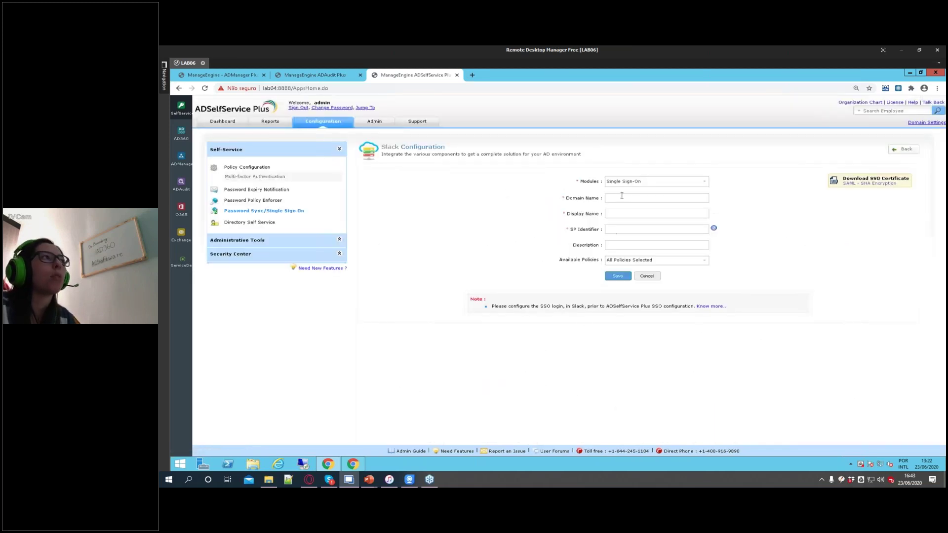
{"action": "left_click", "coordinate": [652, 278]}
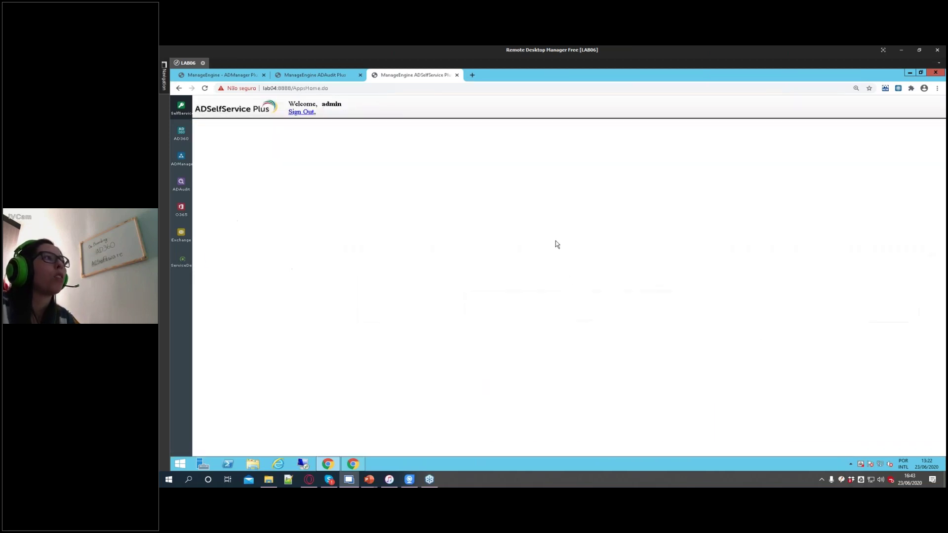
{"action": "scroll", "coordinate": [552, 235], "scroll_direction": "down", "scroll_amount": 1}
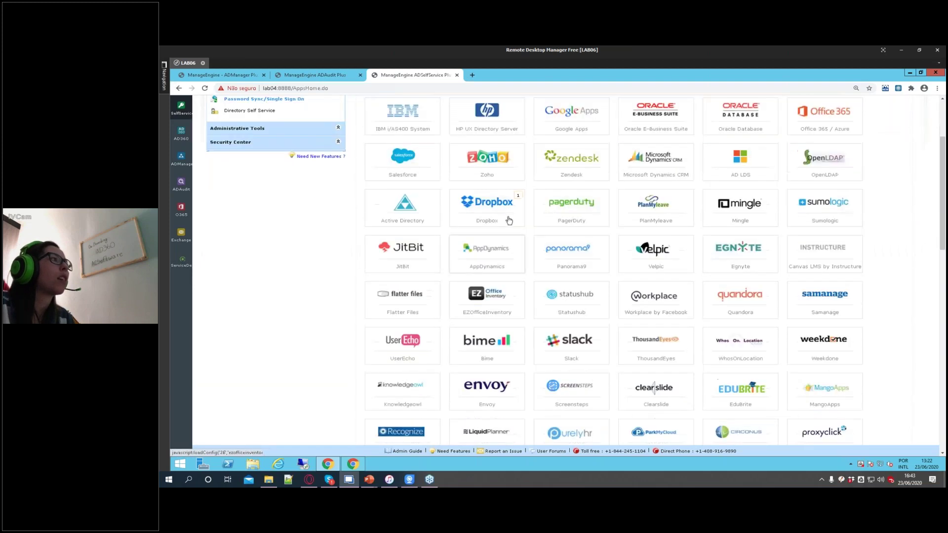
{"action": "left_click", "coordinate": [417, 214]}
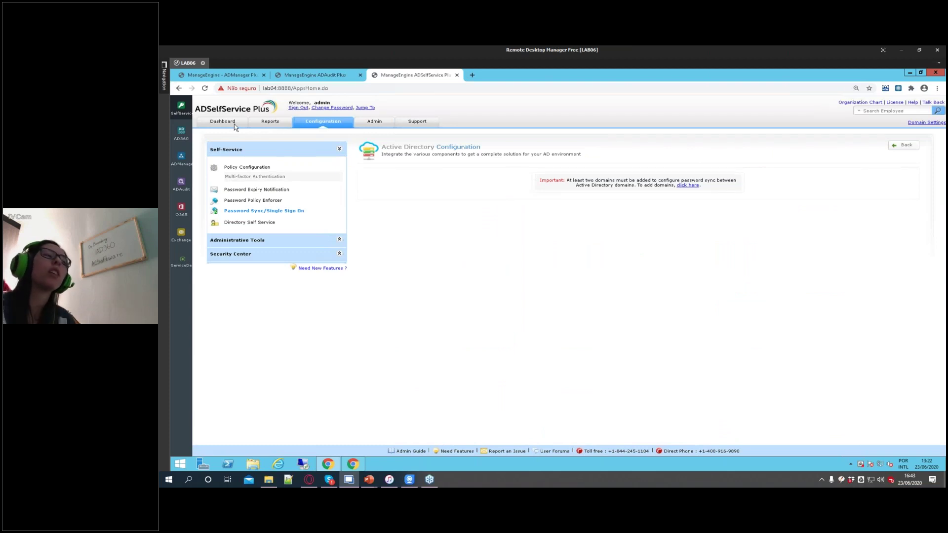
- Return to the SSO apps page, open the AD LDS configuration and close it back to the grid
{"action": "left_click", "coordinate": [256, 213]}
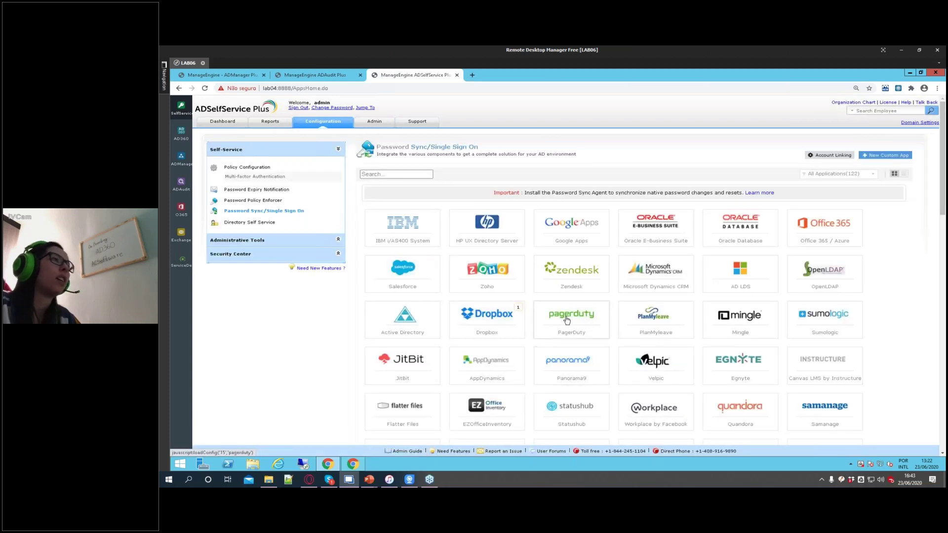
{"action": "scroll", "coordinate": [566, 320], "scroll_direction": "down", "scroll_amount": 1}
{"action": "scroll", "coordinate": [567, 320], "scroll_direction": "down", "scroll_amount": 2}
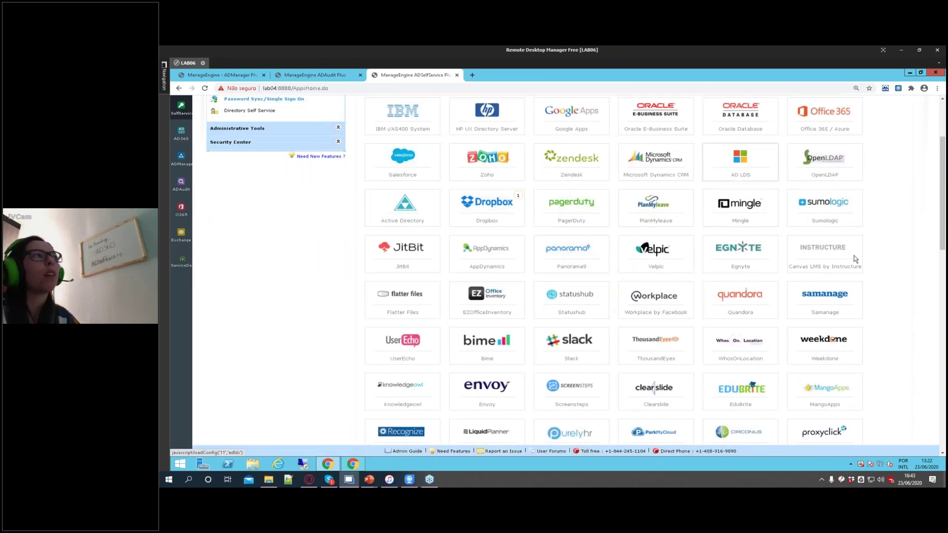
{"action": "left_click", "coordinate": [741, 163]}
{"action": "left_click", "coordinate": [647, 197]}
{"action": "left_click", "coordinate": [673, 321]}
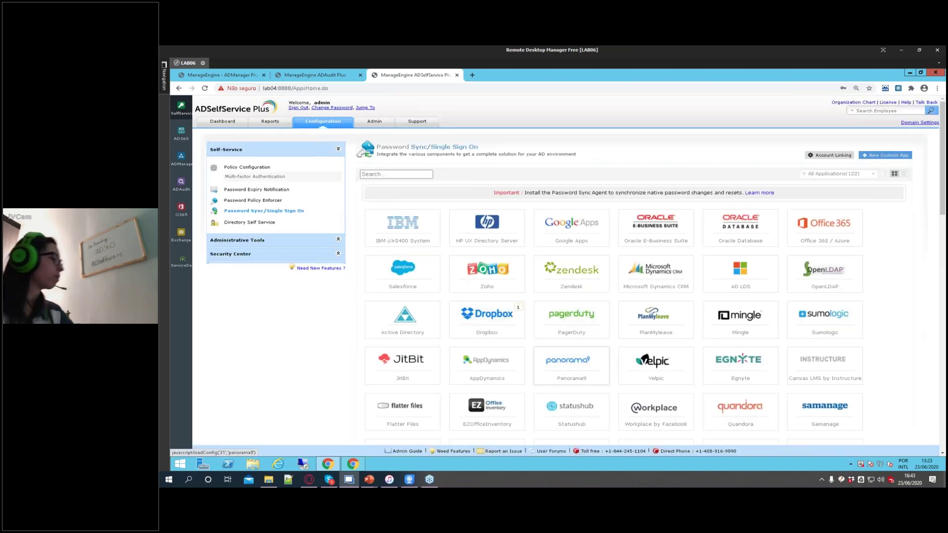
{"action": "key", "text": "alt+Tab"}
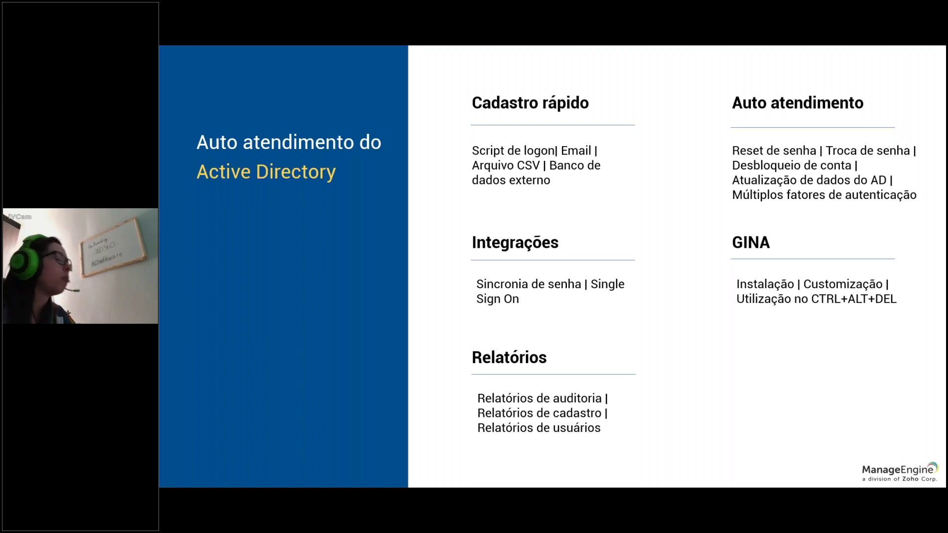
{"action": "key", "text": "alt+Tab"}
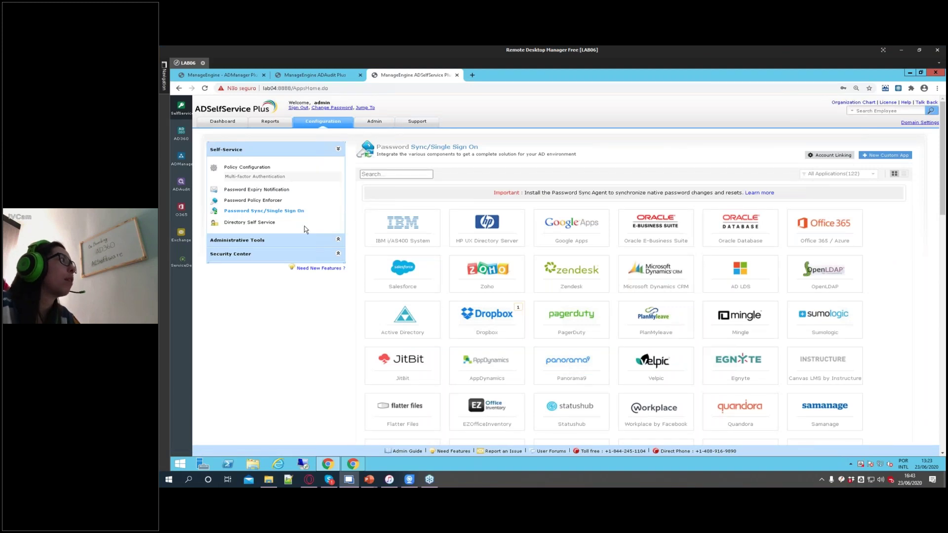
- Under Administrative Tools, go from GINA/Mac/Linux (Ctrl+Alt+Del) to the GINA/Mac/Linux Installation page
{"action": "left_click", "coordinate": [285, 239]}
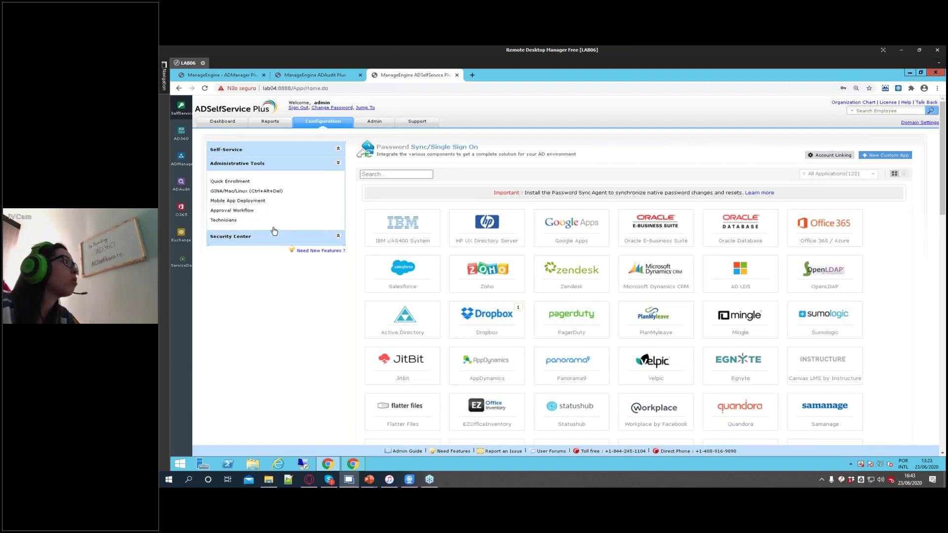
{"action": "left_click", "coordinate": [247, 192]}
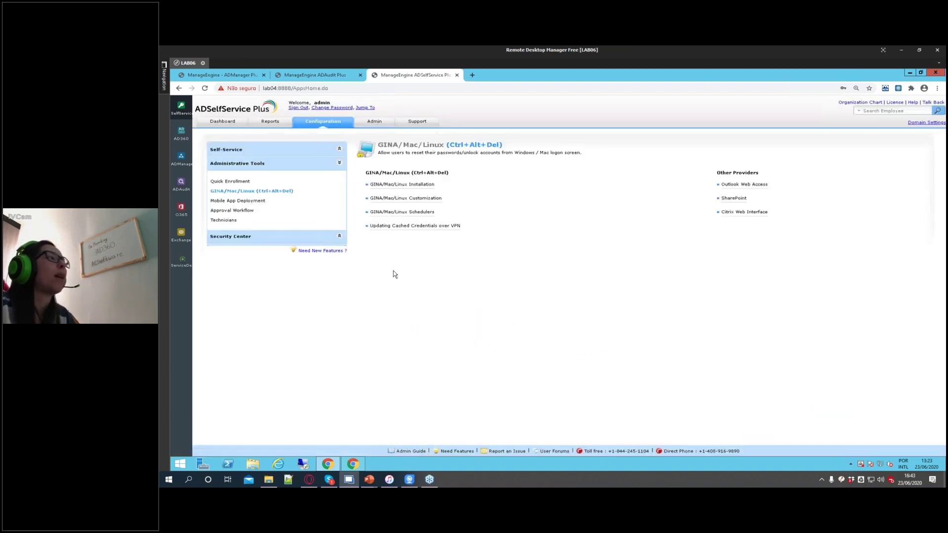
{"action": "left_click_drag", "start_coordinate": [378, 145], "coordinate": [443, 145]}
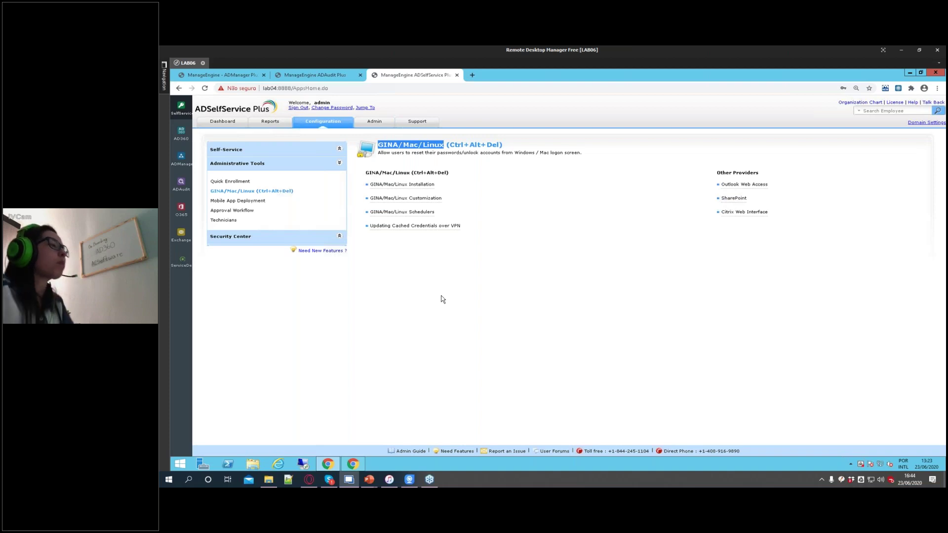
{"action": "left_click", "coordinate": [442, 144]}
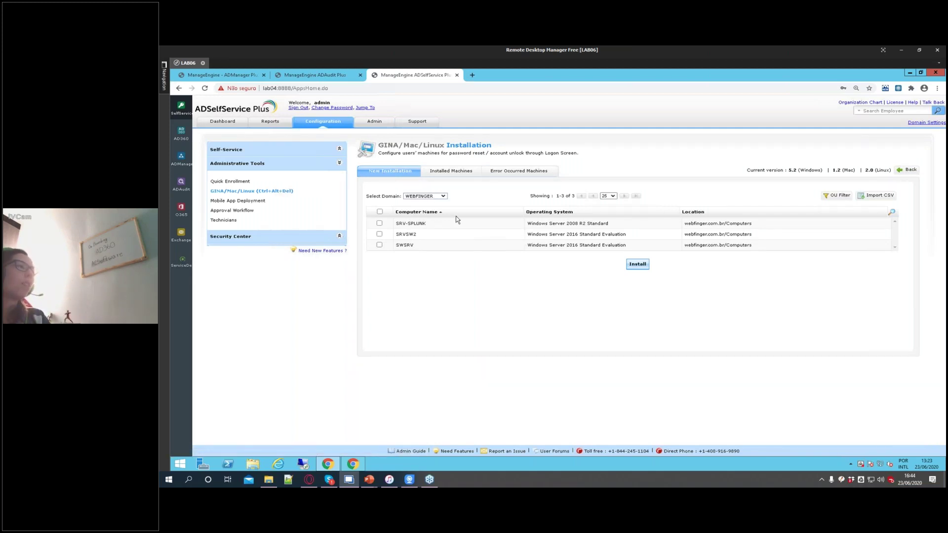
- Reinstall GINA on the SERVICEDESK machine from the Error Occurred Machines list
{"action": "left_click", "coordinate": [447, 171]}
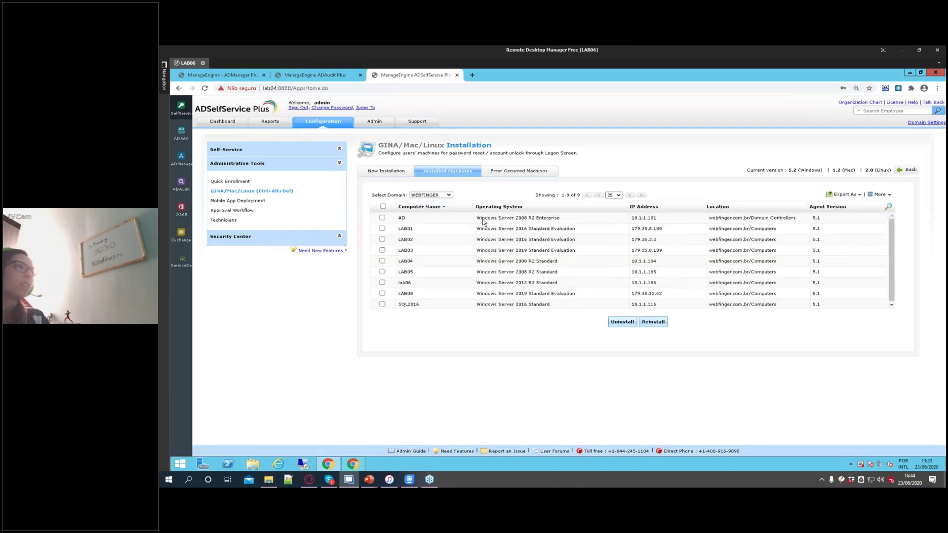
{"action": "left_click", "coordinate": [519, 170]}
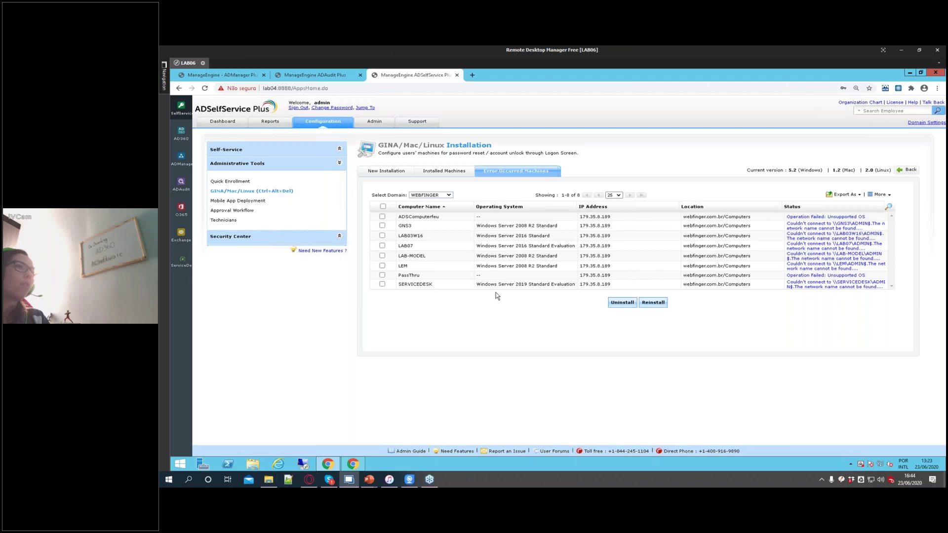
{"action": "left_click", "coordinate": [382, 284]}
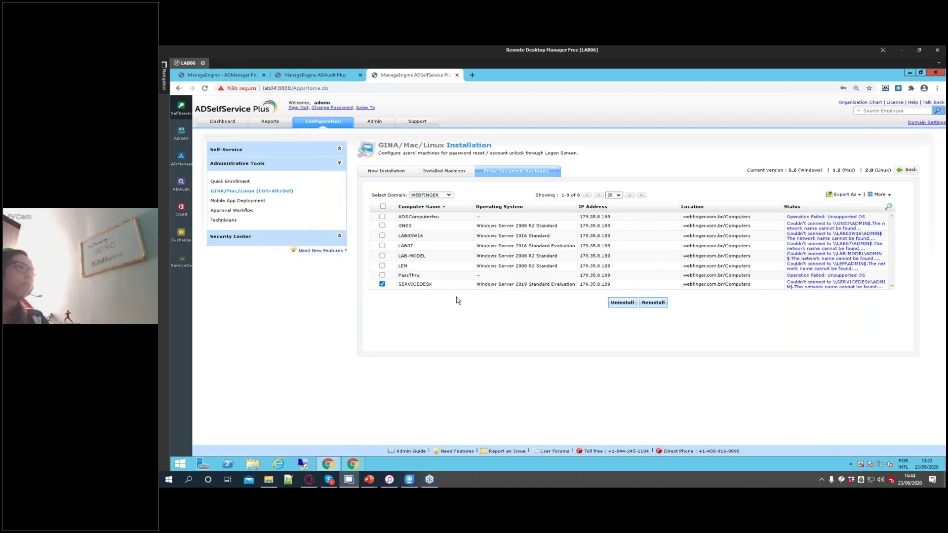
{"action": "left_click", "coordinate": [653, 302]}
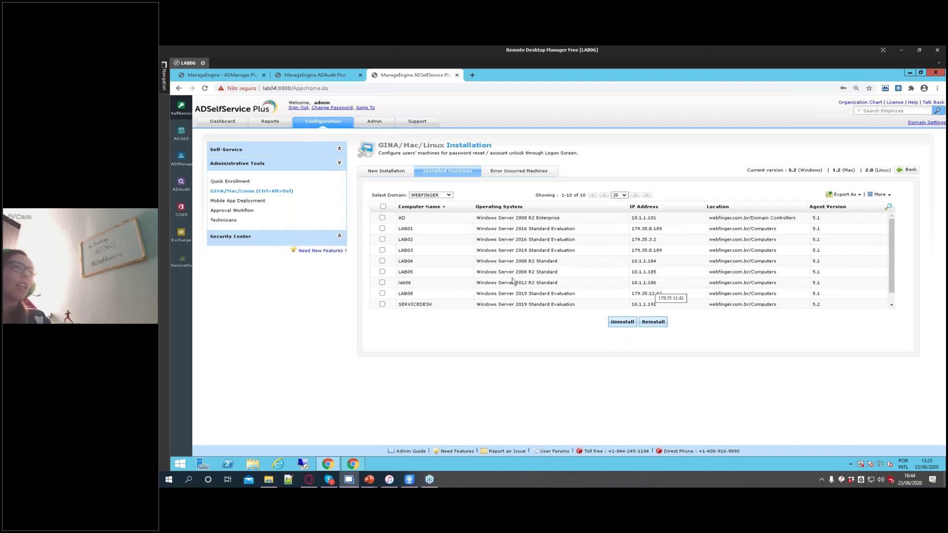
- Confirm SERVICEDESK now appears among Installed Machines with agent 5.2, then return to the GINA overview
{"action": "left_click", "coordinate": [383, 218]}
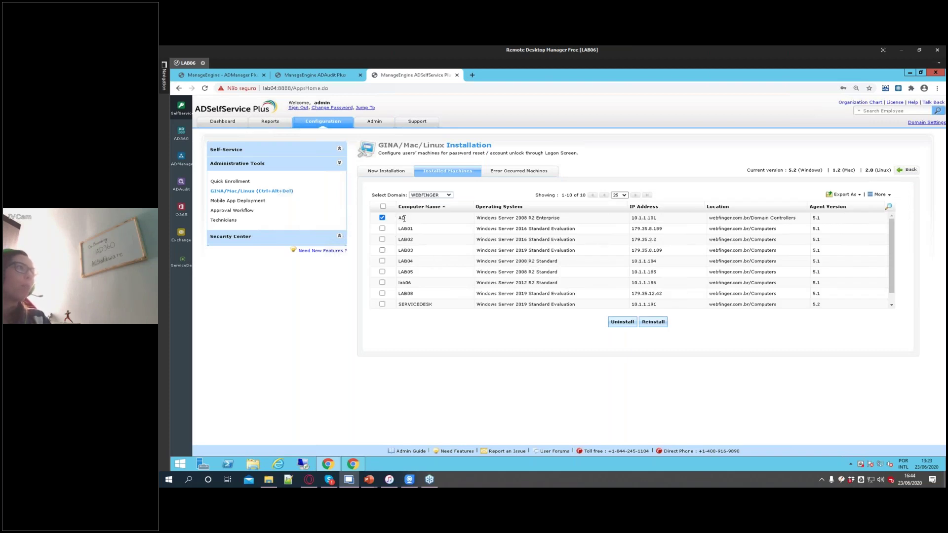
{"action": "double_click", "coordinate": [402, 217]}
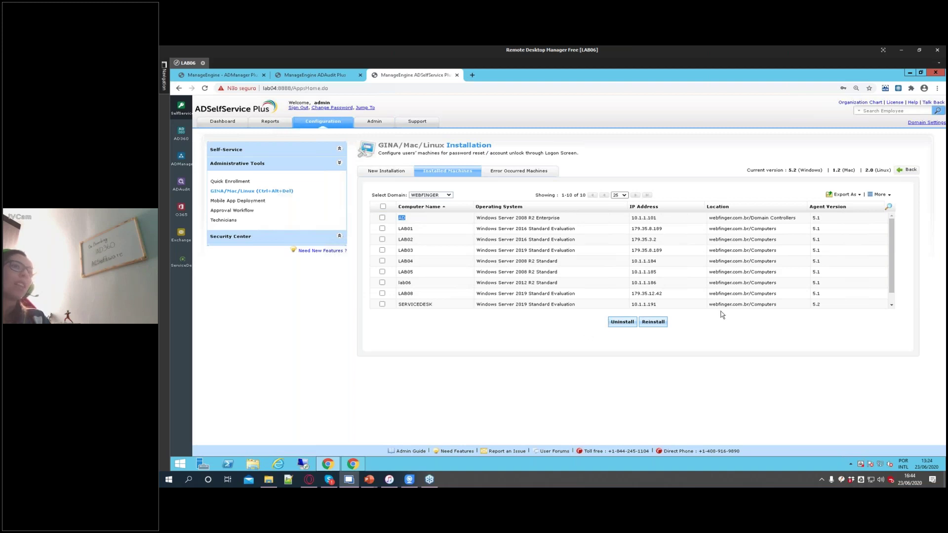
{"action": "scroll", "coordinate": [812, 287], "scroll_direction": "down", "scroll_amount": 1}
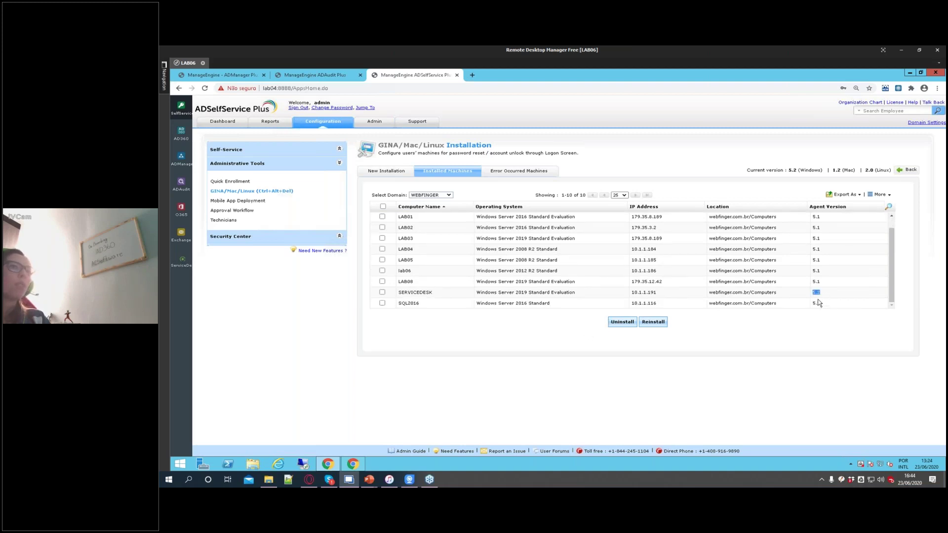
{"action": "left_click_drag", "start_coordinate": [435, 292], "coordinate": [398, 292]}
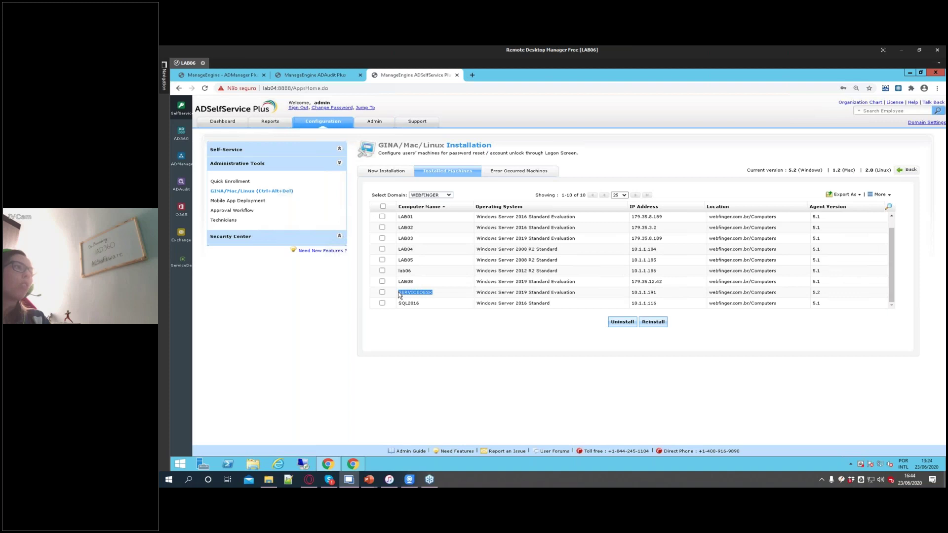
{"action": "double_click", "coordinate": [816, 292]}
{"action": "left_click", "coordinate": [518, 171]}
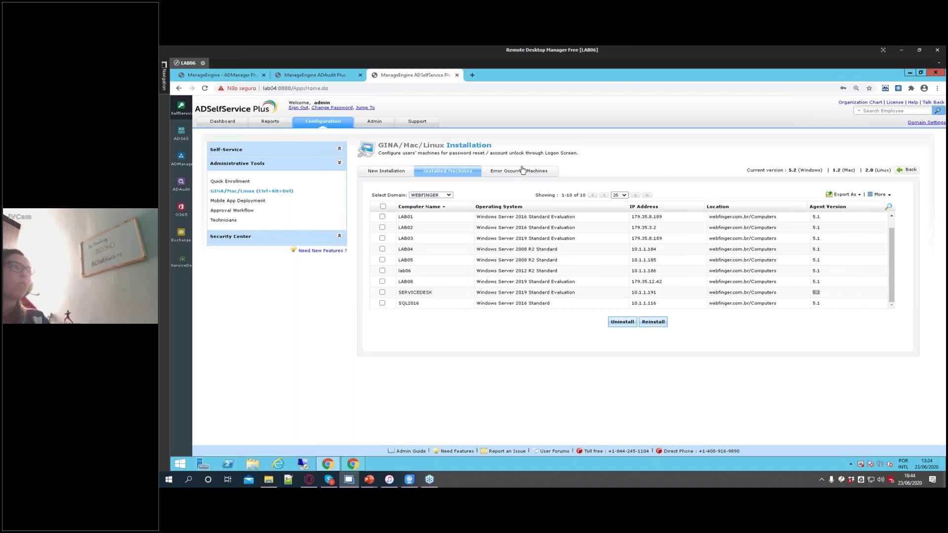
{"action": "left_click", "coordinate": [450, 171]}
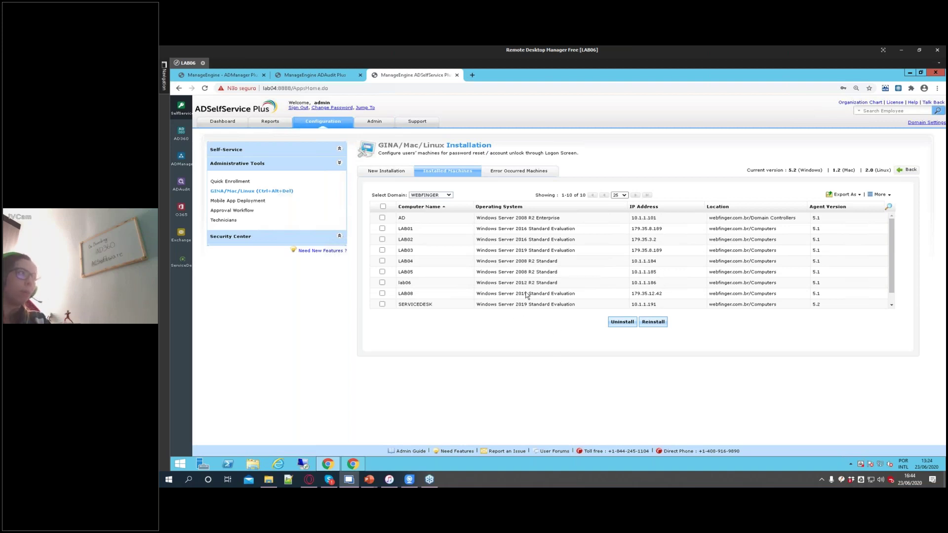
{"action": "left_click", "coordinate": [263, 194]}
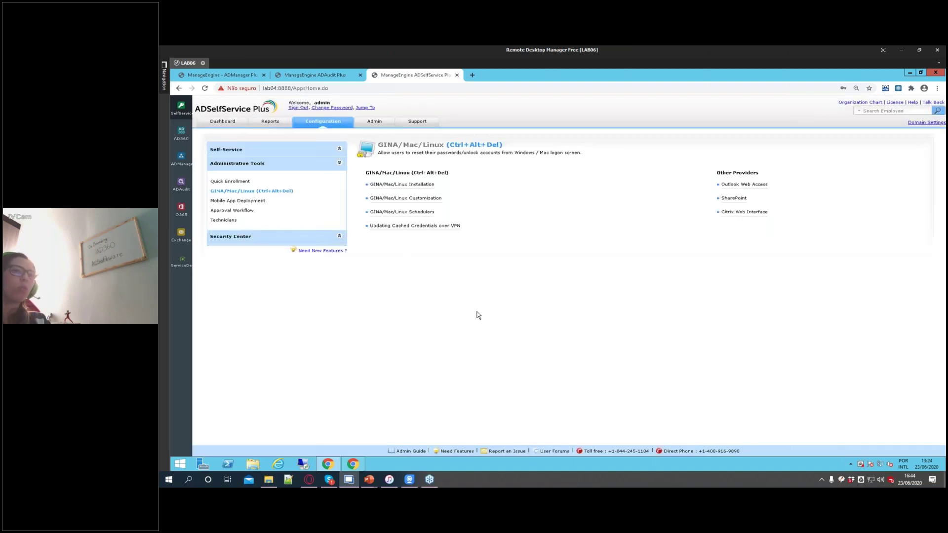
- Open the GINA/Mac/Linux Customization form and preview the customized logon screen
{"action": "left_click", "coordinate": [405, 198]}
{"action": "left_click_drag", "start_coordinate": [474, 200], "coordinate": [521, 208]}
{"action": "left_click", "coordinate": [792, 224]}
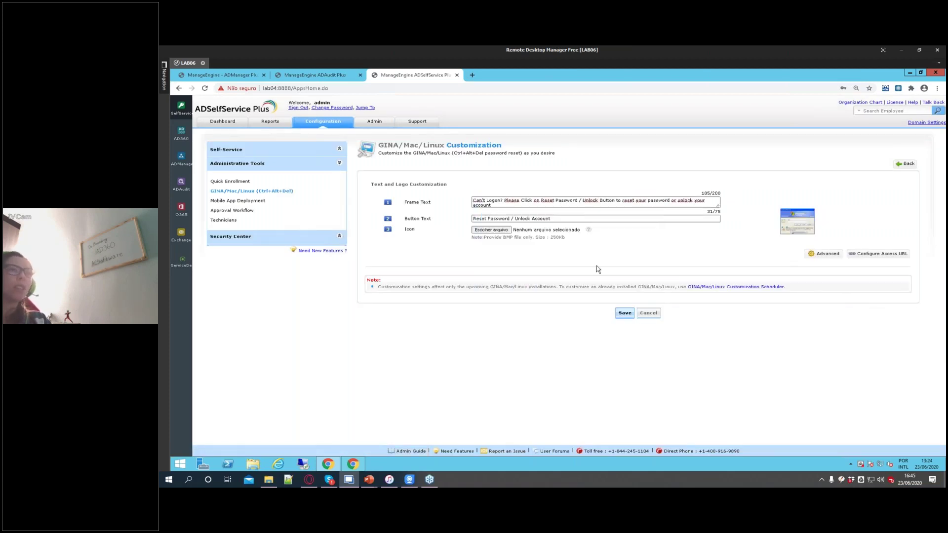
{"action": "mouse_move", "coordinate": [799, 221]}
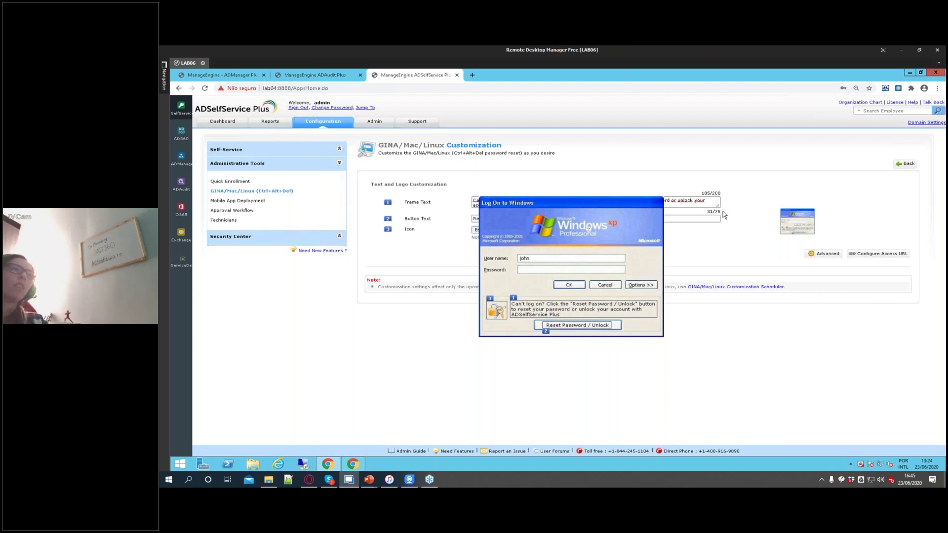
- Enlarge the Frame Text box, check the Button Text field, then bring up the server's Start screen
{"action": "left_click_drag", "start_coordinate": [716, 205], "coordinate": [720, 239]}
{"action": "left_click_drag", "start_coordinate": [434, 201], "coordinate": [688, 201]}
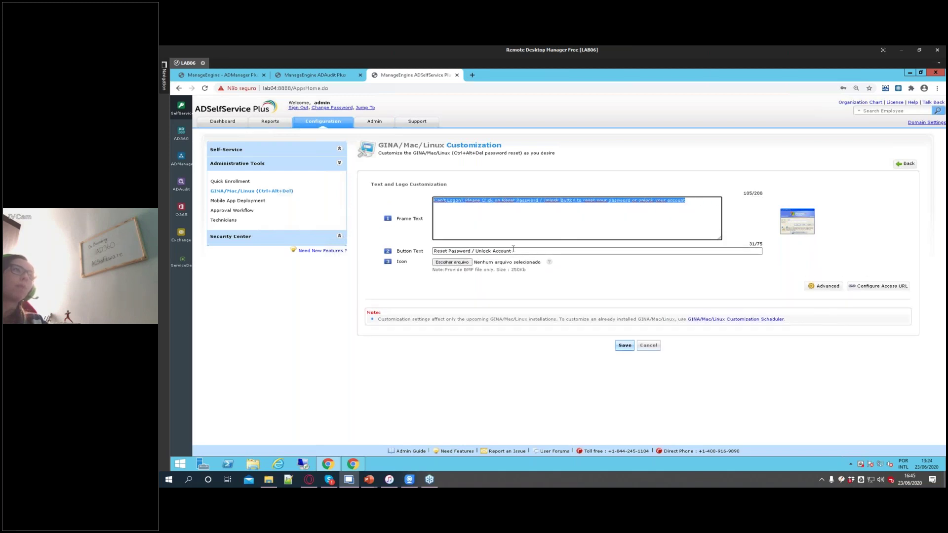
{"action": "key", "text": "Tab"}
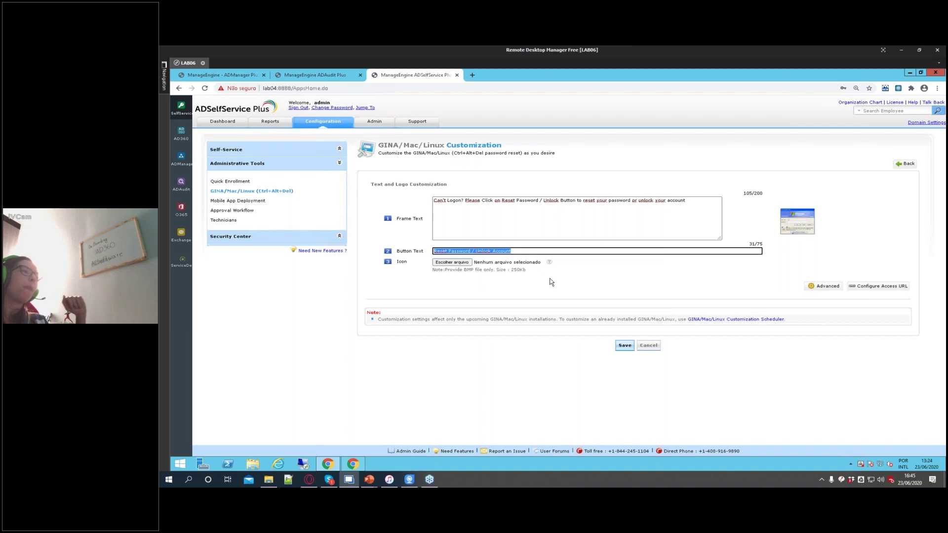
{"action": "left_click", "coordinate": [393, 286]}
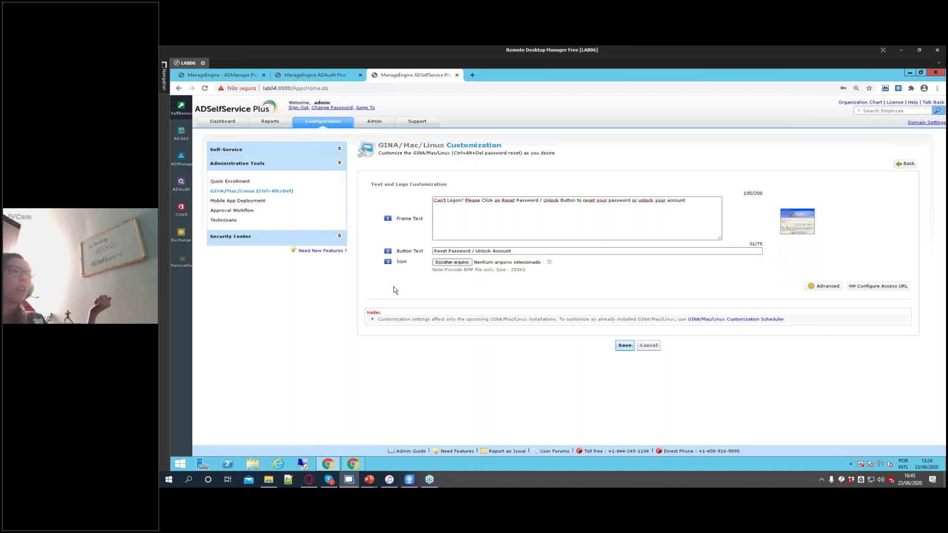
{"action": "left_click", "coordinate": [180, 464]}
{"action": "left_click", "coordinate": [851, 99]}
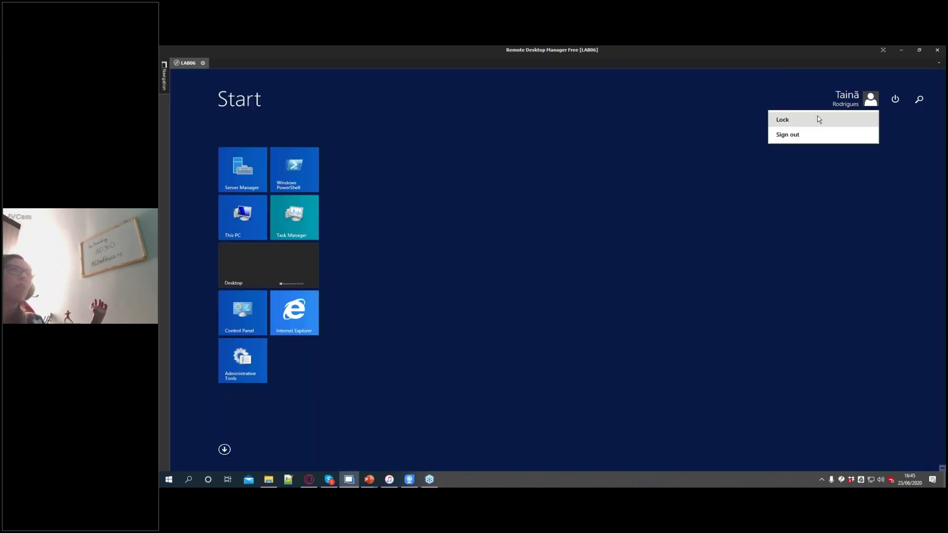
- Lock the server session and launch Reset Password / Unlock Account from the lock screen
{"action": "left_click", "coordinate": [818, 119]}
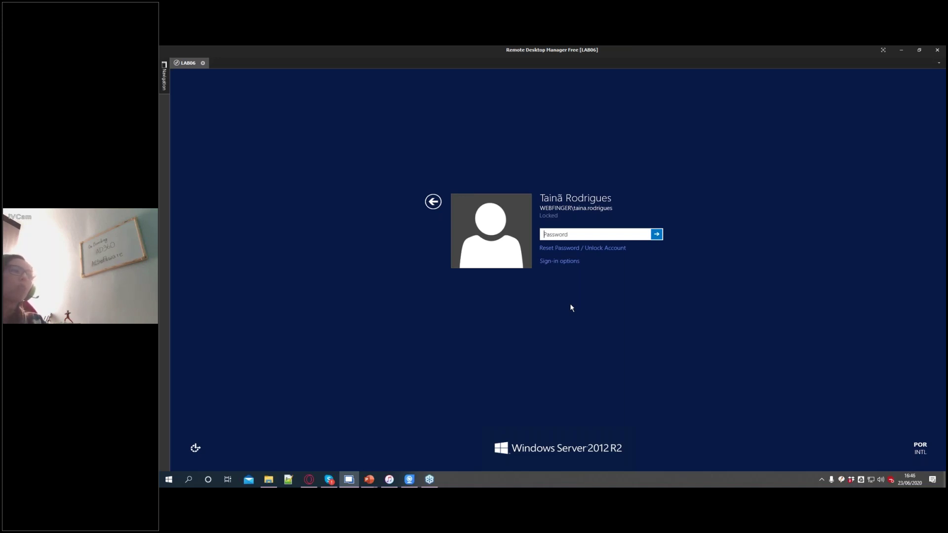
{"action": "left_click", "coordinate": [567, 253]}
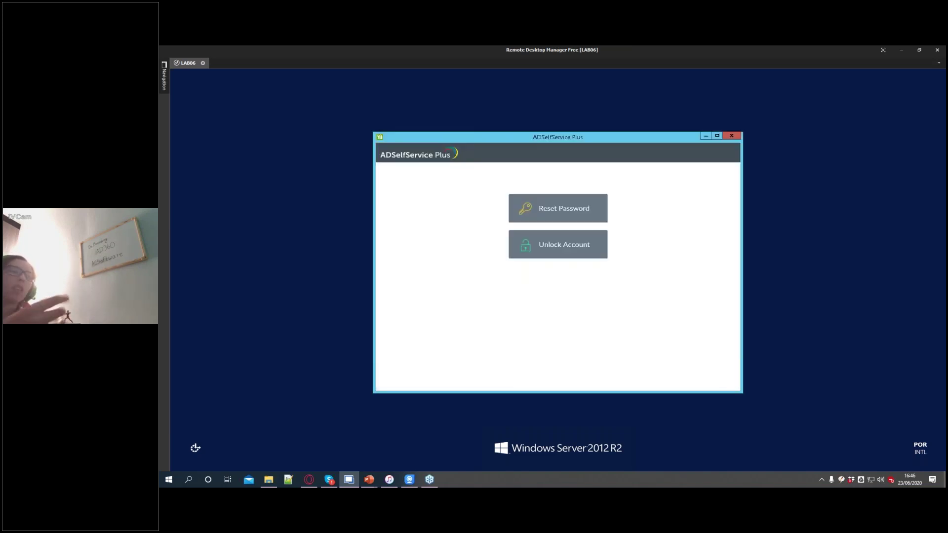
- Choose Unlock Account, enter the end user's username and the captcha, and continue
{"action": "left_click", "coordinate": [560, 250]}
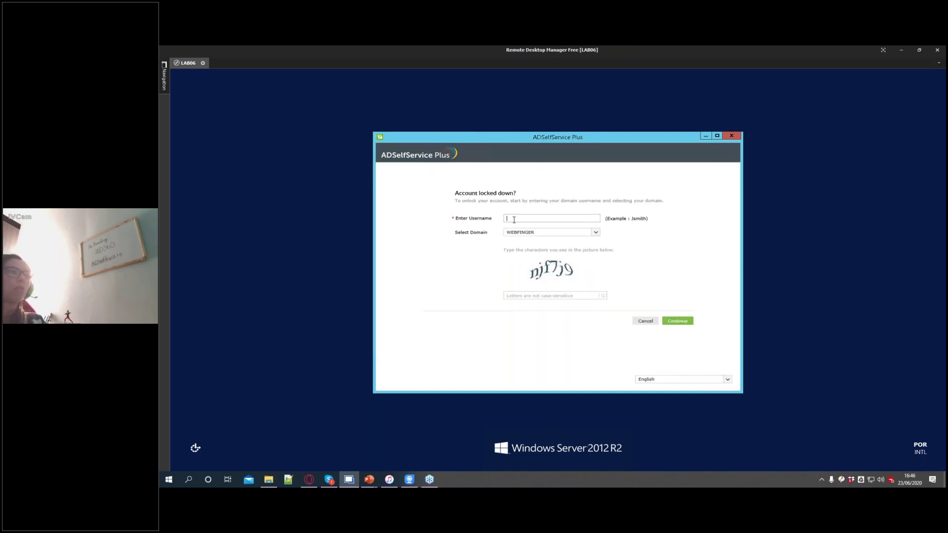
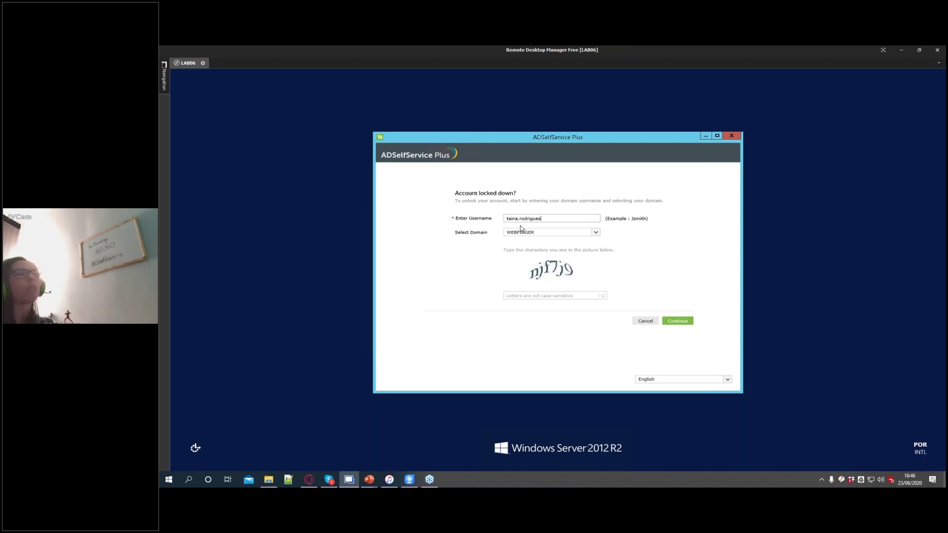
{"action": "left_click", "coordinate": [541, 295]}
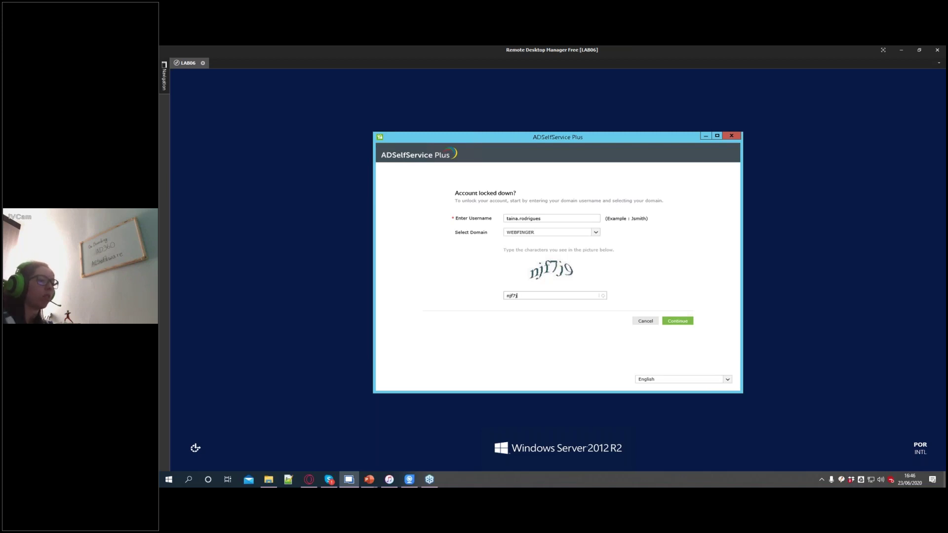
{"action": "left_click", "coordinate": [677, 321]}
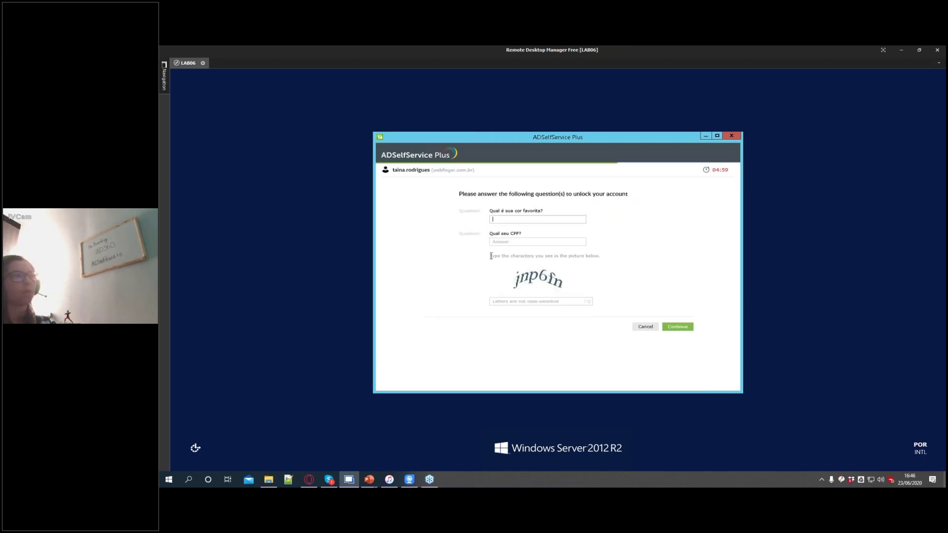
- Answer the favourite colour and CPF security questions, then enter the captcha and request the unlock
{"action": "key", "text": "ctrl+v"}
{"action": "key", "text": "Tab"}
{"action": "type", "text": "••••••"}
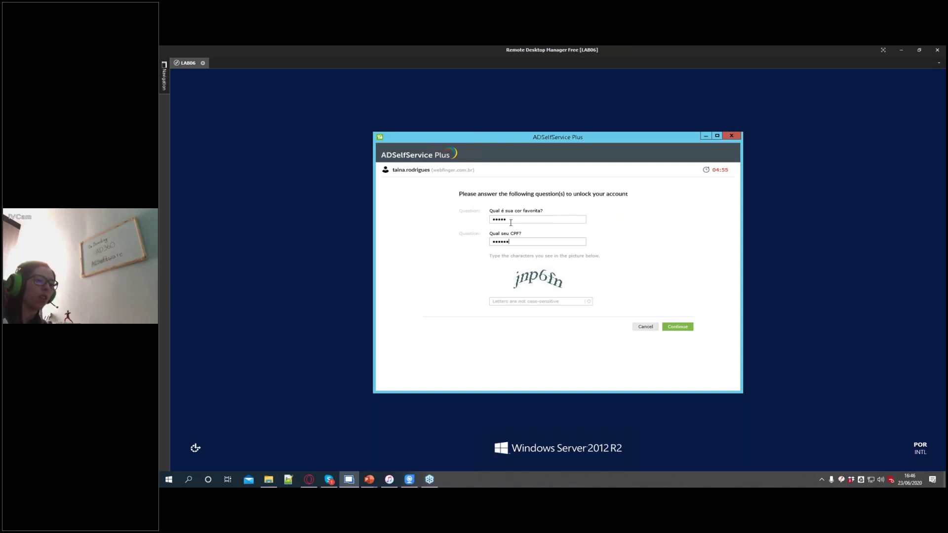
{"action": "type", "text": "•"}
{"action": "left_click", "coordinate": [520, 302]}
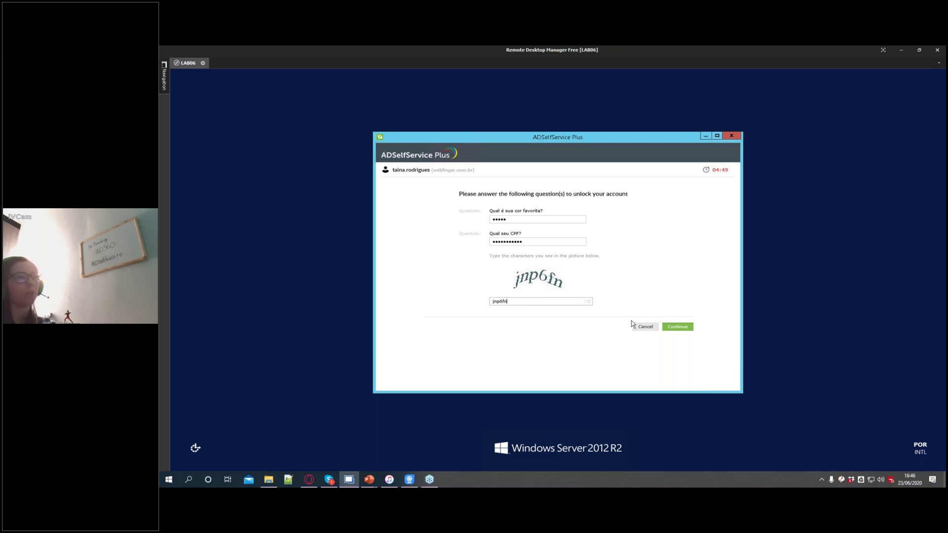
{"action": "left_click", "coordinate": [677, 327]}
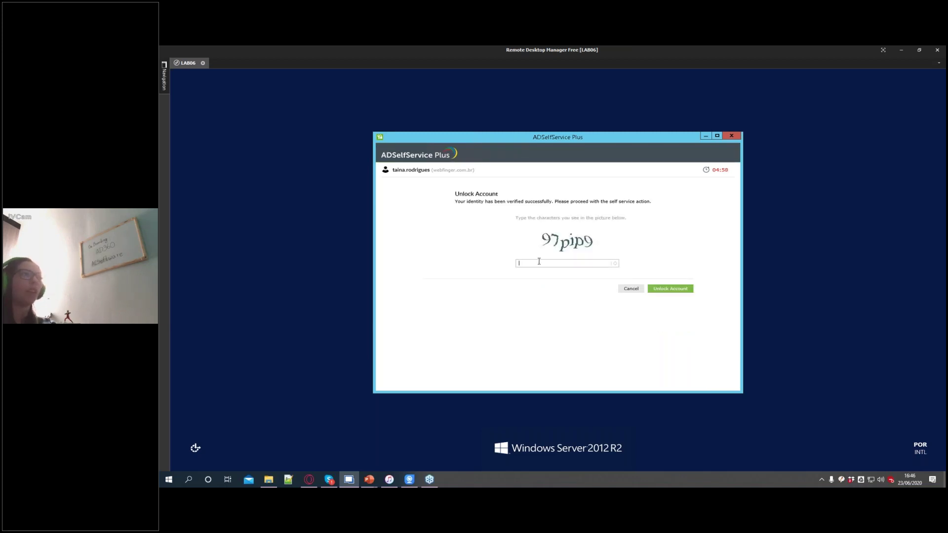
{"action": "type", "text": "97p"}
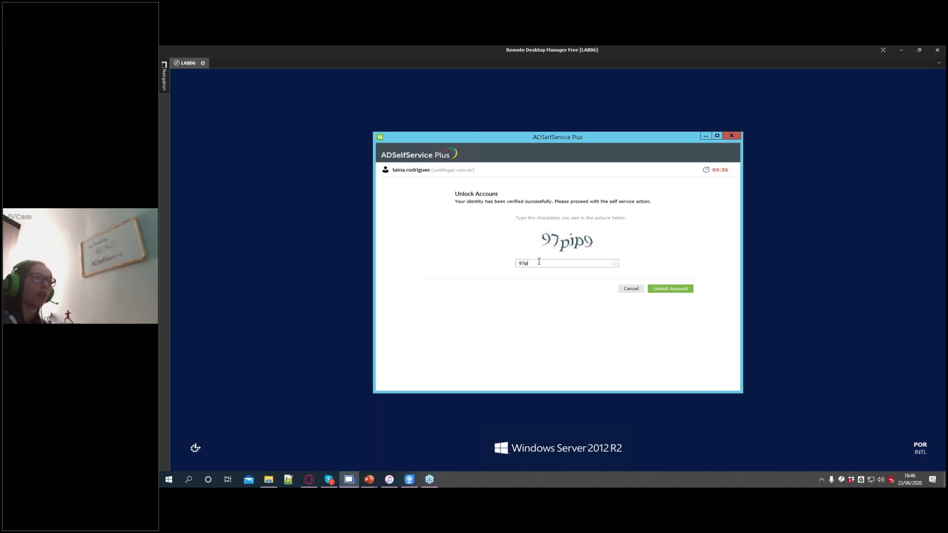
{"action": "type", "text": "ip9"}
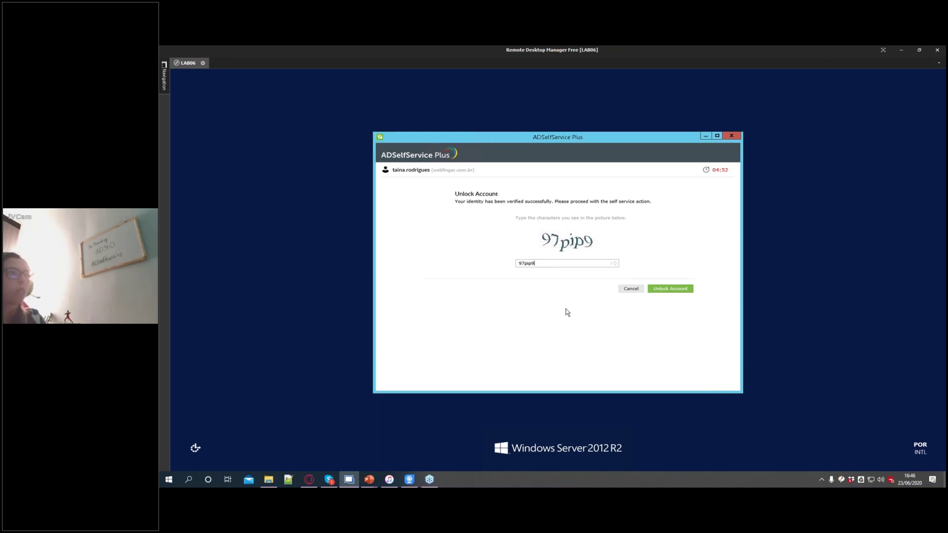
{"action": "left_click", "coordinate": [662, 290]}
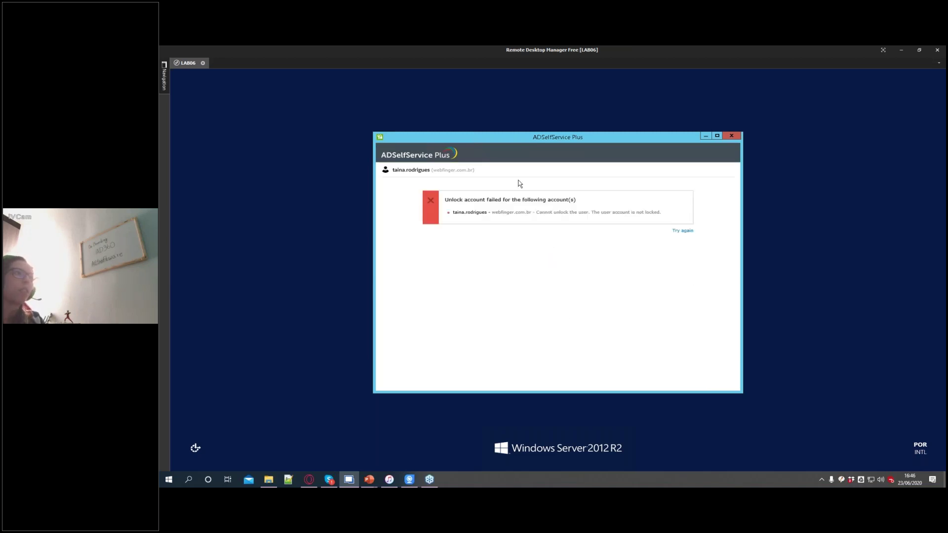
- Close the unlock-failed window and sign back in with the account password
{"action": "left_click_drag", "start_coordinate": [662, 212], "coordinate": [591, 212]}
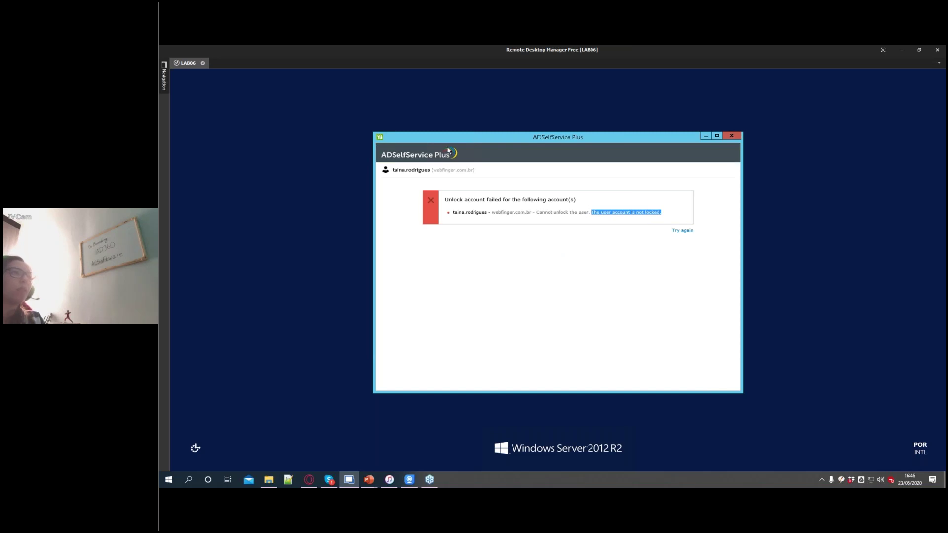
{"action": "left_click", "coordinate": [731, 136]}
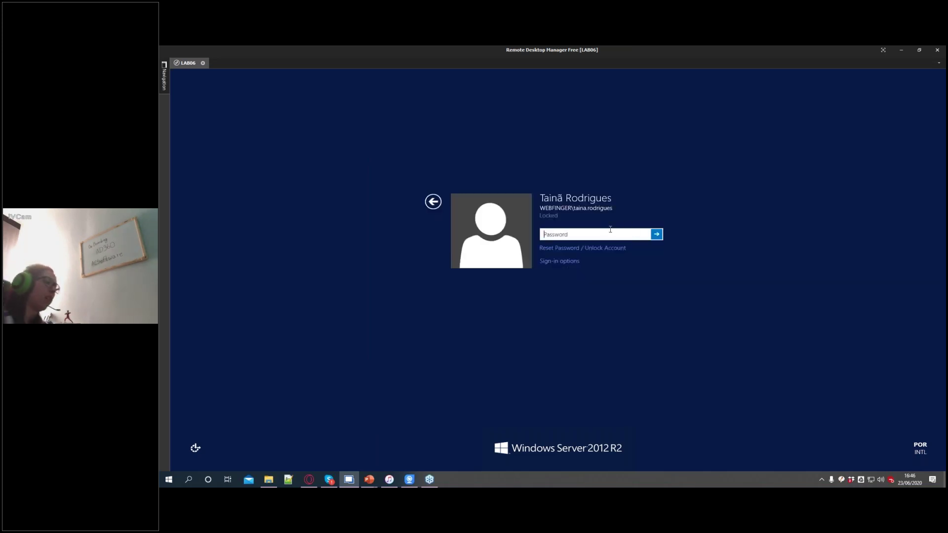
{"action": "type", "text": "•••••••"}
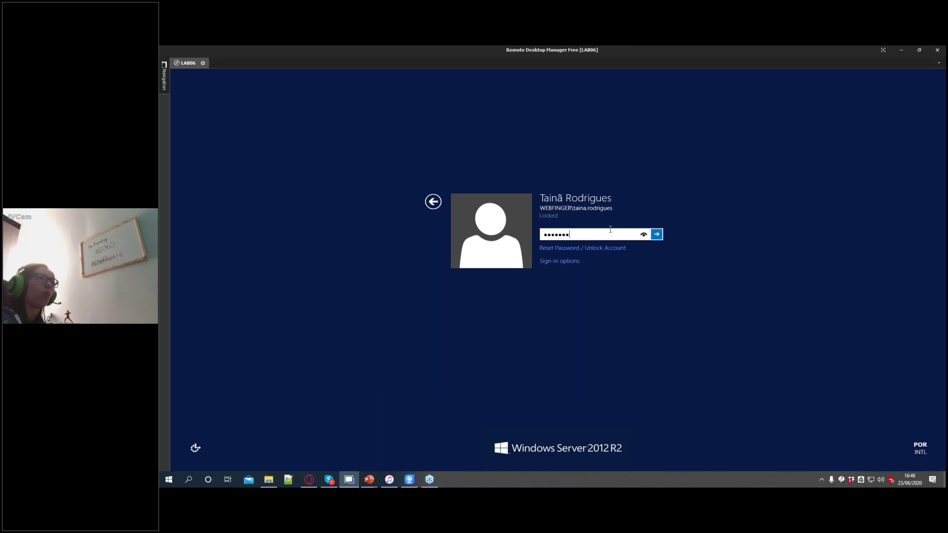
{"action": "key", "text": "Return"}
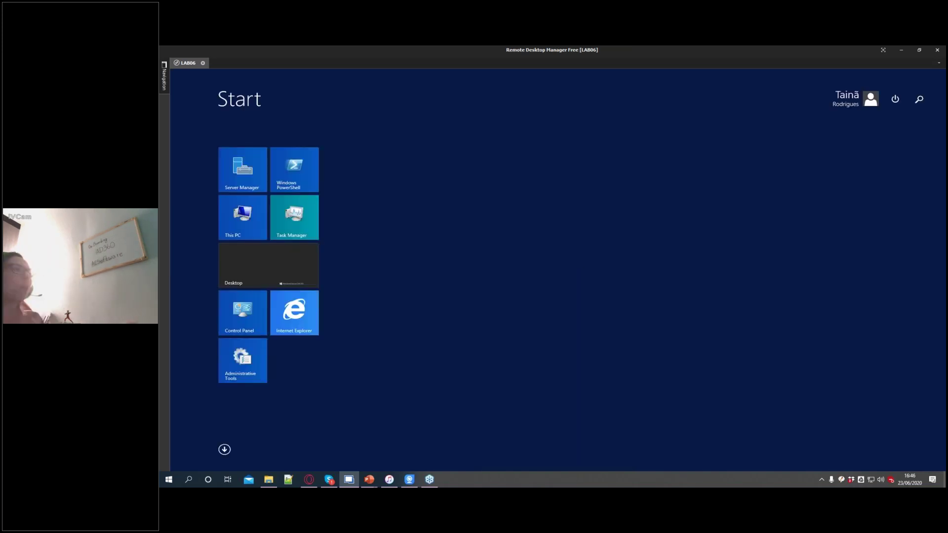
- Return to the admin console and look over the GINA Installation and Schedulers pages
{"action": "left_click", "coordinate": [296, 263]}
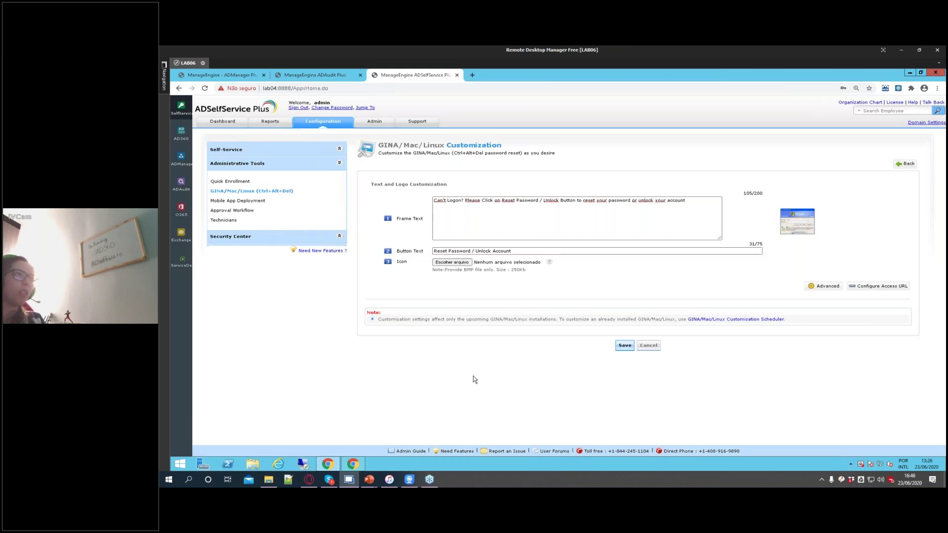
{"action": "left_click", "coordinate": [235, 192]}
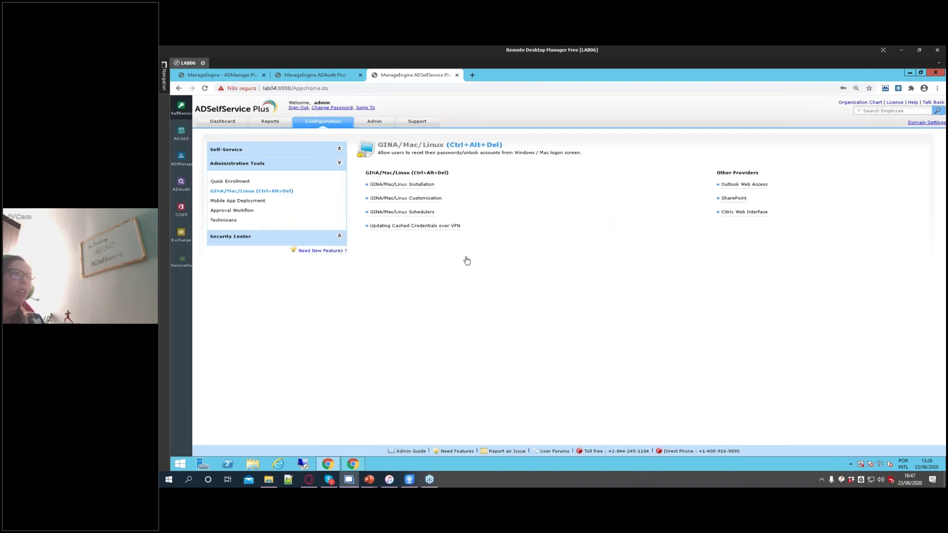
{"action": "left_click", "coordinate": [413, 184]}
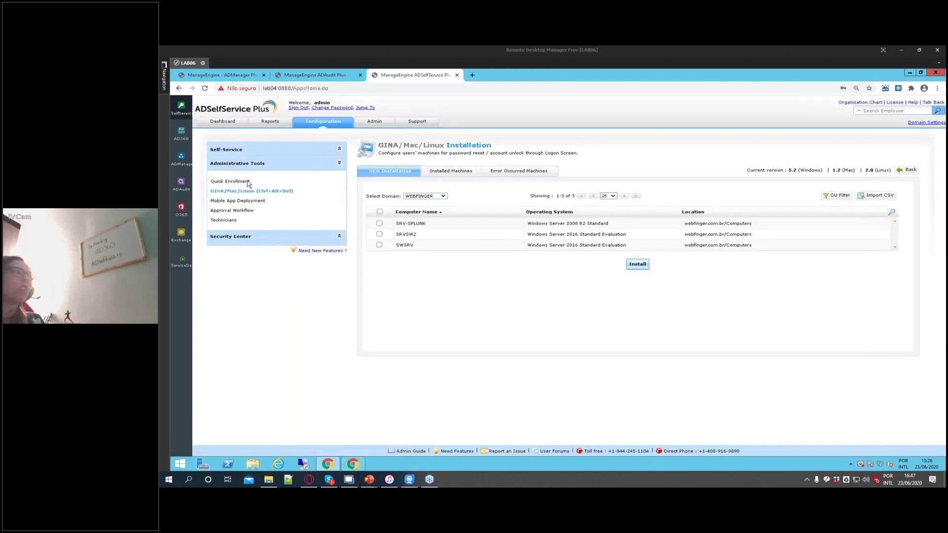
{"action": "left_click", "coordinate": [227, 191]}
{"action": "left_click", "coordinate": [396, 213]}
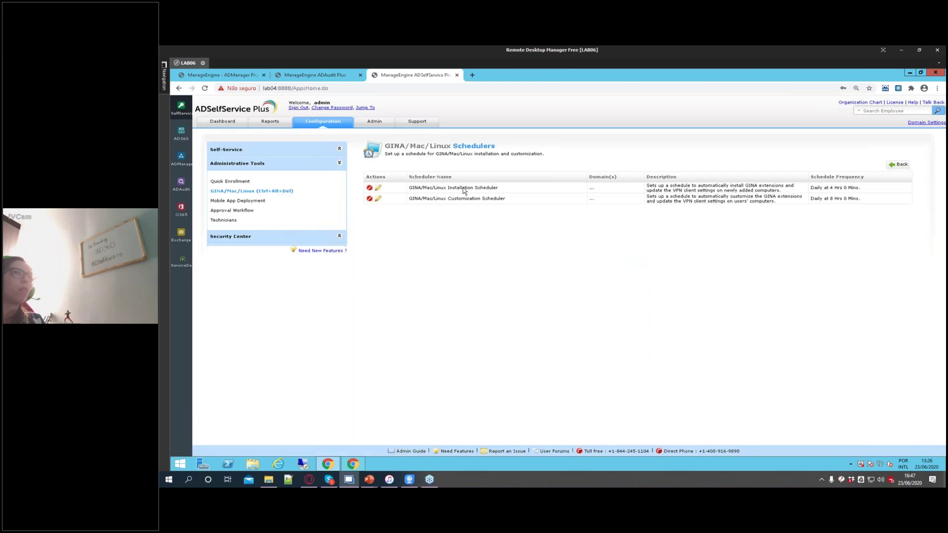
{"action": "left_click", "coordinate": [377, 188]}
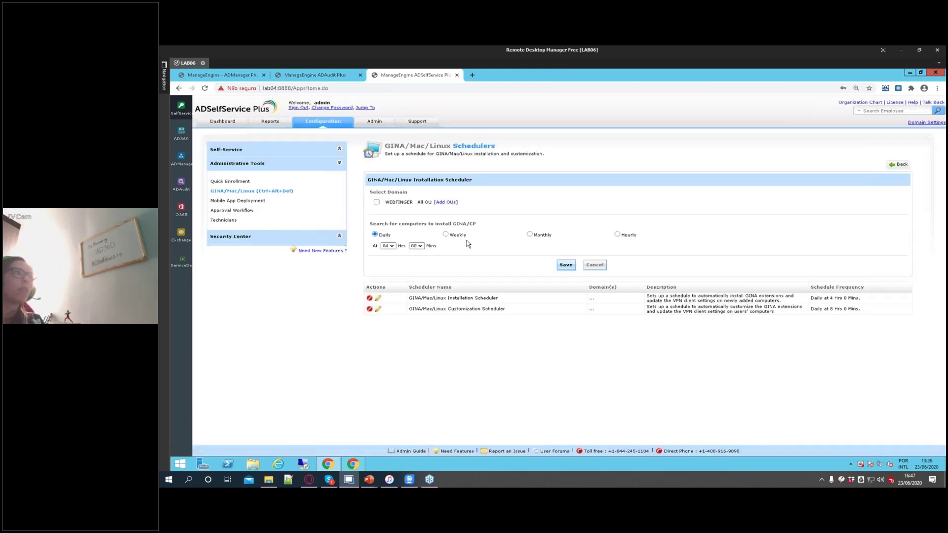
{"action": "left_click", "coordinate": [897, 164]}
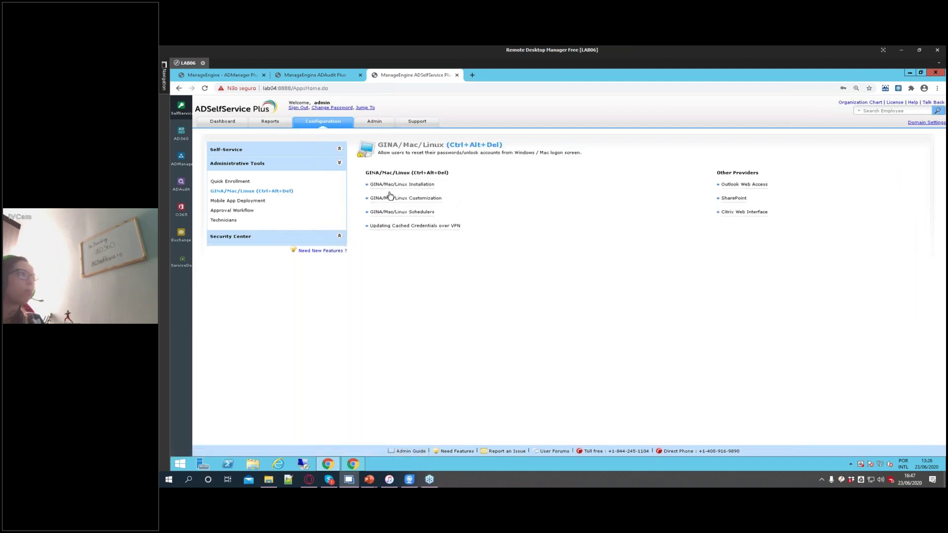
- Open the GINA Customization page, enlarging the login-window preview and noting the customization note
{"action": "left_click", "coordinate": [404, 199]}
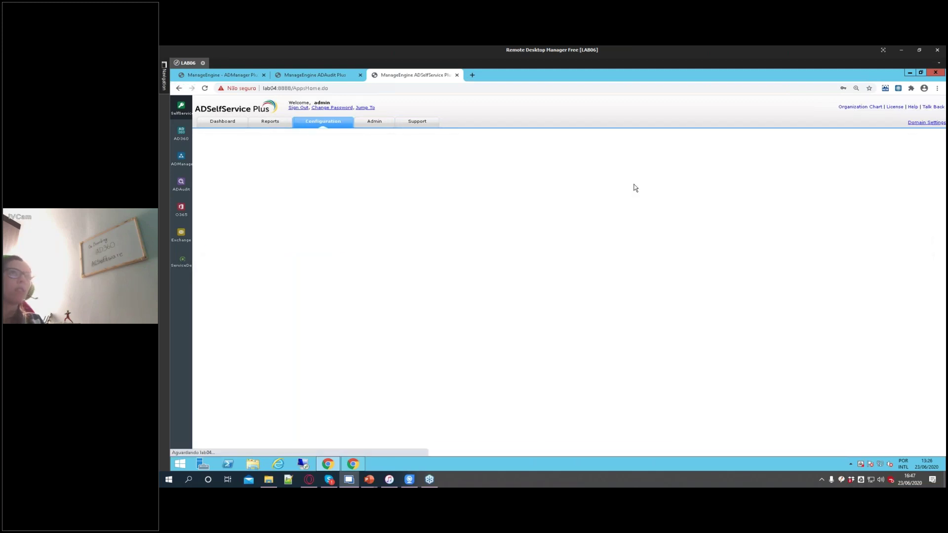
{"action": "left_click", "coordinate": [798, 227]}
{"action": "left_click", "coordinate": [645, 290]}
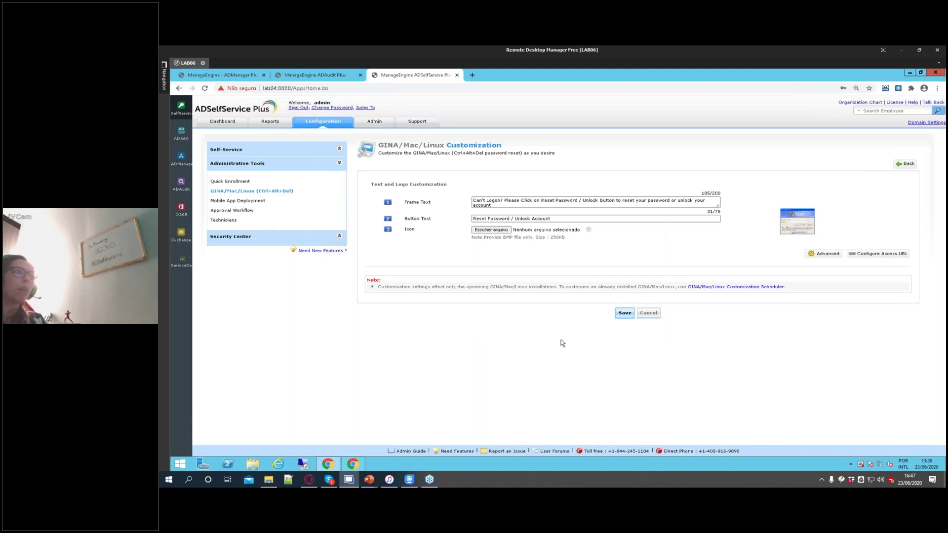
{"action": "left_click_drag", "start_coordinate": [553, 287], "coordinate": [713, 328]}
{"action": "left_click", "coordinate": [713, 328]}
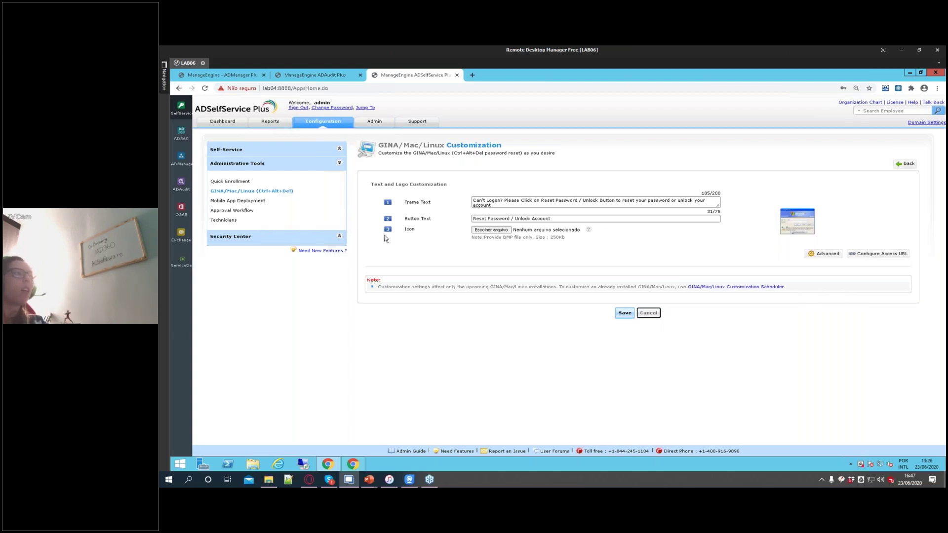
- Show the Installation page's Installed Machines list of 10 machines
{"action": "left_click", "coordinate": [231, 192]}
{"action": "left_click", "coordinate": [402, 185]}
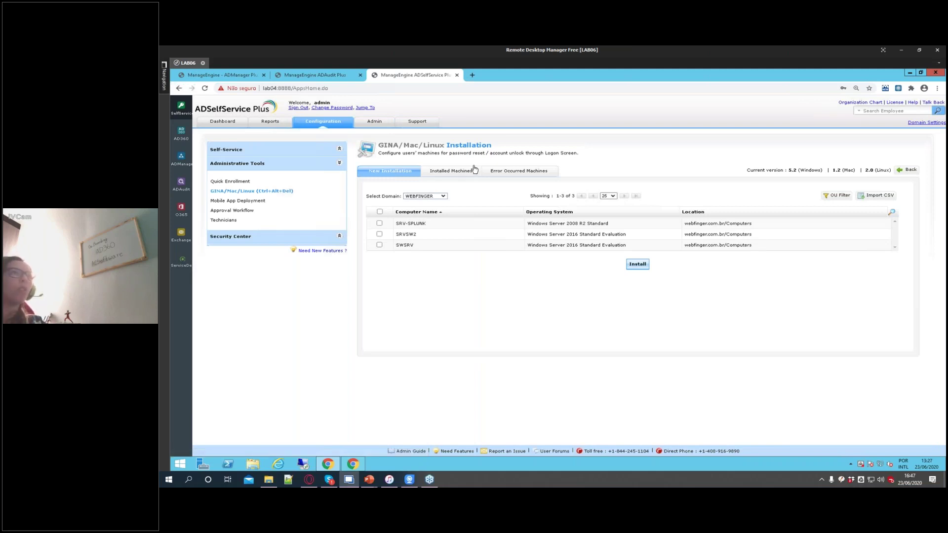
{"action": "left_click", "coordinate": [449, 171]}
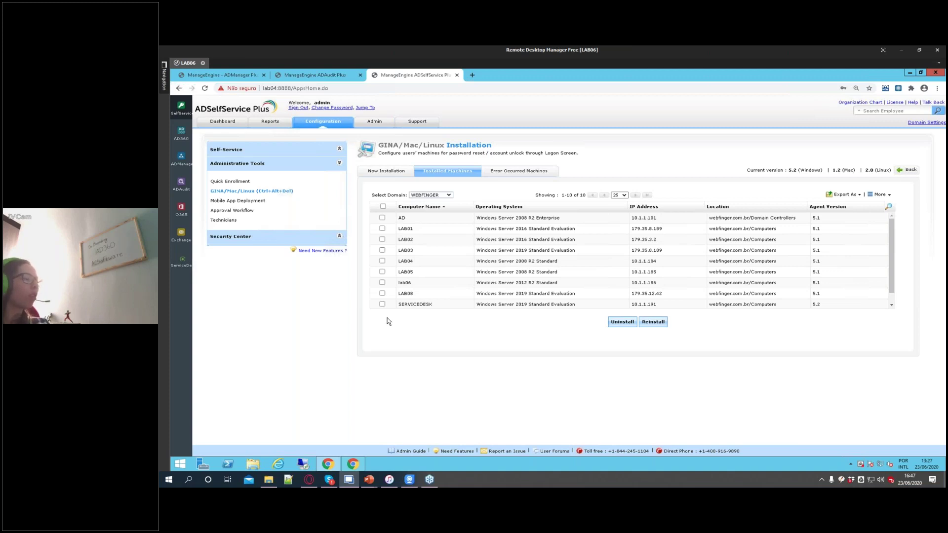
{"action": "key", "text": "alt+Tab"}
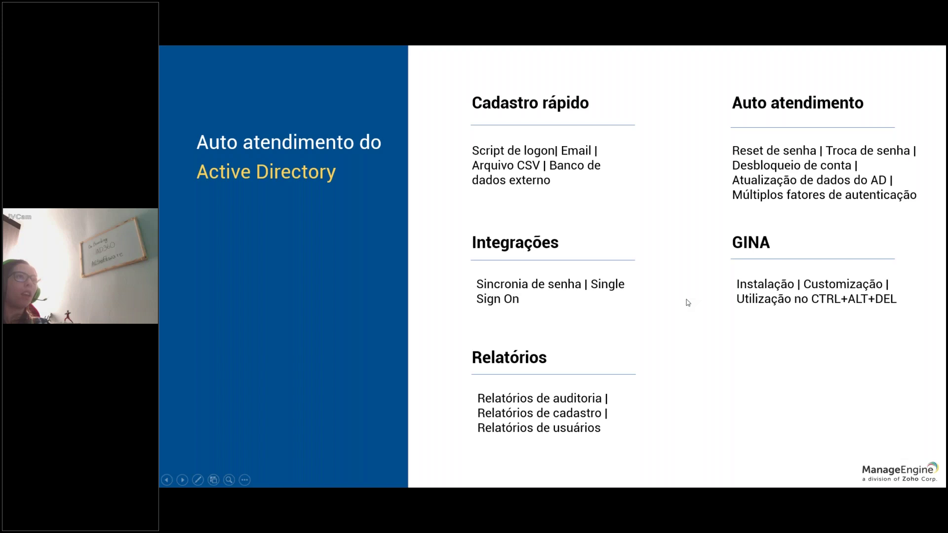
{"action": "key", "text": "alt+Tab"}
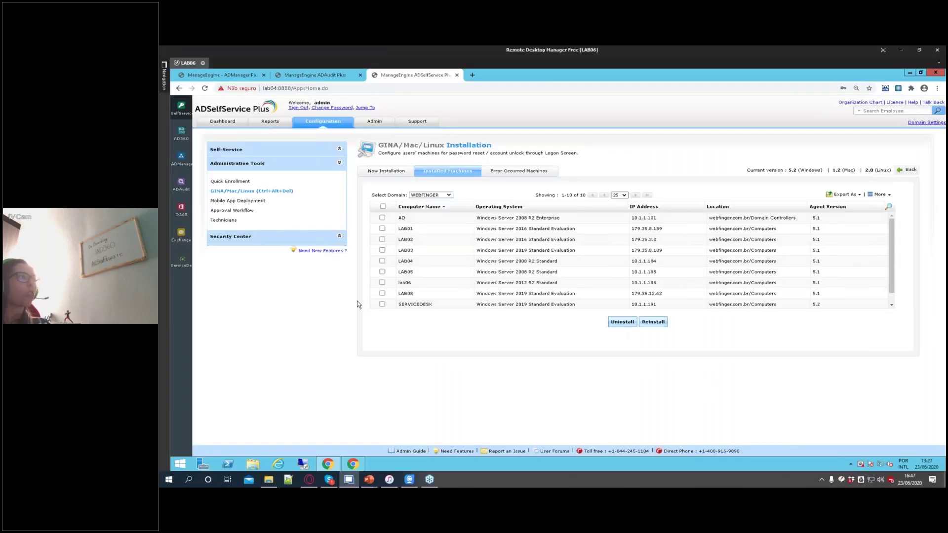
{"action": "left_click", "coordinate": [274, 123]}
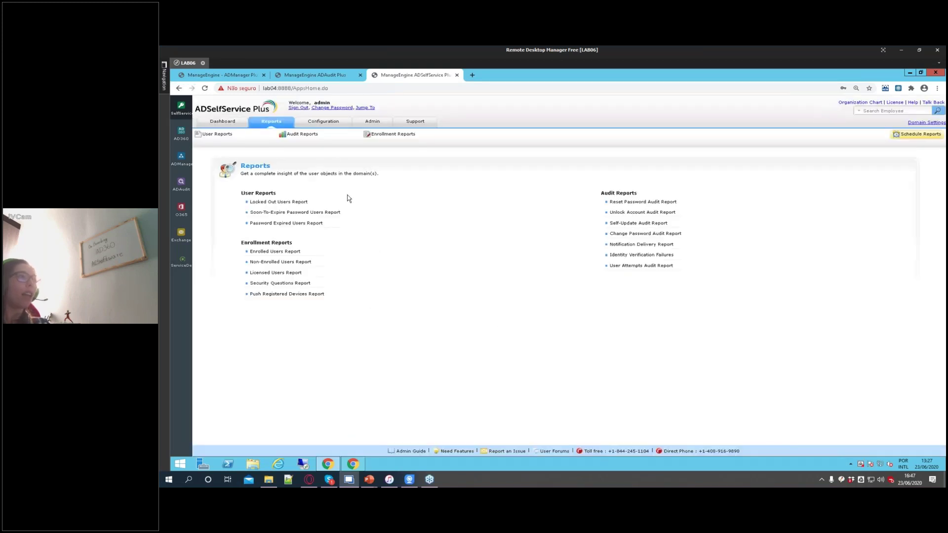
- Expand the Administrative Tools and Self-Service sections of the Configuration area
{"action": "left_click", "coordinate": [323, 125]}
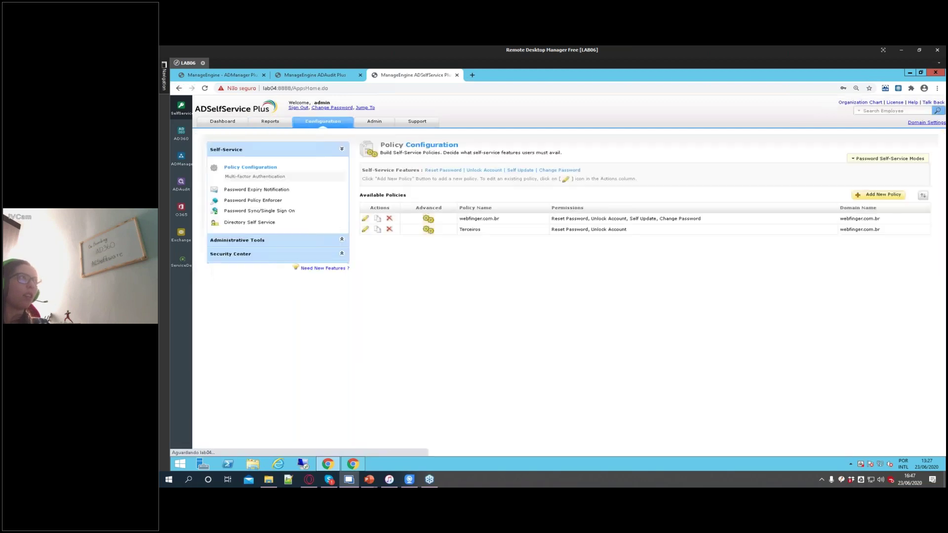
{"action": "left_click", "coordinate": [268, 242]}
{"action": "left_click", "coordinate": [282, 150]}
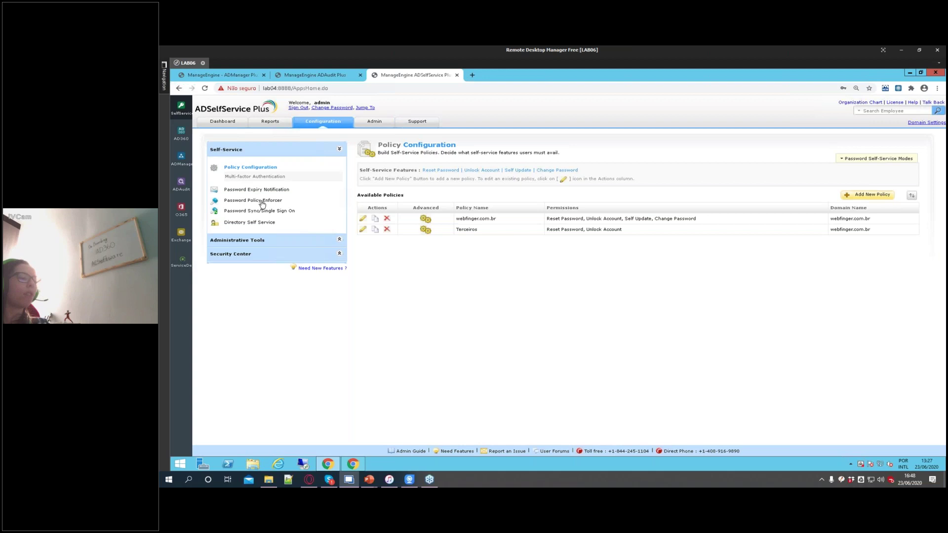
- View the Security Questions Report's masked answers, then switch to the Locked Out Users Report
{"action": "left_click", "coordinate": [269, 122]}
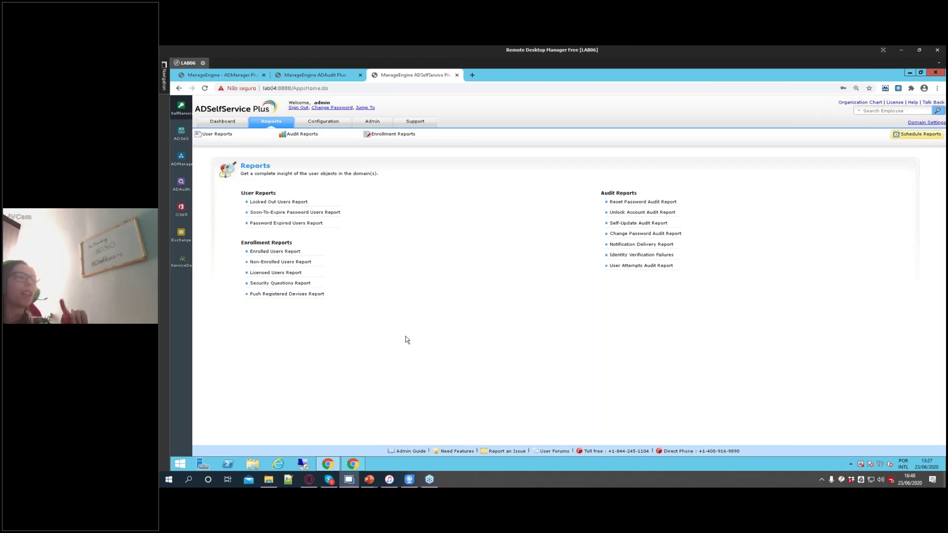
{"action": "left_click", "coordinate": [289, 285]}
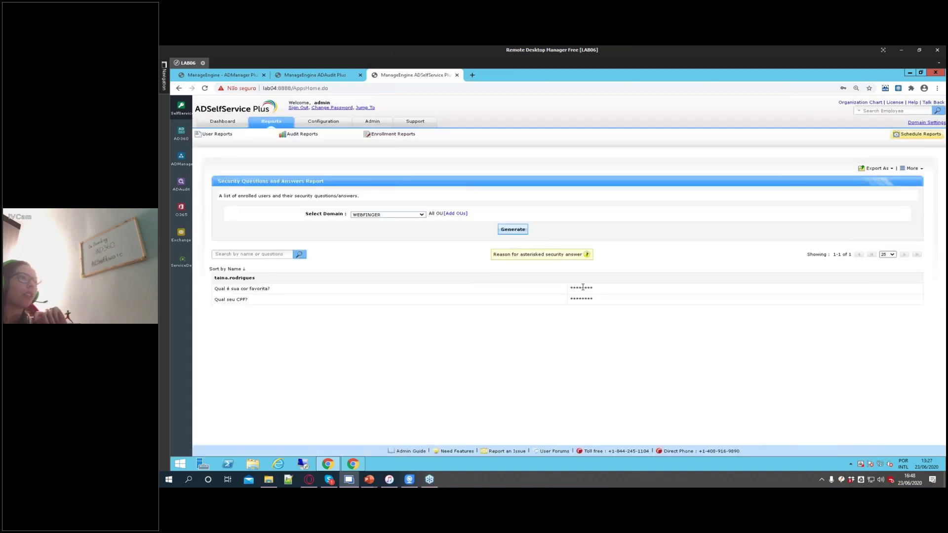
{"action": "left_click_drag", "start_coordinate": [576, 287], "coordinate": [588, 288]}
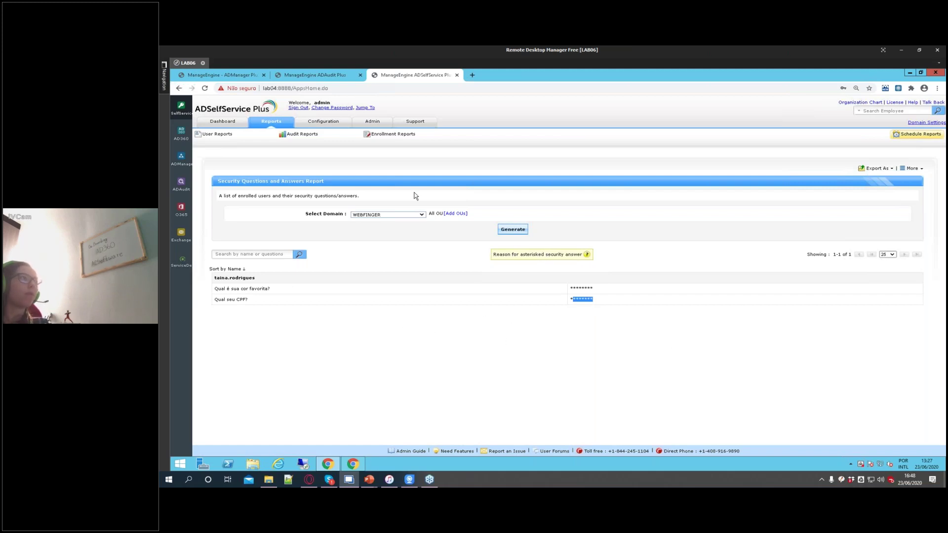
{"action": "left_click", "coordinate": [271, 121]}
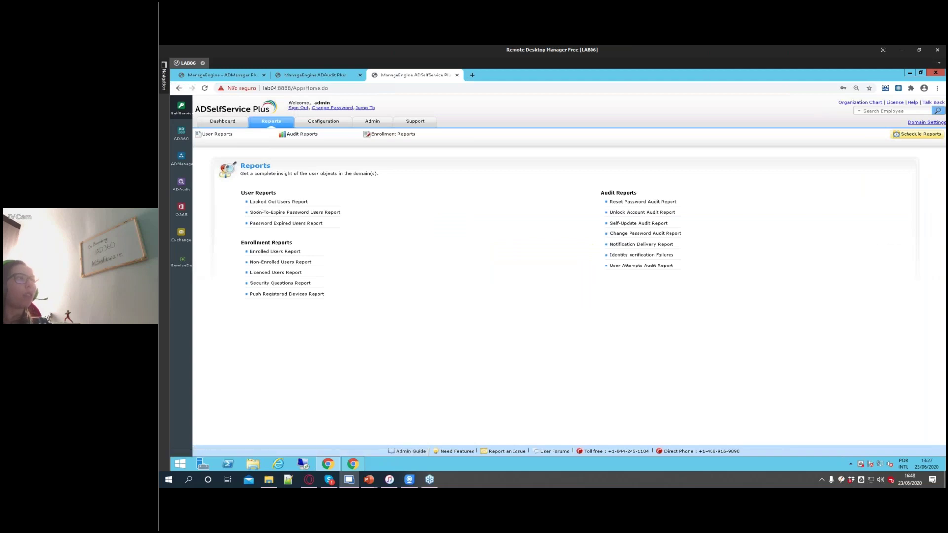
{"action": "left_click", "coordinate": [265, 202]}
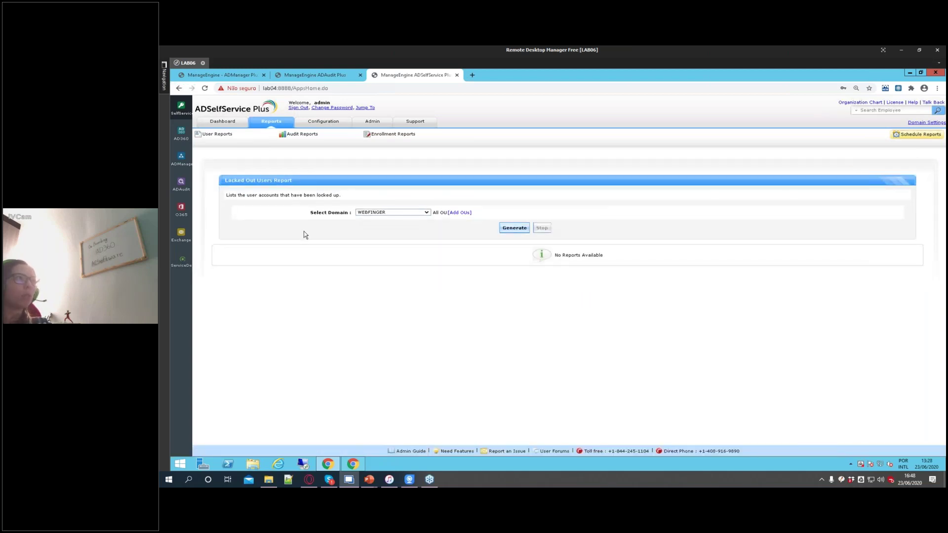
- Generate the Locked Out Users Report, then inspect the Enrolled Users Report's More and Export As menus
{"action": "left_click", "coordinate": [514, 229]}
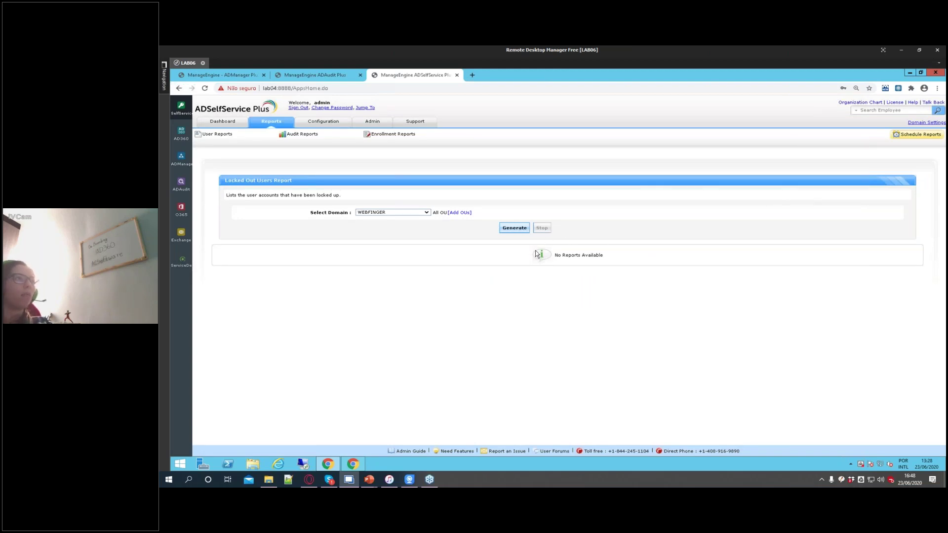
{"action": "left_click", "coordinate": [272, 122]}
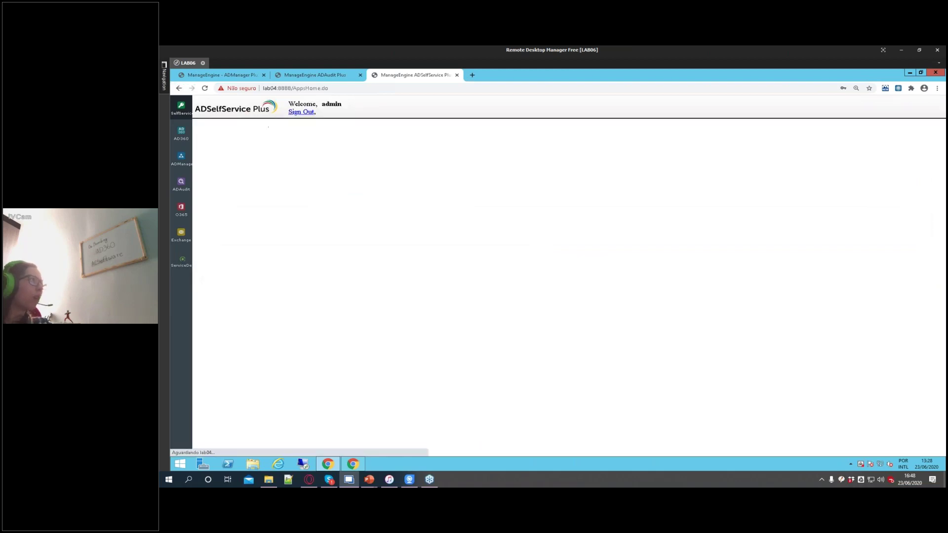
{"action": "left_click", "coordinate": [279, 254]}
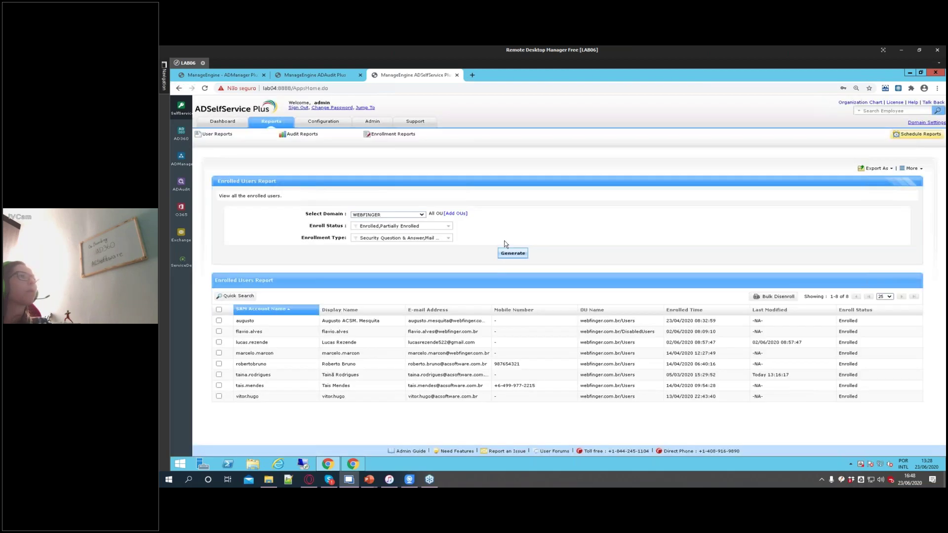
{"action": "left_click", "coordinate": [918, 169]}
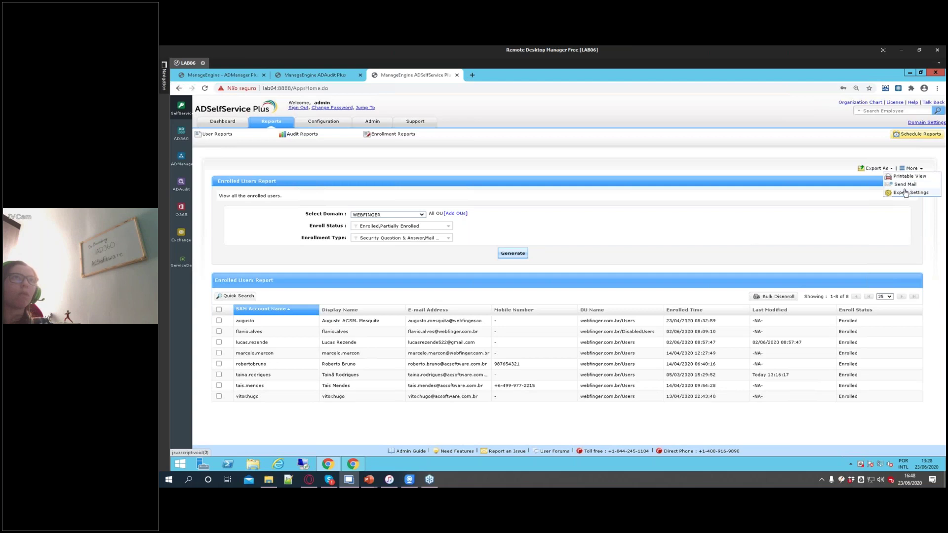
{"action": "left_click", "coordinate": [877, 169]}
{"action": "left_click", "coordinate": [914, 169]}
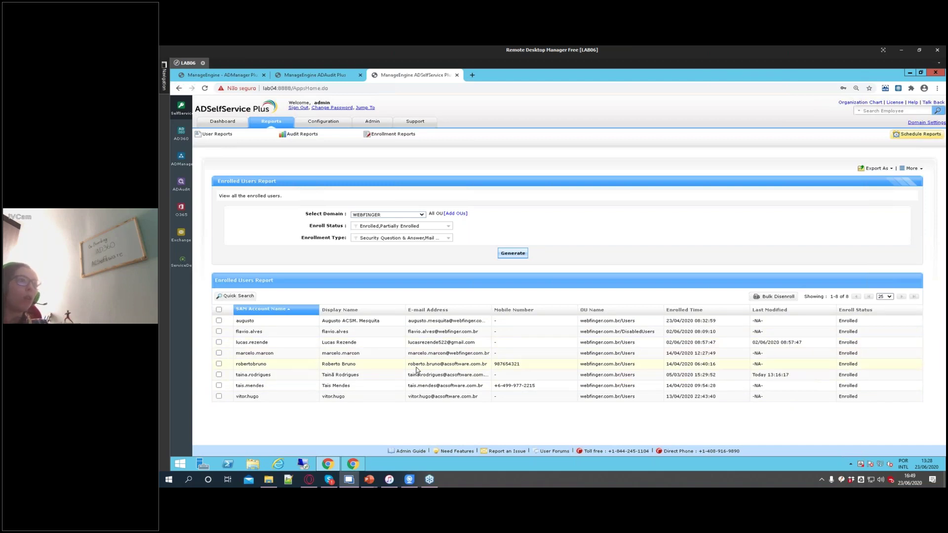
{"action": "left_click_drag", "start_coordinate": [754, 375], "coordinate": [792, 375]}
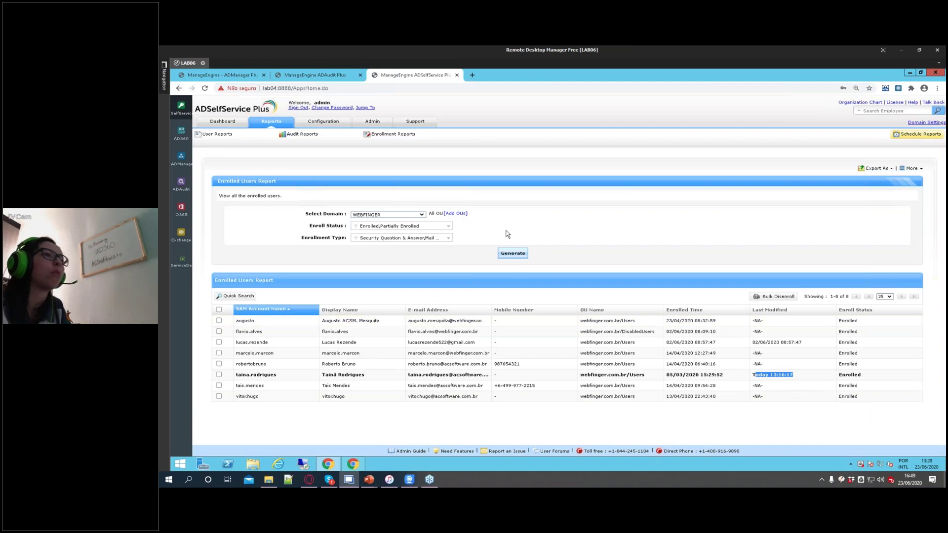
- Open the Password Expired Users Report and return to the Reports overview
{"action": "left_click", "coordinate": [271, 121]}
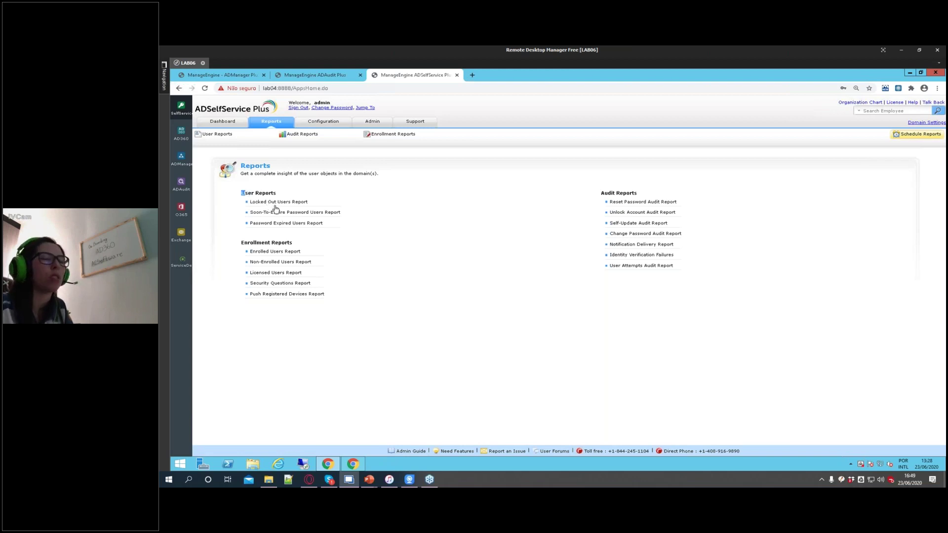
{"action": "left_click", "coordinate": [271, 223]}
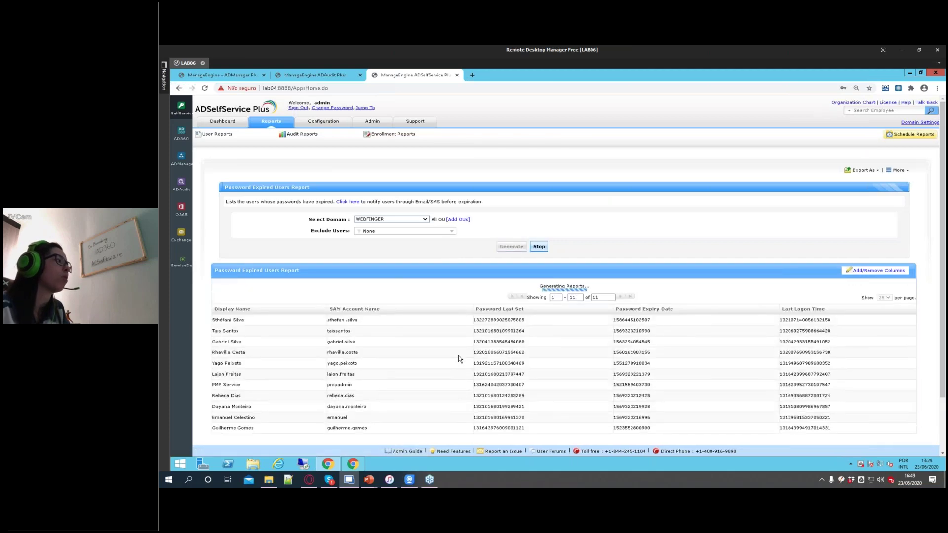
{"action": "scroll", "coordinate": [282, 322], "scroll_direction": "down", "scroll_amount": 1}
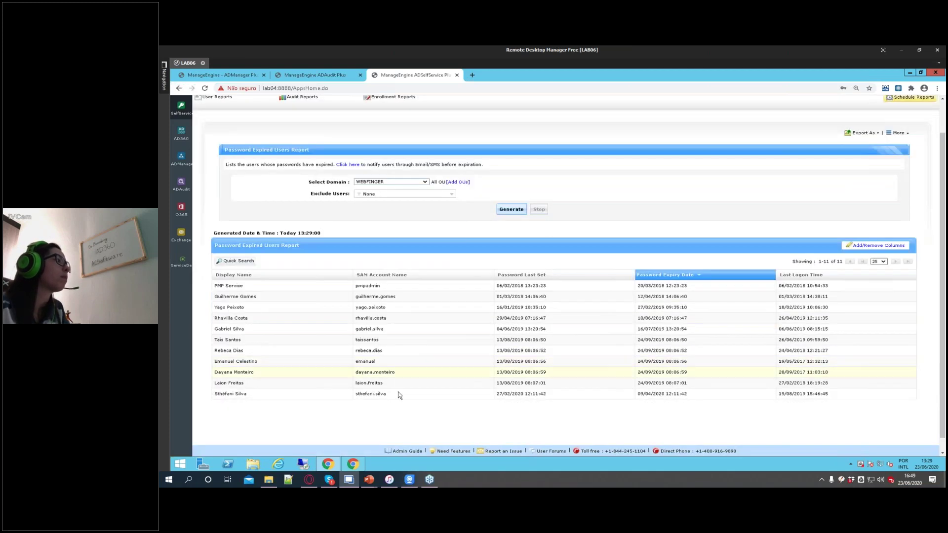
{"action": "scroll", "coordinate": [335, 274], "scroll_direction": "up", "scroll_amount": 1}
{"action": "left_click", "coordinate": [279, 122]}
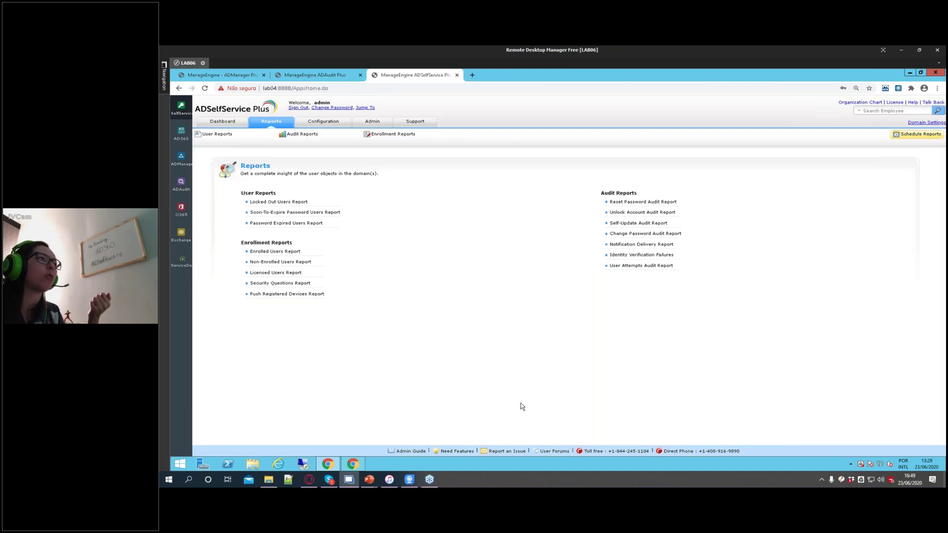
{"action": "left_click", "coordinate": [641, 203]}
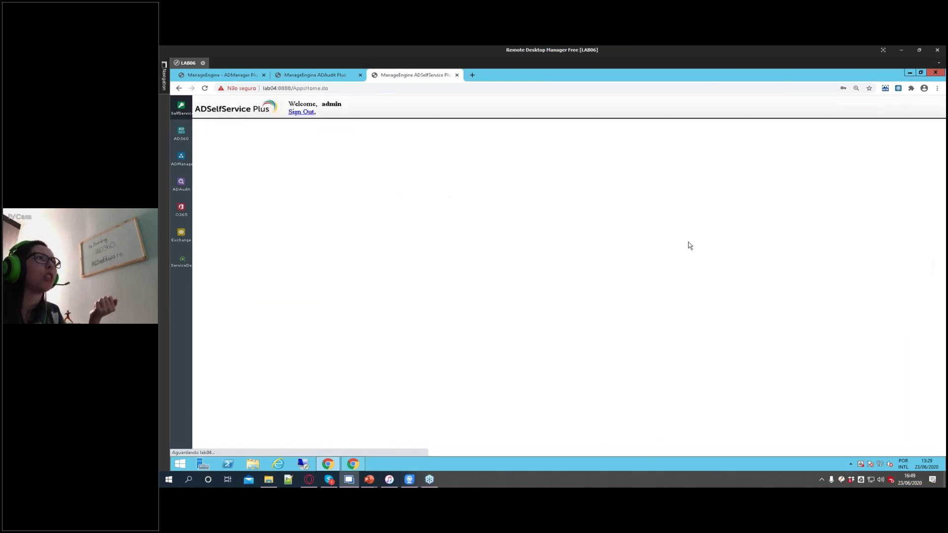
{"action": "left_click", "coordinate": [642, 212]}
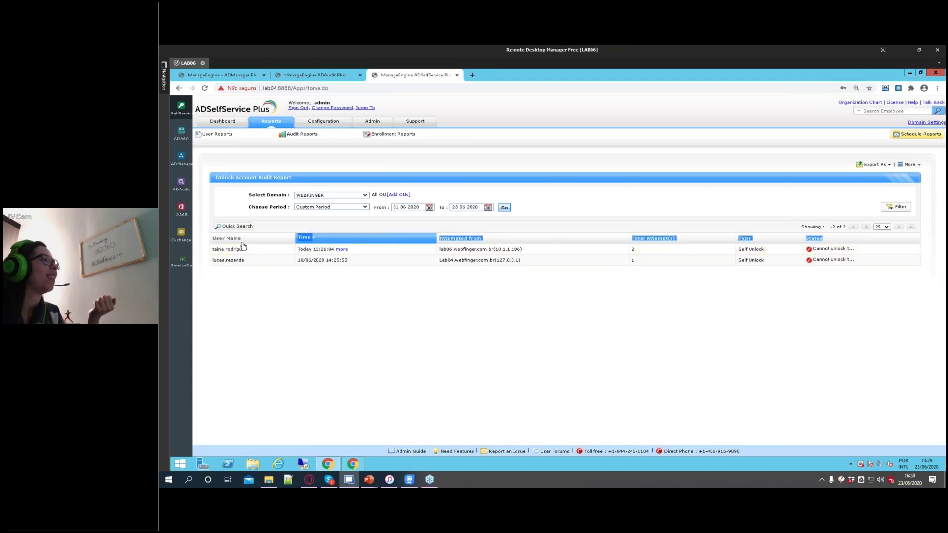
{"action": "left_click", "coordinate": [346, 250]}
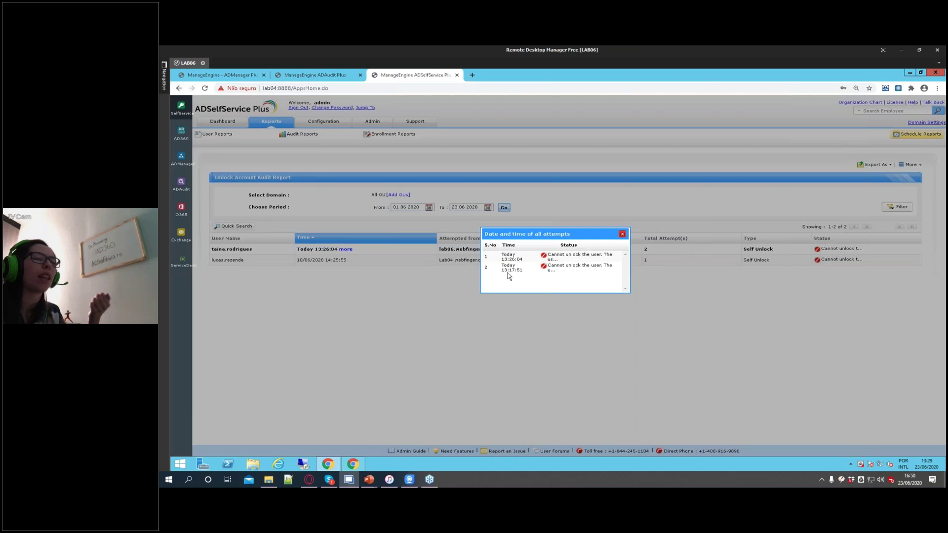
{"action": "left_click", "coordinate": [622, 234]}
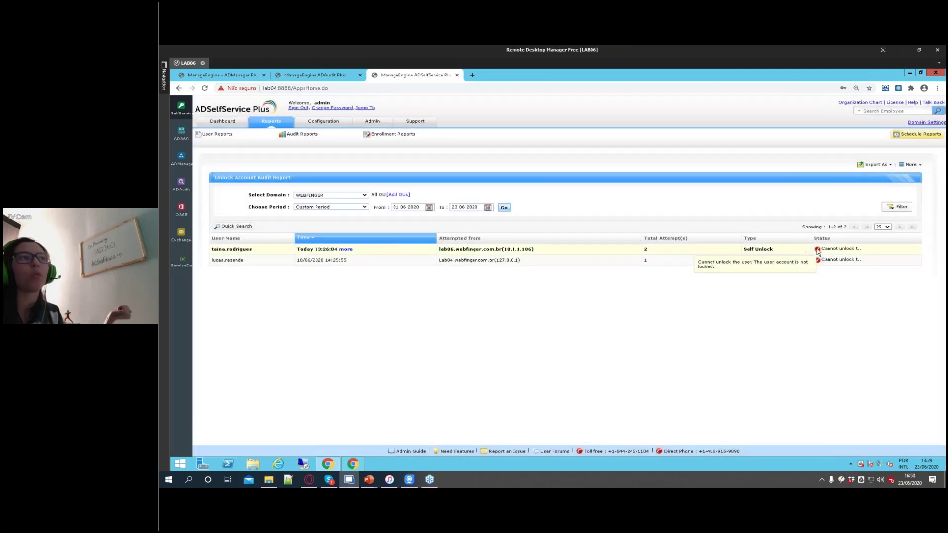
{"action": "left_click", "coordinate": [262, 123]}
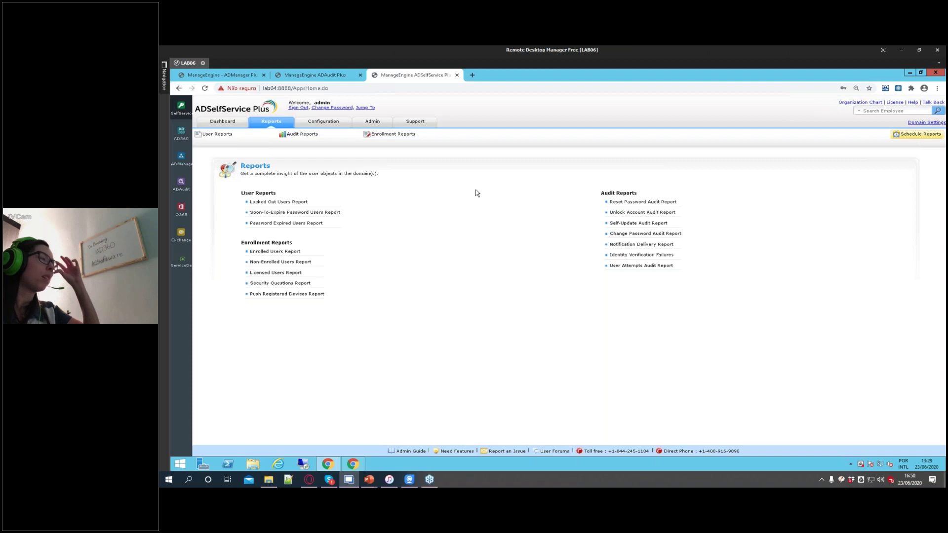
{"action": "left_click", "coordinate": [372, 123]}
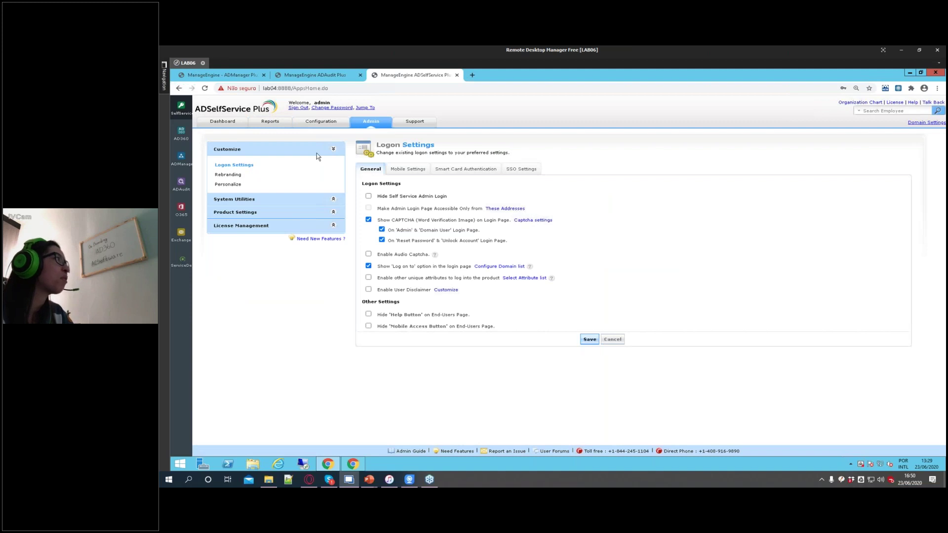
- Step through Configuration, Reports and the Dashboard's enrollment charts, then switch to the PowerPoint slideshow
{"action": "left_click", "coordinate": [314, 123]}
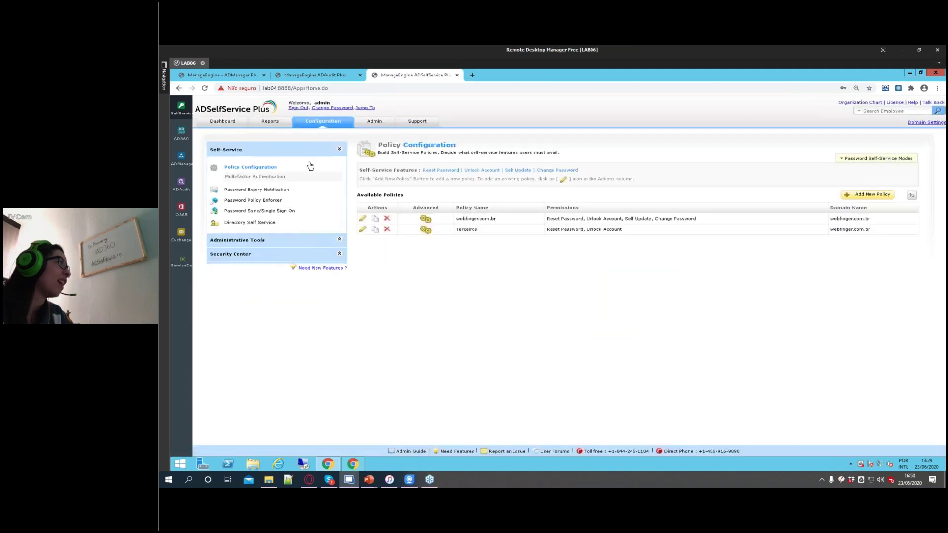
{"action": "left_click", "coordinate": [266, 127]}
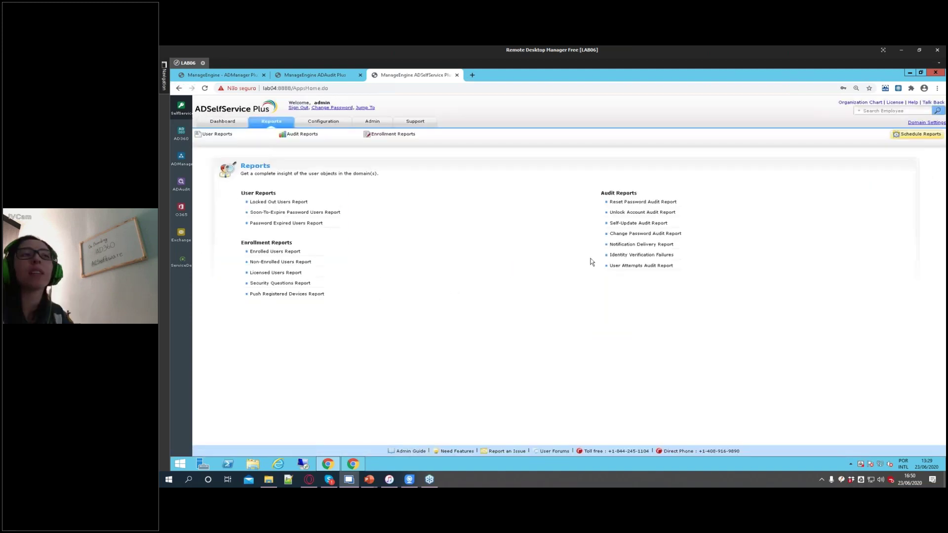
{"action": "left_click", "coordinate": [235, 125]}
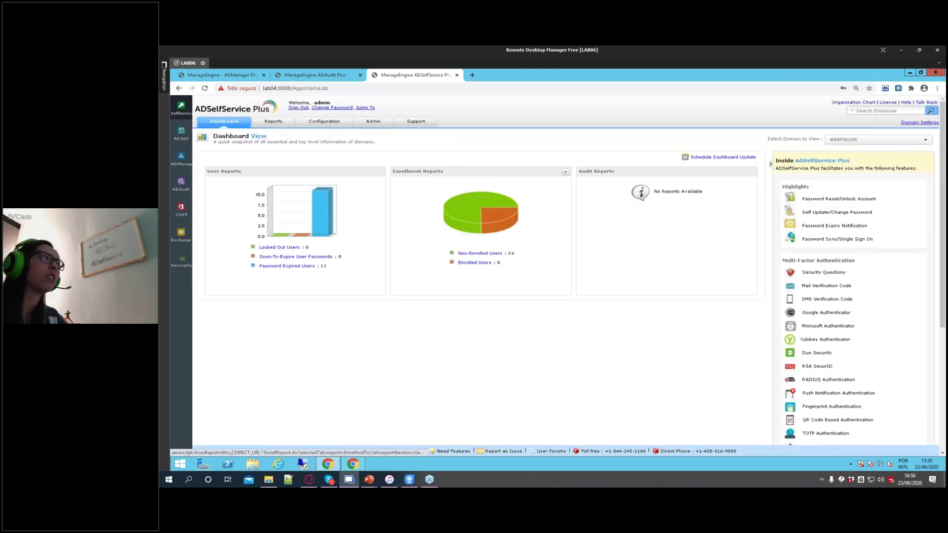
{"action": "mouse_move", "coordinate": [472, 213]}
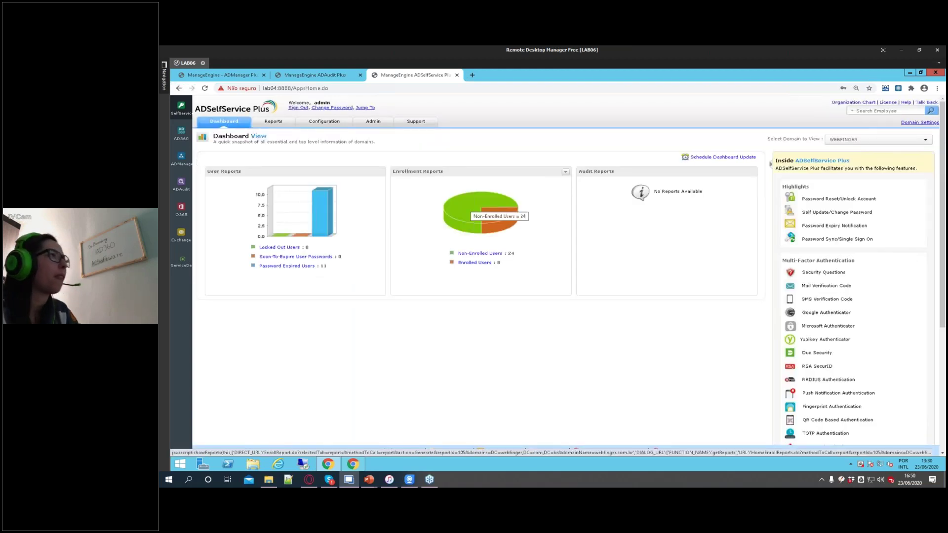
{"action": "key", "text": "alt+Tab"}
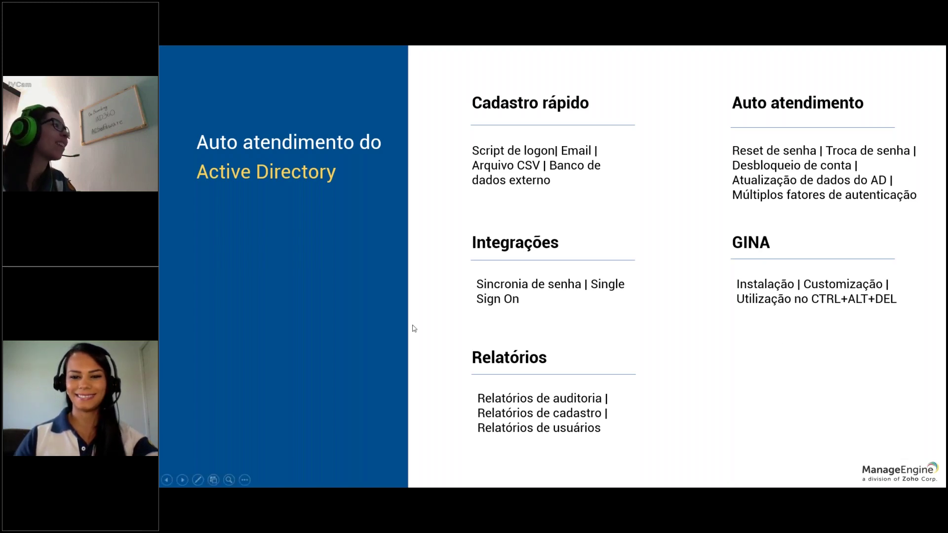
- Advance the slideshow to the closing 'Dúvidas?' slide
{"action": "left_click", "coordinate": [434, 325]}
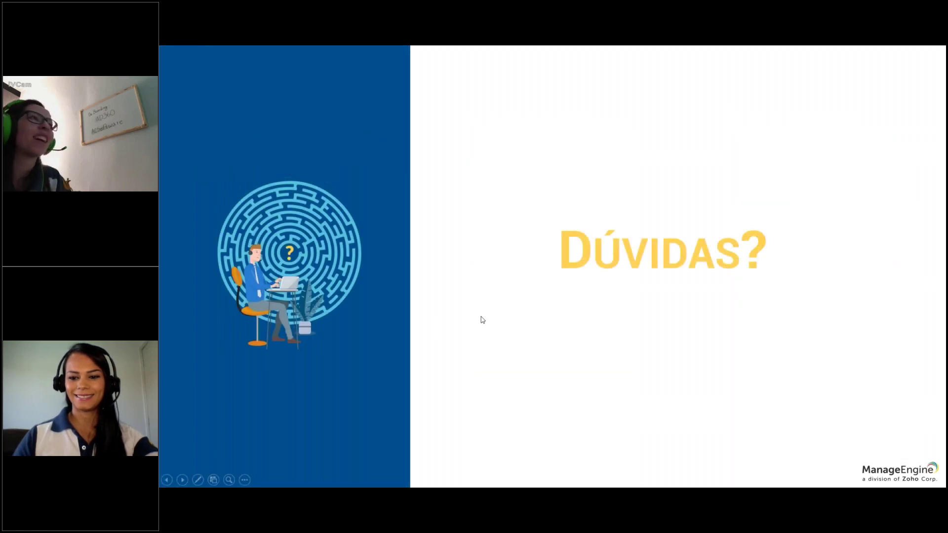